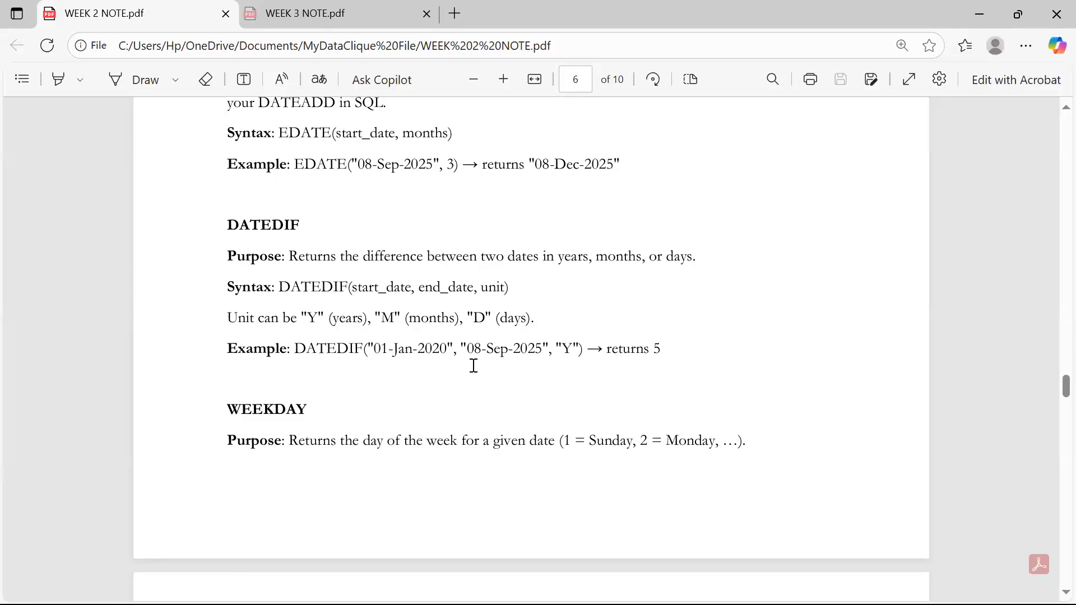
- Read the WEEKDAY, WORKDAY and NETWORKDAYS entries in the Week 2 notes, including their syntax and examples
scroll(474, 365, down, 2)
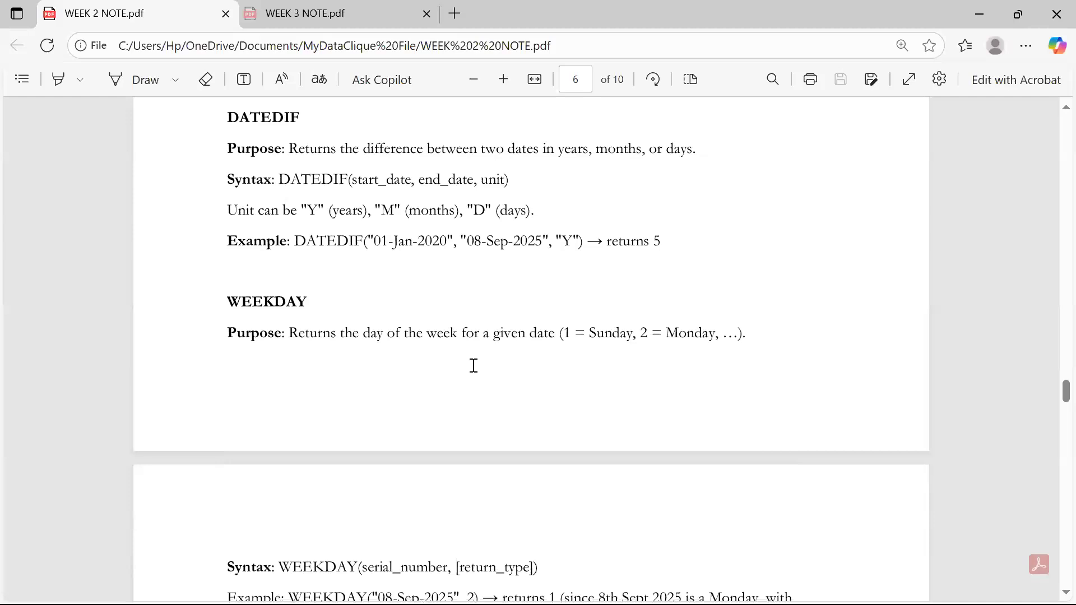
scroll(473, 366, down, 1)
scroll(473, 366, down, 1)
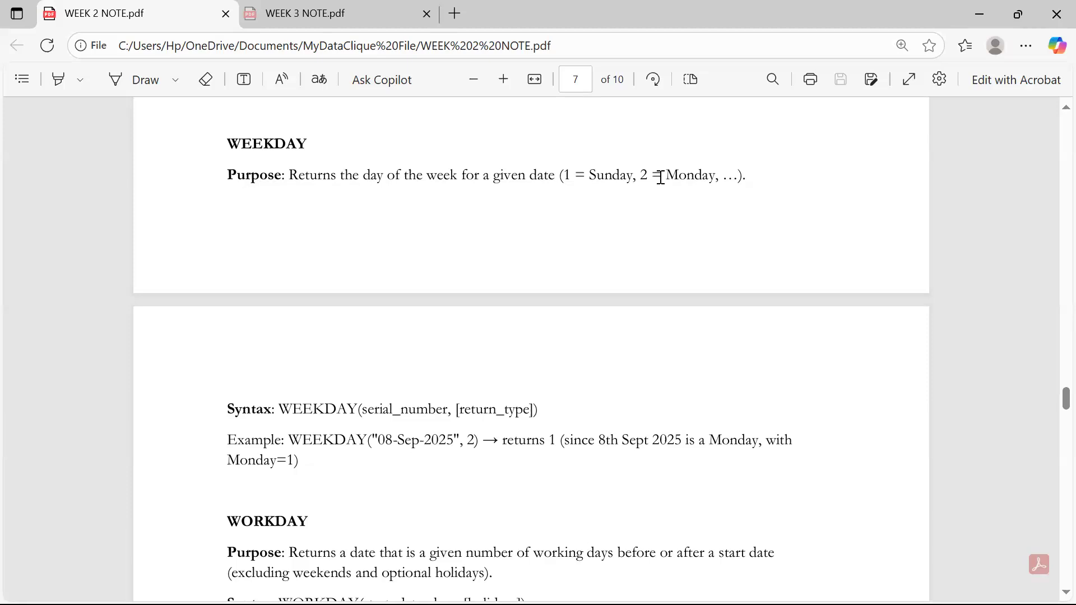
scroll(660, 177, down, 3)
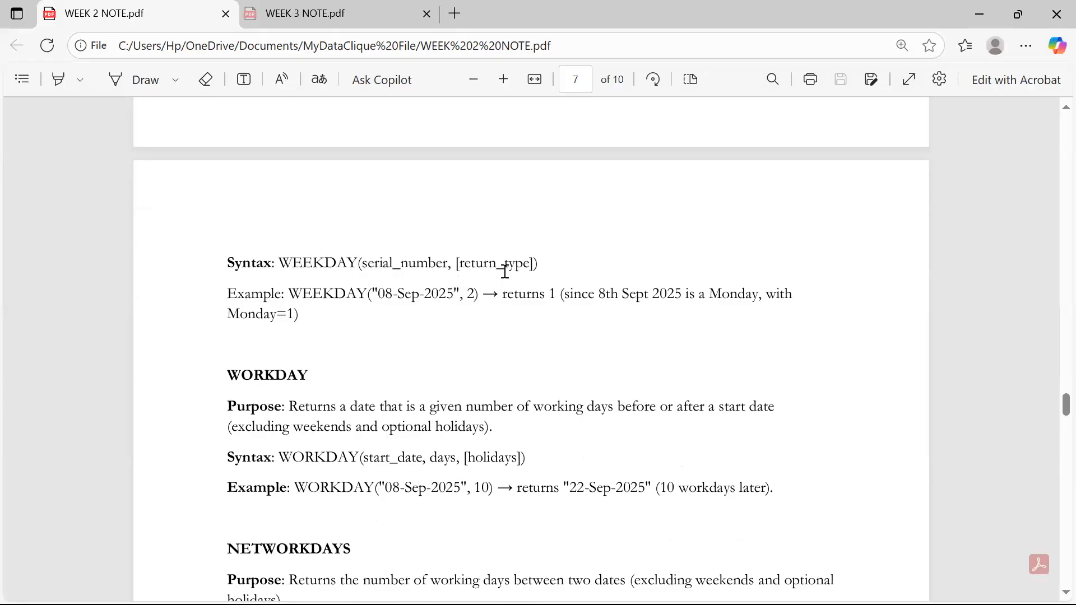
scroll(504, 272, up, 2)
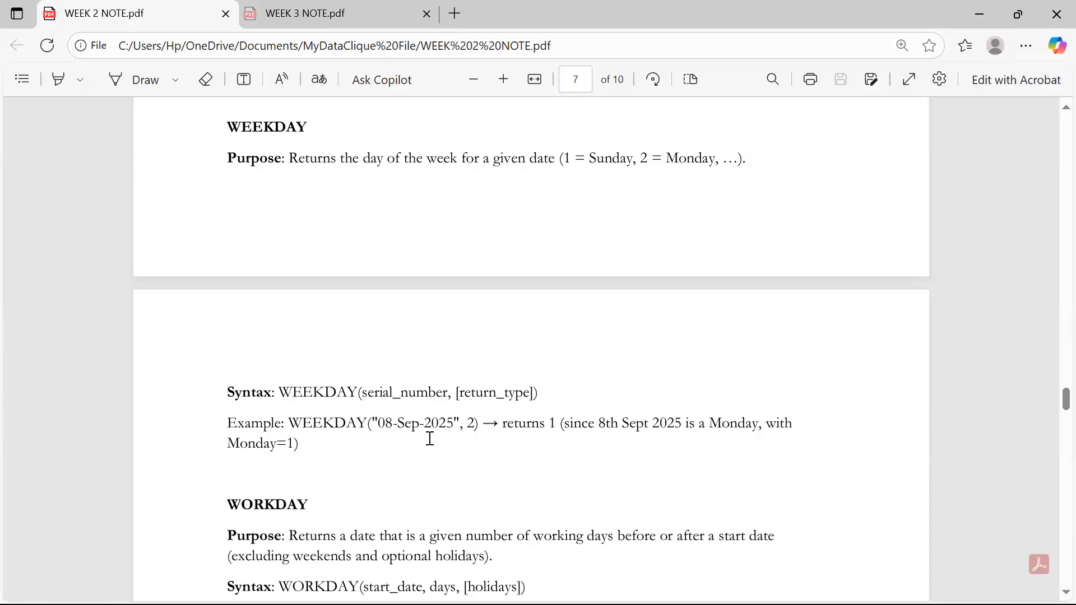
scroll(430, 438, down, 5)
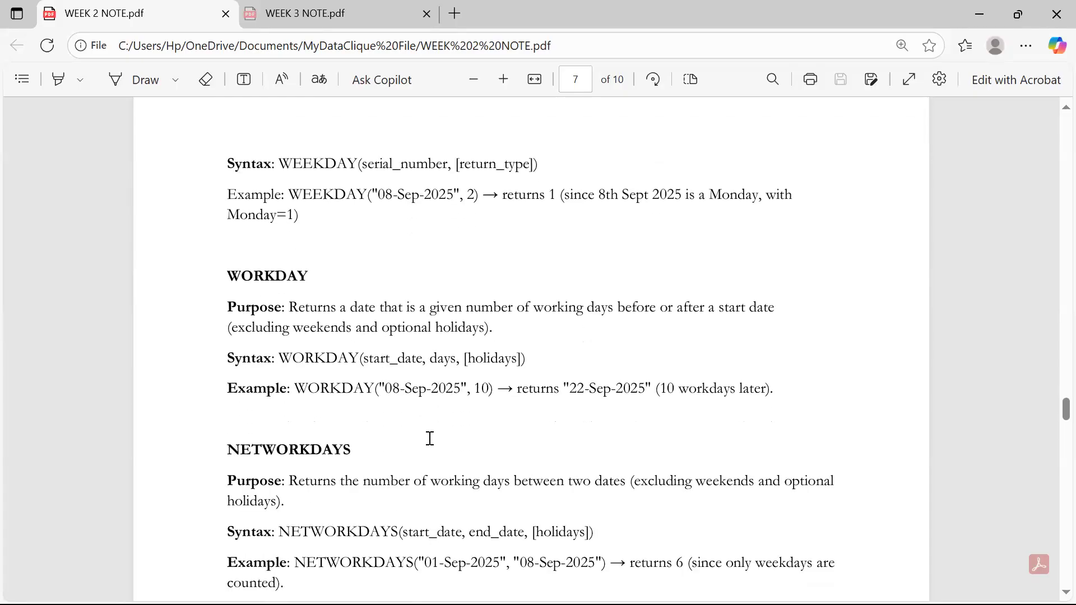
scroll(430, 439, down, 1)
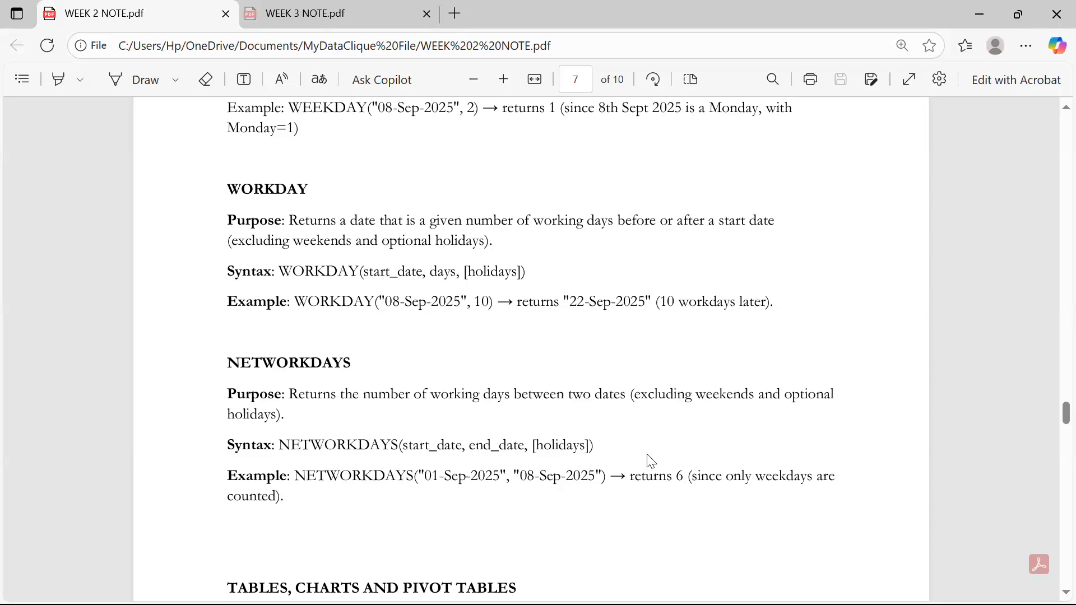
scroll(650, 460, down, 3)
scroll(650, 461, up, 4)
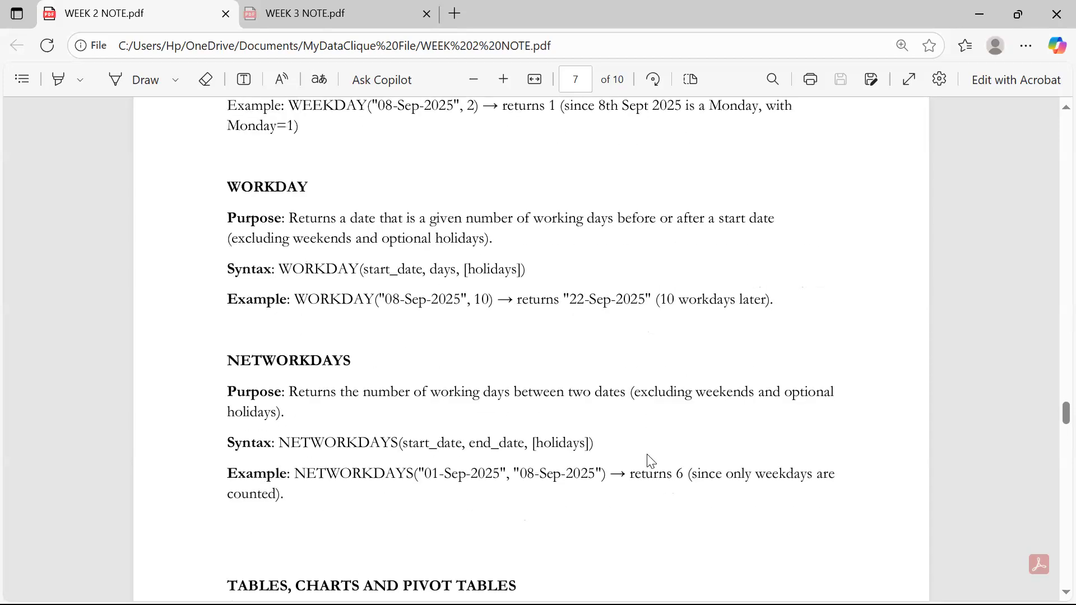
- Go back to the INDEX + MATCH section of the Week 2 notes and review its syntax and examples
scroll(650, 460, up, 12)
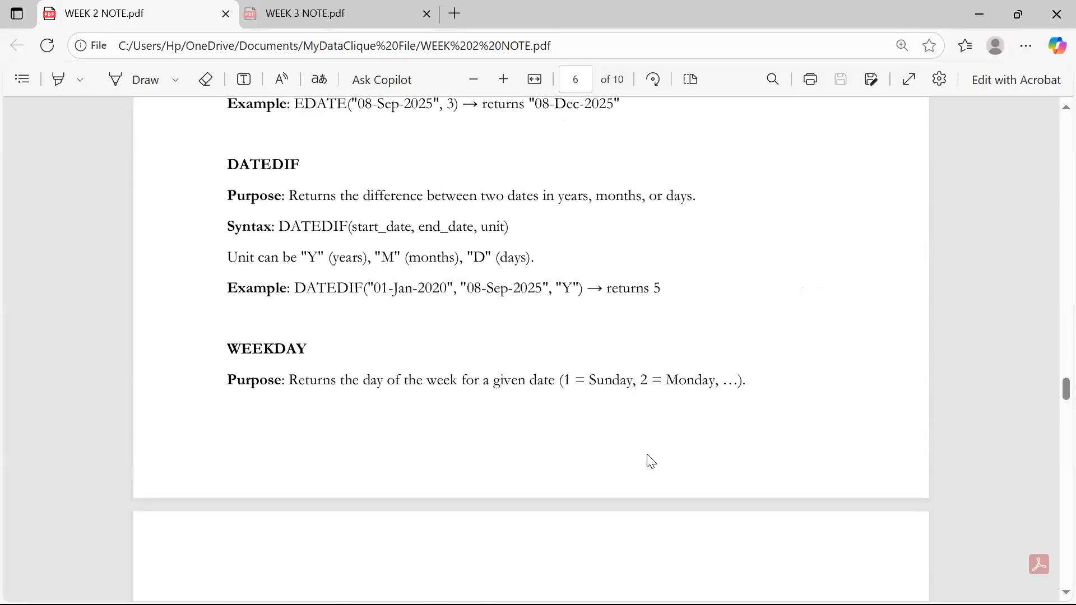
scroll(650, 460, up, 12)
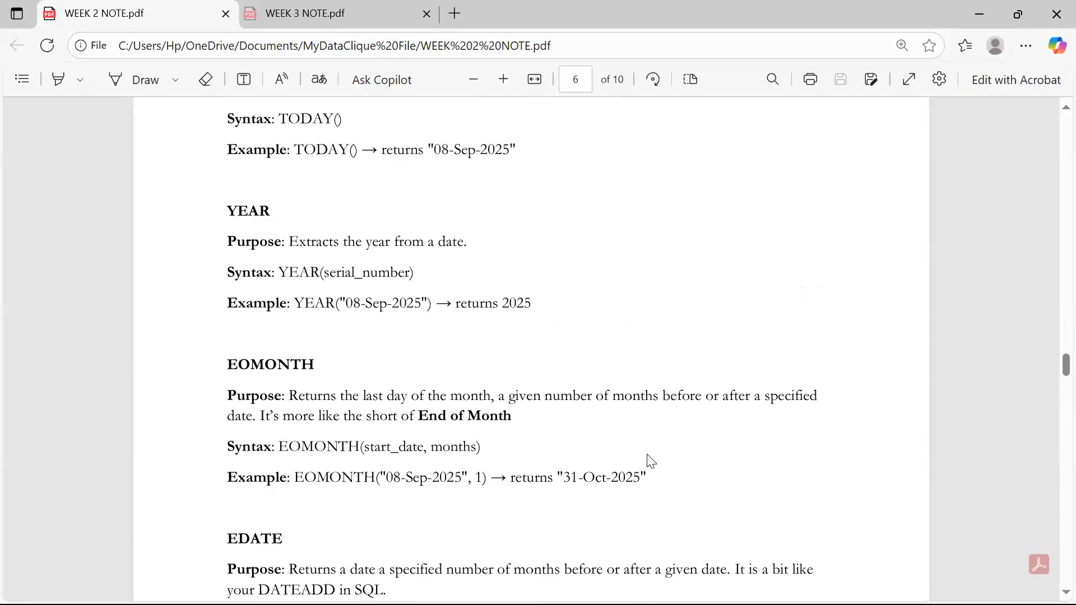
scroll(650, 461, up, 10)
scroll(650, 460, down, 3)
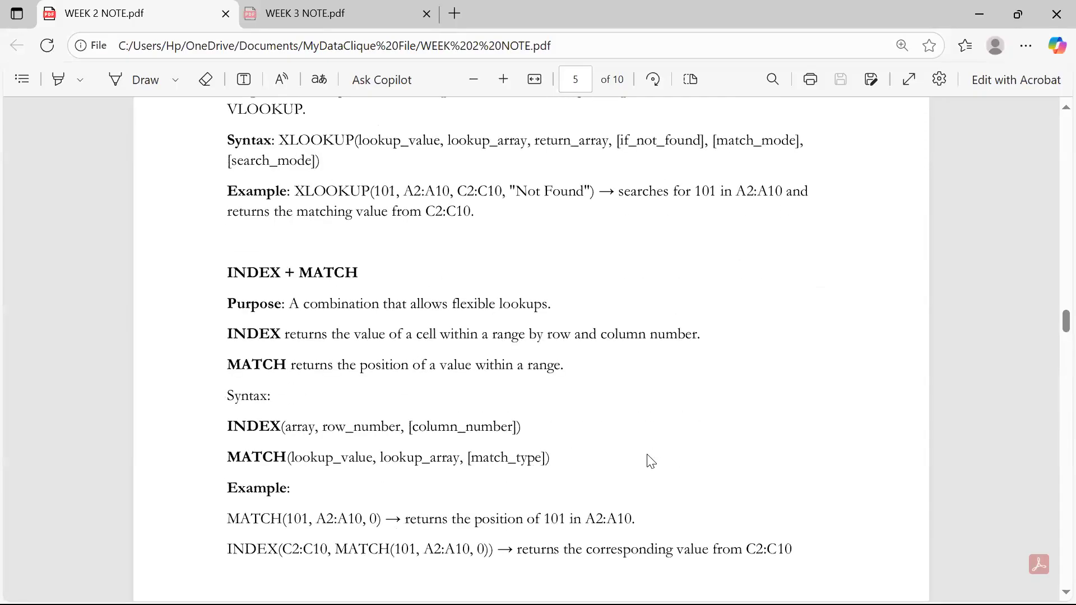
scroll(650, 461, down, 1)
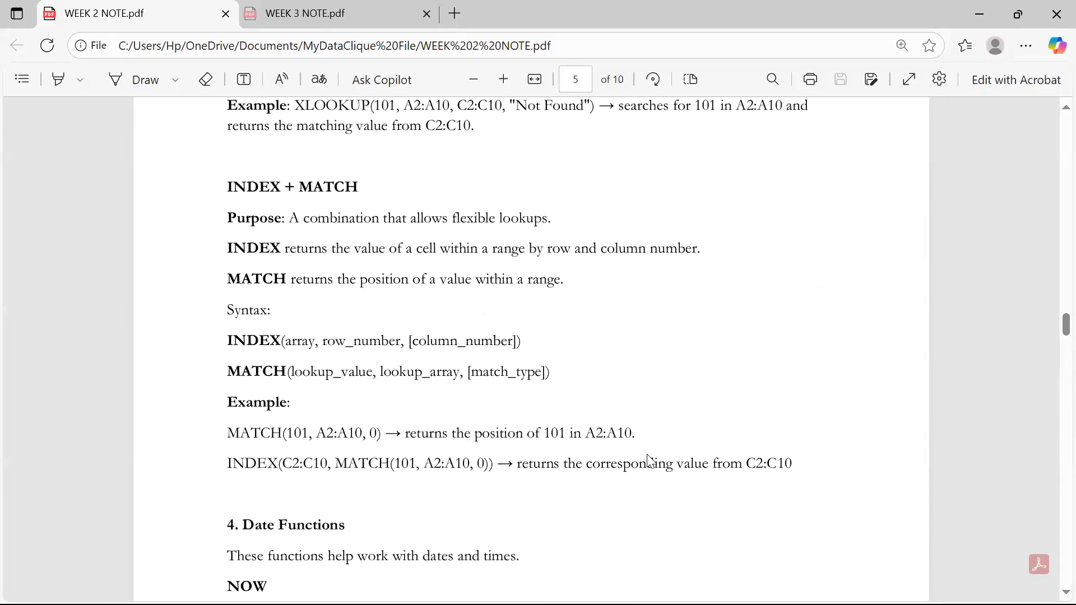
- Switch to the Excel workbook and, on the LookupBackup sheet, enter the labels INDEX in G4 and MATCH in G6
key(alt+Tab)
key(alt+Tab)
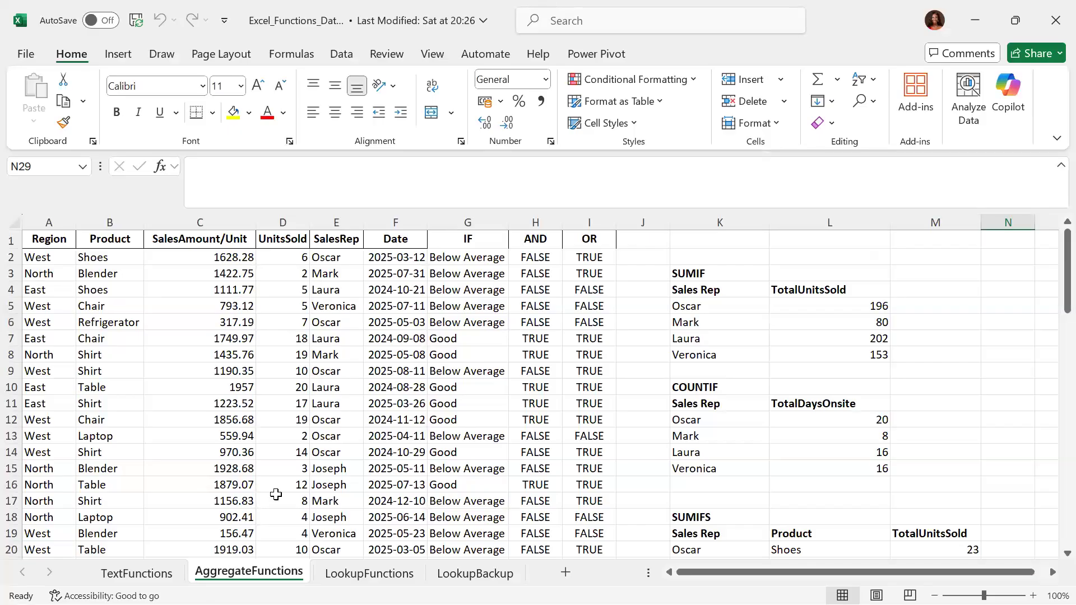
click(473, 571)
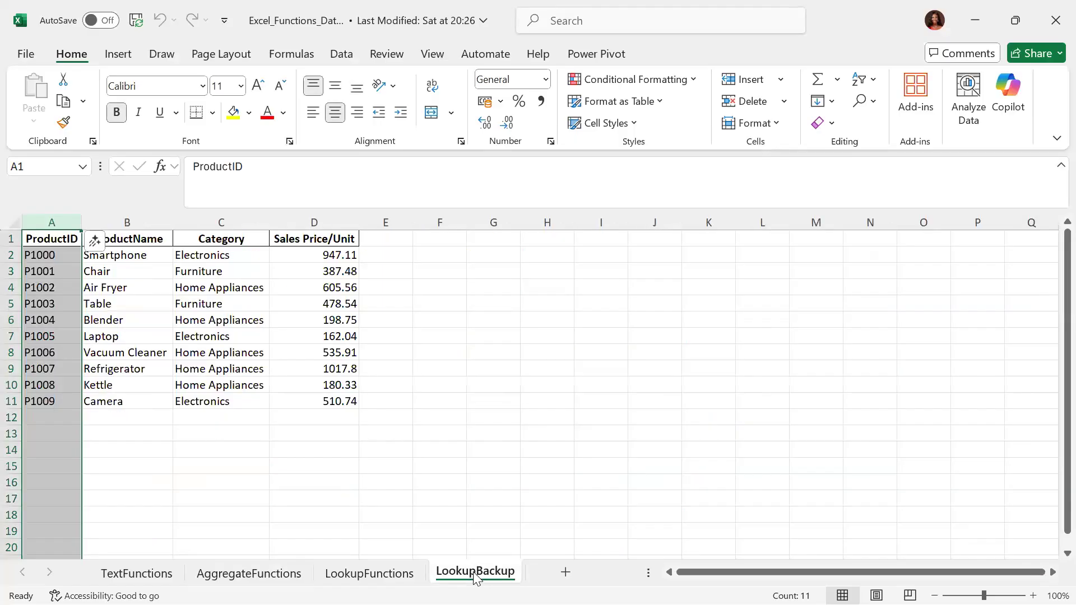
click(496, 303)
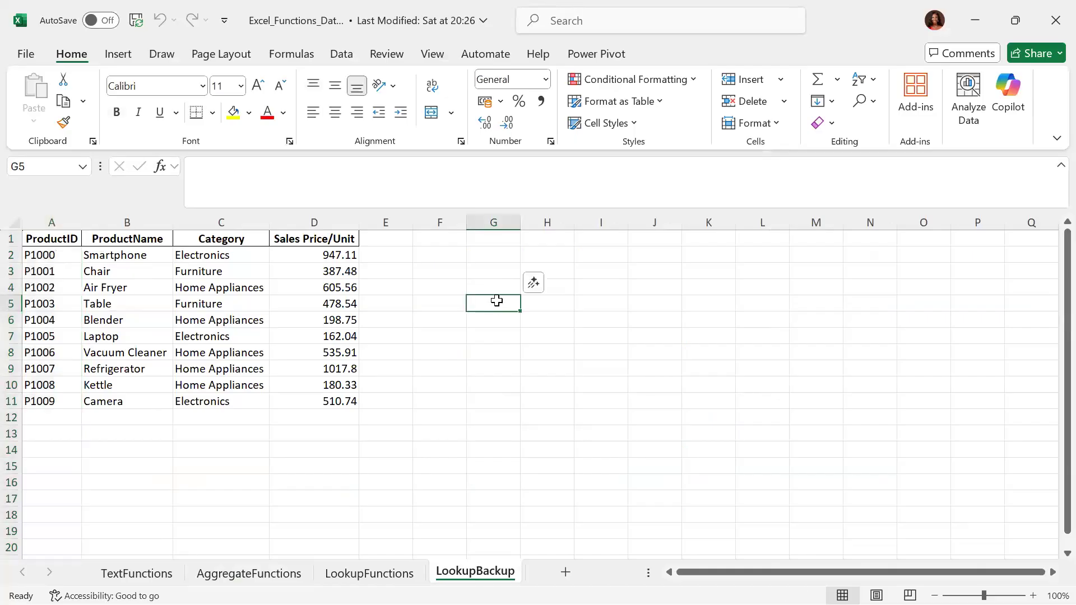
click(490, 289)
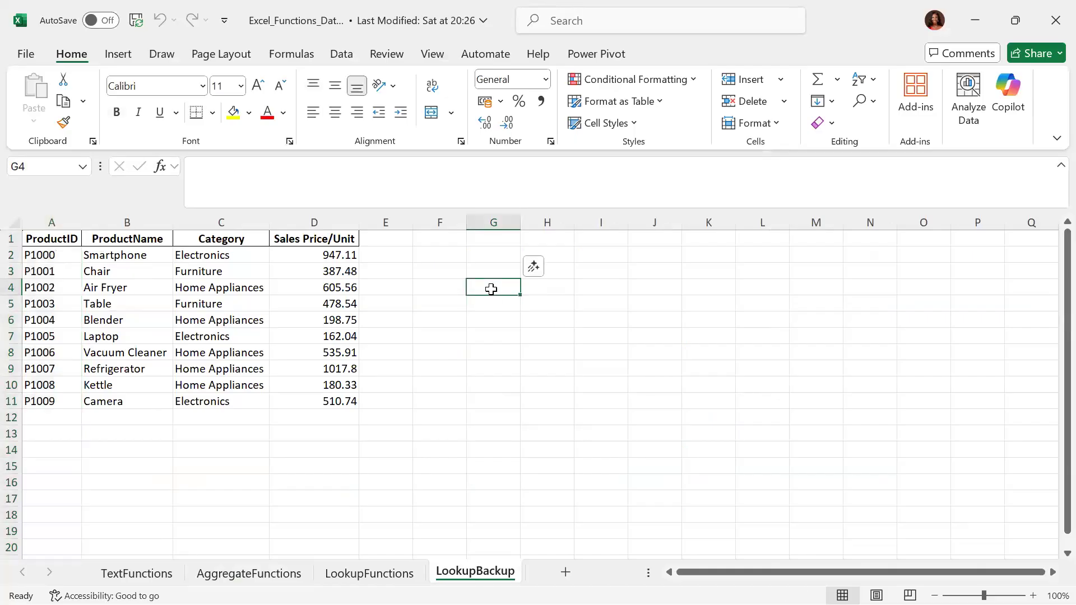
text(INDEX)
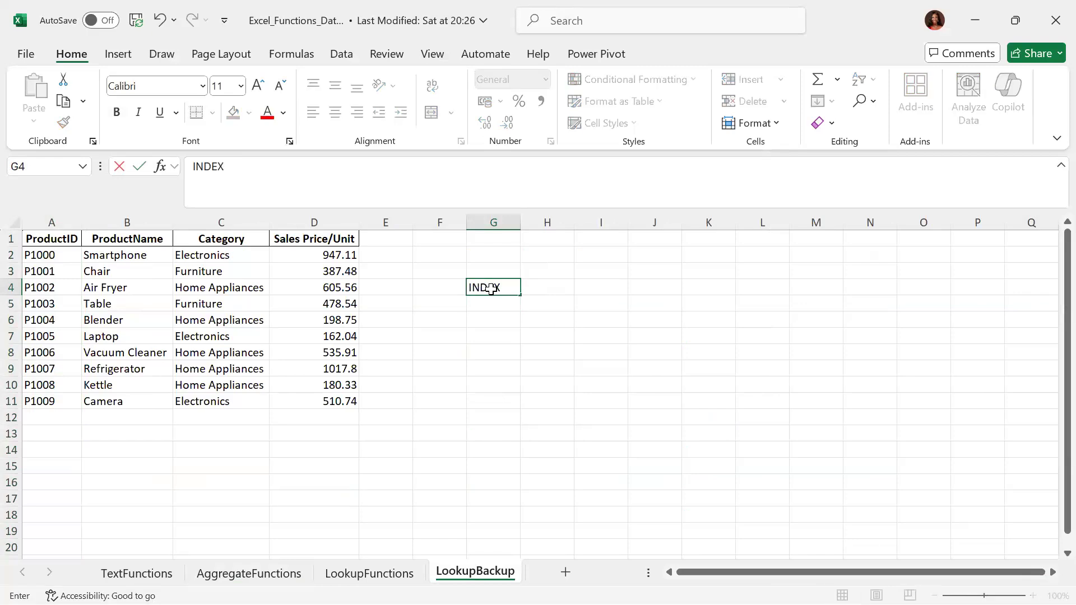
key(Return)
key(Return)
text(MATCH)
key(Return)
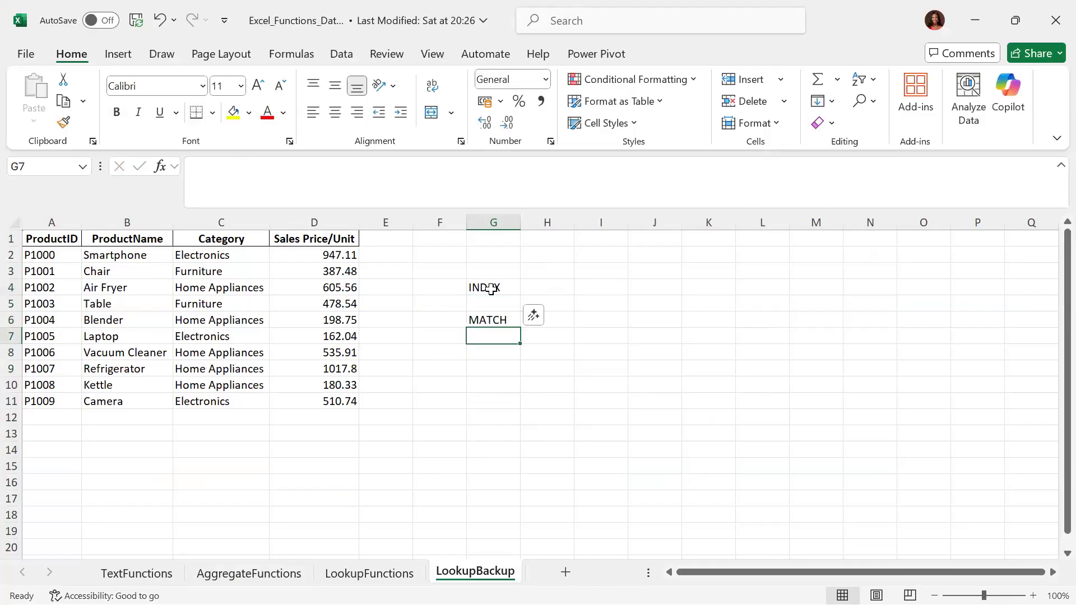
- Make the INDEX label in G4 and the MATCH label in G6 bold
click(491, 289)
click(120, 108)
click(491, 321)
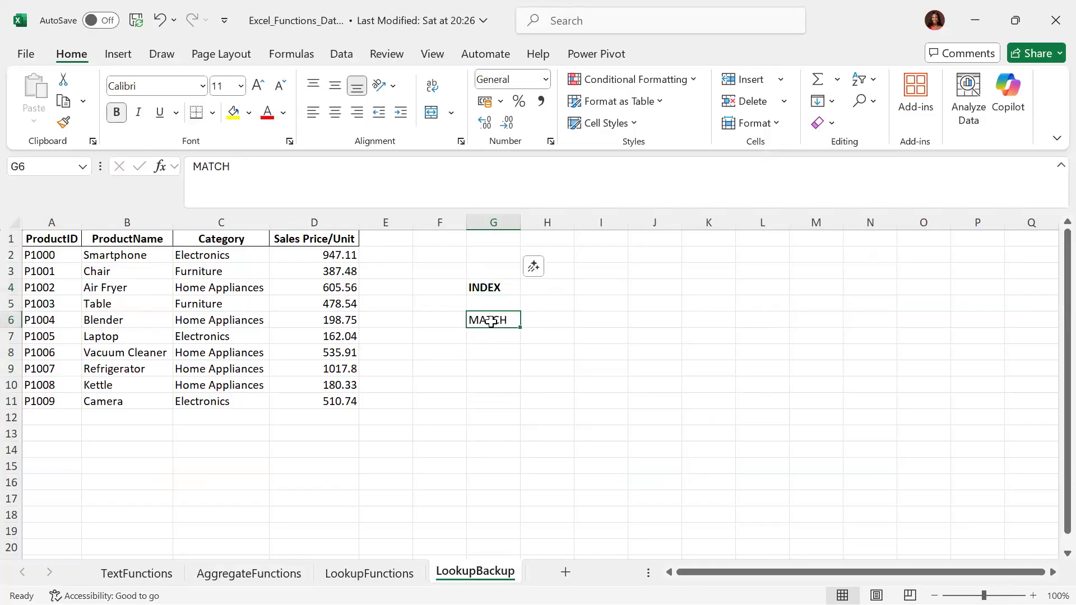
key(ctrl+b)
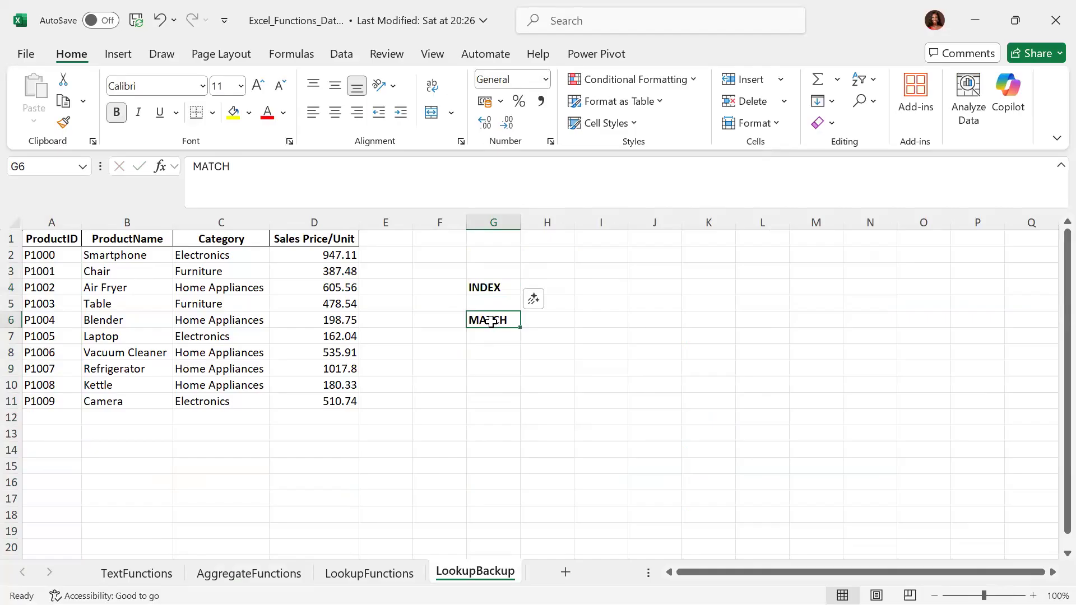
- In H4, enter an INDEX formula that returns row 5, column 2 of the absolute range $A$1:$D$11
click(558, 285)
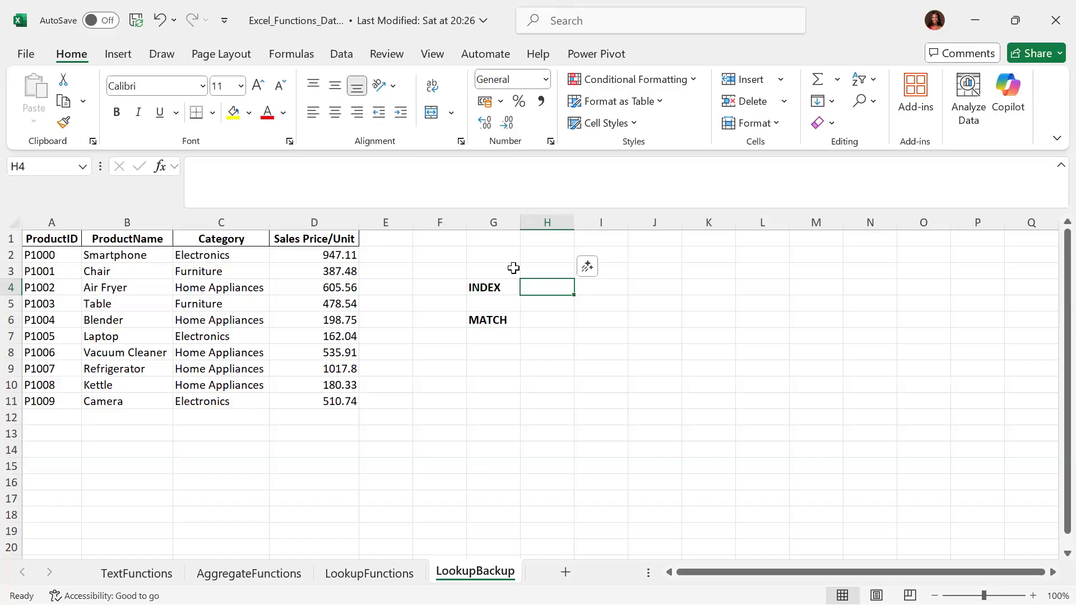
click(118, 303)
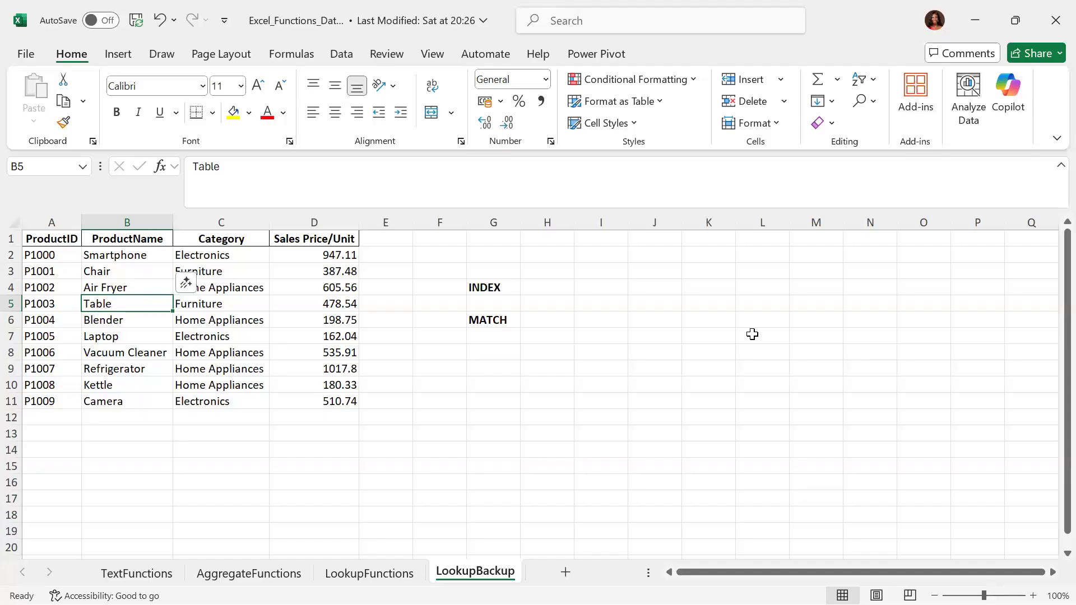
click(559, 289)
text(=INDE)
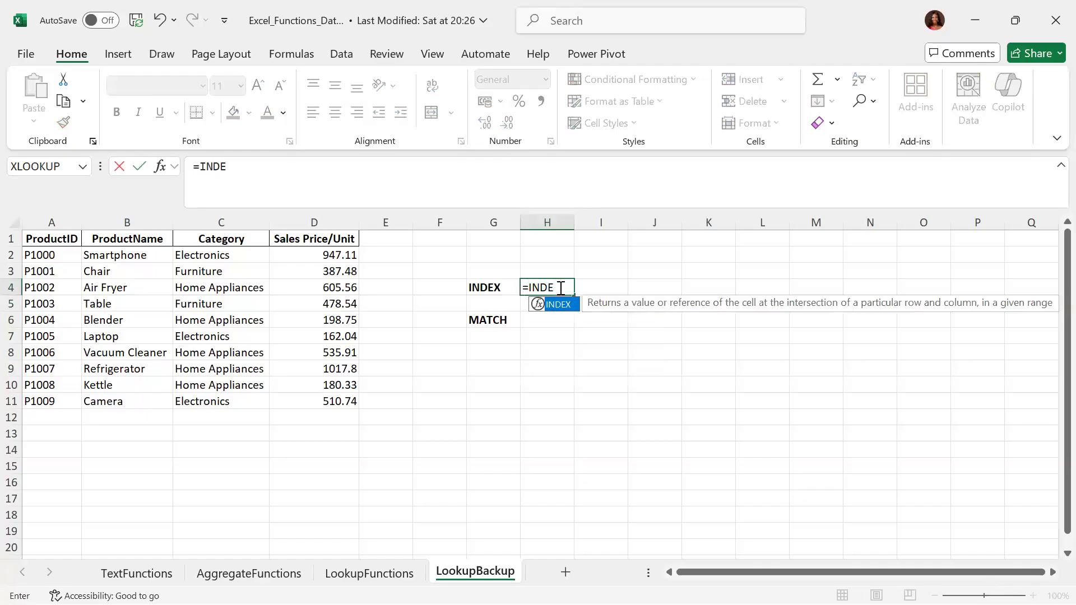
key(Tab)
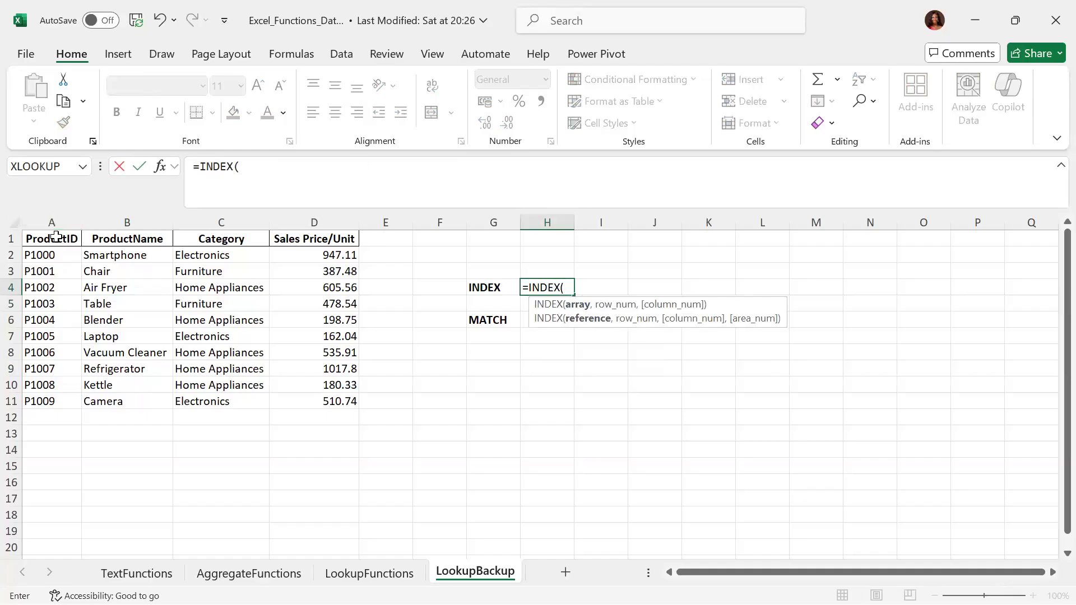
drag(56, 236, 312, 401)
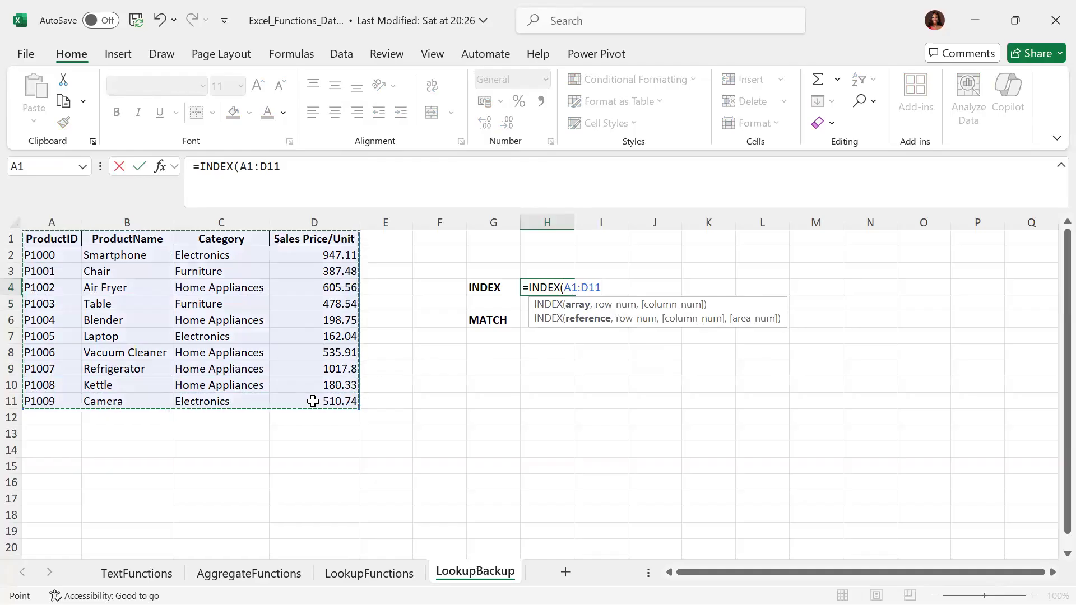
key(F4)
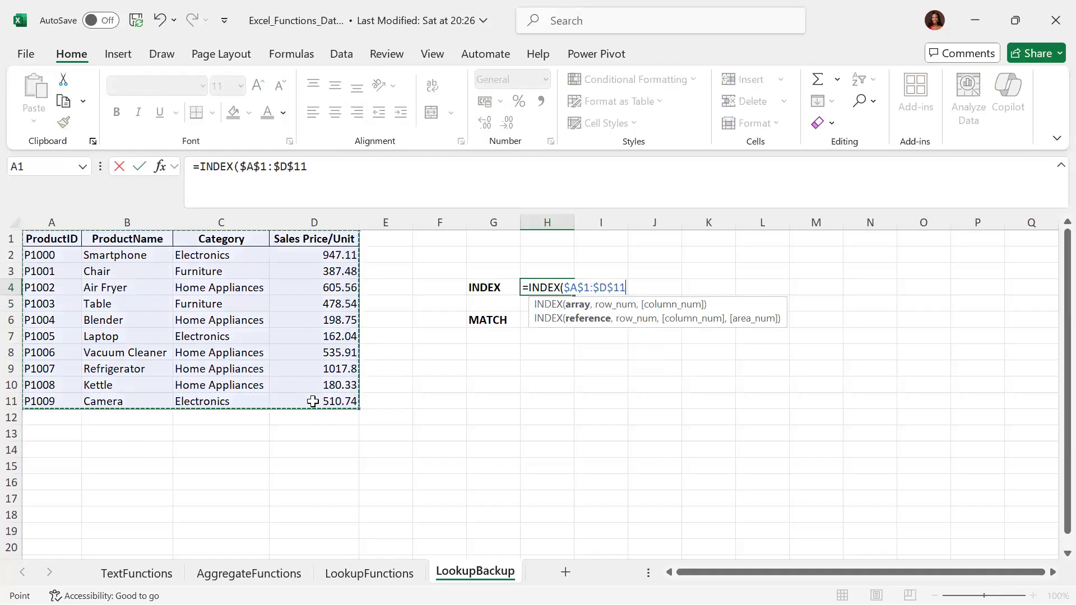
text(,)
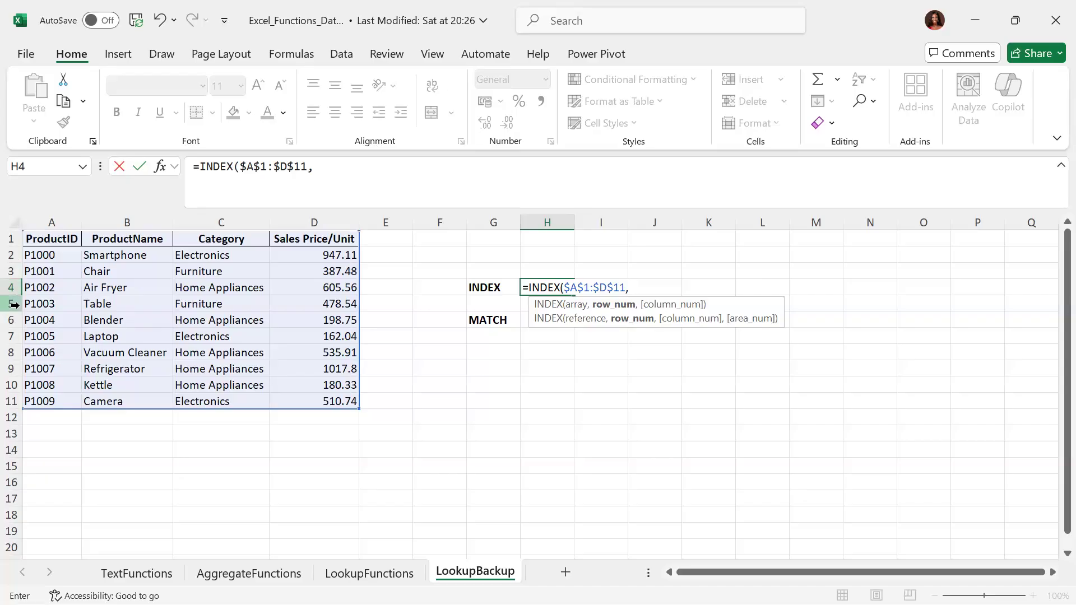
text(5,)
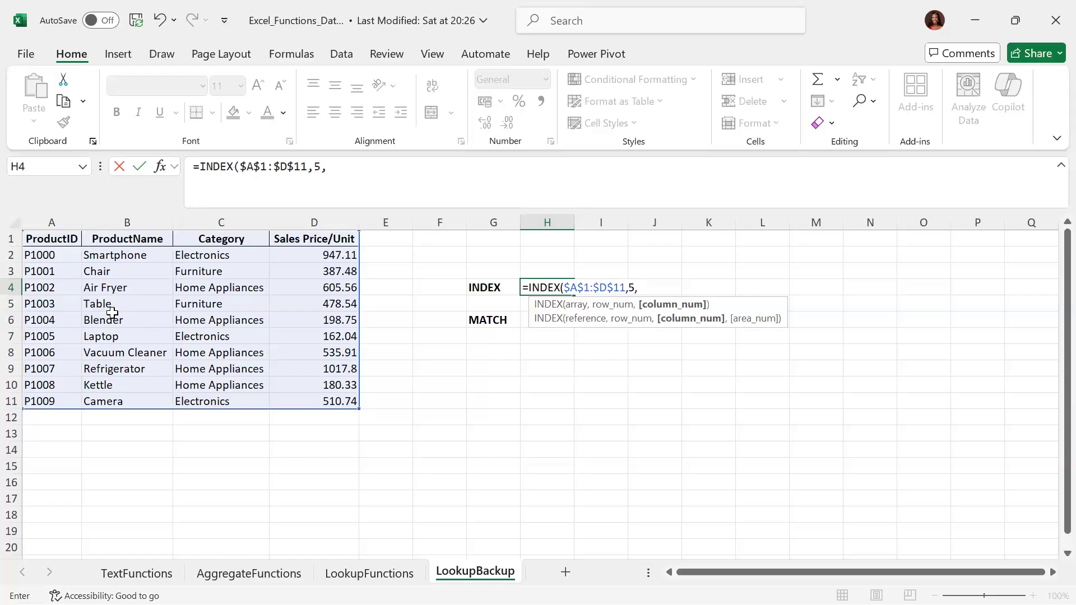
text(2))
key(Return)
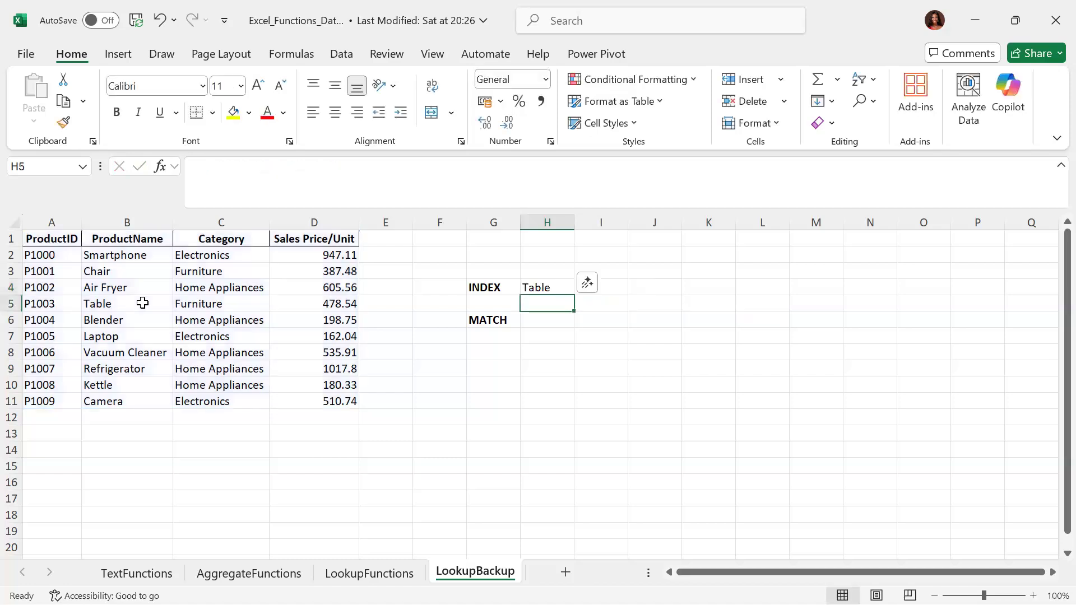
key(Up)
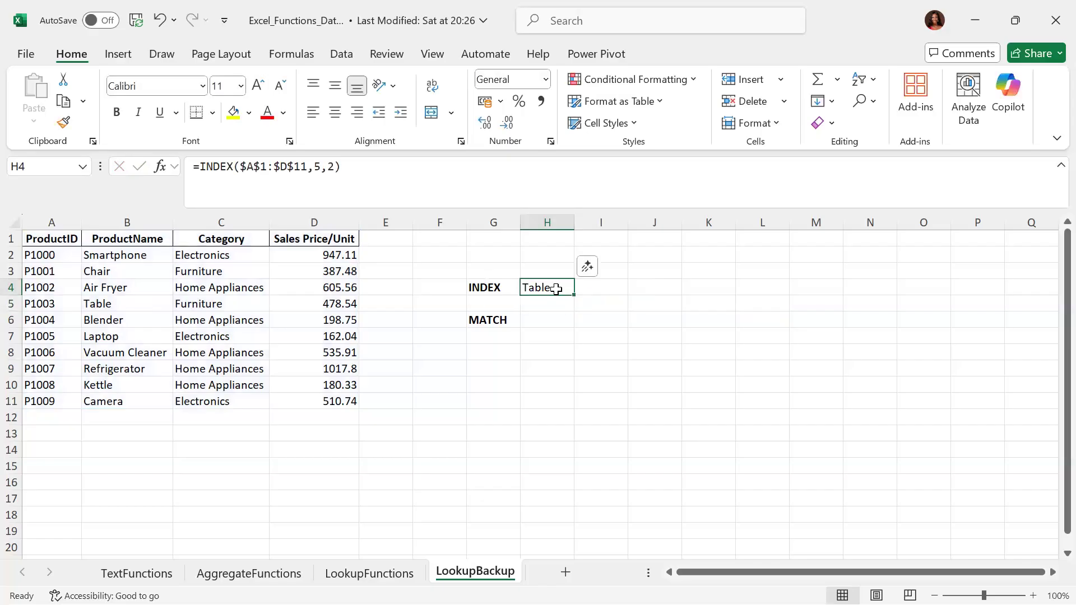
- Insert a blank column before the ProductID column
click(546, 324)
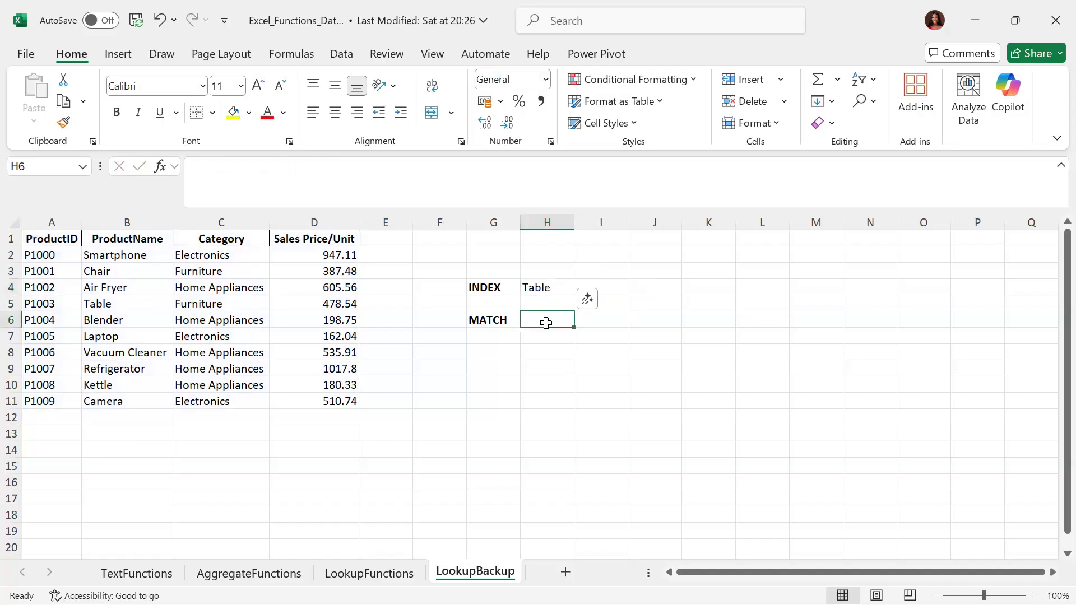
click(52, 223)
right_click(54, 226)
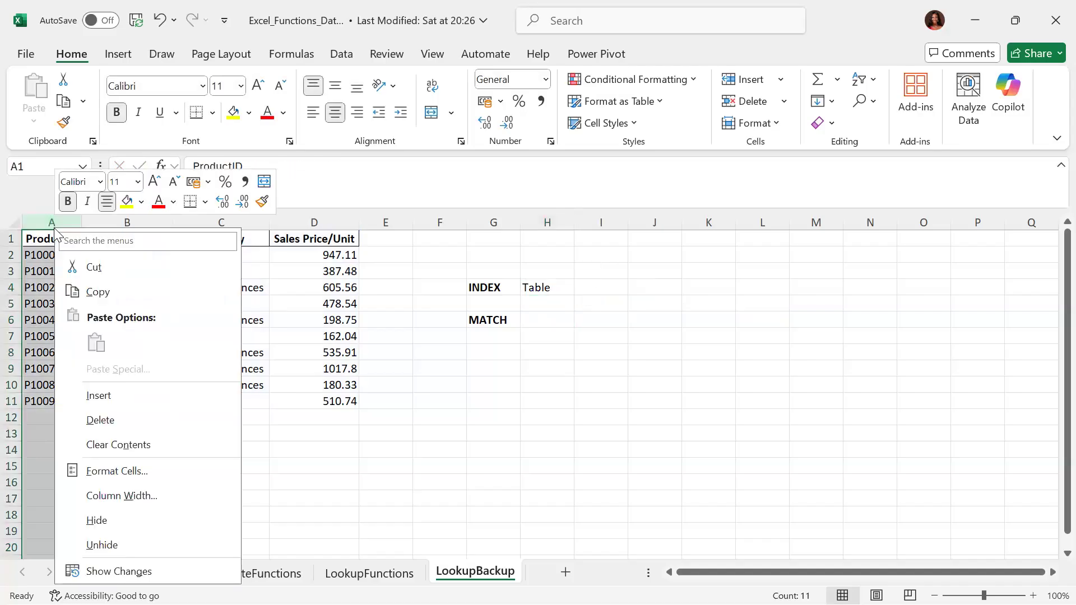
click(110, 396)
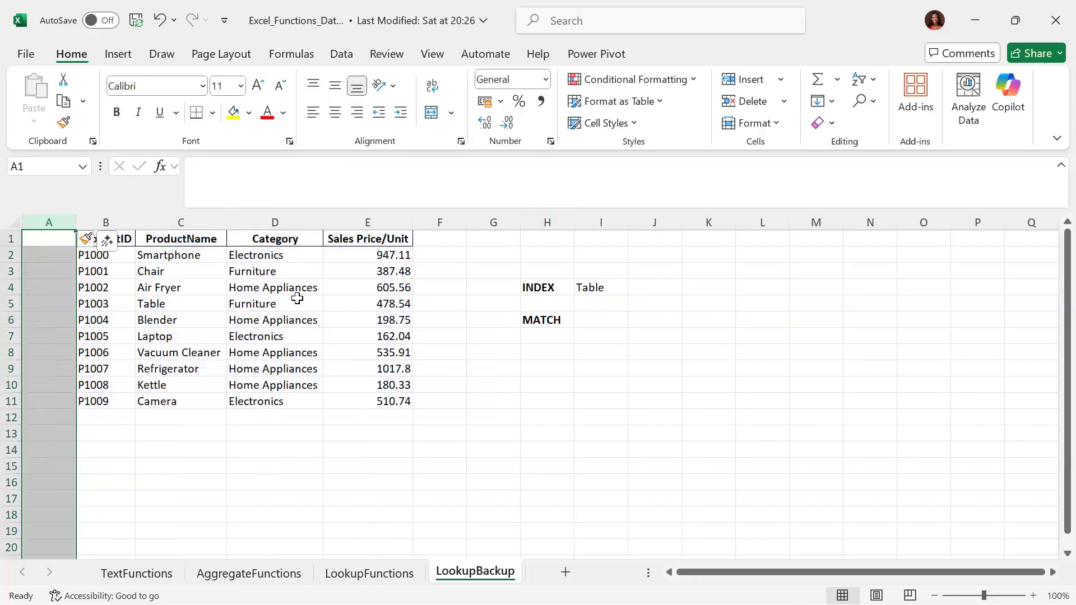
- Inspect the array range and arguments of the INDEX formula in I4, leaving the formula as it is
click(597, 286)
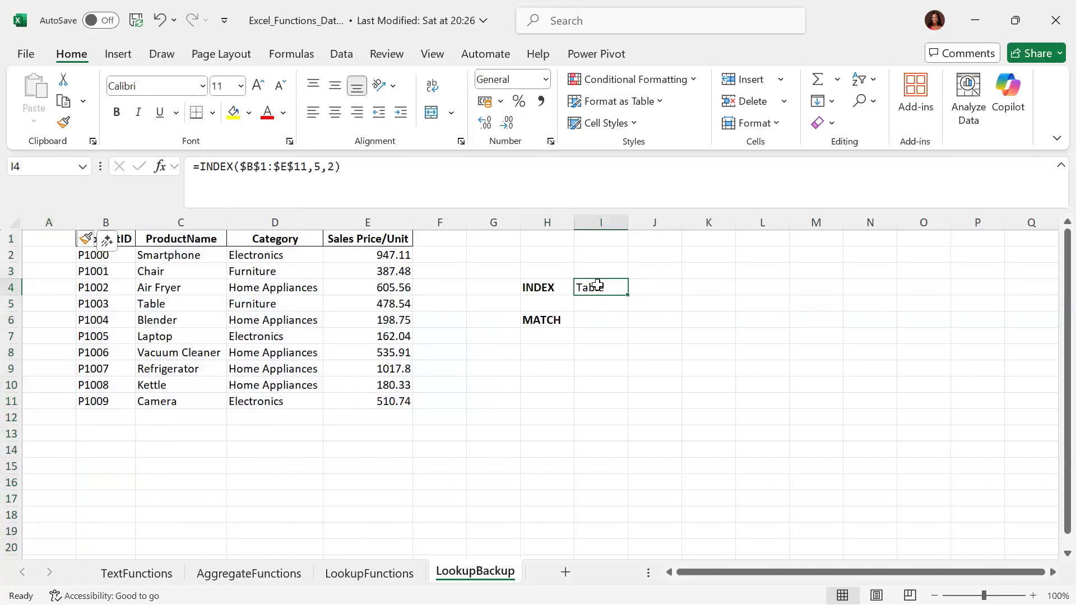
double_click(597, 285)
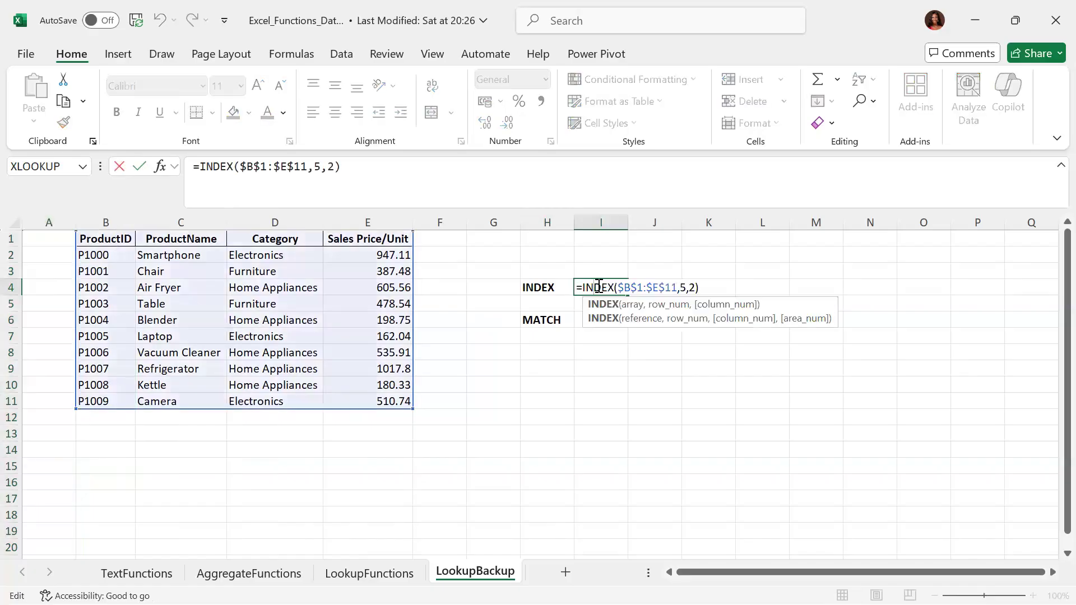
key(Return)
key(Down)
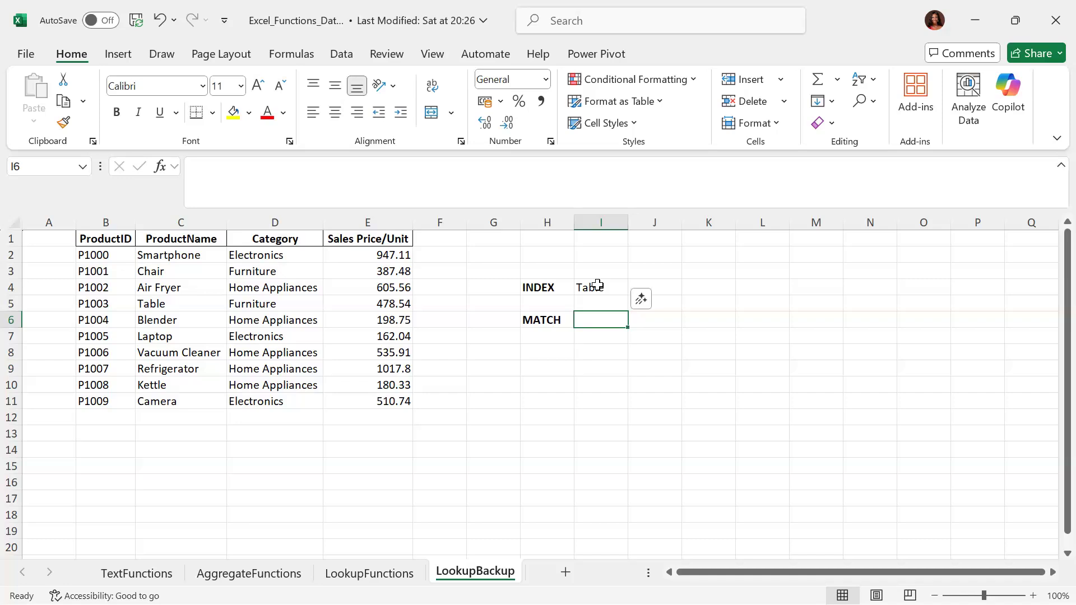
- In I6, enter a MATCH formula that finds I4 in the absolute range $C$1:$C$11 with exact match (0)
text(=MAT)
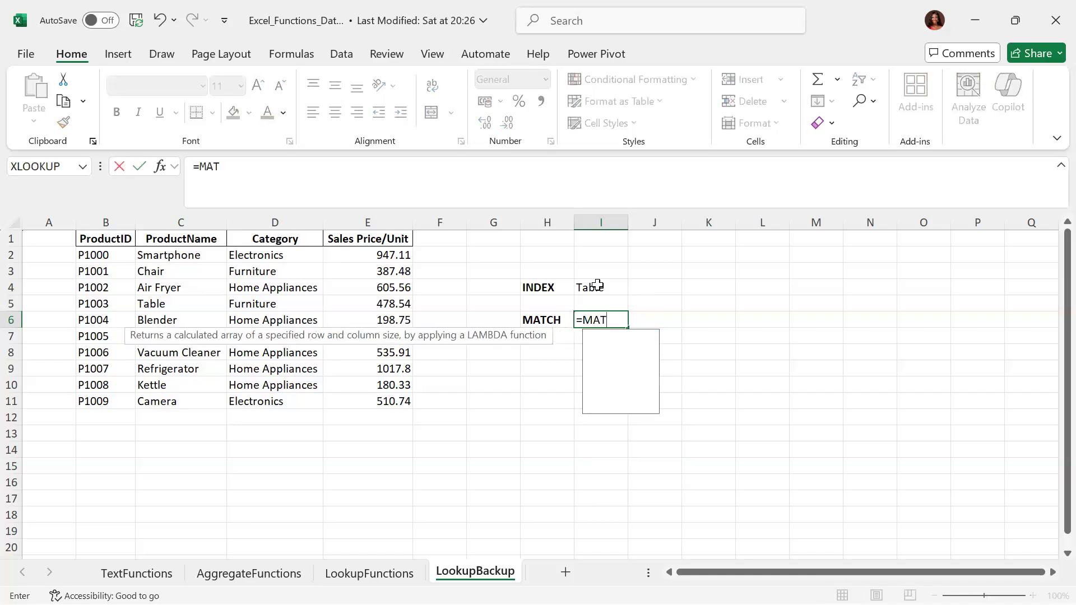
text(CH()
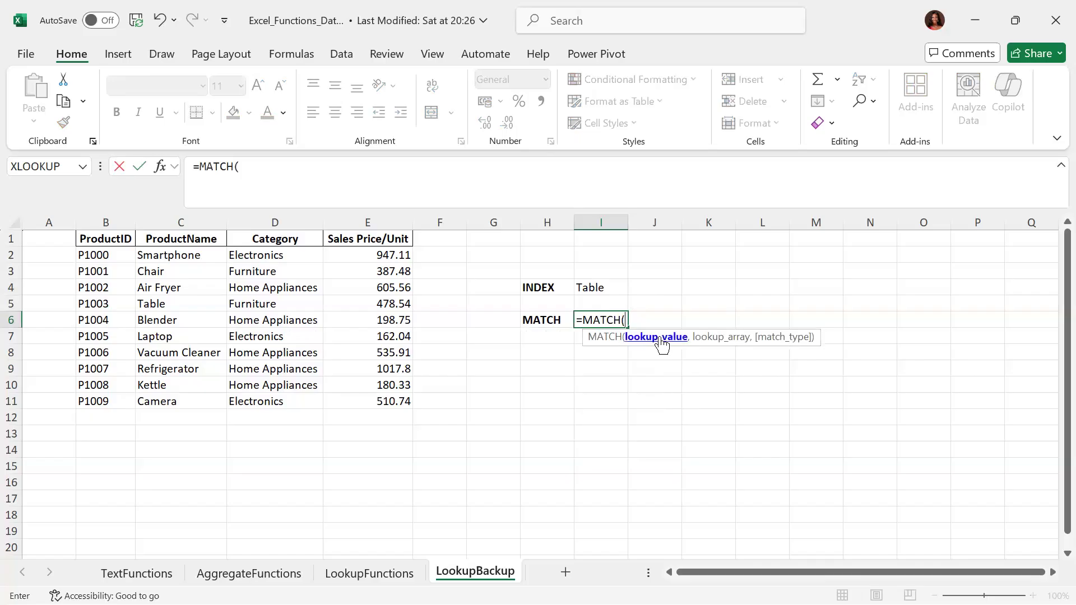
click(594, 287)
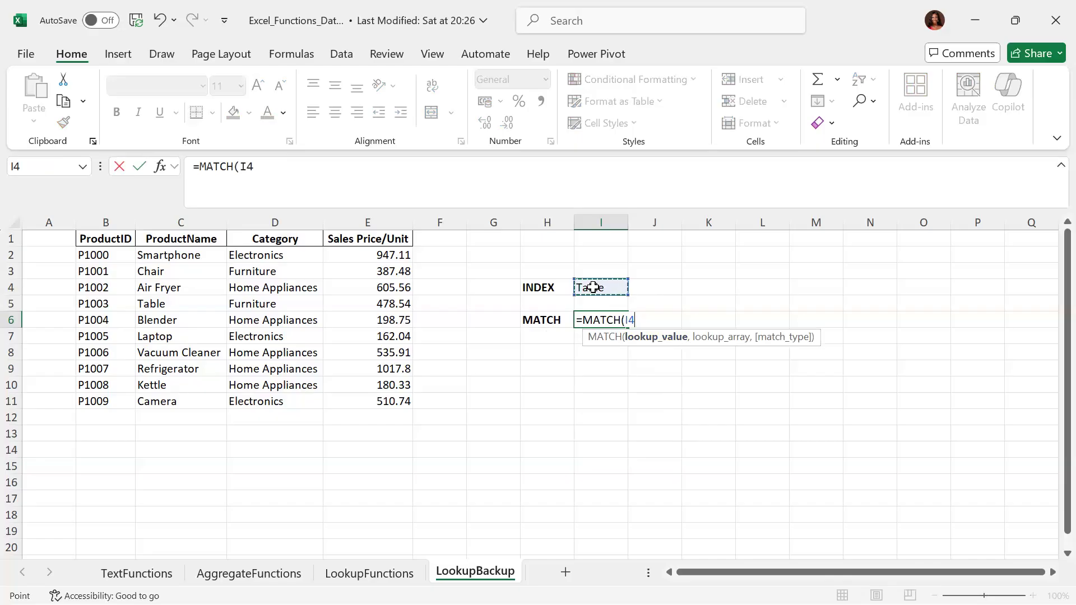
text(,)
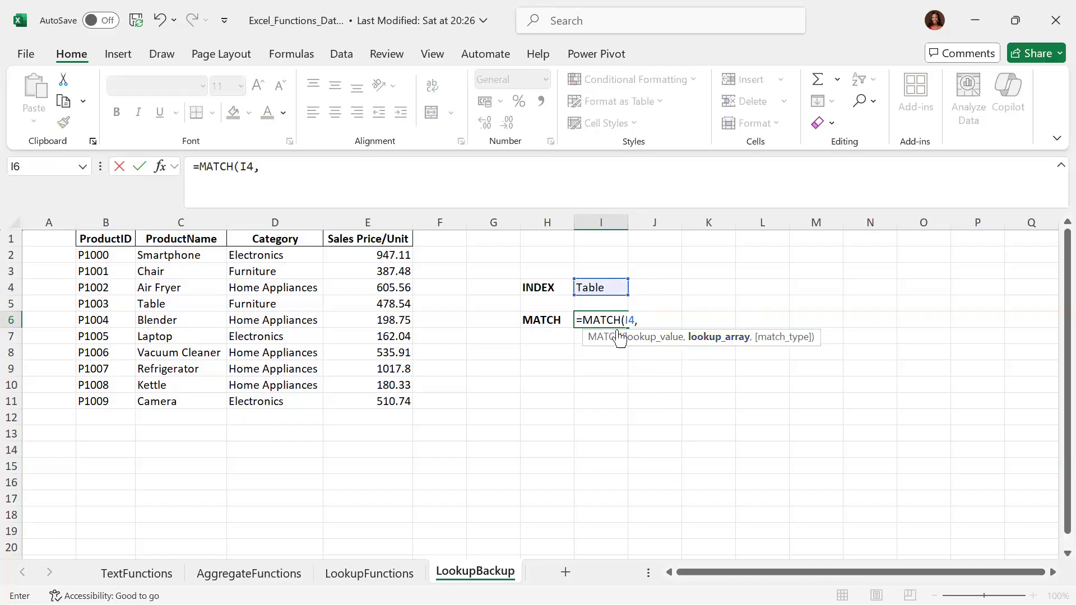
drag(165, 241, 200, 397)
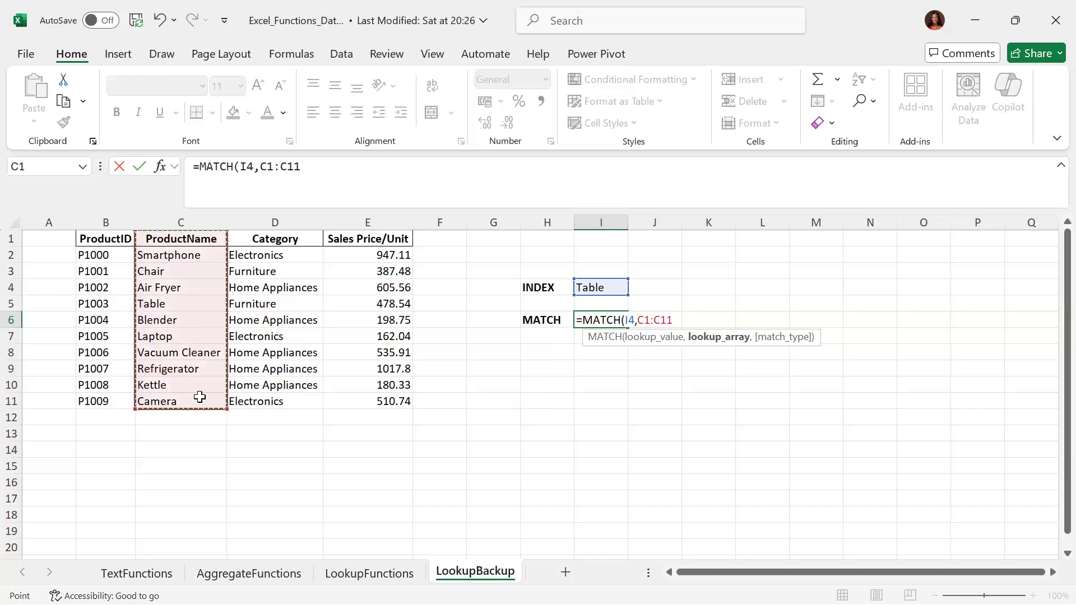
key(F4)
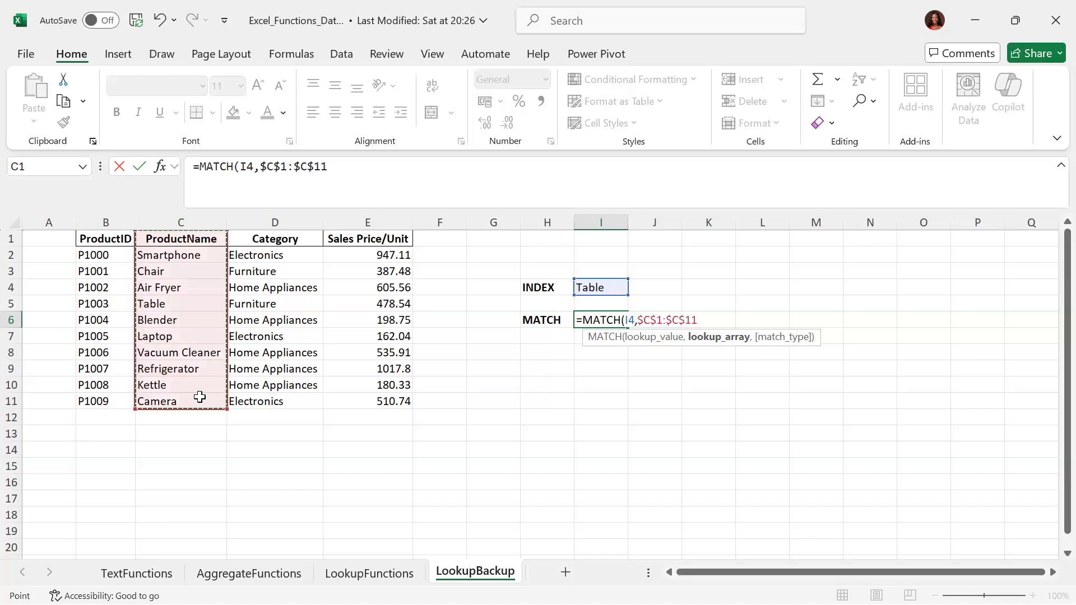
text(,)
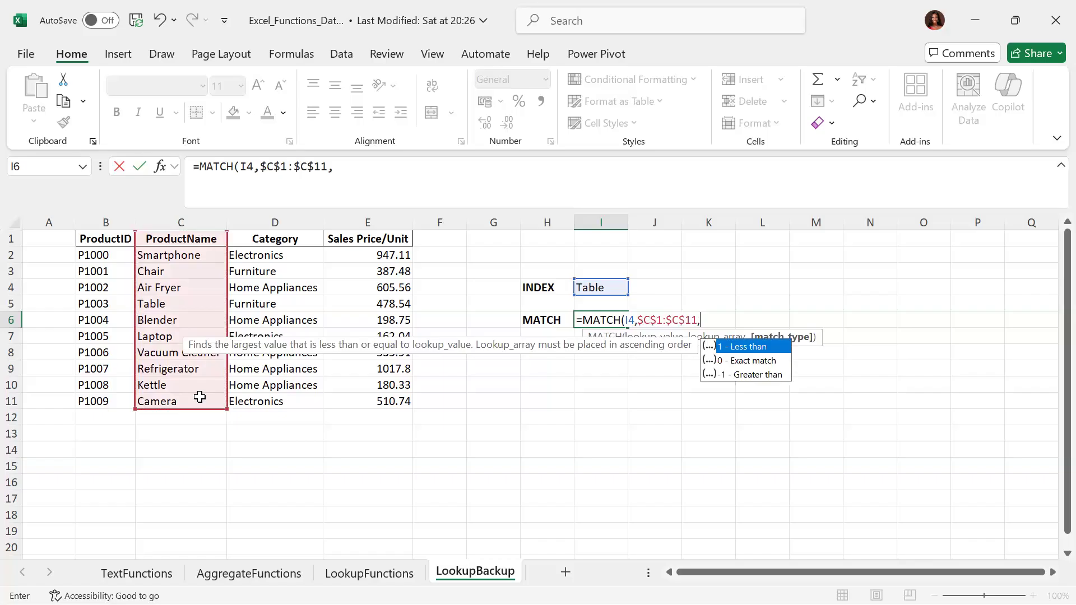
key(Down)
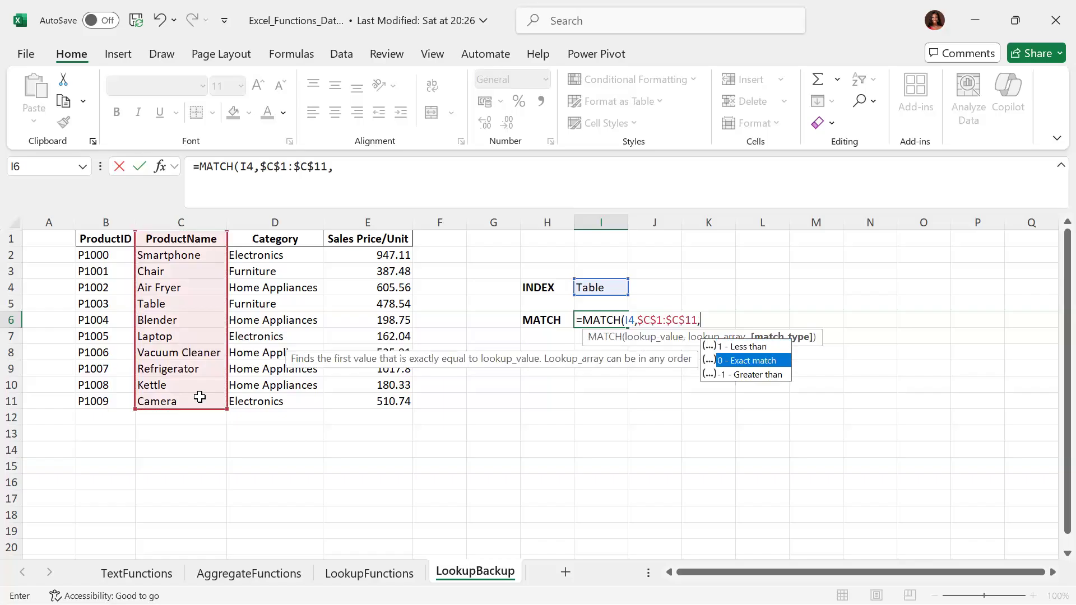
key(Tab)
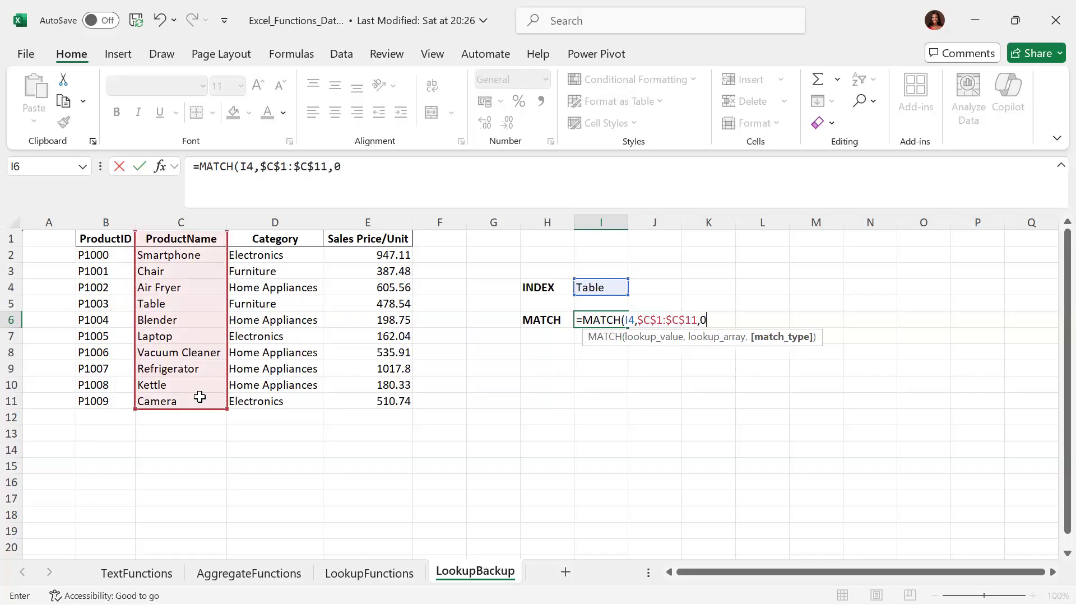
text())
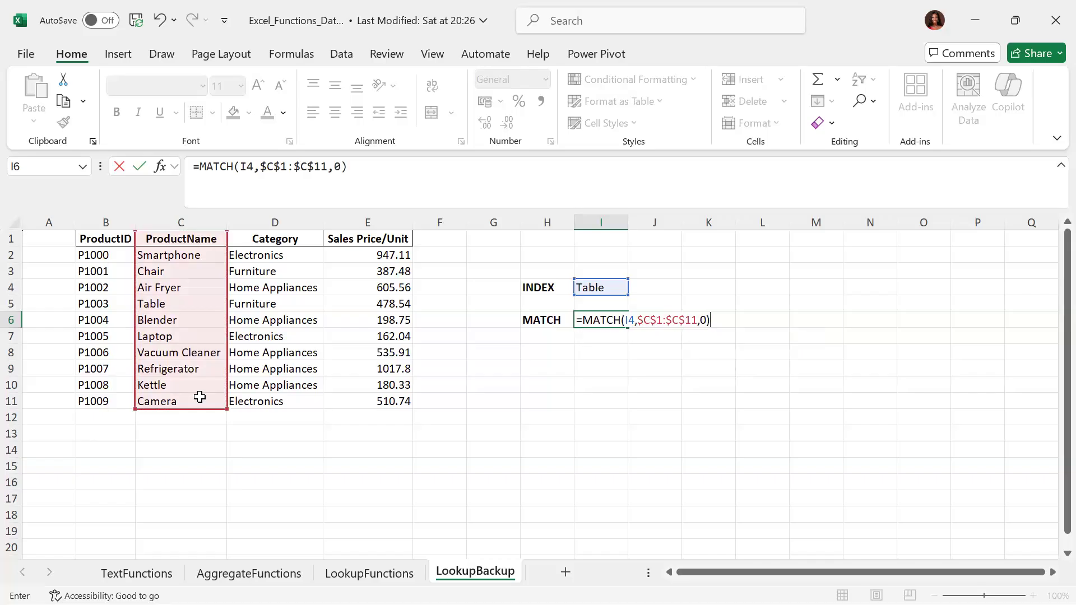
key(Return)
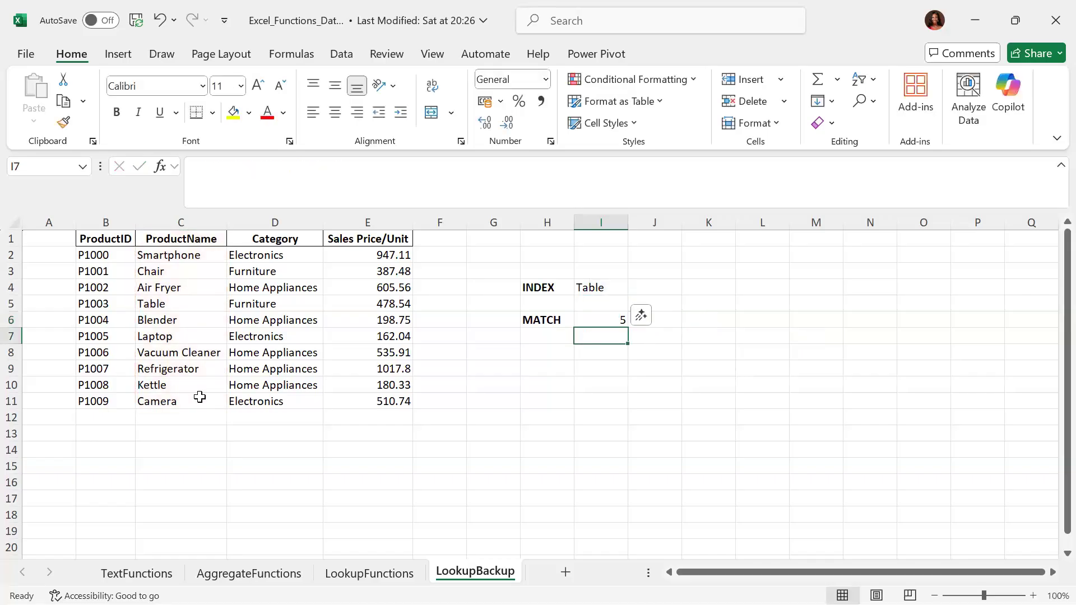
- Check the MATCH formula in I6 against its lookup range C1:C11 in the ProductName column
key(Up)
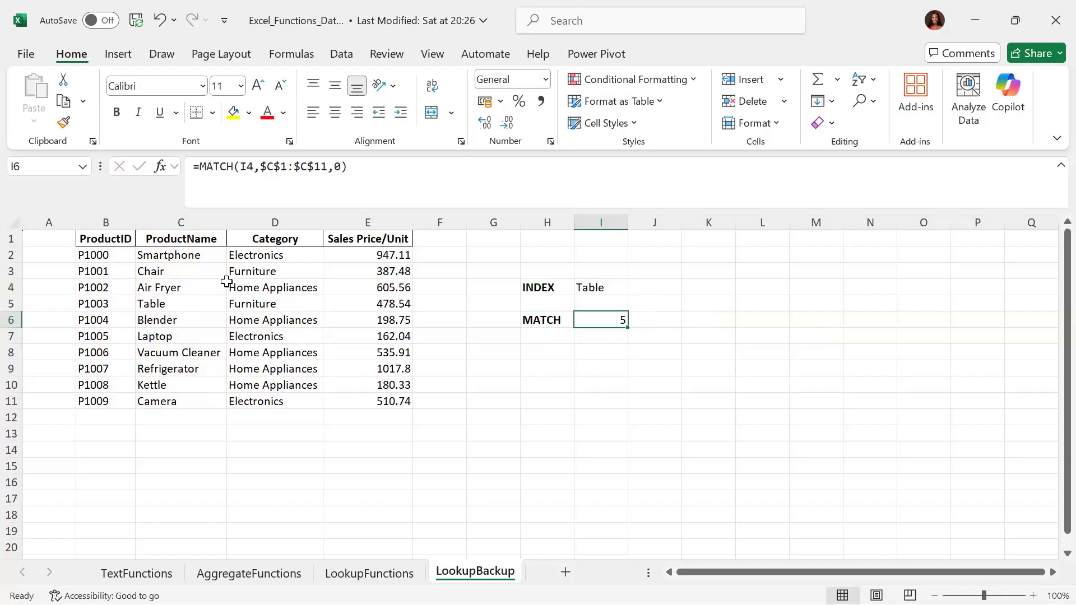
double_click(177, 239)
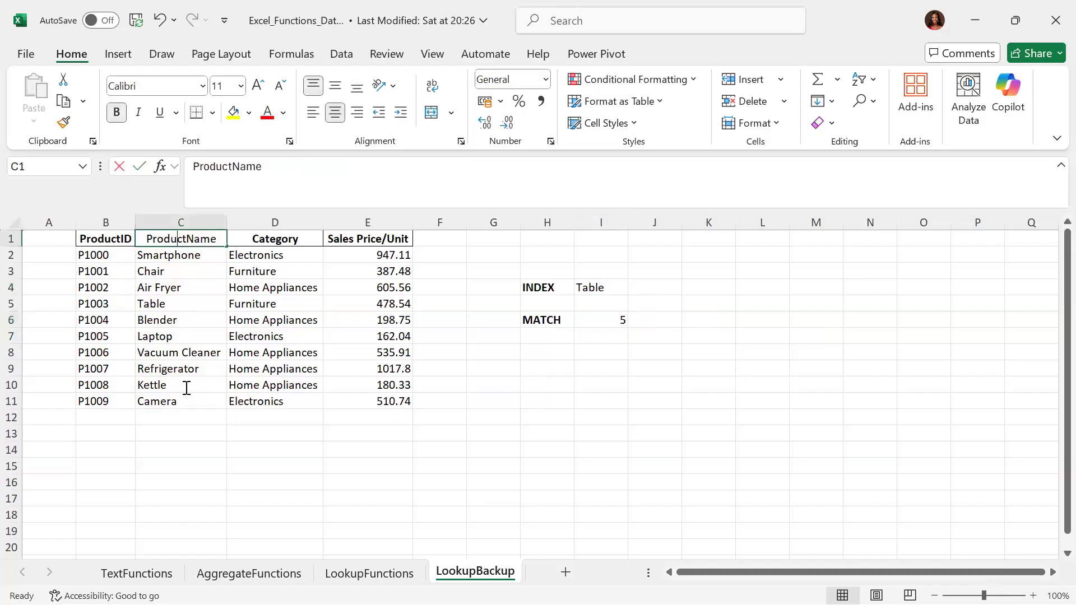
key(Return)
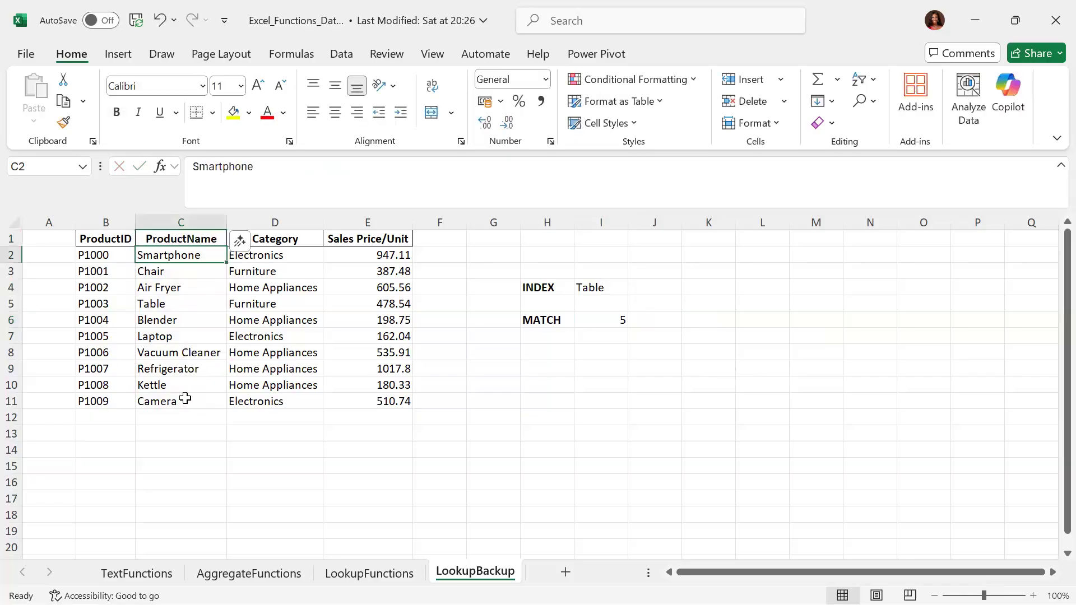
drag(177, 238, 173, 401)
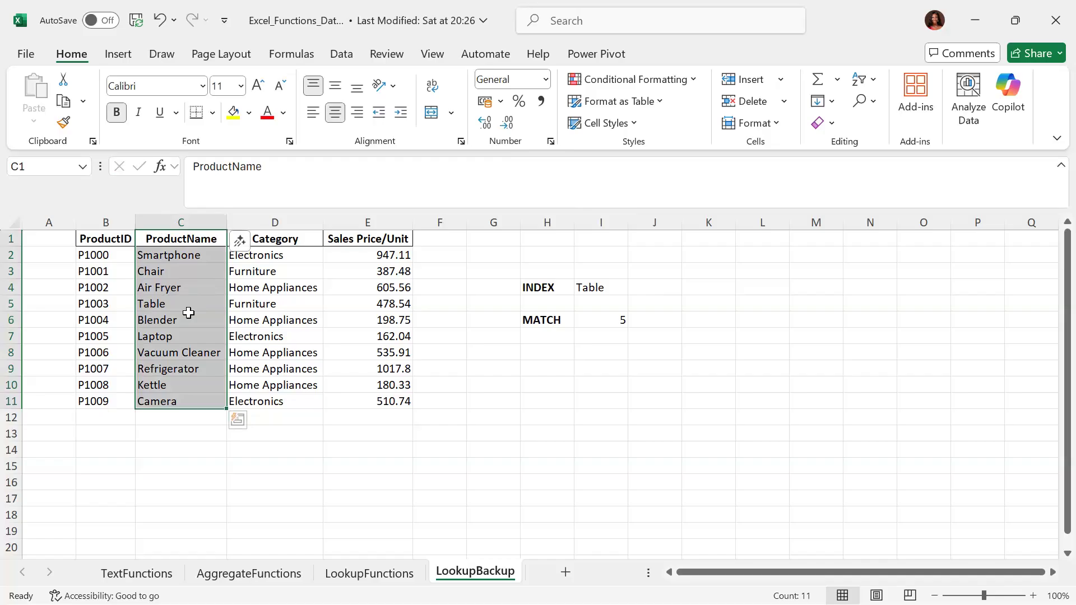
- Left-align the MATCH result in I6
click(600, 321)
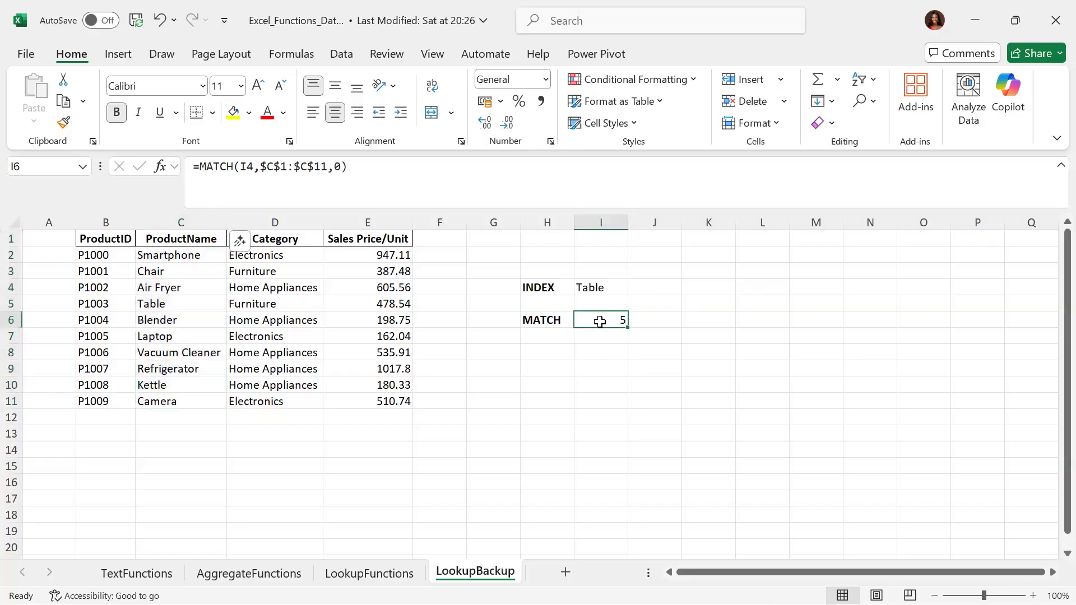
click(313, 112)
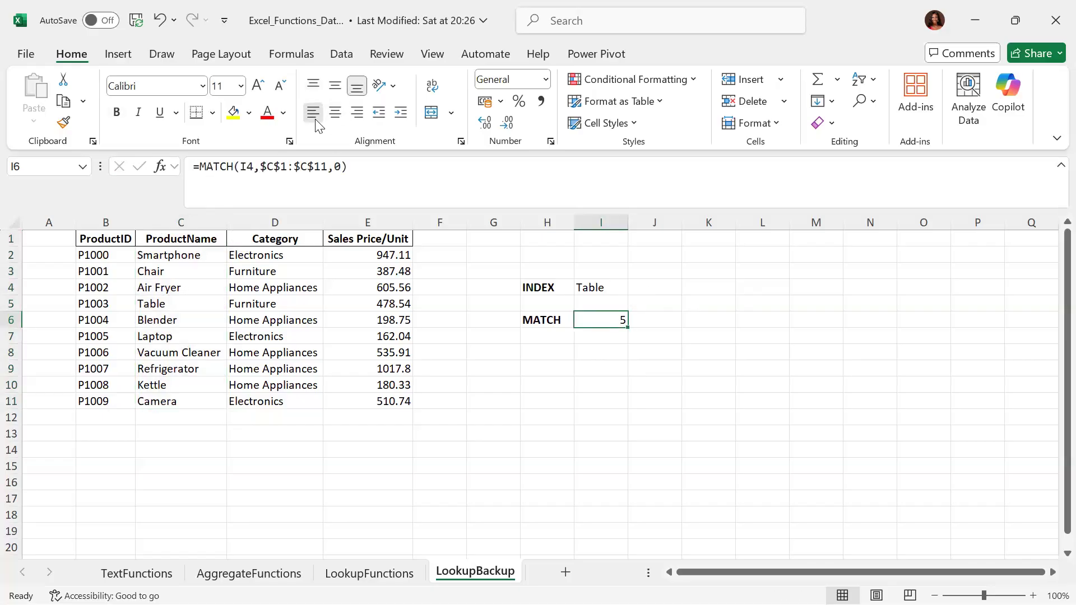
- Add a bold INDEXMATCH label in H9 and fit the width of column H to it
click(549, 365)
text(I)
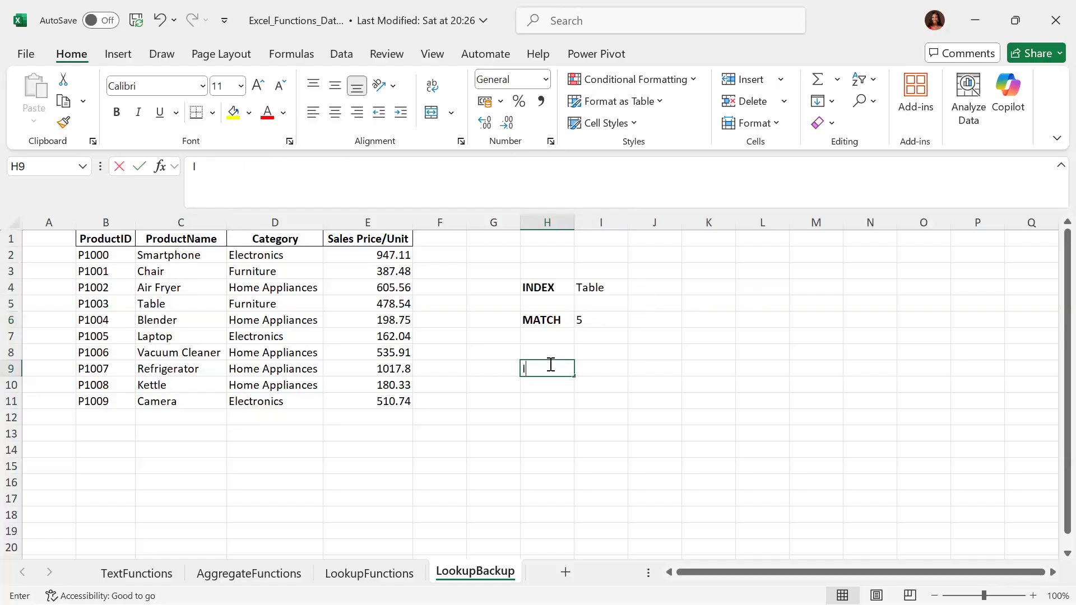
text(NDEXMATCH)
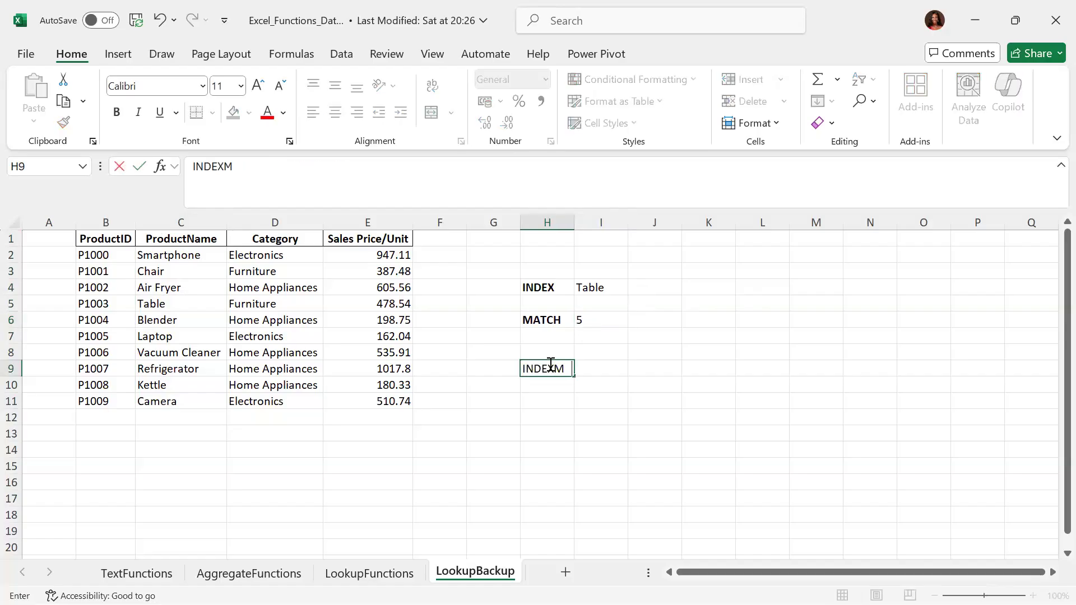
key(Return)
click(550, 364)
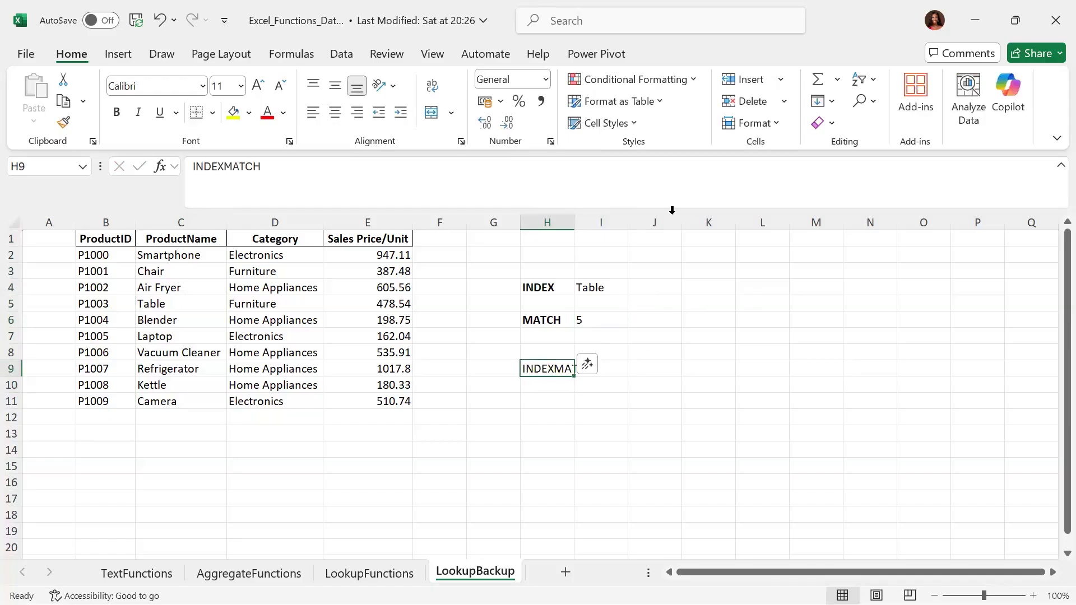
double_click(573, 218)
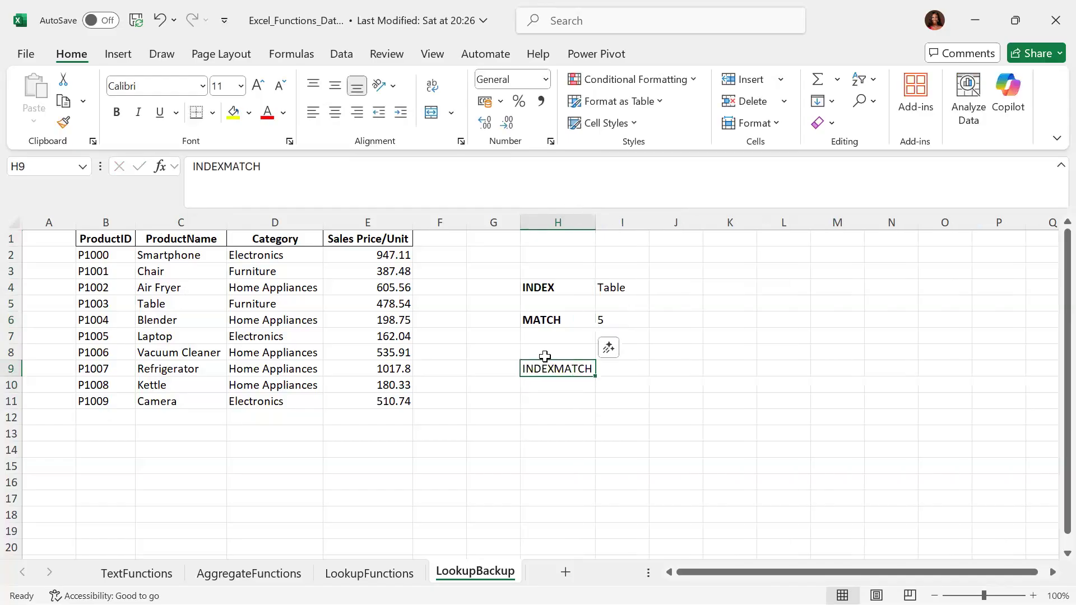
click(121, 115)
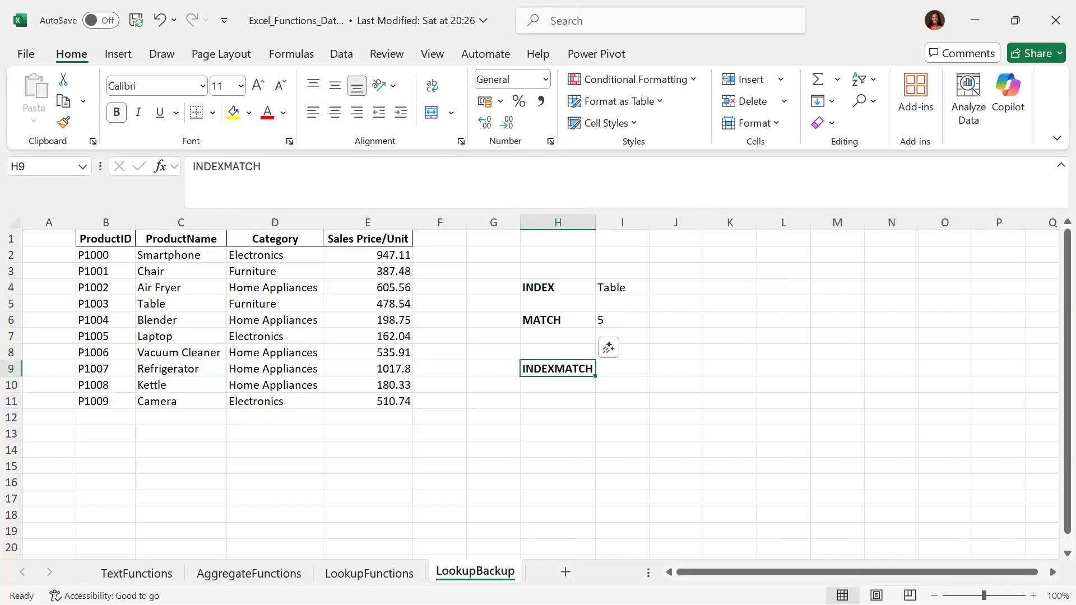
click(626, 371)
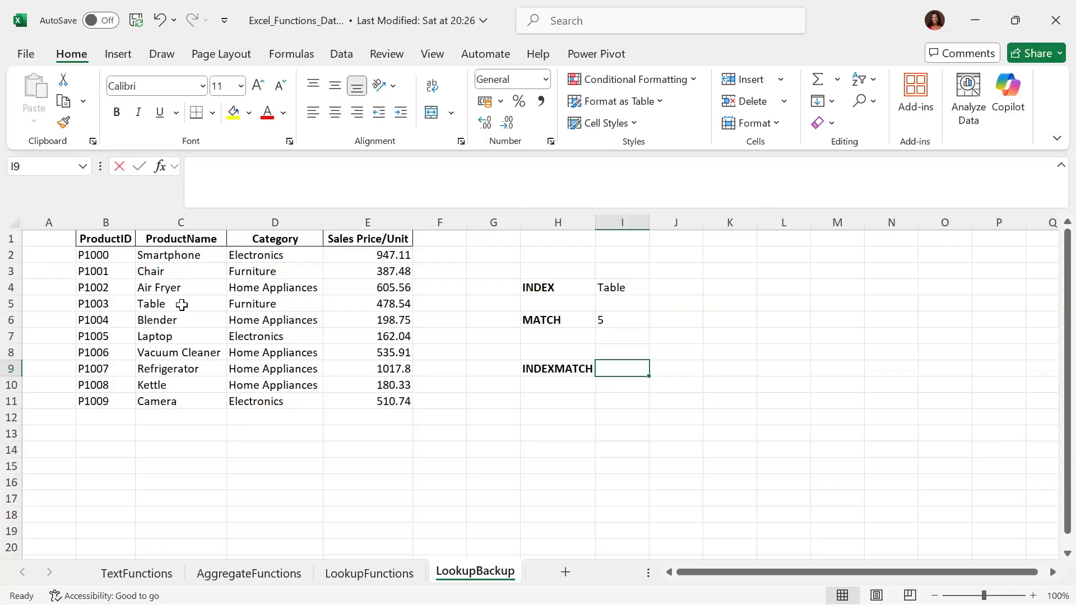
text(=INDEX()
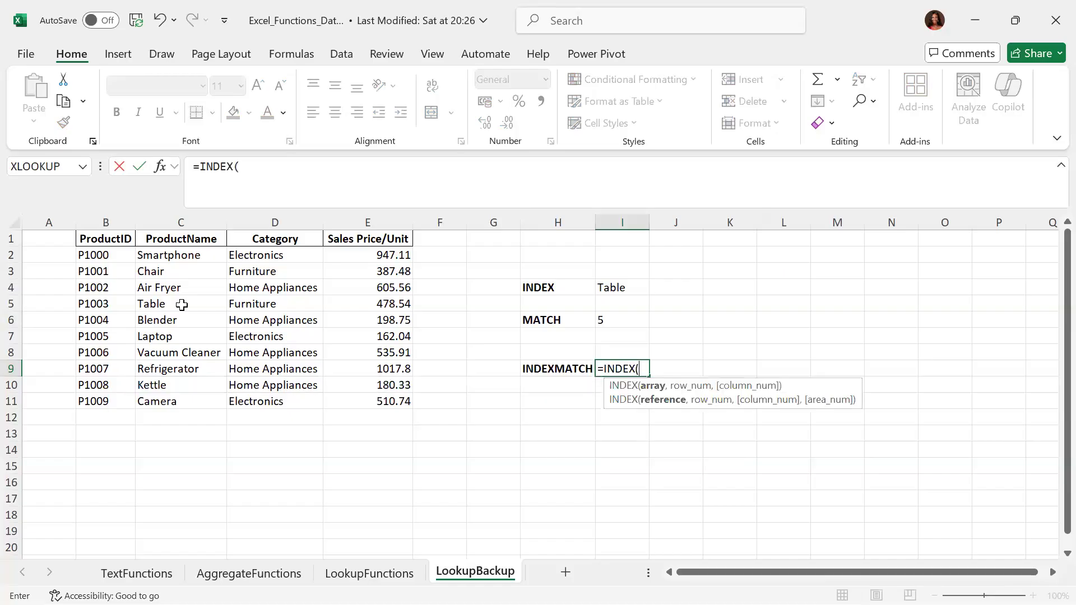
key(Escape)
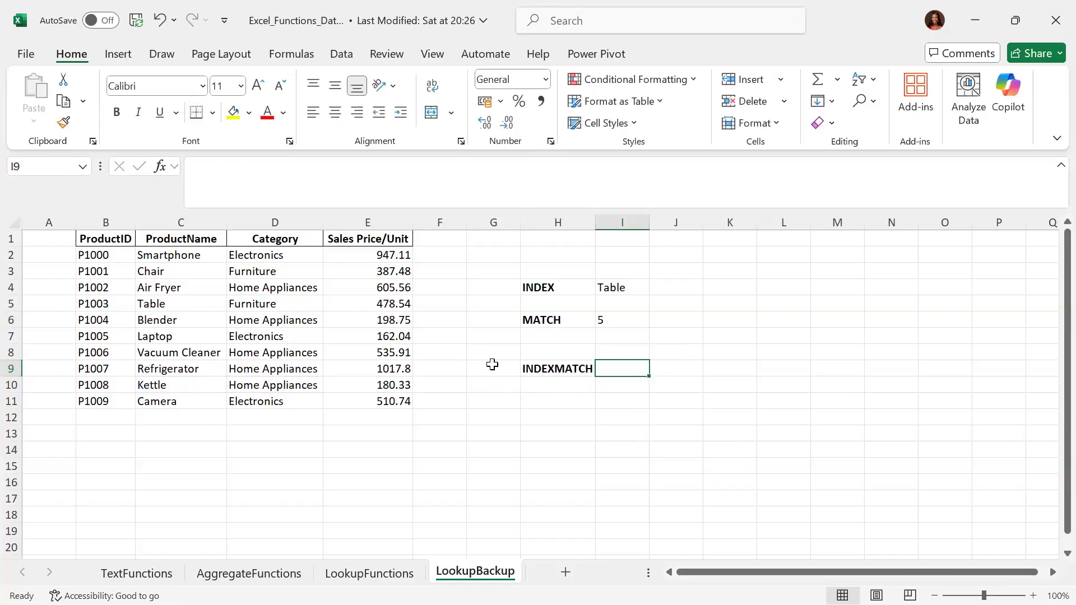
- Enter Table as the lookup value in G9, beside the INDEXMATCH label
click(492, 365)
text(Table)
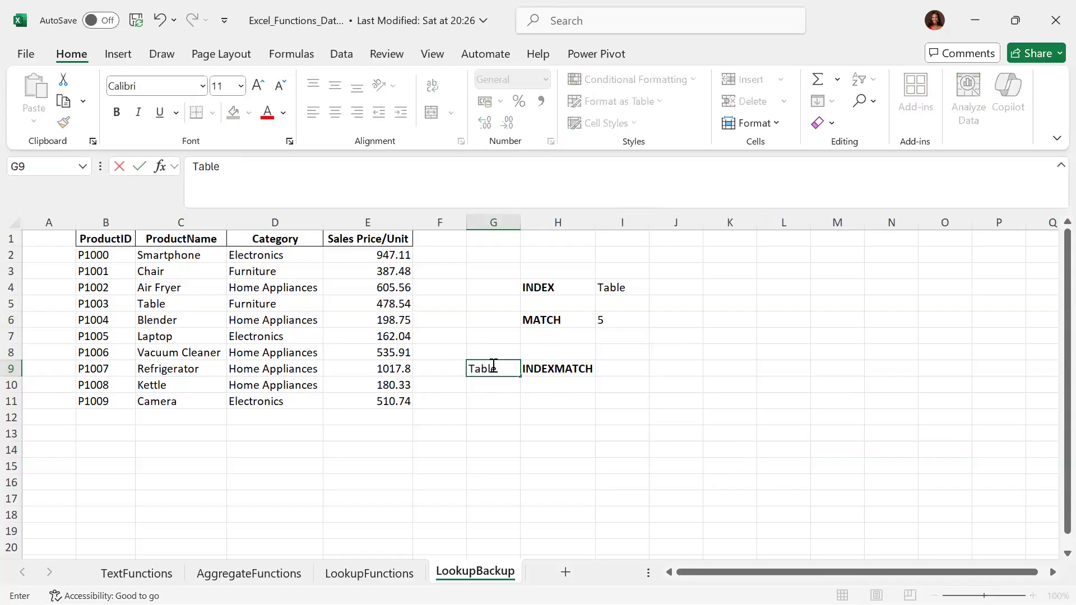
key(Return)
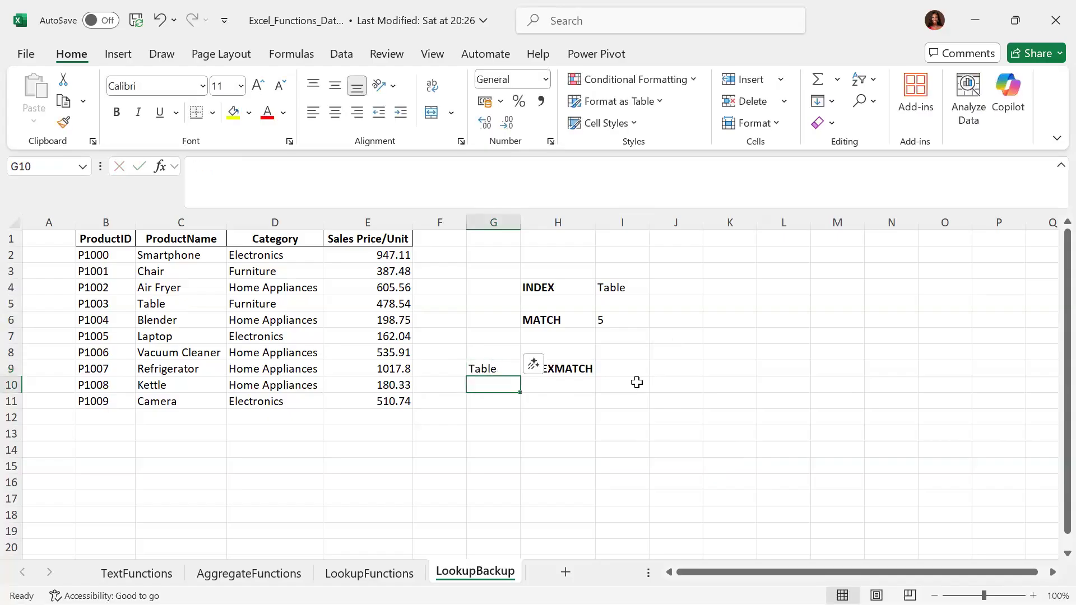
- In I9, enter an INDEX formula that returns row 5, column 2 of the range B1:E11
click(637, 369)
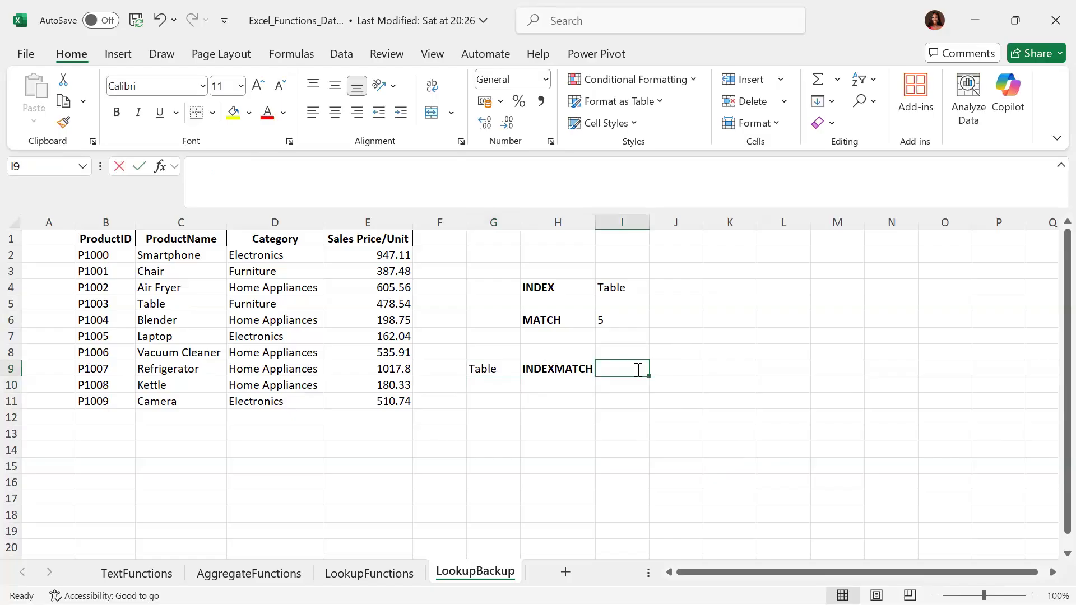
text(=index)
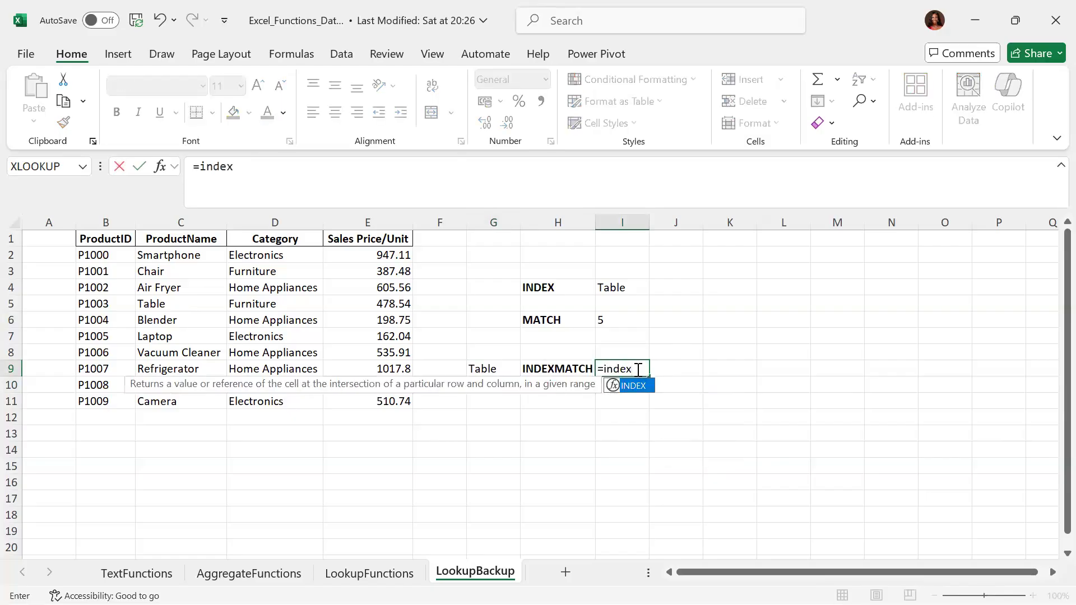
key(Tab)
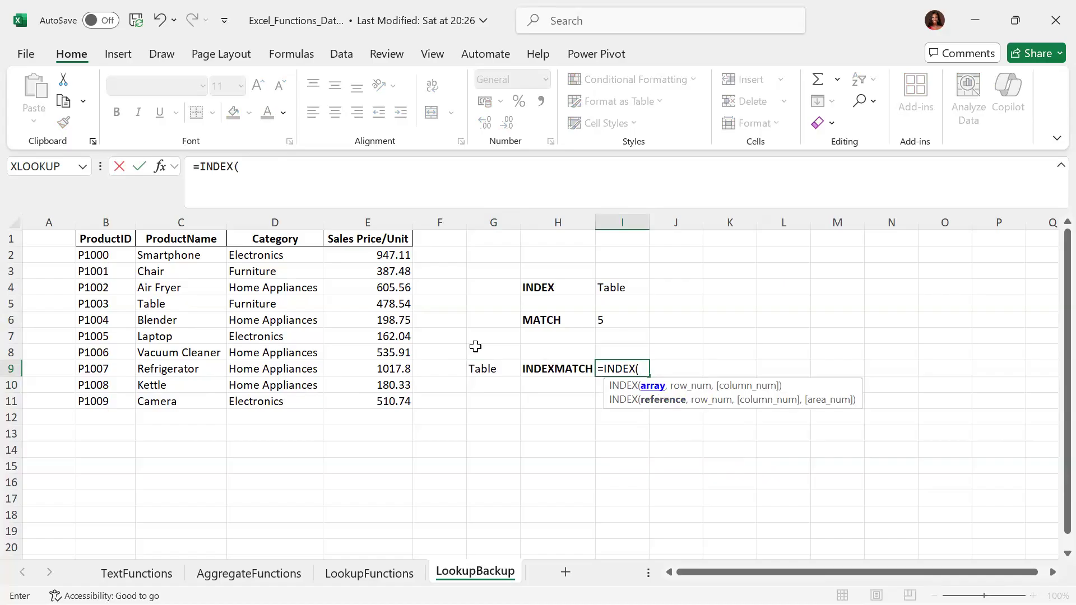
drag(115, 241, 387, 398)
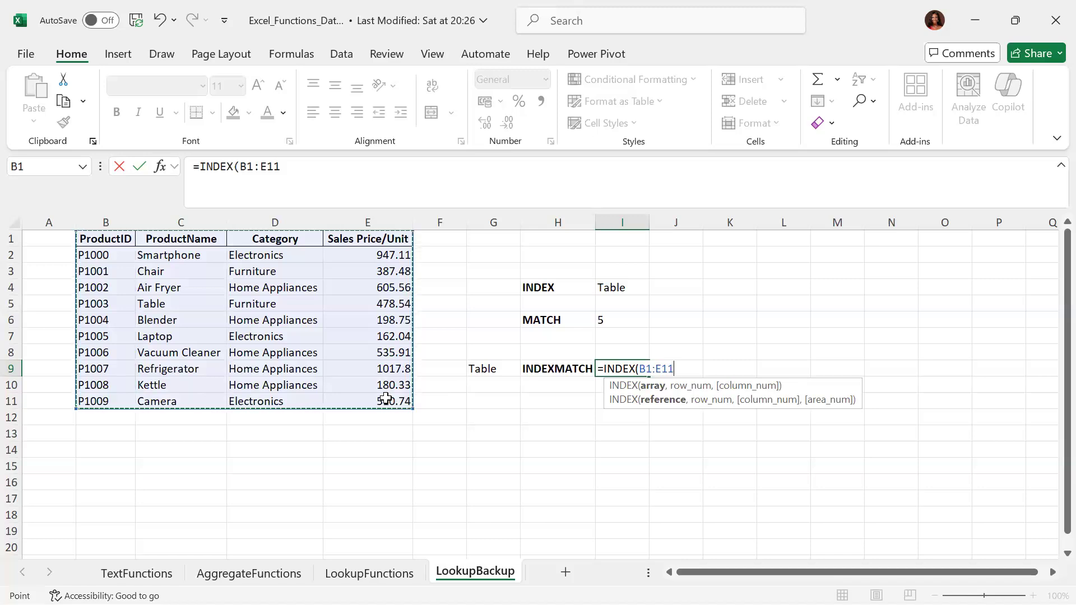
text(,)
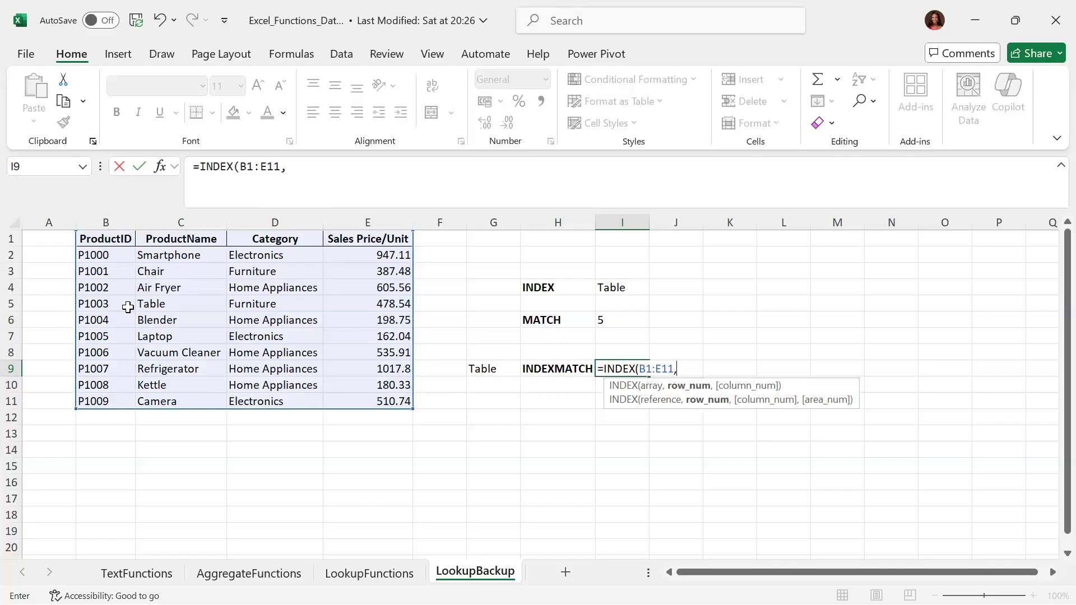
text(5,)
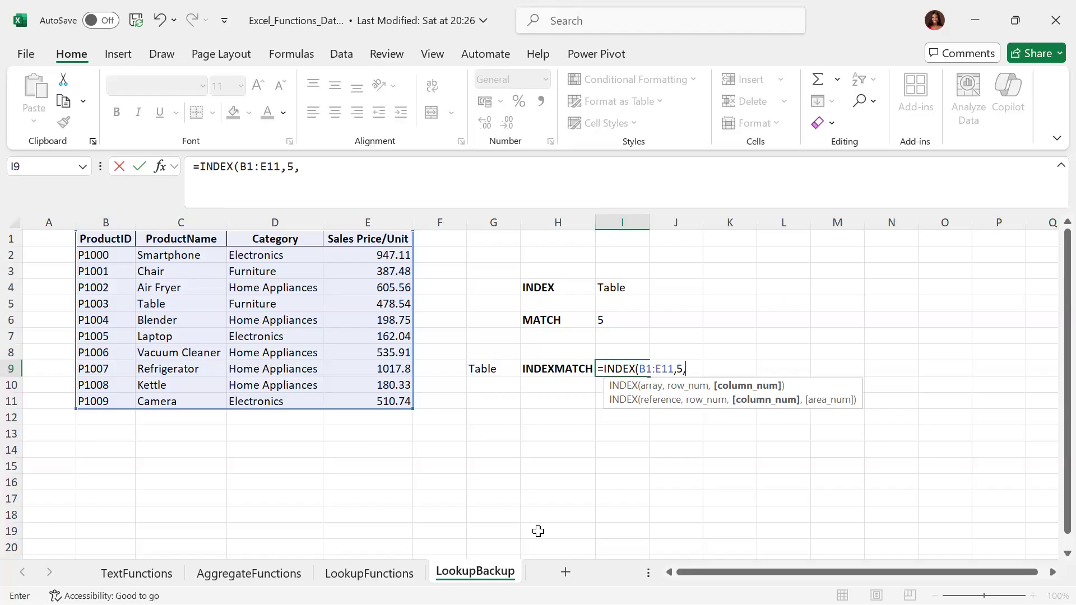
text(2))
key(Return)
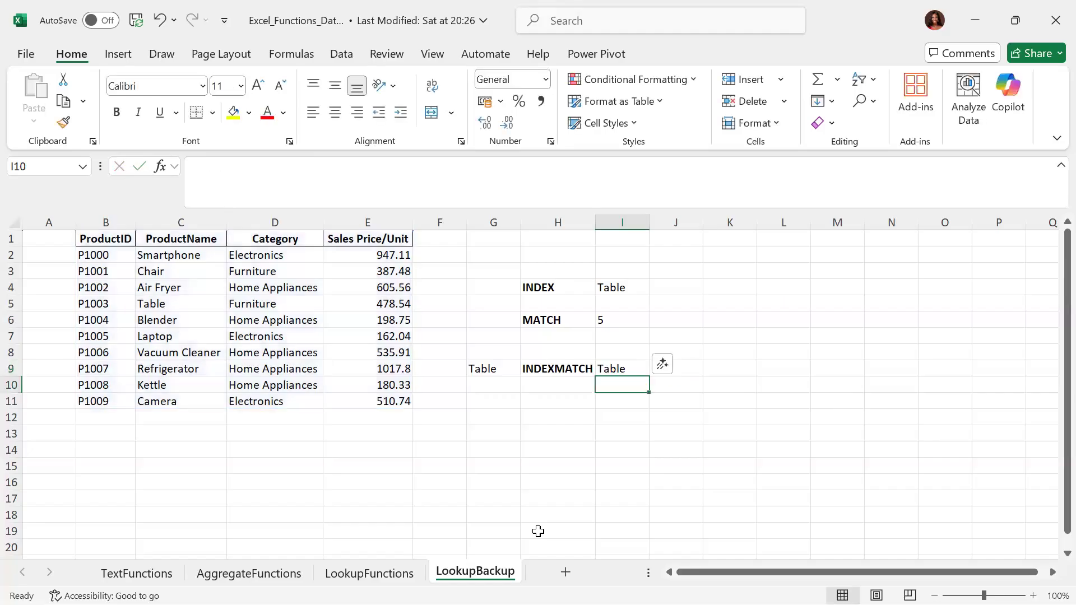
key(Up)
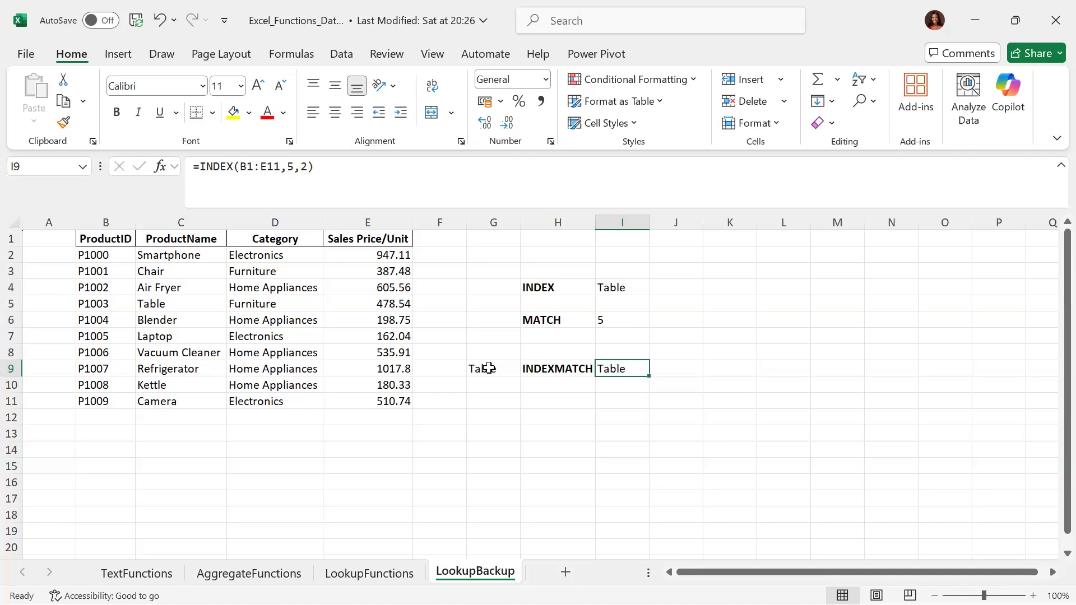
- Clear the INDEXMATCH trial in row 9, cells G9 to J9, including its lookup value, label and formula
click(488, 368)
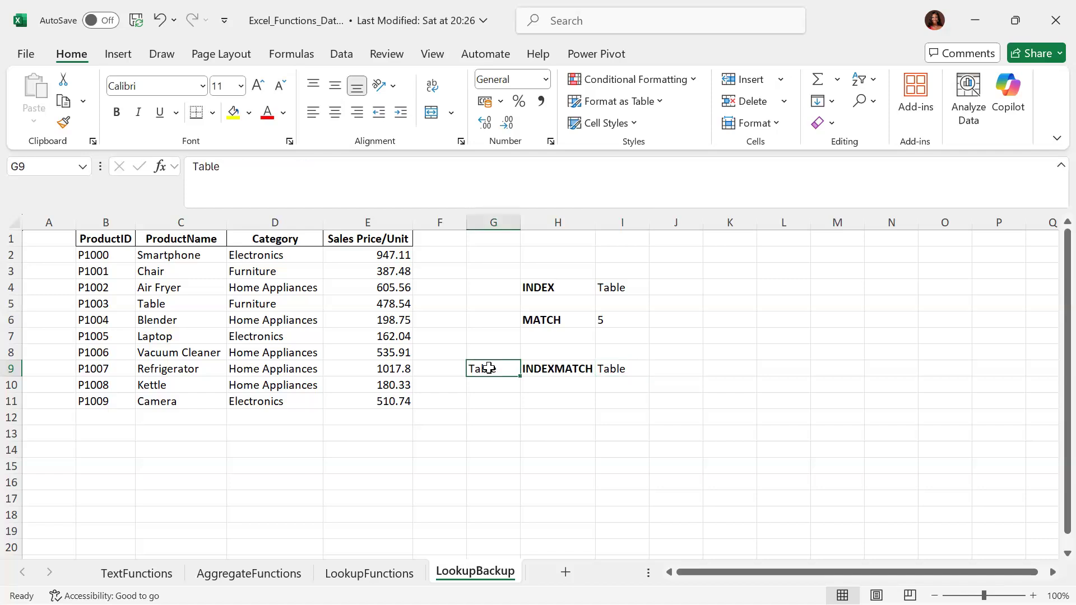
drag(488, 368, 652, 370)
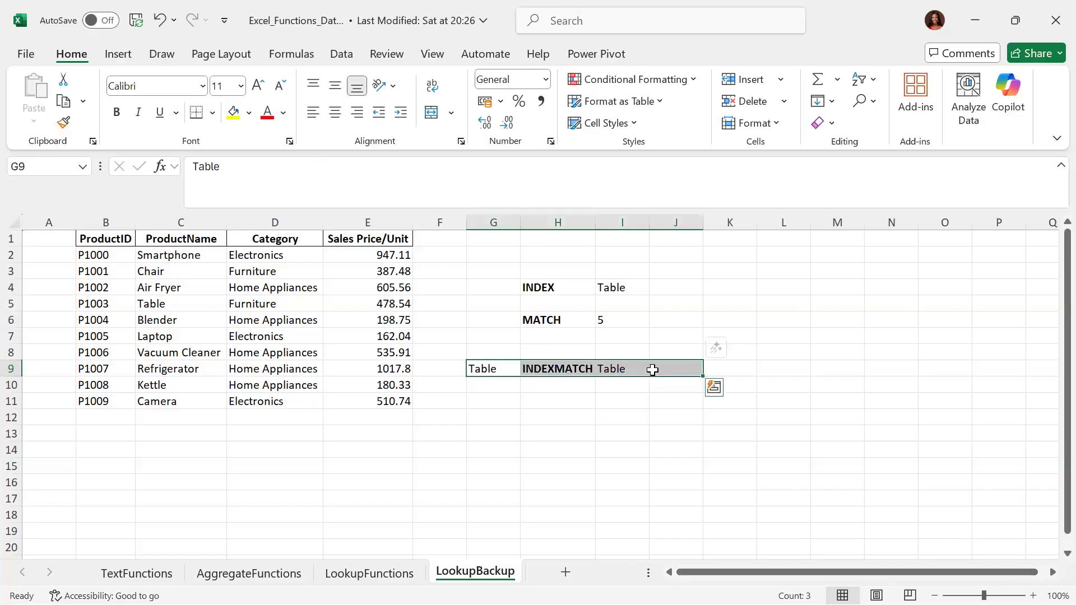
key(Delete)
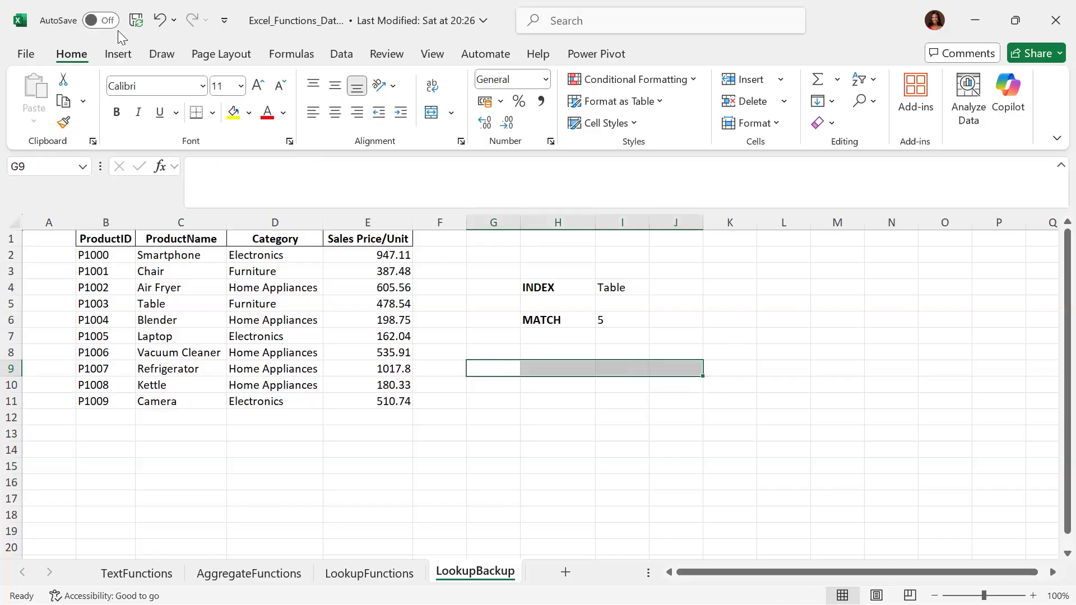
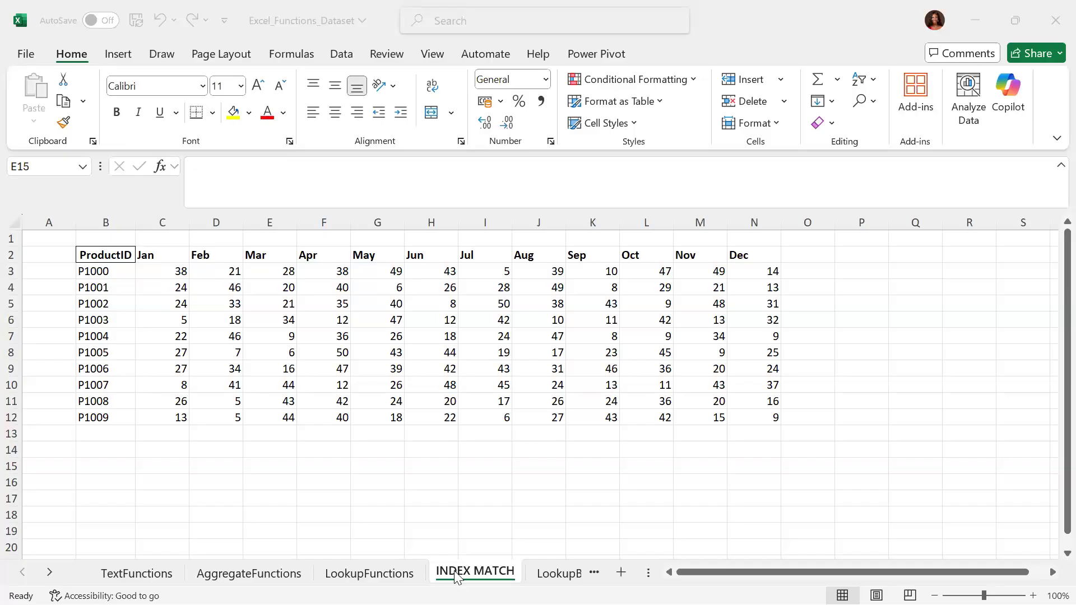
- On the INDEX MATCH sheet, add a bold INDEXMATCH label in E15 below the monthly product table
click(555, 574)
click(379, 574)
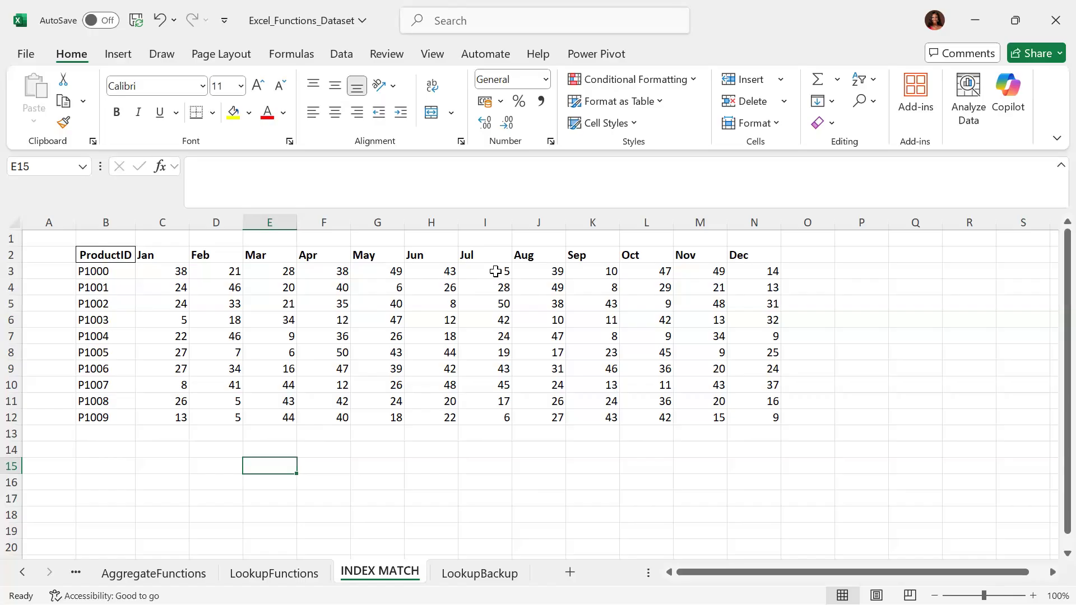
text(INDEXMATCH)
key(Tab)
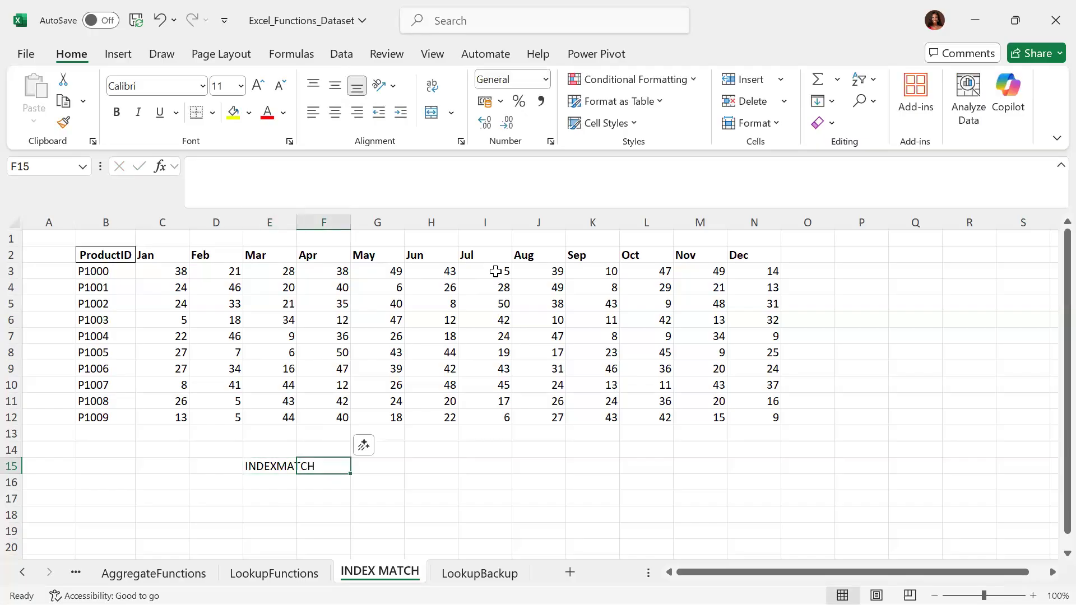
key(Left)
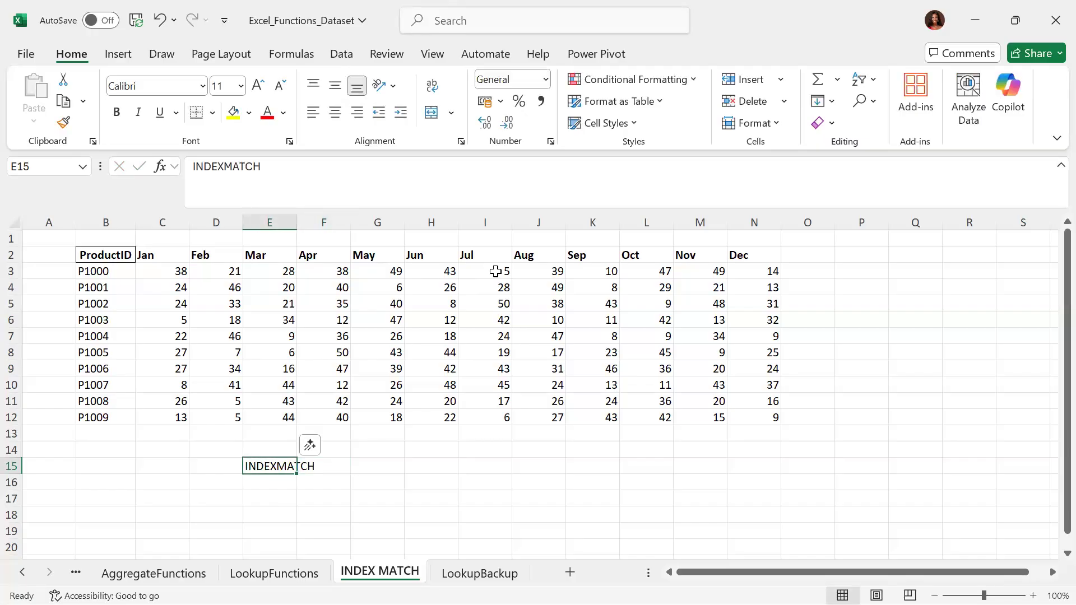
key(ctrl+b)
- In E16, start an INDEX formula with the absolute range $C$3:$N$12 as its array
key(Down)
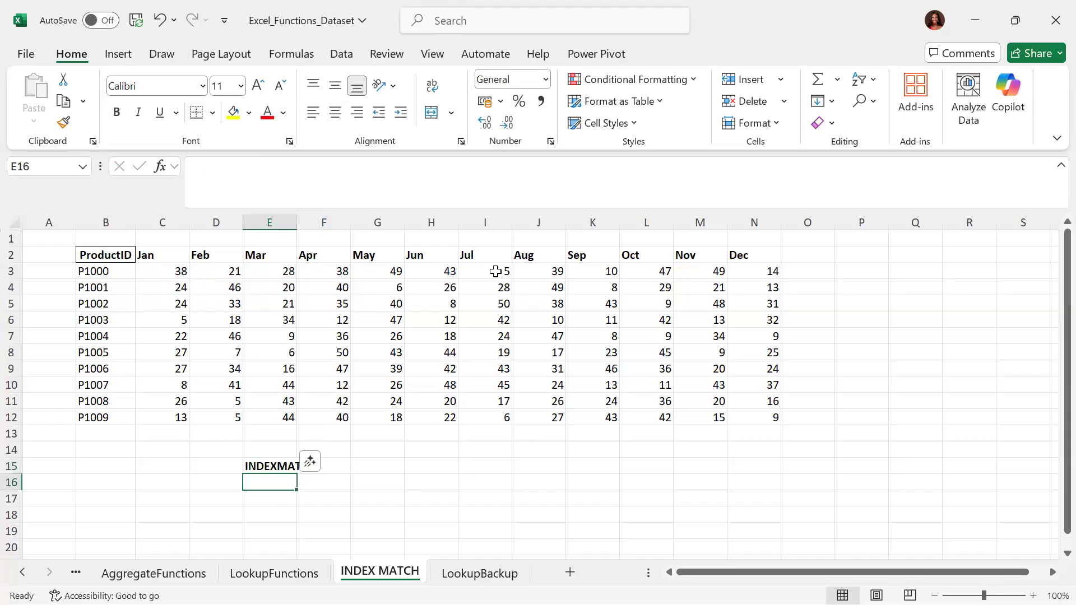
text(=INDEX)
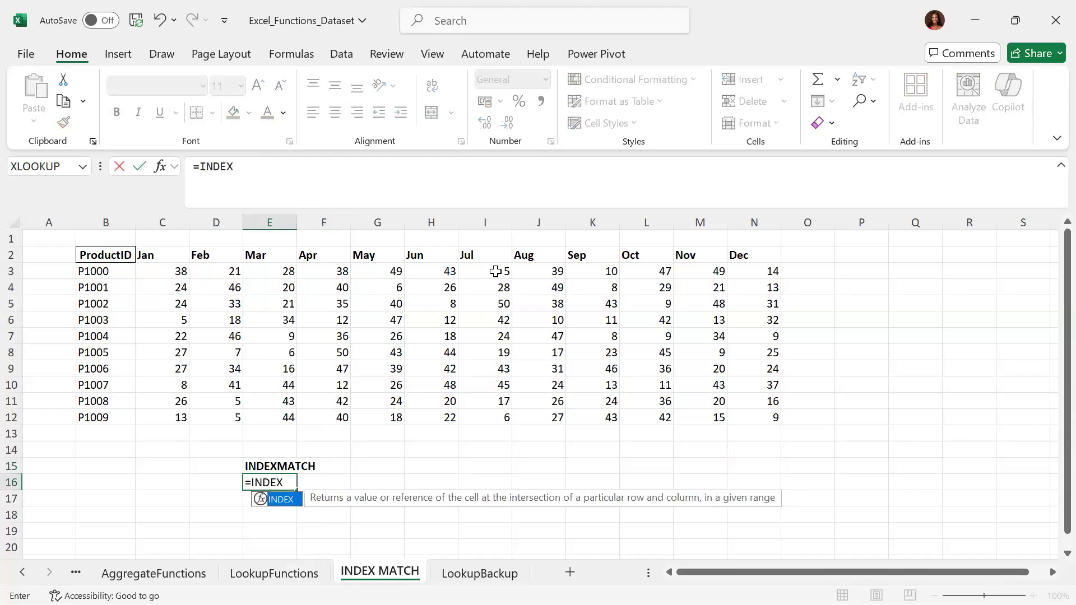
text(()
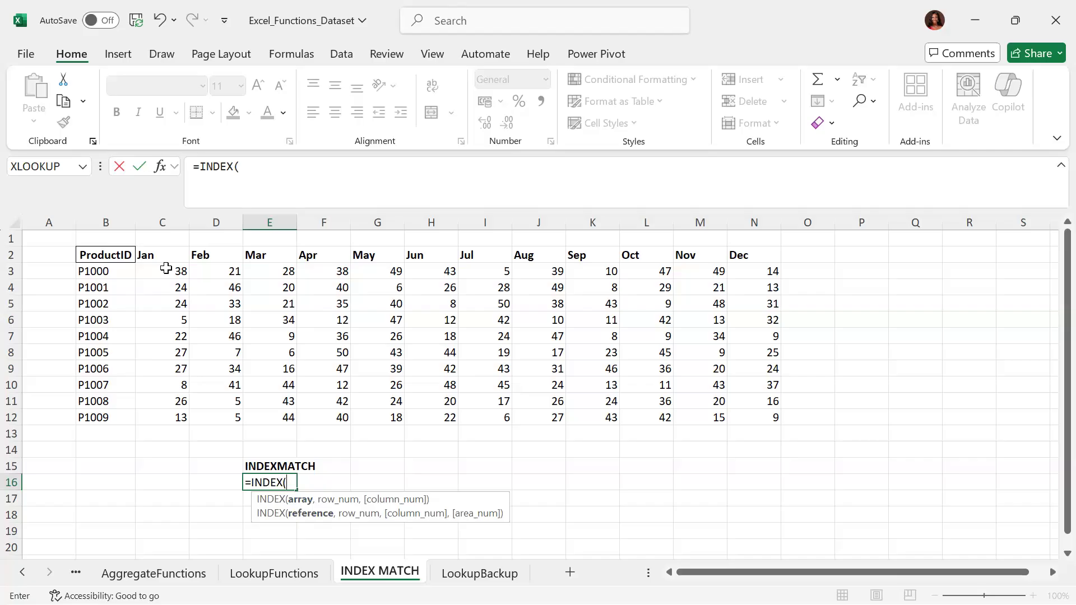
drag(166, 269, 745, 419)
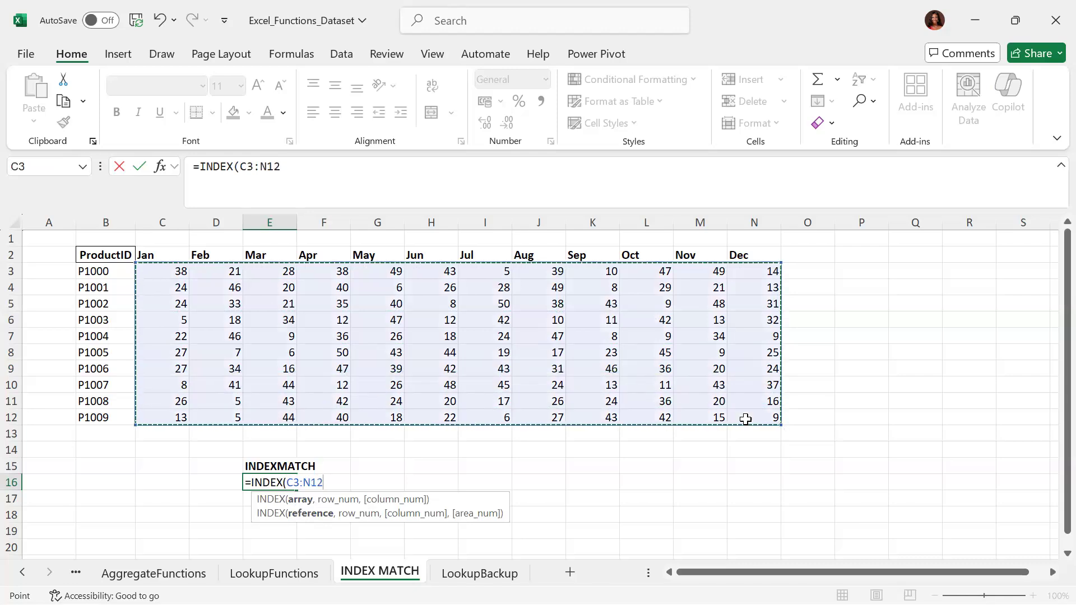
key(F4)
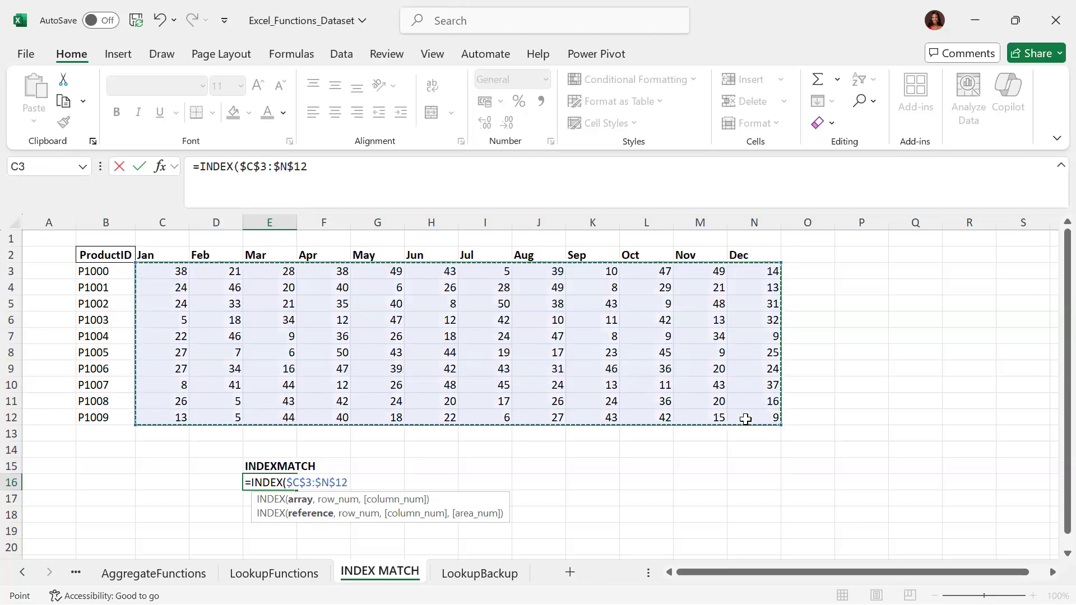
text(,)
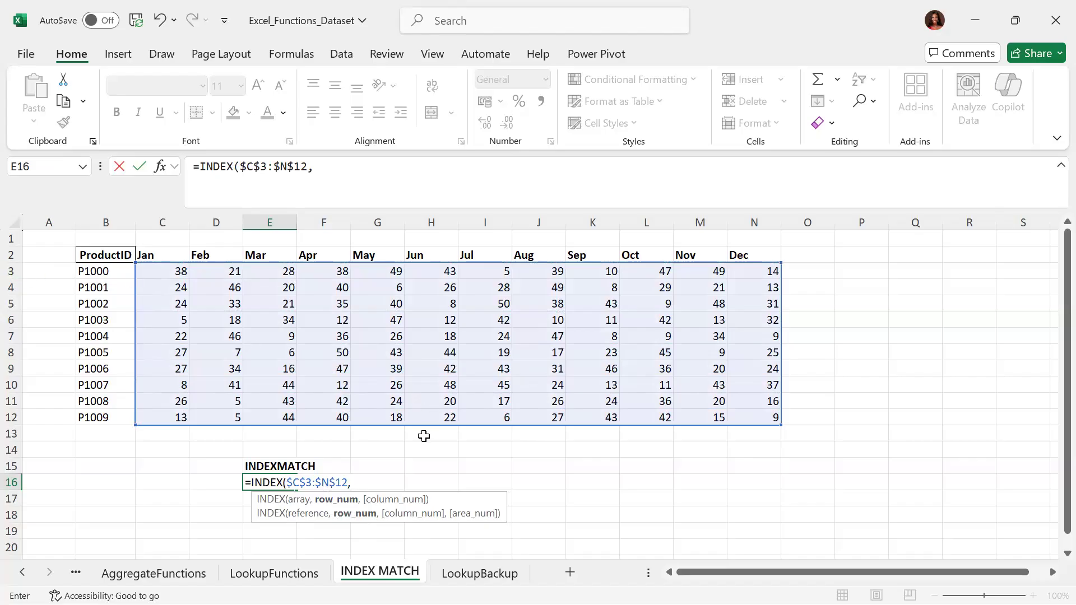
- Supply the INDEX row number with an exact-match MATCH of product ID cell B3 in the absolute range $B$3:$B$12
text(MATCH)
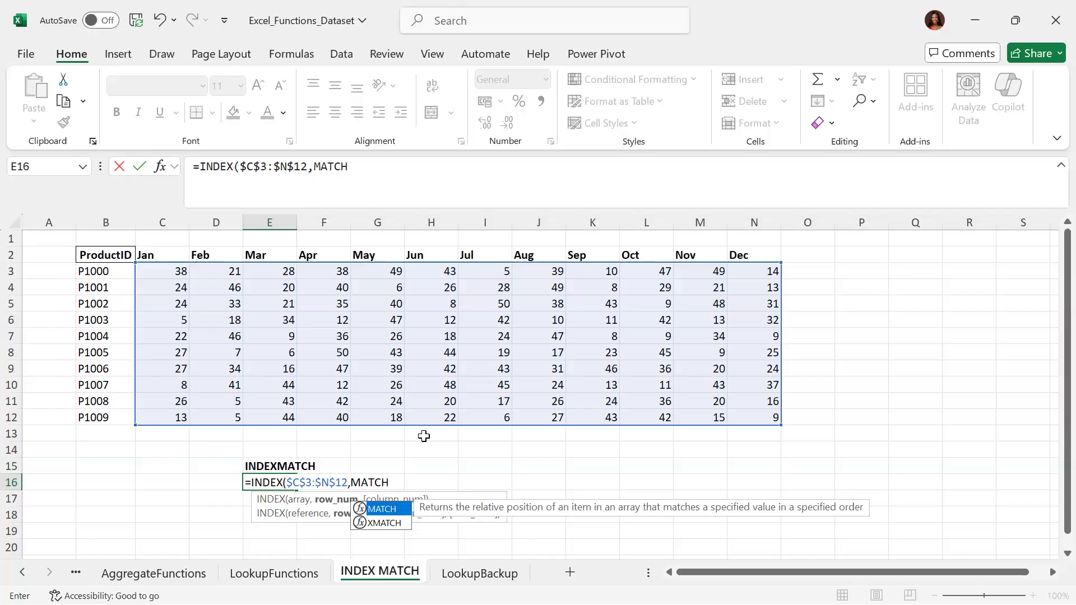
text(()
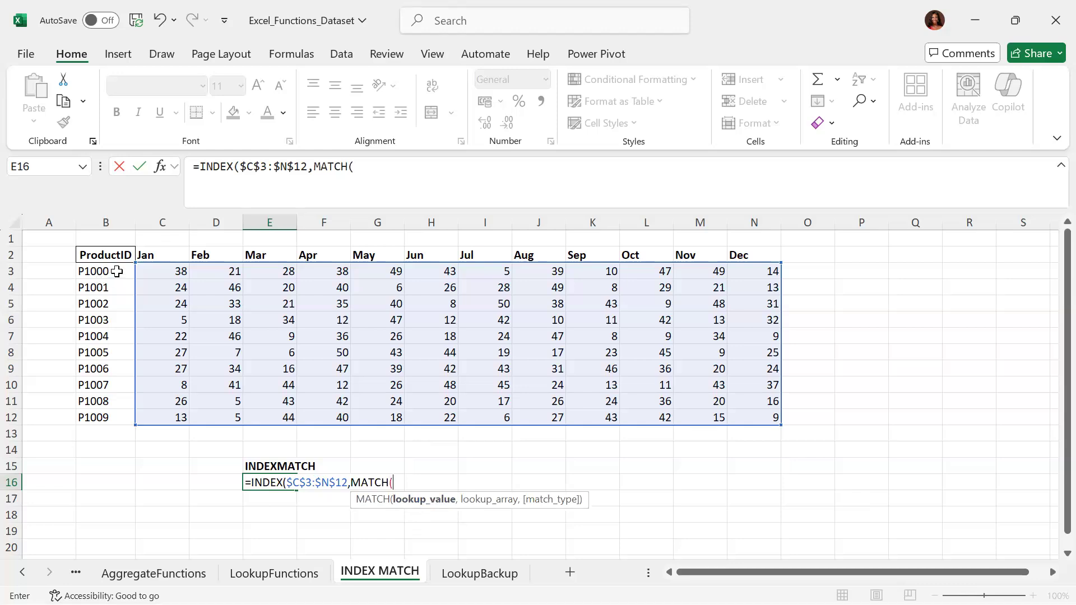
click(117, 272)
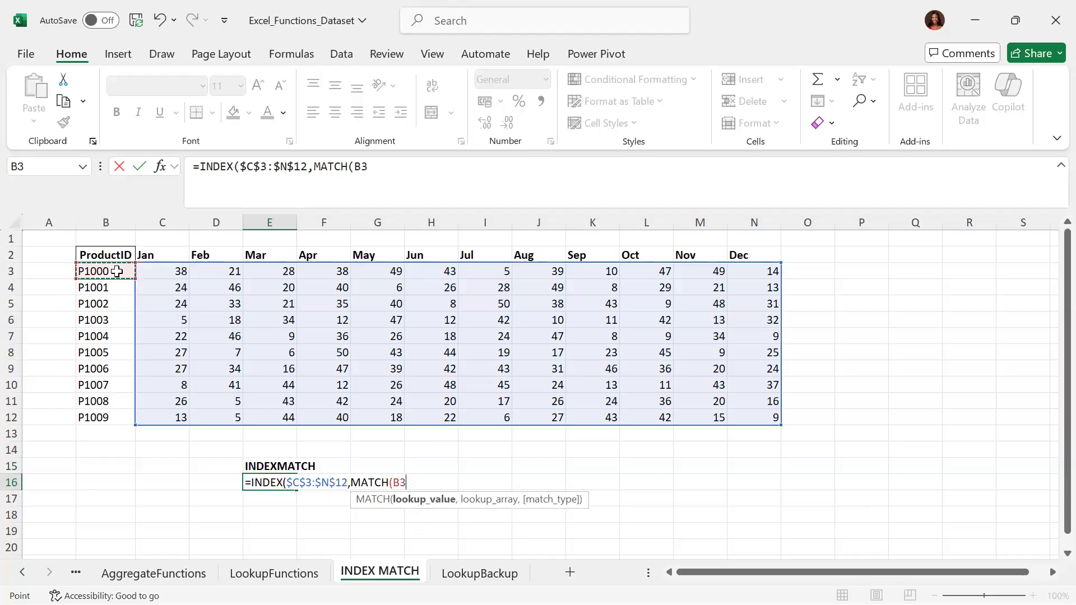
text(,)
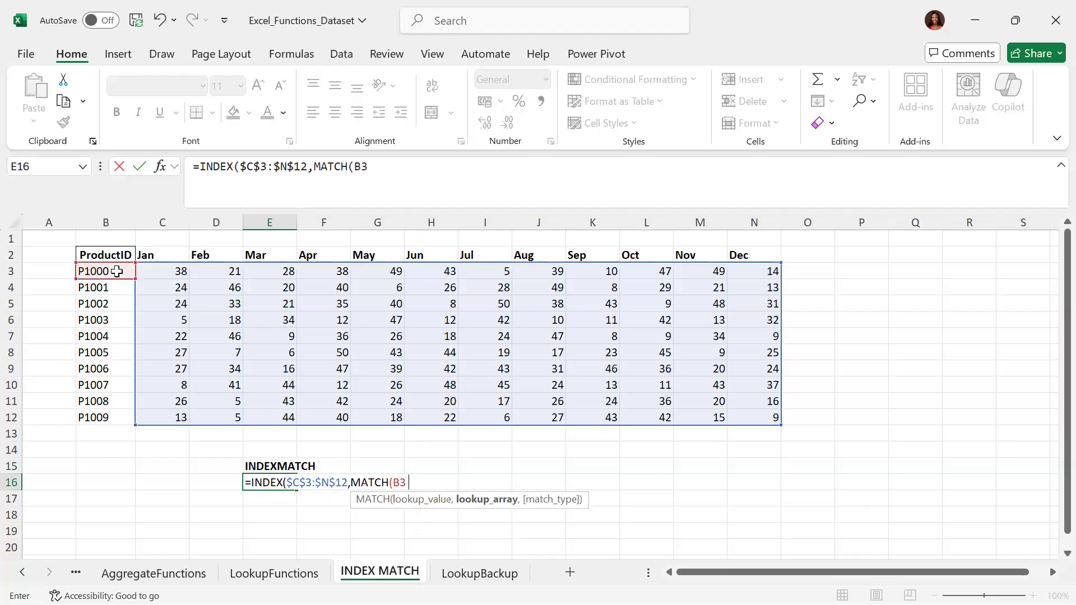
drag(117, 271, 108, 418)
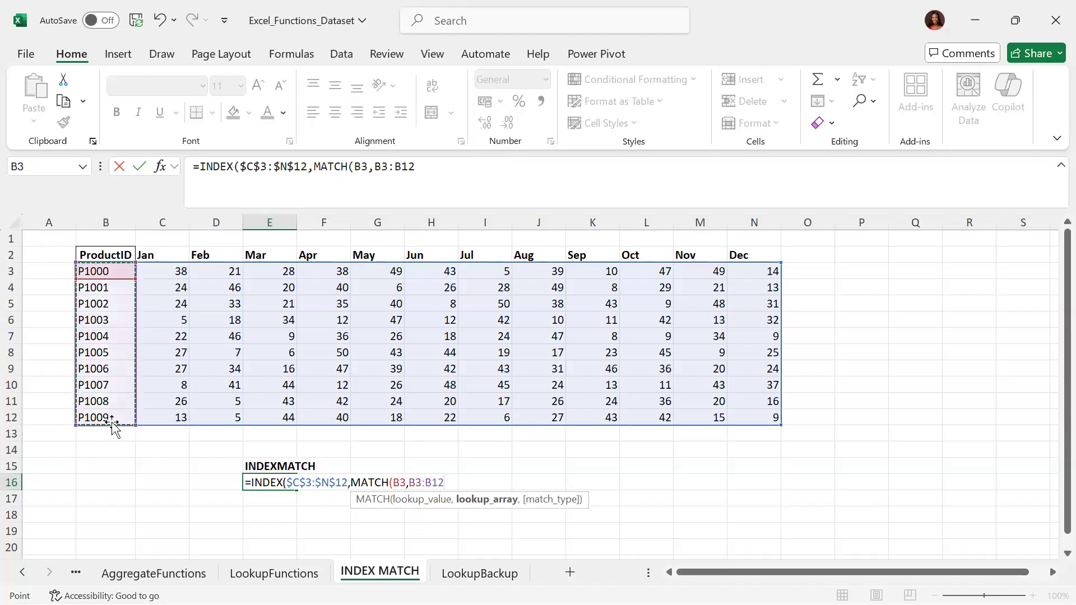
key(F4)
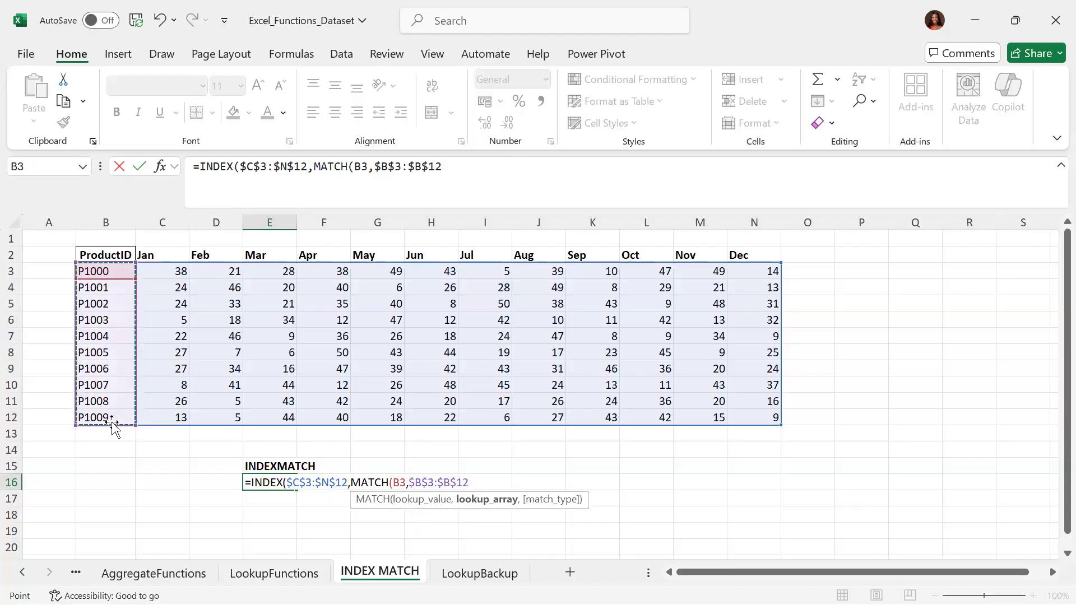
text(,)
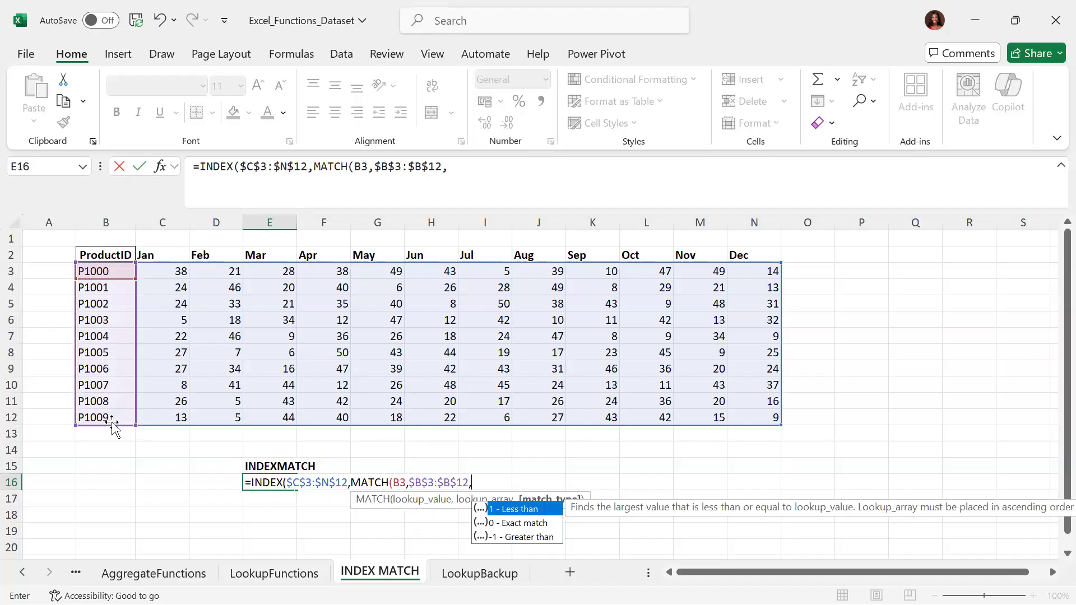
key(Down)
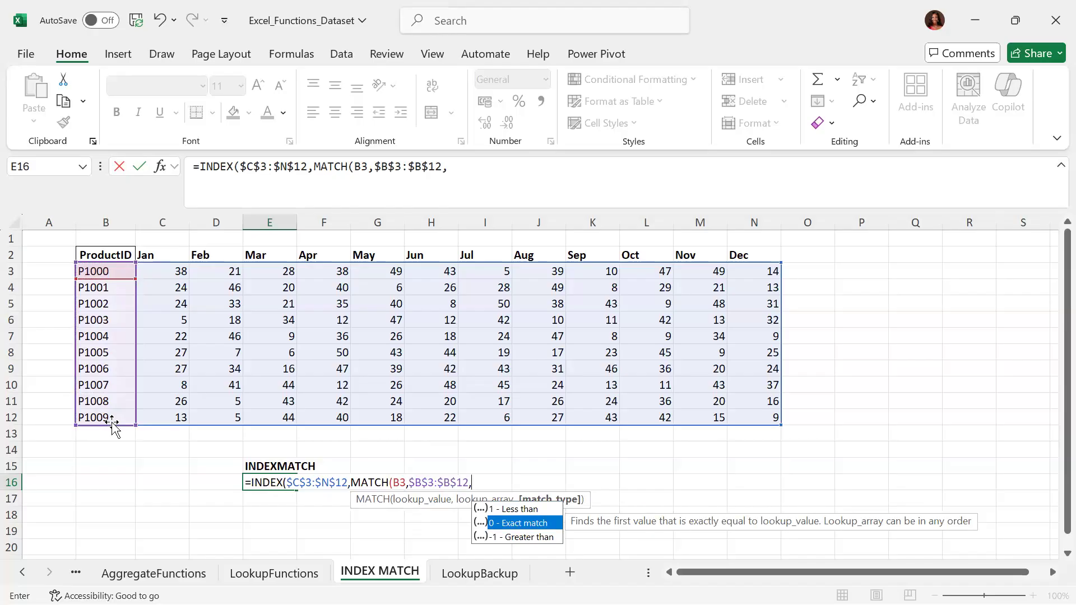
key(Tab)
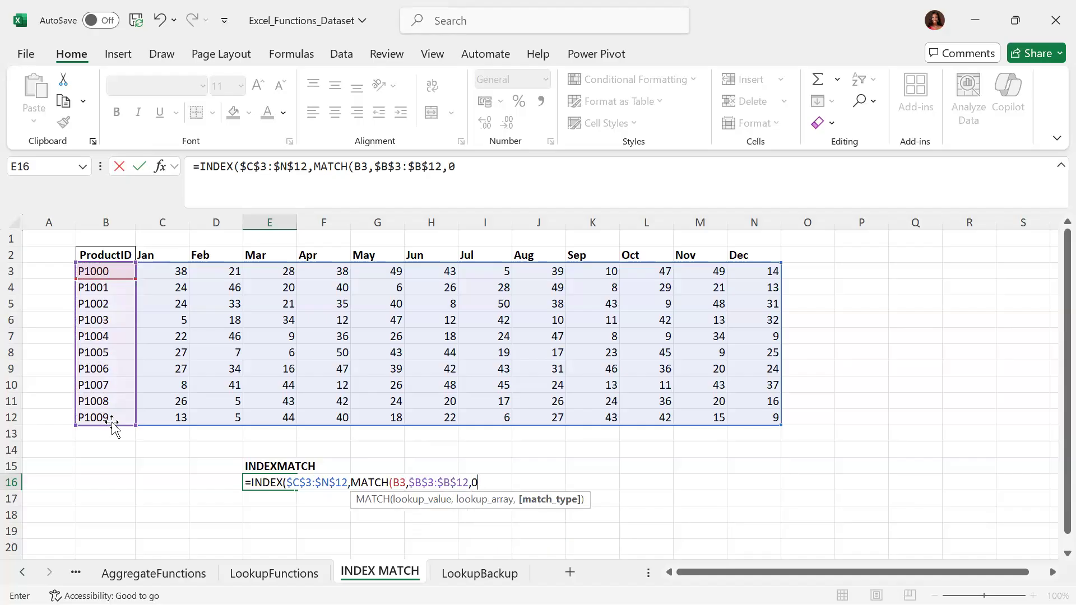
text())
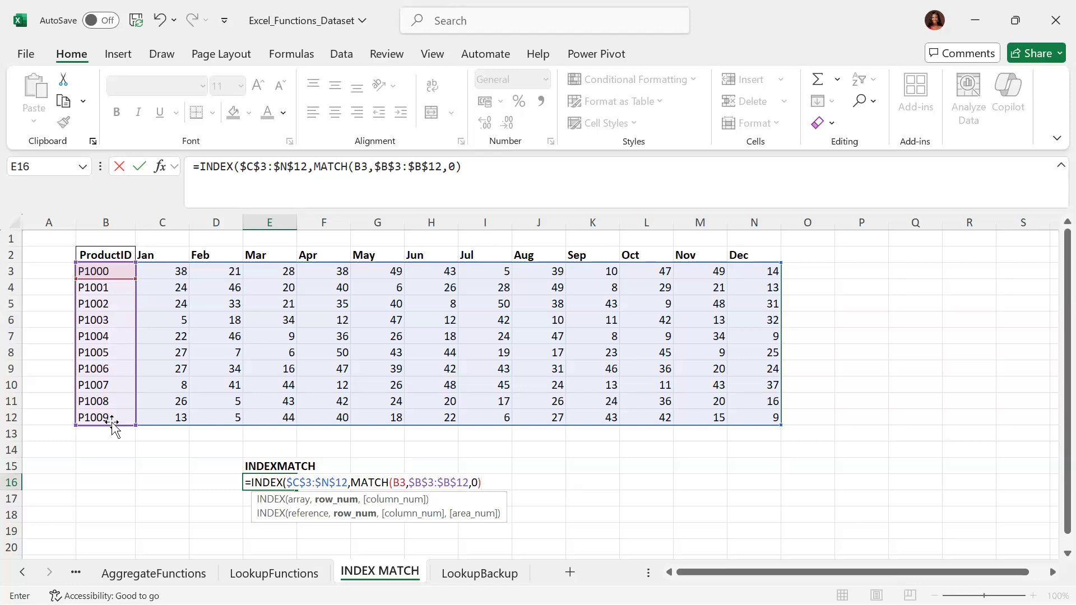
- Supply the column number with an exact-match MATCH of the Jul header I2 in $C$2:$N$2, and complete the formula in E16
text(,)
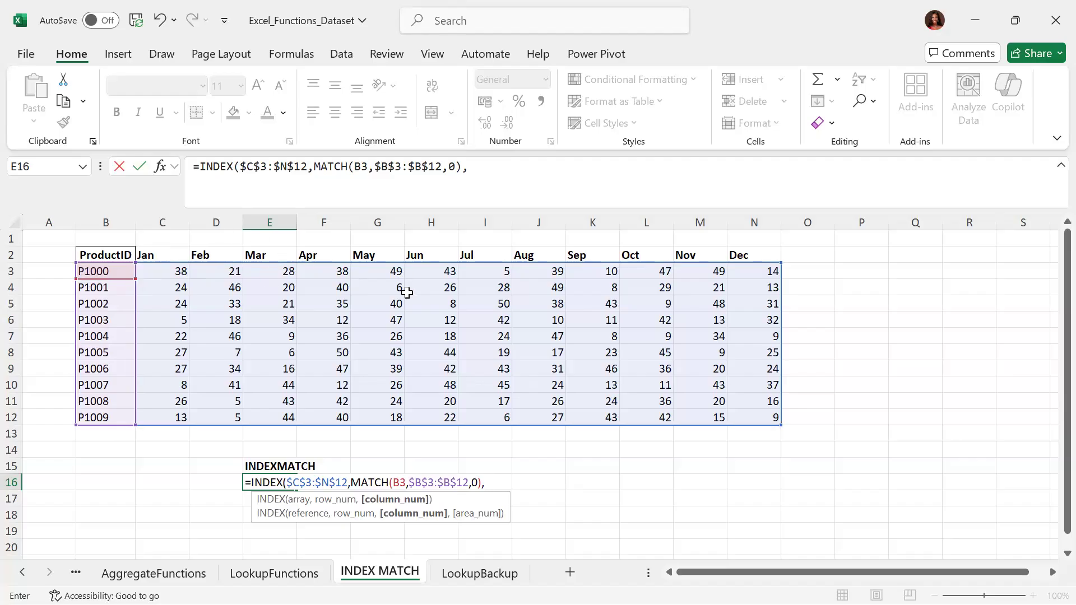
text(MATCH)
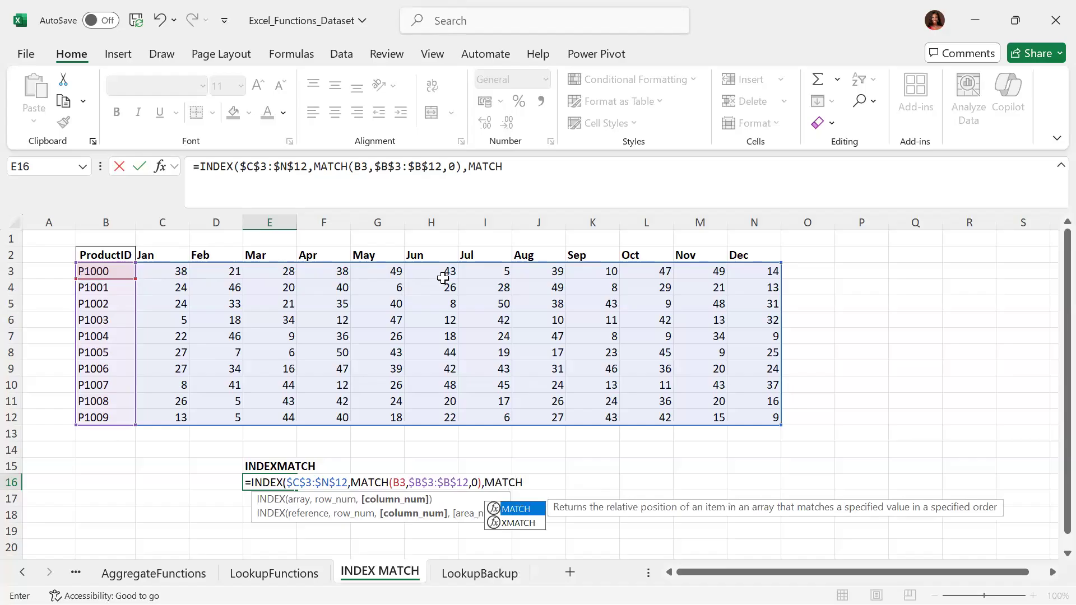
text(()
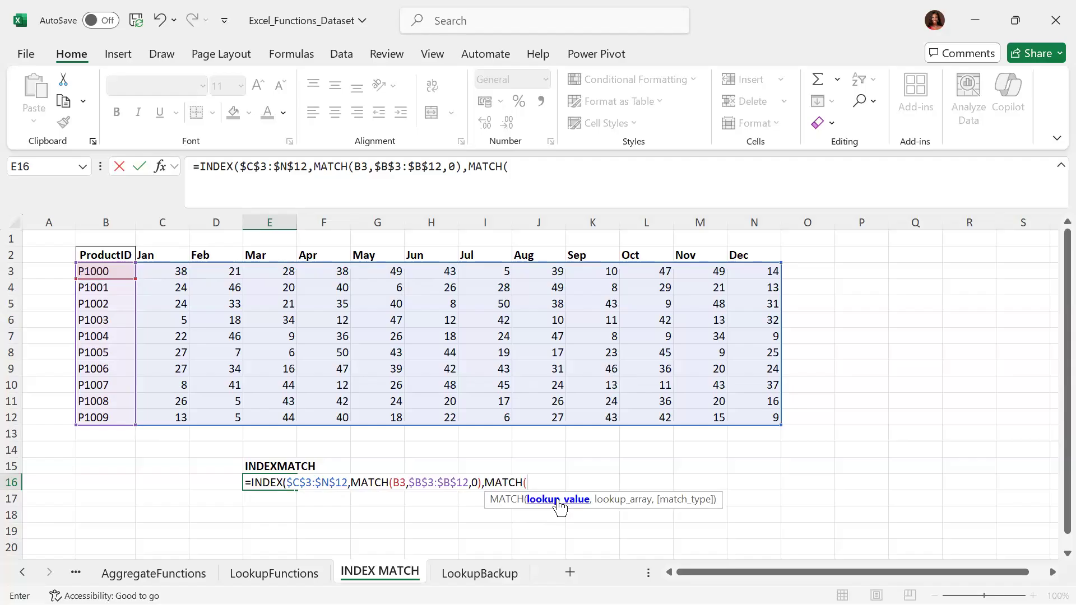
click(487, 255)
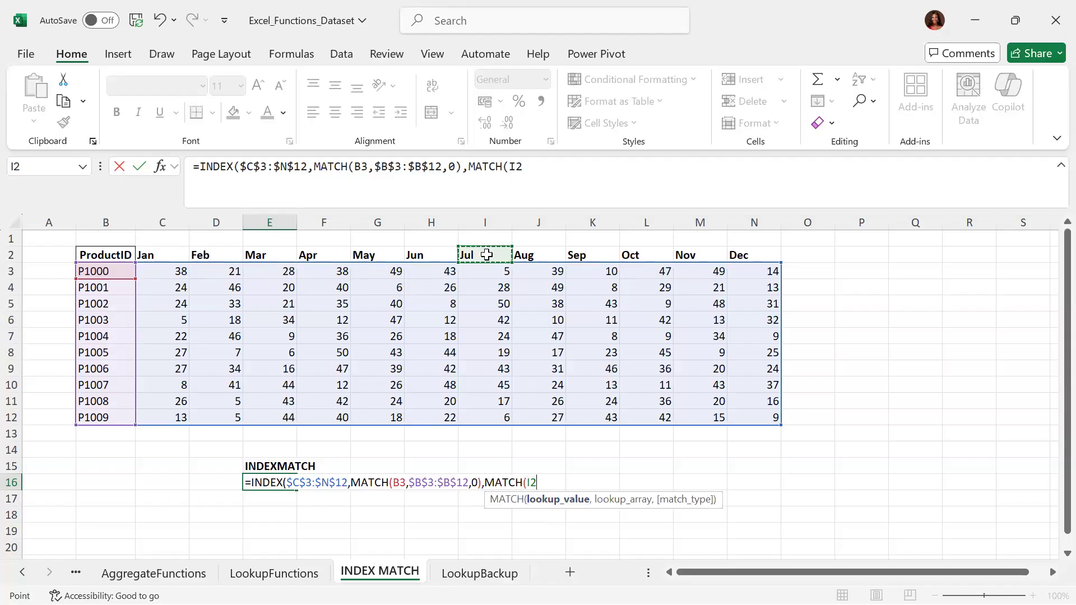
text(,)
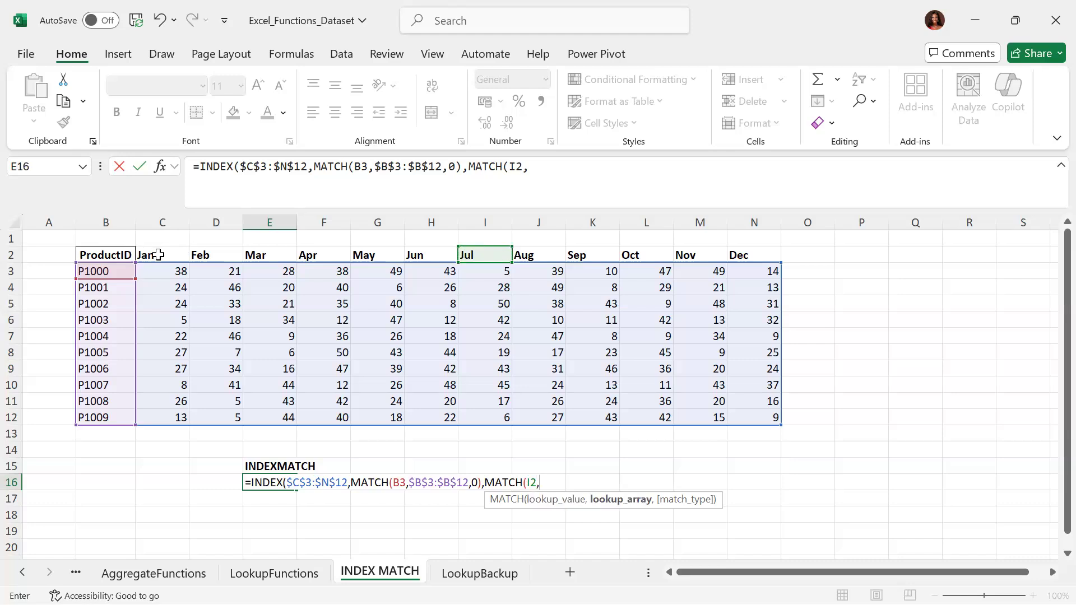
drag(158, 255, 746, 253)
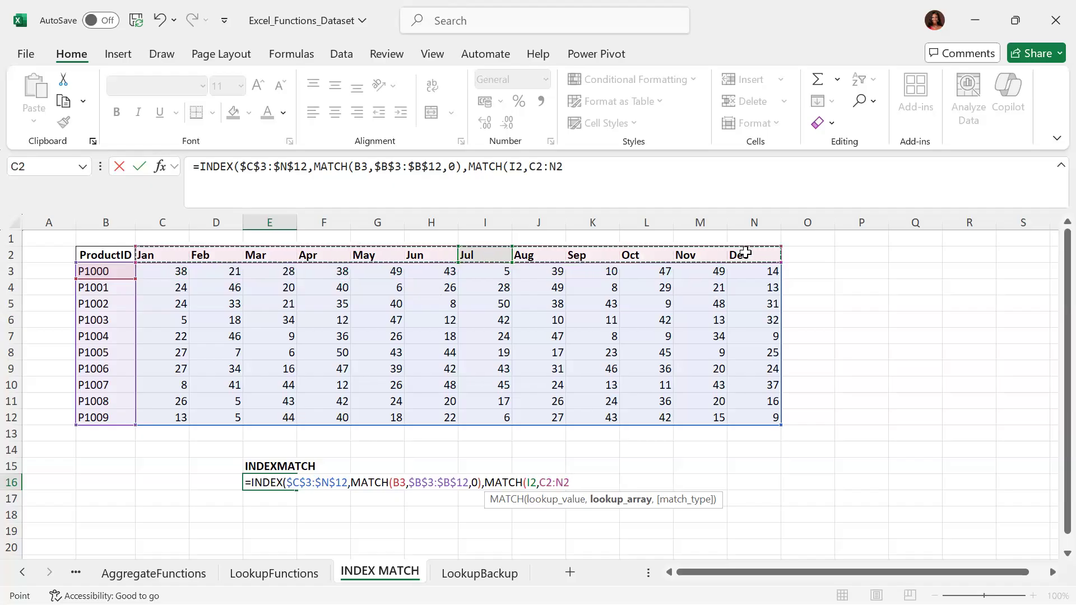
key(F4)
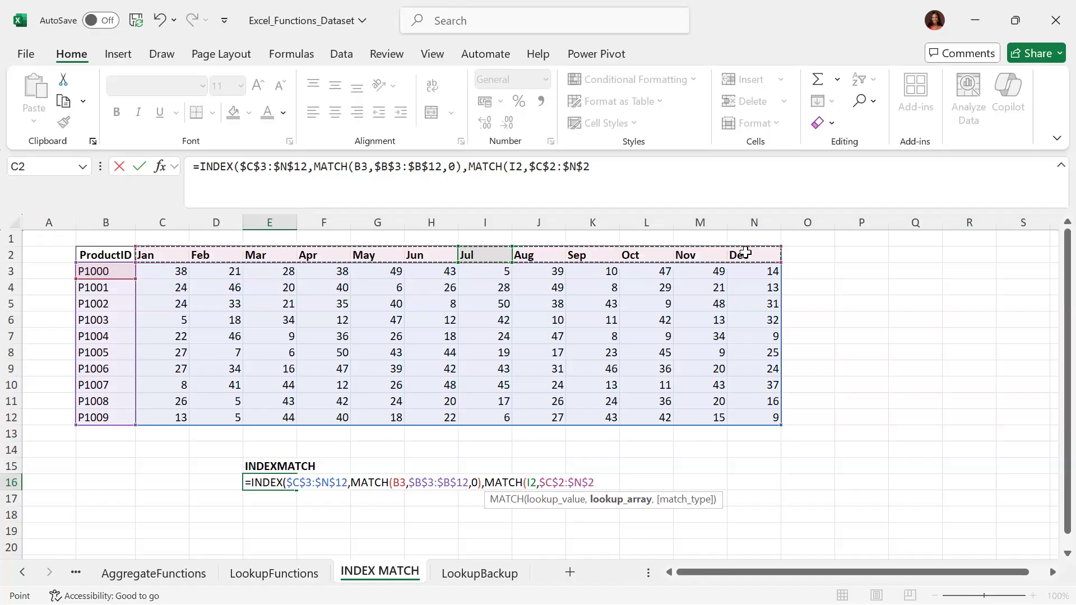
text(,)
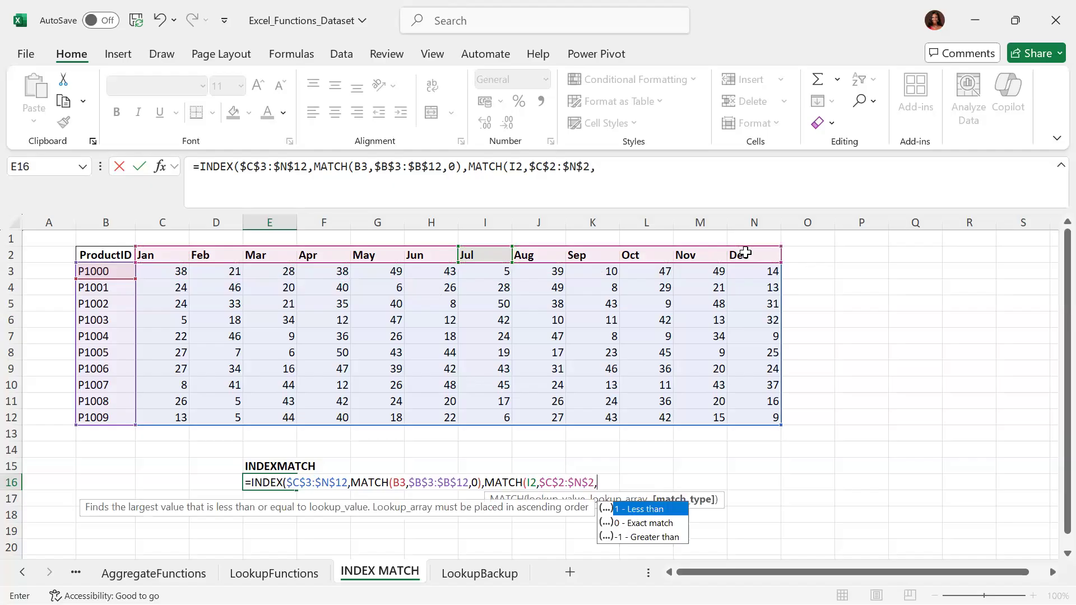
key(Down)
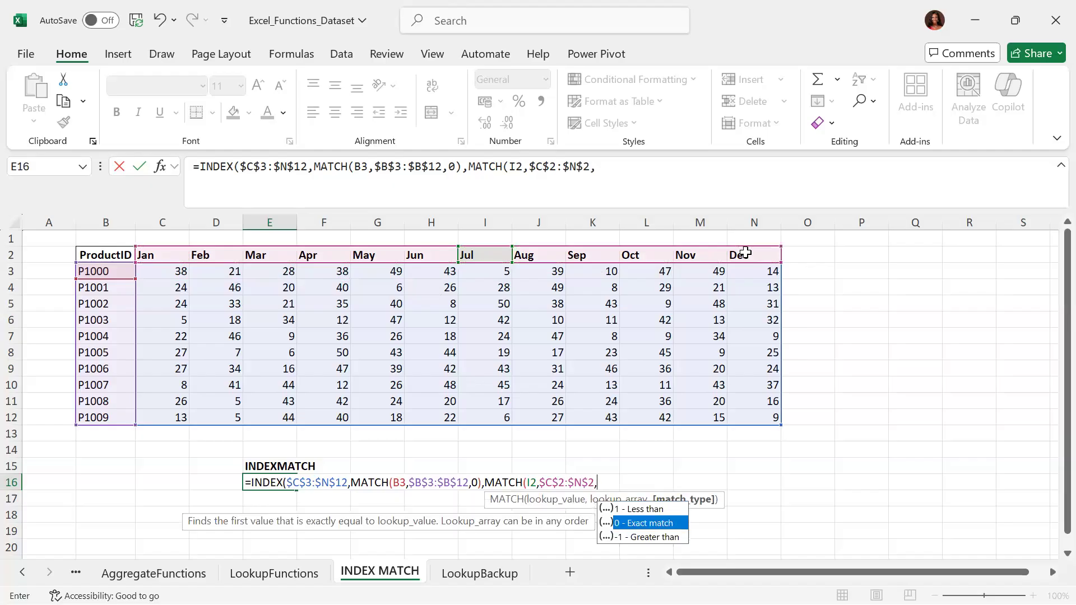
key(Tab)
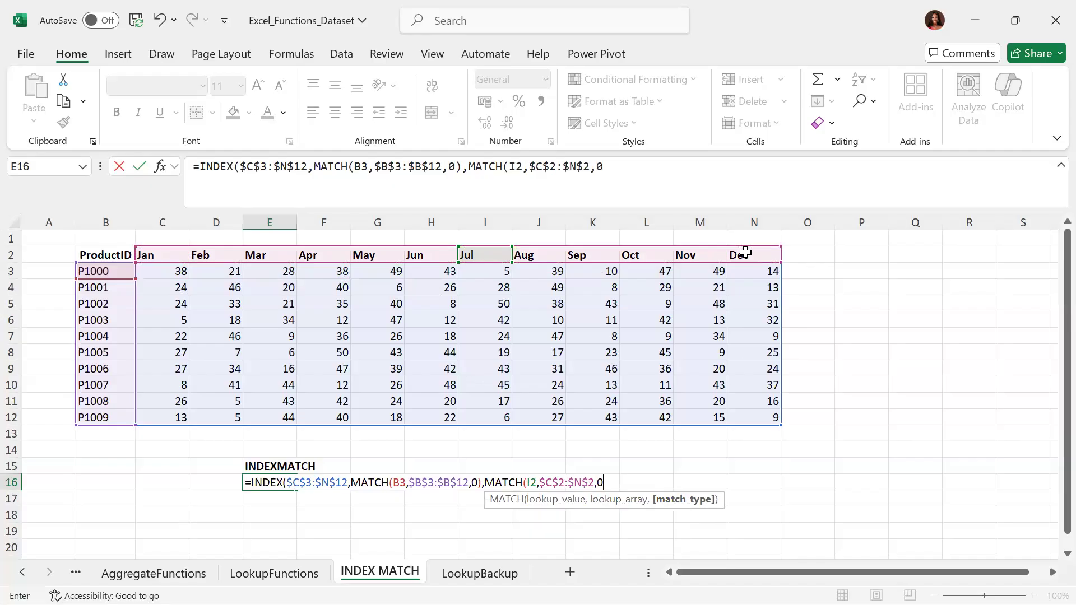
text())
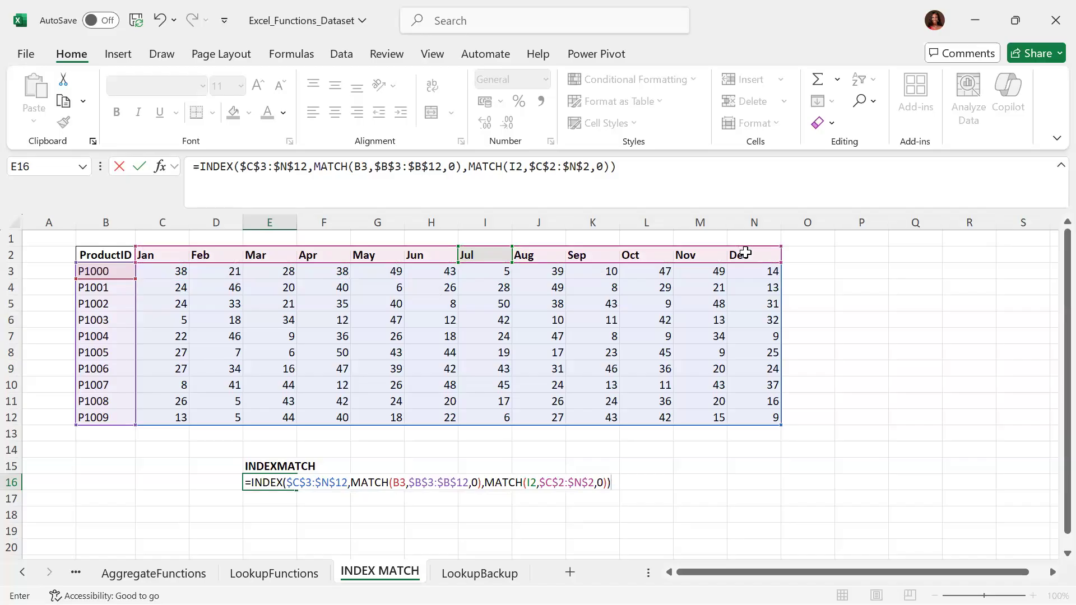
key(Return)
key(Up)
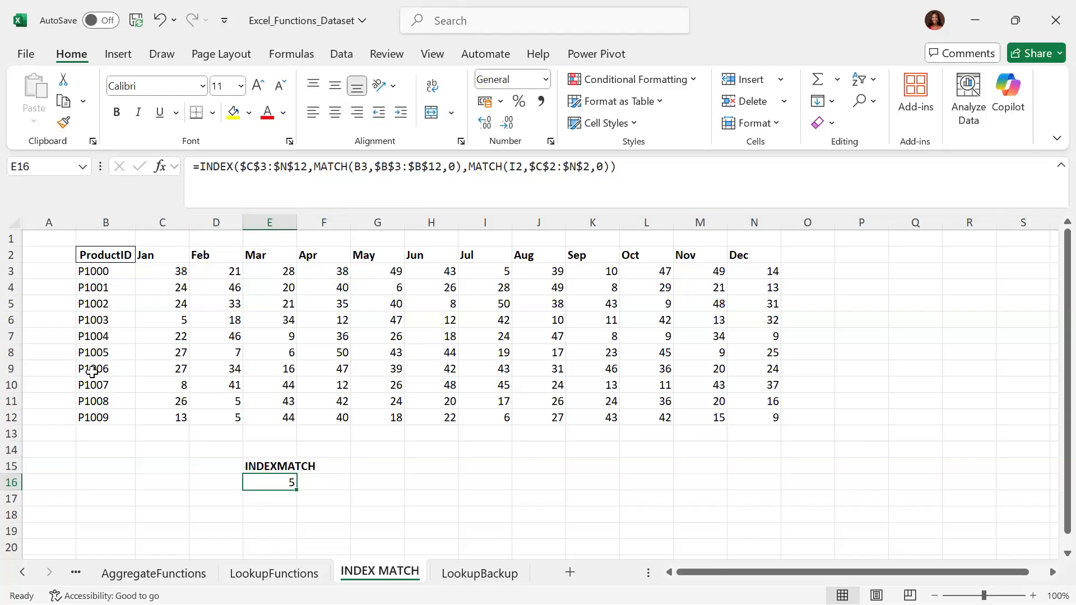
- Autofit column E to the INDEXMATCH label and clear the formula from E16
double_click(295, 216)
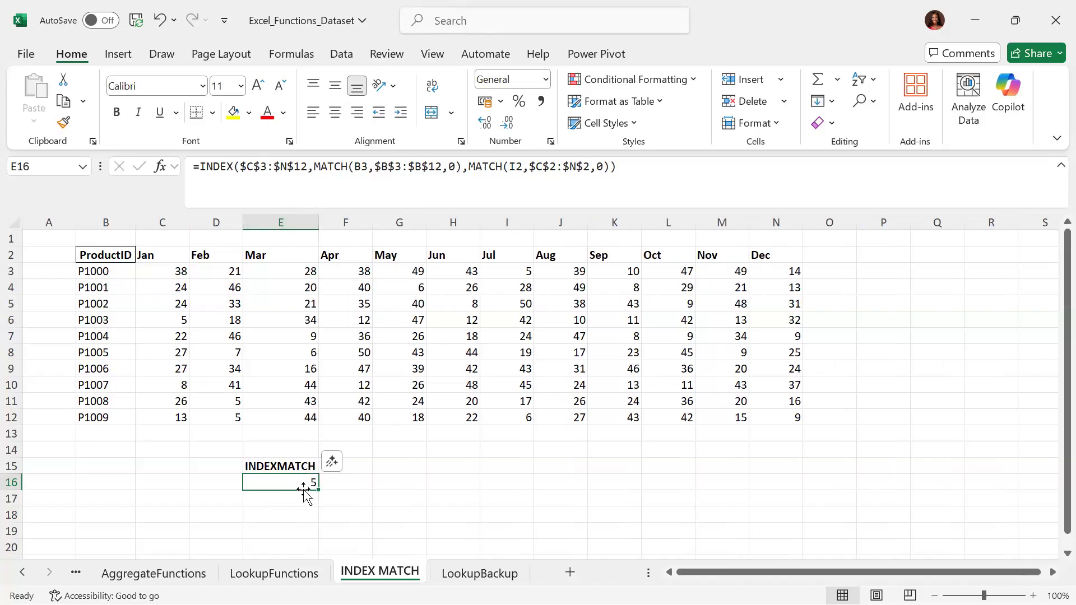
key(Delete)
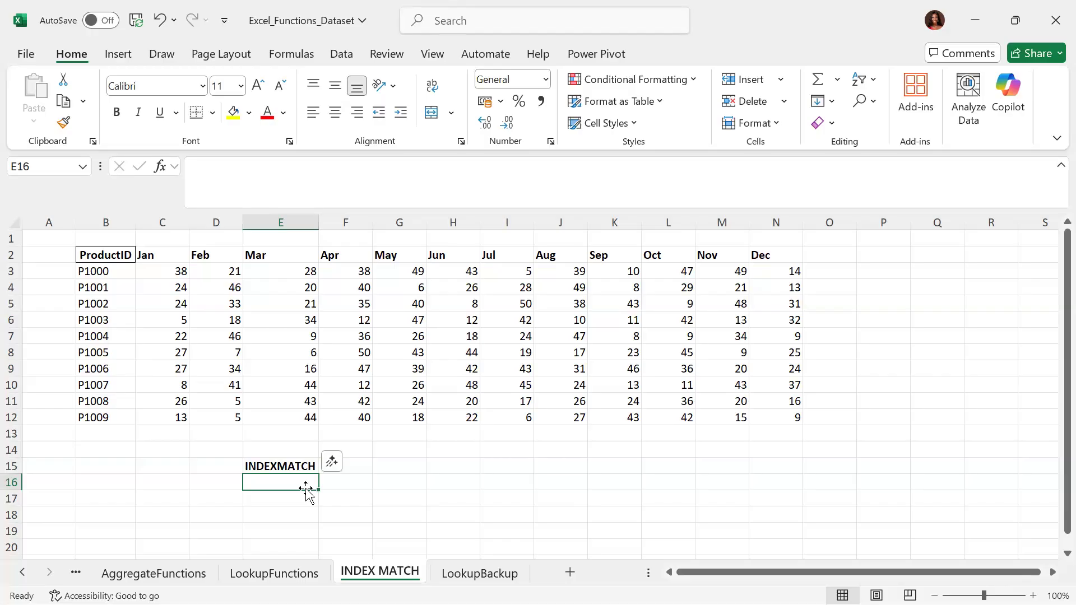
- Make product ID P1007 in B10 bold, and set its font and the May header in G2 to red
click(91, 390)
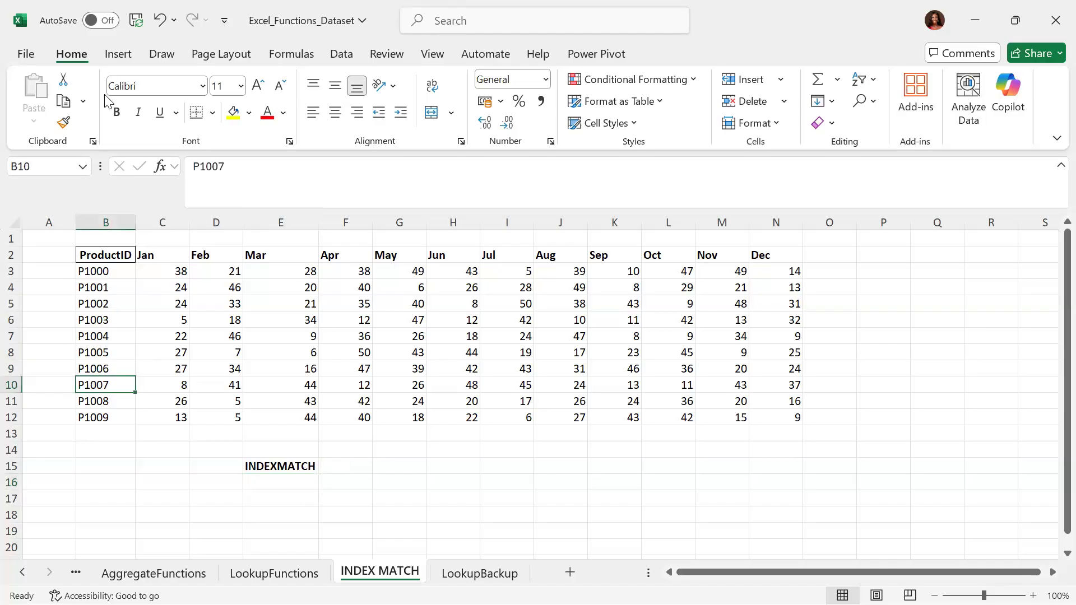
click(120, 114)
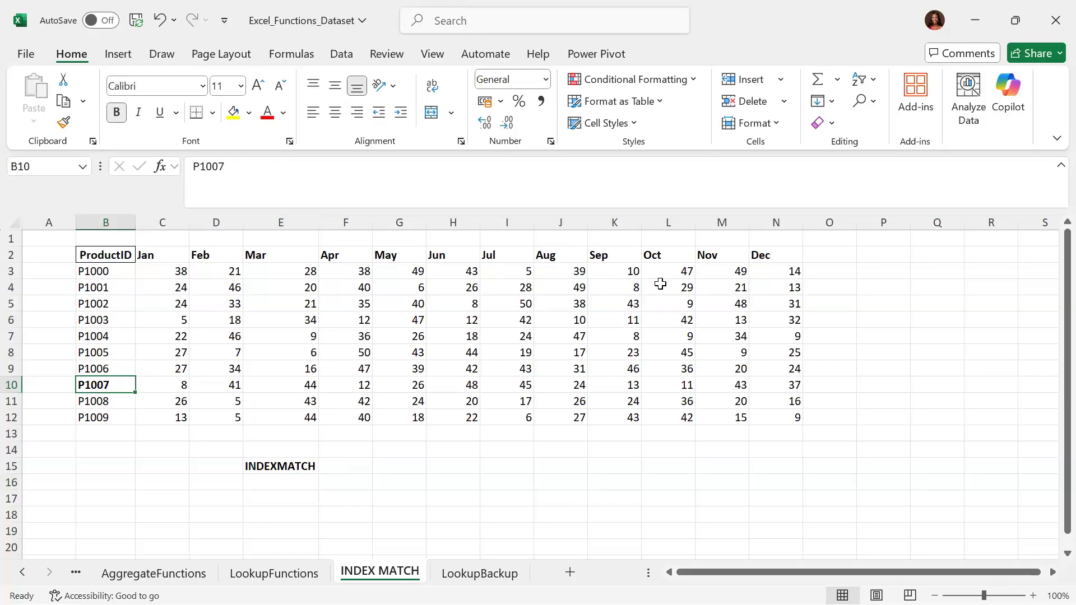
click(398, 256)
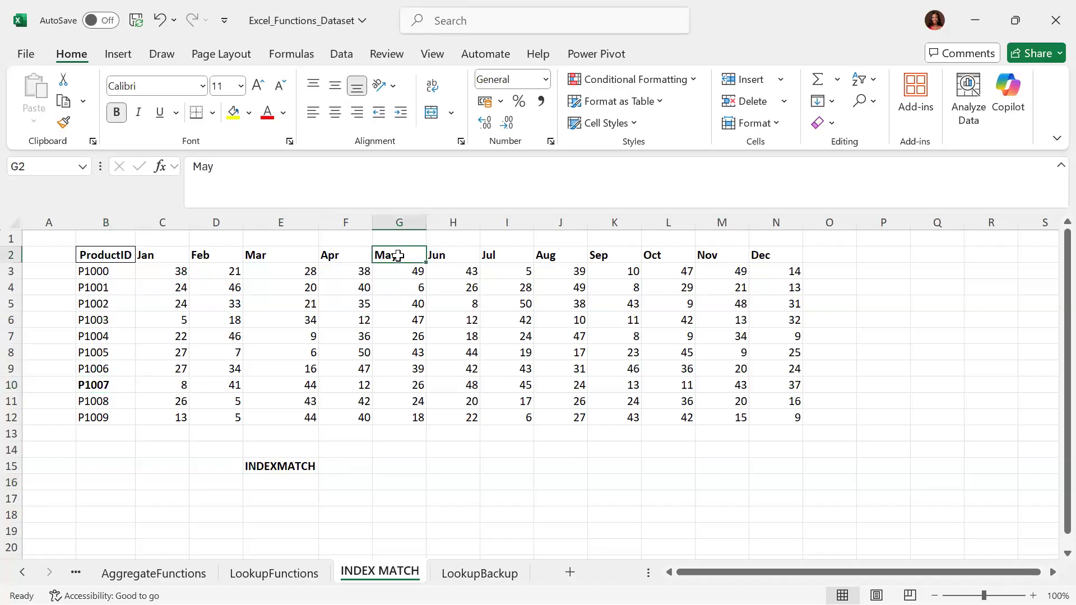
click(268, 113)
click(112, 380)
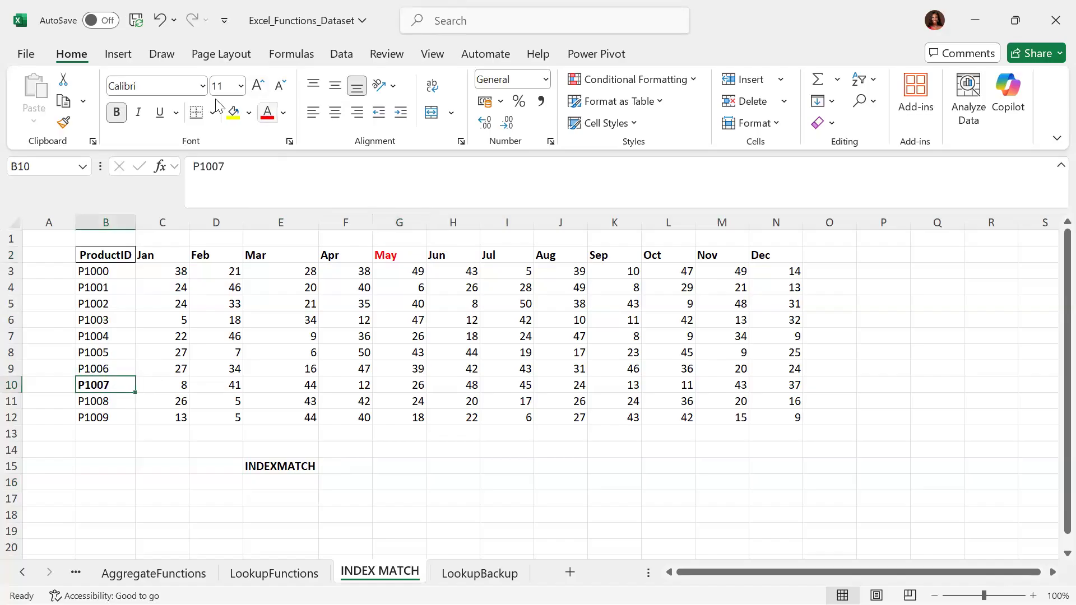
click(268, 116)
click(287, 484)
text(=I)
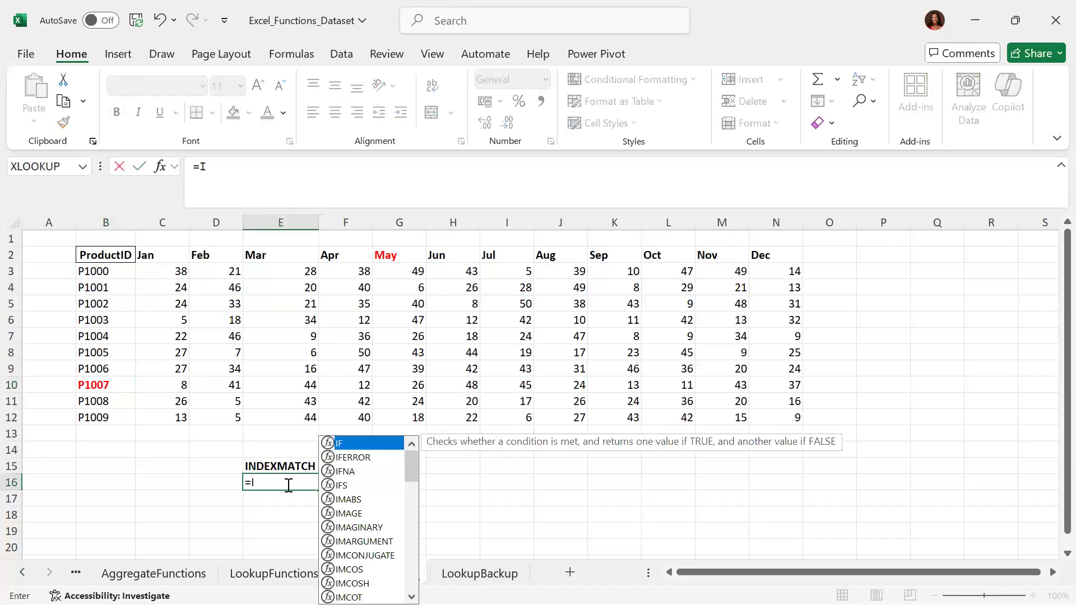
text(NDEX)
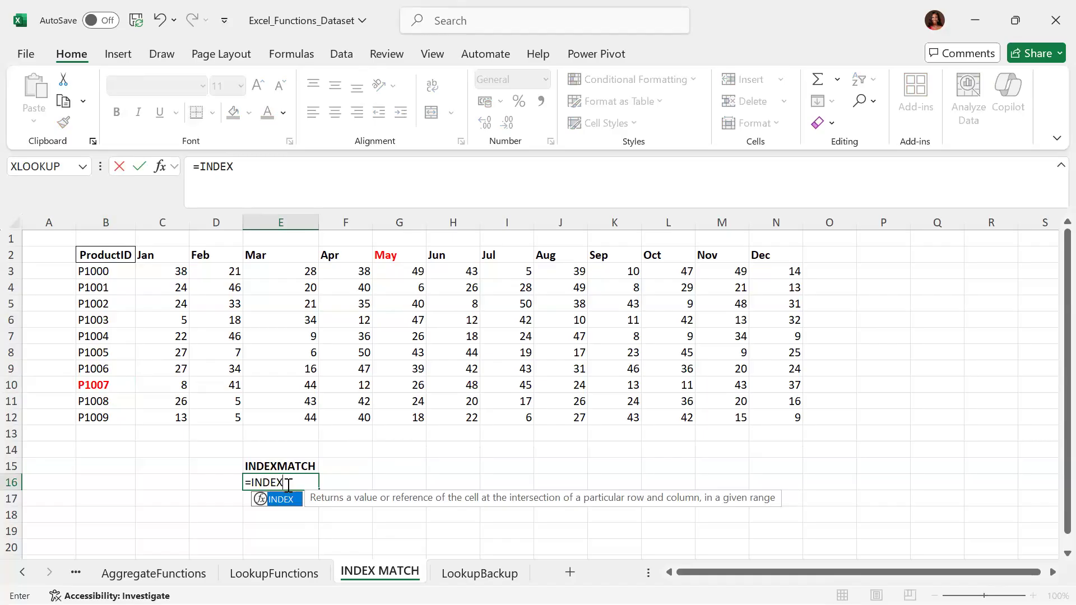
key(Tab)
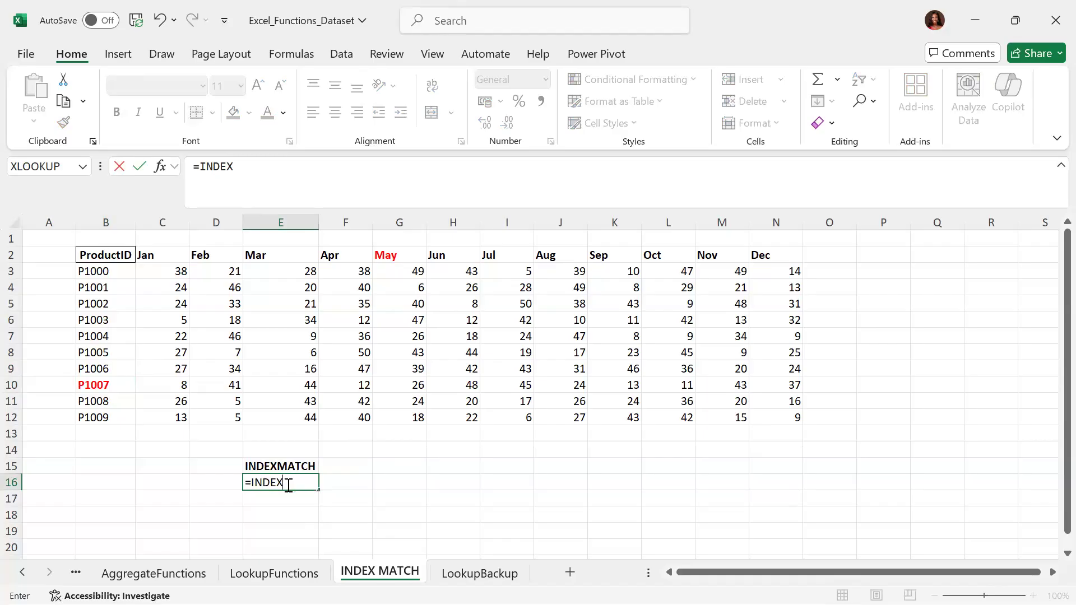
key(BackSpace)
key(BackSpace)
key(BackSpace)
key(BackSpace)
key(BackSpace)
key(BackSpace)
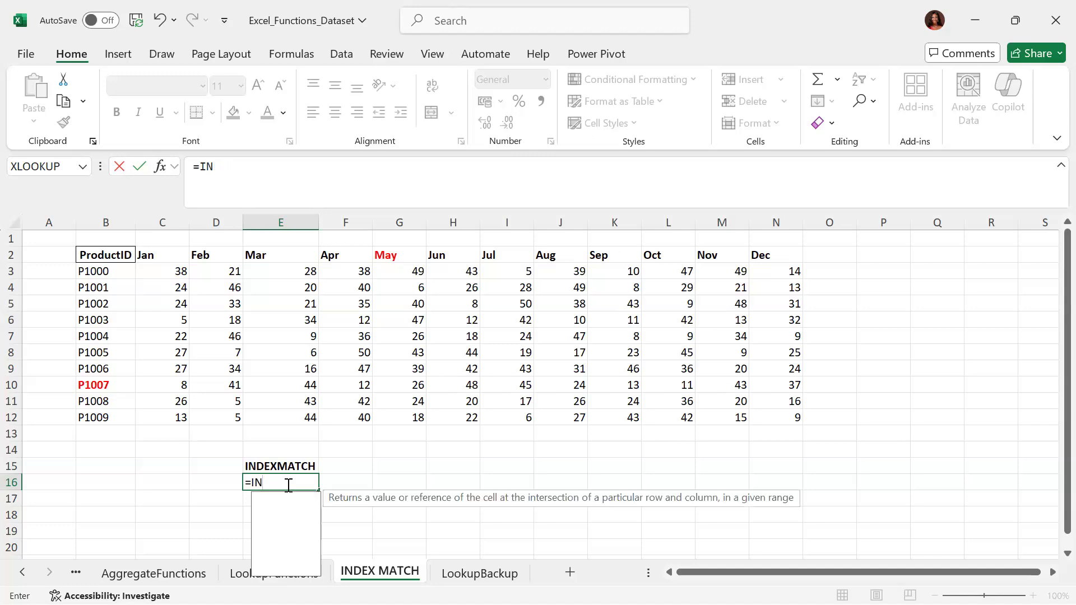
key(Return)
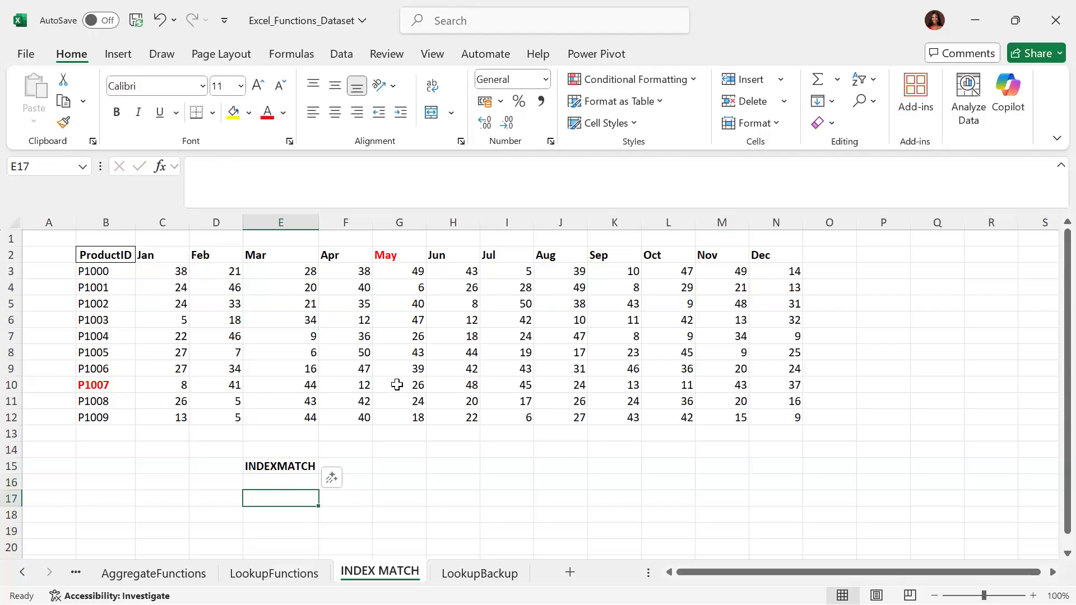
- Set the font of P1007's May value in G10 to red
click(397, 384)
click(267, 112)
- In E16, start an INDEX formula with the absolute range $C$3:$N$12 as its array
click(288, 478)
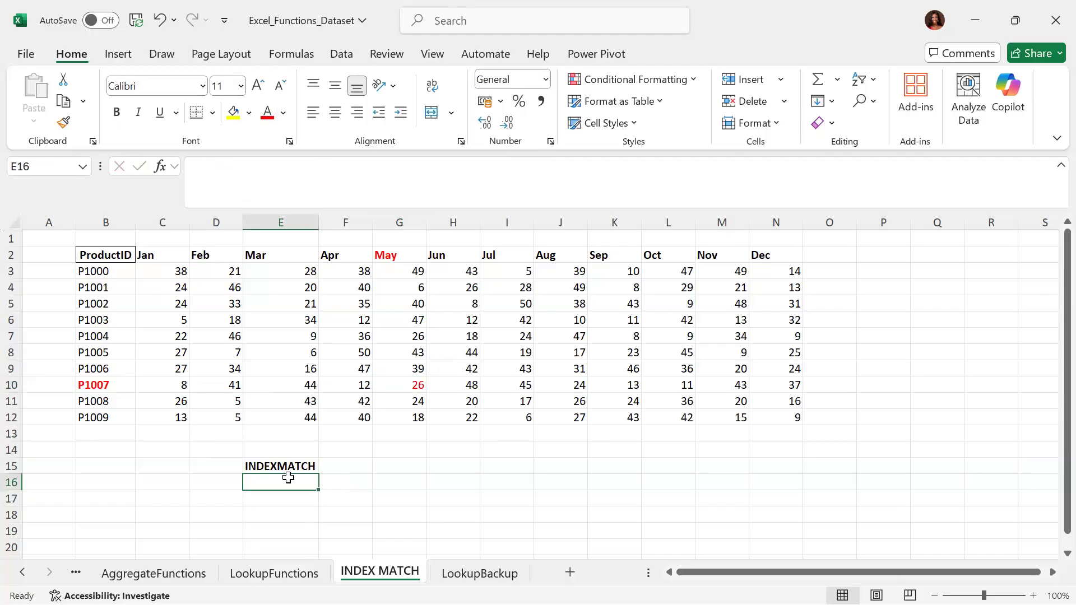
text(=INDEX()
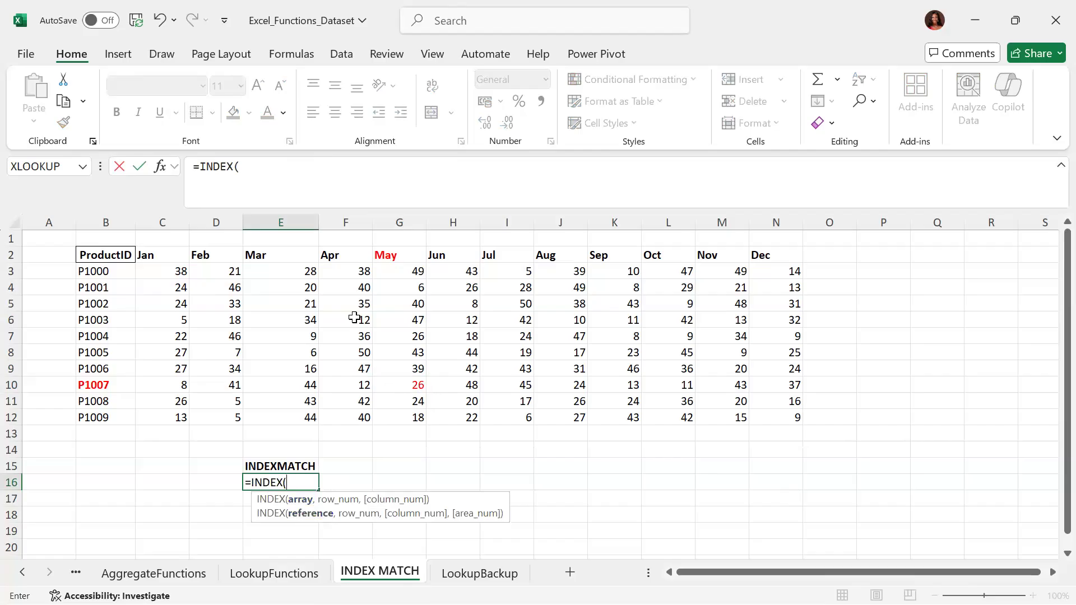
drag(167, 271, 786, 418)
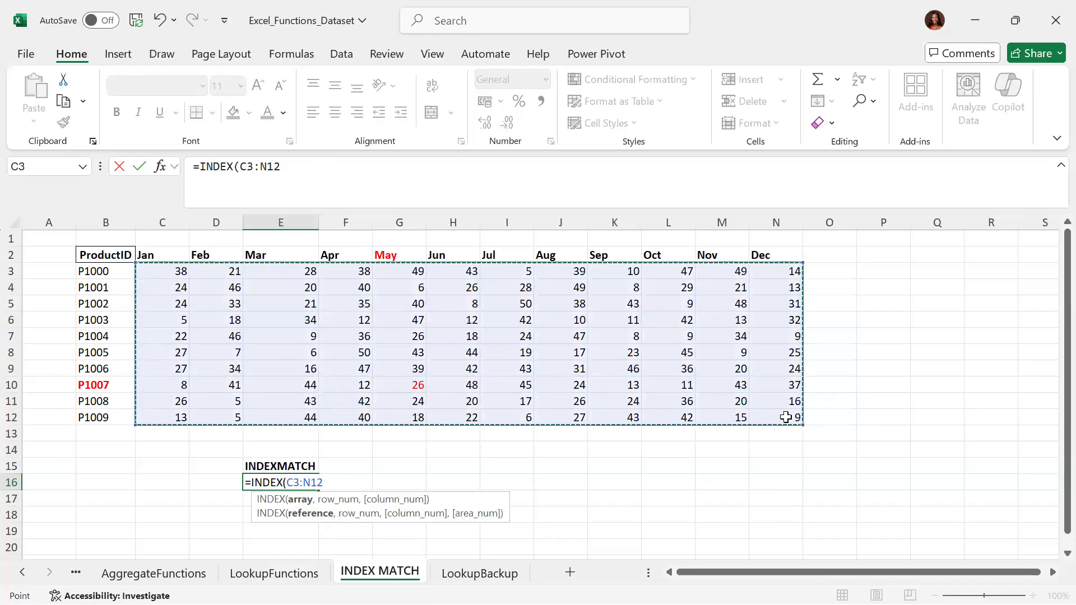
key(F4)
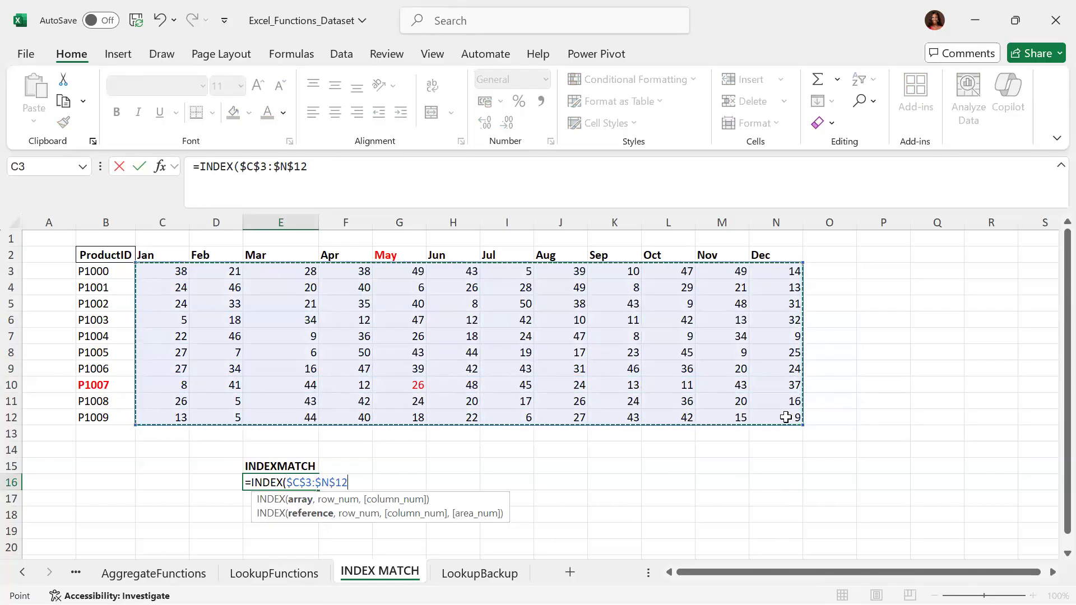
text(,)
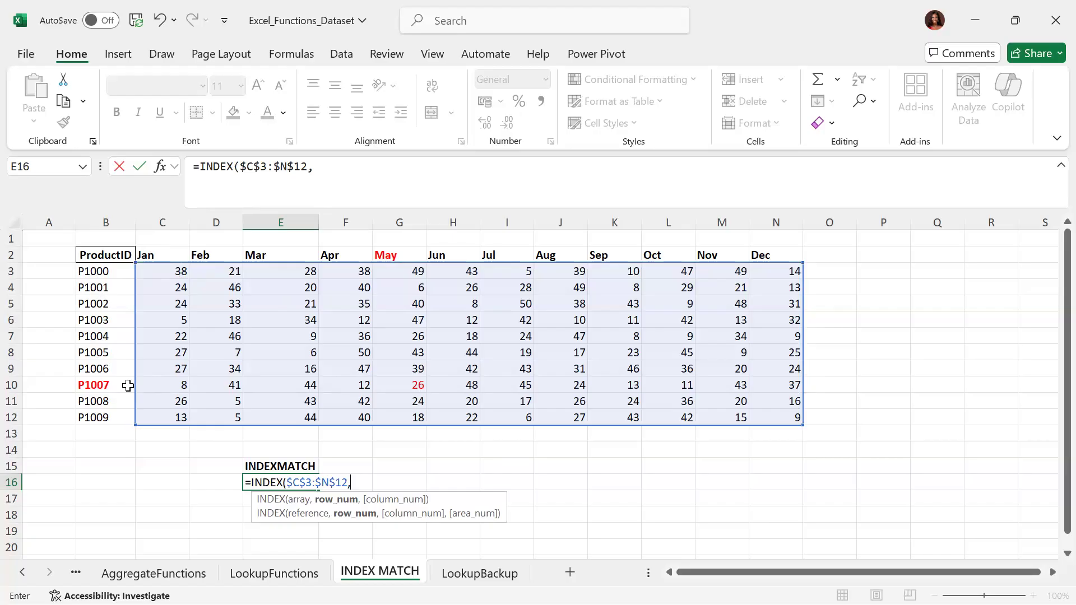
- Supply the INDEX row number with an exact-match MATCH of product ID cell B10 in the absolute range $B$2:$B$12
text(MATCH)
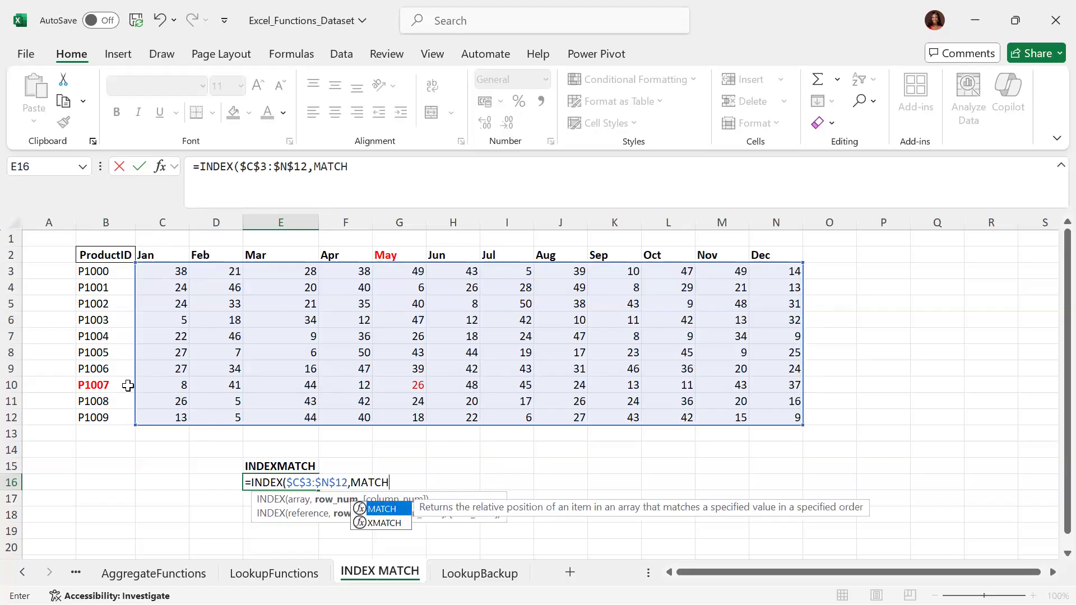
text(()
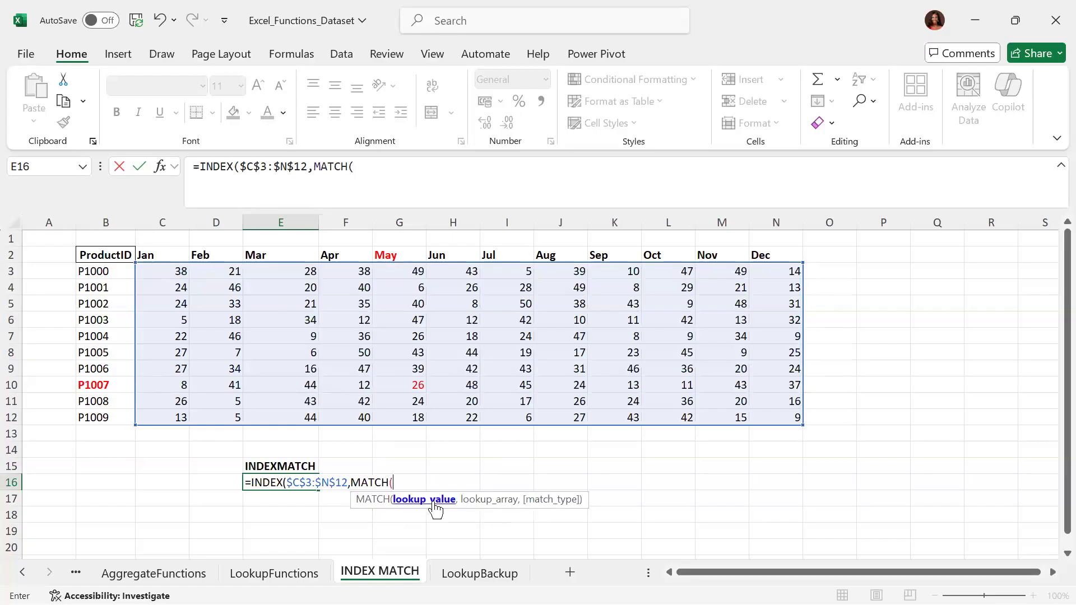
click(106, 384)
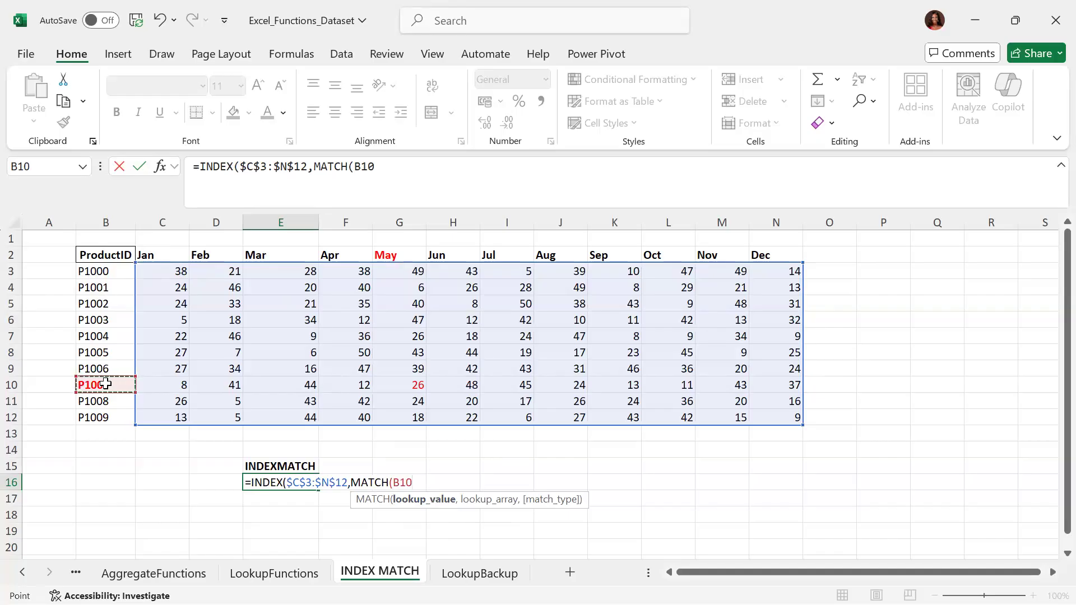
text(,)
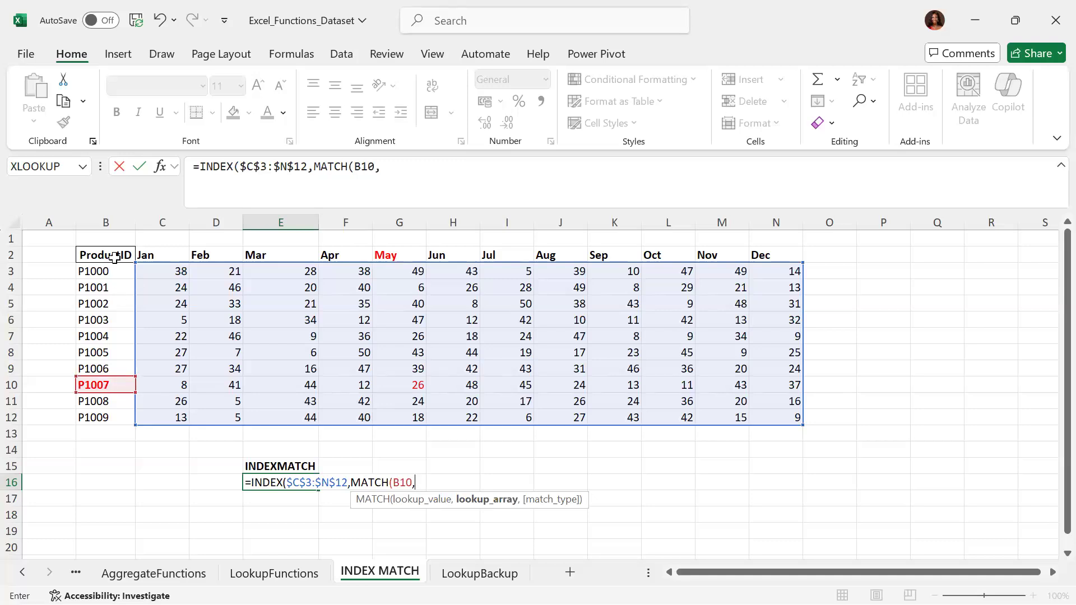
drag(116, 256, 117, 419)
key(F4)
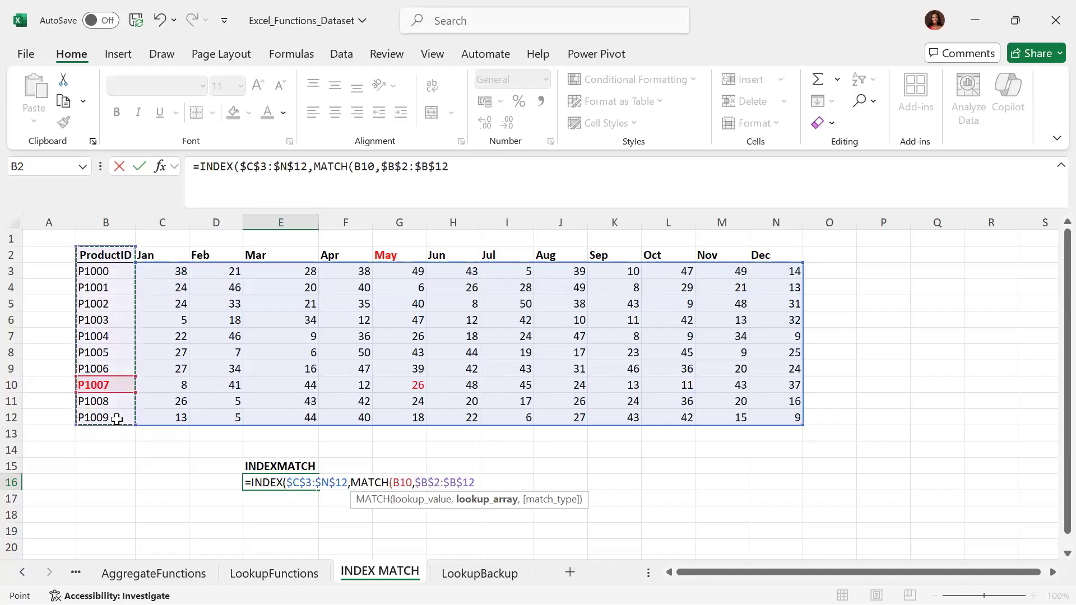
text(,)
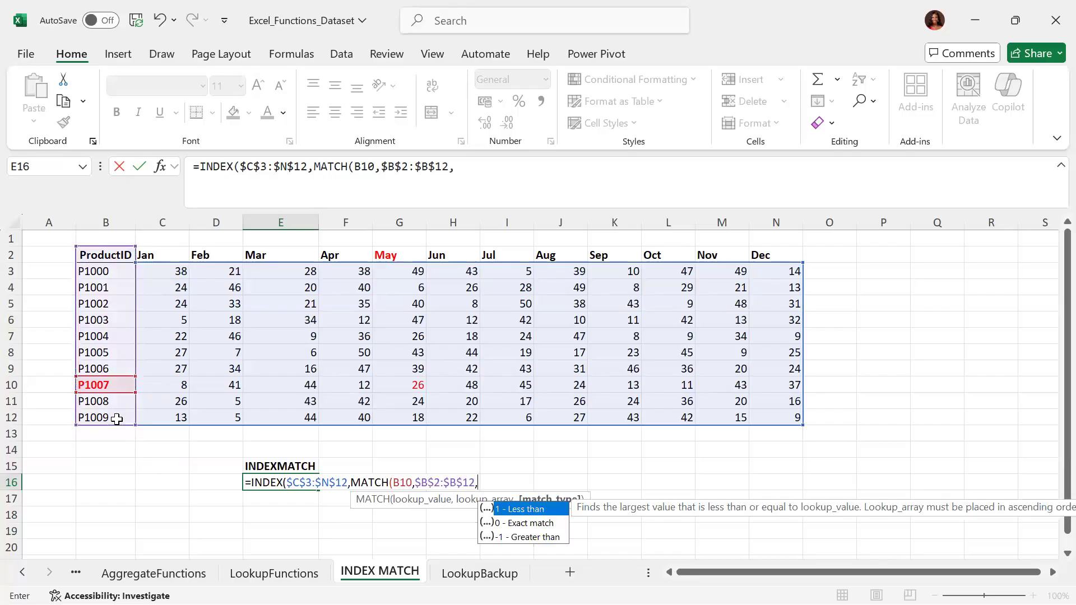
key(Down)
text(0),)
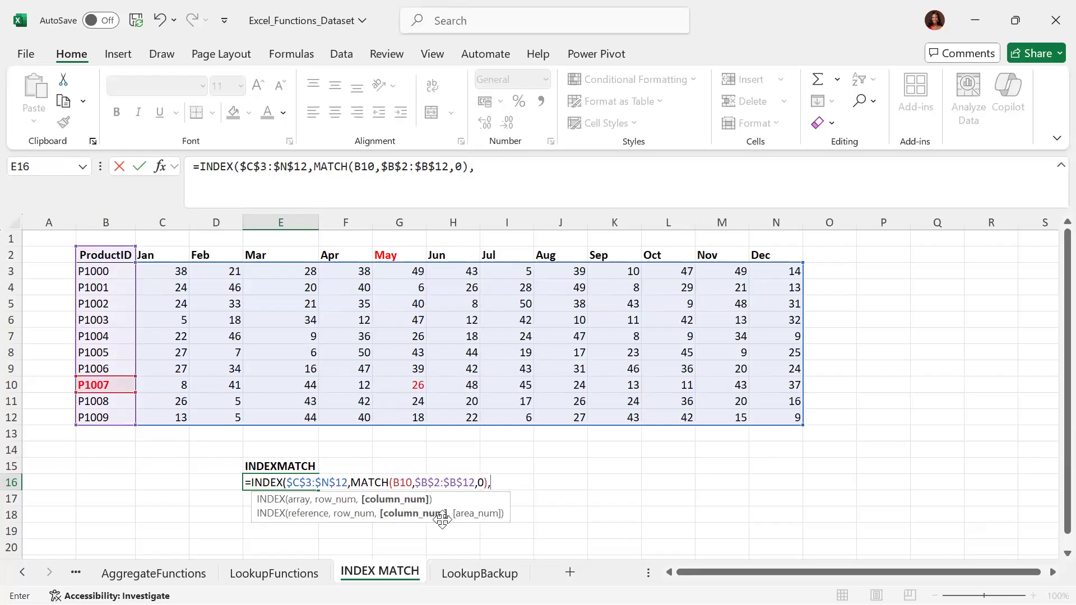
- Supply the column number with an exact-match MATCH of the May header G2 in $C$2:$N$2, and complete the formula in E16
text(MATCH)
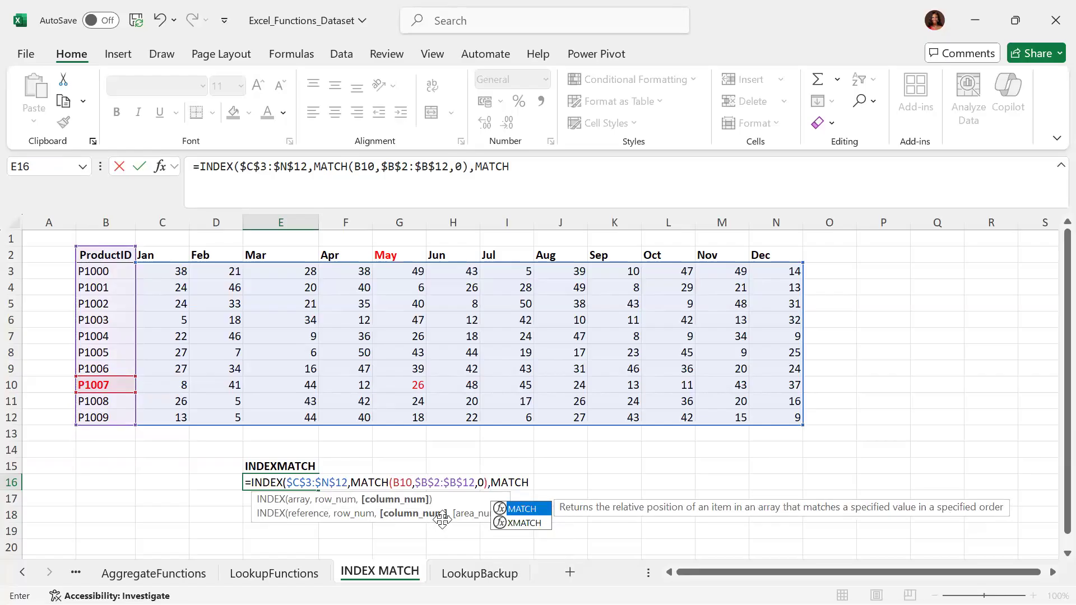
text(()
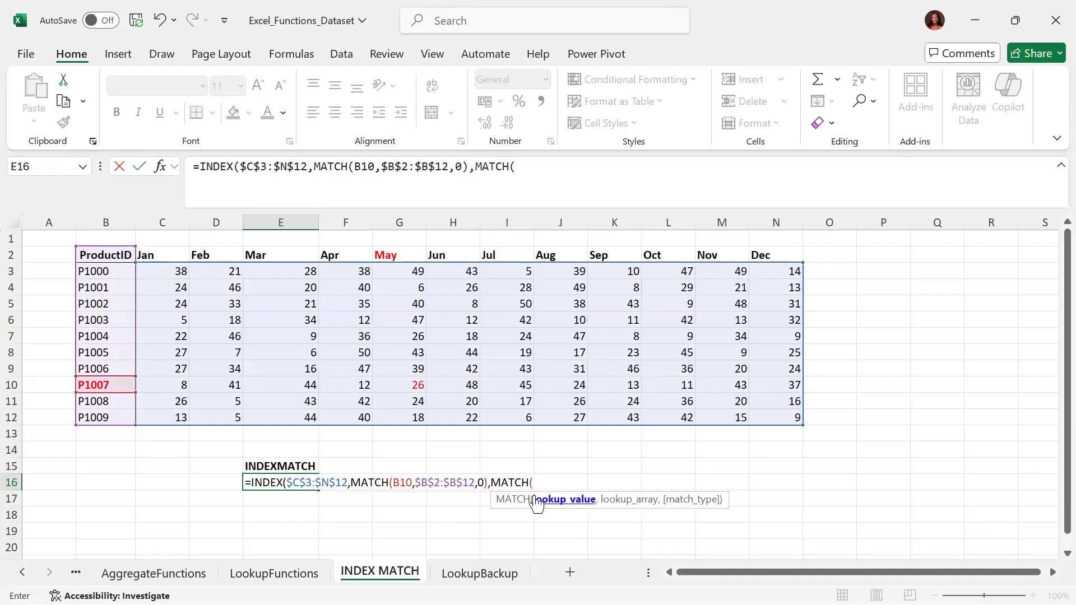
click(398, 256)
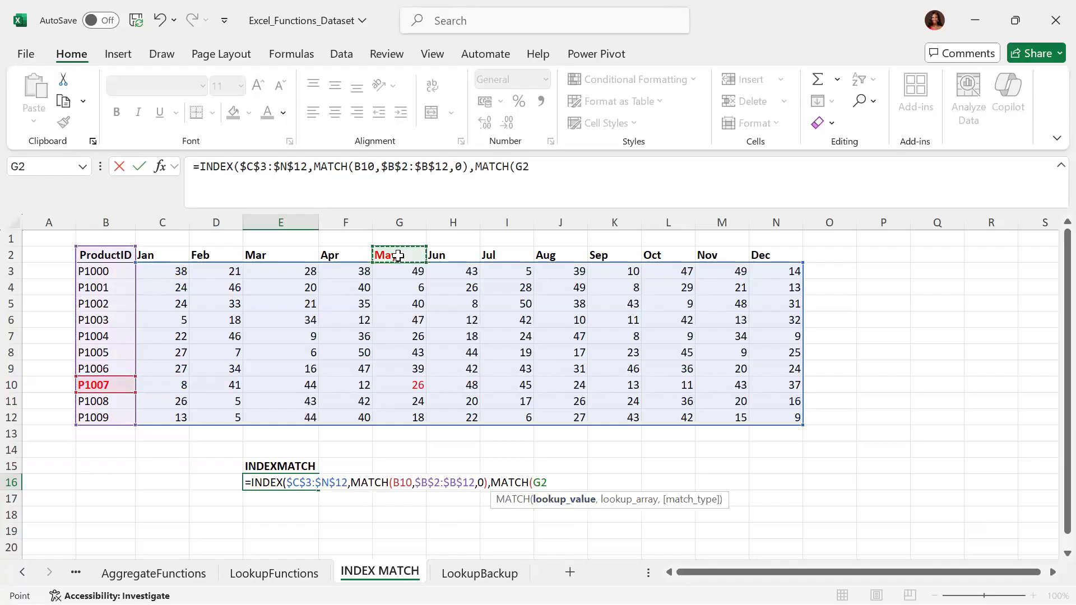
text(,)
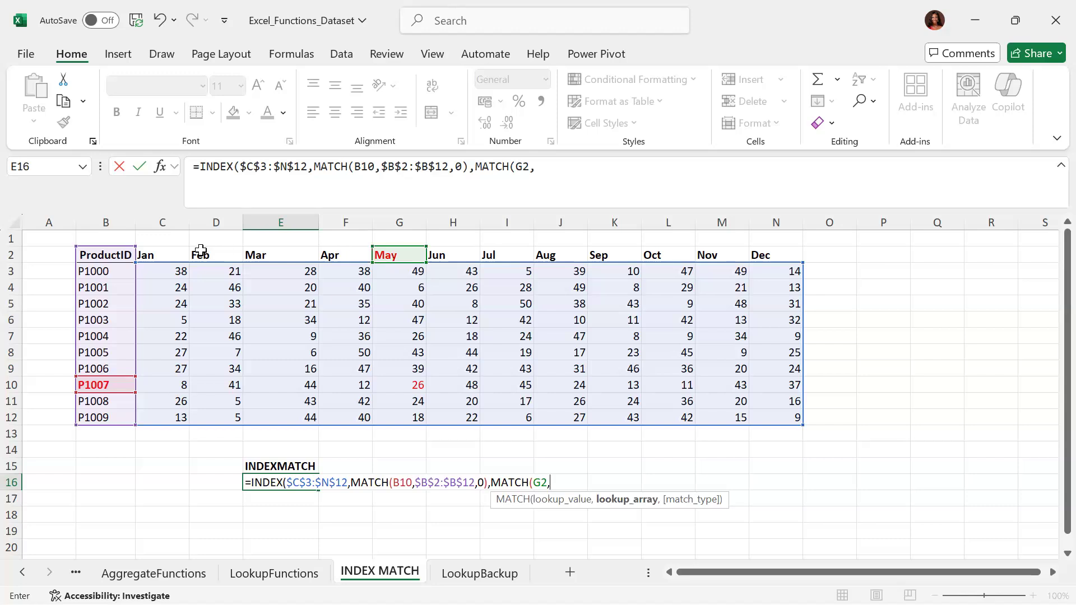
click(149, 255)
drag(348, 256, 779, 256)
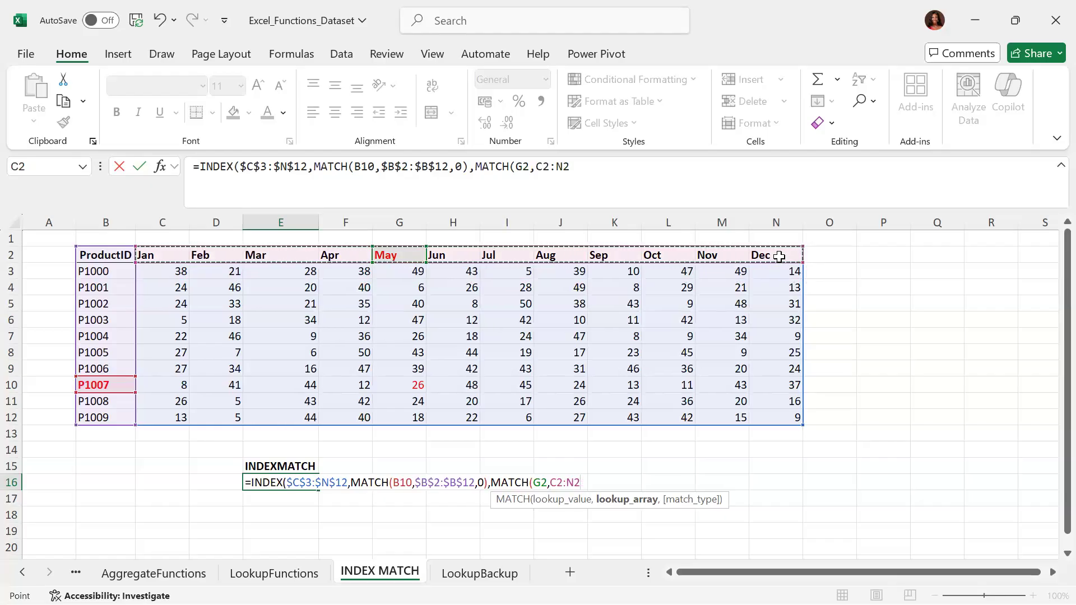
key(F4)
text(,)
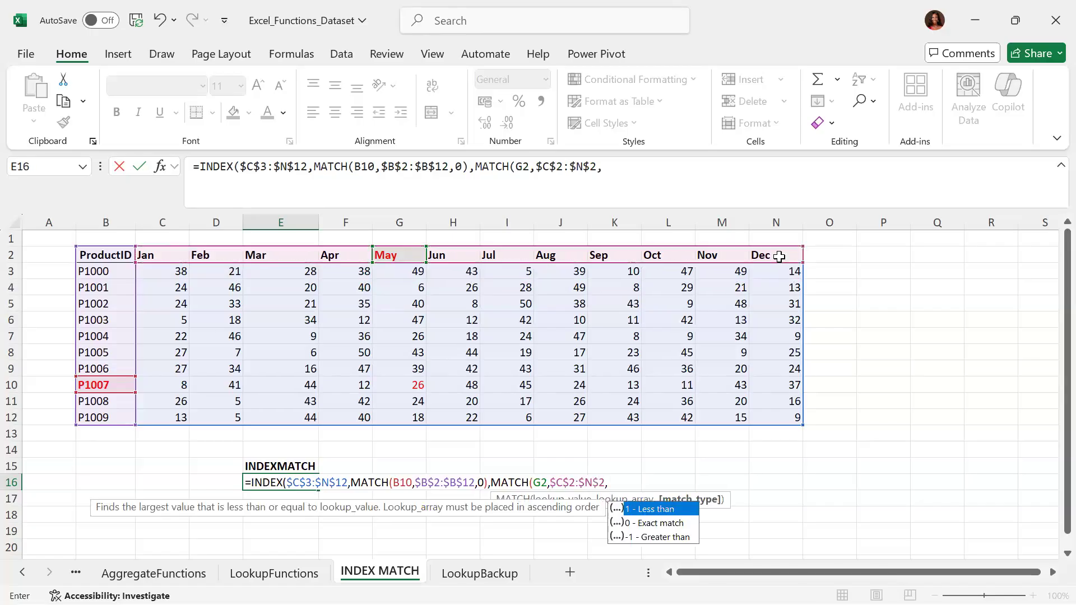
key(Down)
key(Tab)
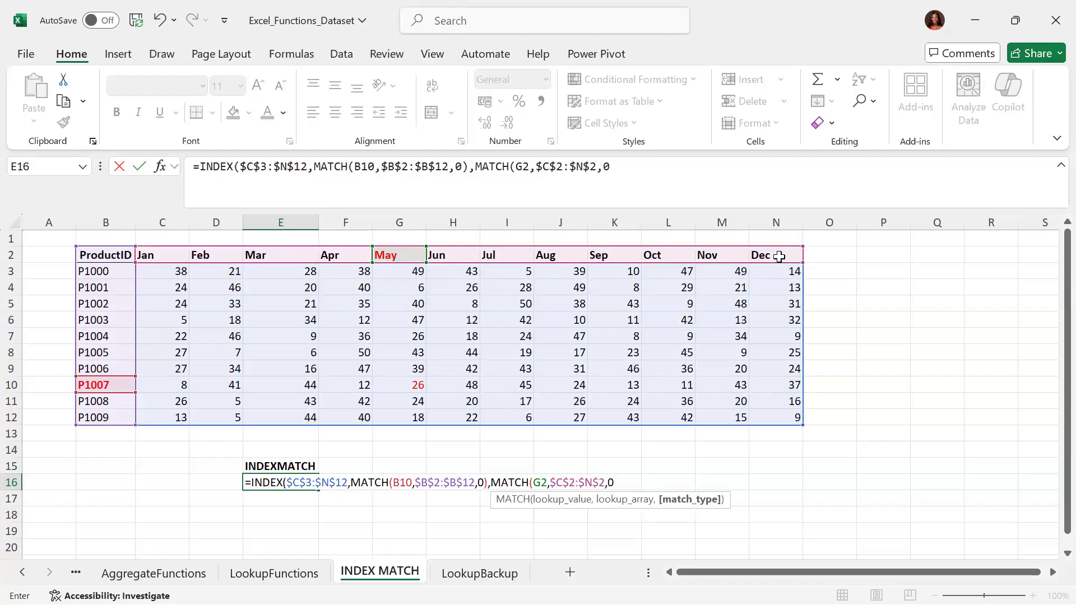
text()))
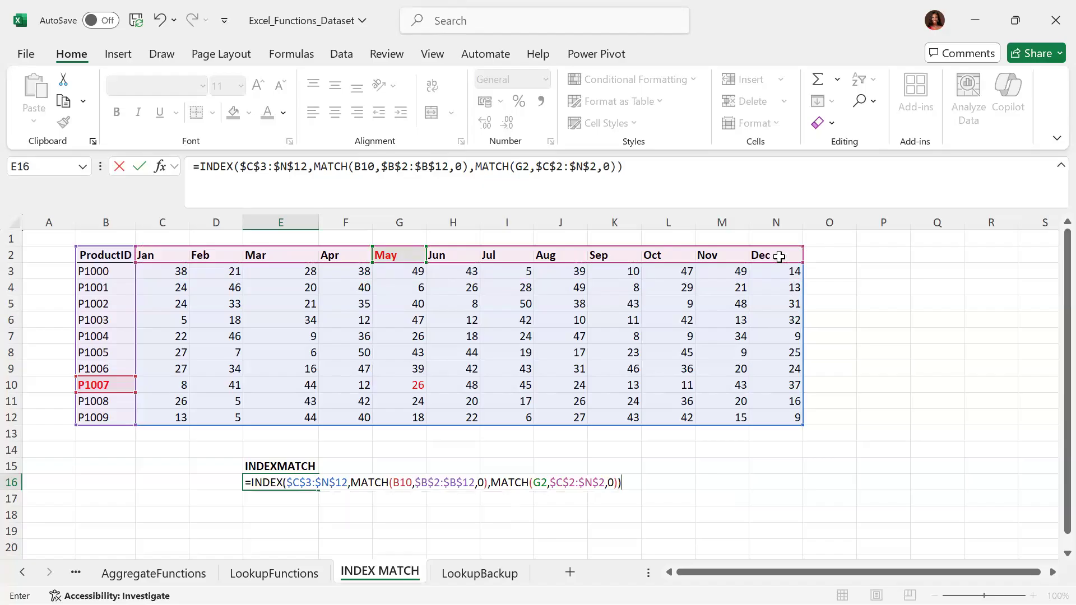
key(Return)
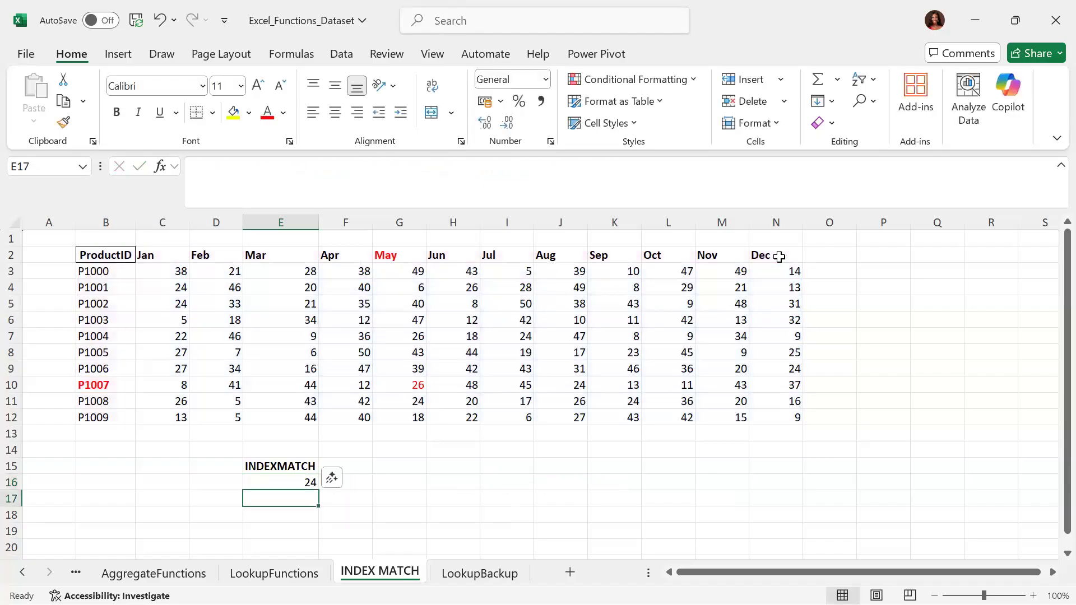
- Check the E16 formula's references against the table's header row B2:N2
key(Up)
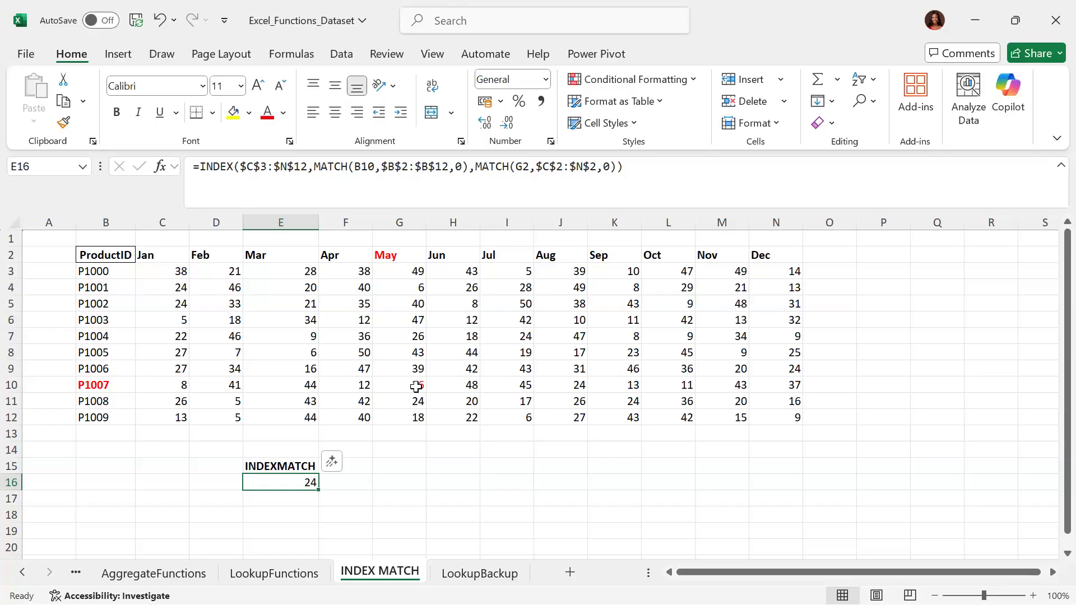
click(108, 252)
drag(108, 252, 783, 257)
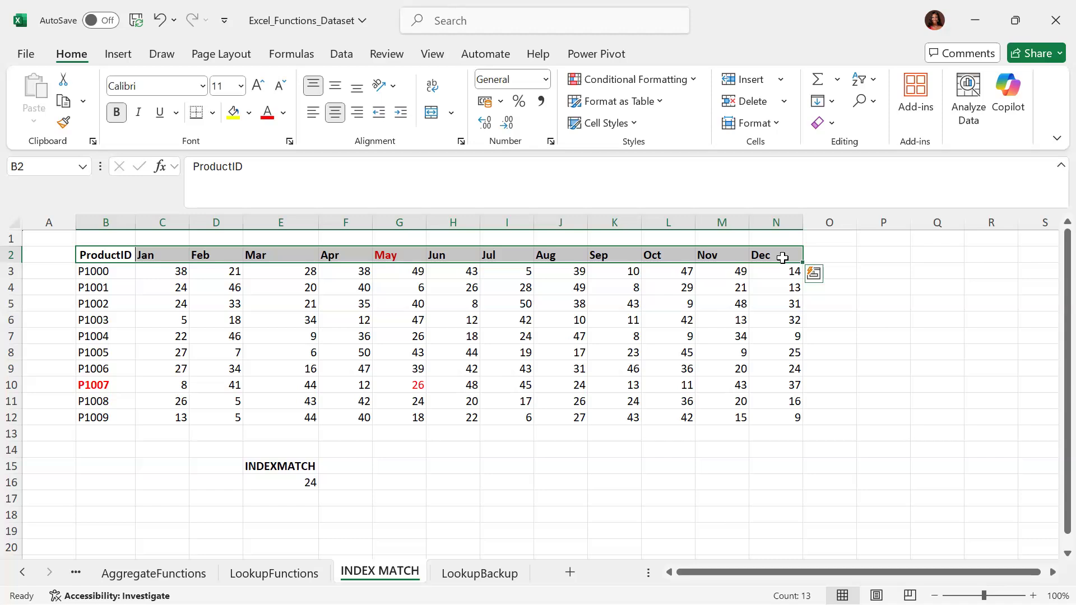
click(296, 479)
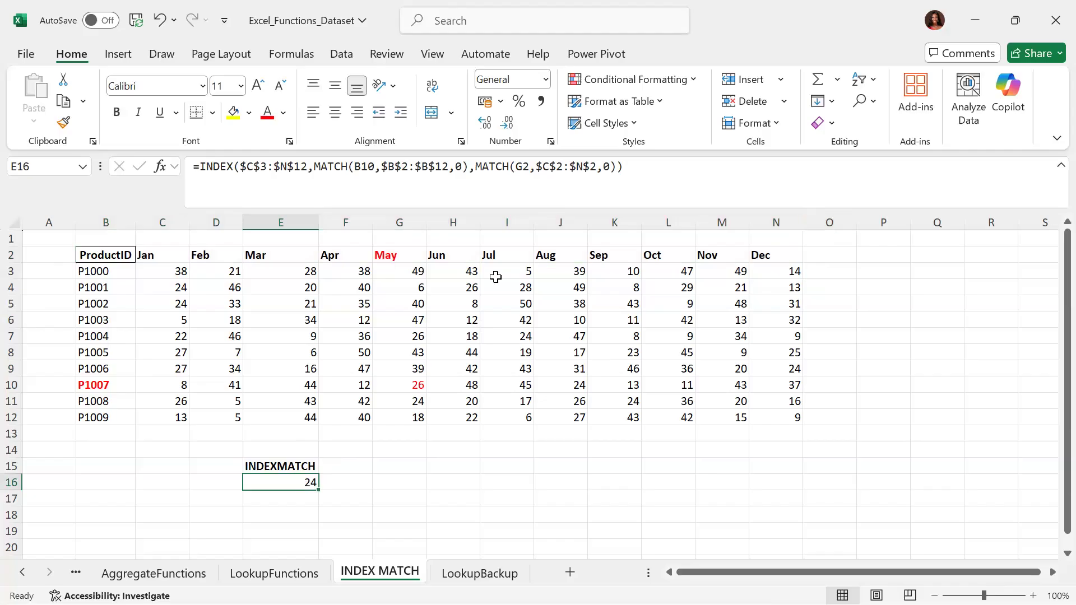
- Change the lookup array of the second MATCH in the E16 formula to $B$2:$N$2
click(552, 170)
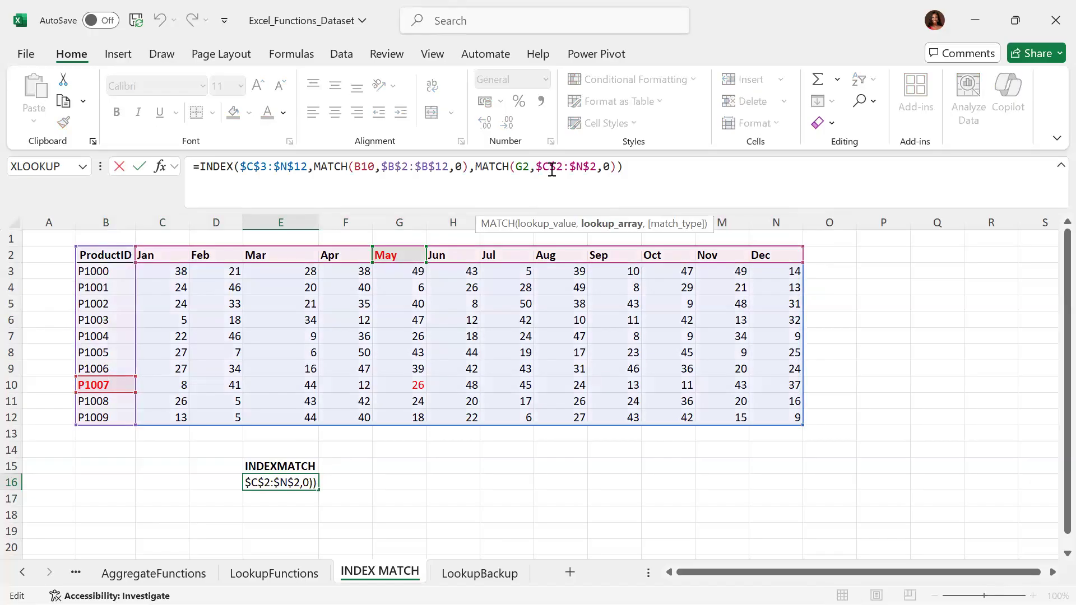
key(BackSpace)
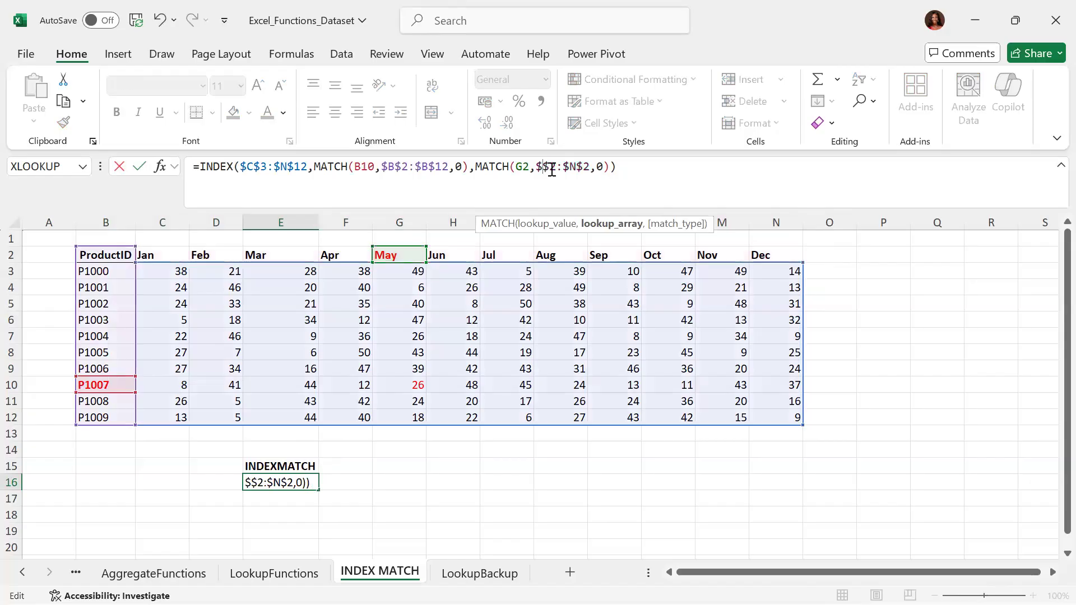
text(B)
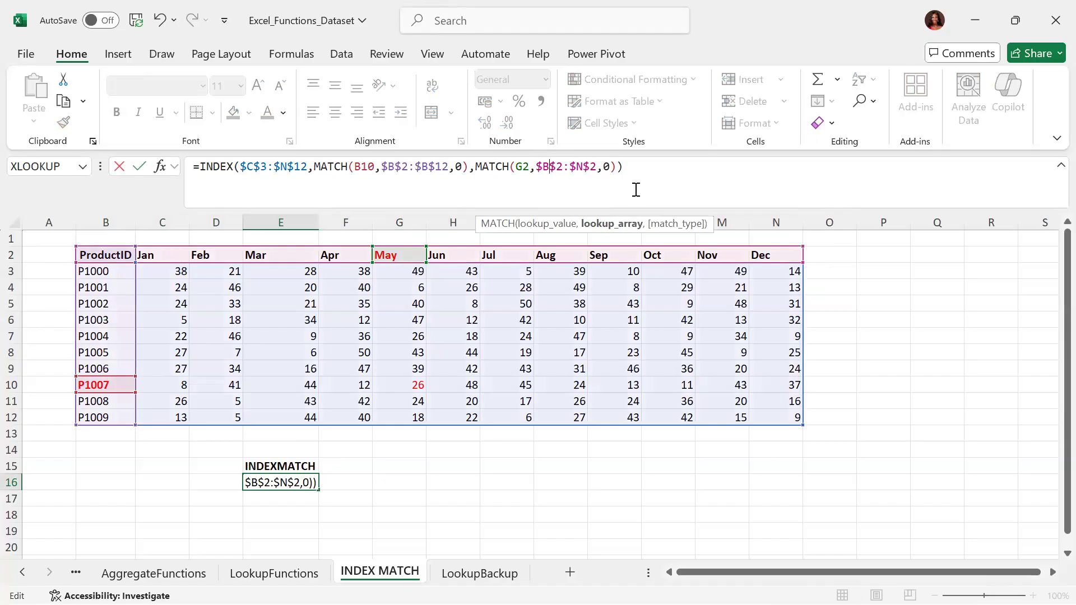
key(Return)
key(Up)
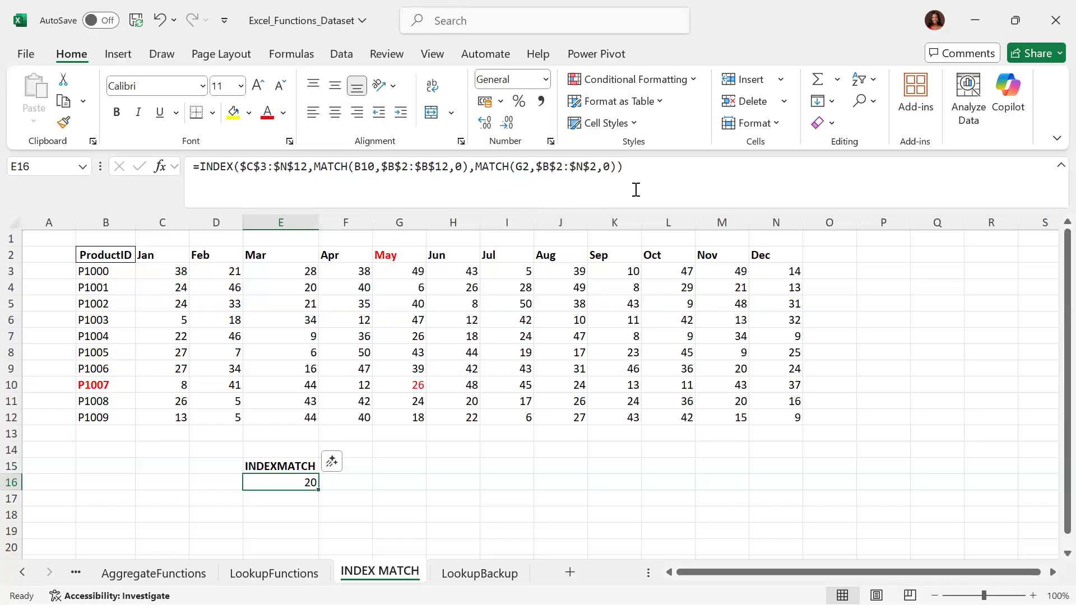
- Clear E16 and start a new INDEX formula there with the absolute range $C$3:$N$12 as its array
key(Delete)
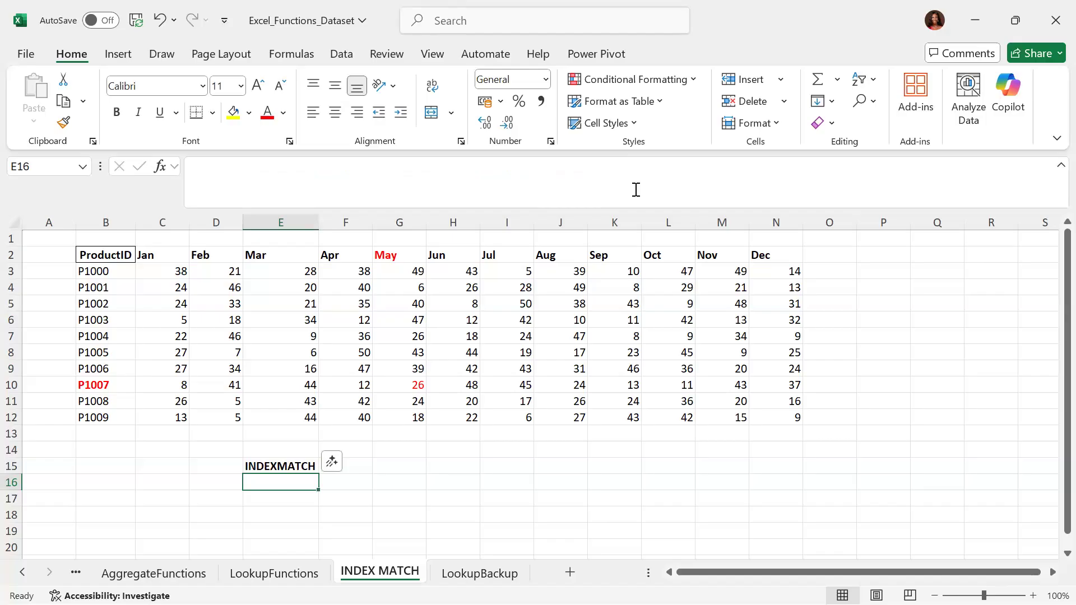
text(=INDEX)
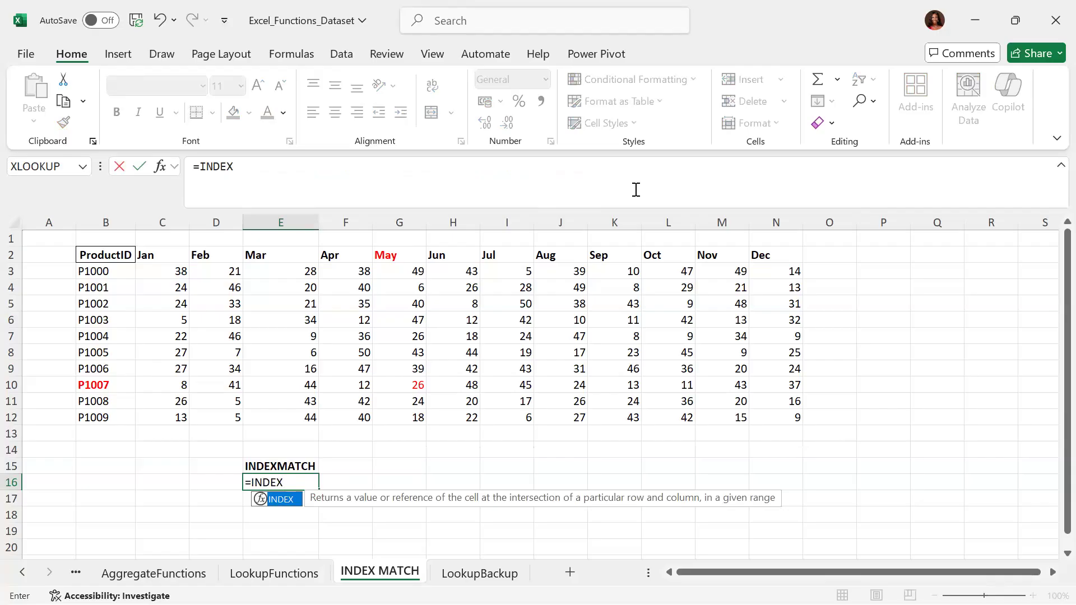
text(()
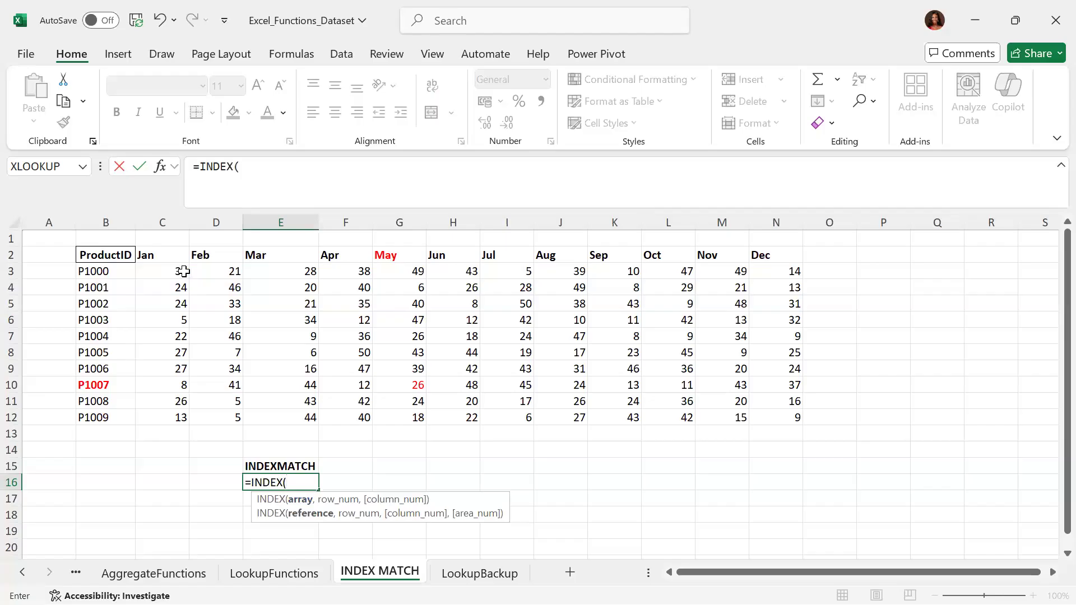
drag(183, 272, 769, 412)
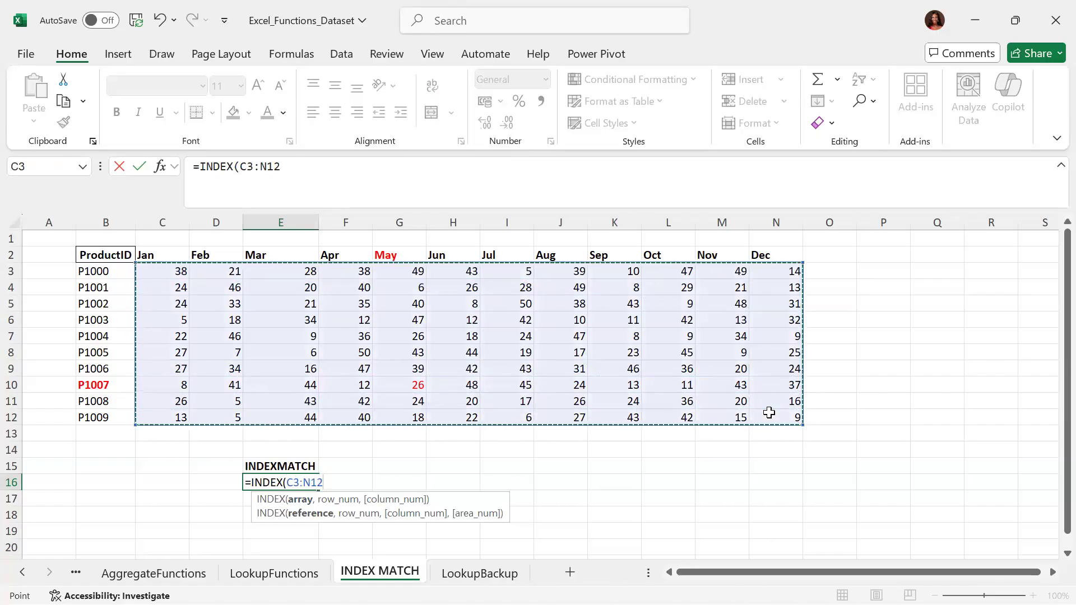
key(F4)
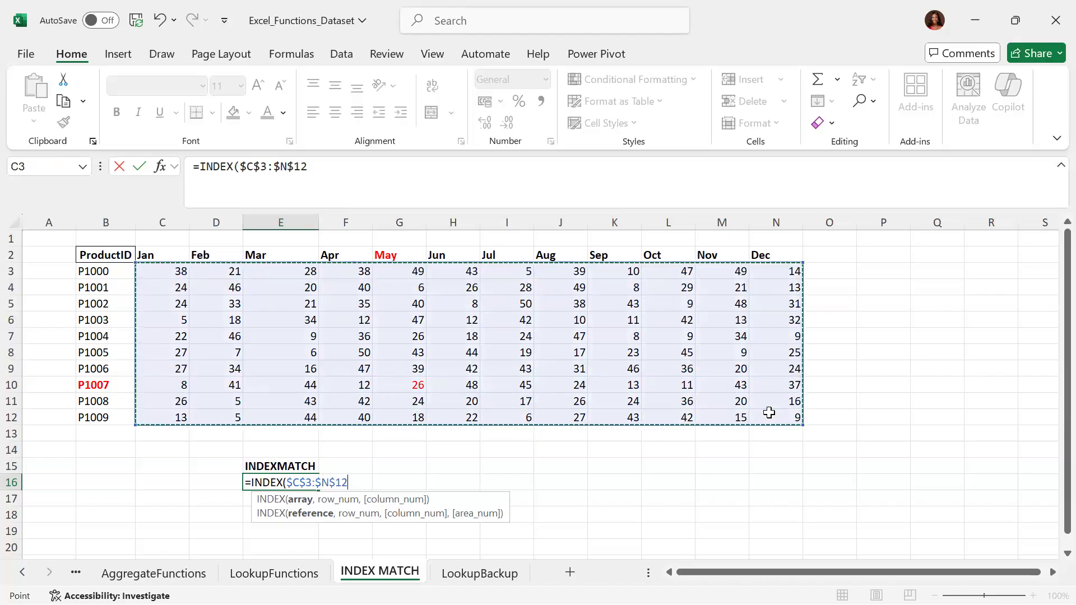
text(,)
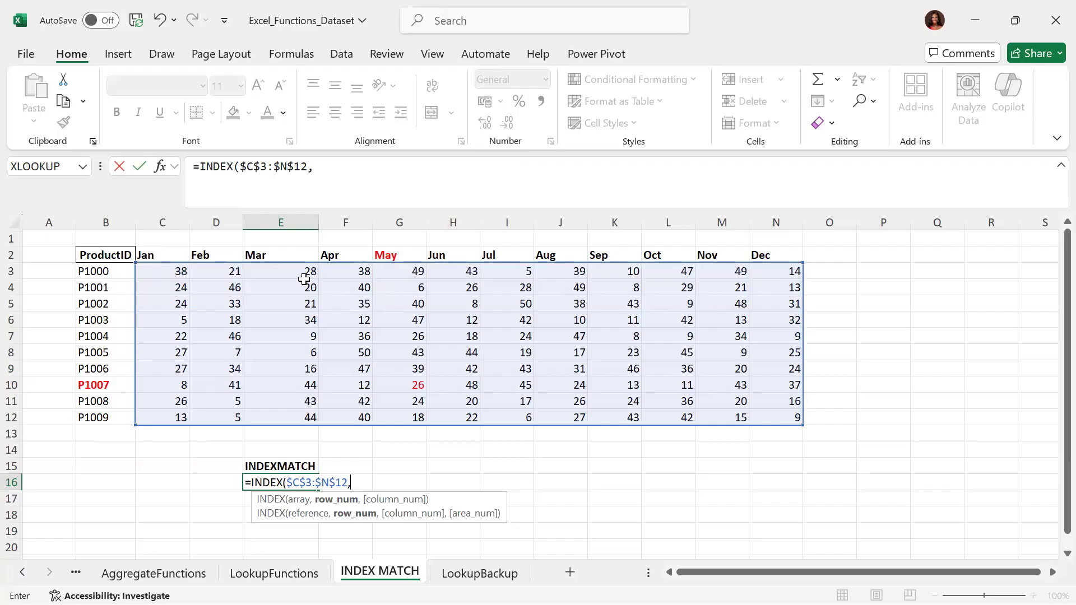
- Supply the INDEX row number with an exact-match MATCH of the May header G2 in the absolute range $C$2:$N$2
text(MATCH)
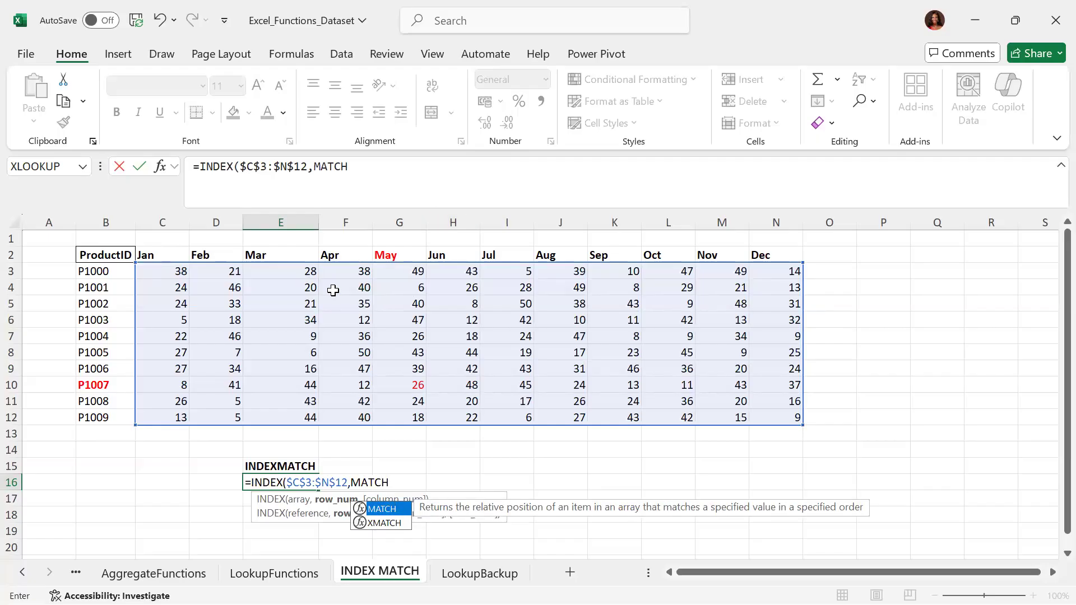
text(()
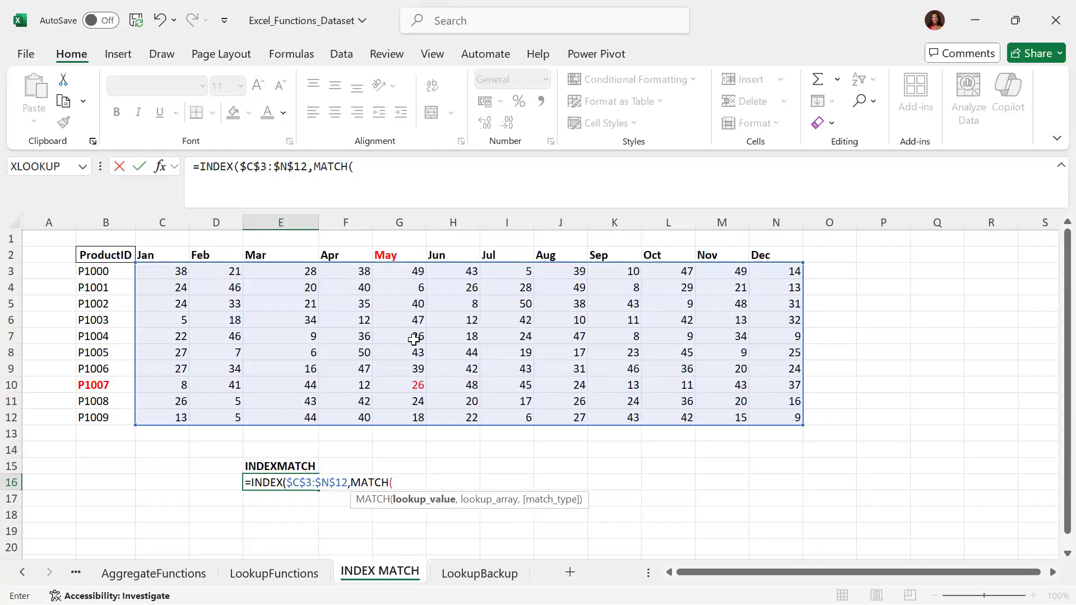
click(399, 253)
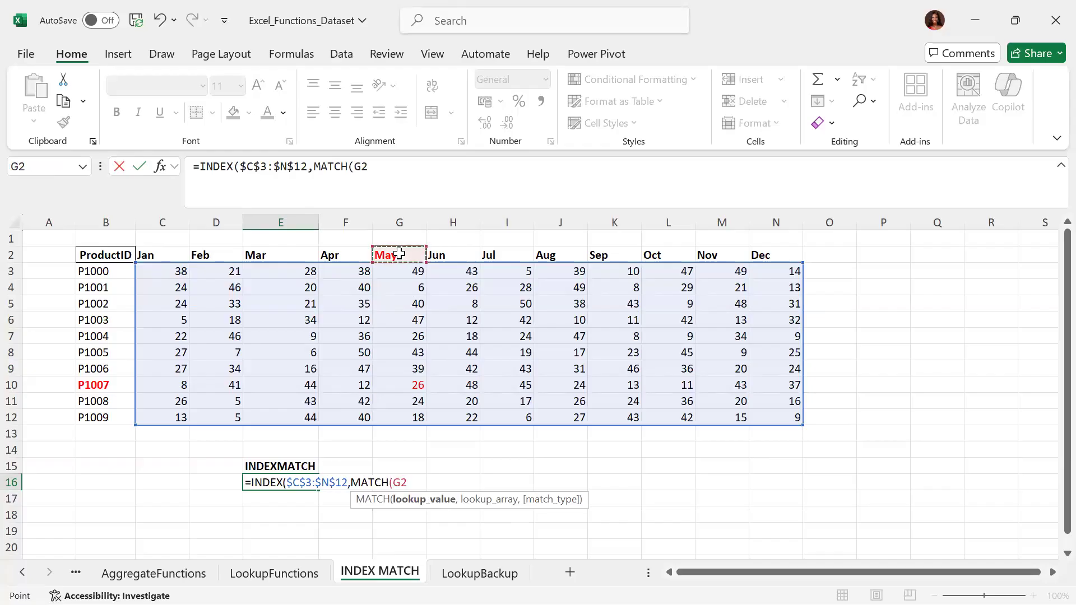
text(,)
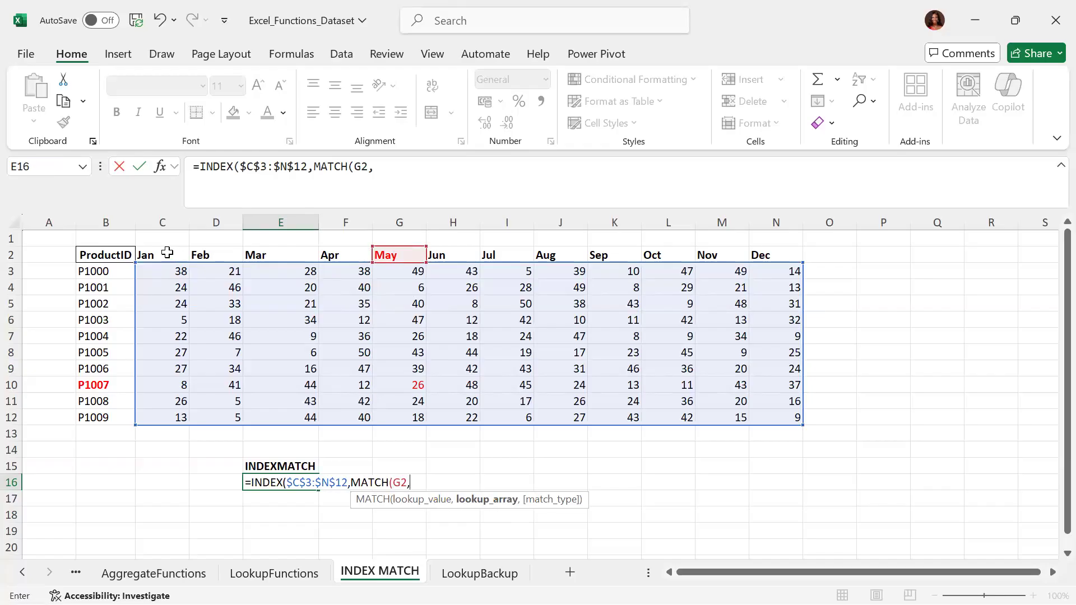
drag(163, 255, 771, 257)
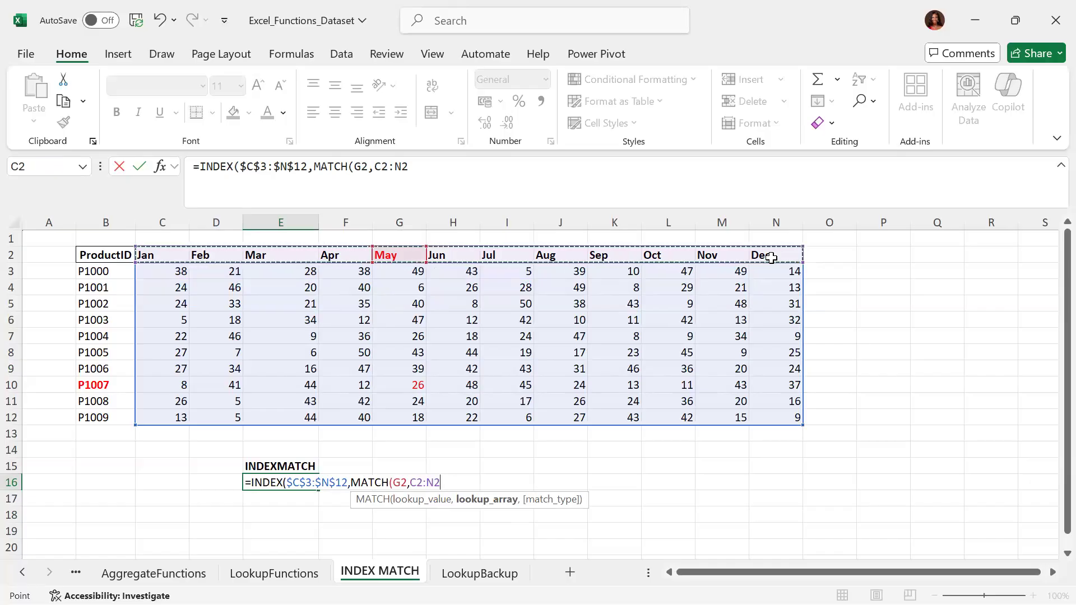
key(F4)
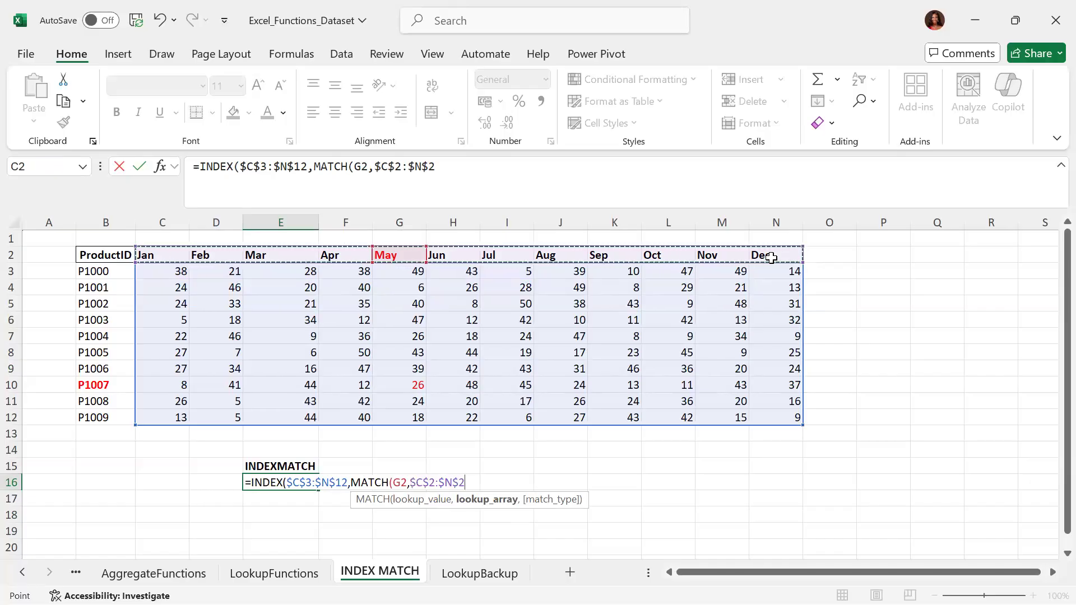
text(,)
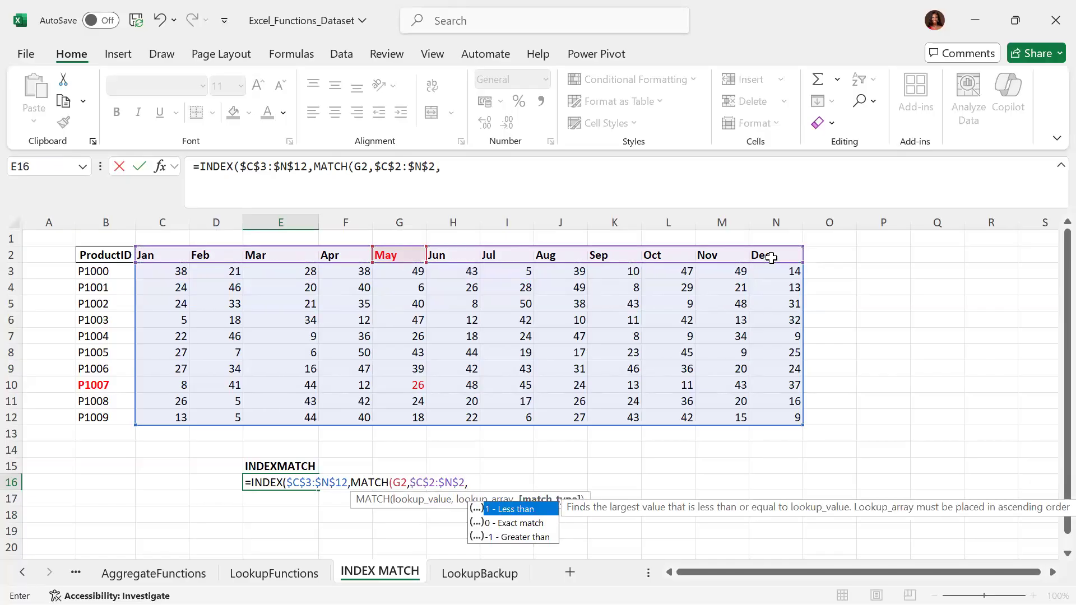
key(Down)
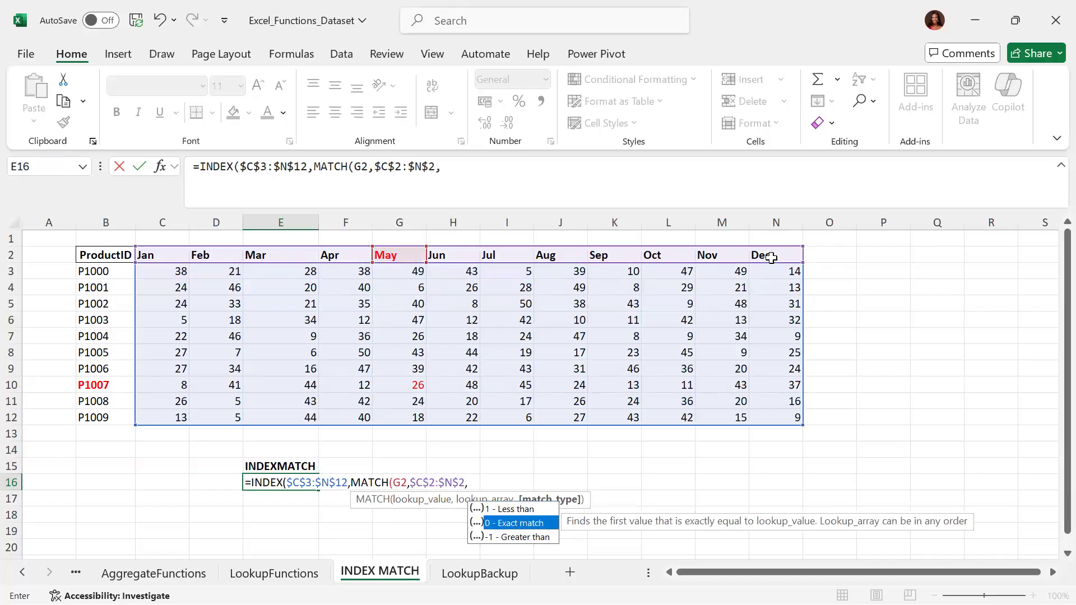
key(Tab)
text())
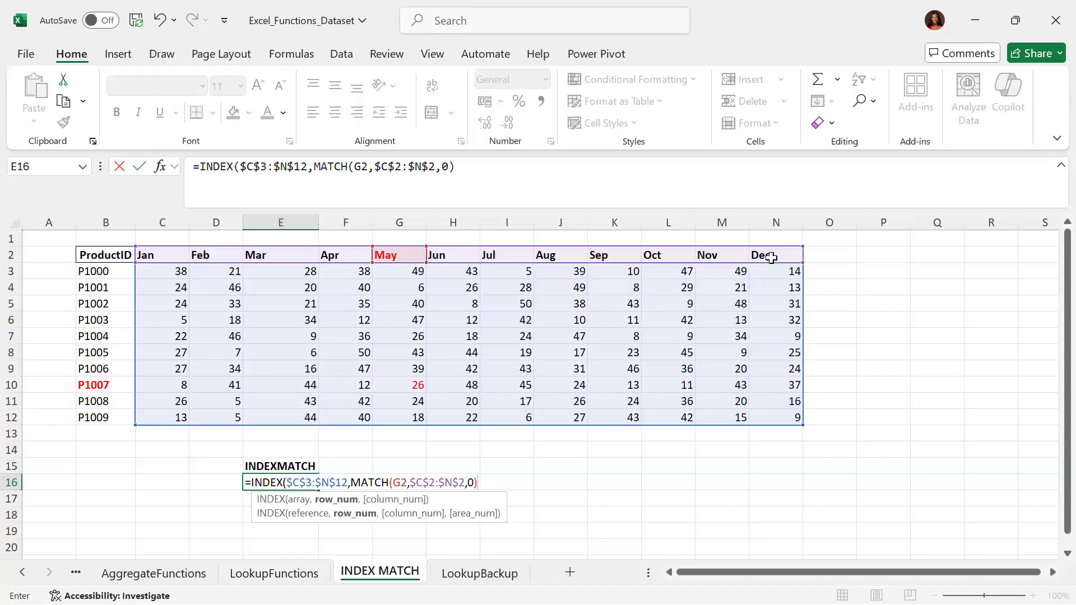
text(,)
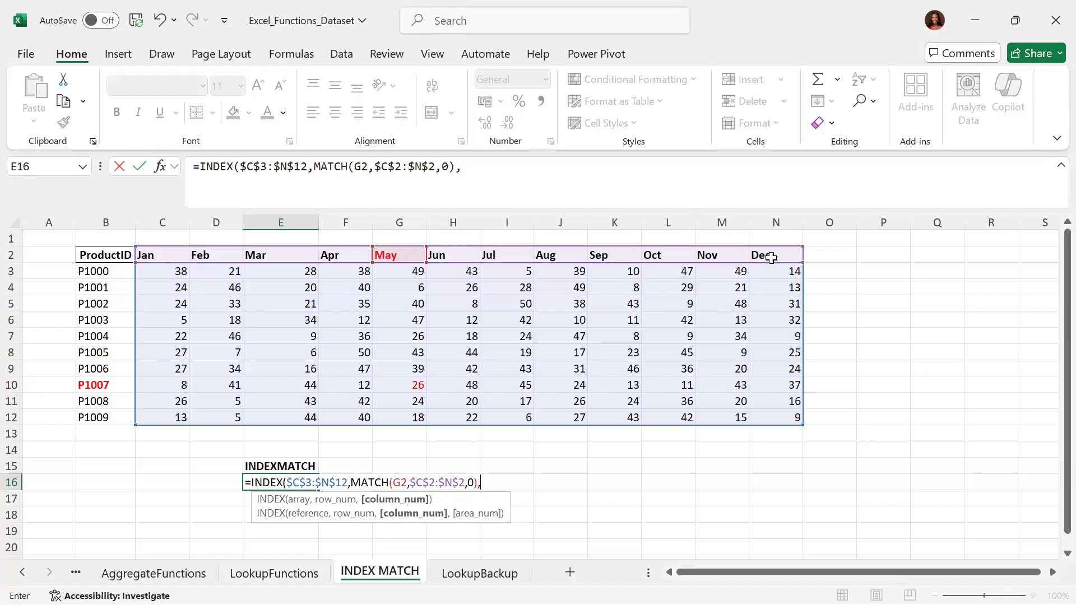
- Supply the column number with an exact-match MATCH of product ID cell B10 in $B$2:$B$12, and complete the formula in E16
text(MATCH)
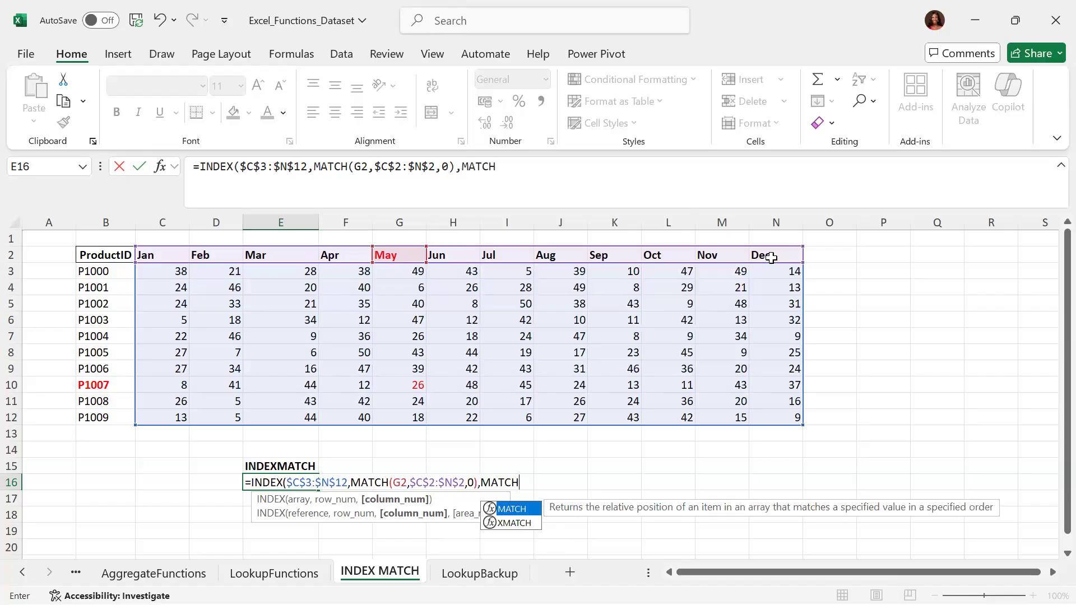
text(()
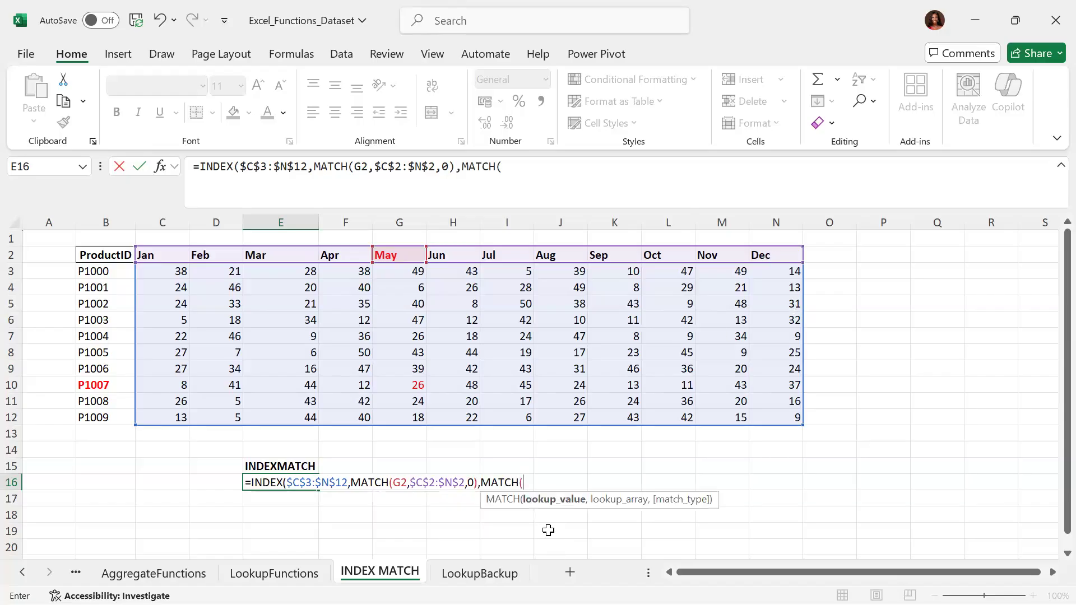
click(106, 385)
text(,)
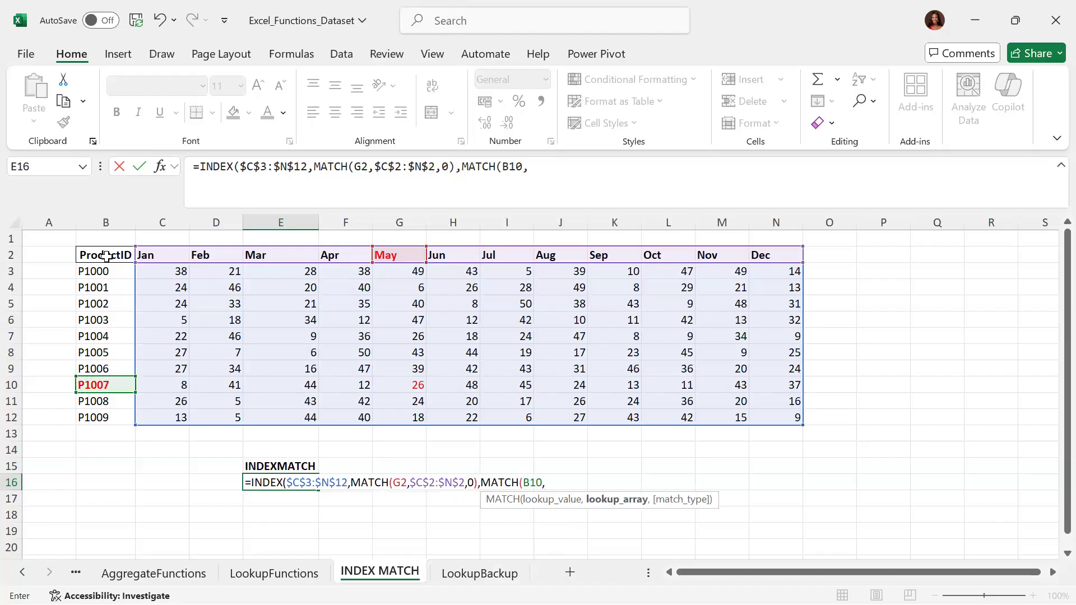
drag(106, 256, 92, 413)
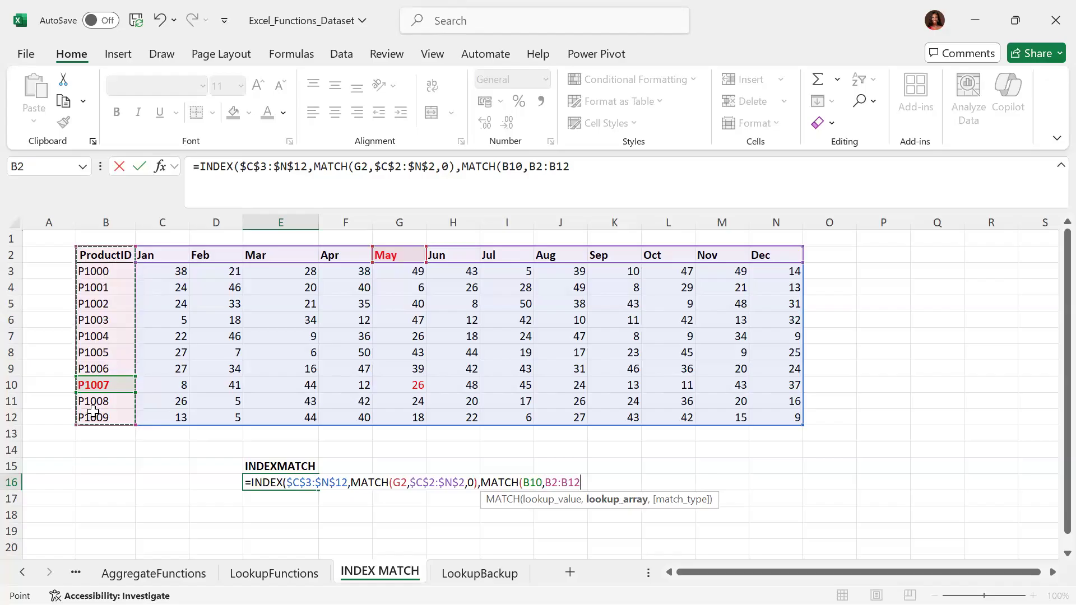
key(F4)
text(,)
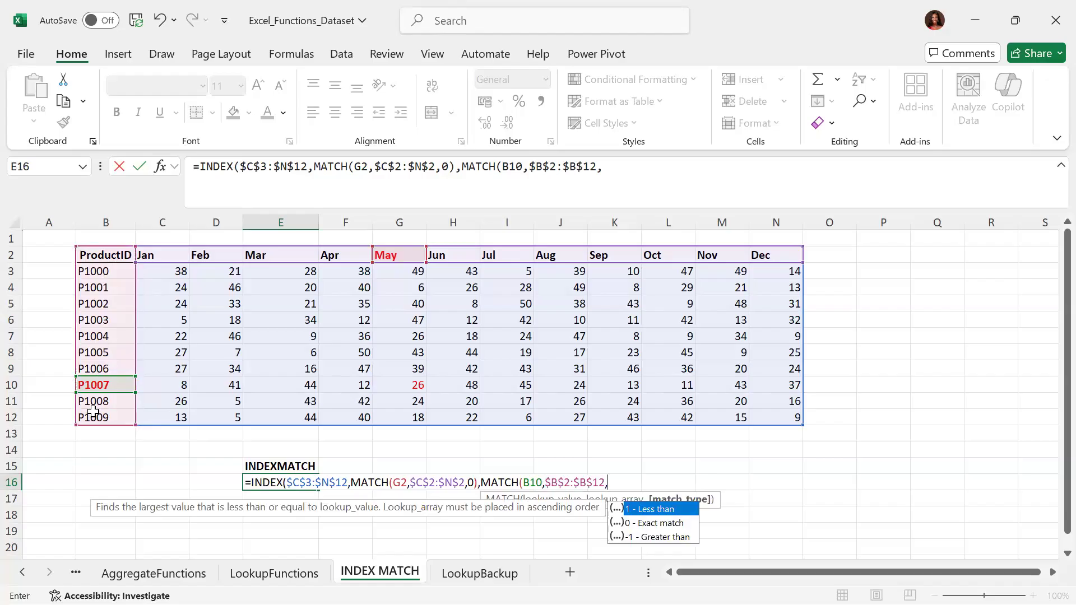
key(Down)
key(Tab)
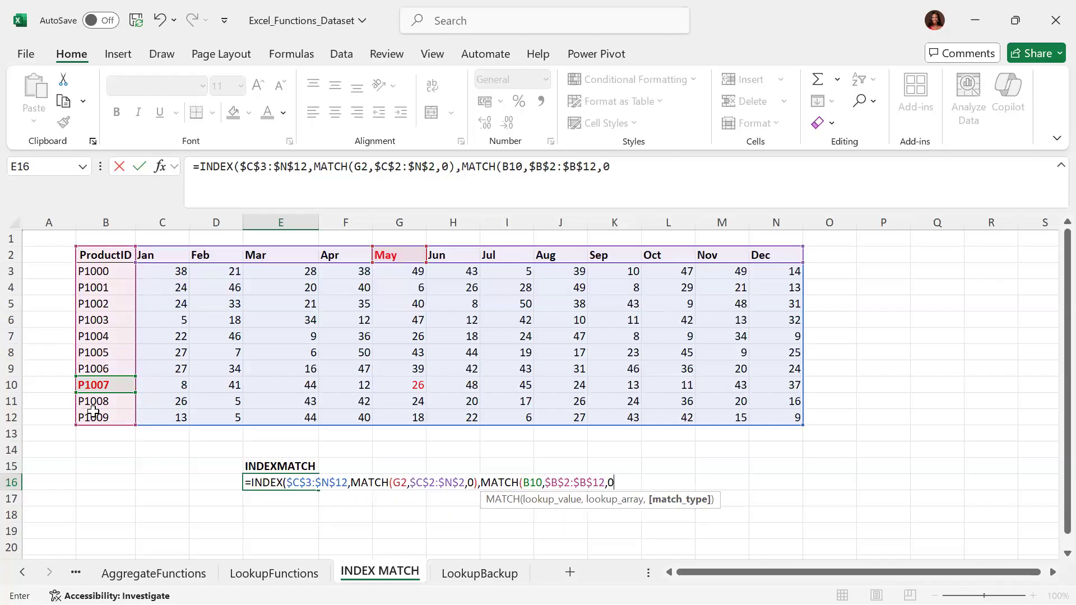
text()))
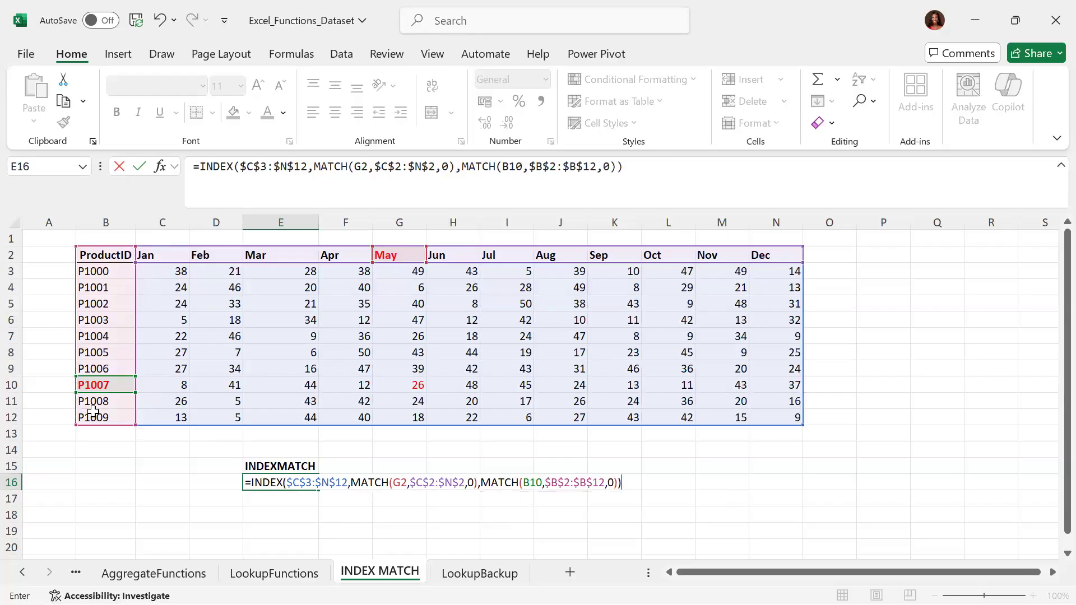
key(Return)
key(Up)
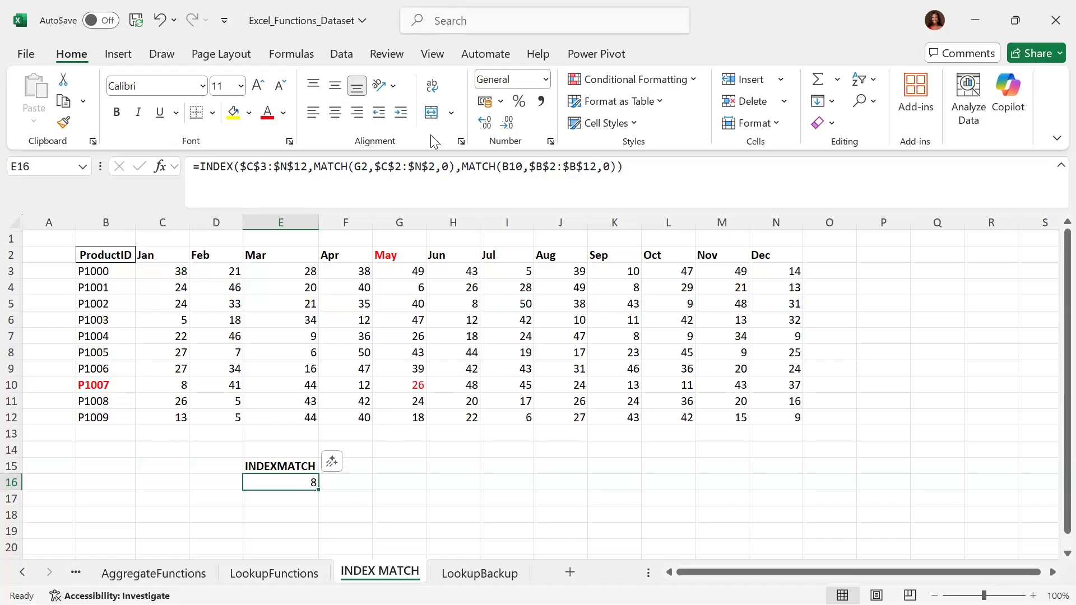
- Review the ranges referenced by the E16 formula, and clear the formula from the cell
click(628, 169)
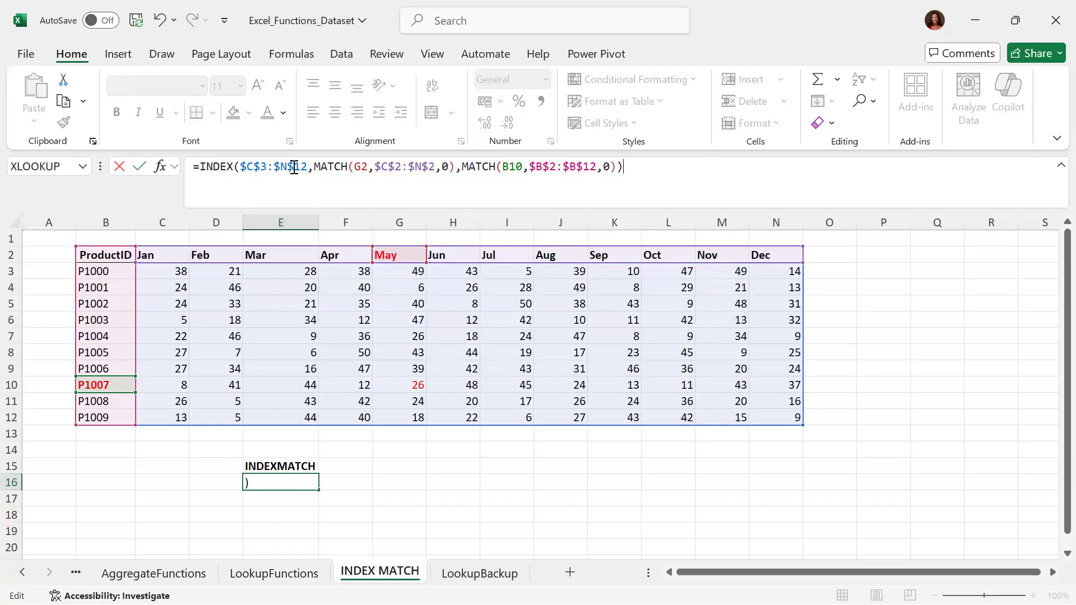
key(Return)
key(Up)
key(Delete)
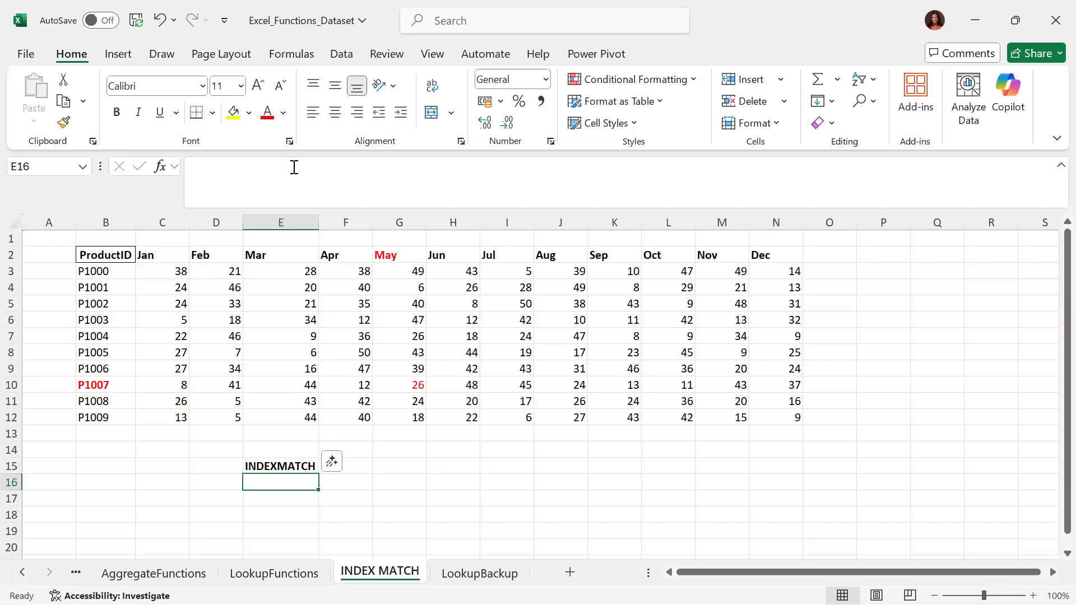
text(=IND)
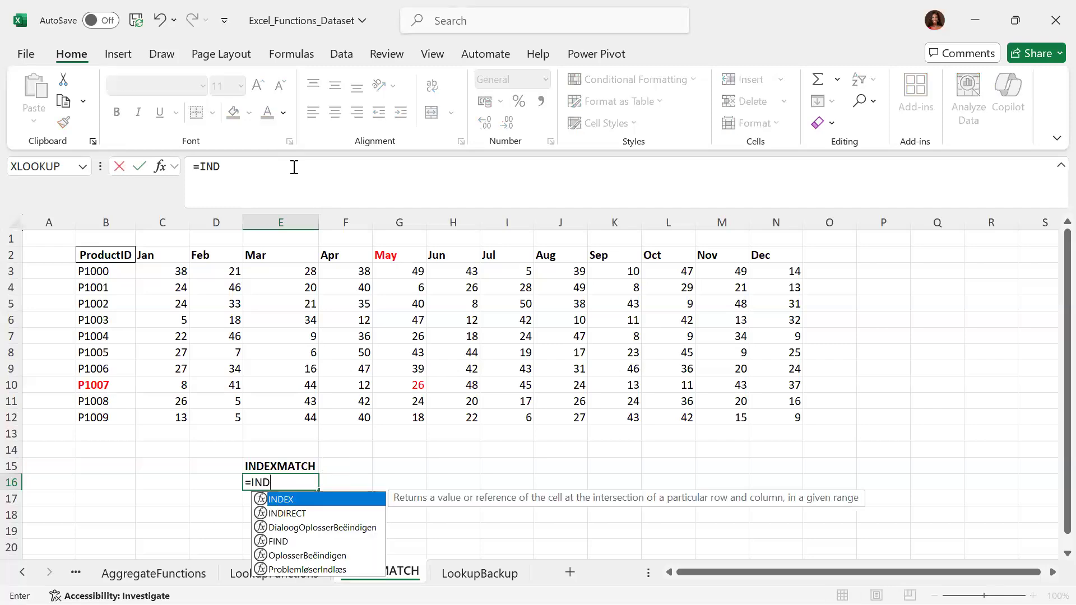
text(X)
key(Tab)
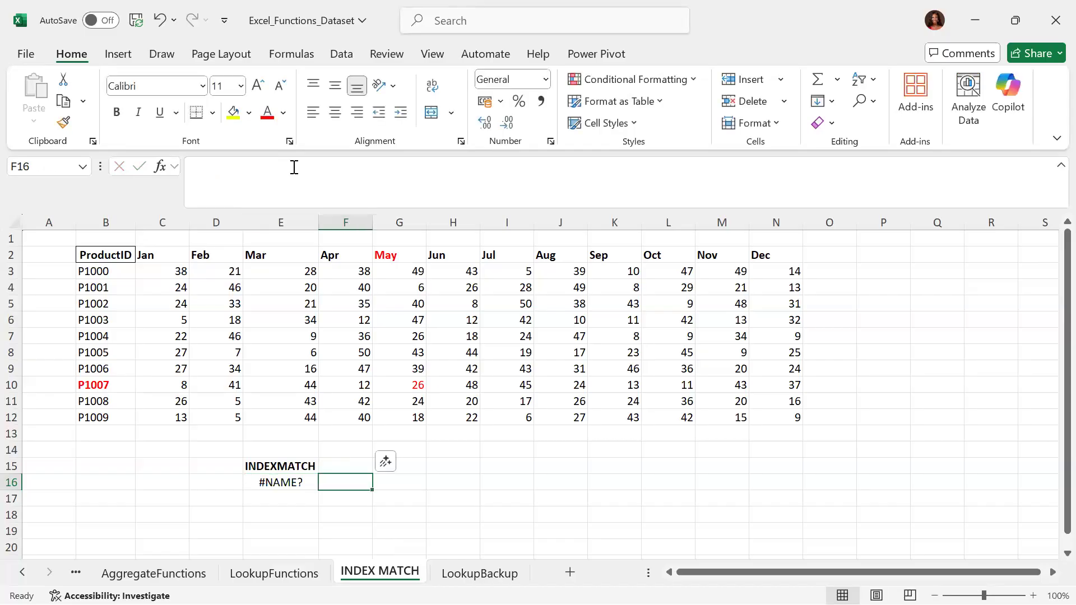
key(Left)
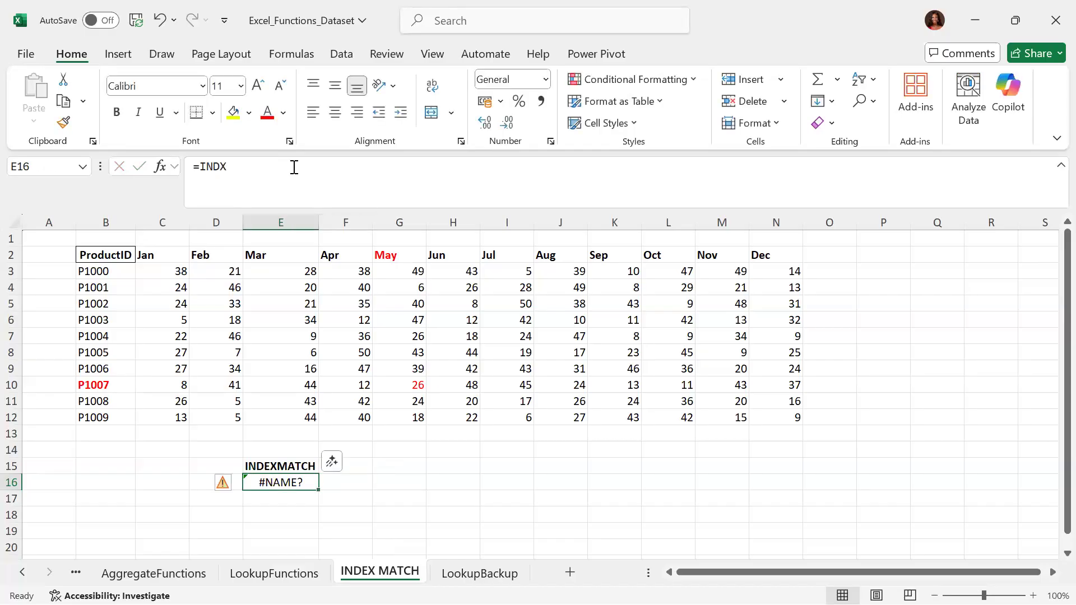
- Start an INDEX formula in E16 with the absolute range $C$3:$N$12 as its array and open a MATCH for the row number
text(=INDE)
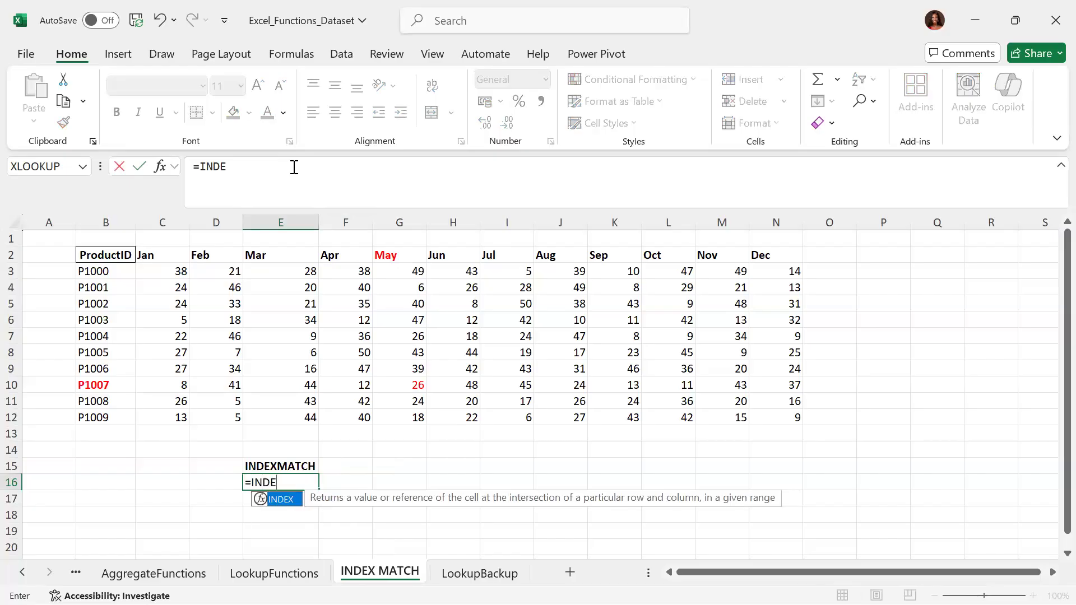
key(Tab)
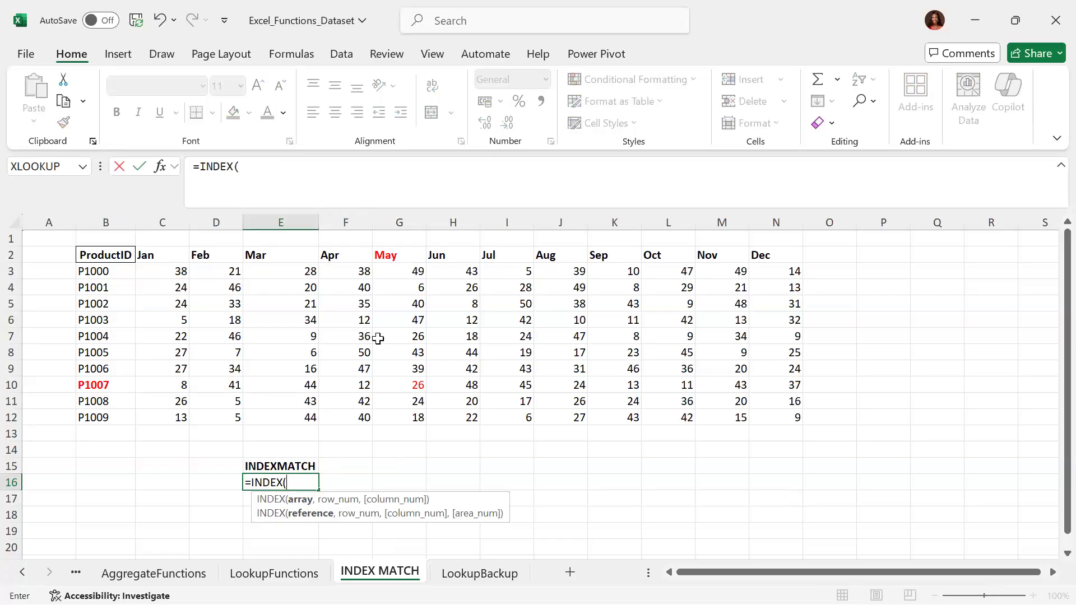
drag(173, 271, 783, 414)
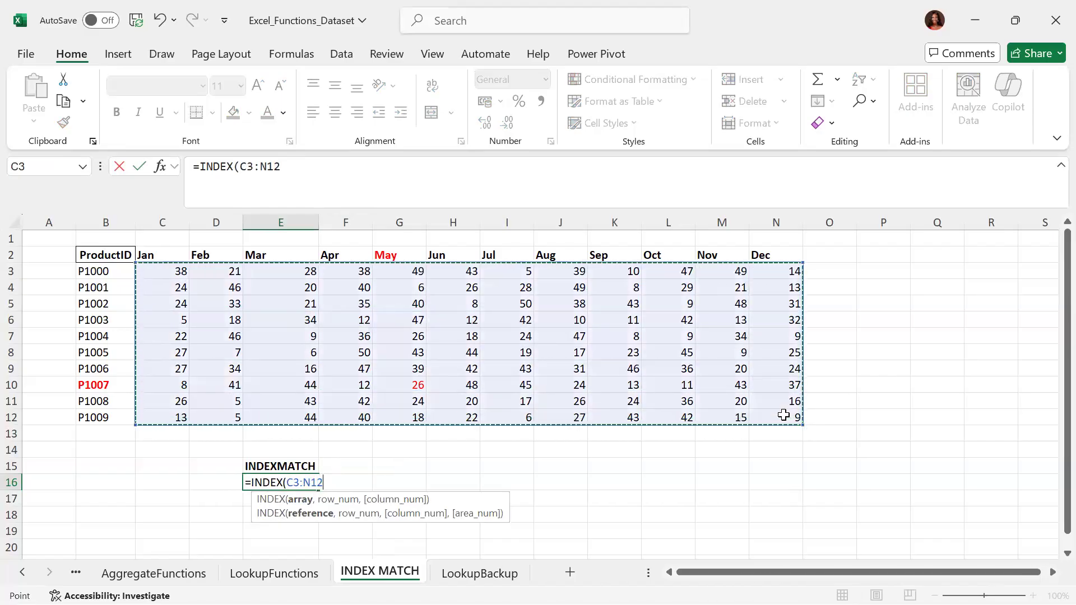
key(F4)
text(,)
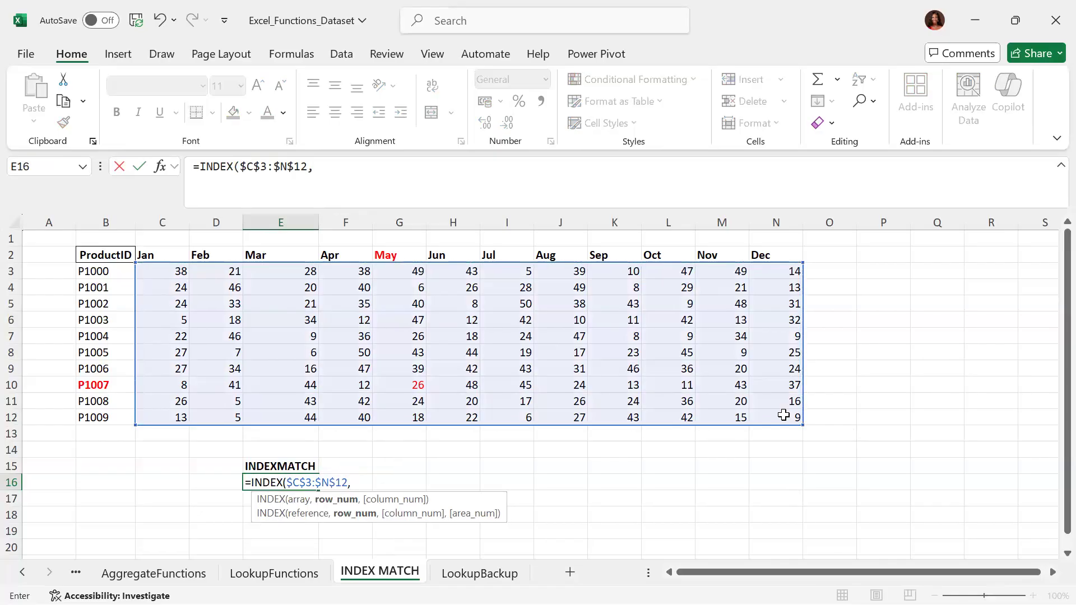
text(MATCH()
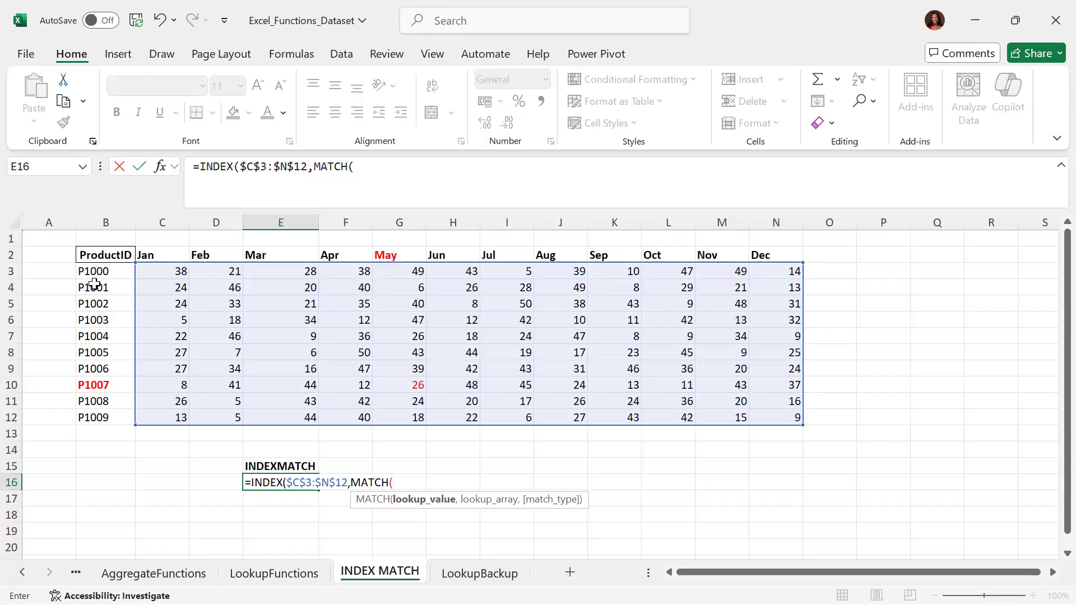
drag(104, 271, 96, 419)
text(,)
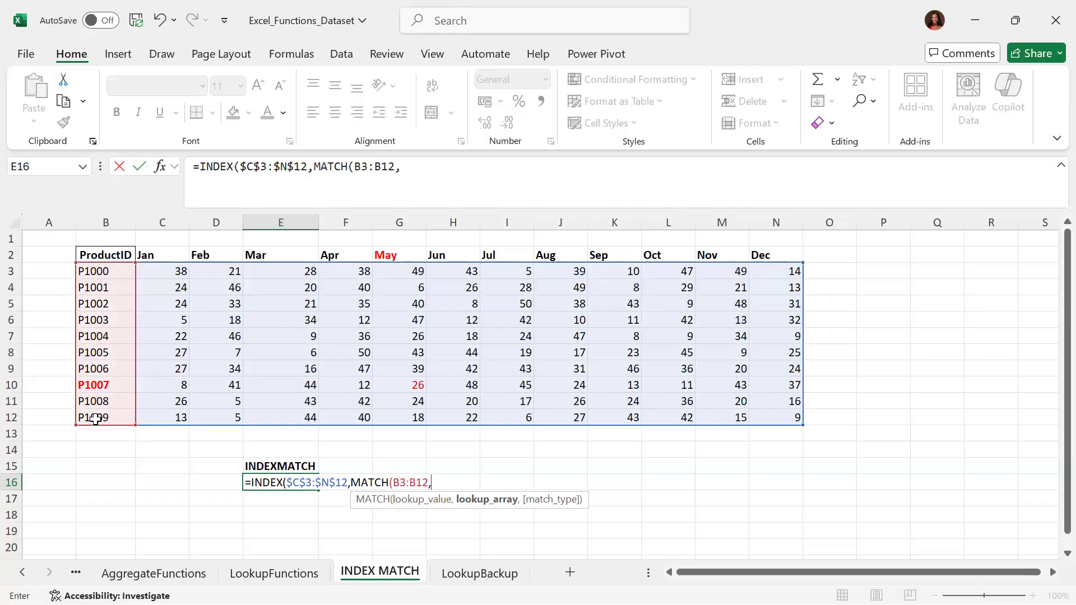
key(BackSpace)
key(BackSpace)
key(BackSpace)
key(BackSpace)
key(BackSpace)
key(BackSpace)
key(BackSpace)
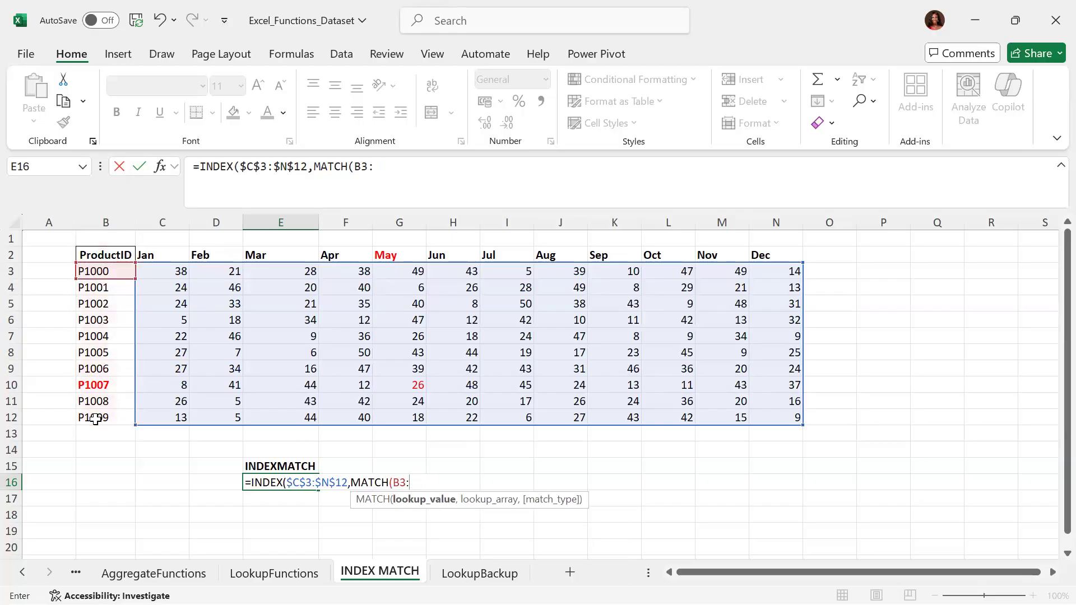
- Complete the row number MATCH with product ID cell B10 as lookup value, B3:B12 as lookup array and exact match
click(98, 385)
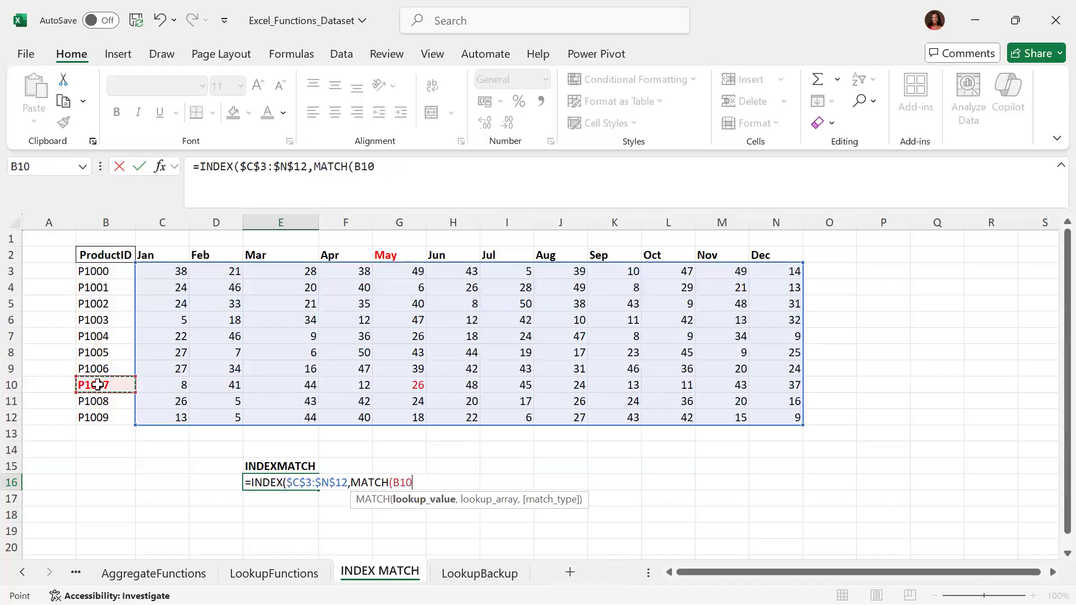
text(,)
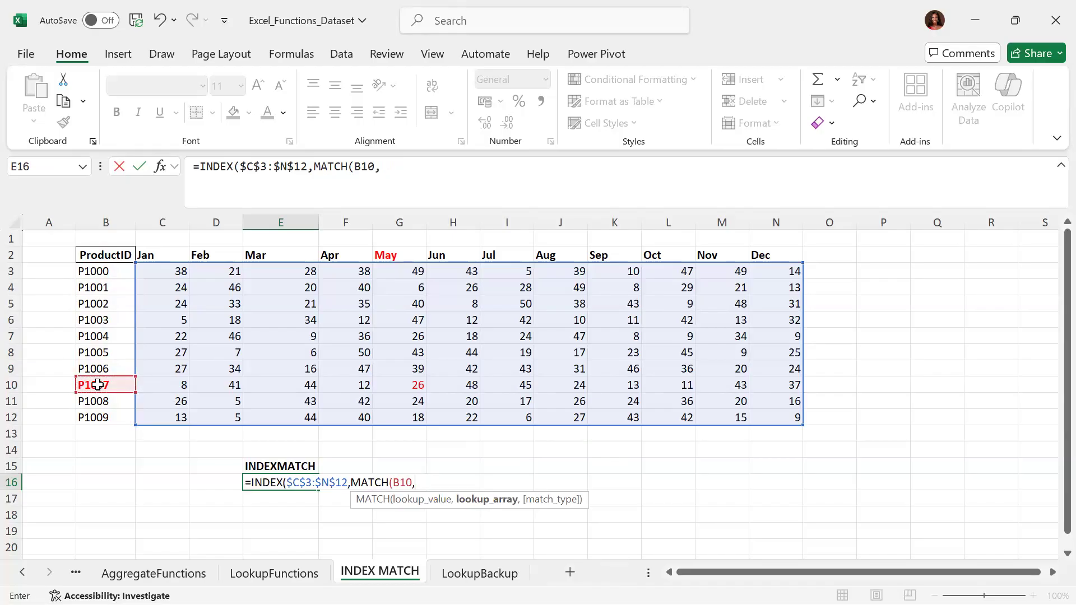
drag(99, 270, 101, 418)
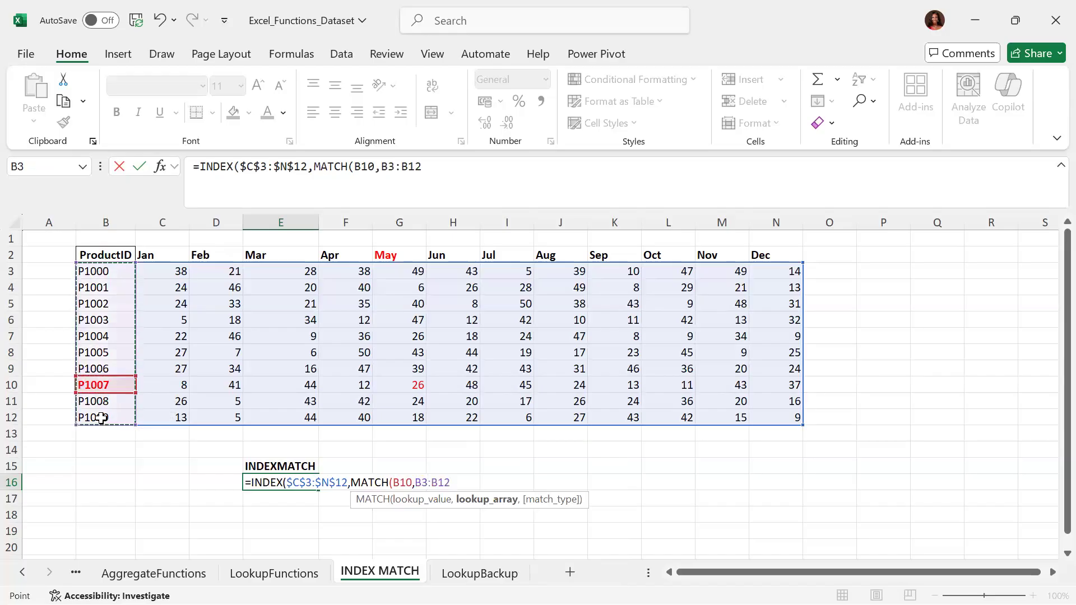
text(,)
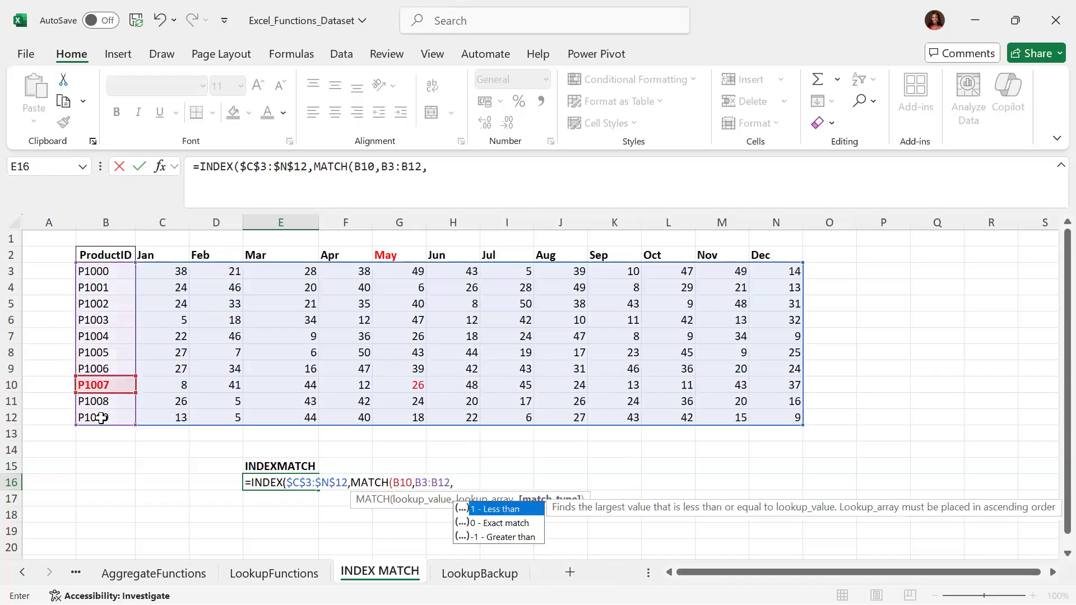
key(Down)
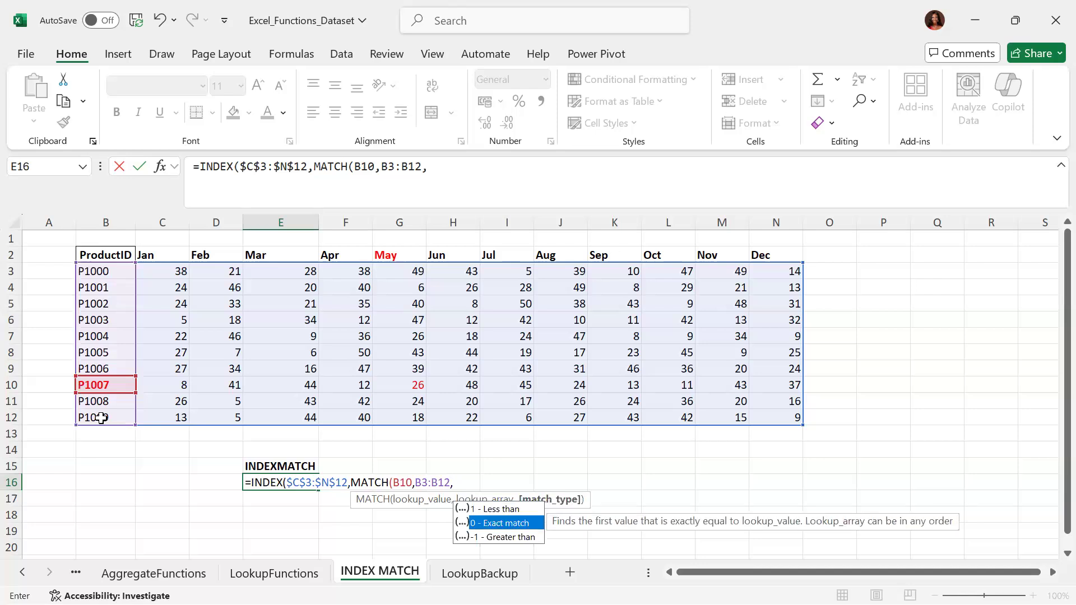
key(Tab)
text())
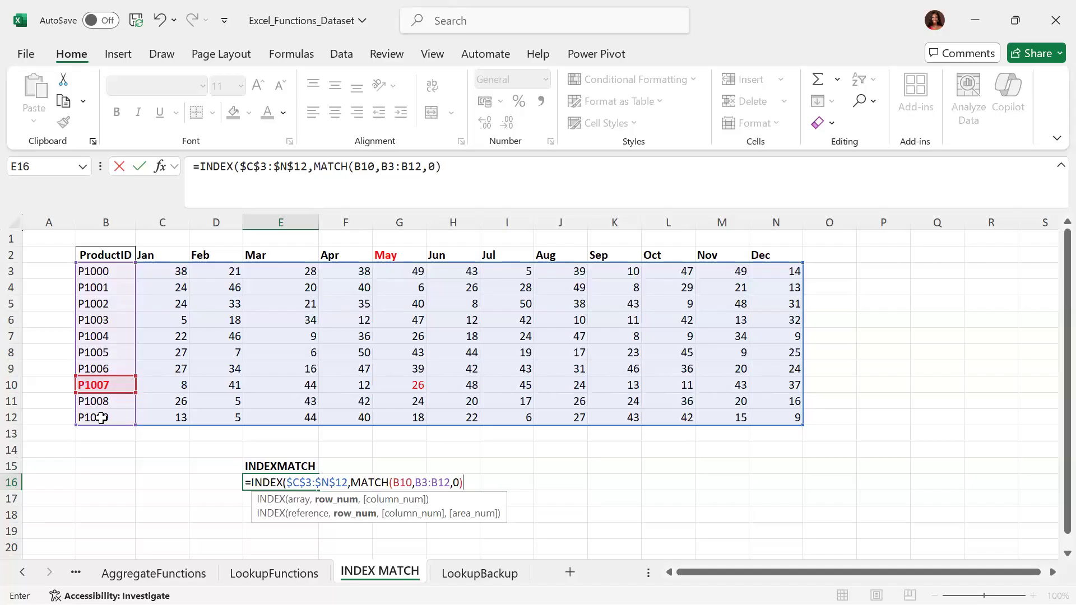
- Supply the column number with an exact-match MATCH of the May header G2 in C2:N2, and complete the formula in E16
text(,)
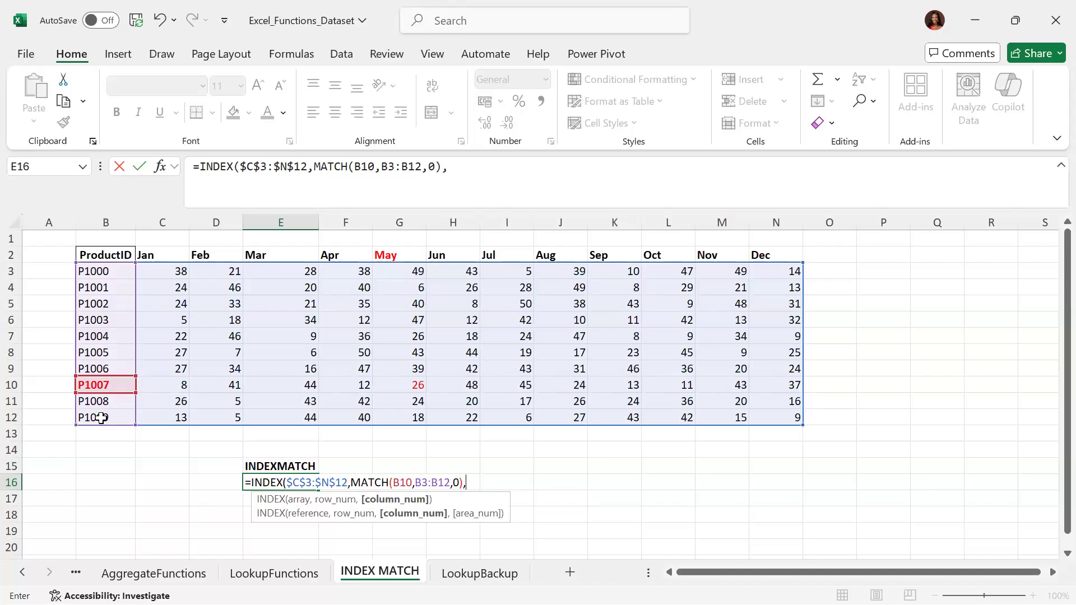
text(MATCH)
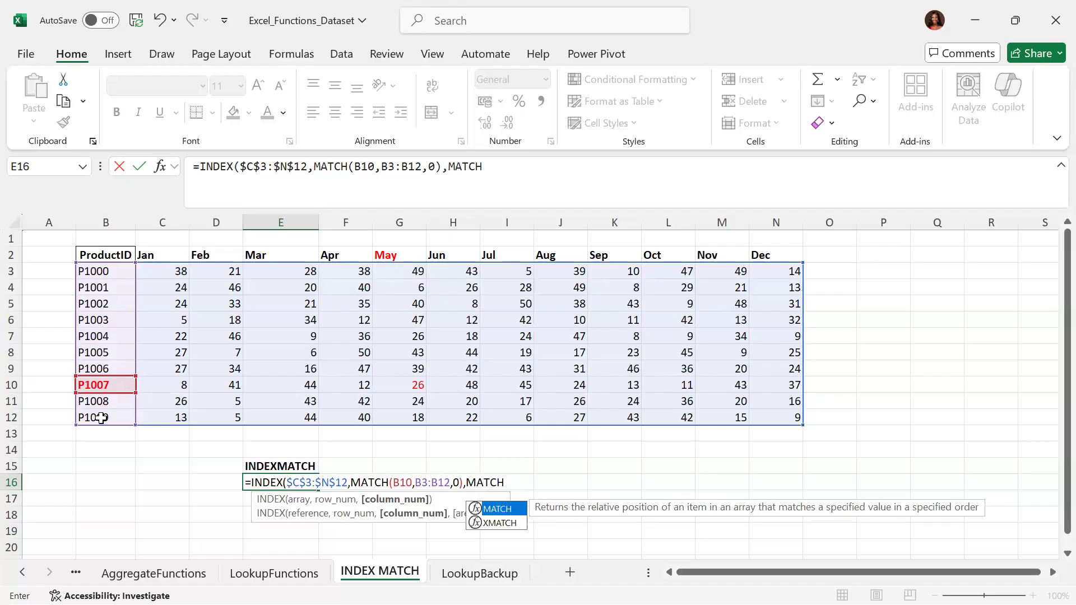
text(()
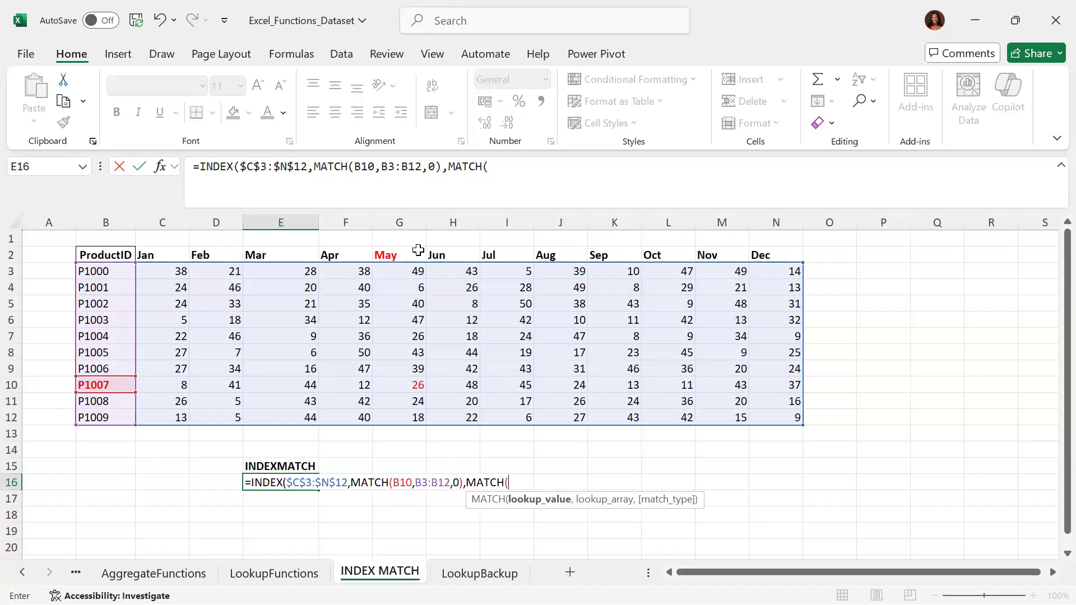
click(402, 252)
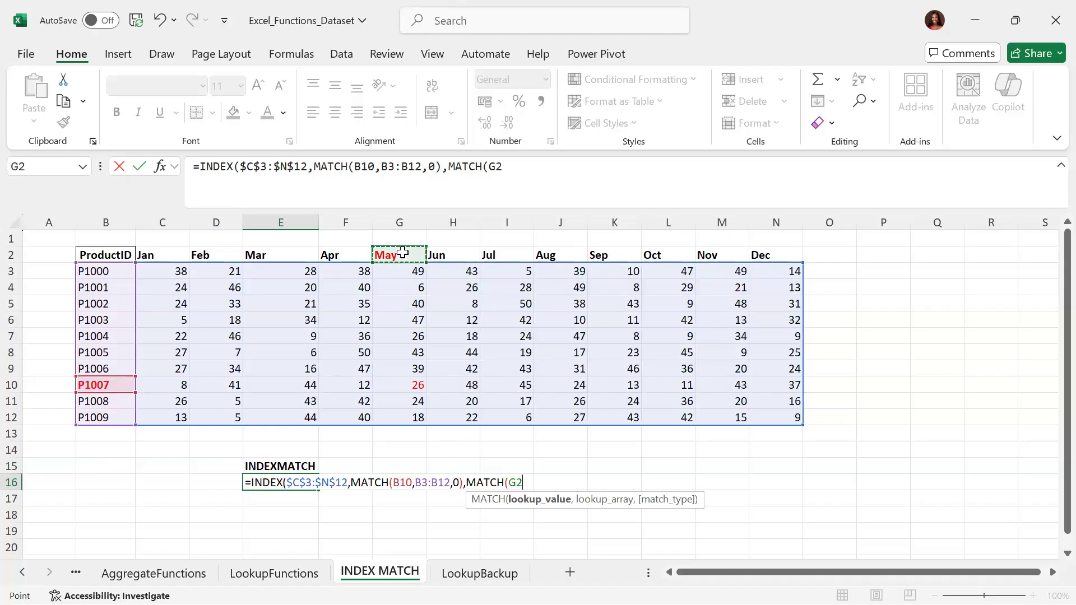
text(,)
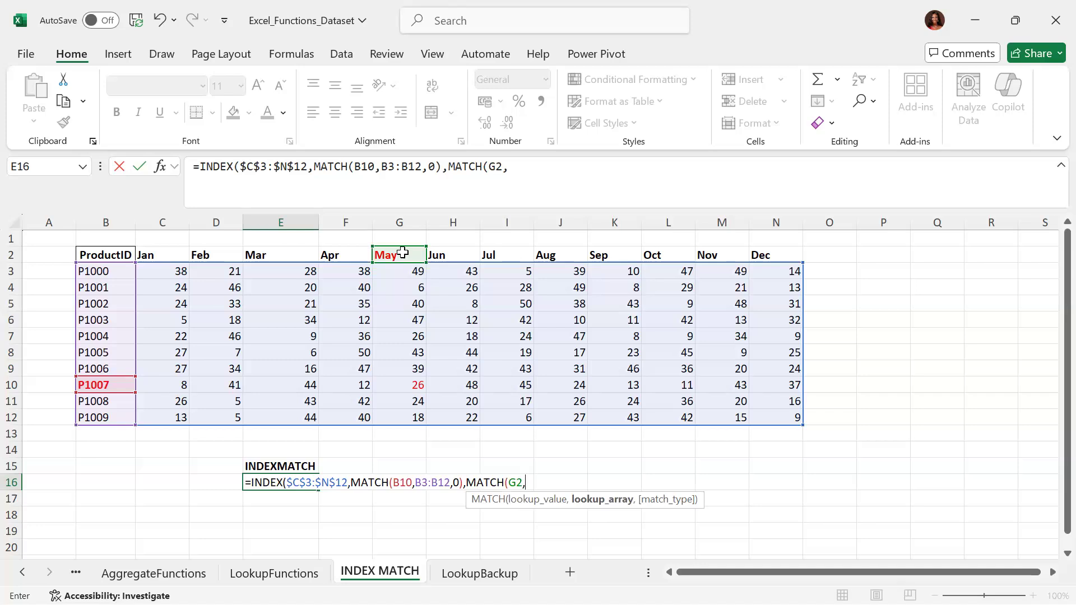
drag(164, 252, 775, 256)
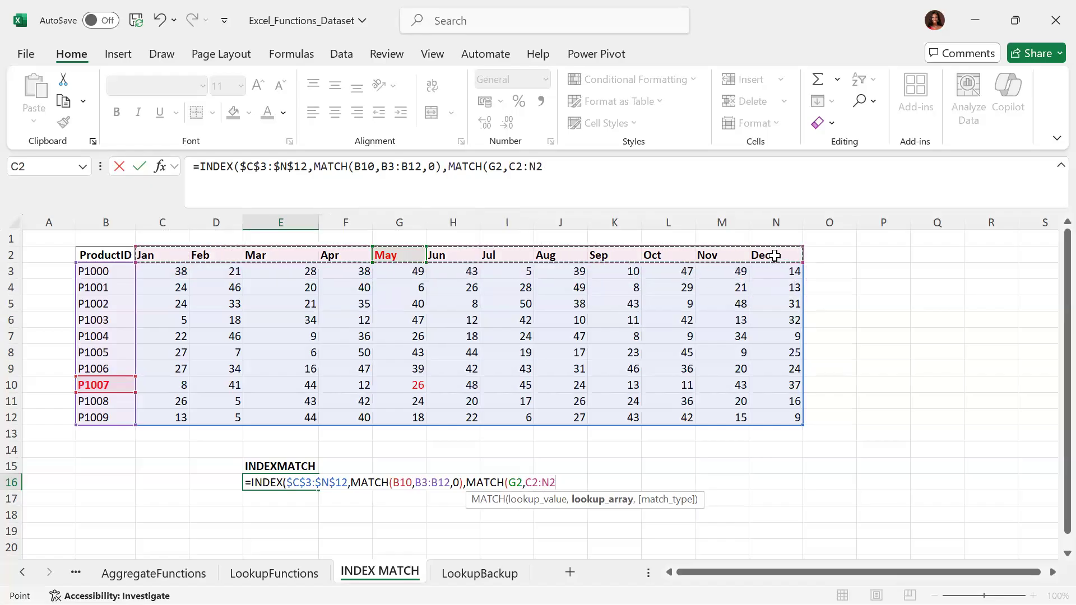
text(,)
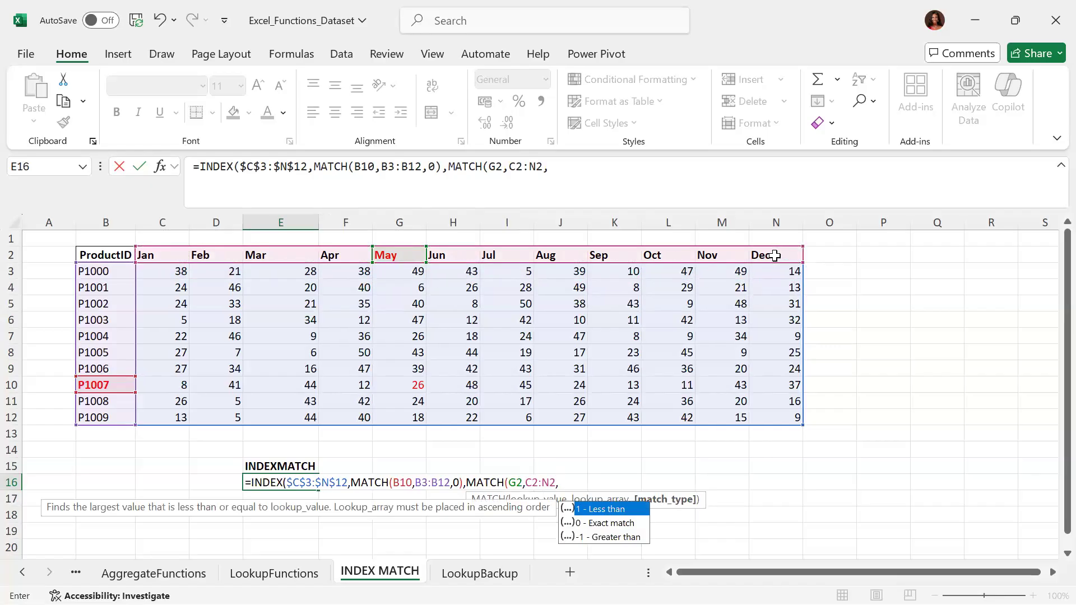
key(Down)
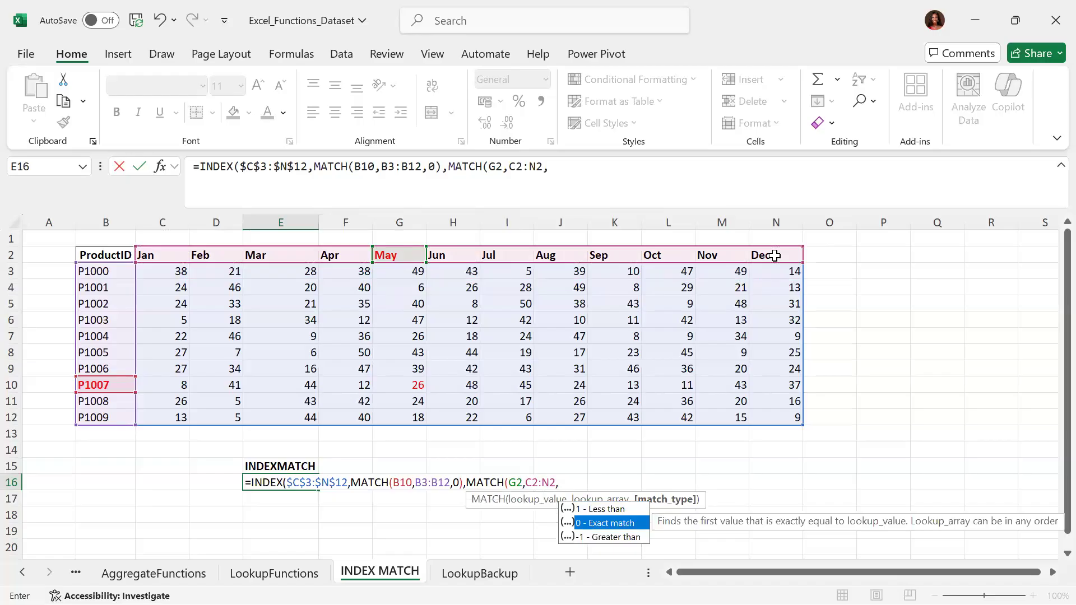
key(Tab)
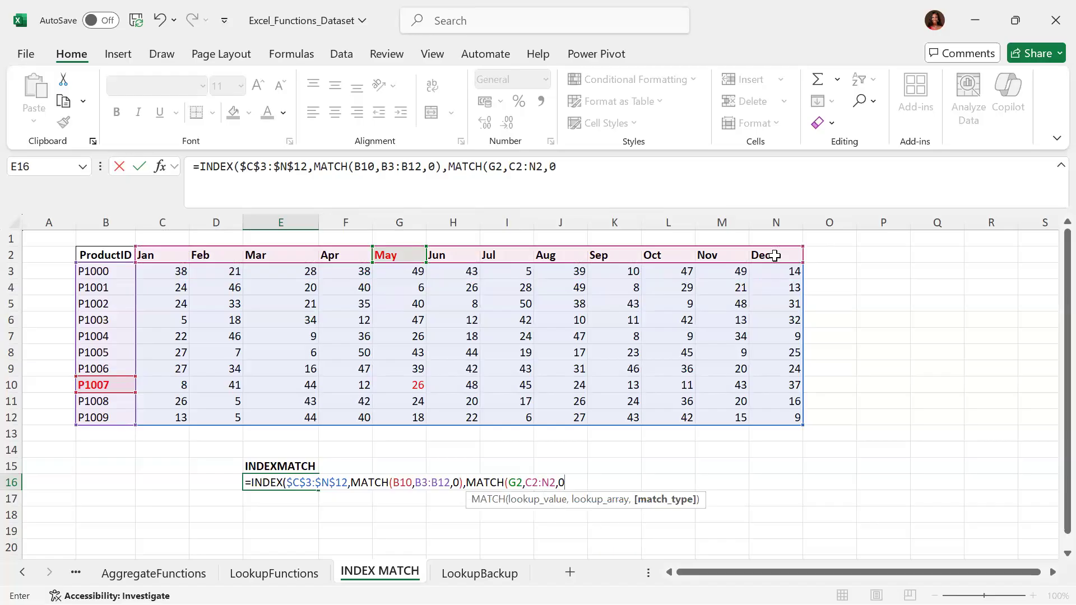
text())
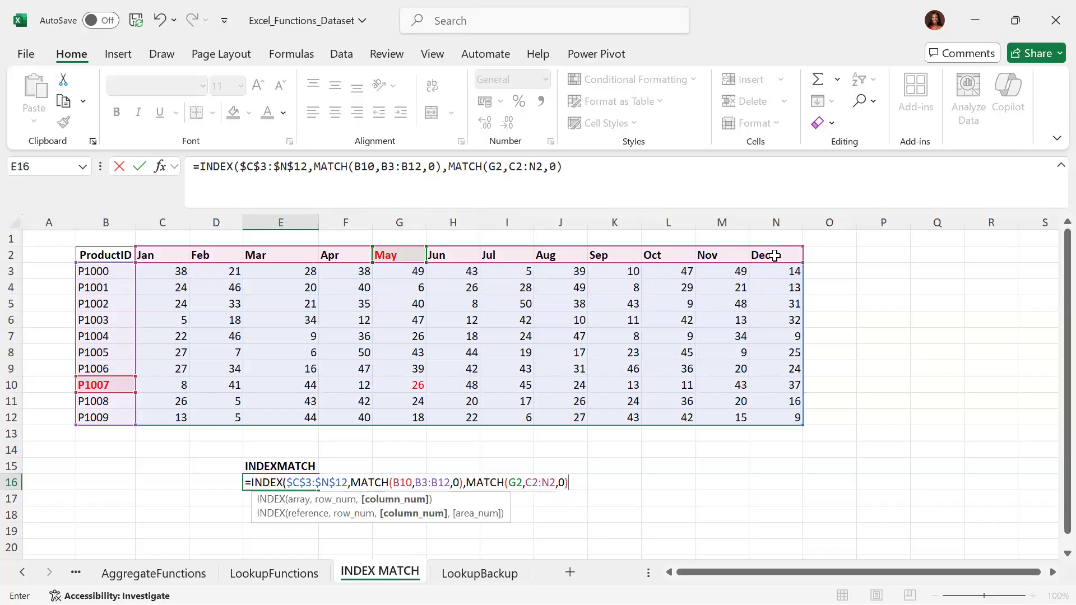
text())
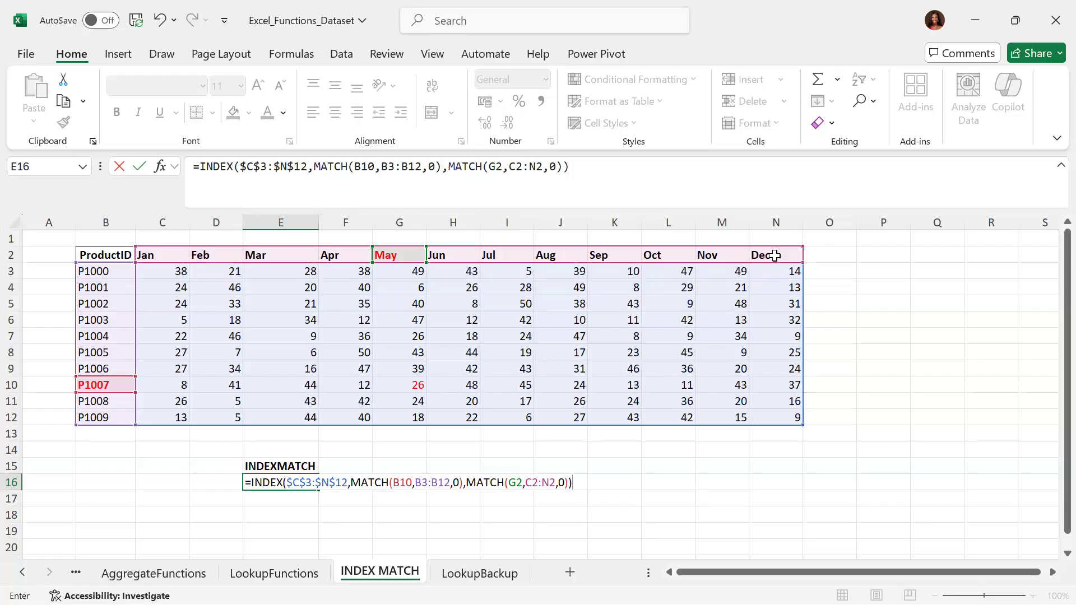
key(Return)
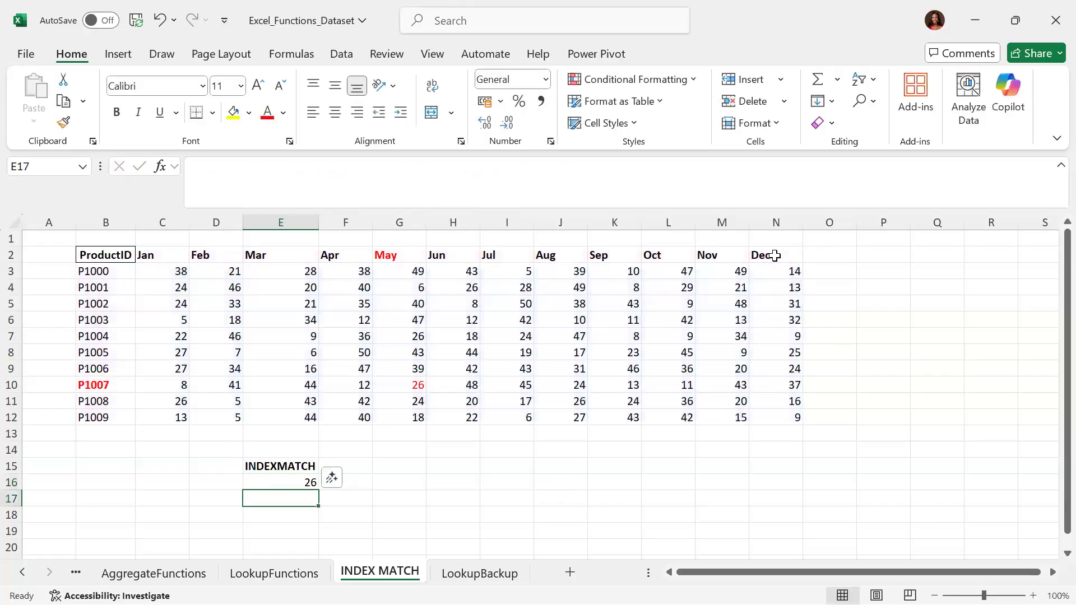
- Compare the result in E16 with product P1007's May value in cell G10
key(Up)
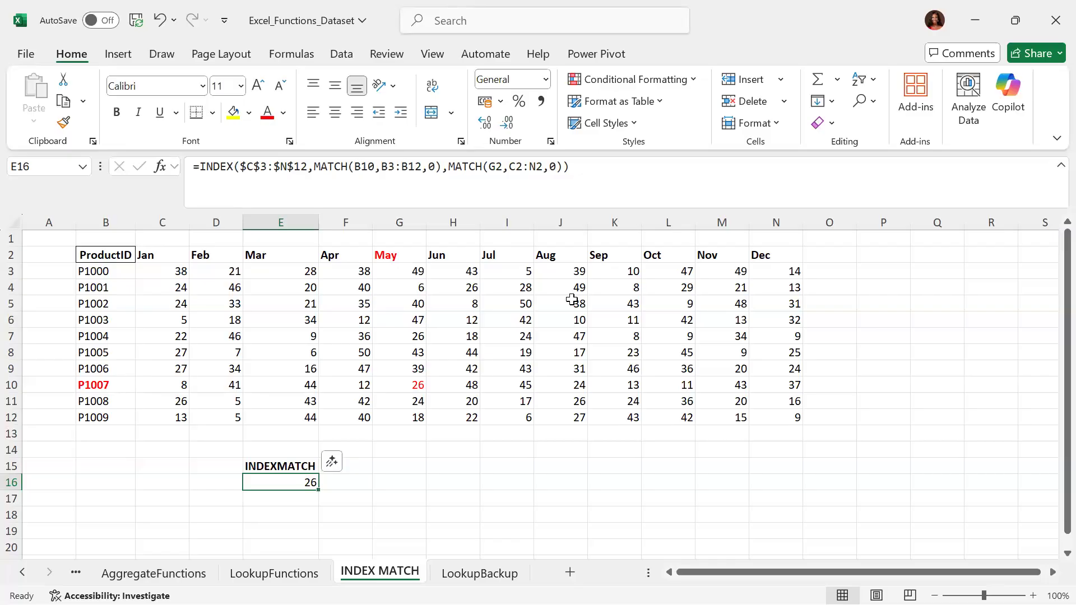
click(459, 318)
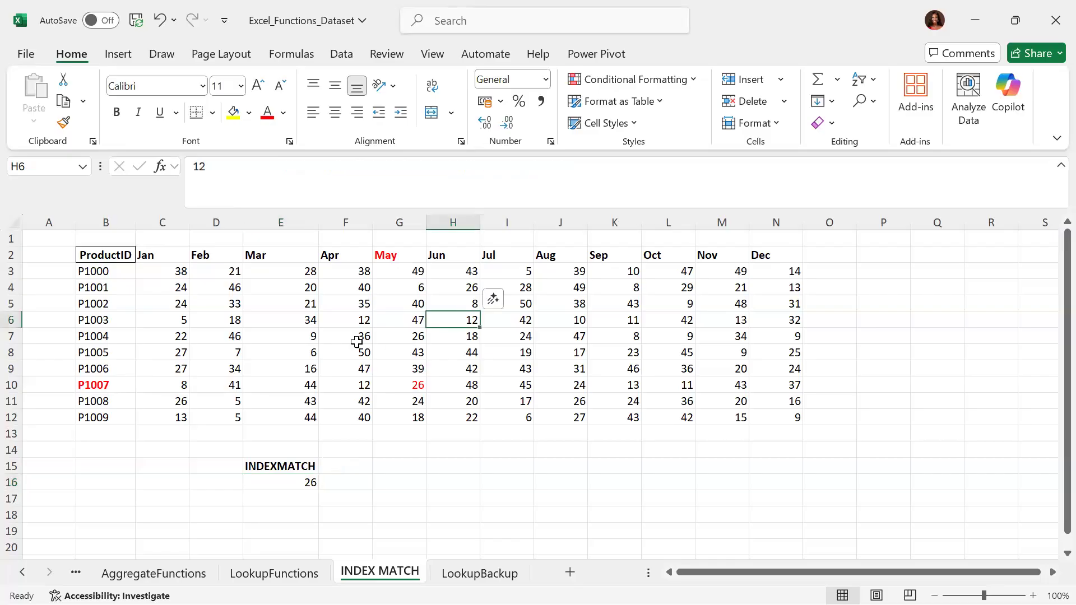
click(342, 351)
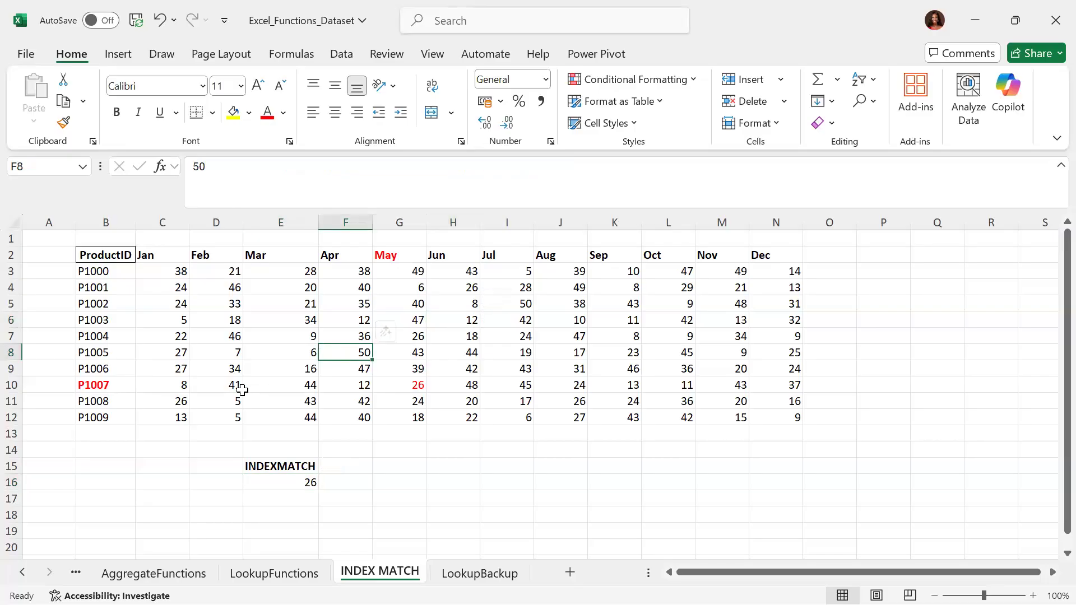
click(275, 381)
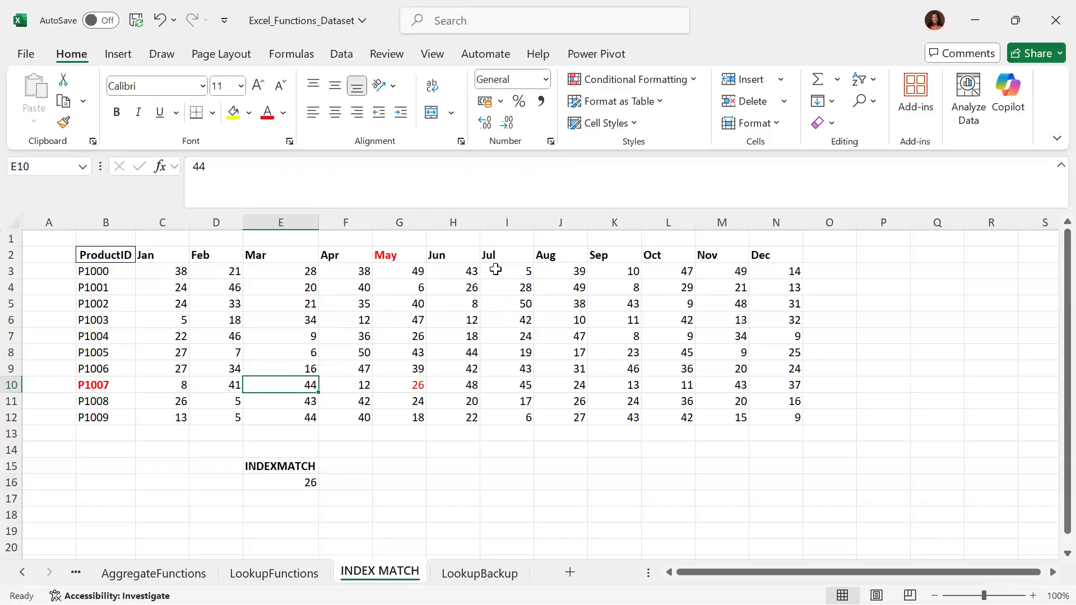
click(413, 384)
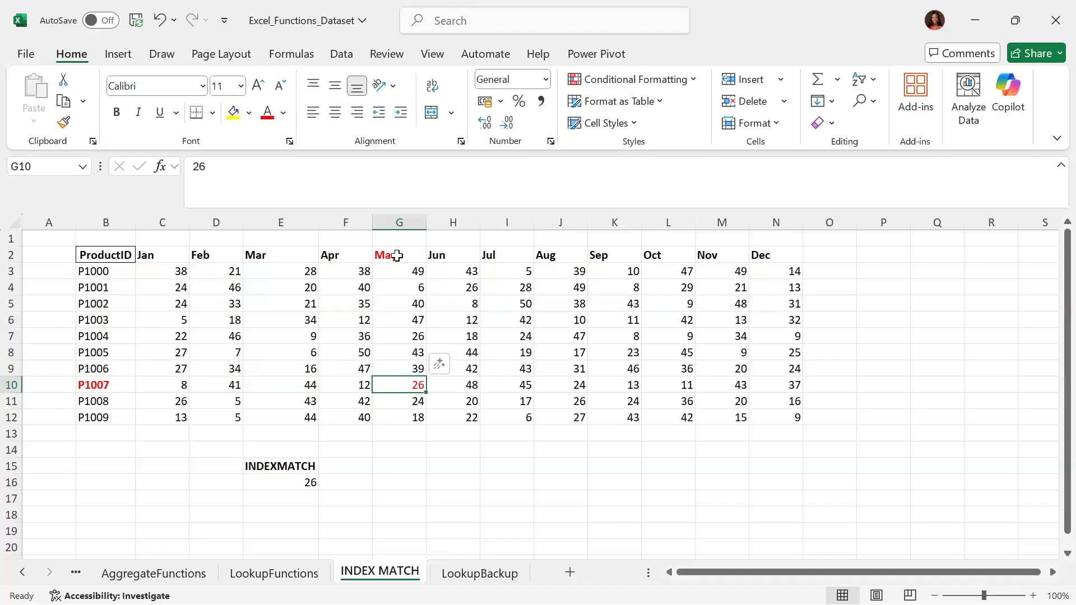
click(286, 483)
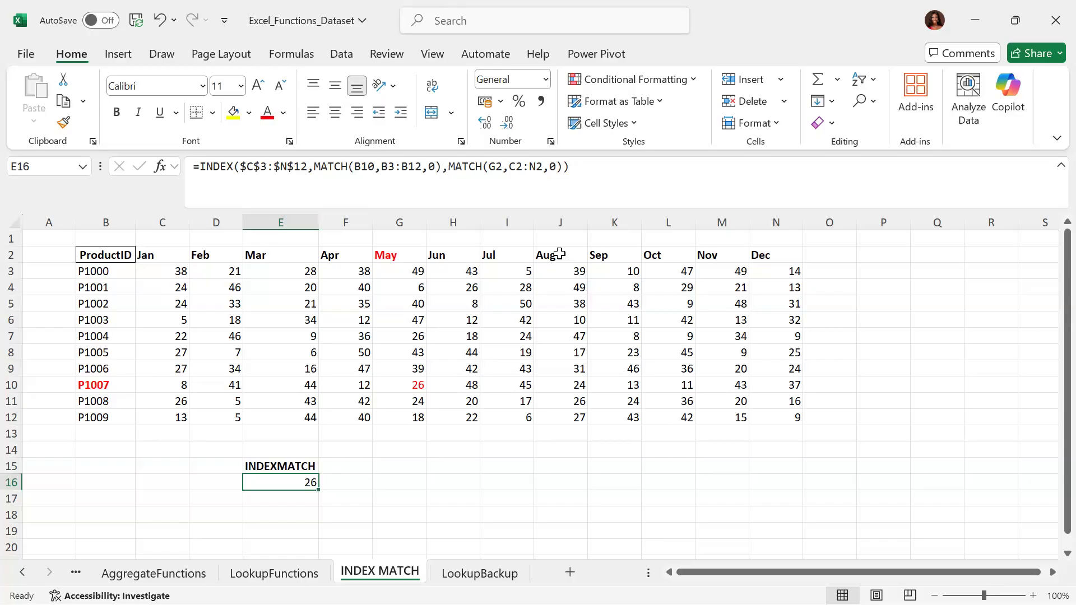
- Examine the row and column number arguments of the INDEX formula in E16, and leave the cell without editing it
click(322, 171)
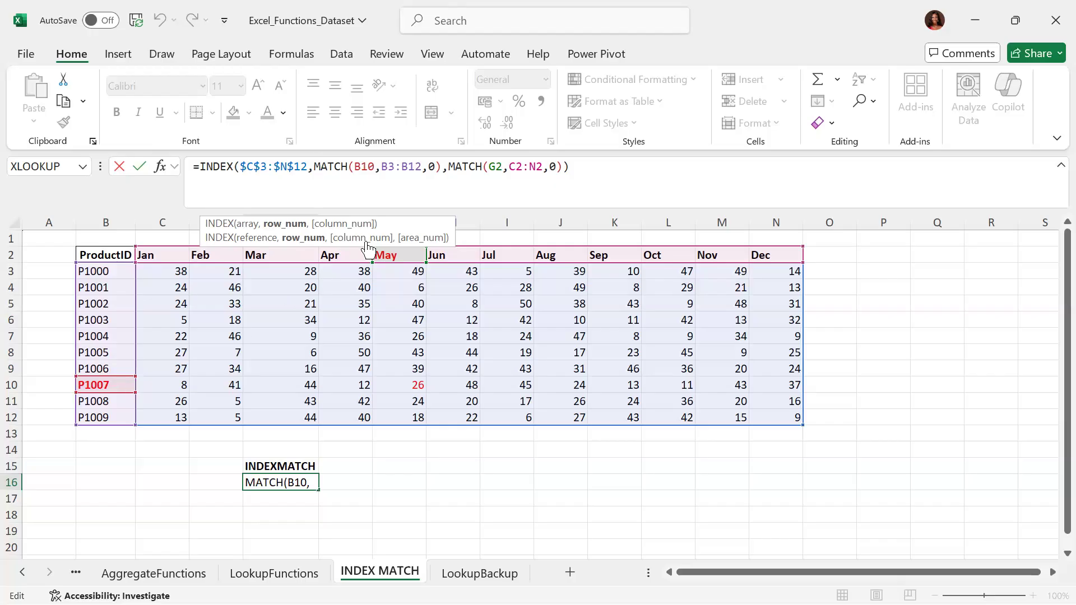
click(349, 224)
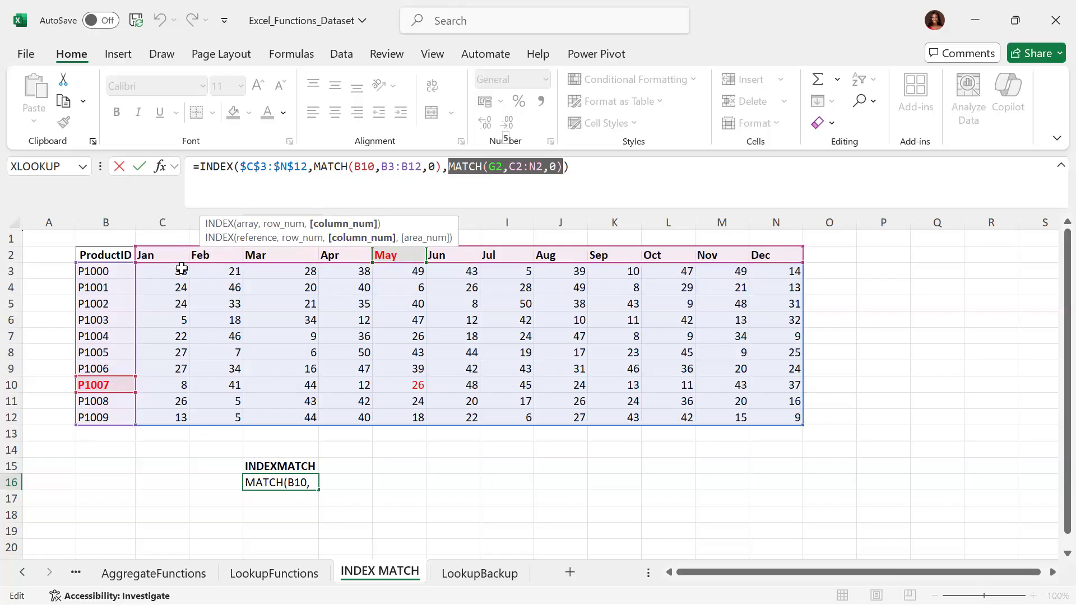
drag(396, 224, 674, 203)
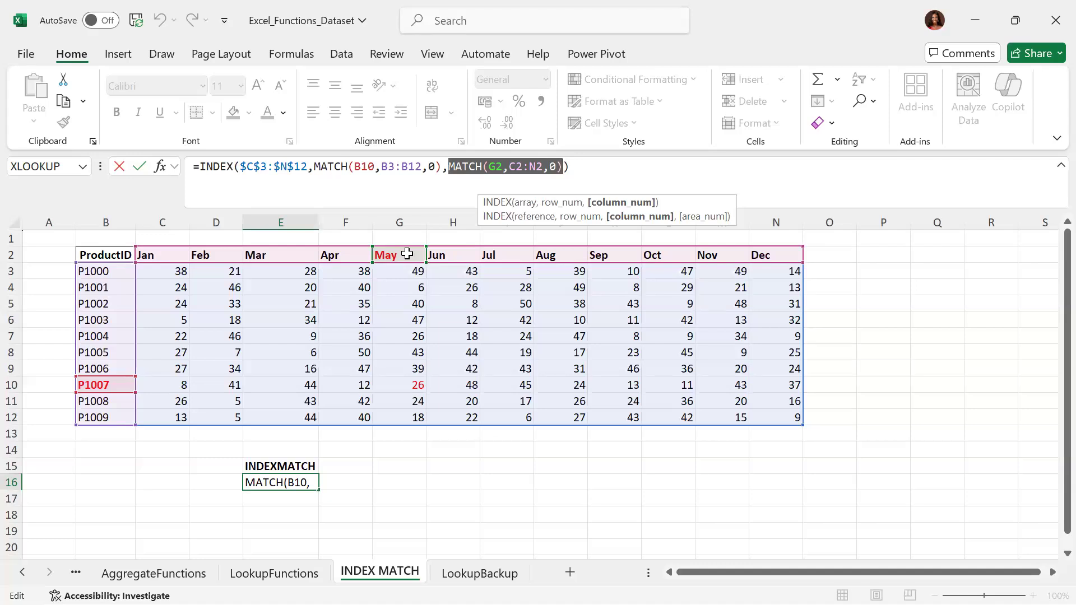
key(Return)
key(Up)
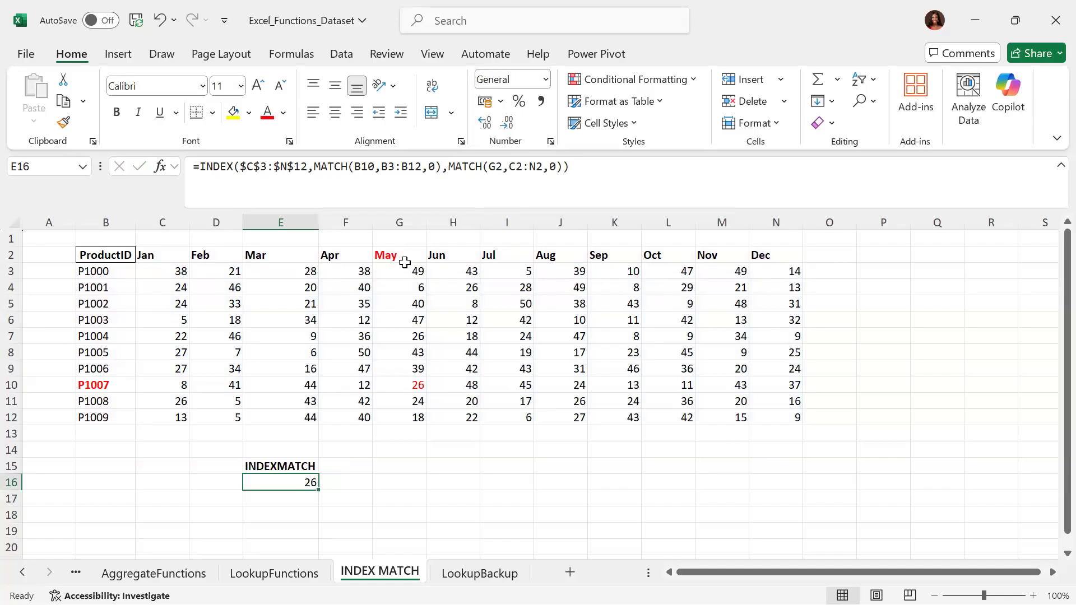
- Replace the formula in E16 with an INDEX of the full table B2:N12, using row 9 and column 6
text(=IN)
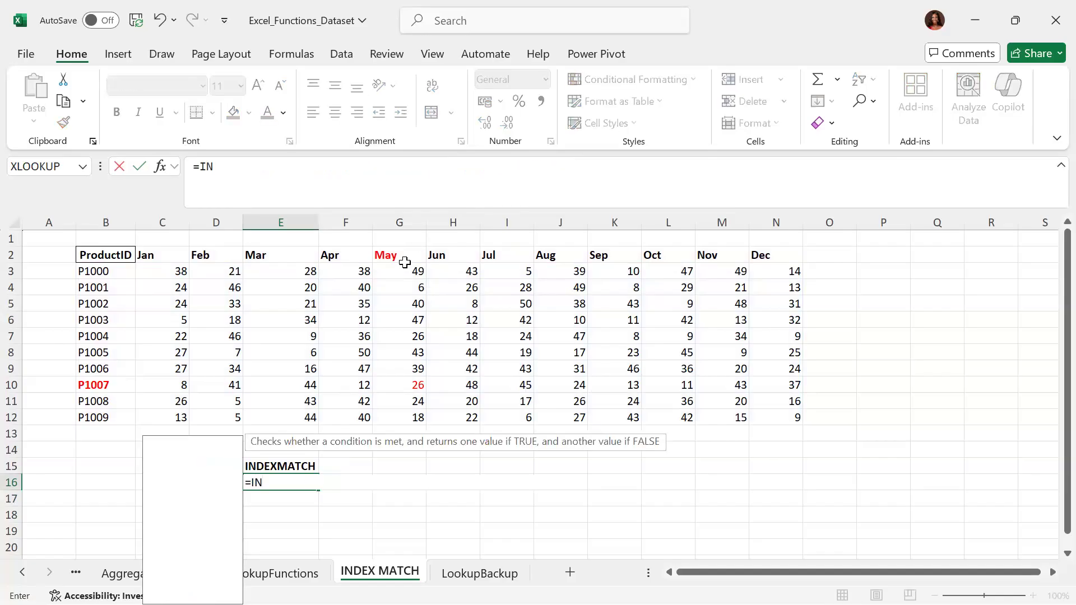
text(DEX)
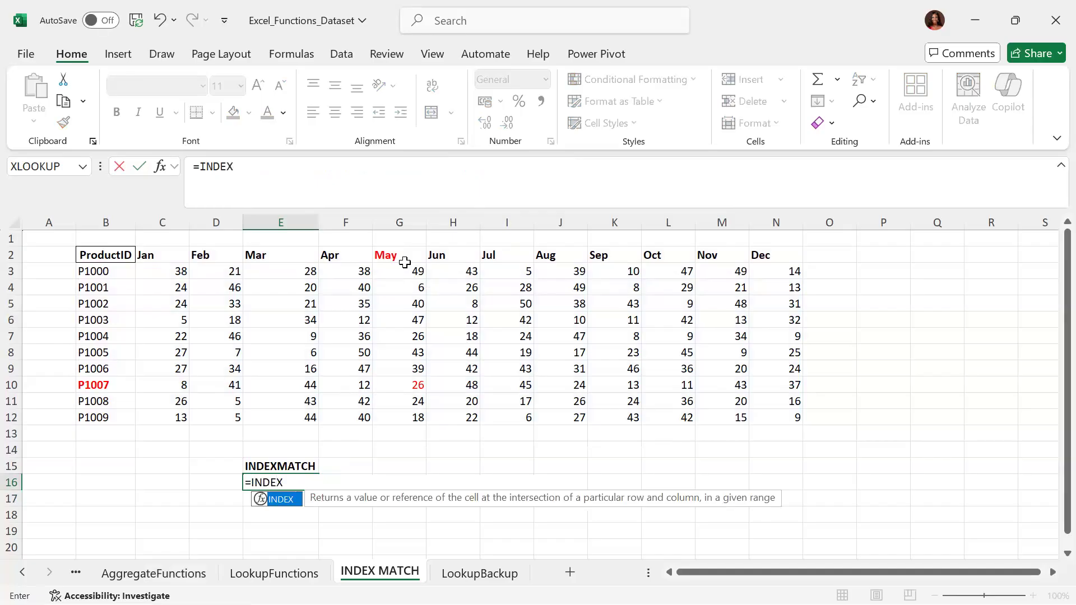
text(()
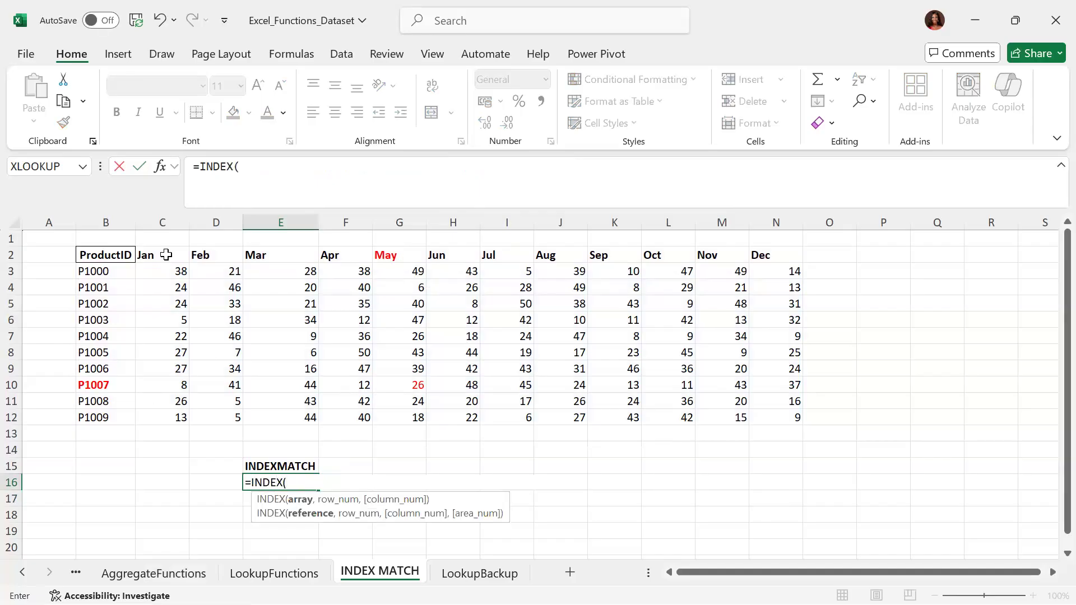
drag(110, 255, 779, 417)
text(,)
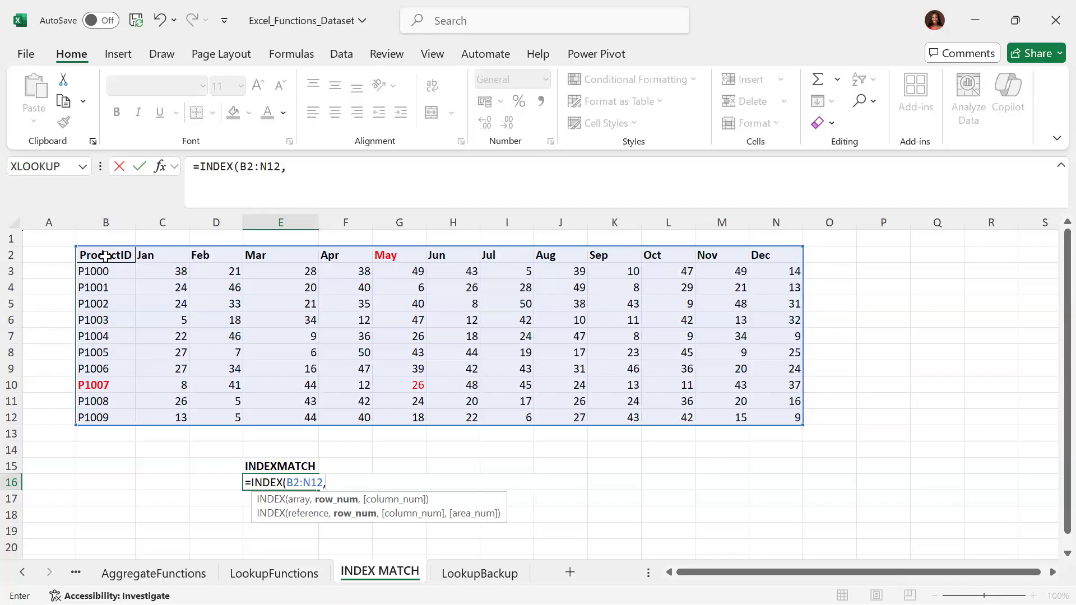
text(9,)
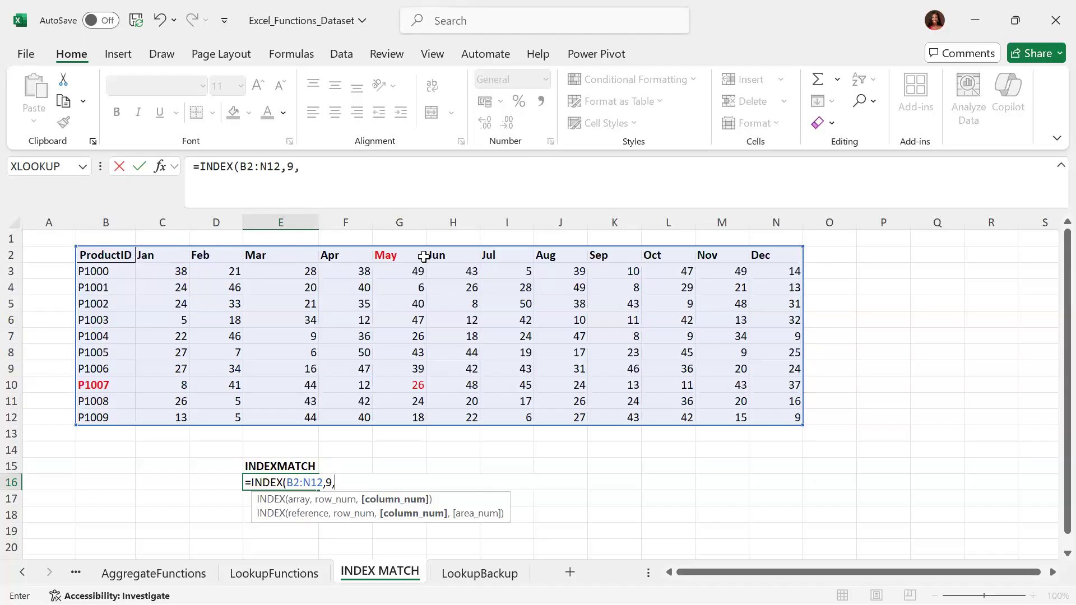
text(6))
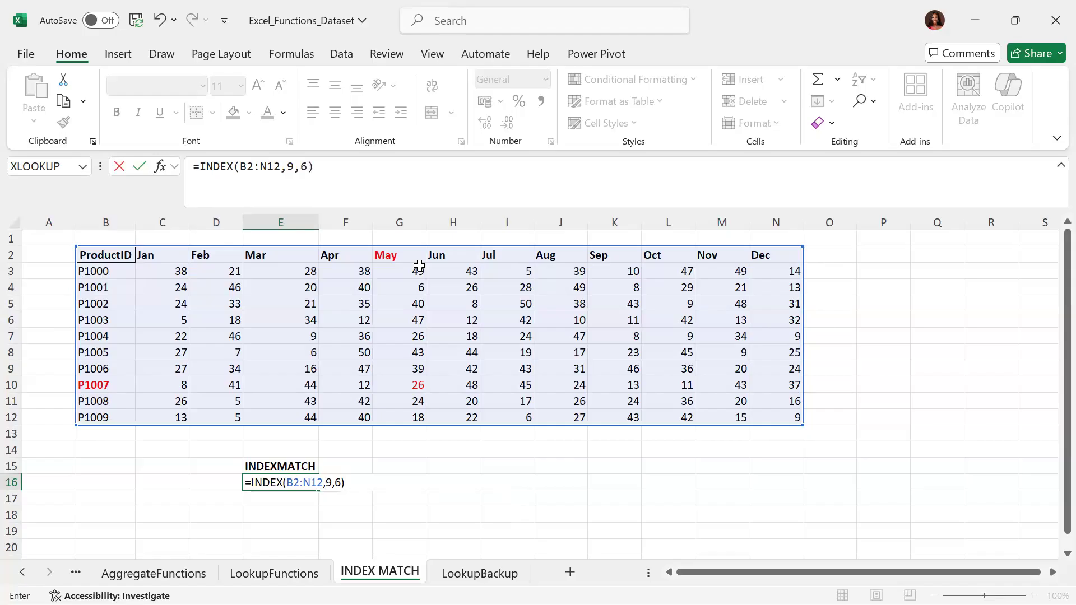
key(Return)
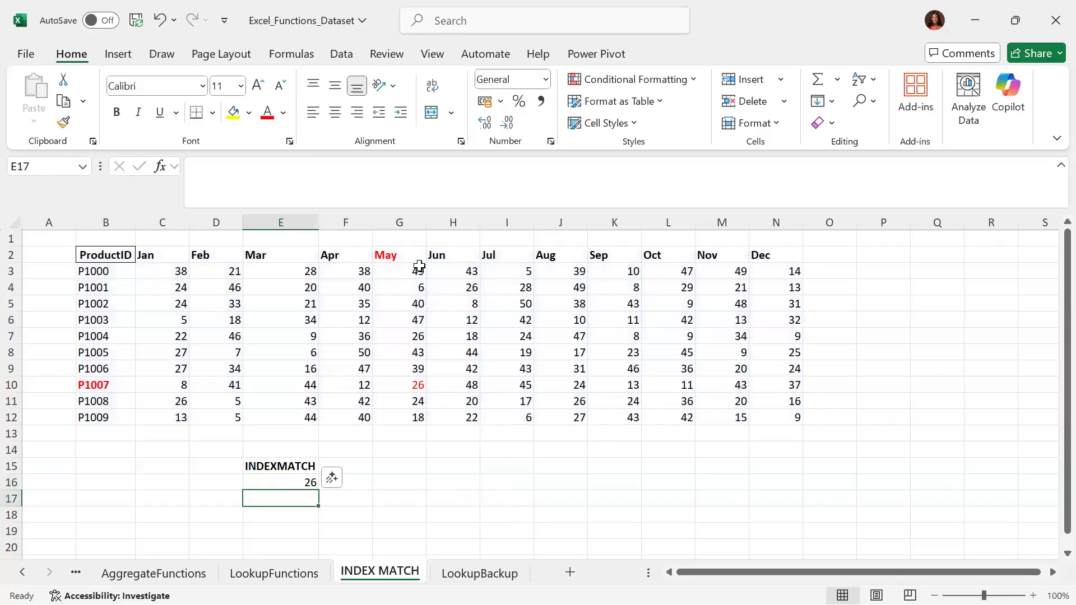
- Start a new INDEX formula in E16 with the full table including headers, B2:N12, as the array
key(Up)
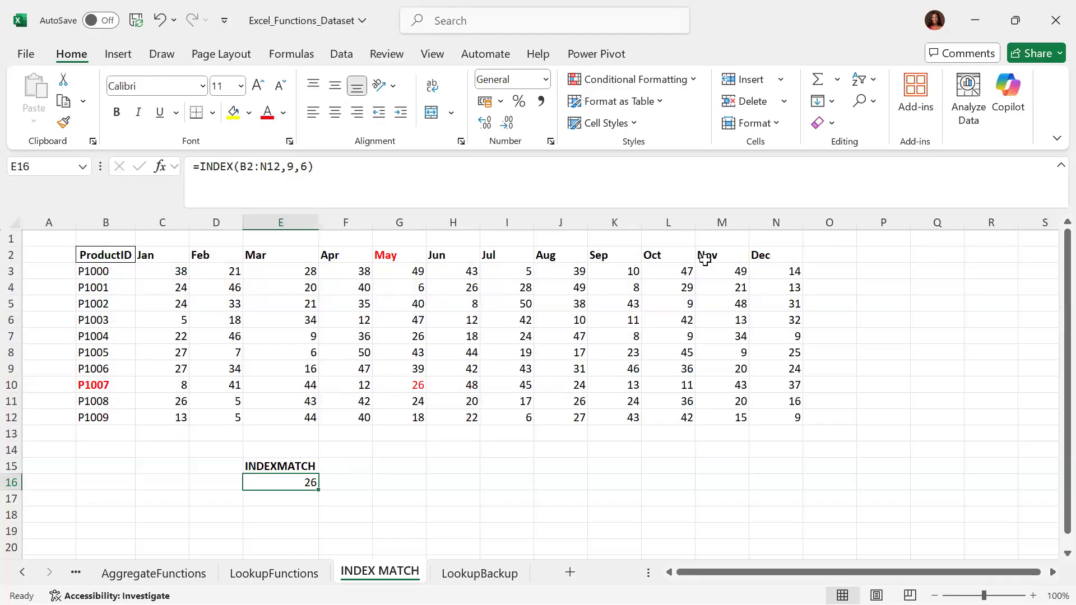
text(=INDEX()
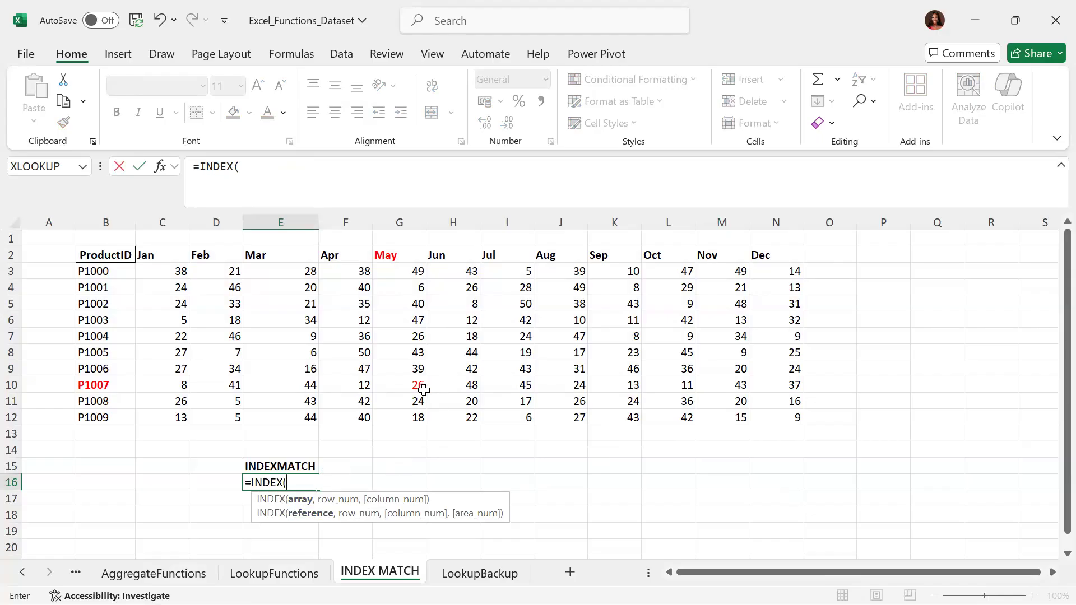
click(161, 268)
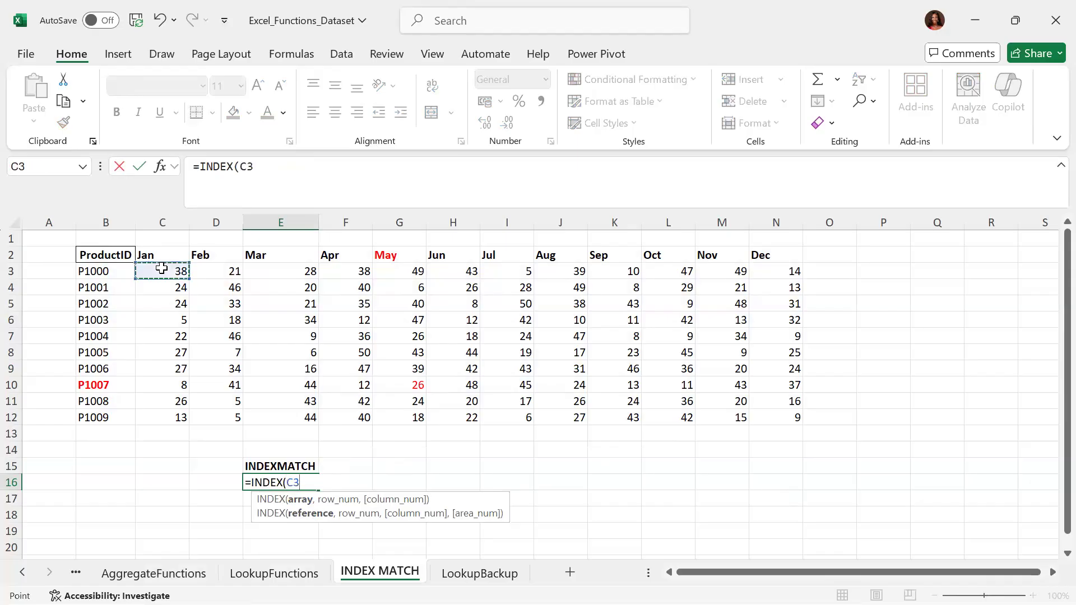
click(124, 255)
drag(124, 255, 776, 418)
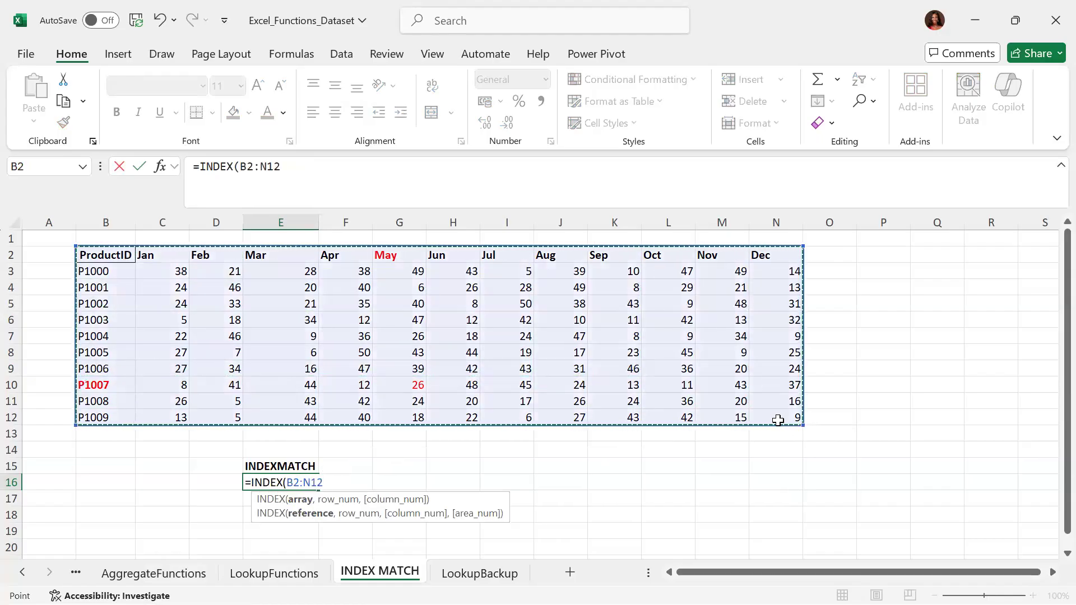
text(,)
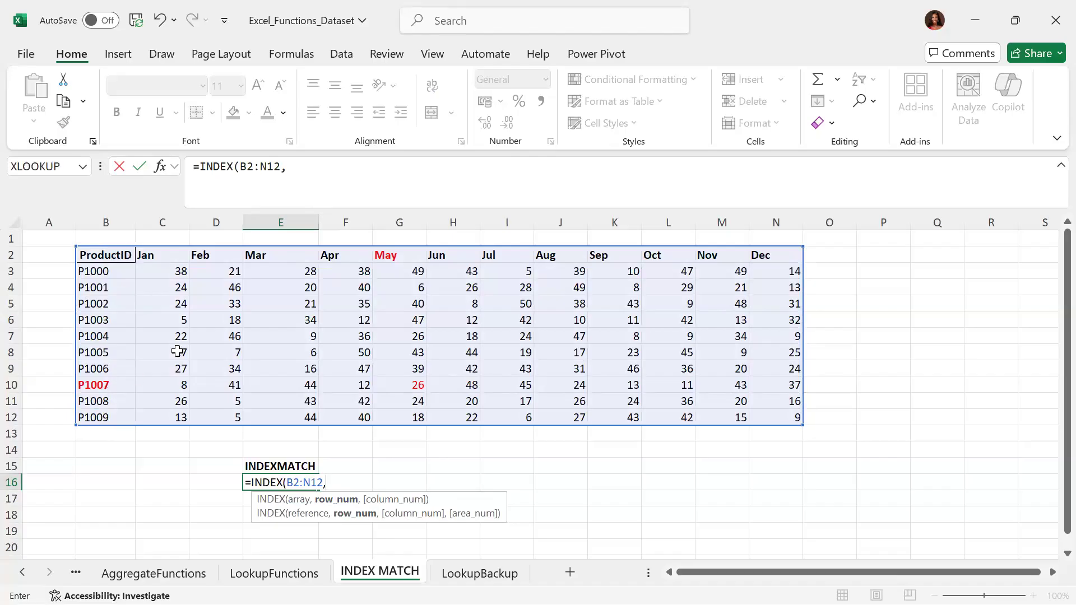
- Supply the row number with an exact-match MATCH of product ID cell B10 in B2:B12
text(MATCH)
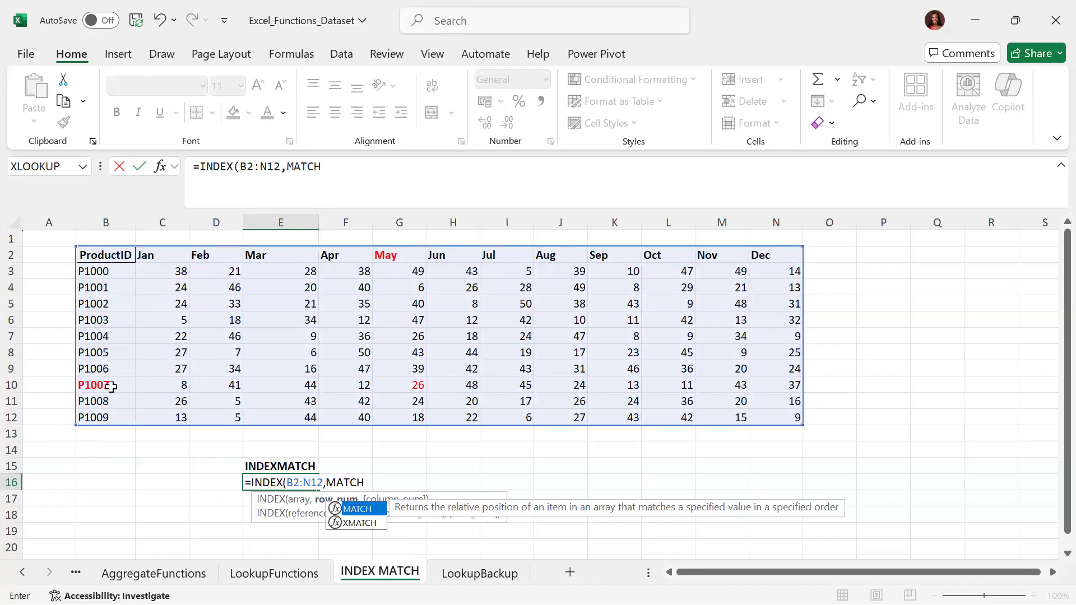
text(()
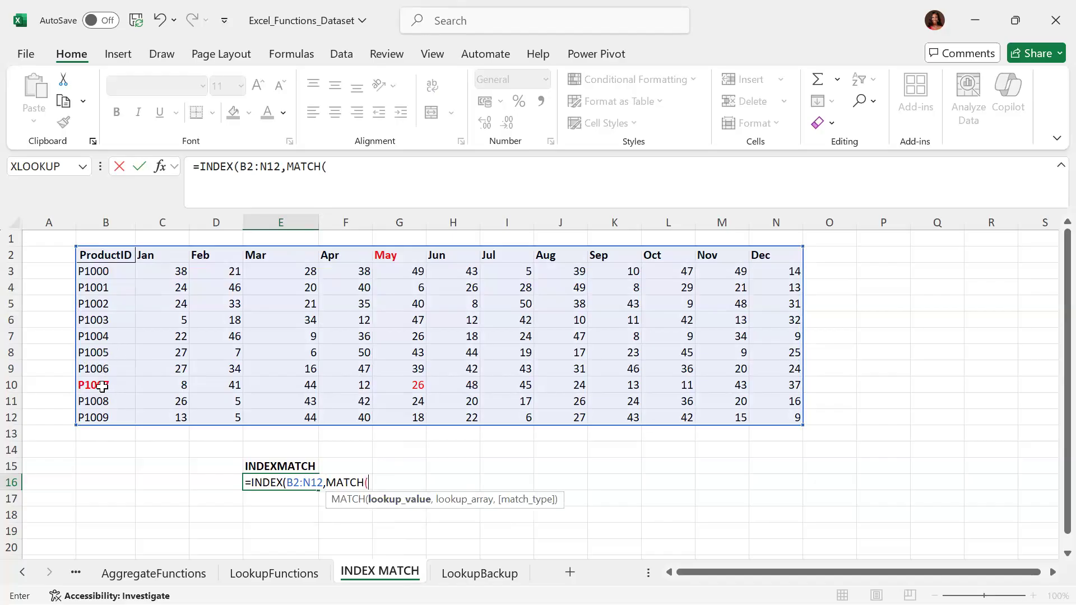
click(102, 387)
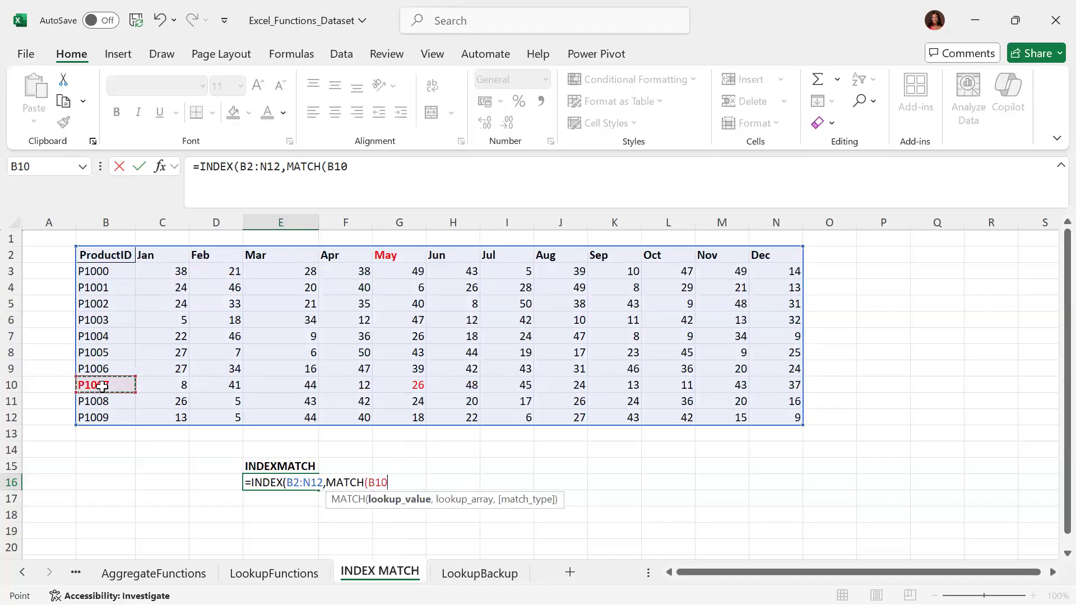
text(,)
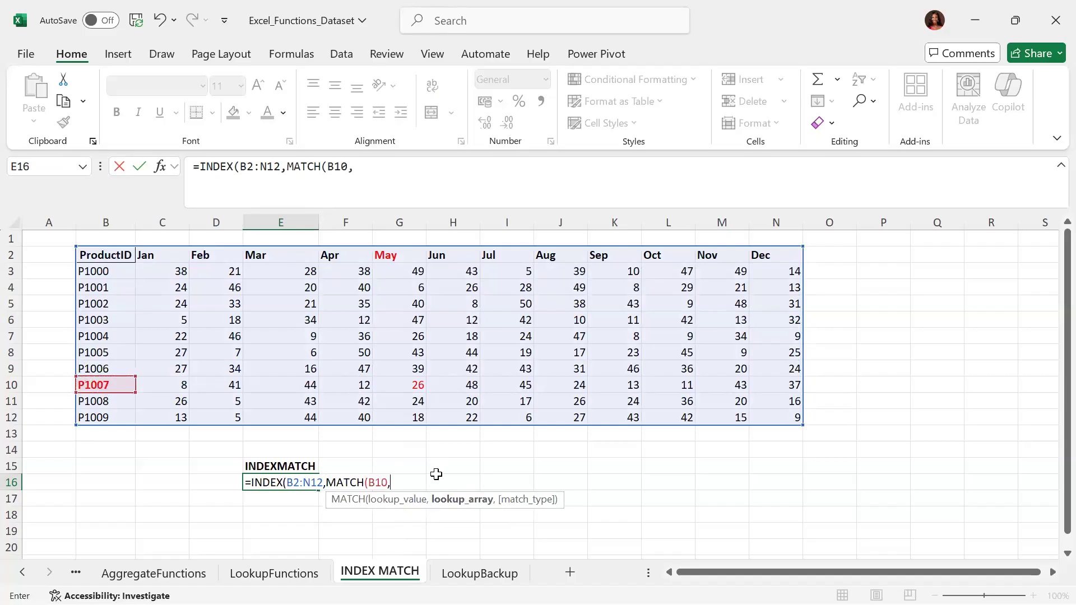
click(104, 252)
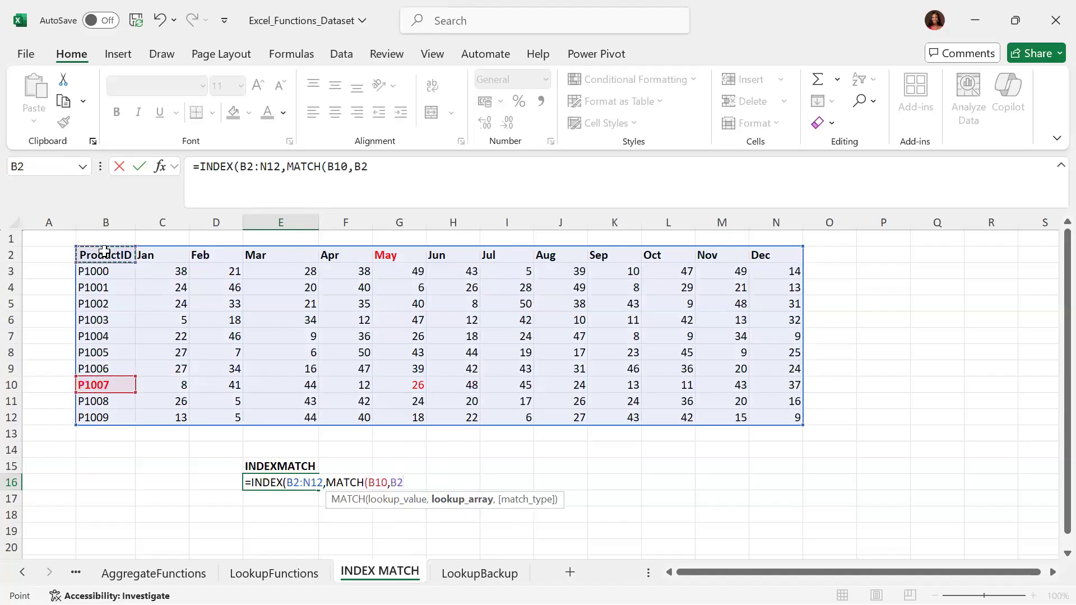
drag(105, 252, 88, 418)
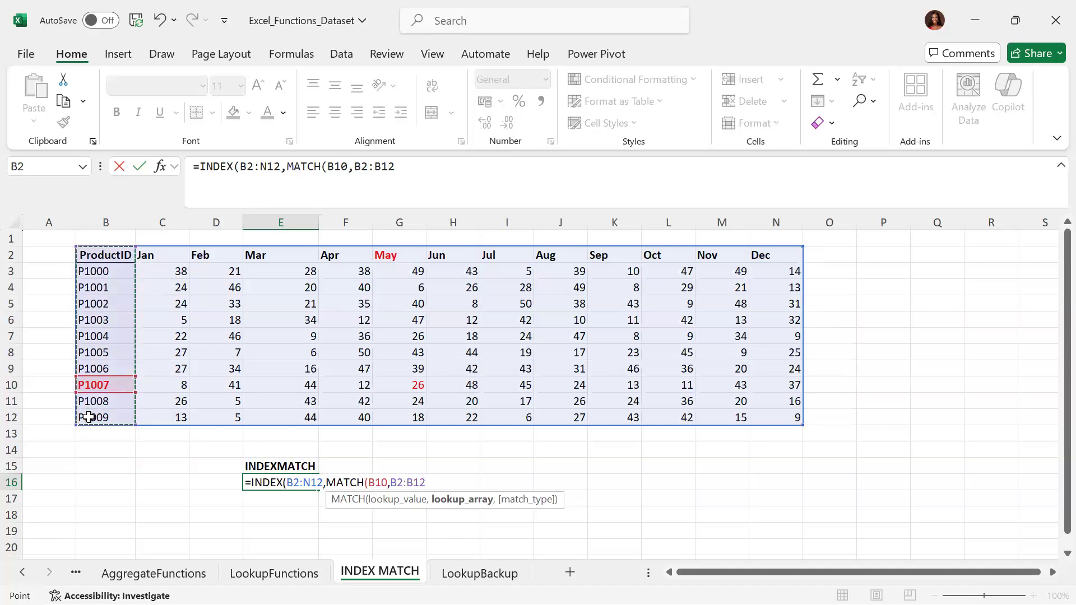
text(,)
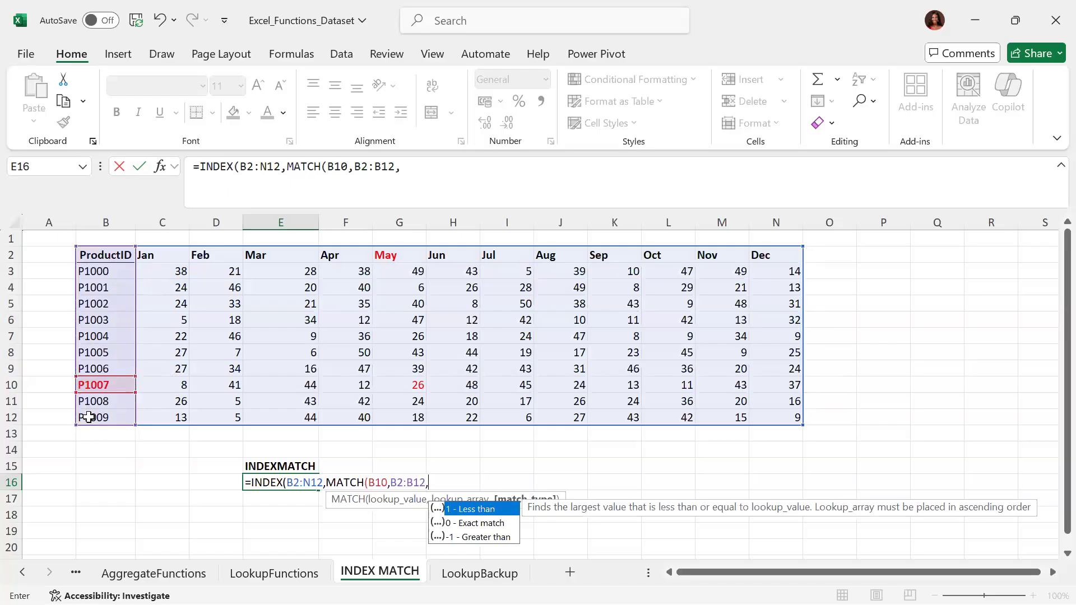
key(Down)
key(Tab)
text())
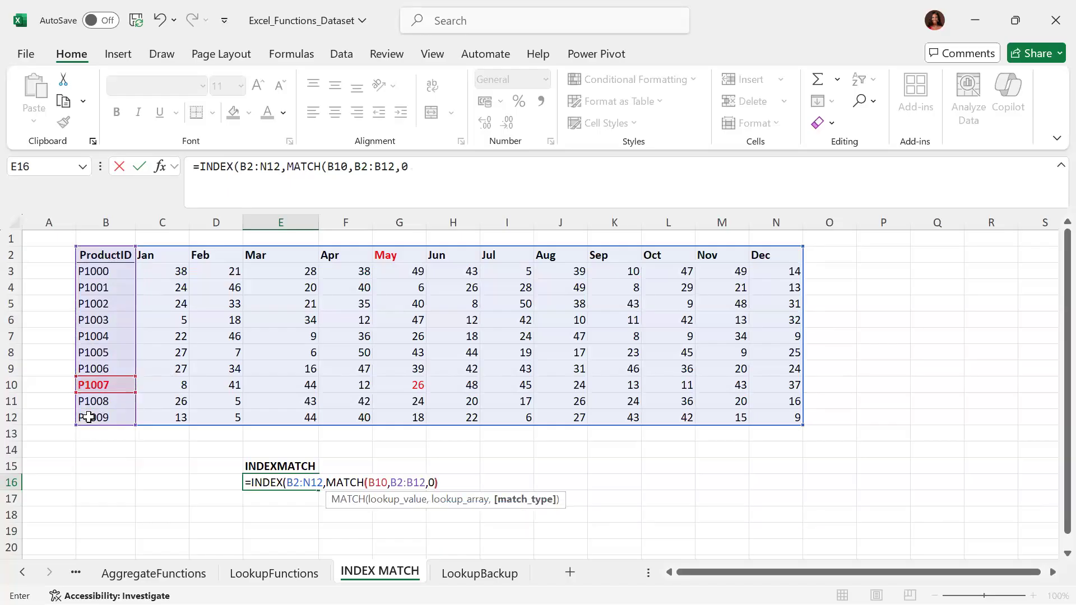
text(,)
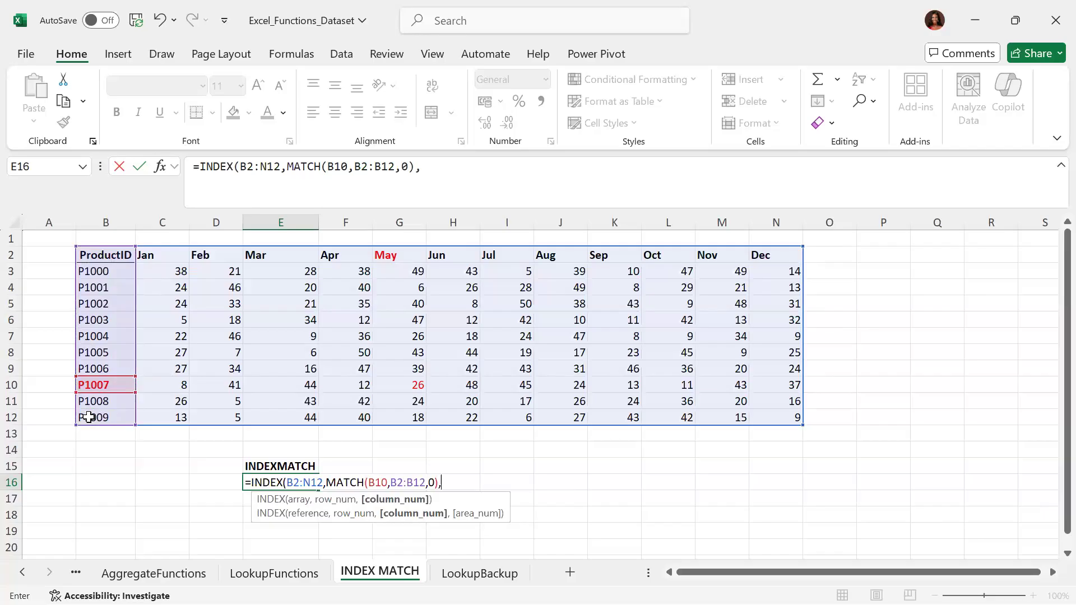
- Complete the E16 formula with an exact-match MATCH of G2 in C2:N2 as column number, and compare its result with cell F10
text(MATCH()
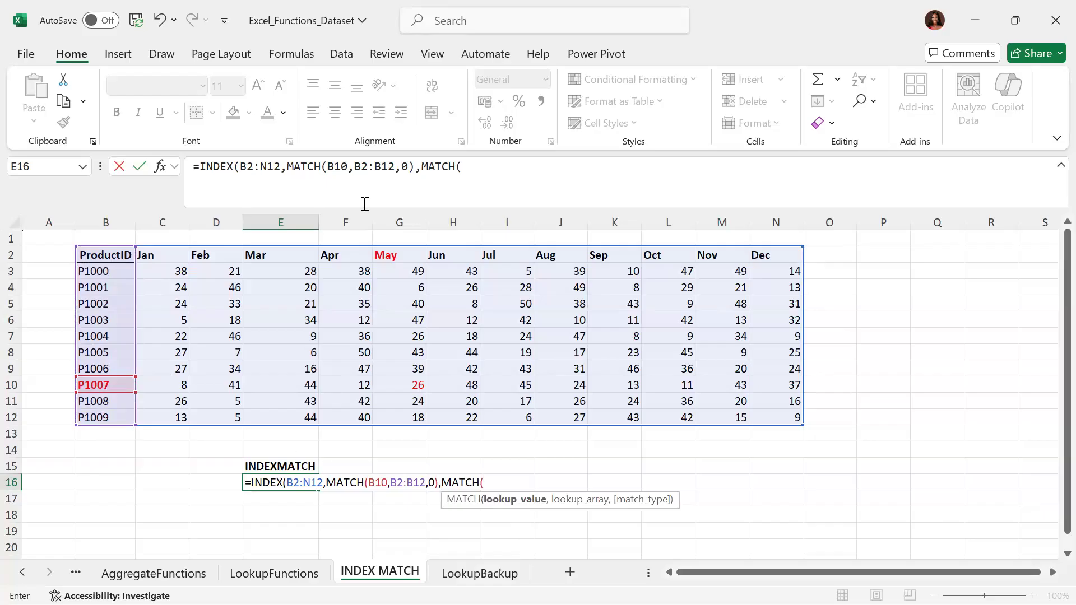
click(395, 253)
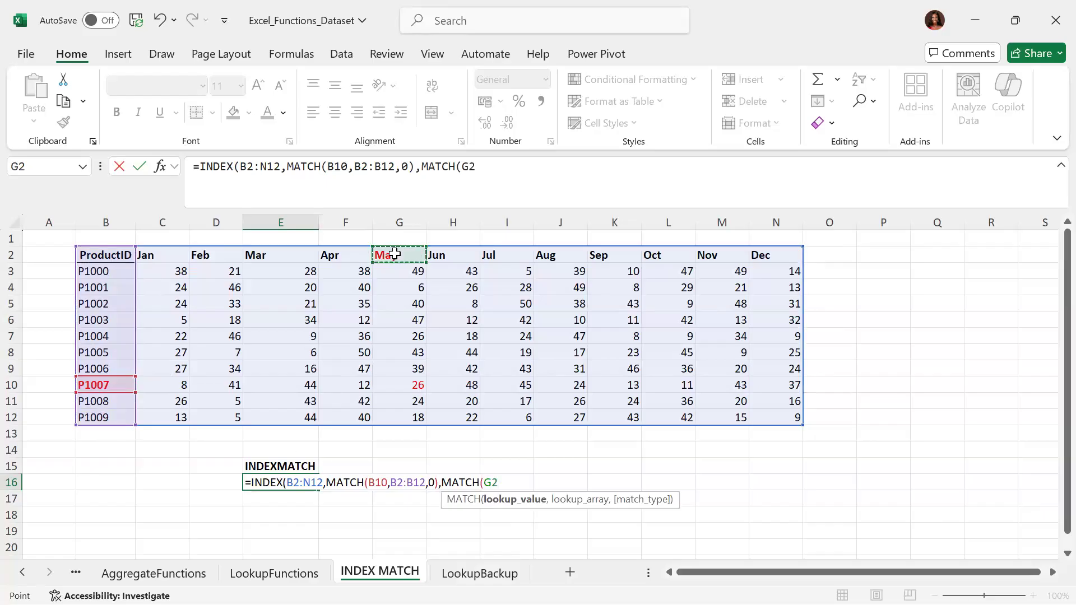
text(,)
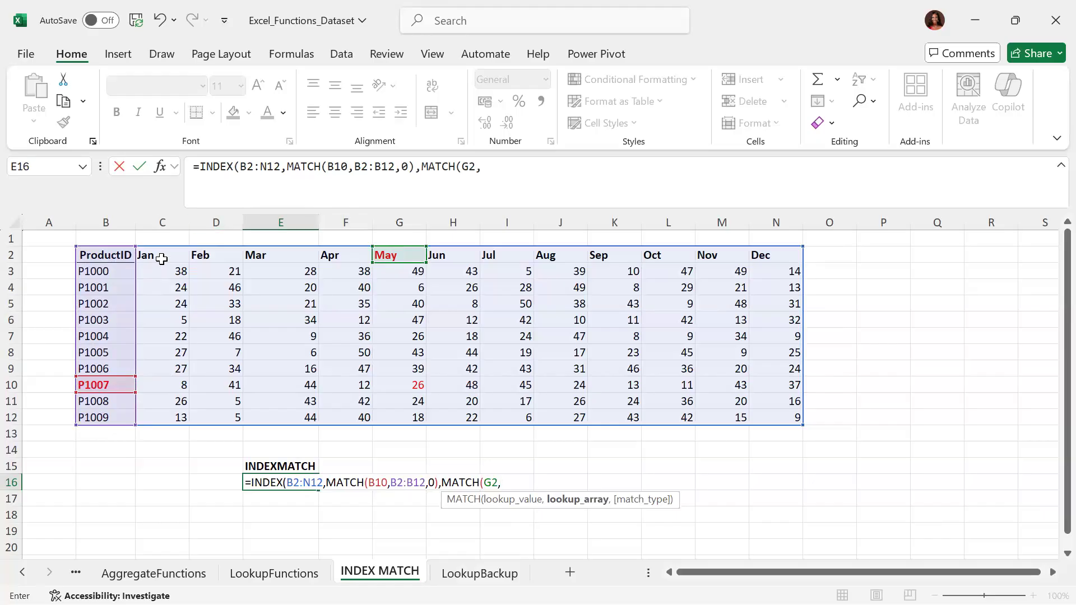
drag(162, 255, 776, 262)
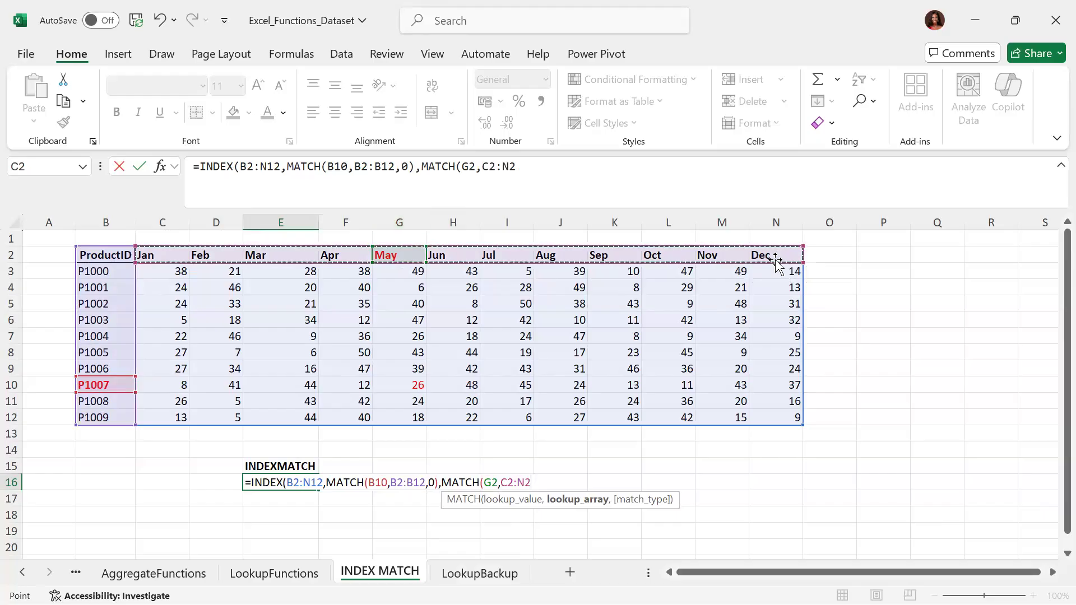
text(,)
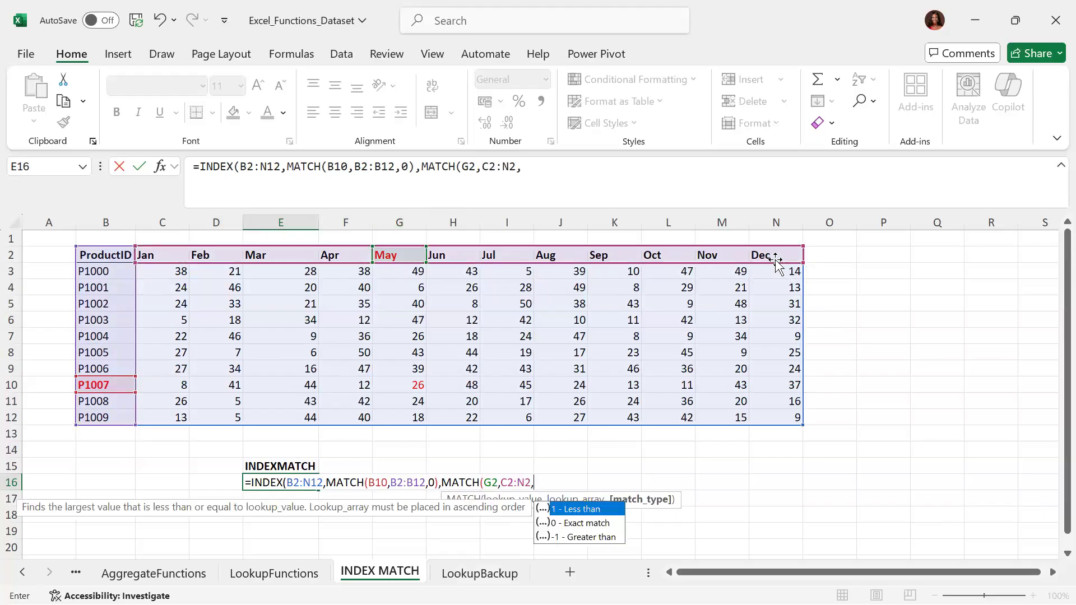
key(Down)
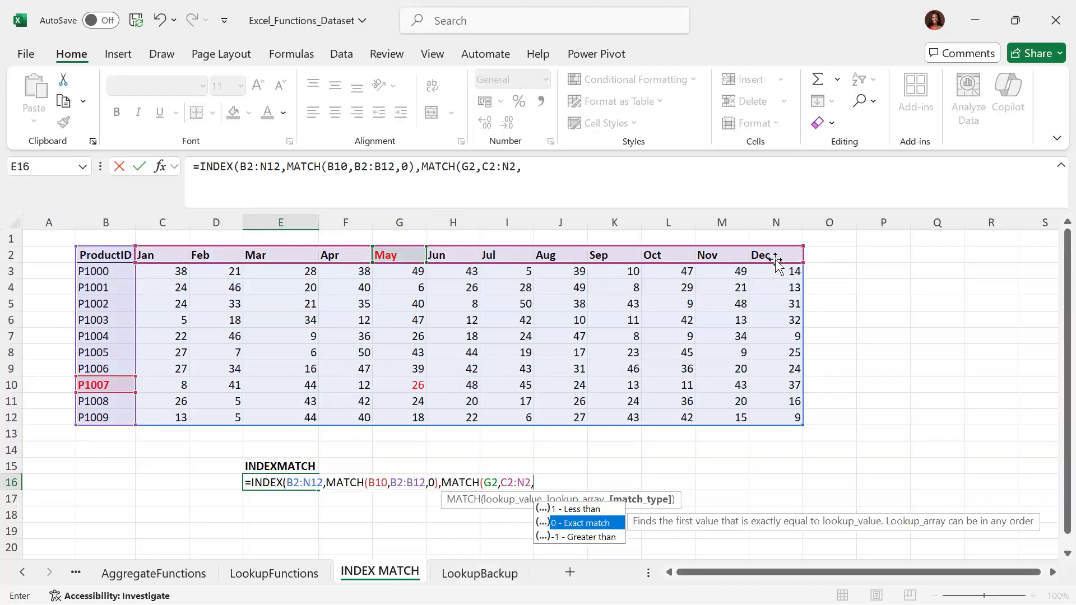
key(Tab)
text()))
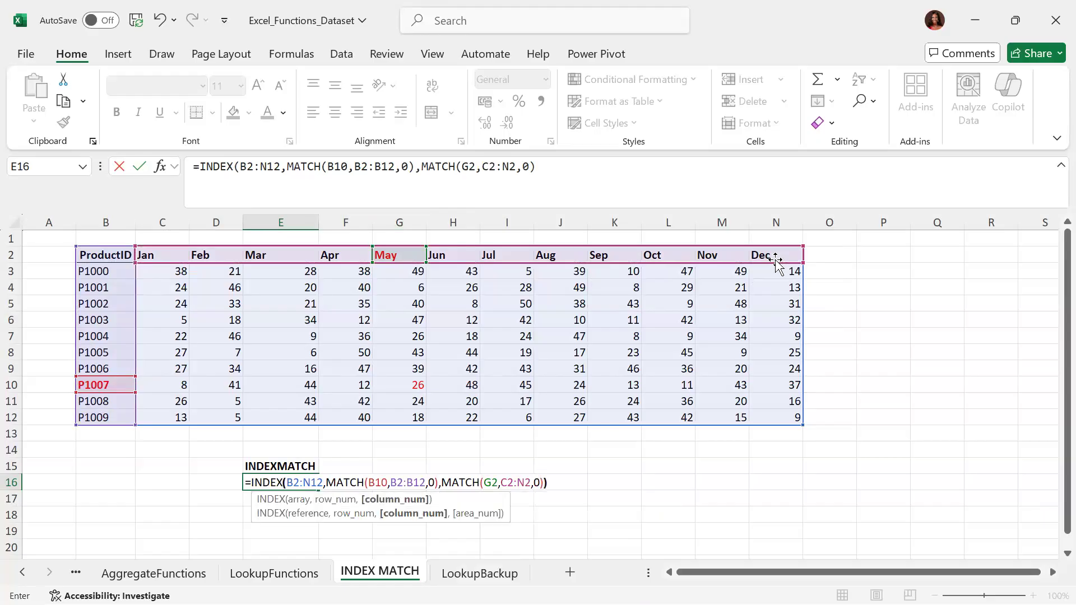
key(Return)
key(Up)
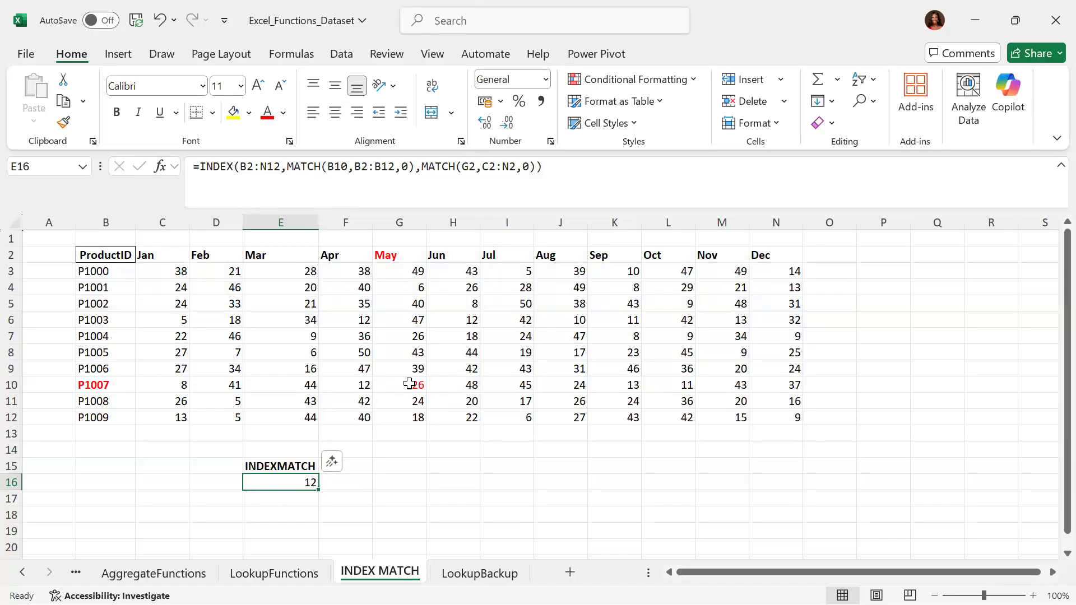
click(353, 390)
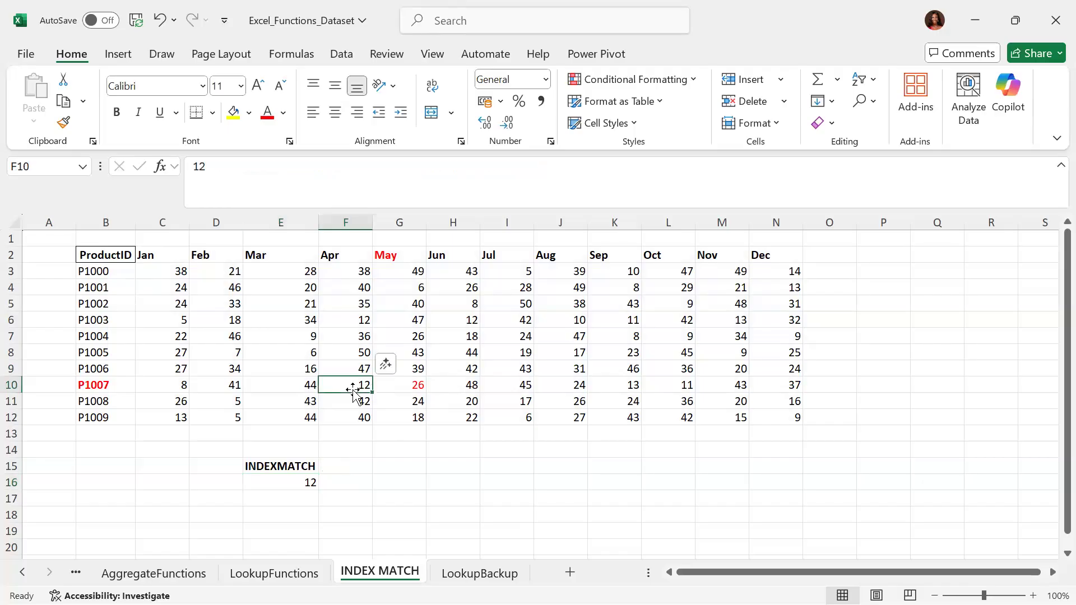
- Rewrite the formula in E16 as an INDEX whose array is only the values C3:N12, without headers or product IDs
click(286, 479)
text(=INDEX()
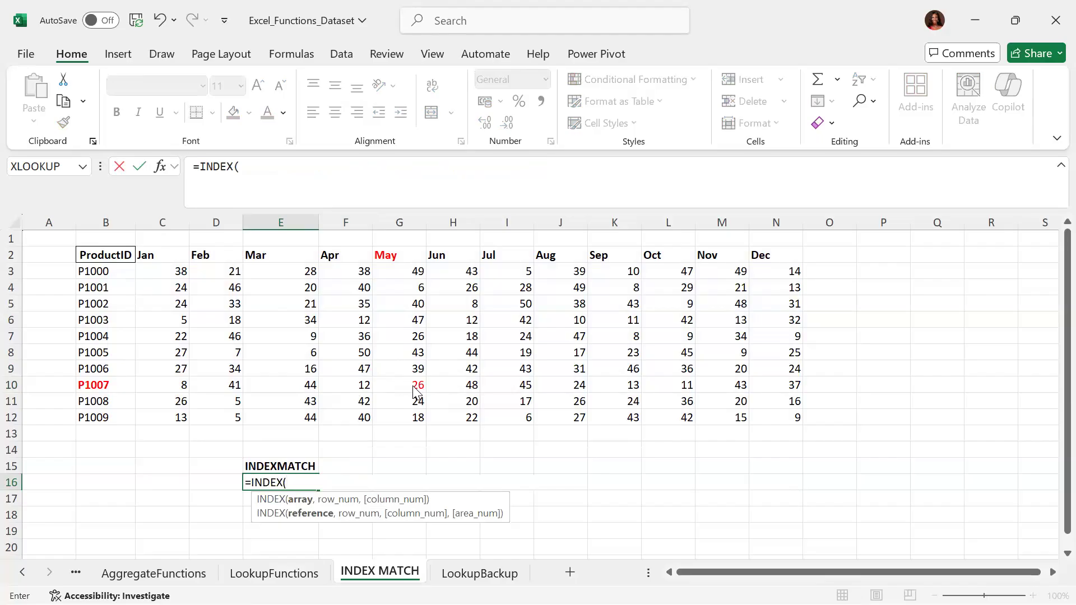
drag(173, 279, 786, 427)
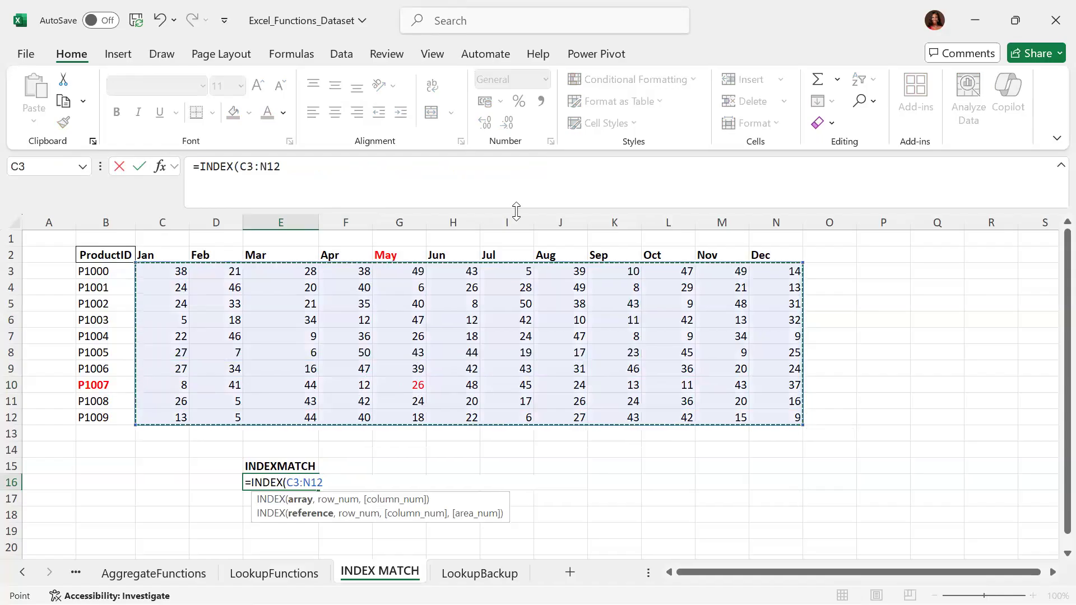
click(107, 252)
drag(107, 252, 782, 419)
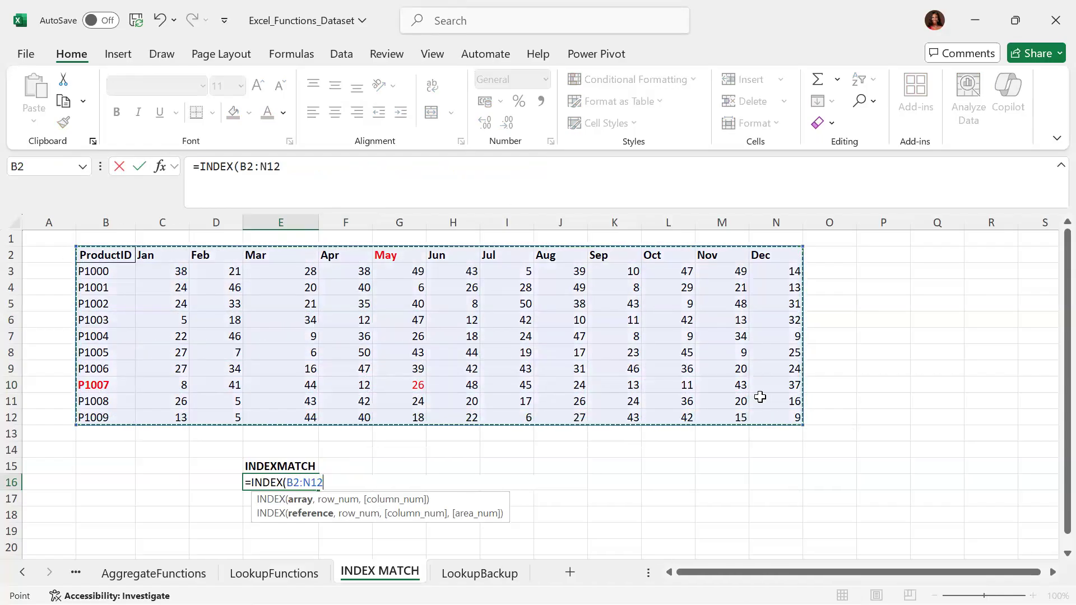
drag(176, 272, 789, 415)
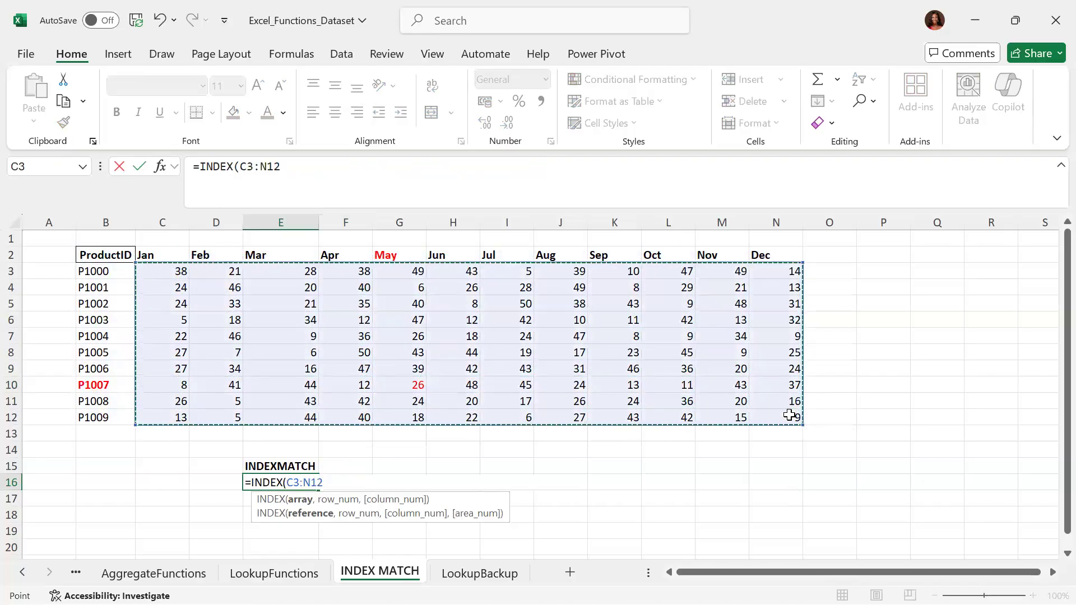
text(,)
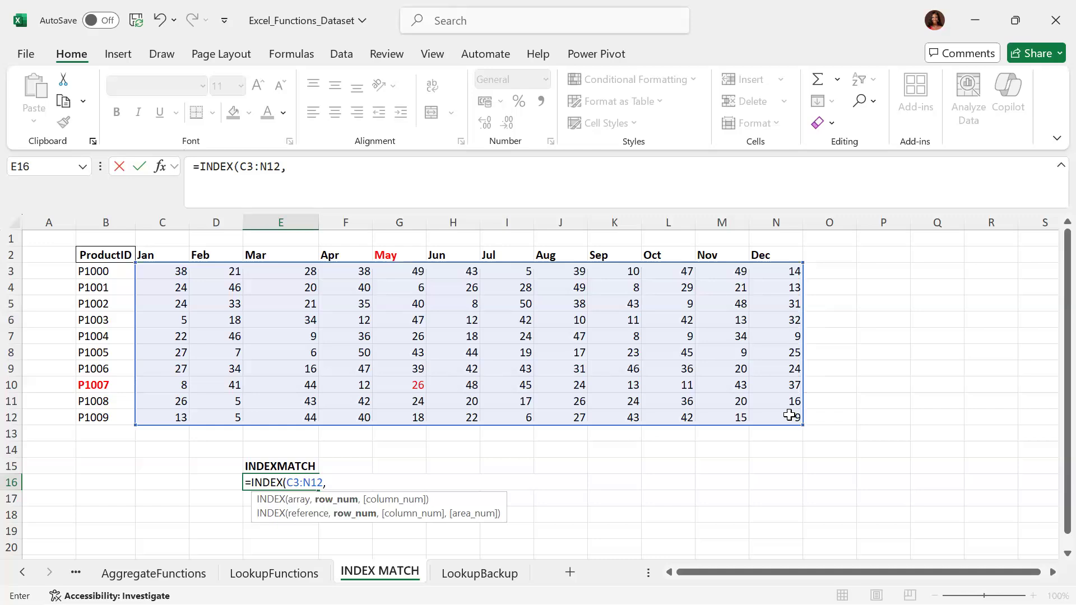
- Supply the row number in E16 with an exact-match MATCH of product ID cell B10 in the header-free range B3:B12
text(MATCH()
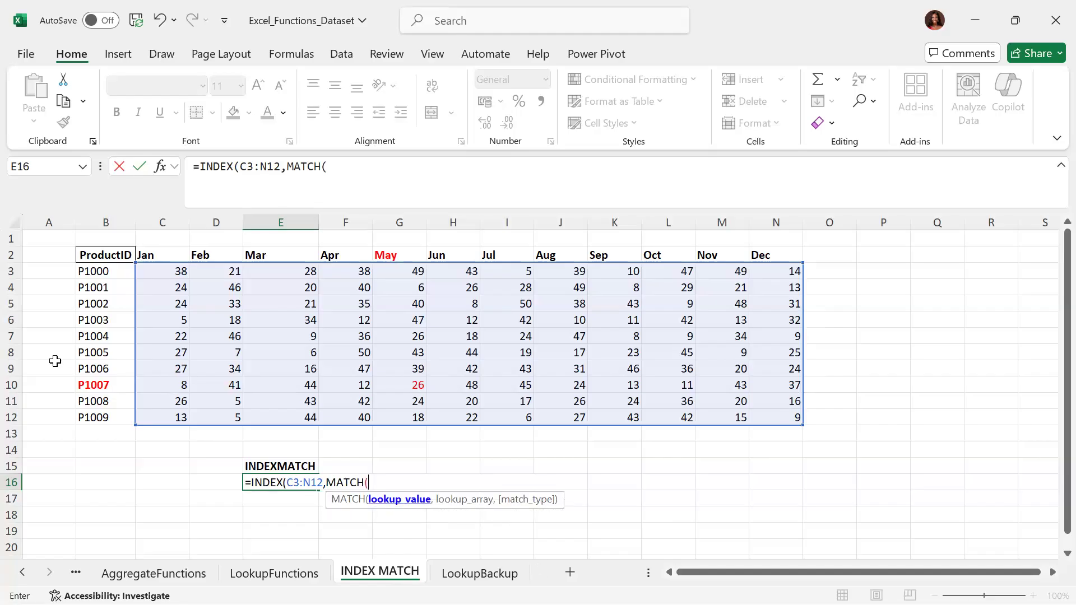
click(112, 384)
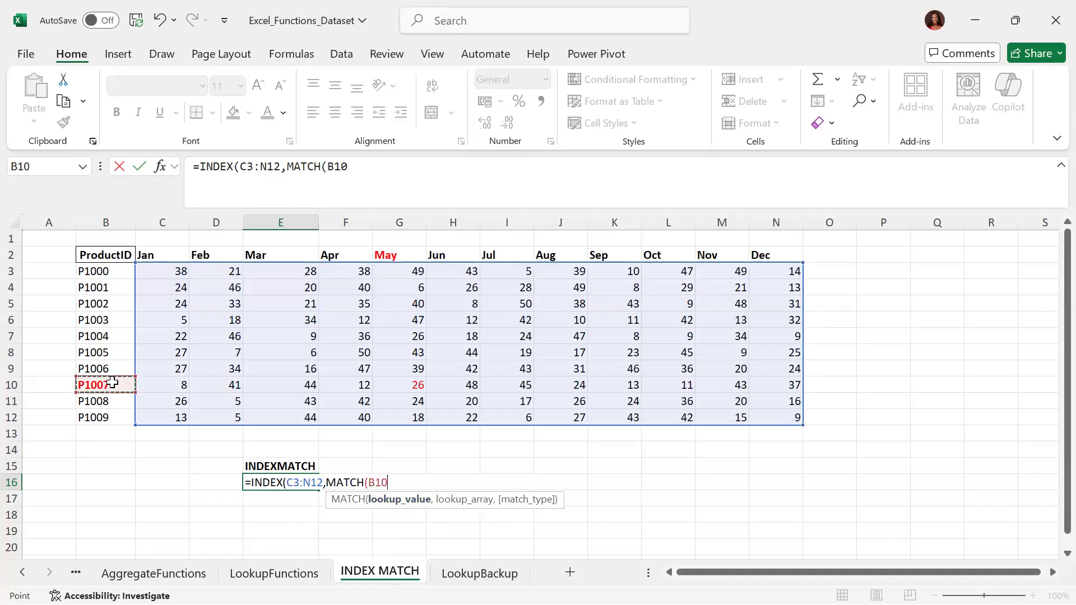
text(,)
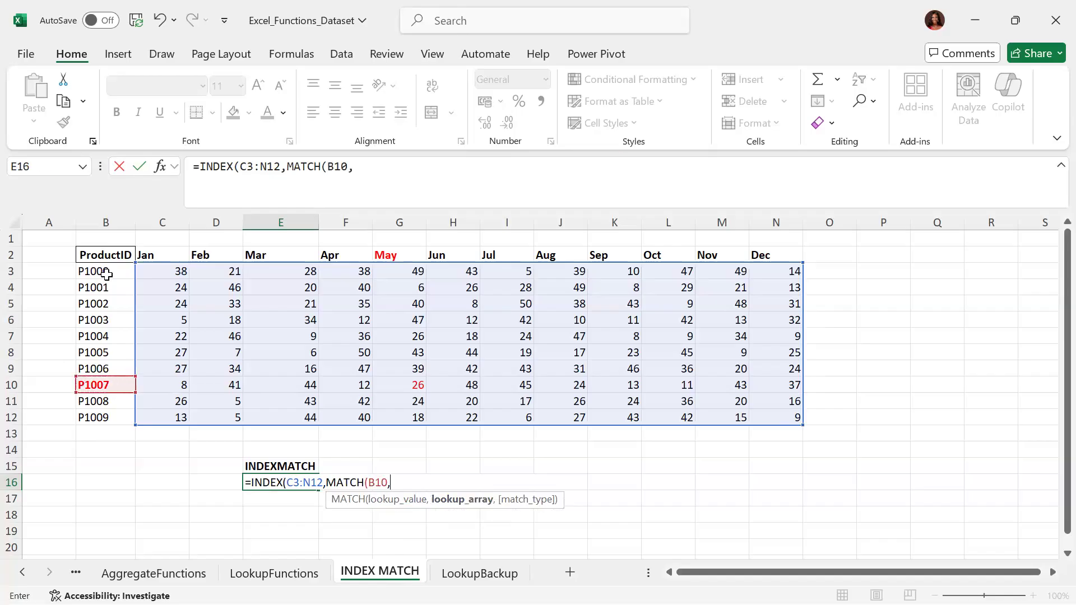
drag(104, 269, 92, 418)
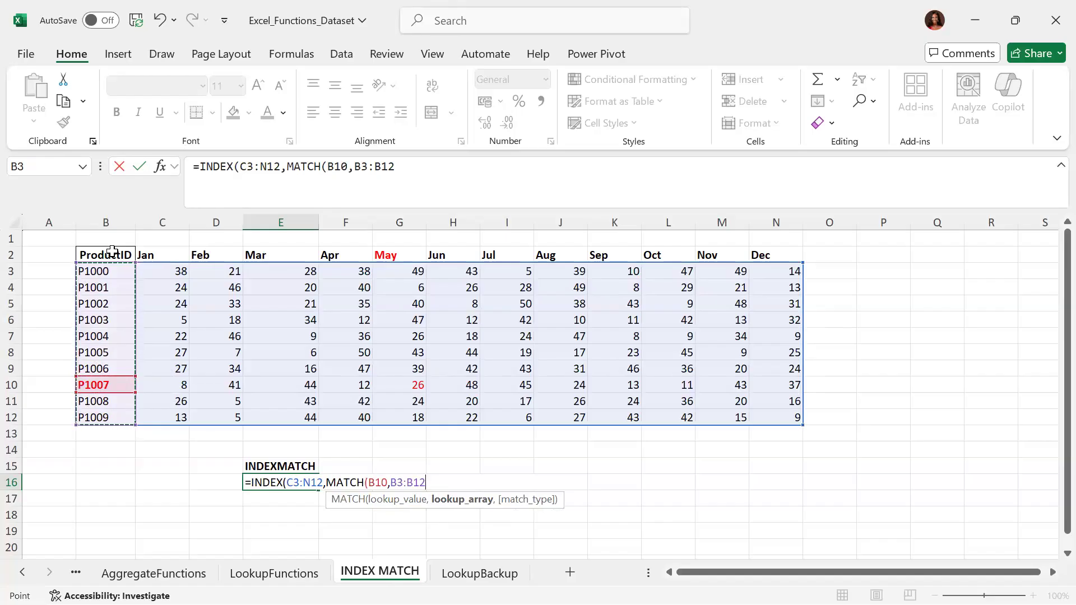
text(,)
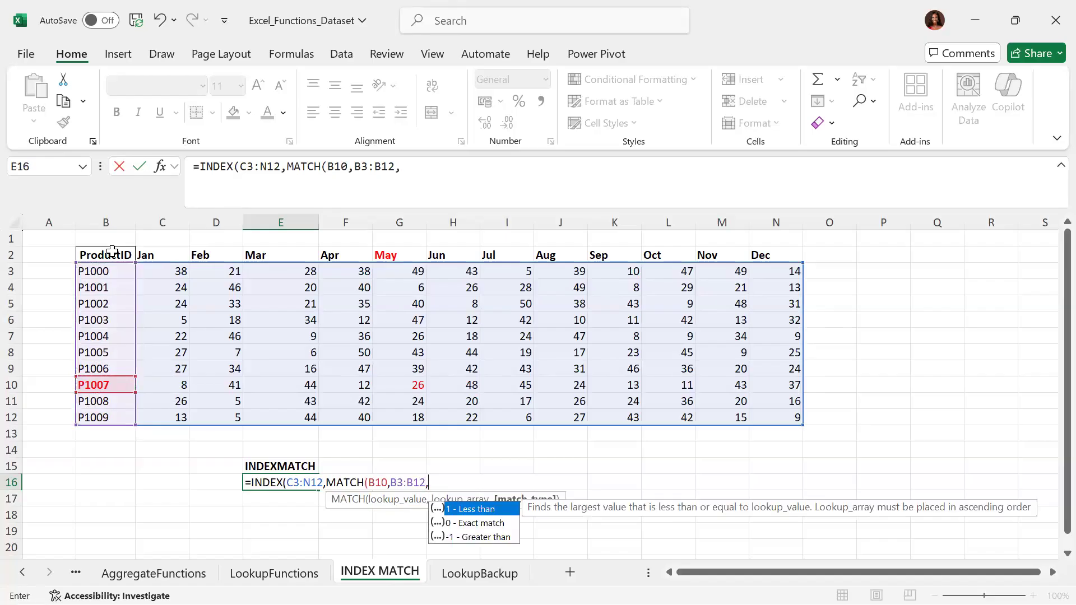
key(Down)
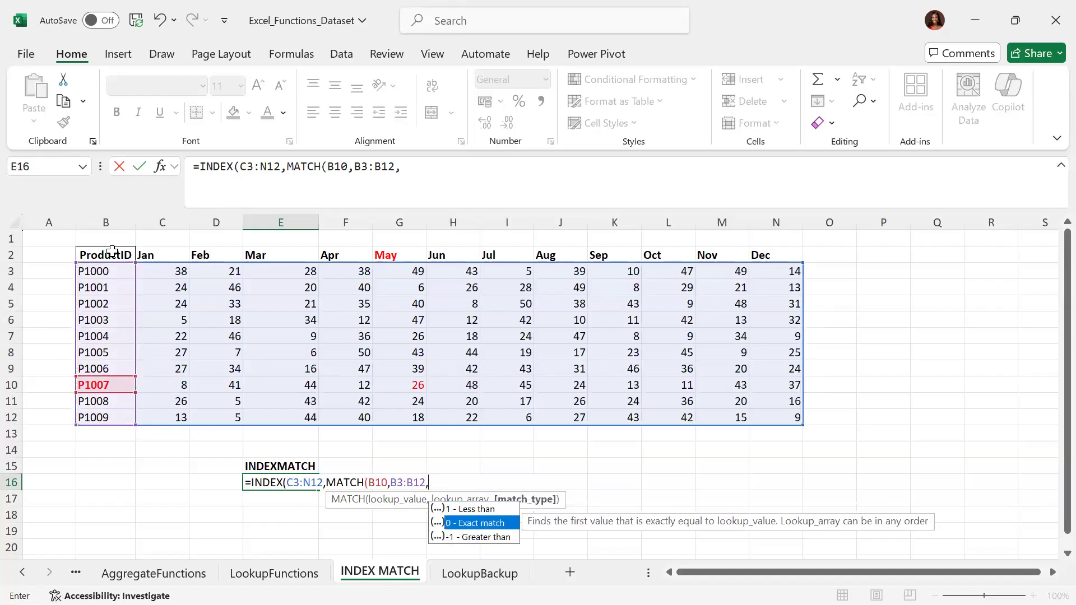
key(Tab)
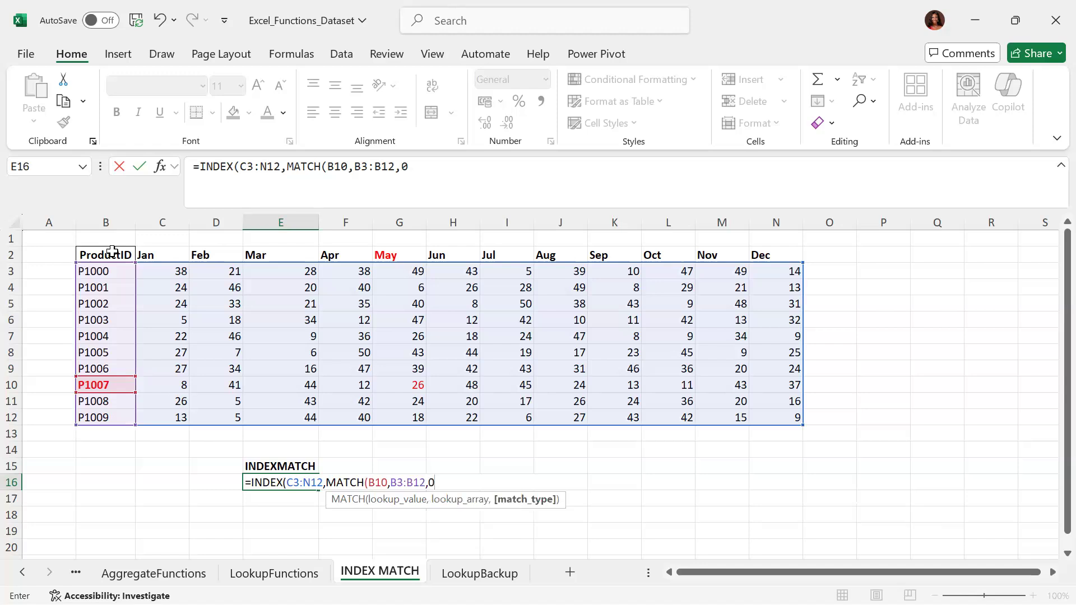
text())
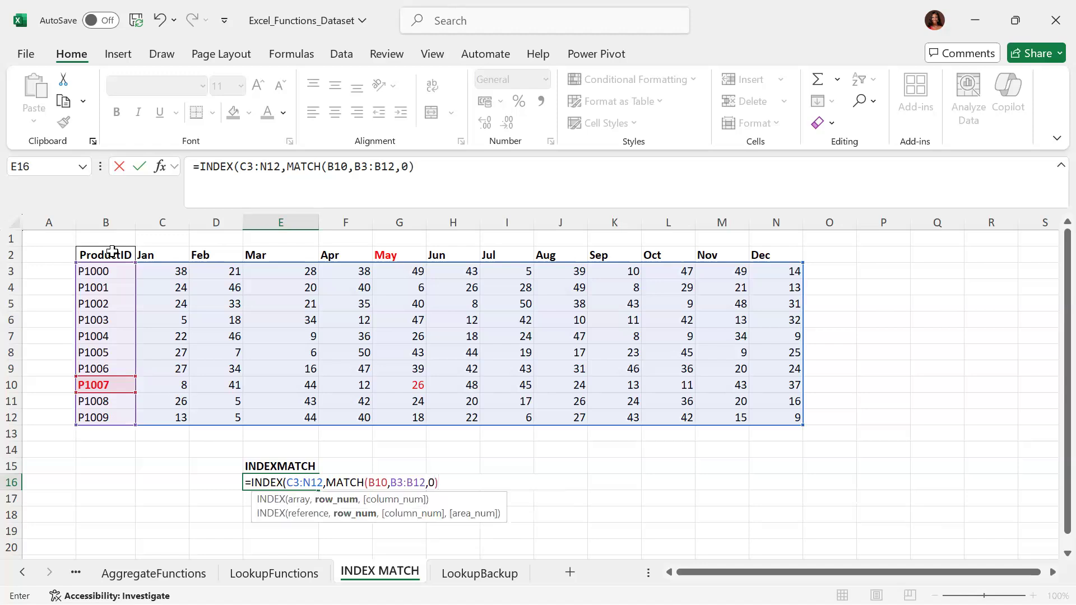
text(,)
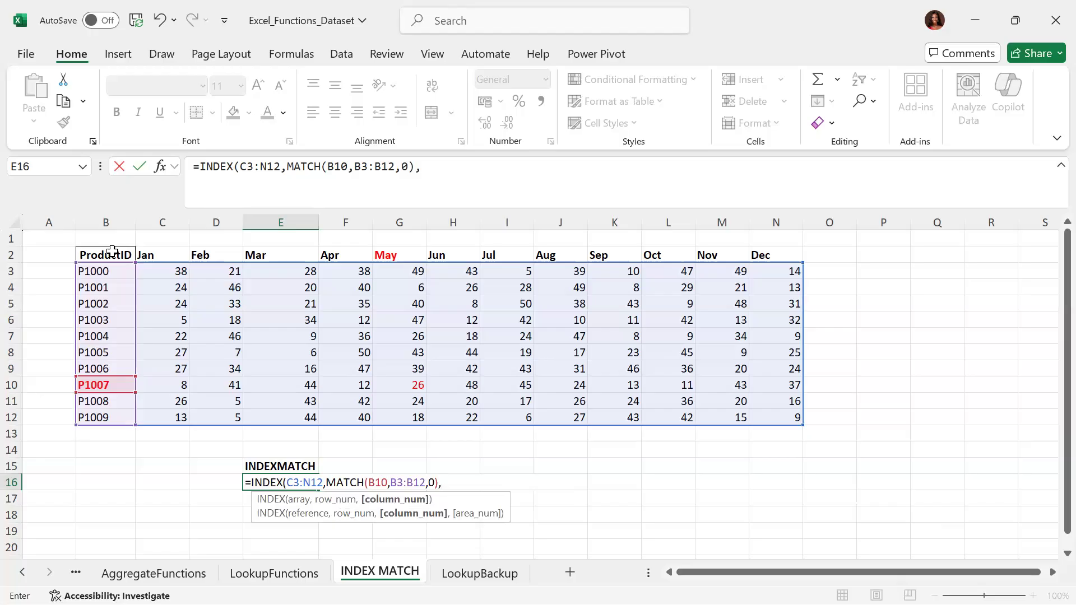
- Complete the header-free INDEX formula in E16 with an exact-match MATCH of G2 in C2:N2 as the column number
text(MATCH)
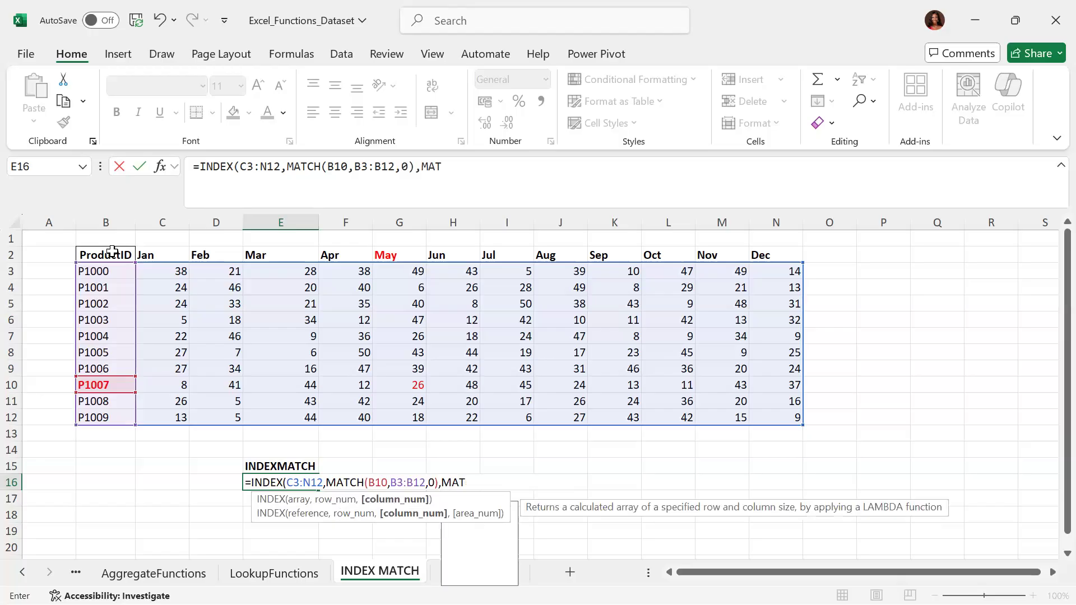
text(()
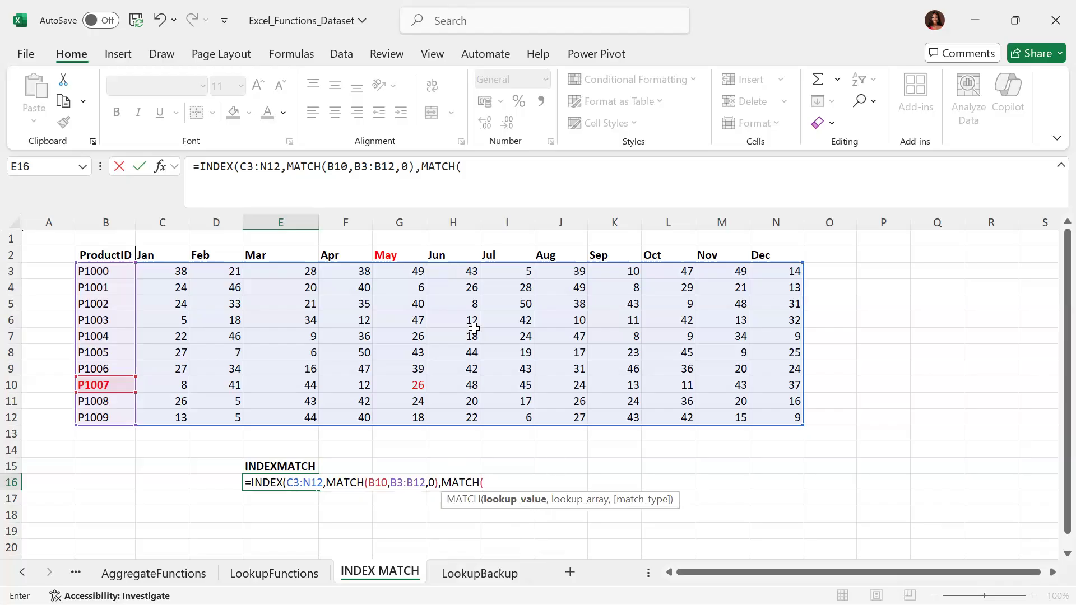
click(394, 257)
text(,)
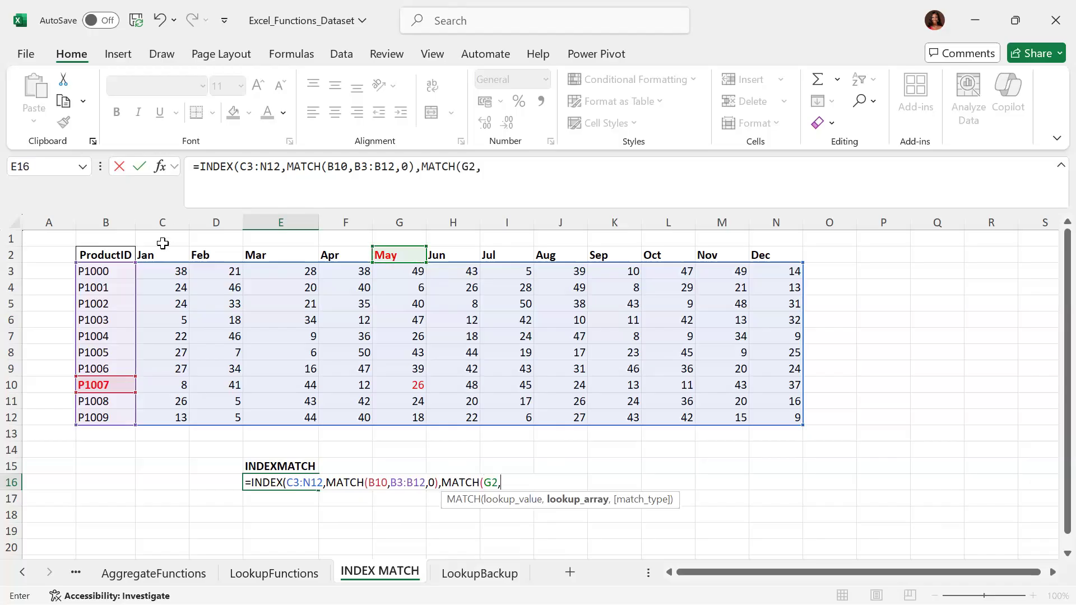
drag(163, 253, 769, 256)
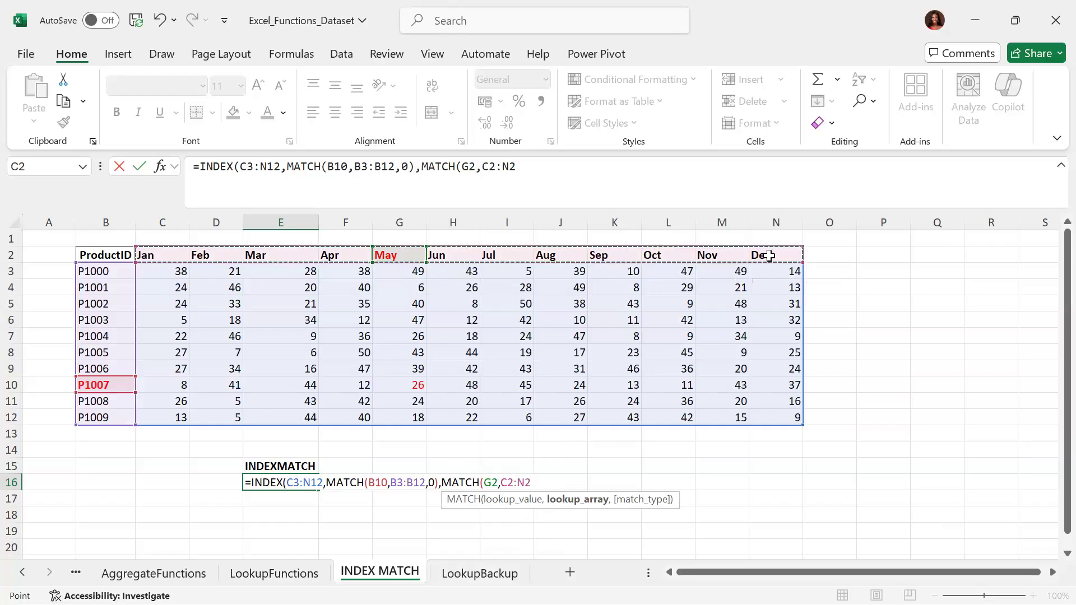
text(,)
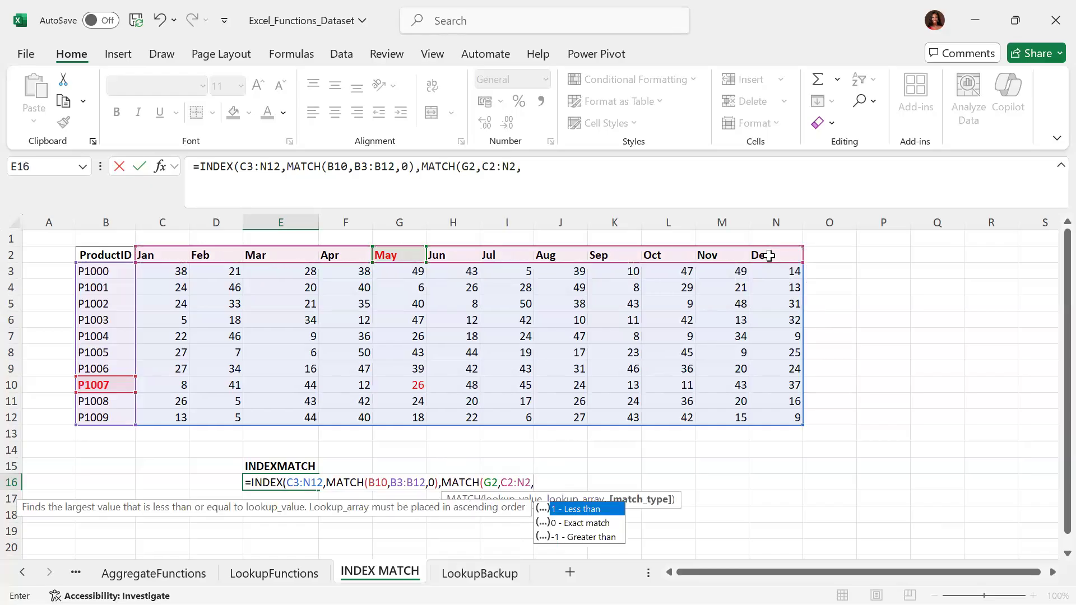
key(Down)
key(Tab)
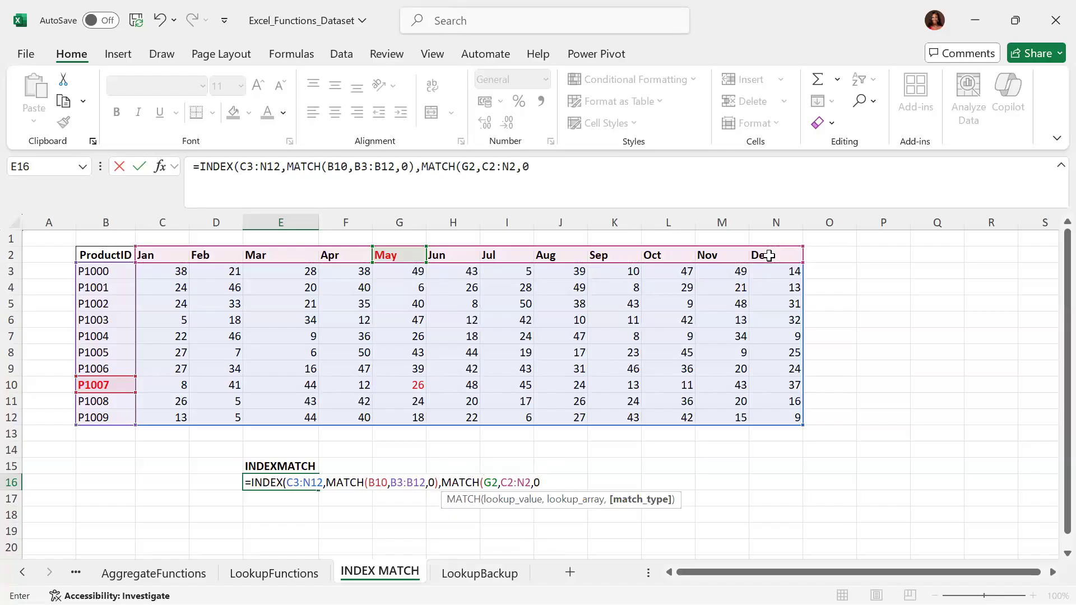
text()))
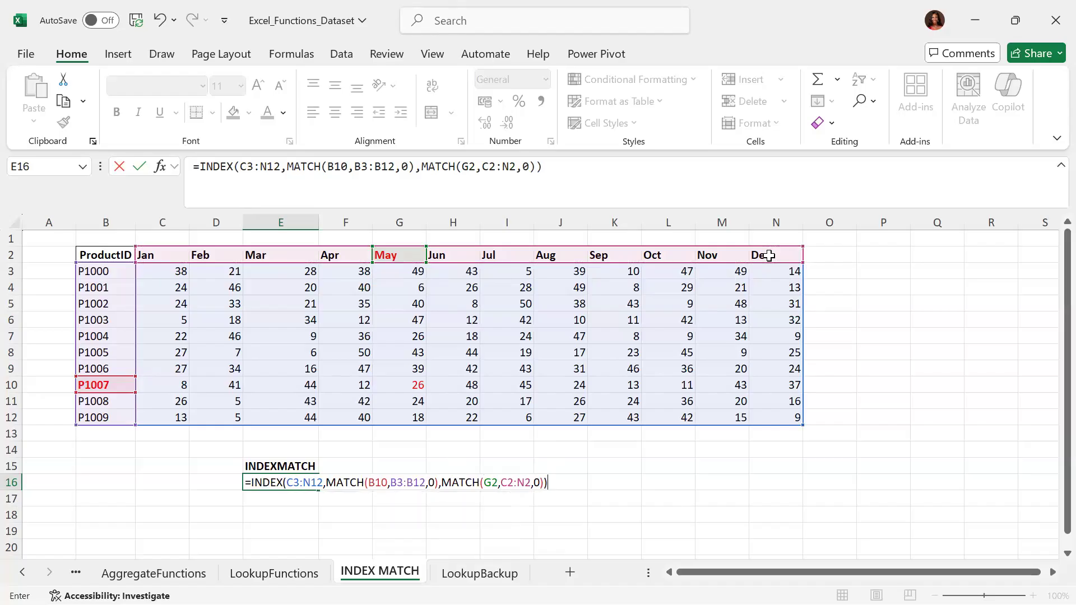
key(Return)
key(Up)
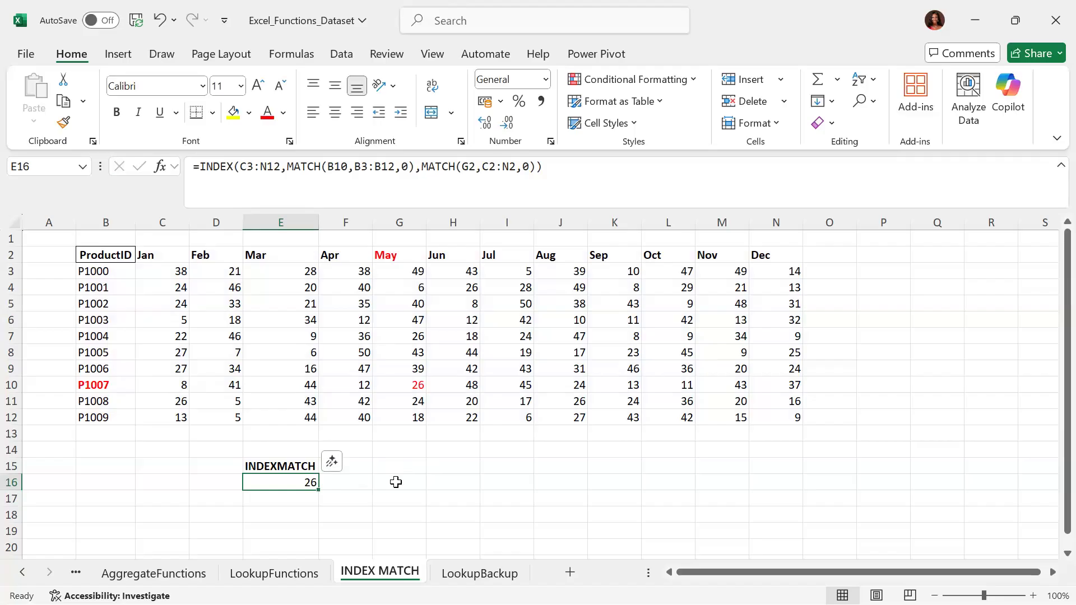
- Format product ID P1003 in B6 as bold red and colour its May value in G6 red
click(397, 482)
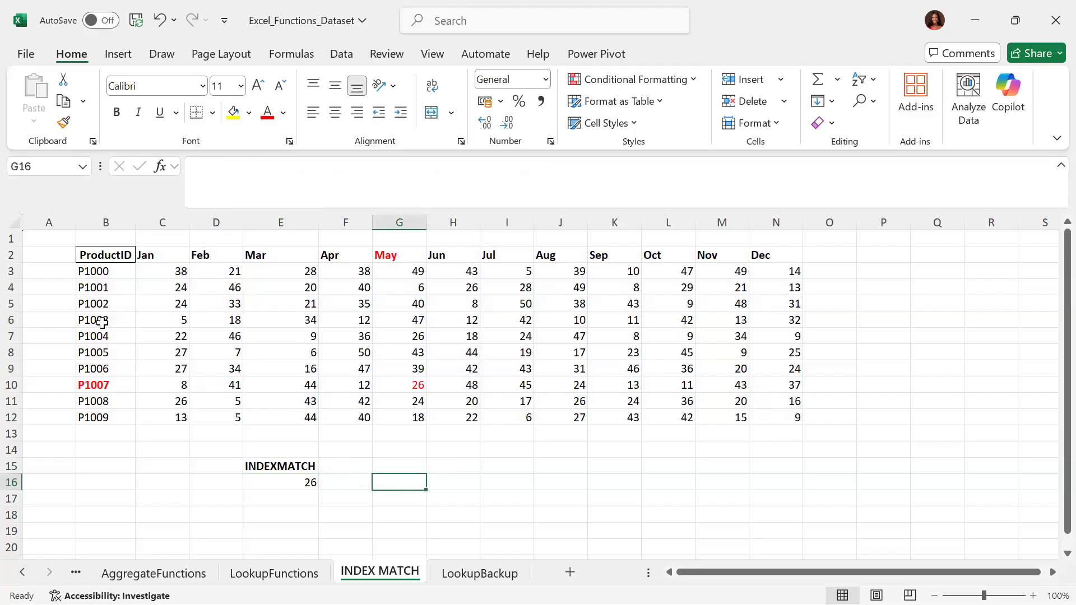
click(102, 322)
click(267, 113)
click(117, 113)
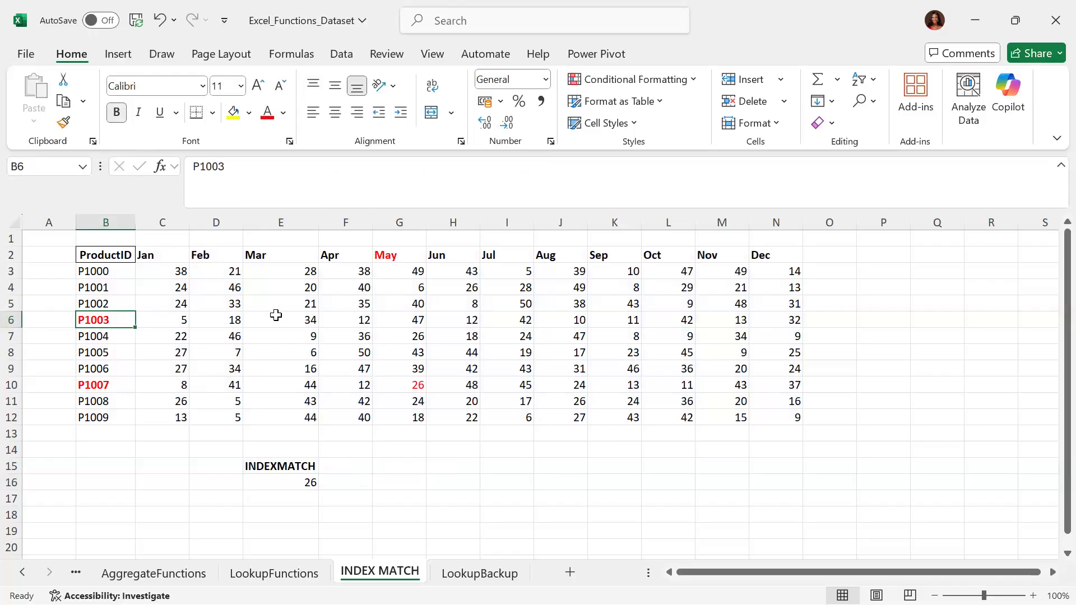
click(412, 320)
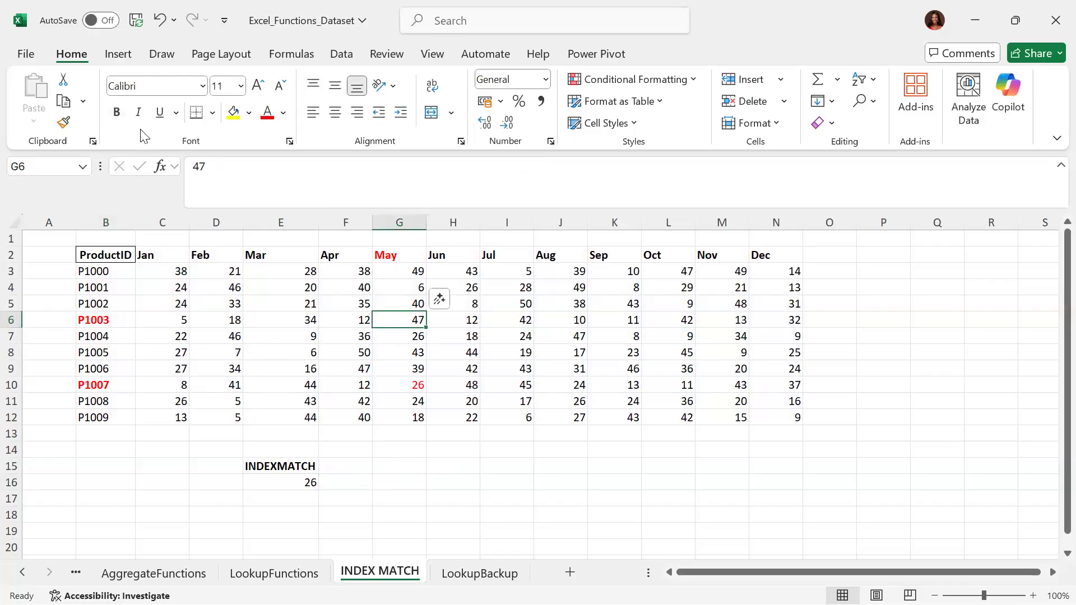
click(269, 115)
- Start an INDEX formula in G16 with the values C3:N12 as the array
click(395, 483)
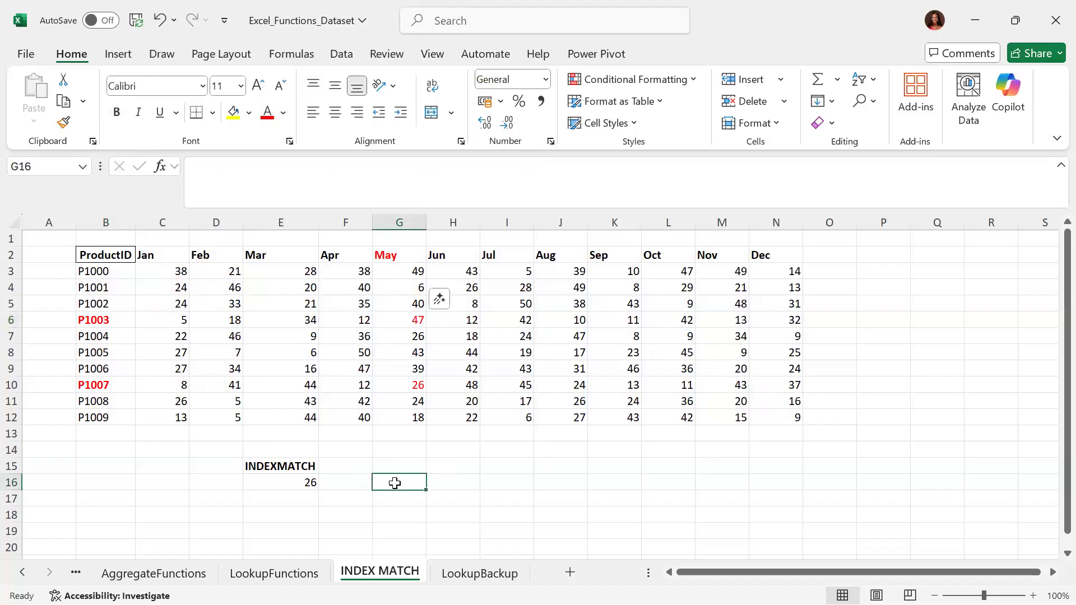
text(=IND)
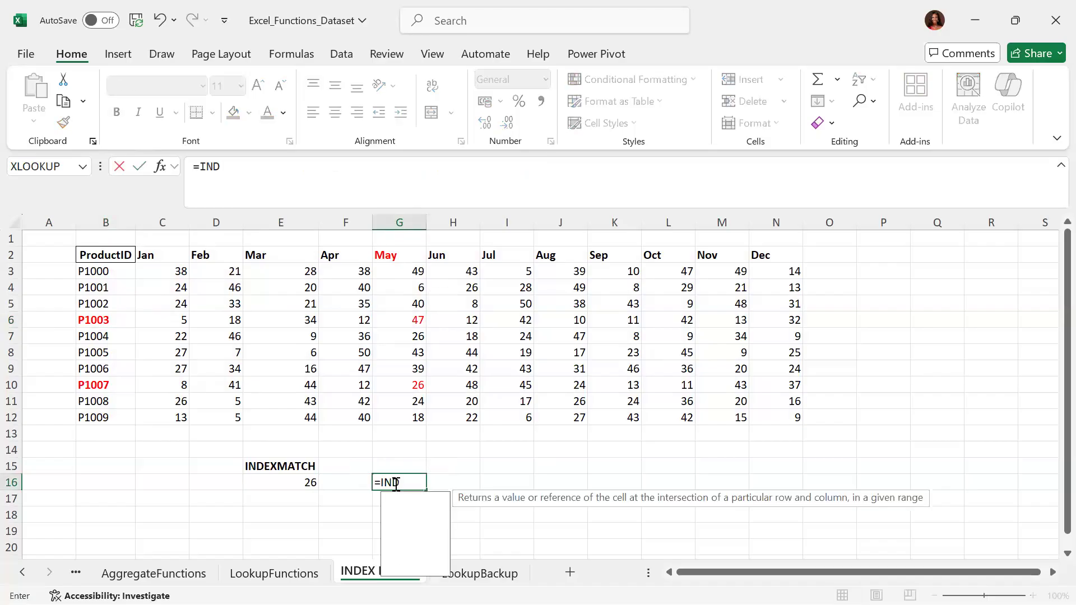
text(EX()
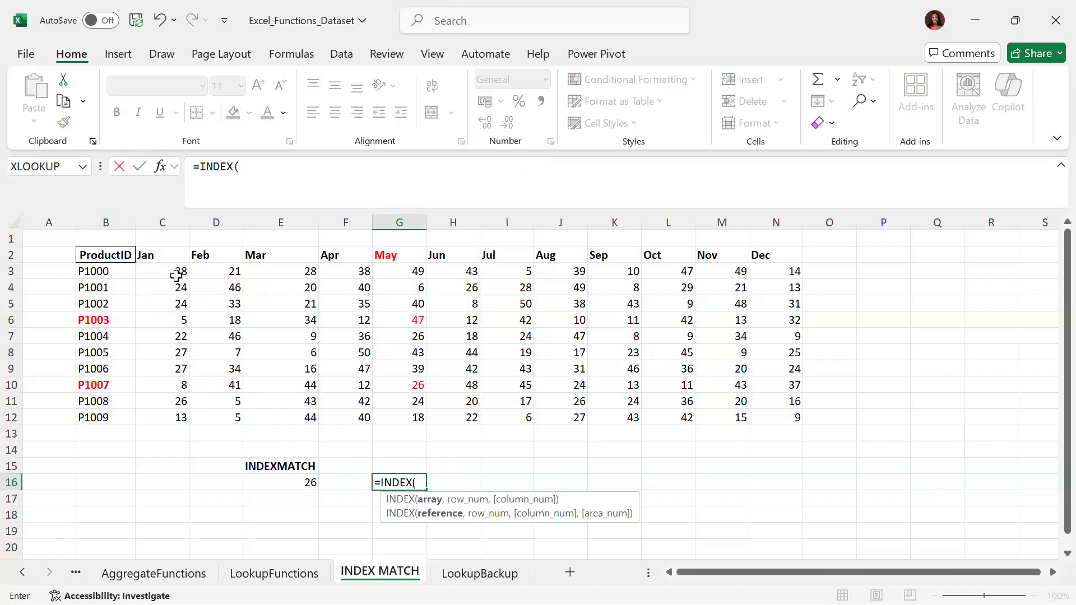
drag(175, 274, 775, 418)
text(,)
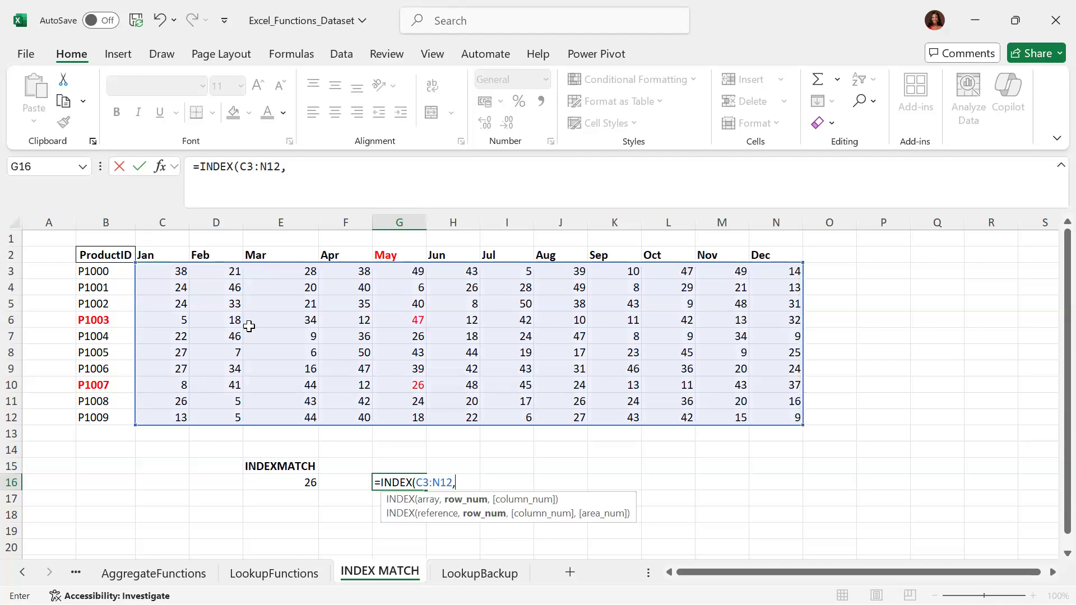
- Supply the row number in G16 with an exact-match MATCH of product ID cell B6 in B3:B12
text(MATCH)
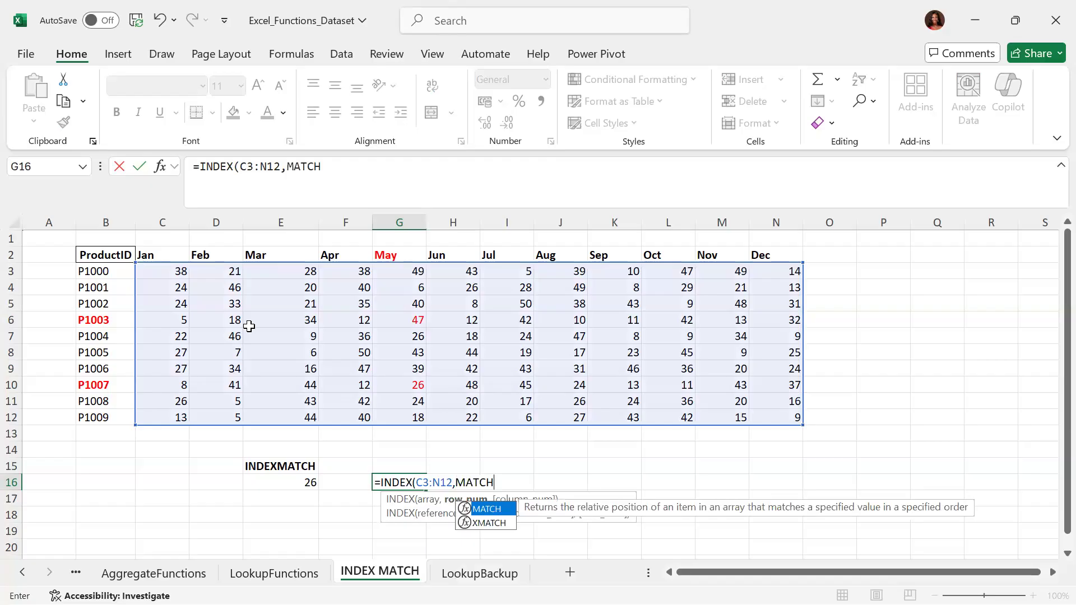
text(()
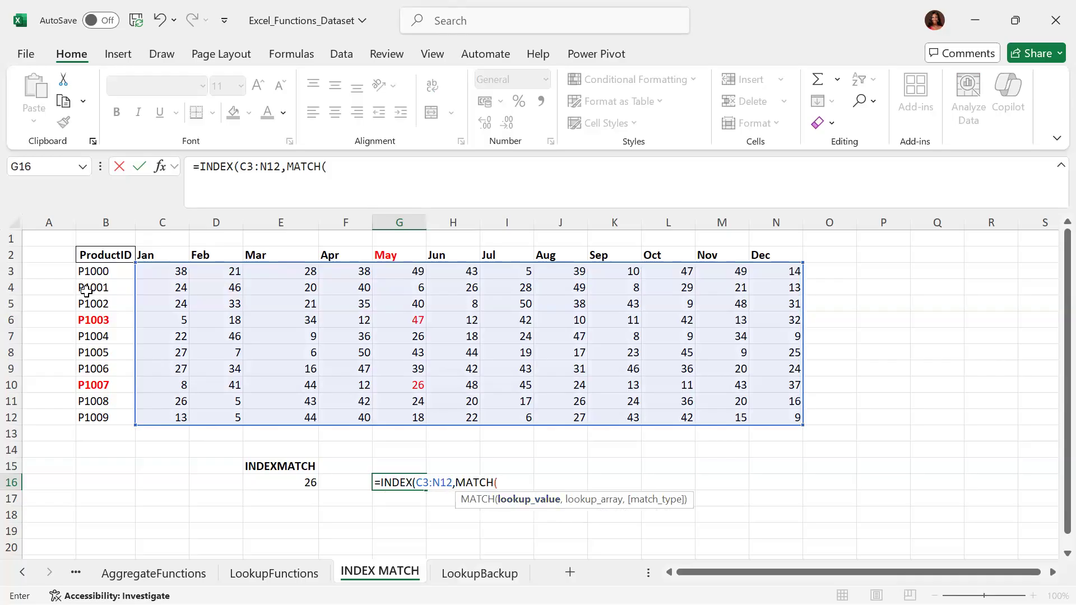
click(106, 320)
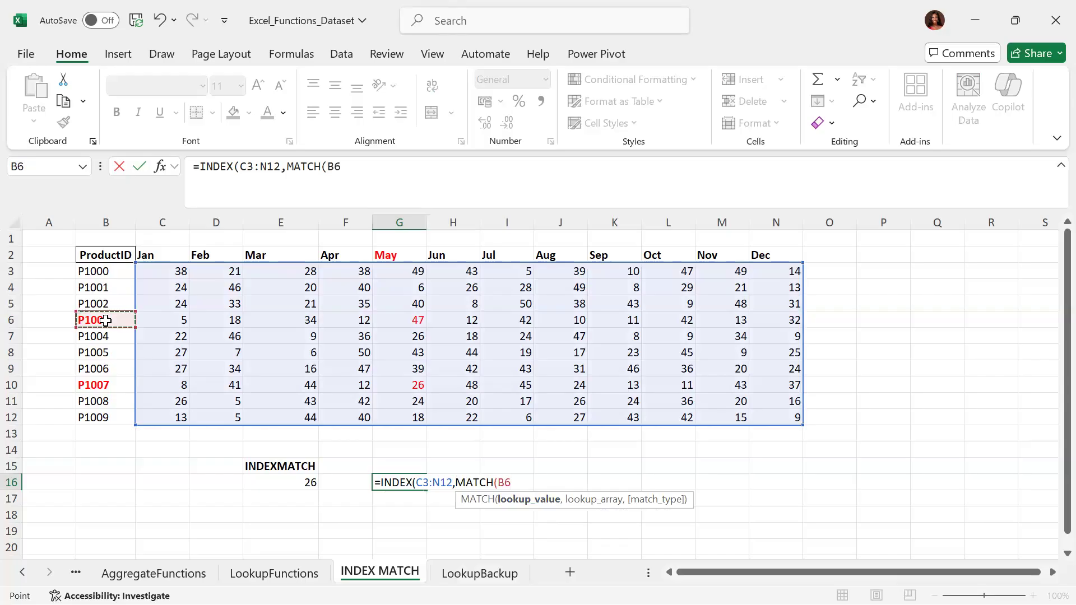
text(,)
drag(104, 269, 101, 418)
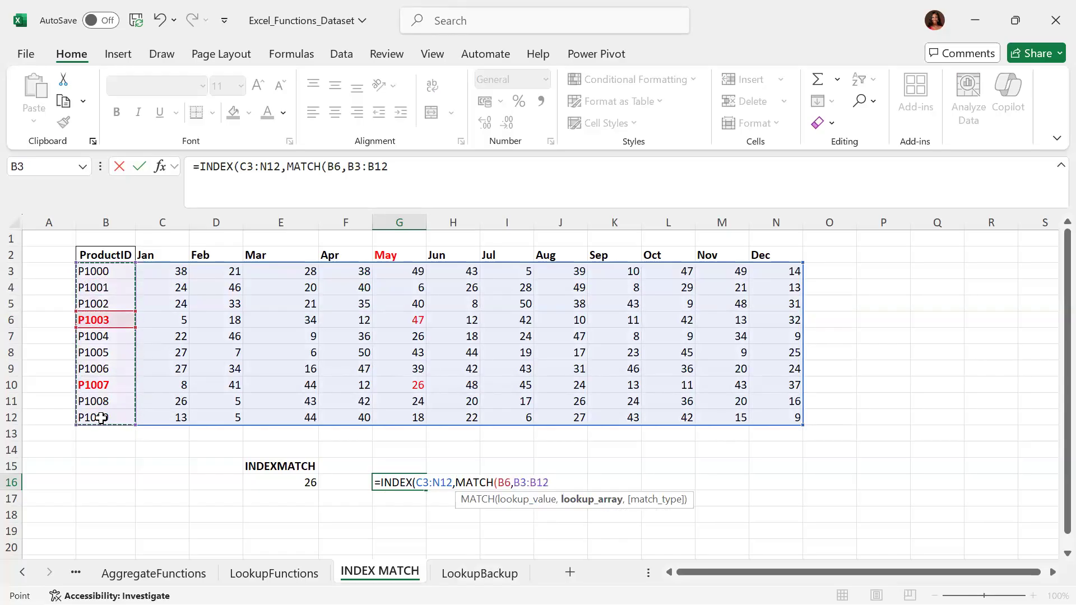
text(,)
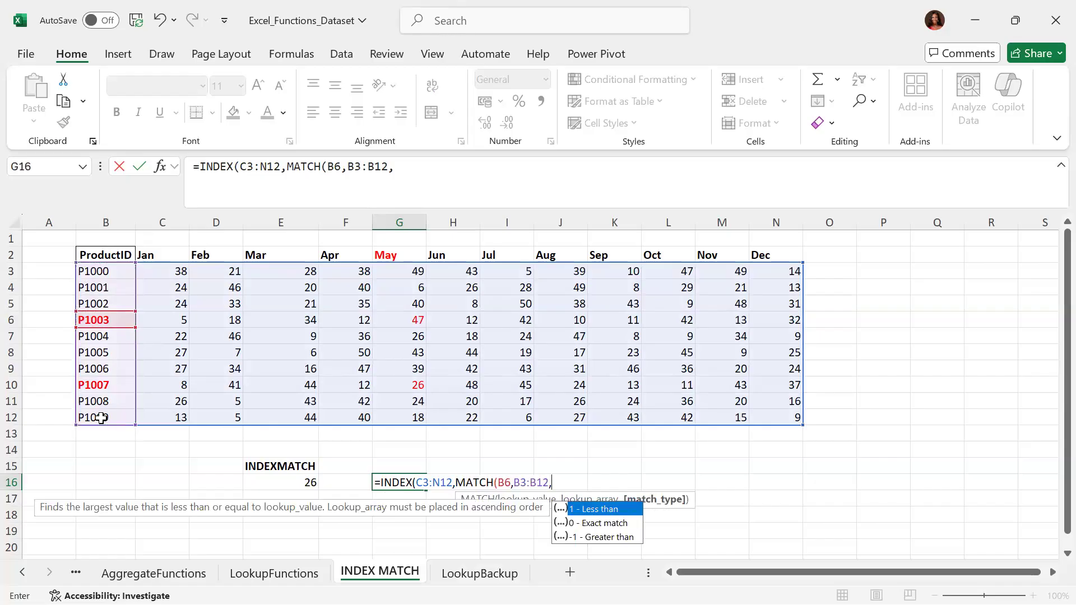
key(Down)
key(Tab)
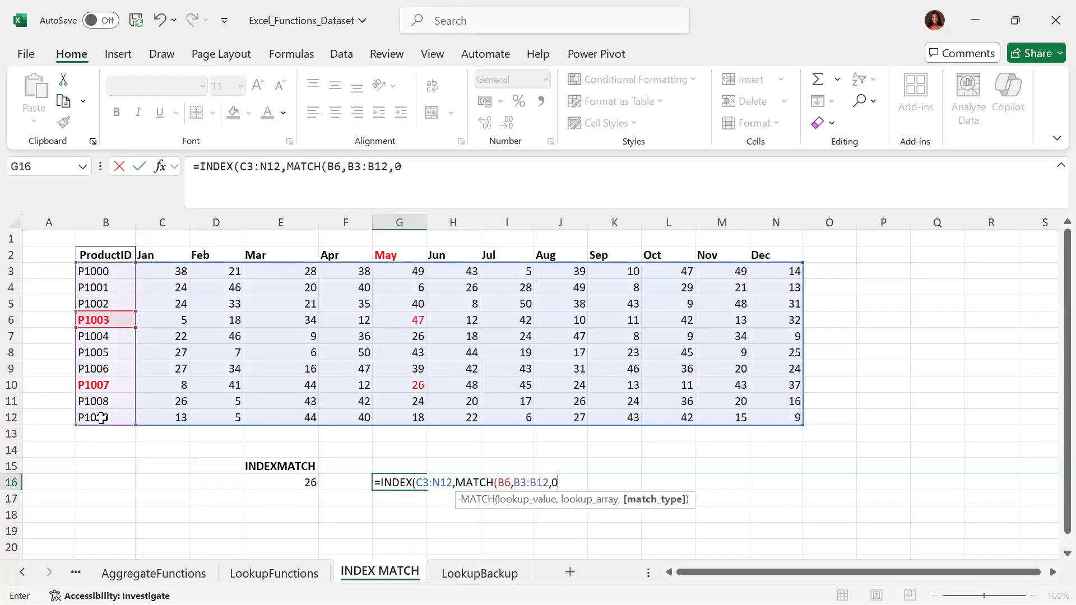
text(),)
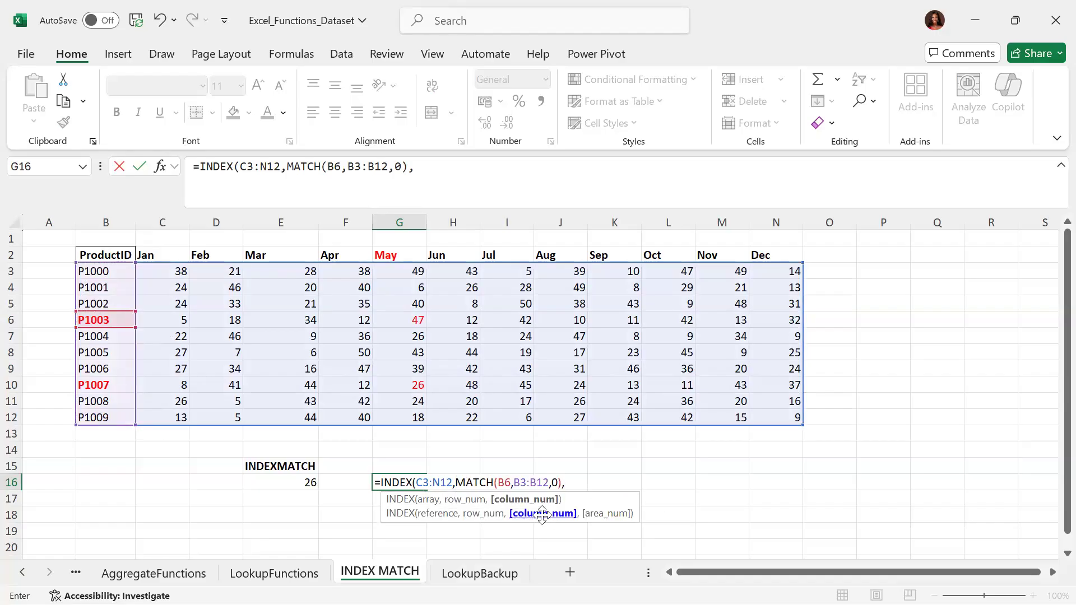
- Complete the INDEX formula in G16 with an exact-match MATCH of G2 in C2:N2 as the column number
text(MATCH)
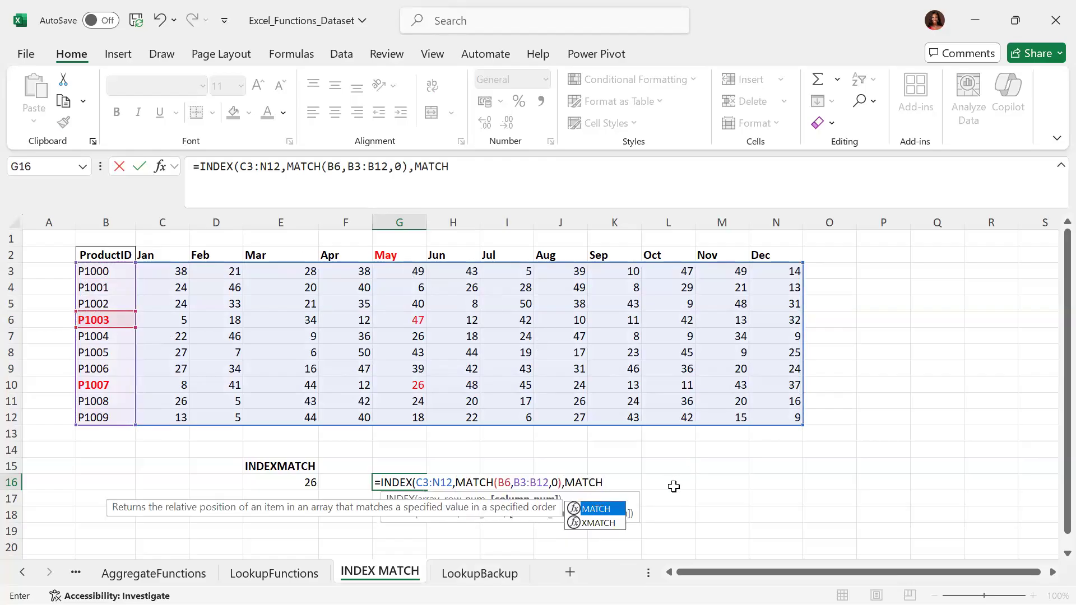
text(()
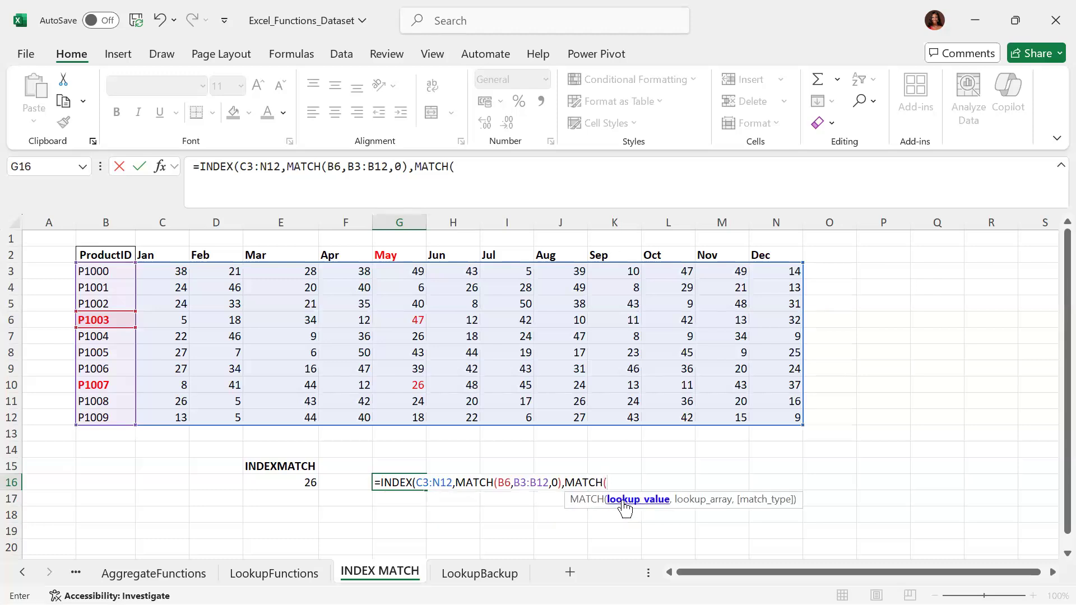
click(401, 255)
text(,)
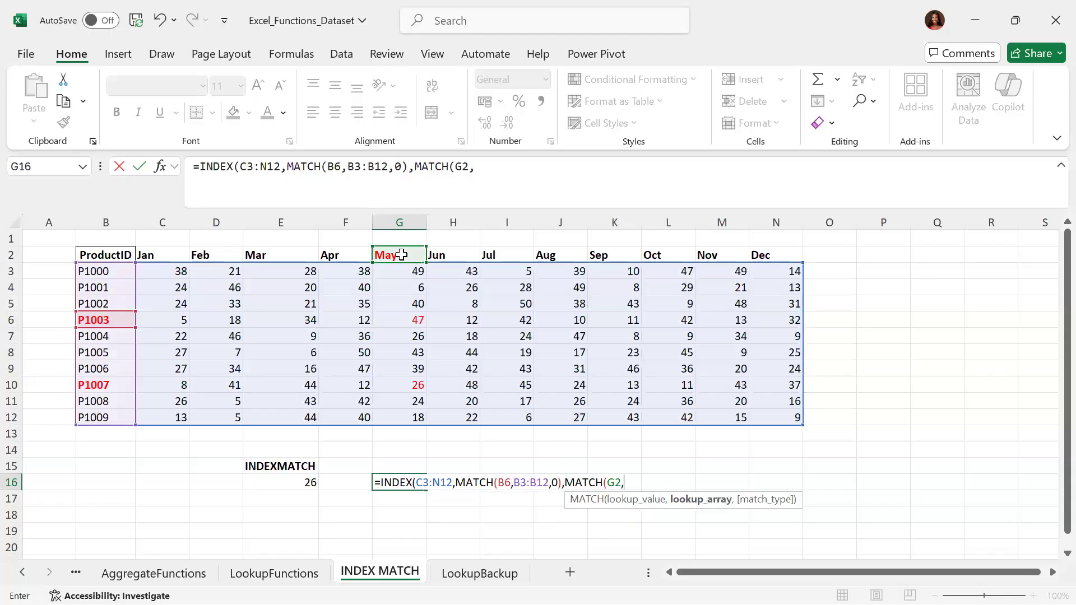
drag(160, 249, 773, 254)
text(,)
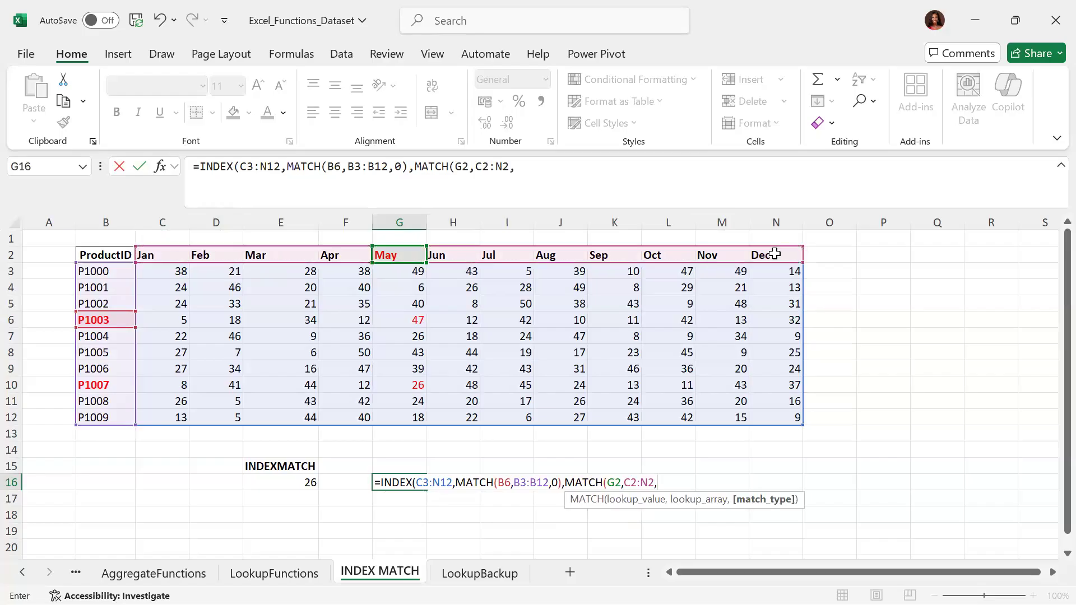
key(Down)
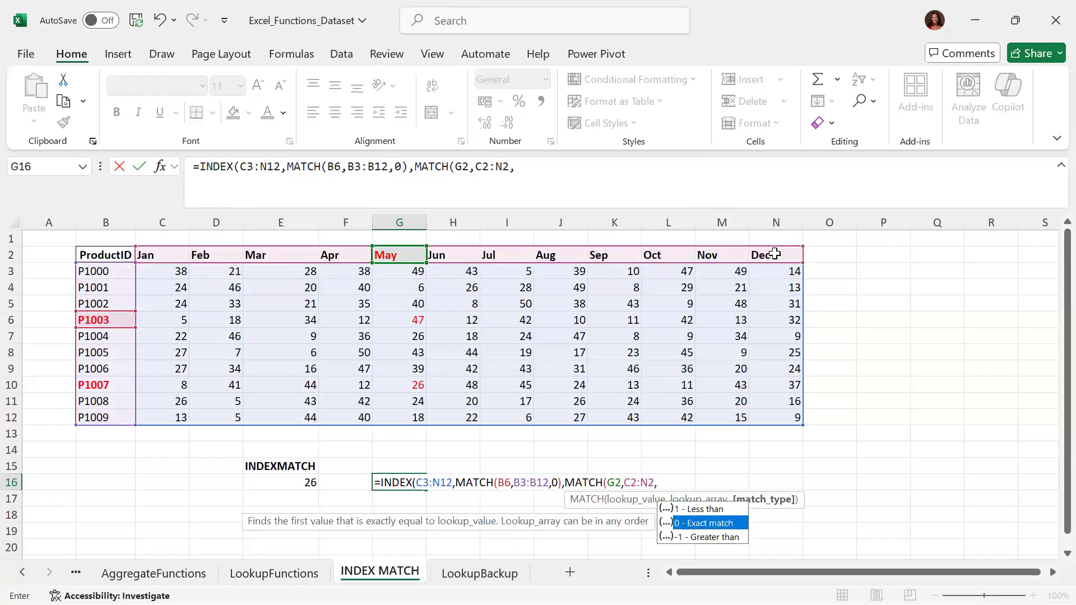
key(Tab)
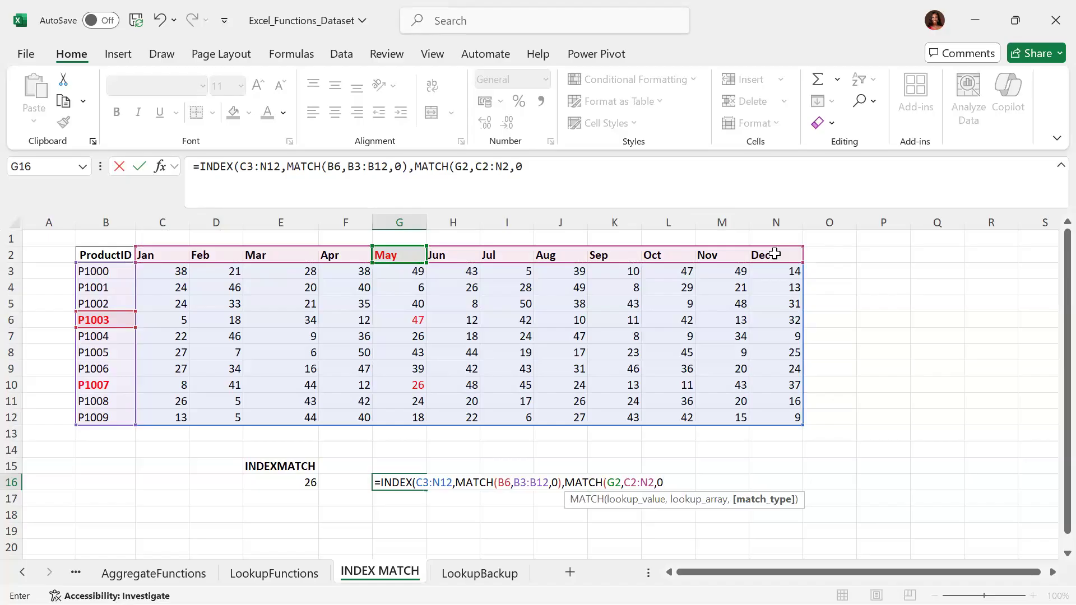
text())
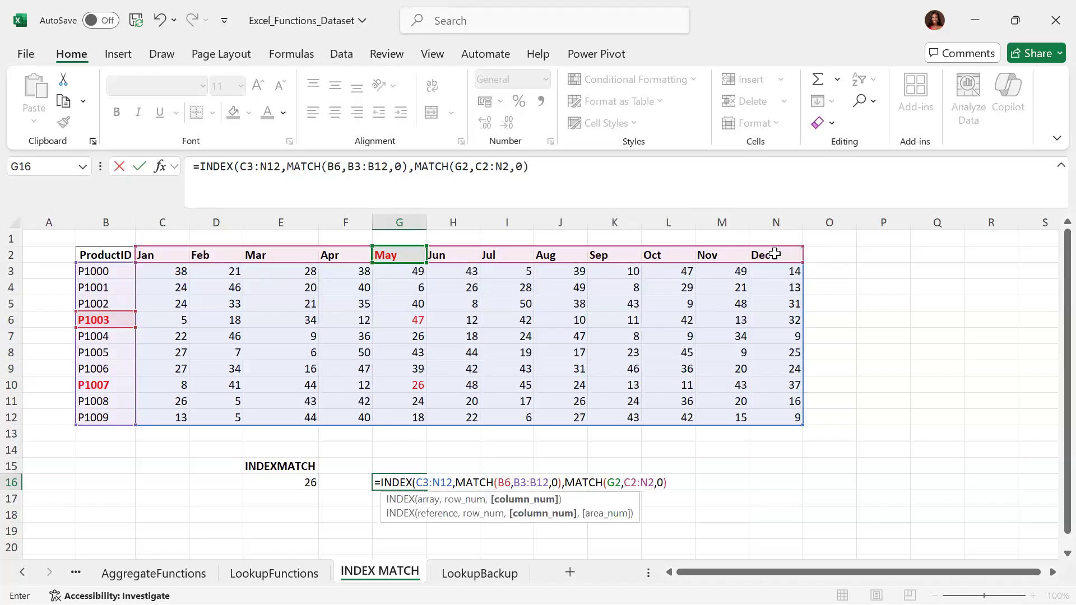
text())
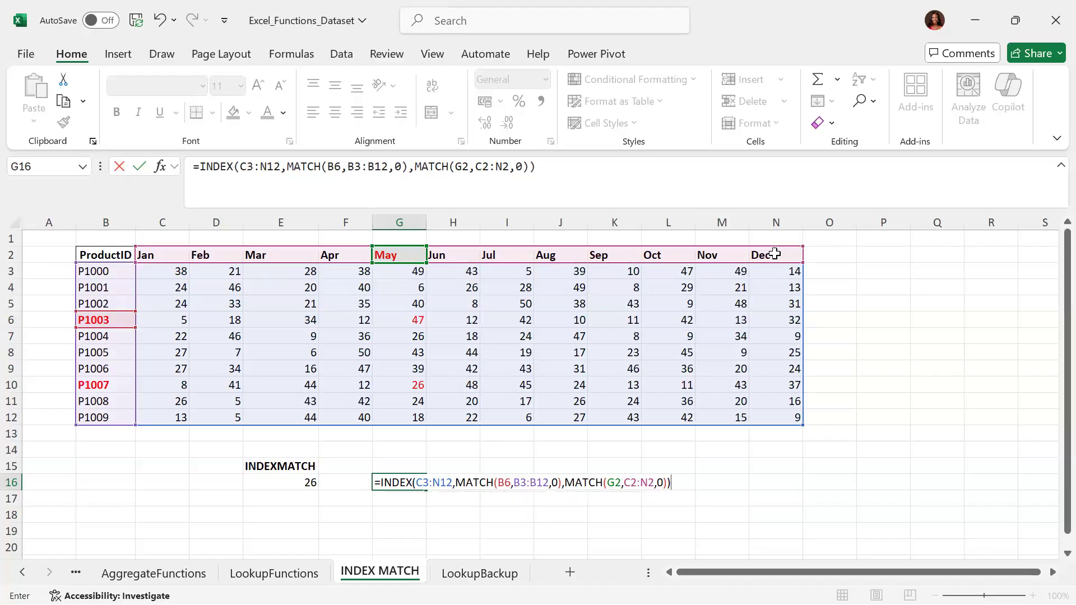
key(Return)
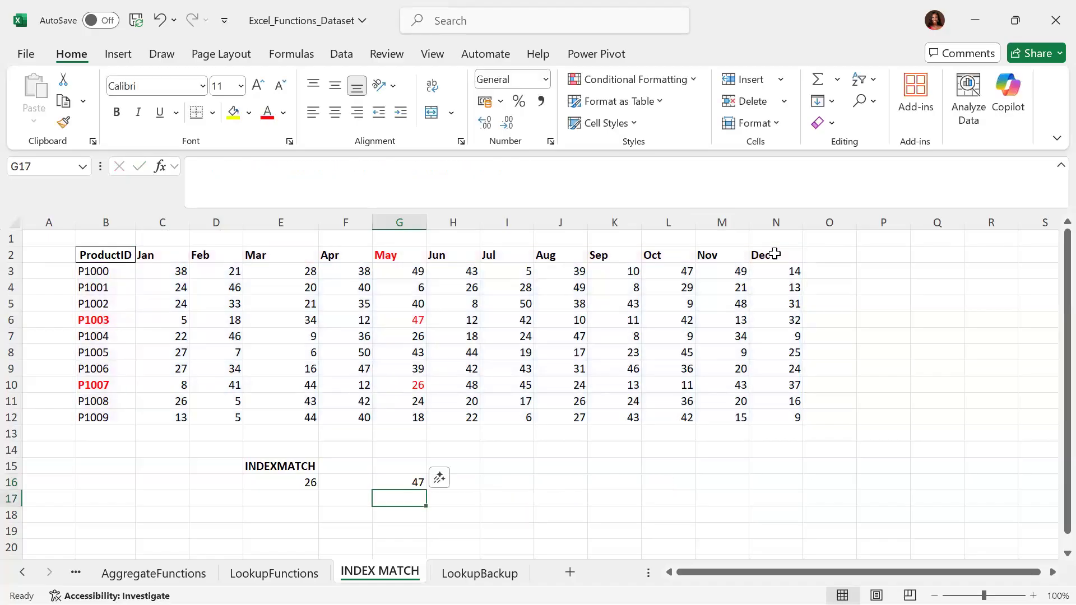
- Review the row and column MATCH arguments of the INDEX formula in G16 against their highlighted ranges
key(Up)
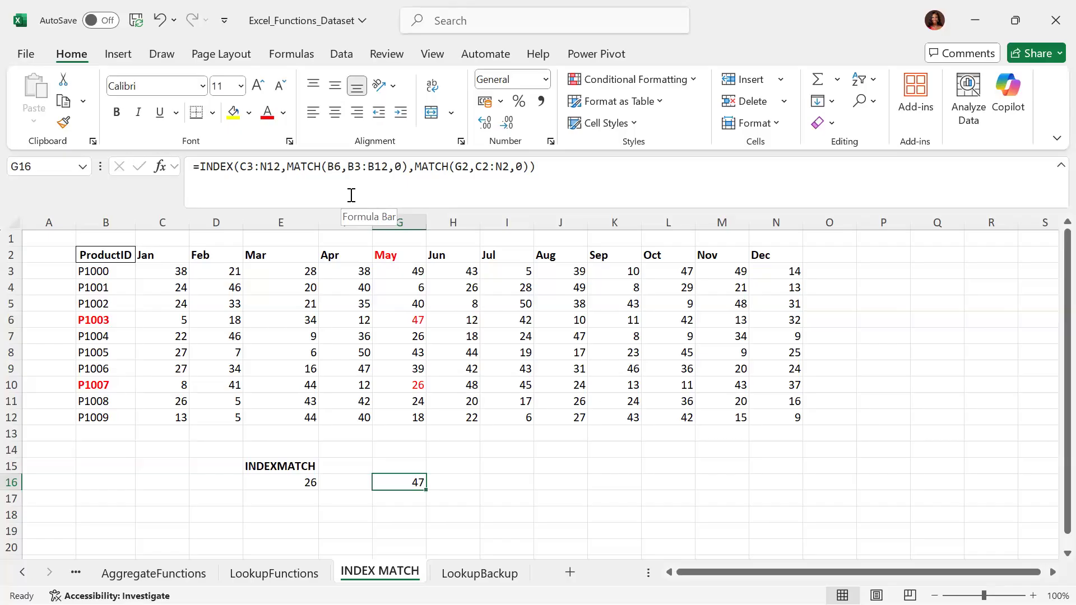
click(363, 166)
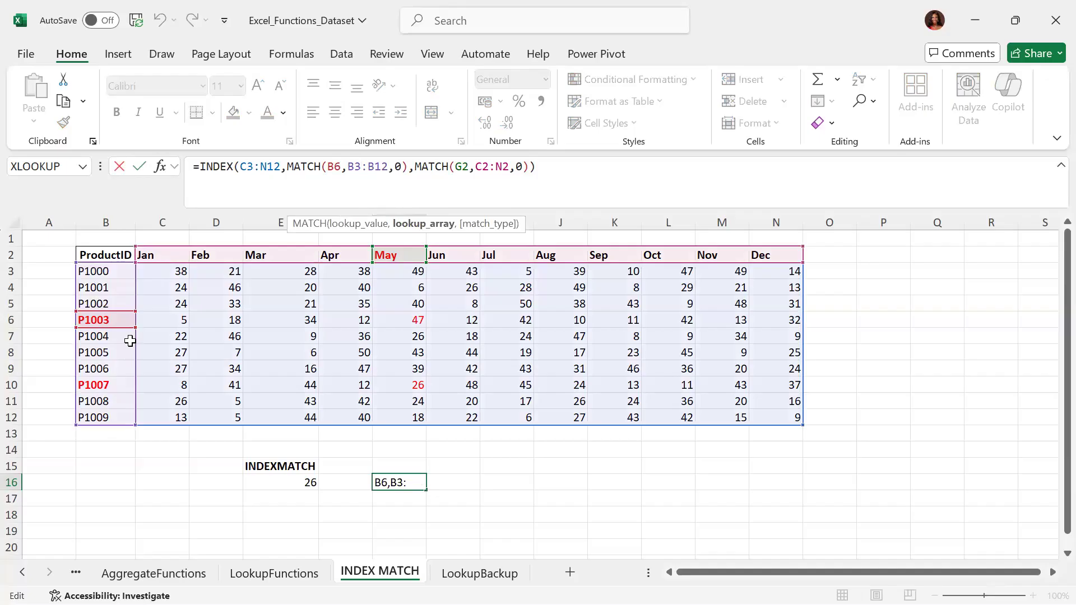
click(475, 168)
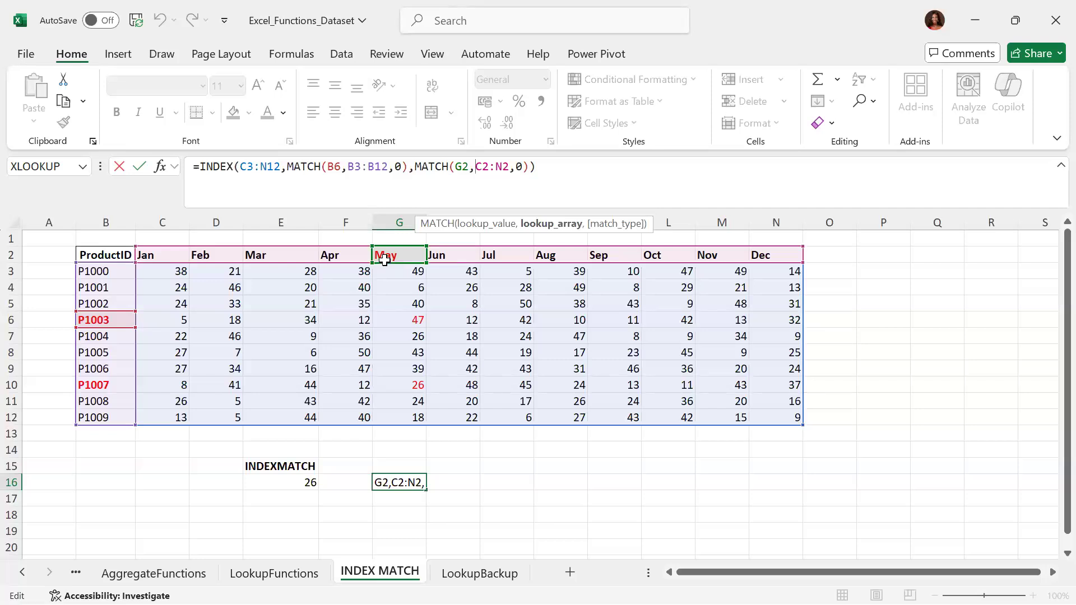
key(Return)
key(Up)
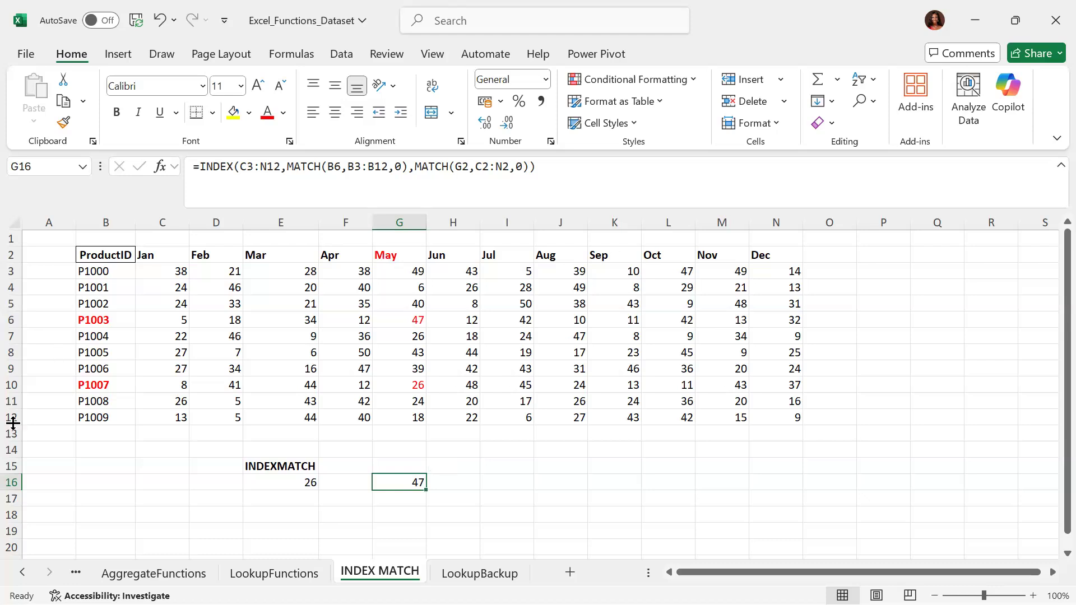
- Clear the INDEXMATCH label and both lookup results from E15:H17
click(303, 462)
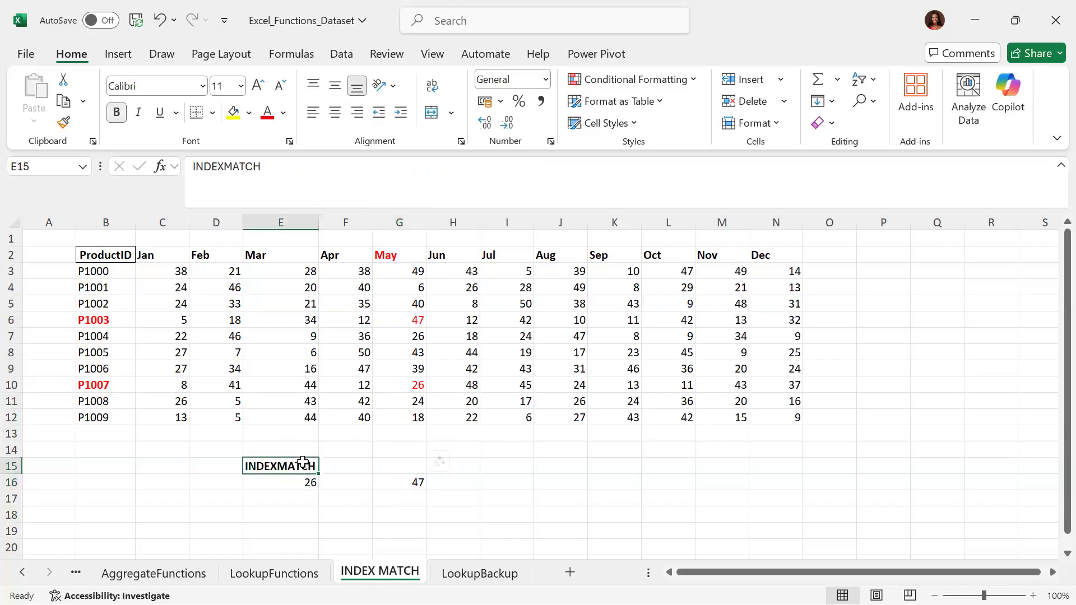
drag(303, 464, 447, 499)
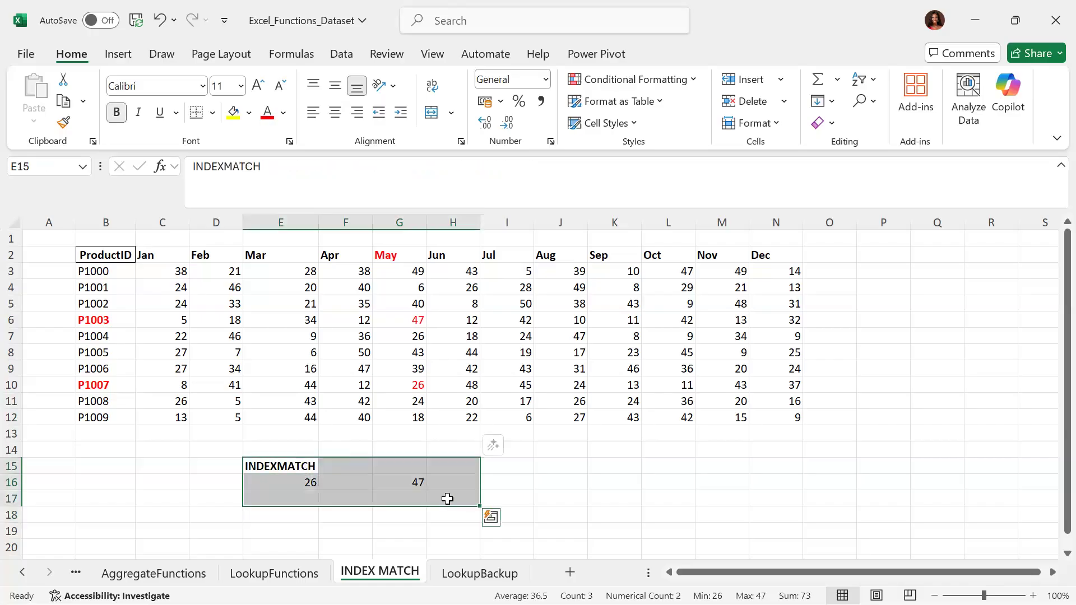
key(Delete)
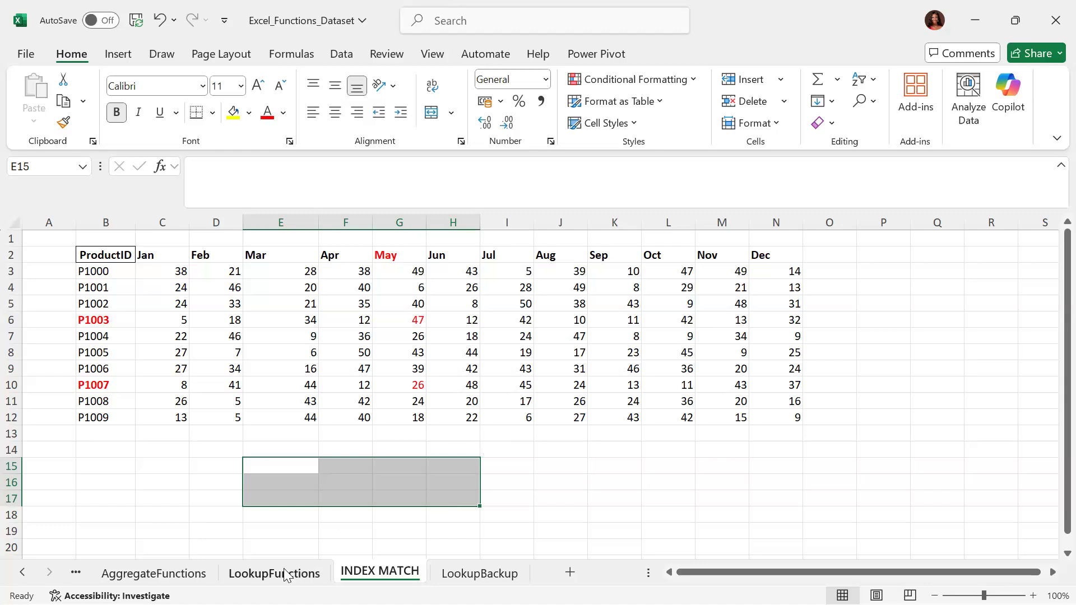
- Copy the Date column from the AggregateFunctions sheet into column A of a new worksheet
click(23, 573)
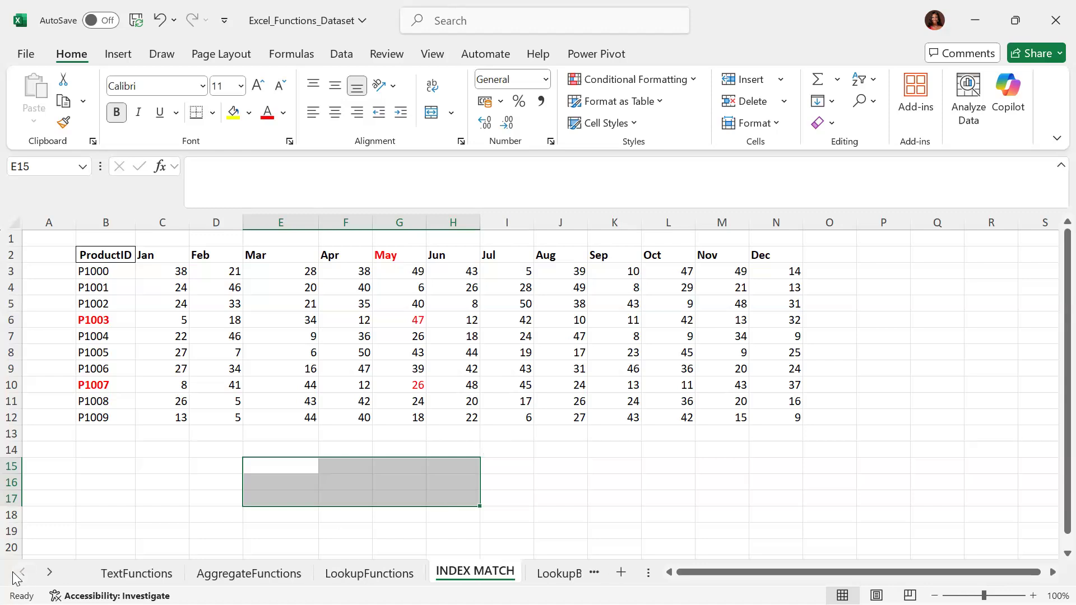
click(249, 572)
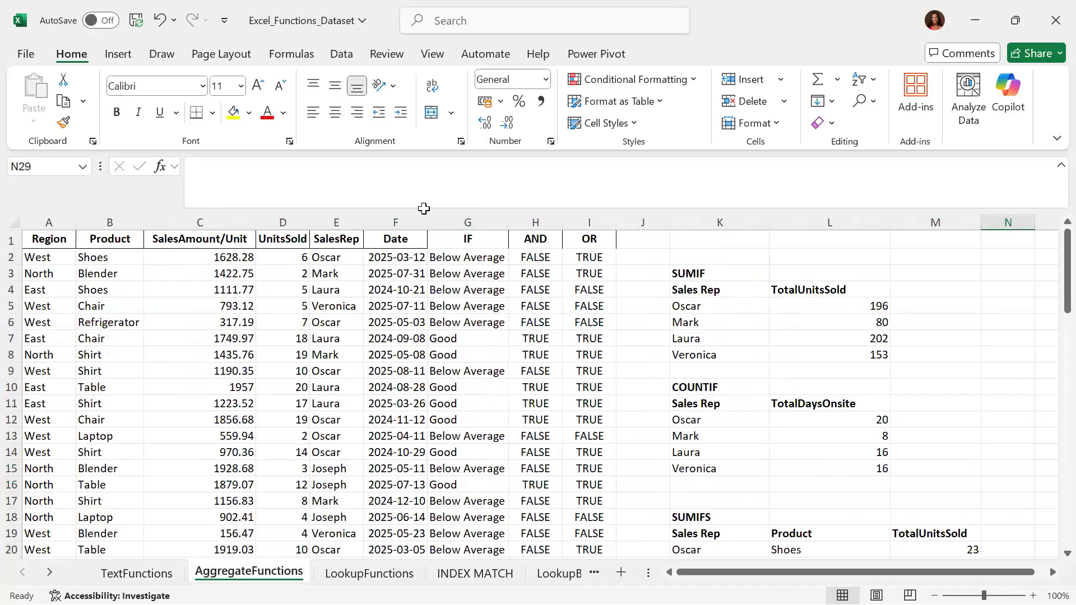
click(399, 220)
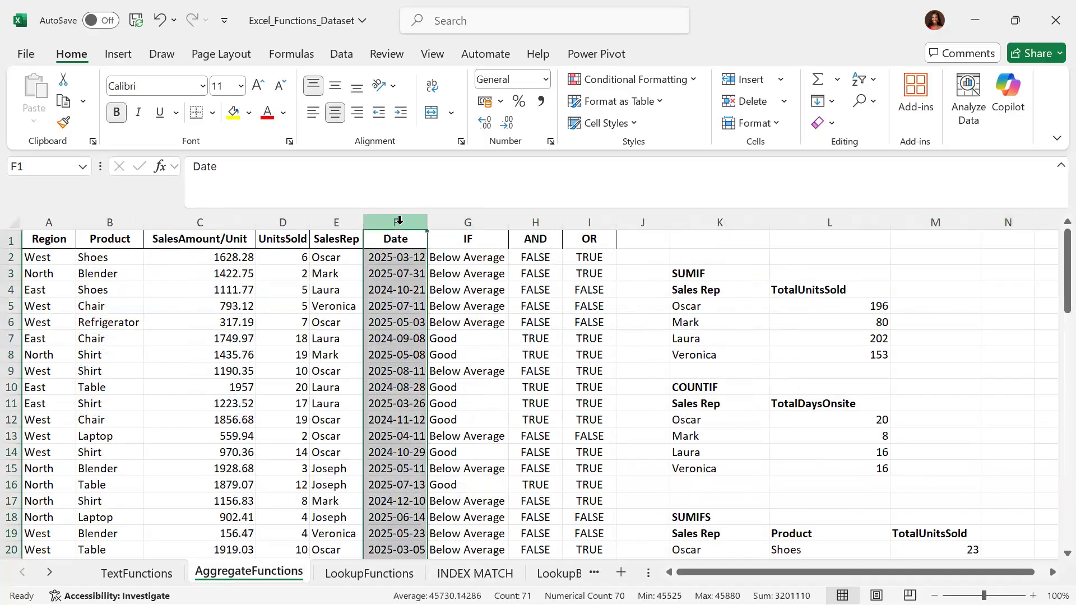
key(ctrl+c)
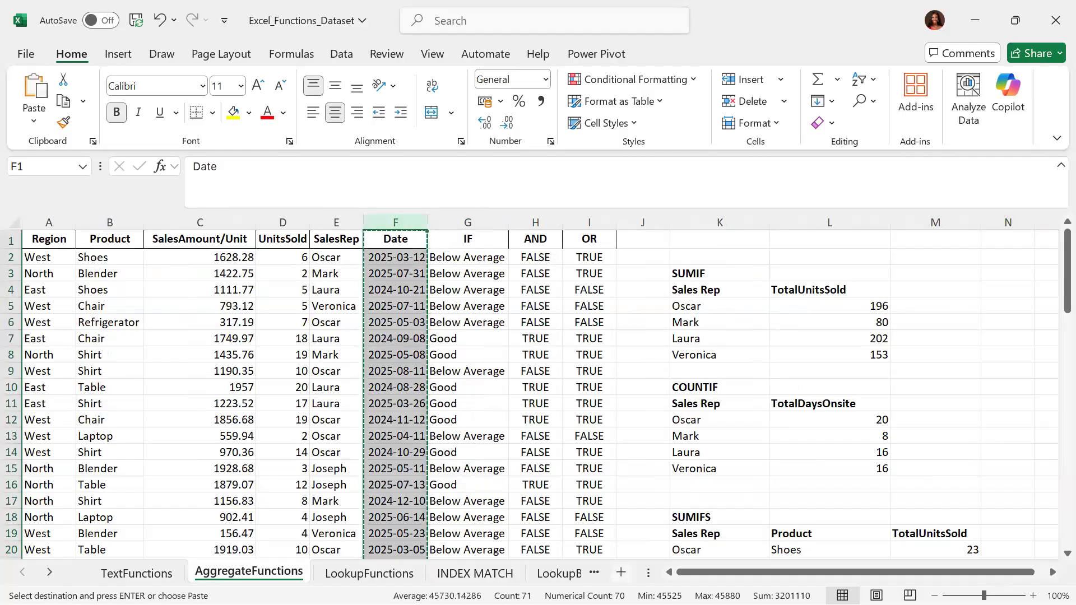
click(620, 572)
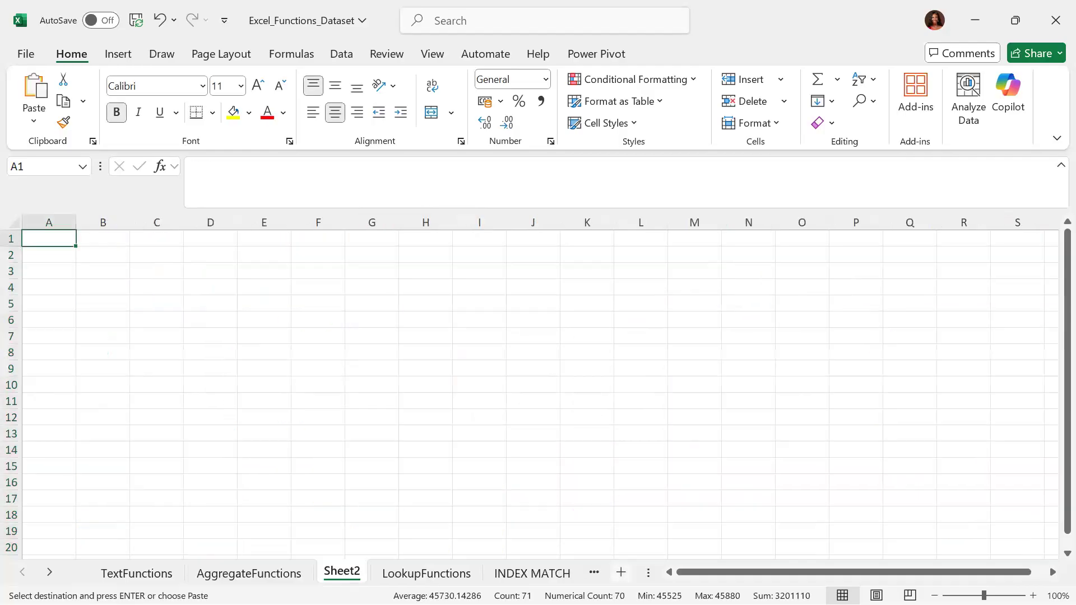
click(55, 219)
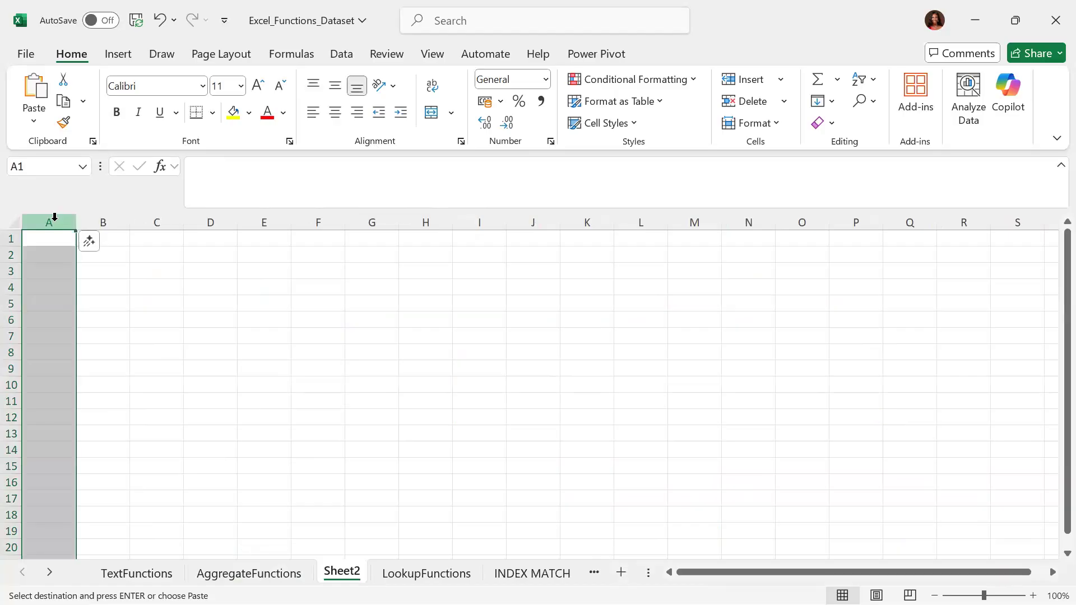
key(ctrl+v)
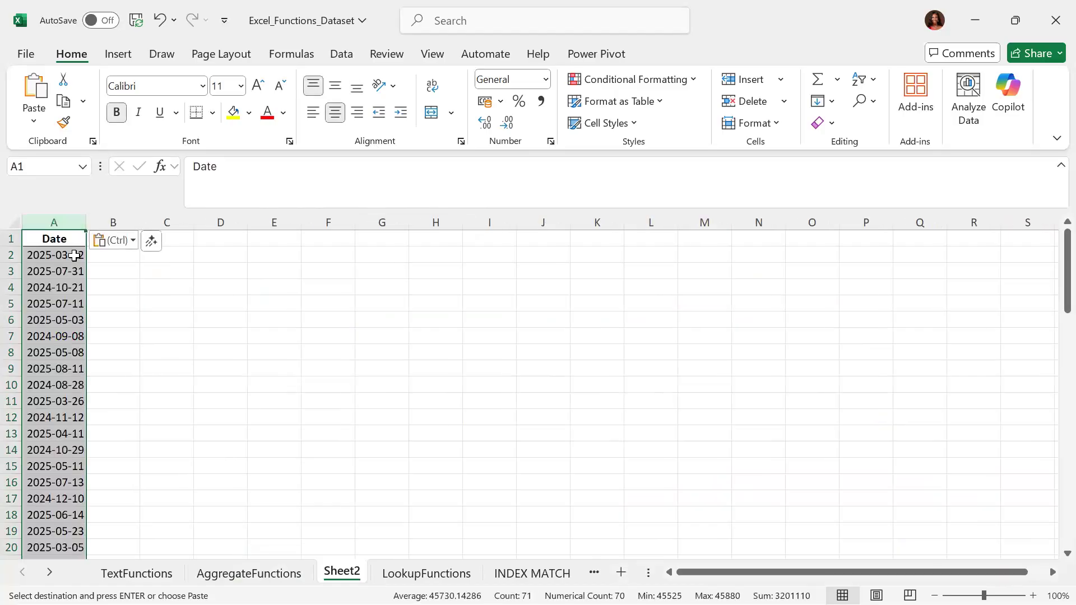
- Enter the formula =NOW() in C2 of the new sheet
click(175, 255)
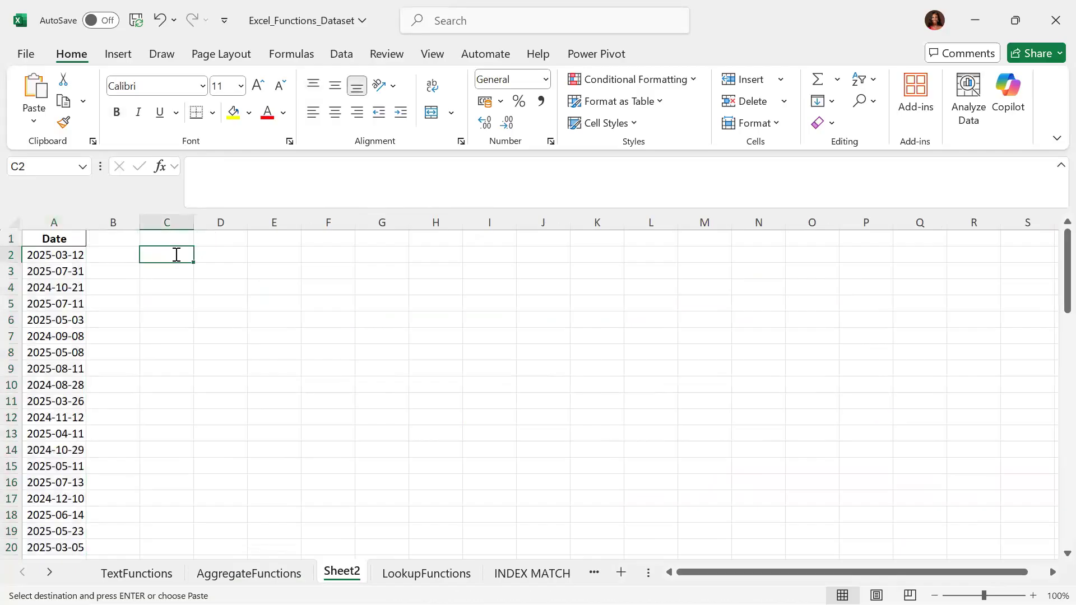
text(=NOW()
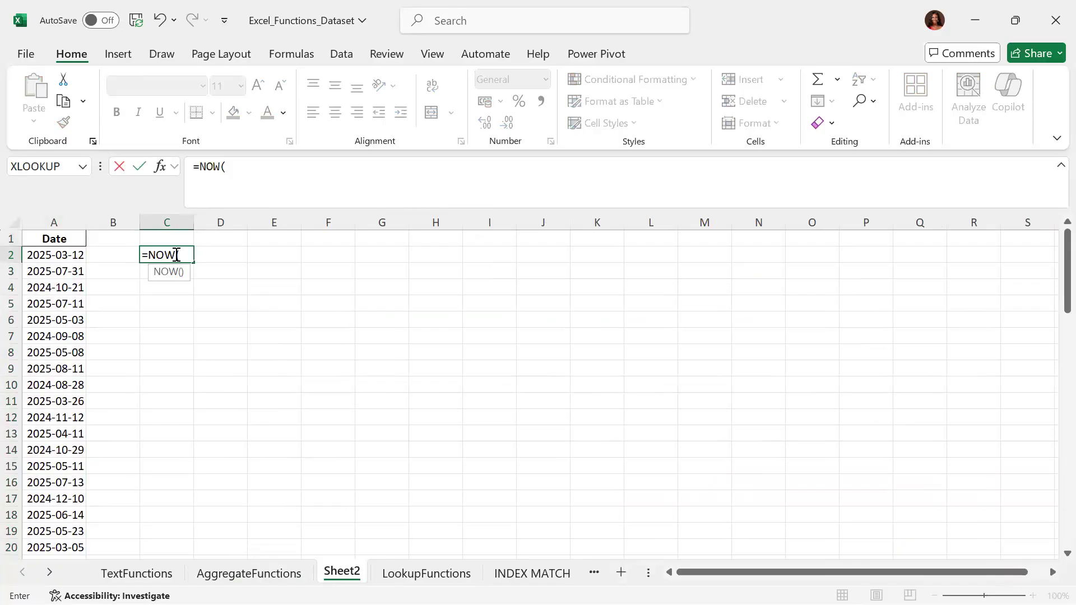
text())
key(Return)
- Re-enter the unchanged =NOW() formula in C2 twice to refresh its date and time
click(175, 254)
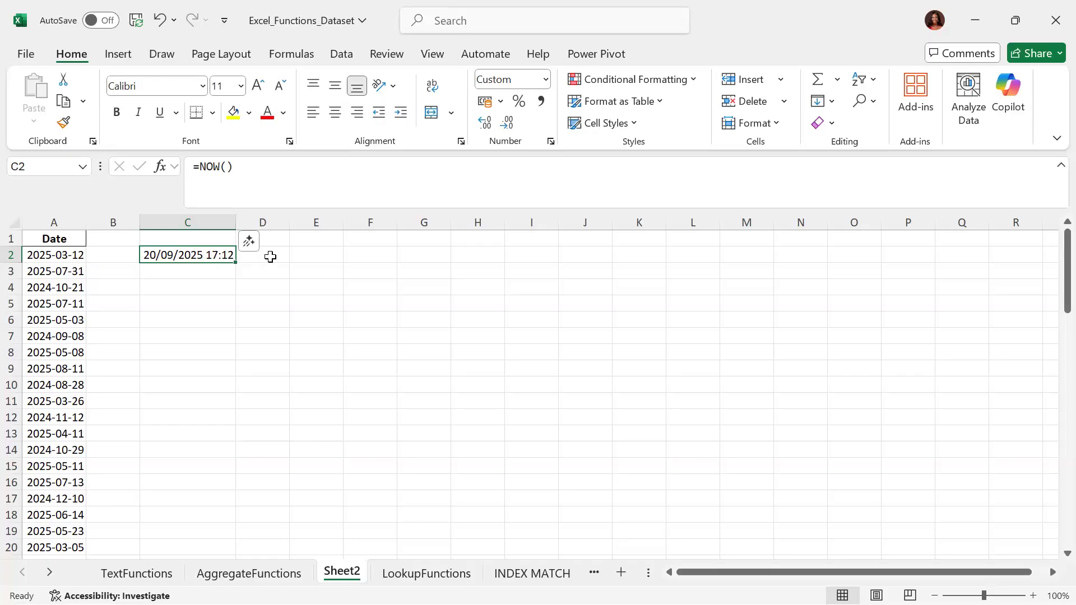
click(247, 167)
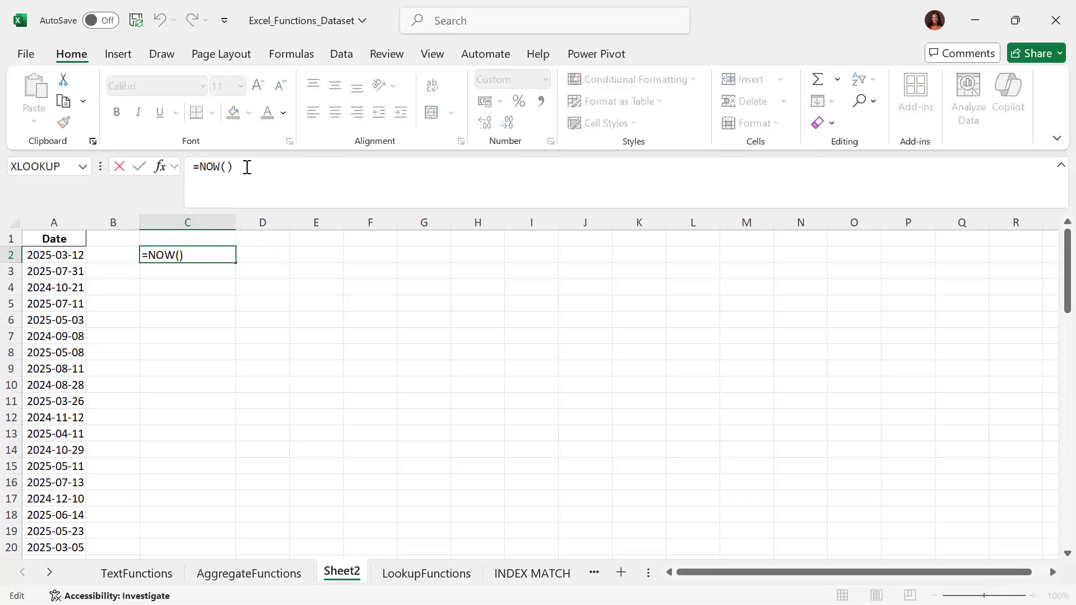
key(Return)
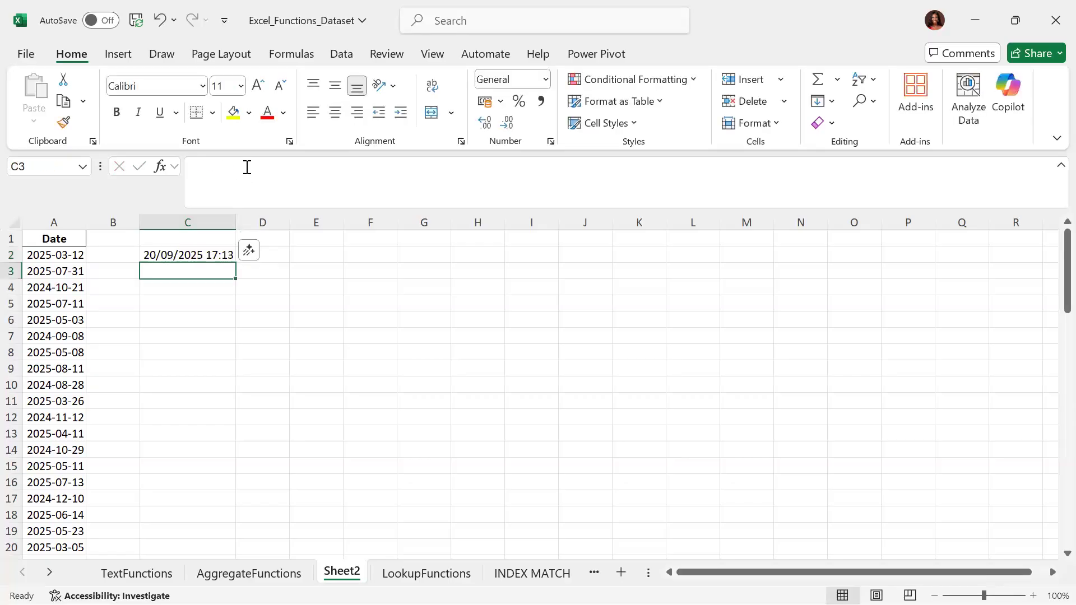
click(177, 259)
click(246, 161)
key(Return)
click(210, 255)
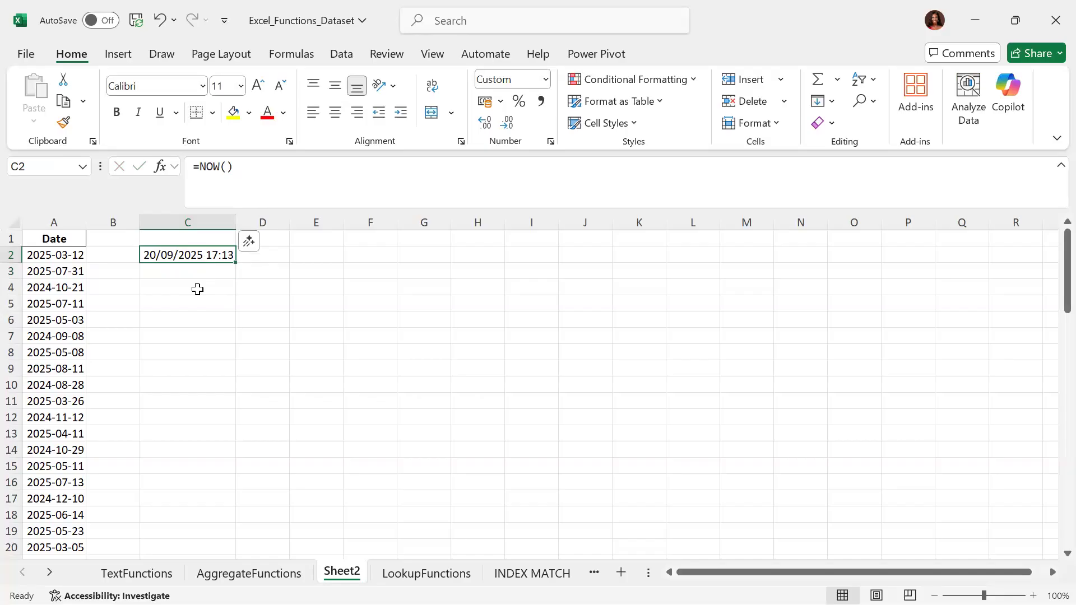
- Add the label TODAY in C4 and make it bold
click(197, 289)
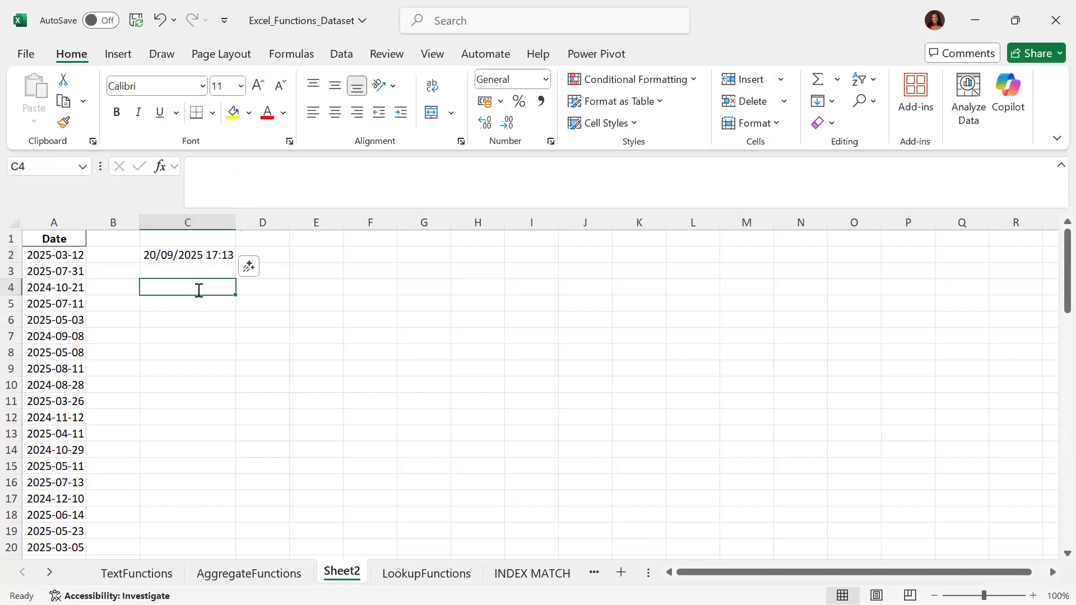
text(TODAY)
key(Tab)
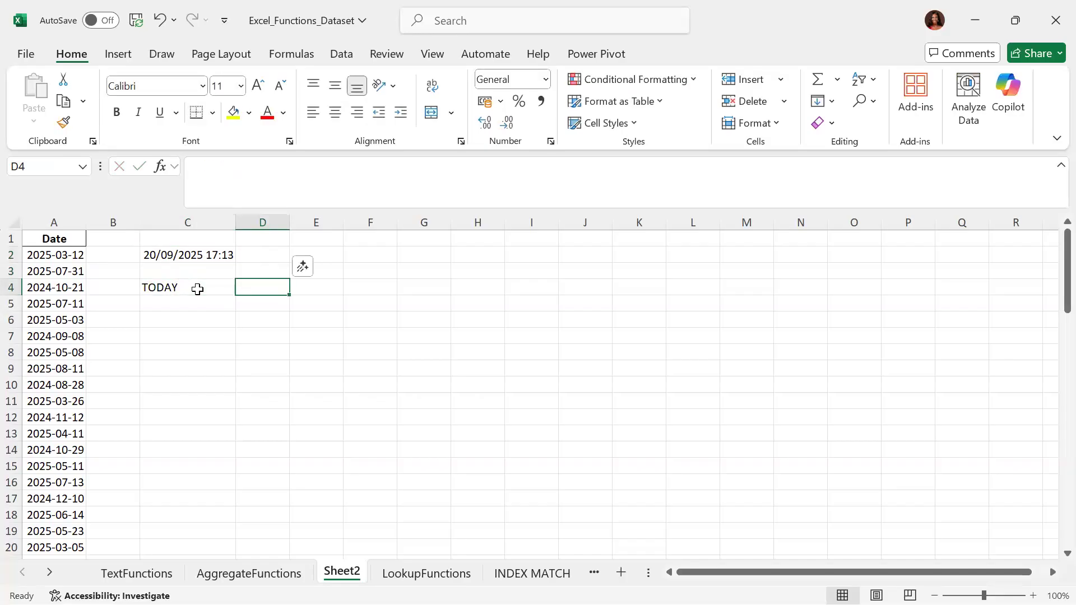
click(197, 289)
key(ctrl+b)
key(Tab)
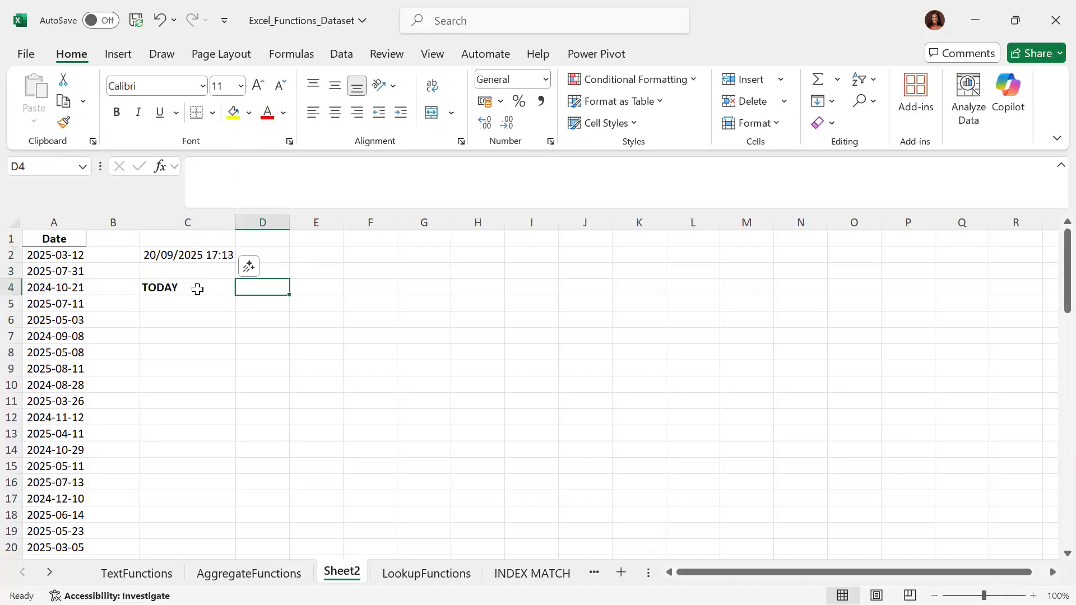
- Move the NOW formula from C2 to D2 and fit column D to its contents
click(215, 250)
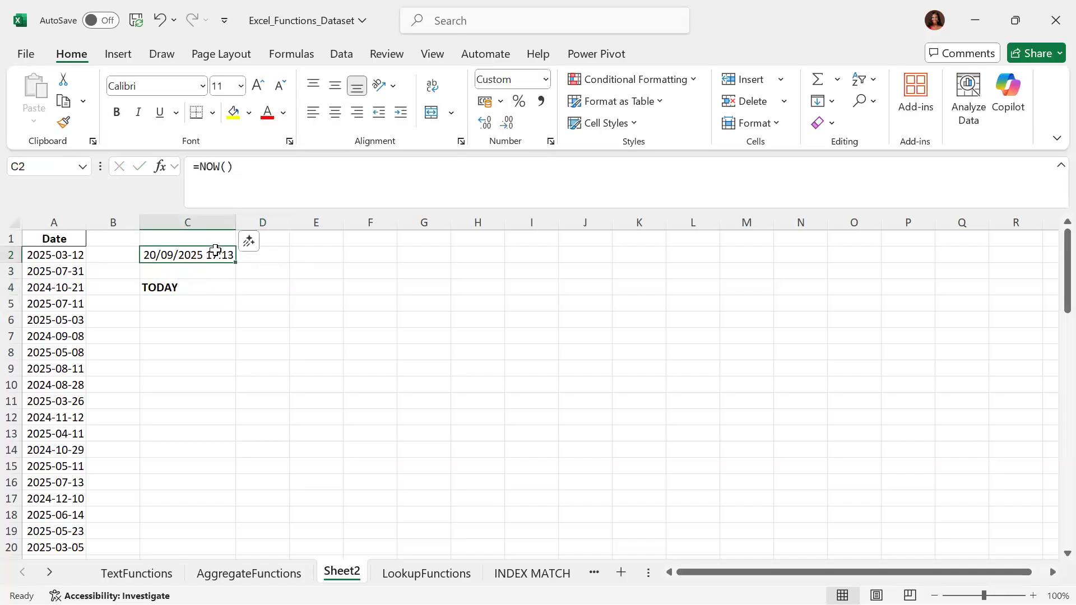
key(ctrl+x)
key(Right)
key(ctrl+v)
double_click(292, 228)
- Add the label NOW in C2 and make it bold
click(192, 256)
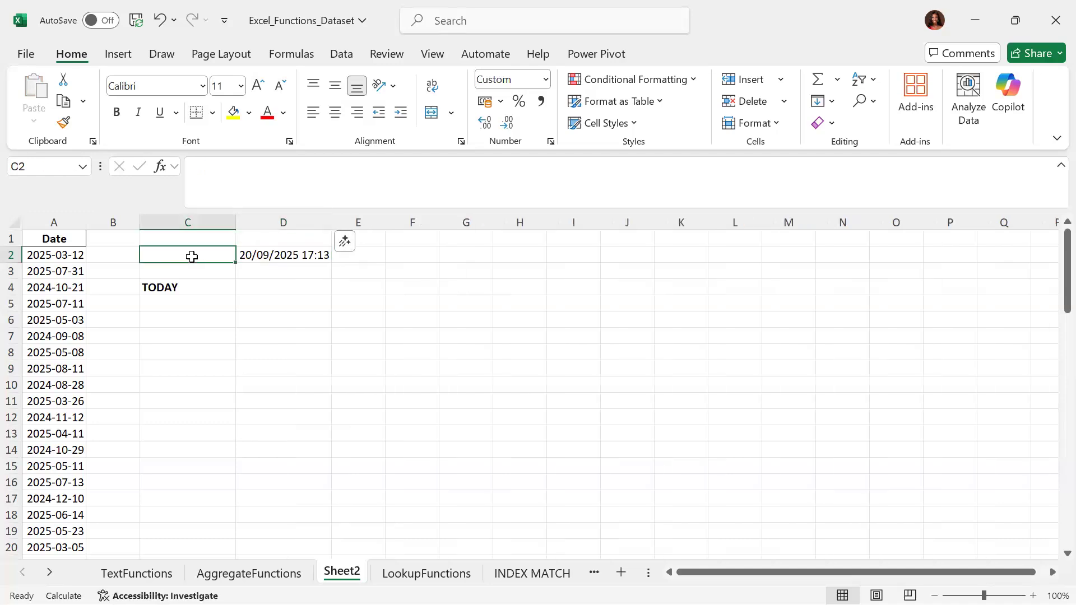
text(NOW)
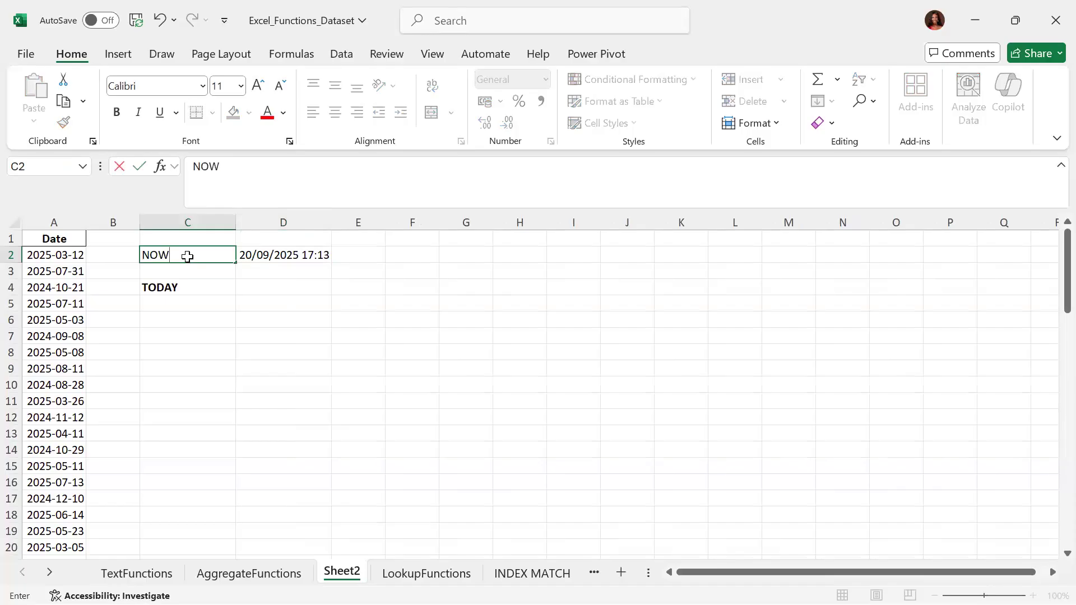
key(ctrl+Return)
key(ctrl+b)
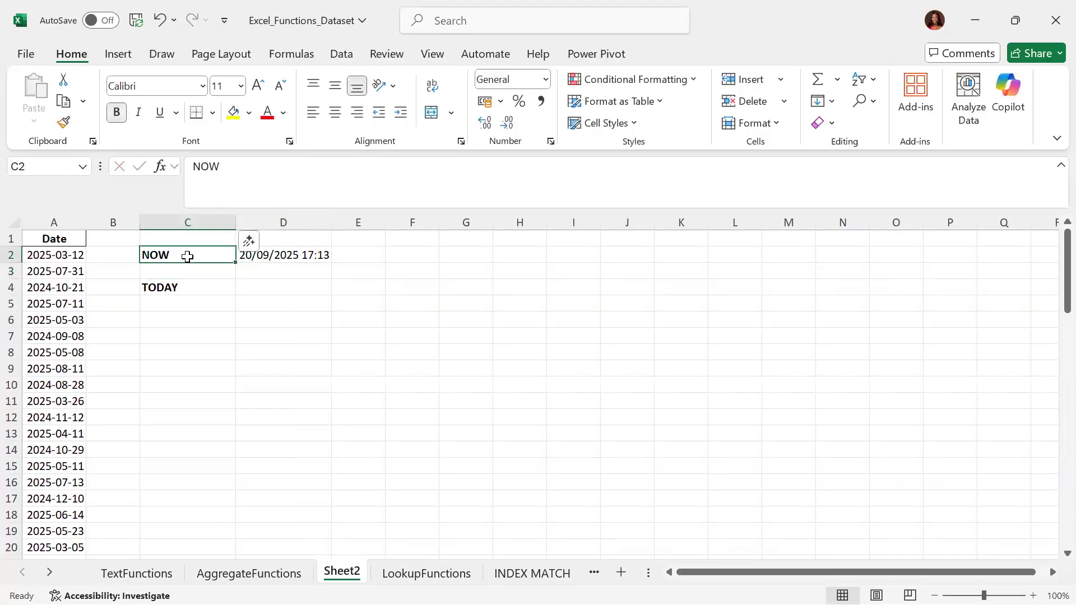
- Enter the formula =TODAY() in D4 beside the TODAY label and re-enter it unchanged once to refresh the date
click(282, 286)
text(=TODAY)
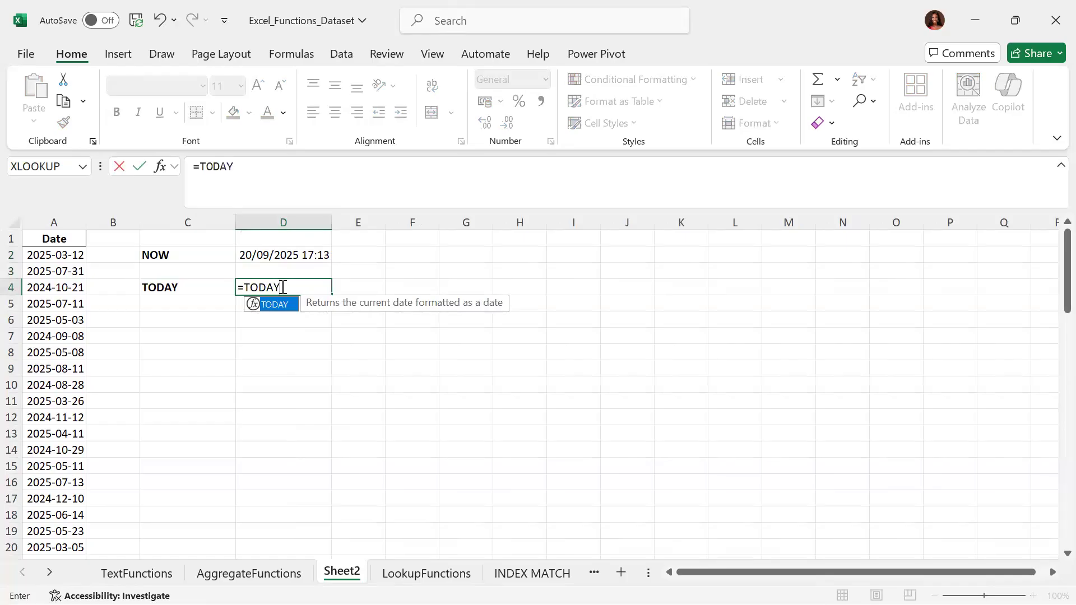
text(()
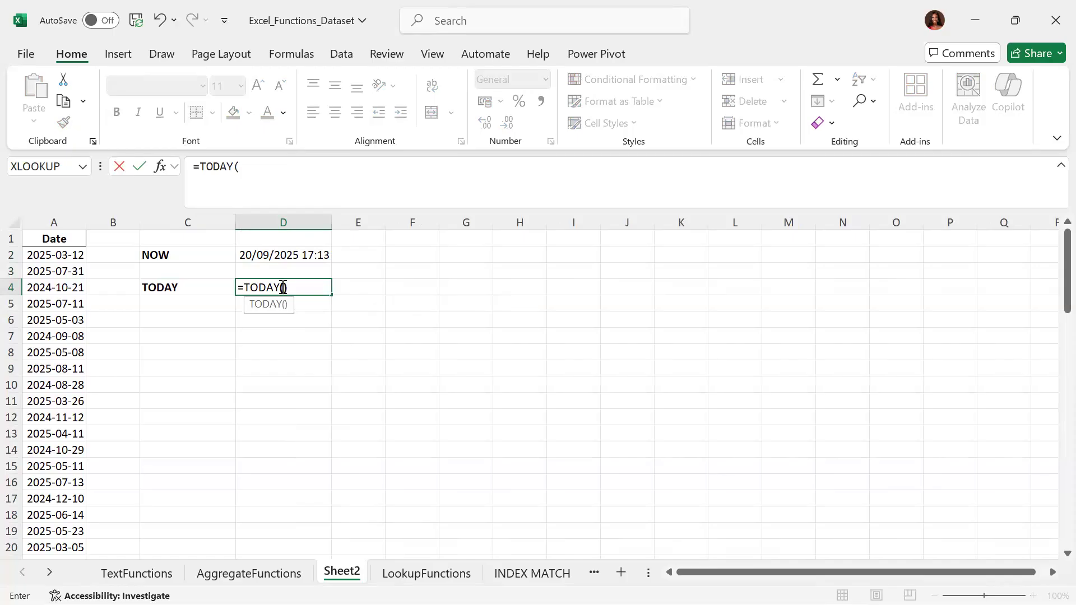
key(Return)
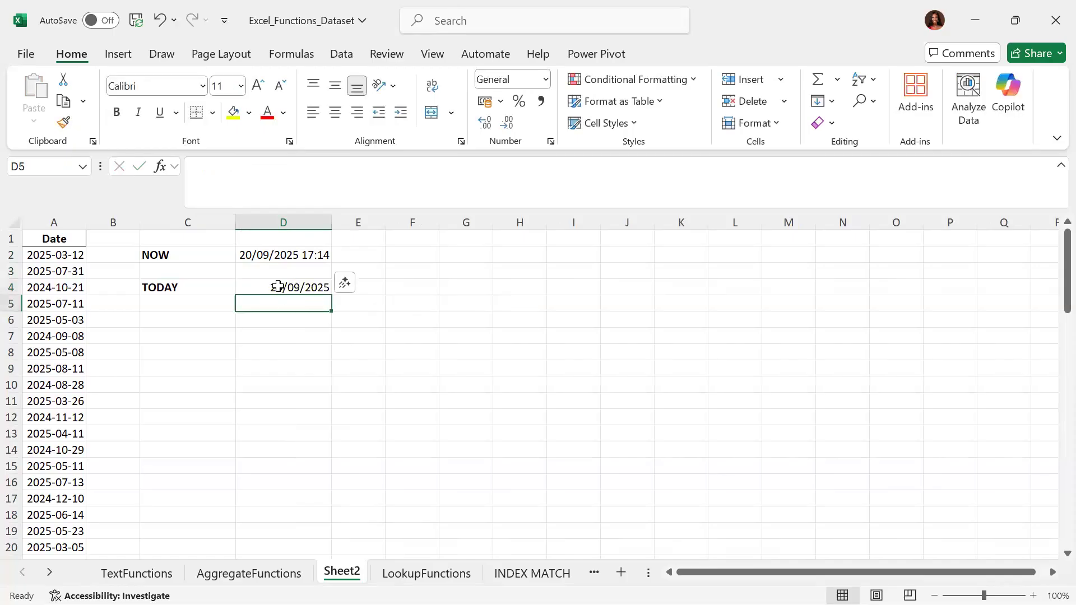
click(279, 286)
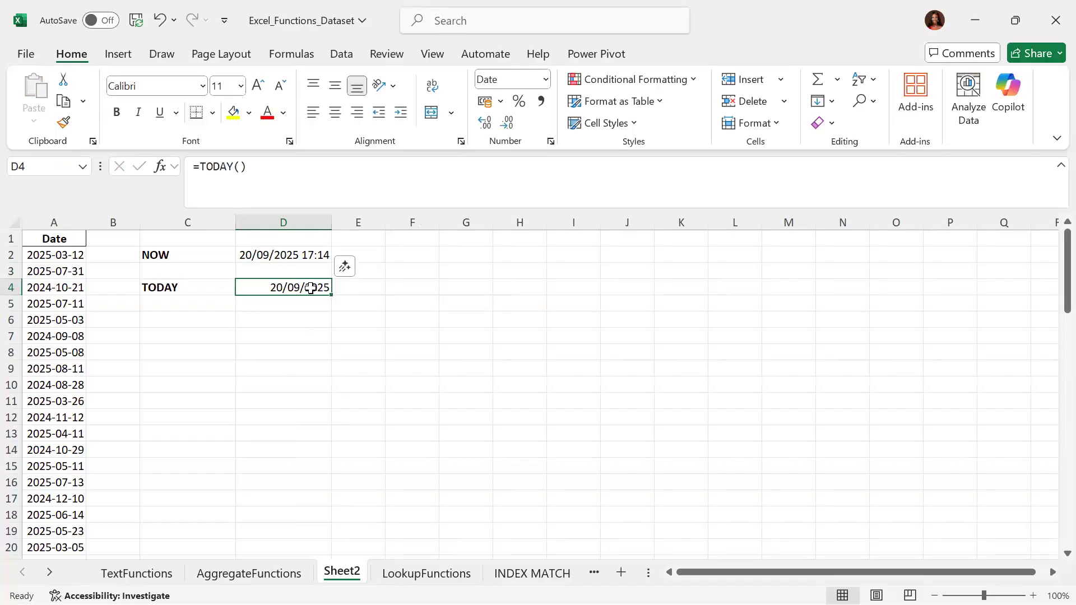
click(267, 162)
key(Return)
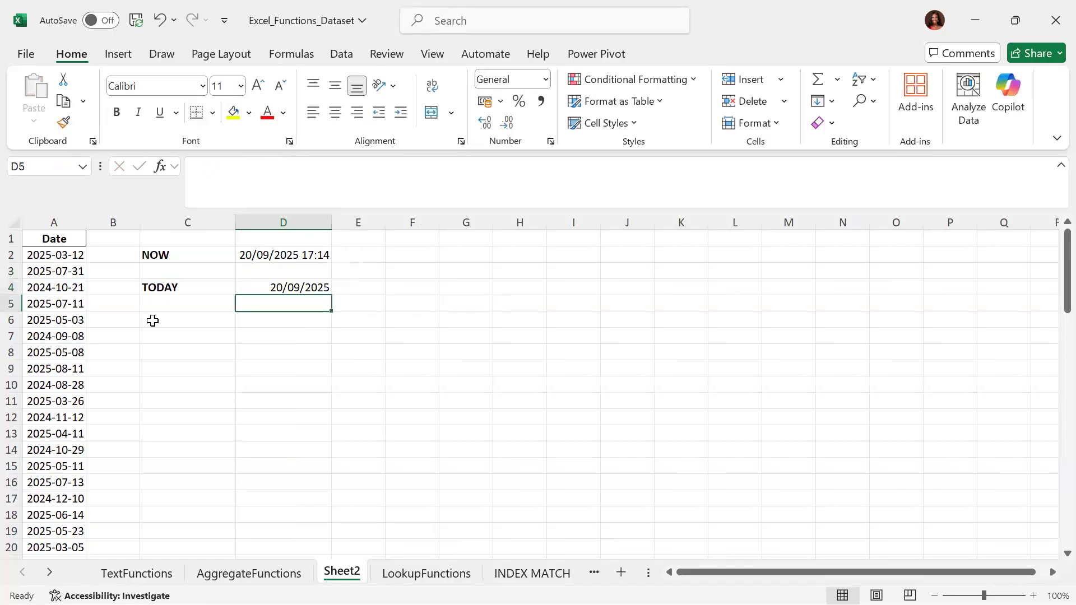
- Insert five blank columns at C through G, shifting the NOW and TODAY block away from the dates
click(178, 319)
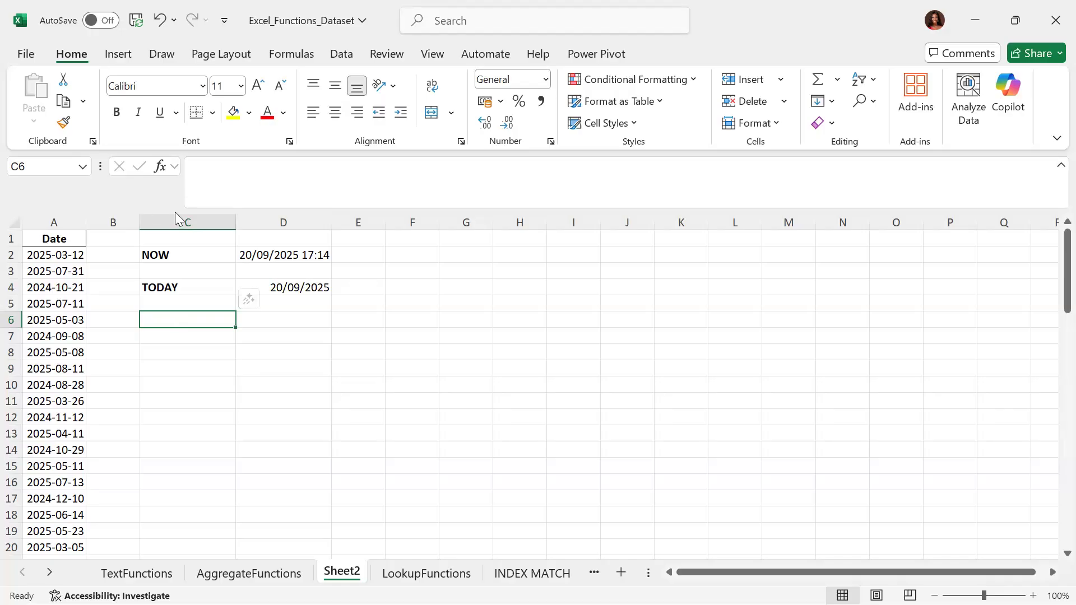
drag(184, 218, 455, 213)
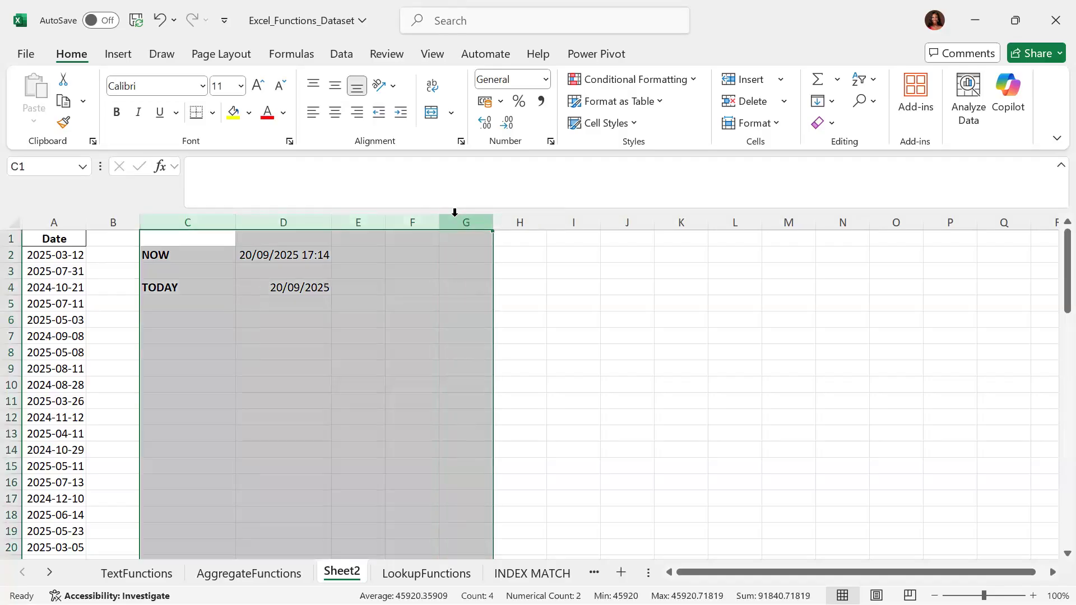
right_click(456, 217)
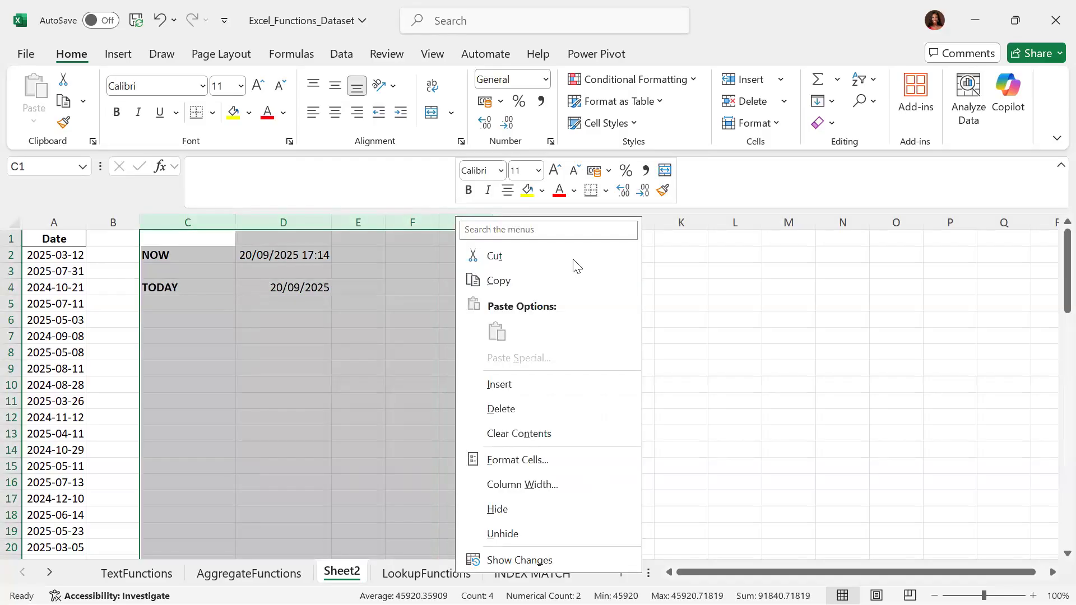
click(496, 384)
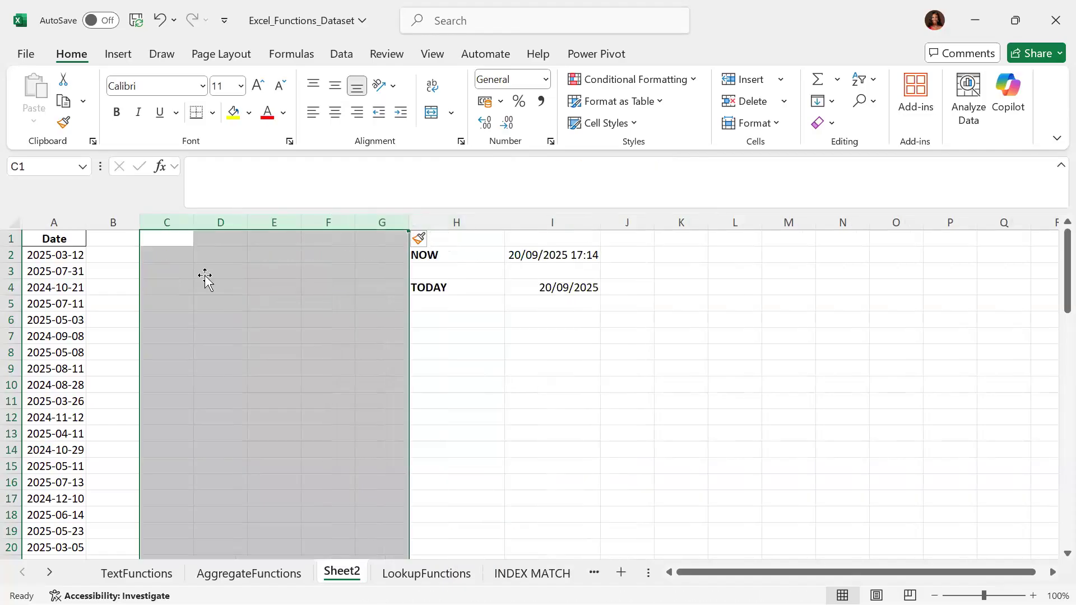
- Add the header YEAR in B1 next to the Date column and make it bold
click(117, 257)
click(116, 238)
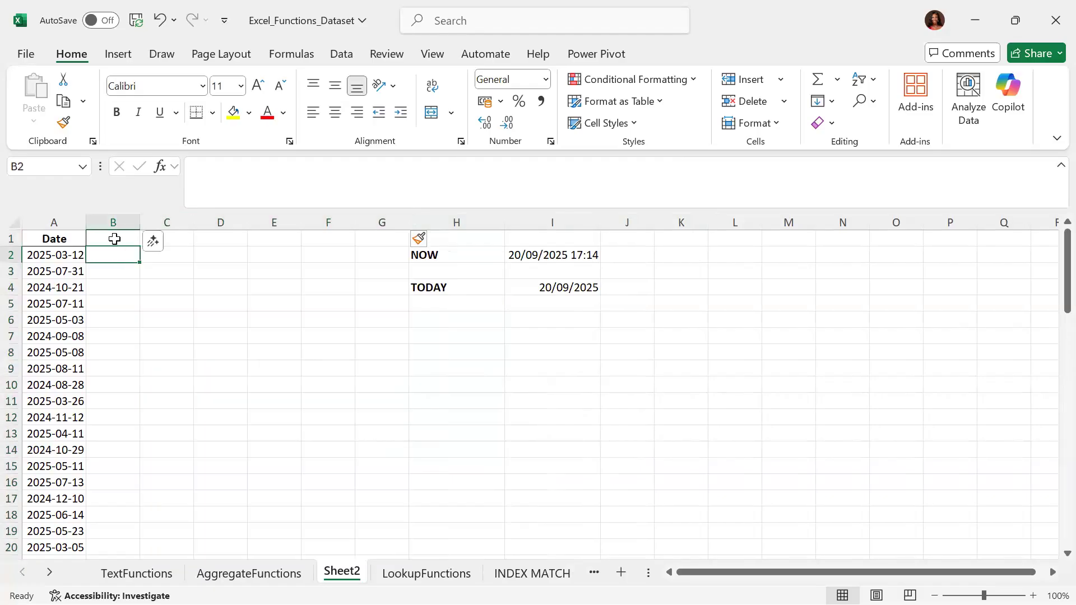
text(YEAR)
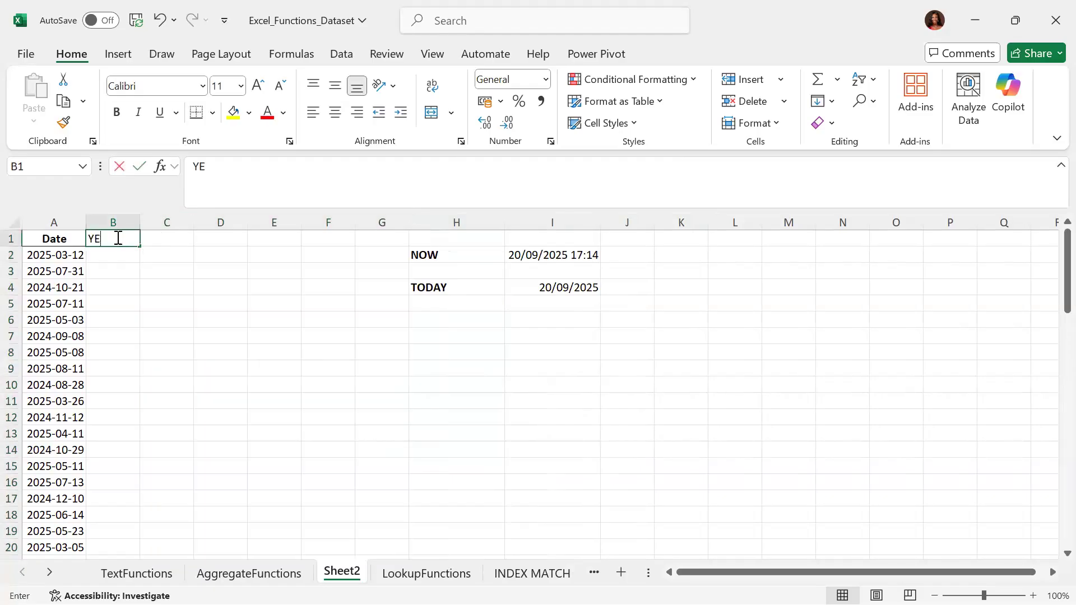
key(Return)
click(116, 238)
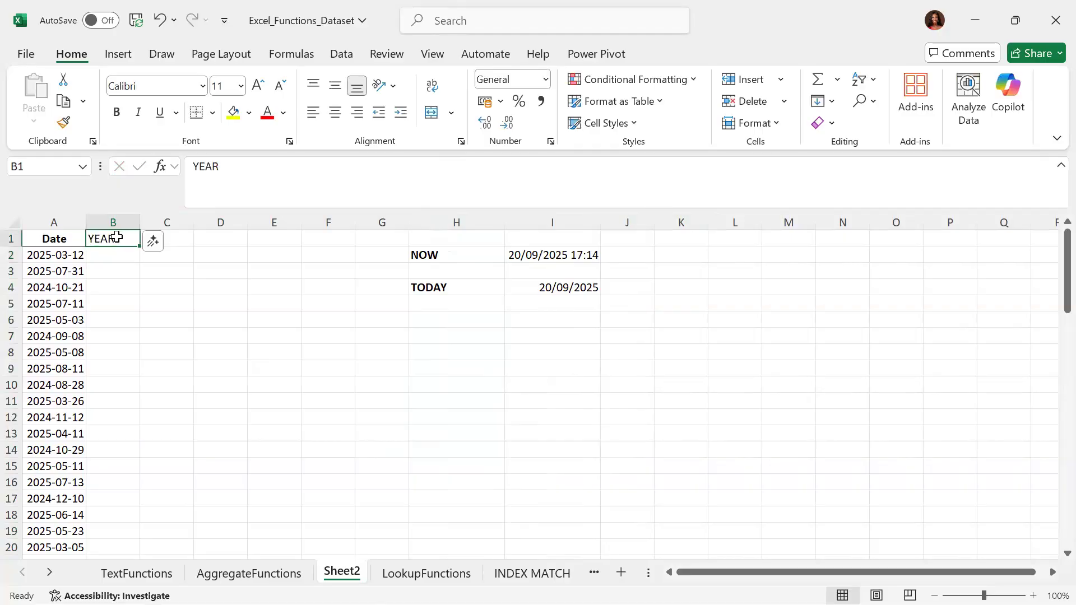
key(ctrl+b)
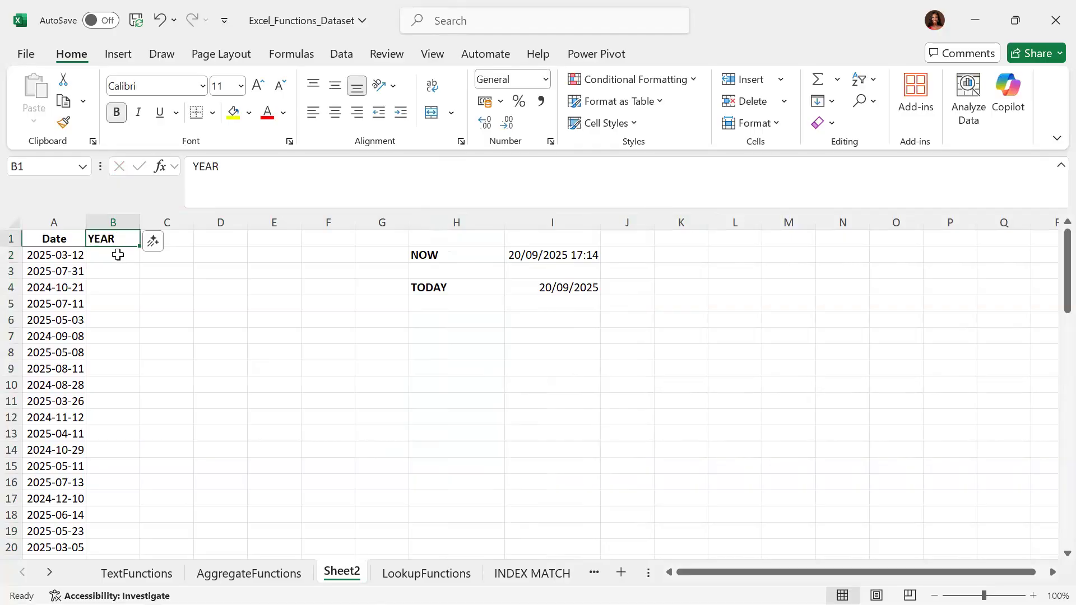
- Examine the date in A2 and the source Date column on the AggregateFunctions sheet, and return to Sheet2
click(118, 255)
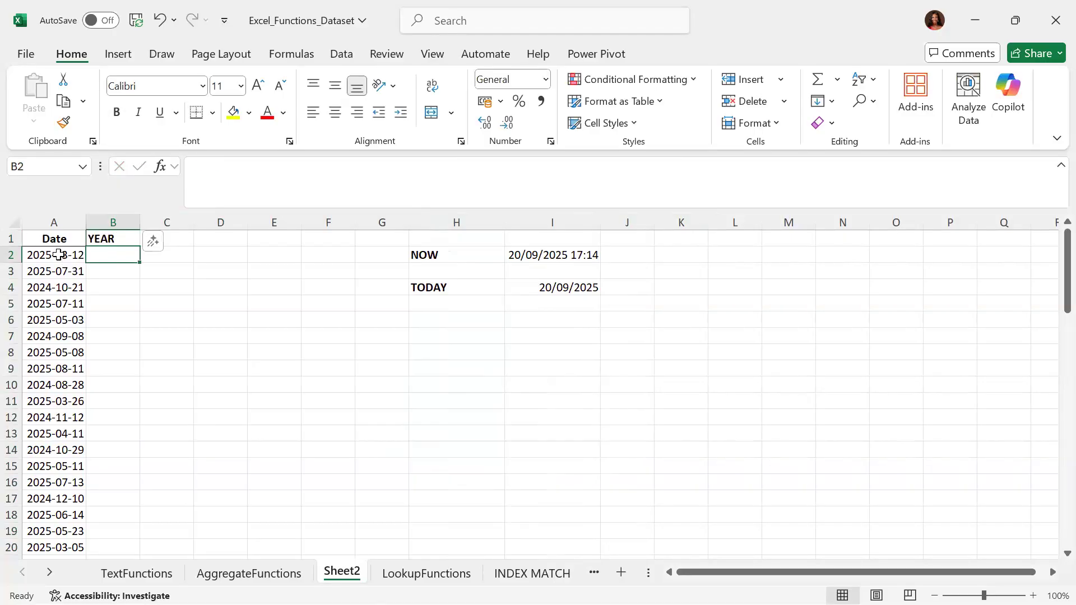
click(59, 255)
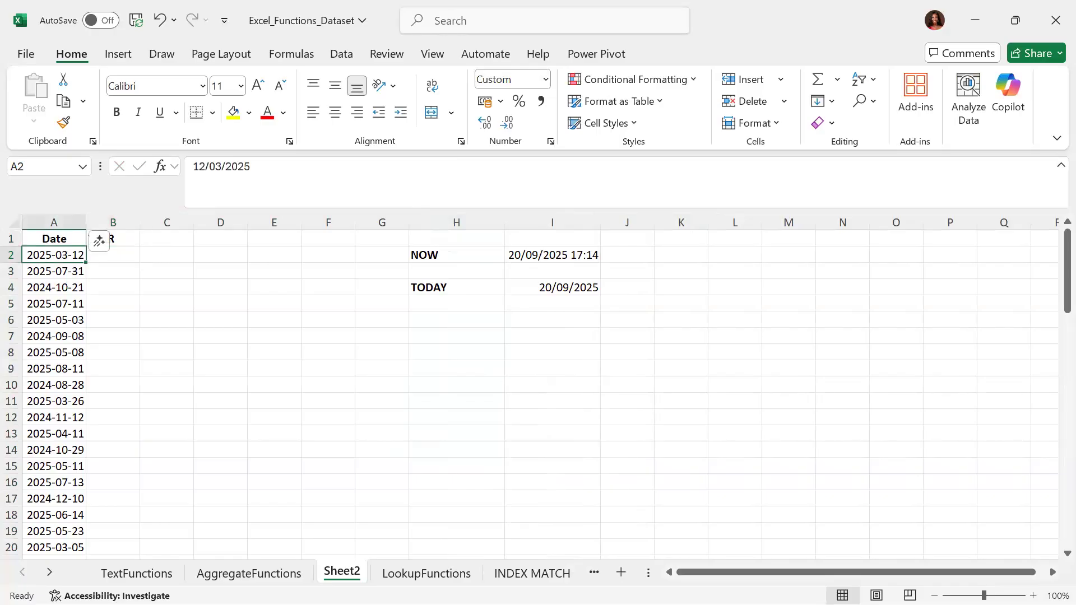
click(230, 574)
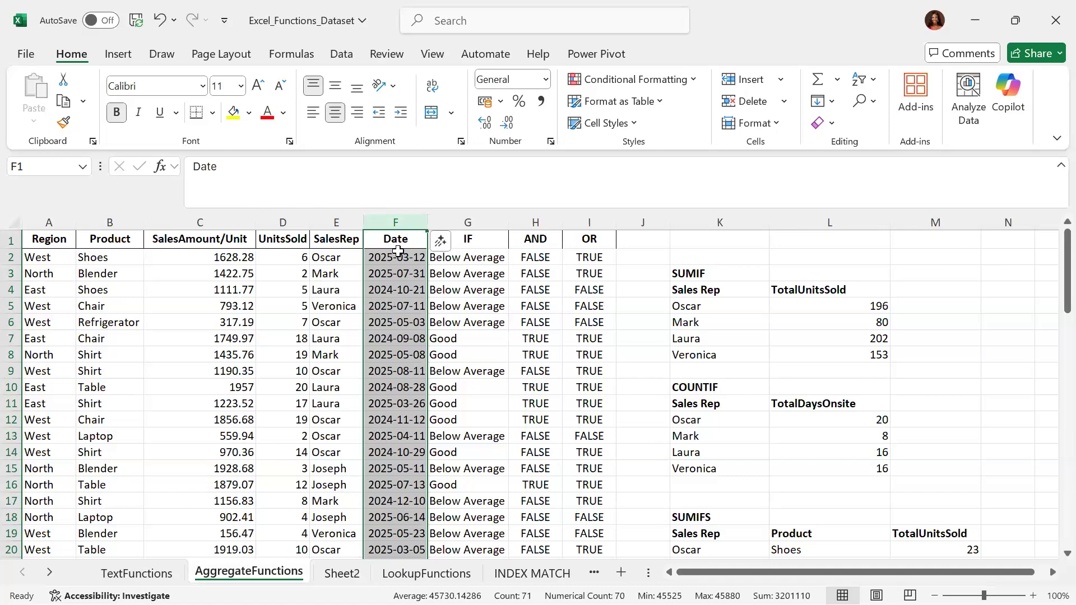
click(340, 573)
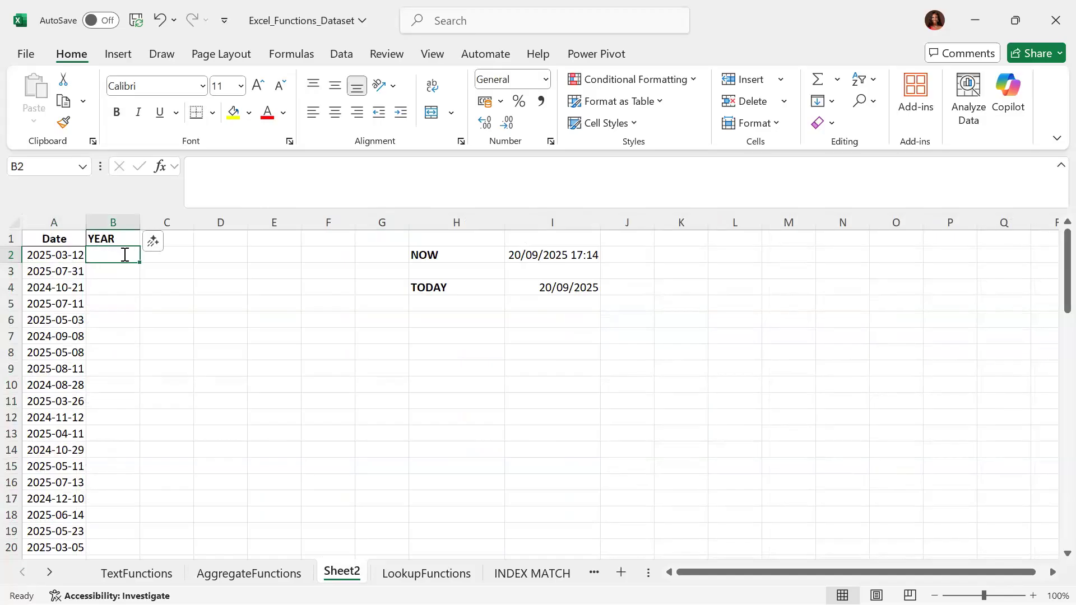
- Enter the formula =YEAR(A2) in B2 and fill it down the YEAR column for all dates
text(=YEAR)
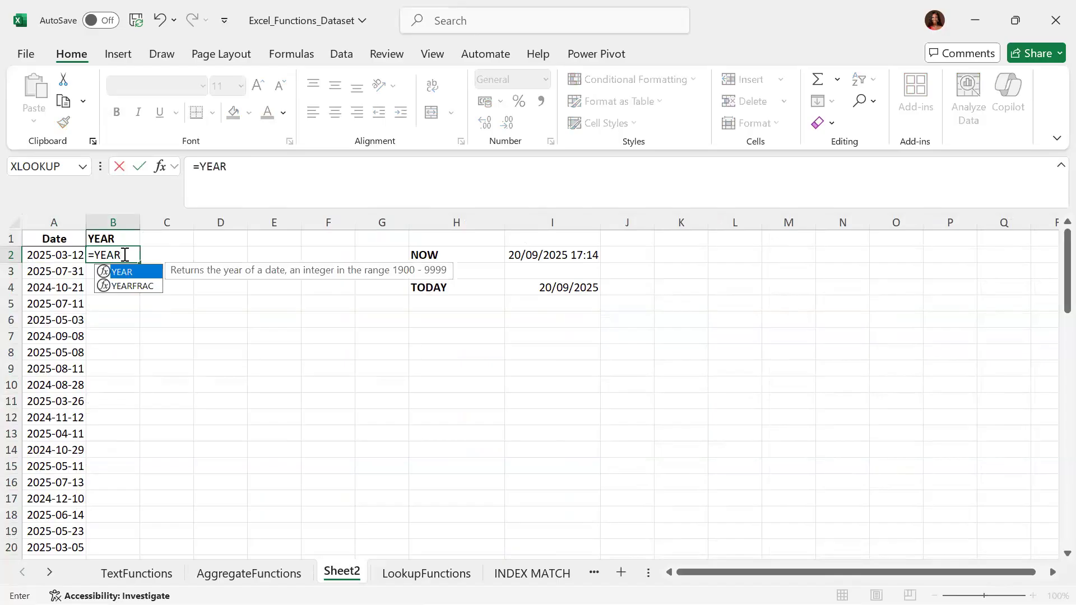
text(()
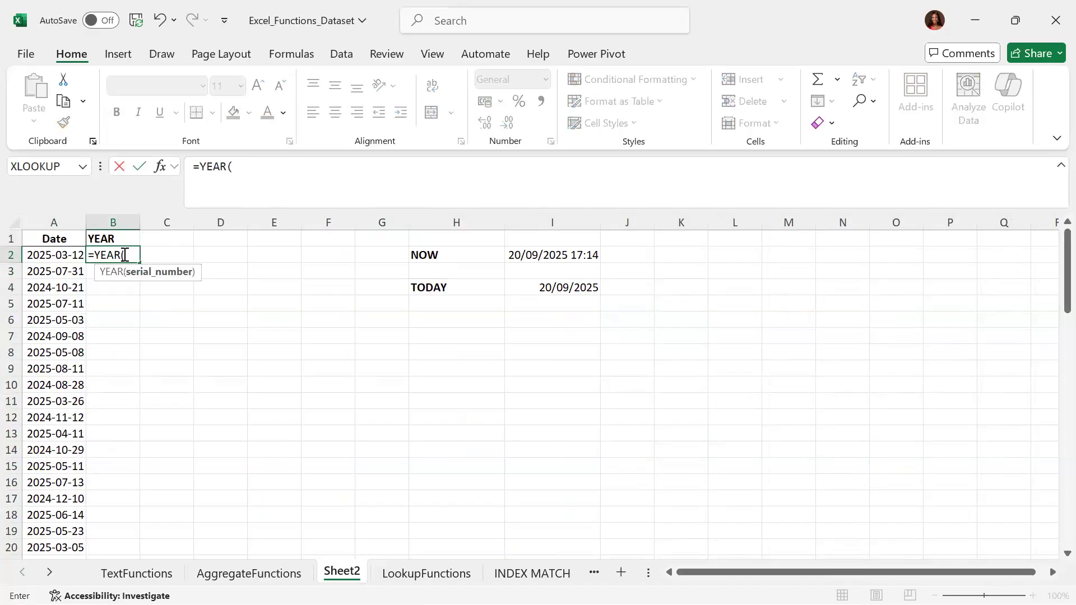
click(64, 256)
text())
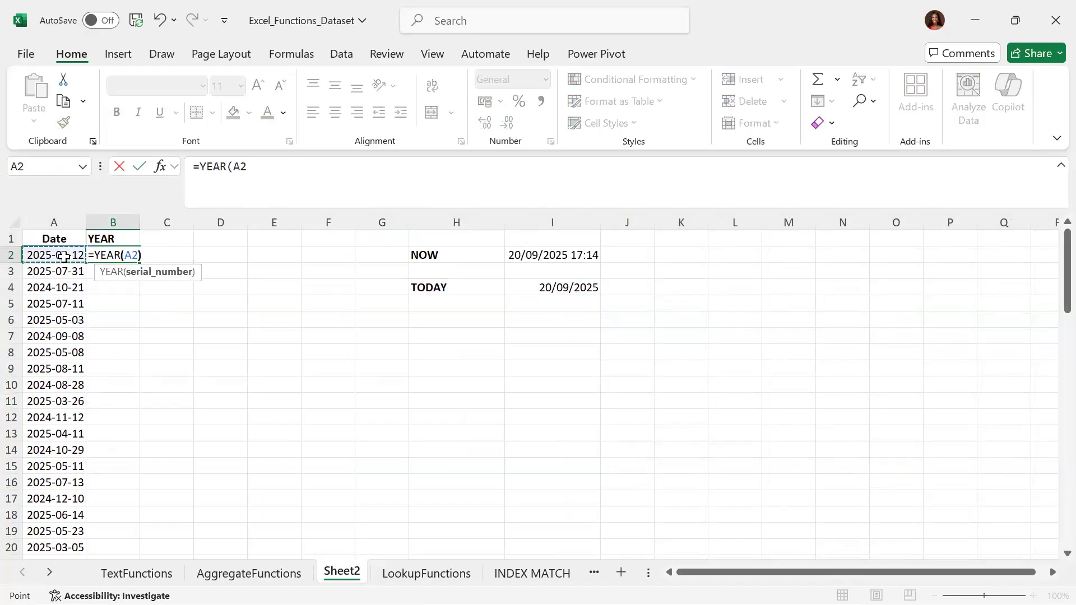
key(Return)
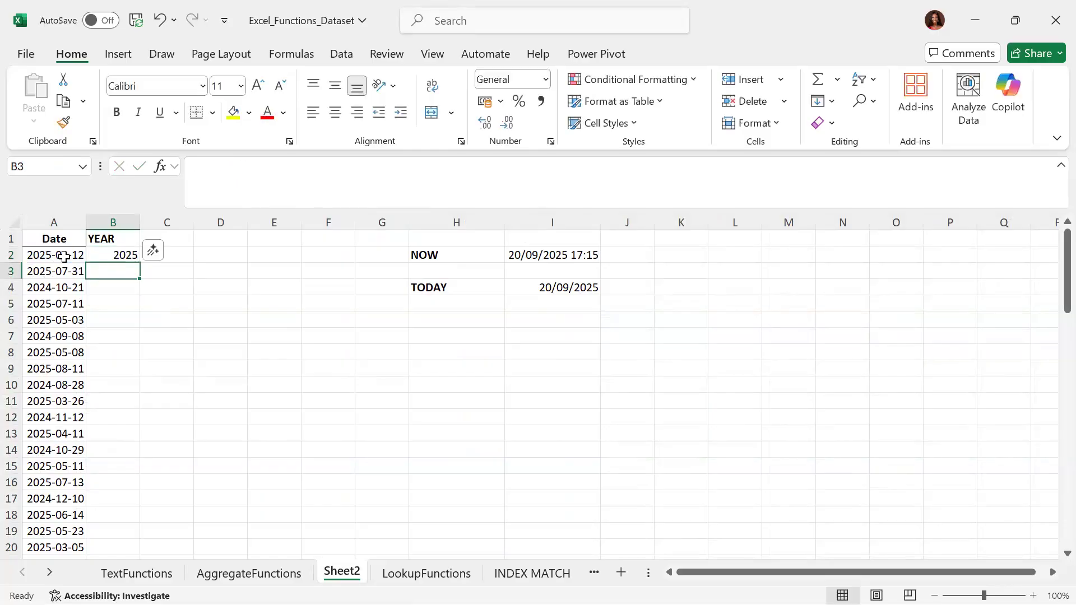
key(Up)
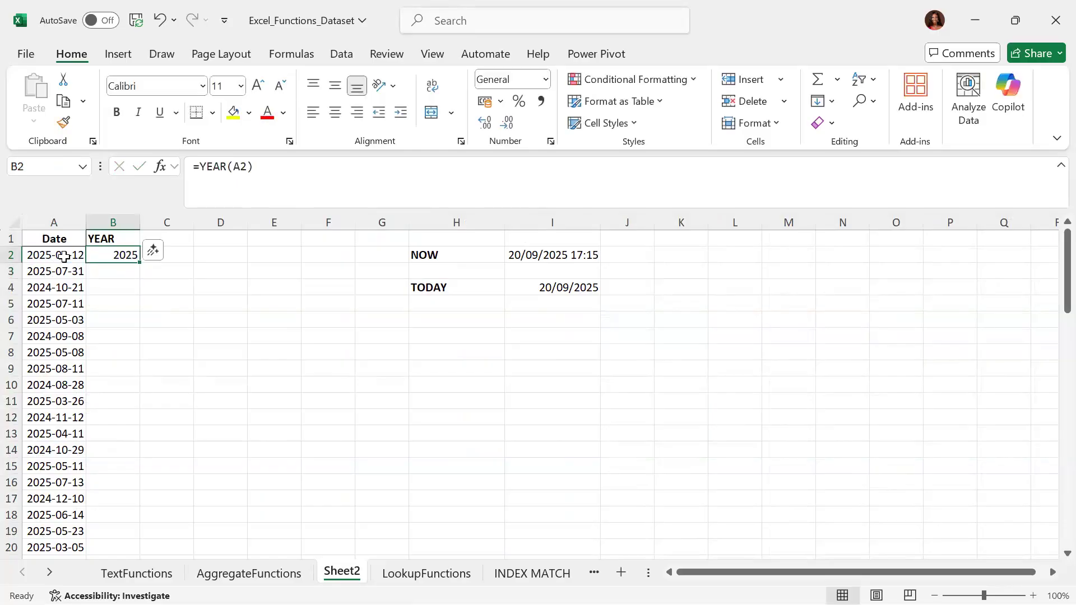
double_click(139, 262)
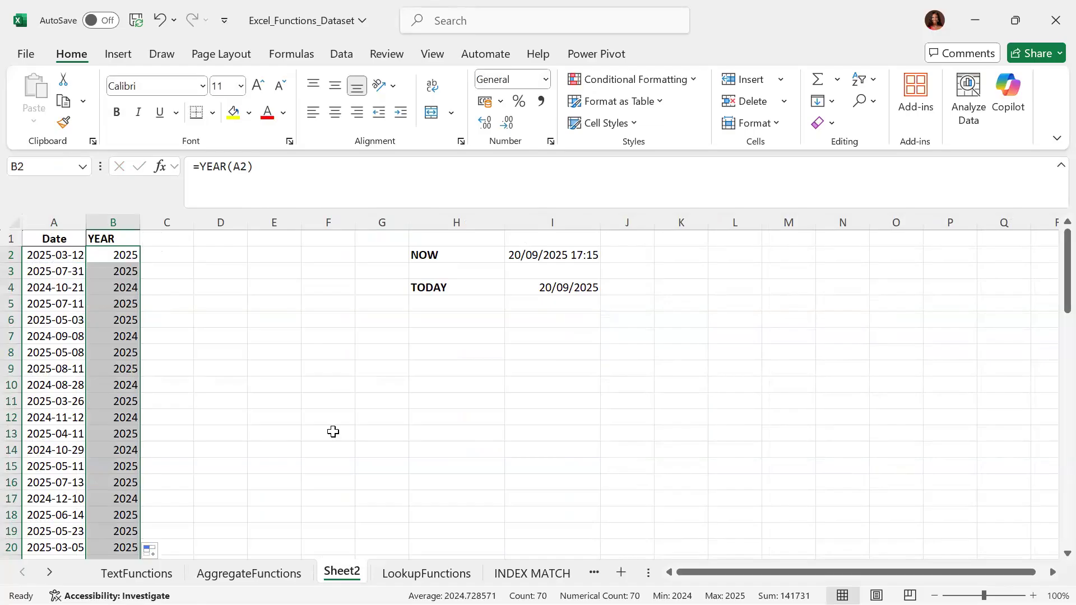
- Add a bold MONTH header in C1, beside the YEAR column
scroll(333, 432, down, 9)
scroll(333, 432, down, 8)
scroll(333, 432, up, 10)
scroll(332, 432, up, 7)
click(178, 240)
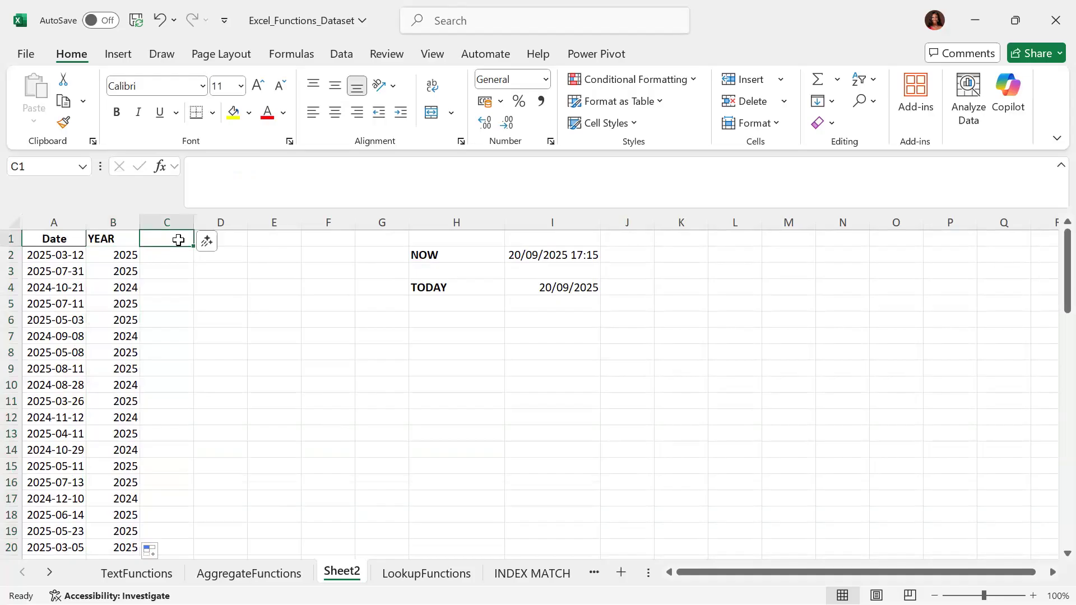
text(MONTH)
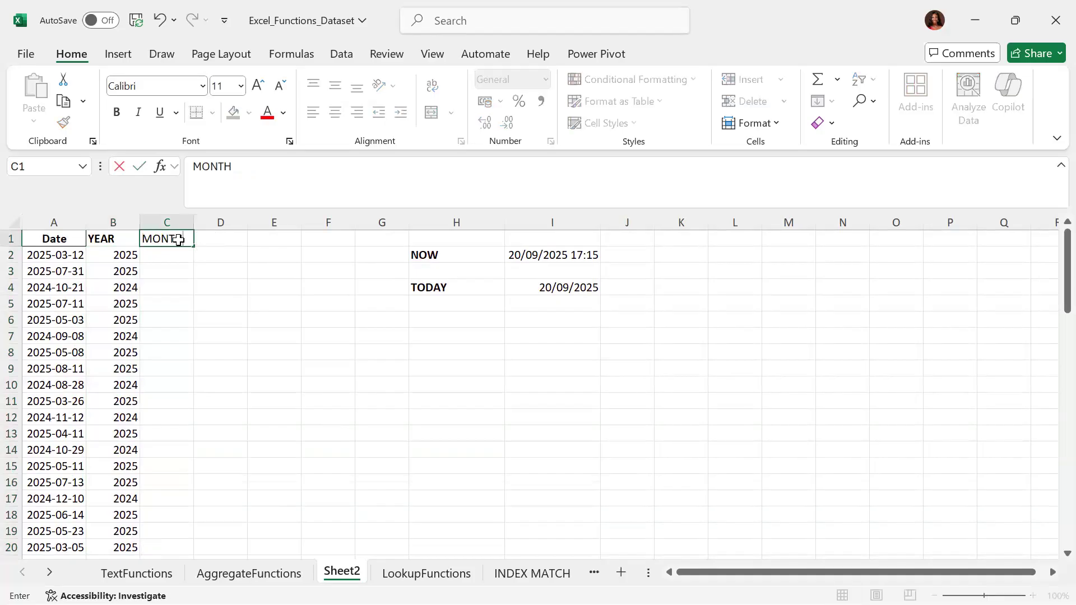
key(ctrl+Return)
key(ctrl+b)
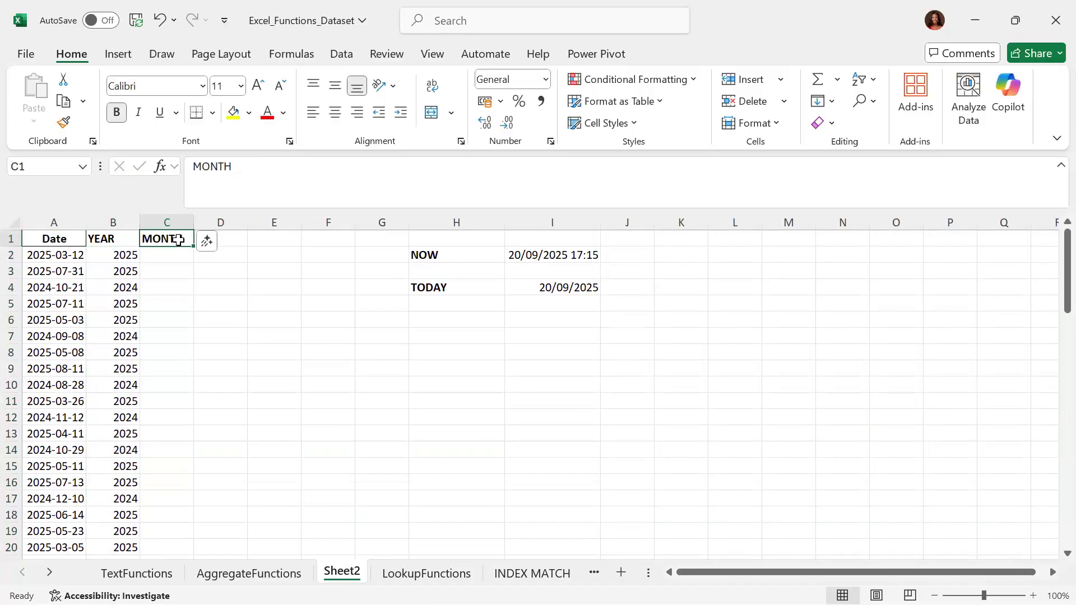
- Extract the month of each date with =MONTH(A2) in C2 and fill the formula down the MONTH column
key(Down)
text(=MON)
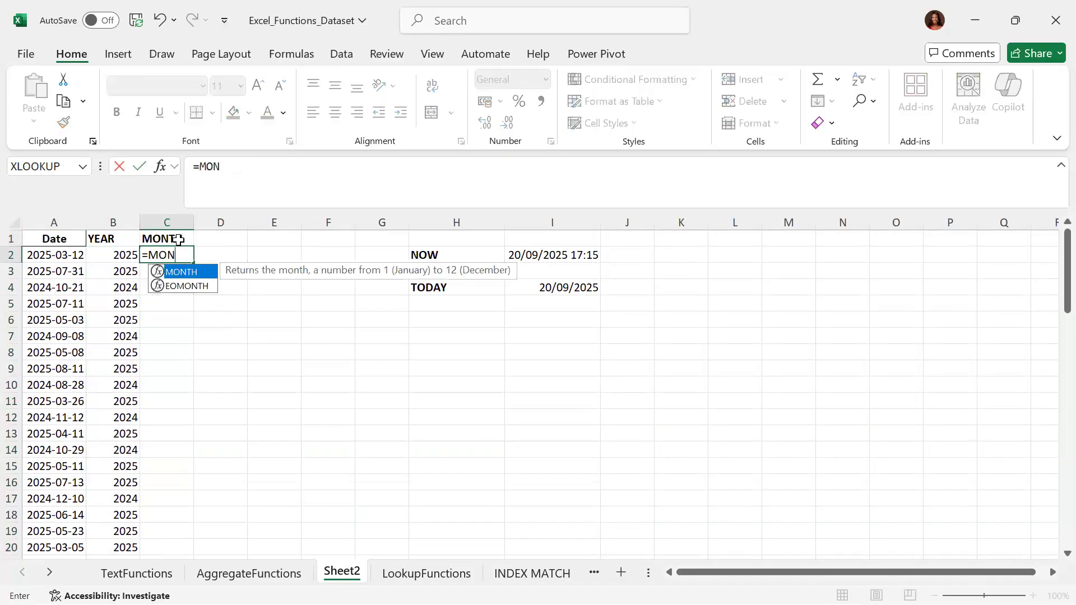
key(Tab)
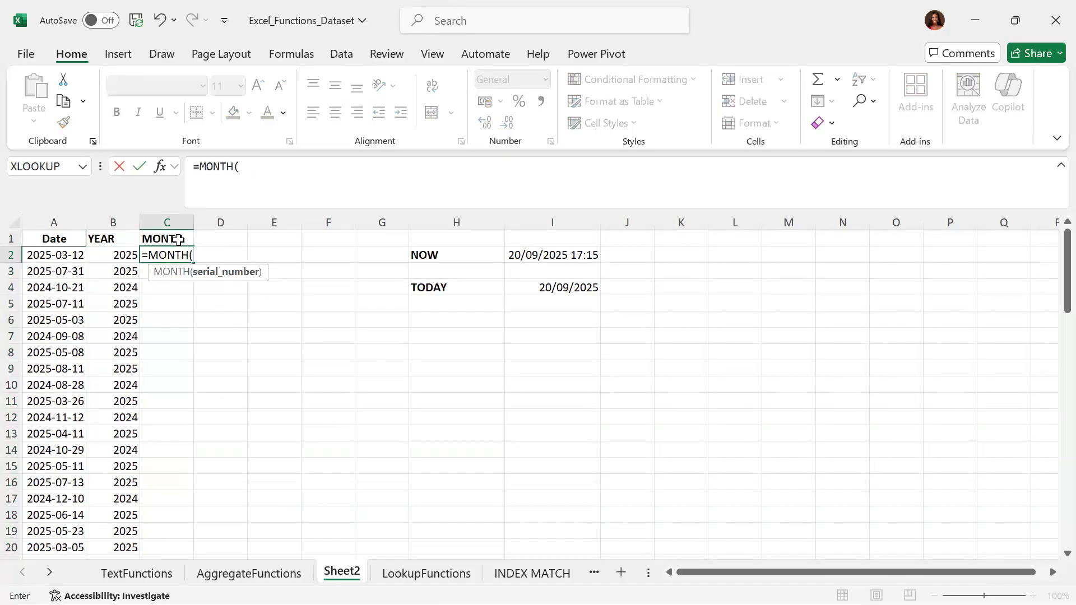
click(57, 256)
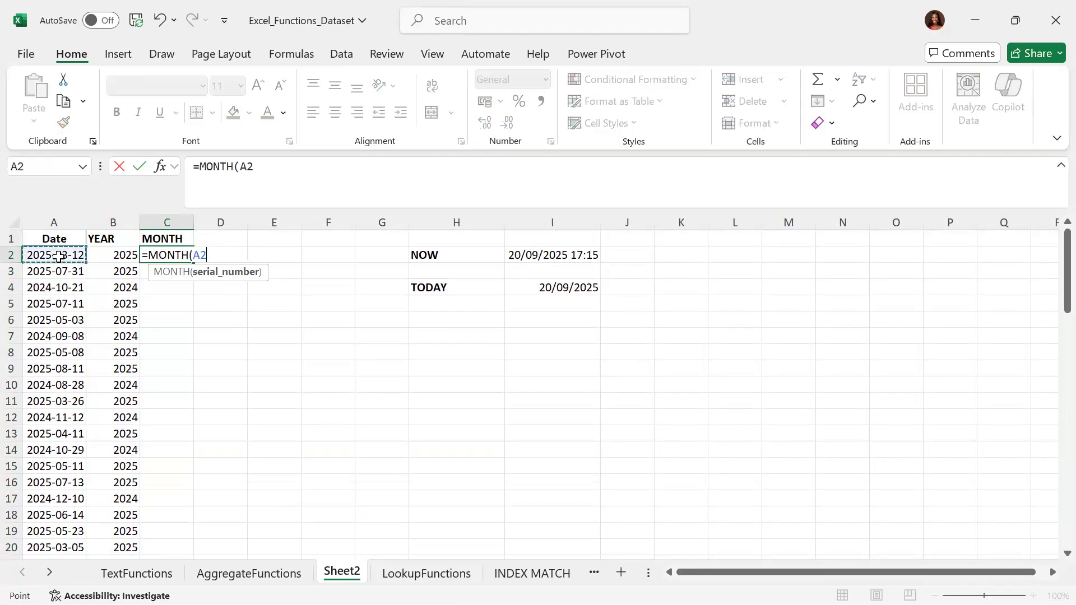
text())
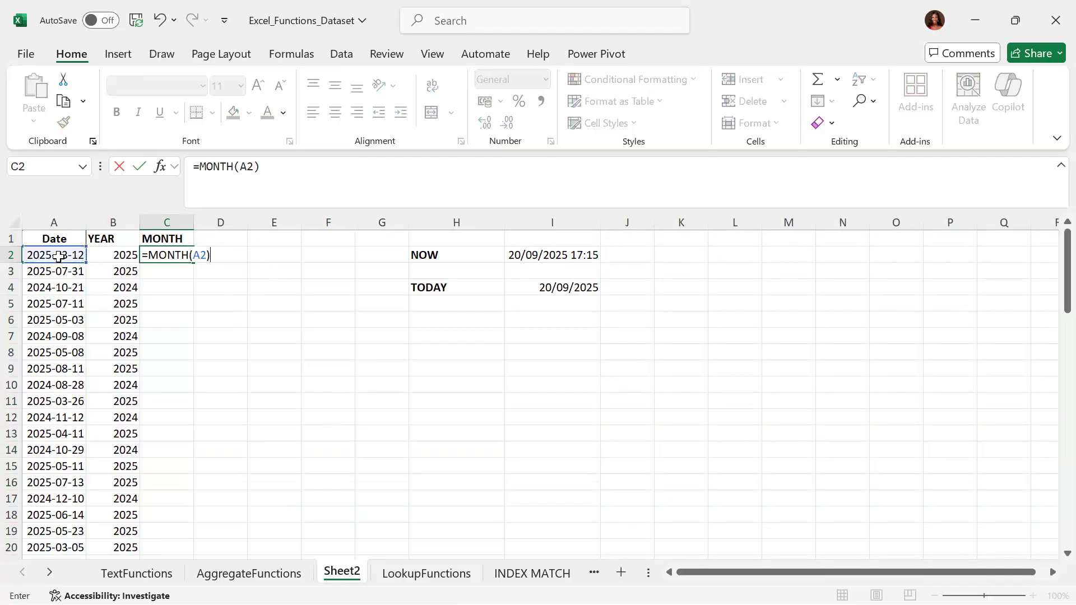
key(Return)
key(Up)
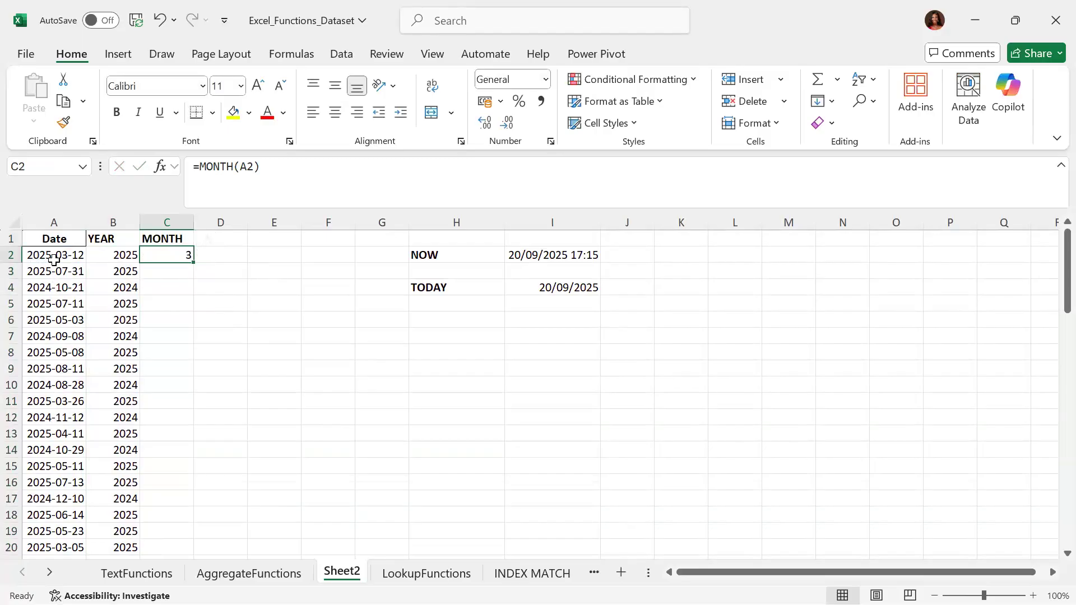
double_click(194, 262)
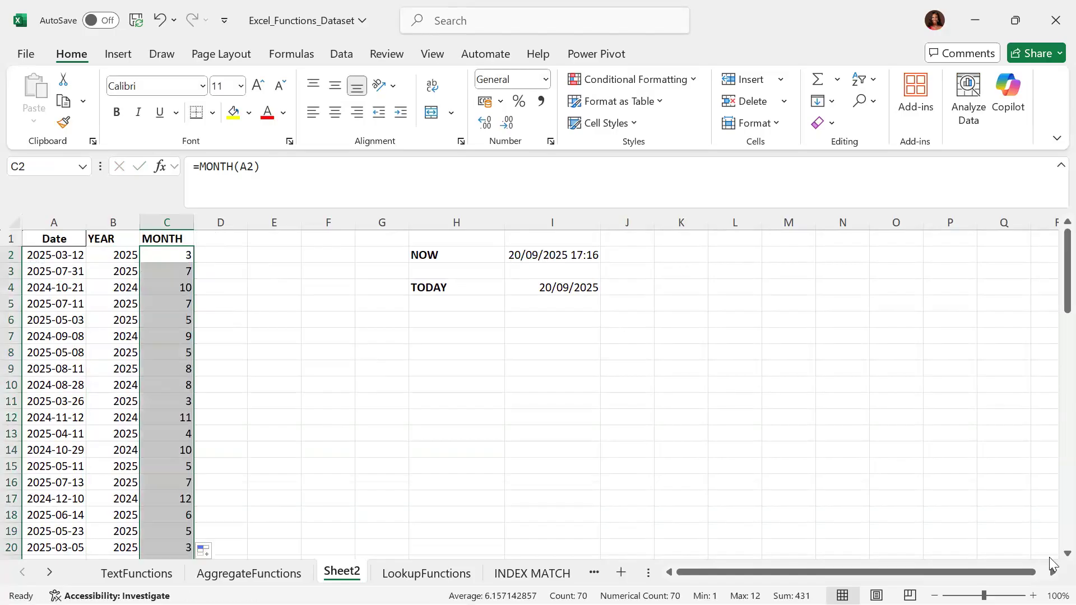
- Add a bold EOMONTH header in D1 and fit column D's width to the header text
scroll(1051, 565, down, 4)
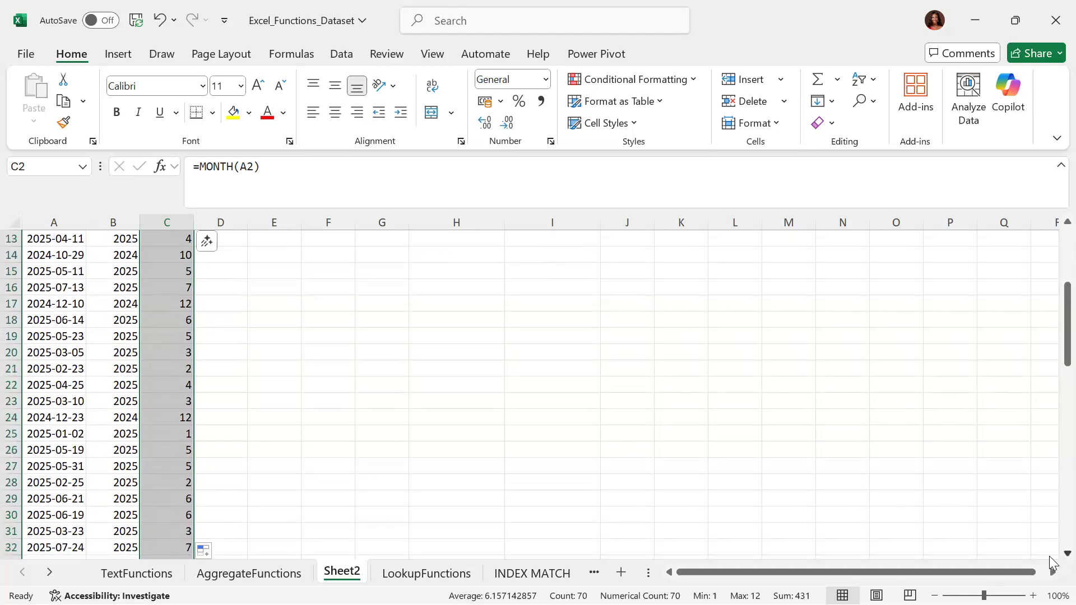
scroll(1050, 559, down, 3)
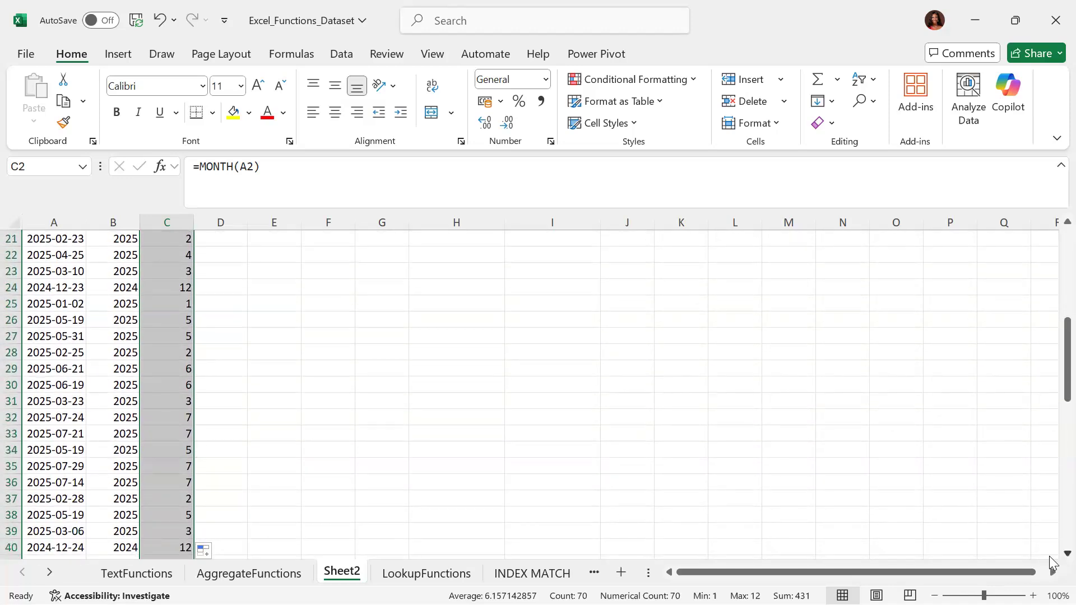
scroll(1051, 562, down, 3)
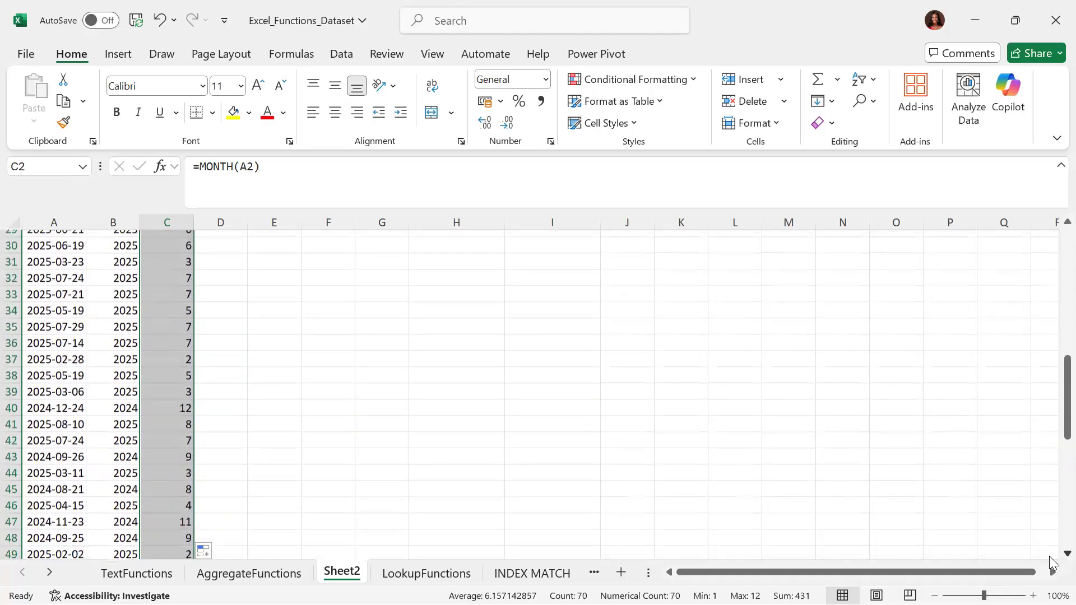
scroll(1051, 562, down, 2)
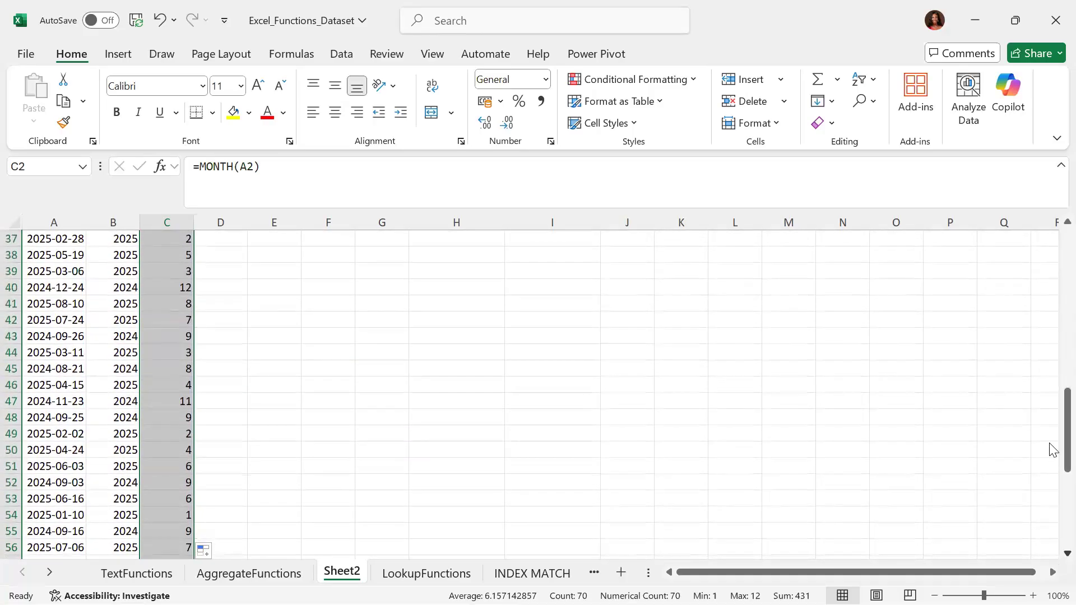
drag(1050, 403, 1051, 255)
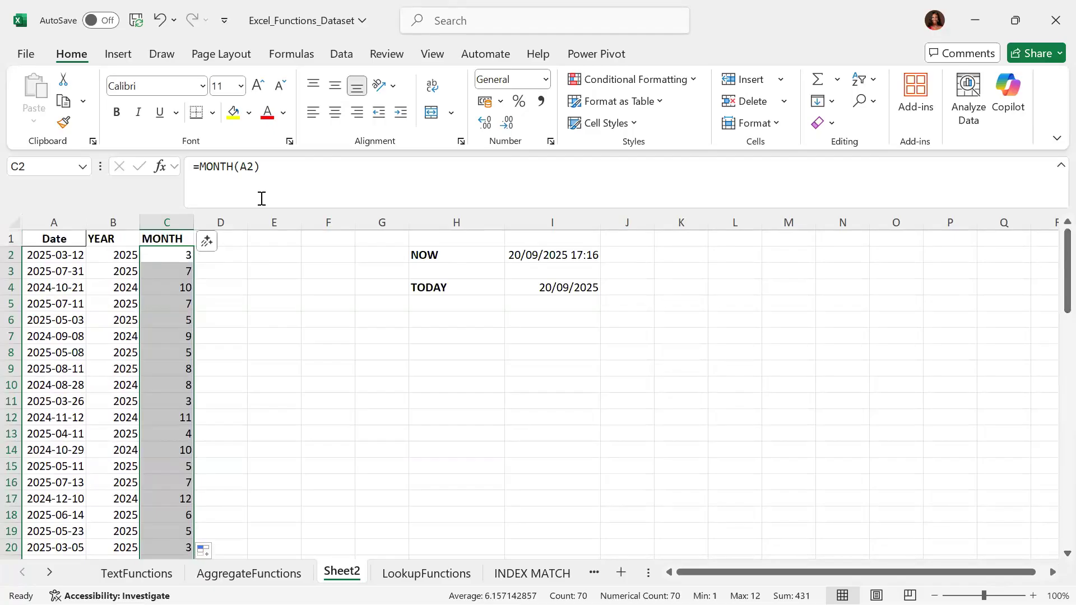
click(234, 241)
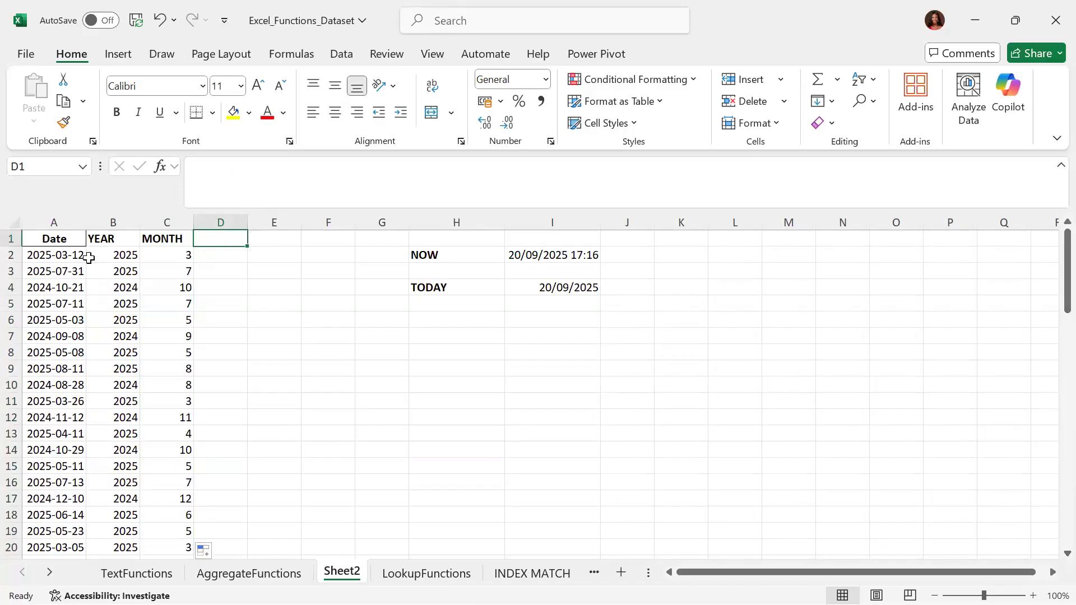
text(E)
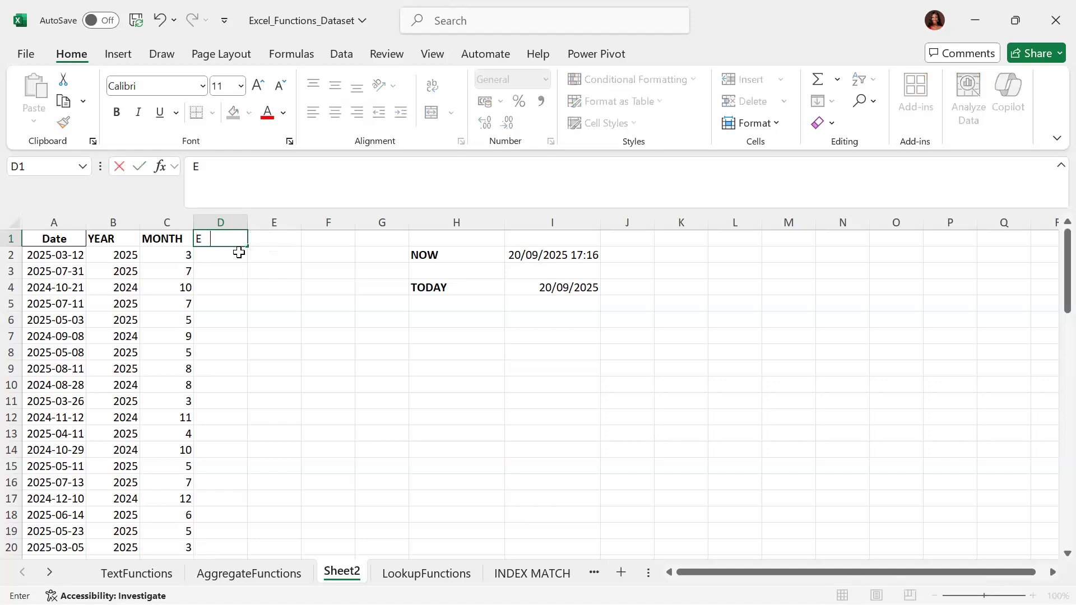
text(OMONTH)
key(ctrl+Return)
key(ctrl+b)
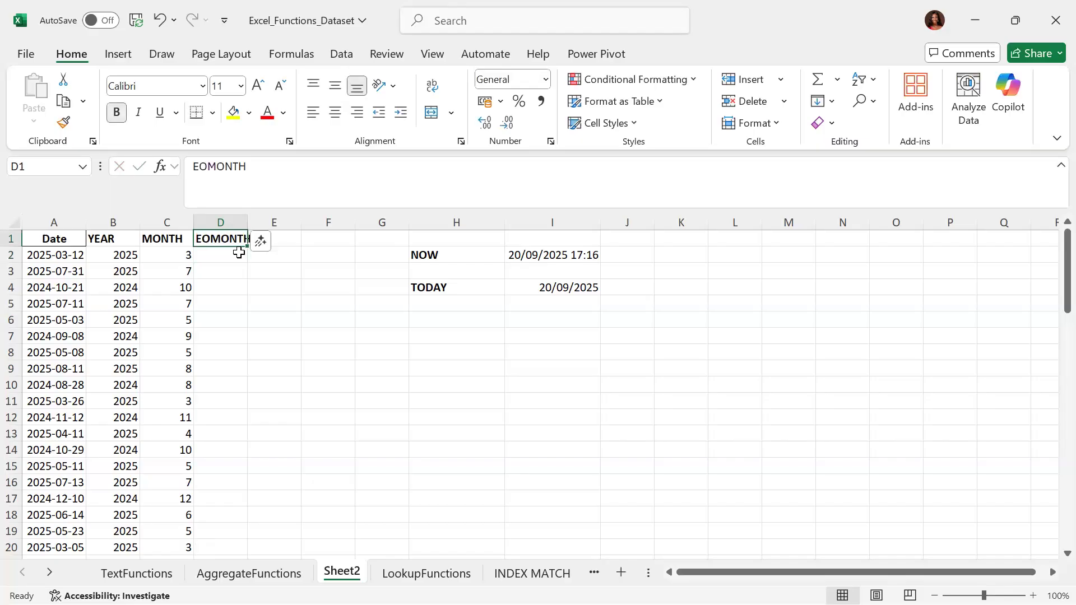
double_click(248, 226)
- Calculate the month end three months after each date with =EOMONTH(A2,3) in D2 and fill it down the column
click(230, 255)
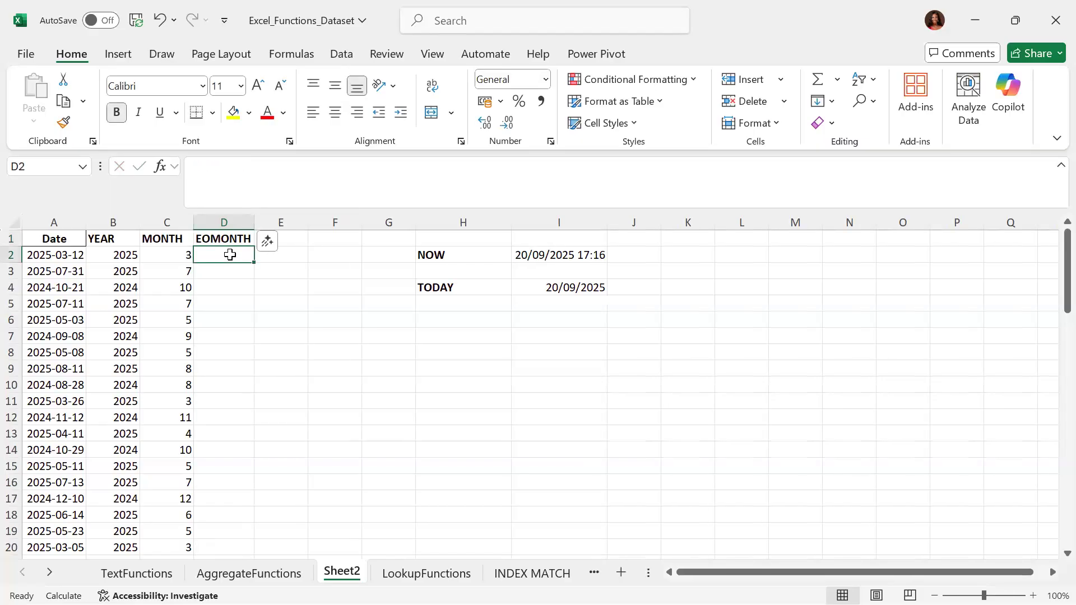
text(=EOM)
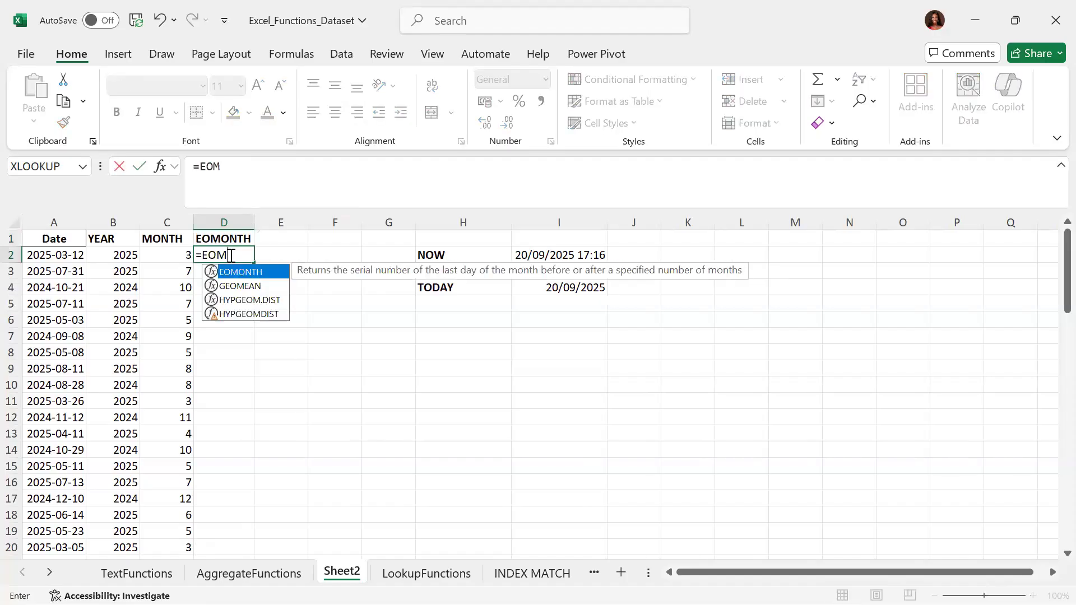
key(Tab)
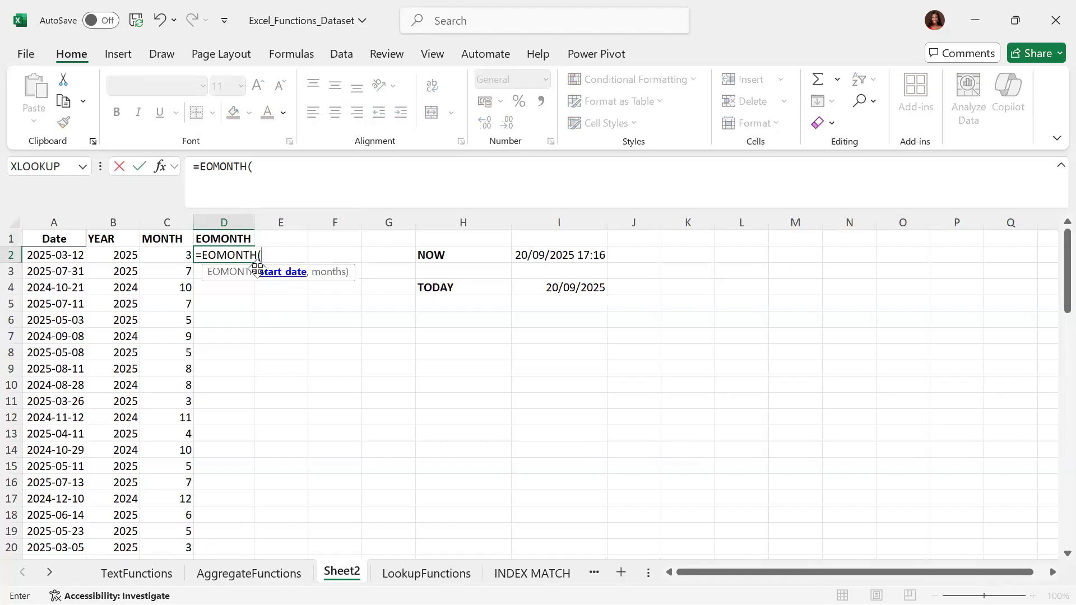
click(56, 255)
text(,)
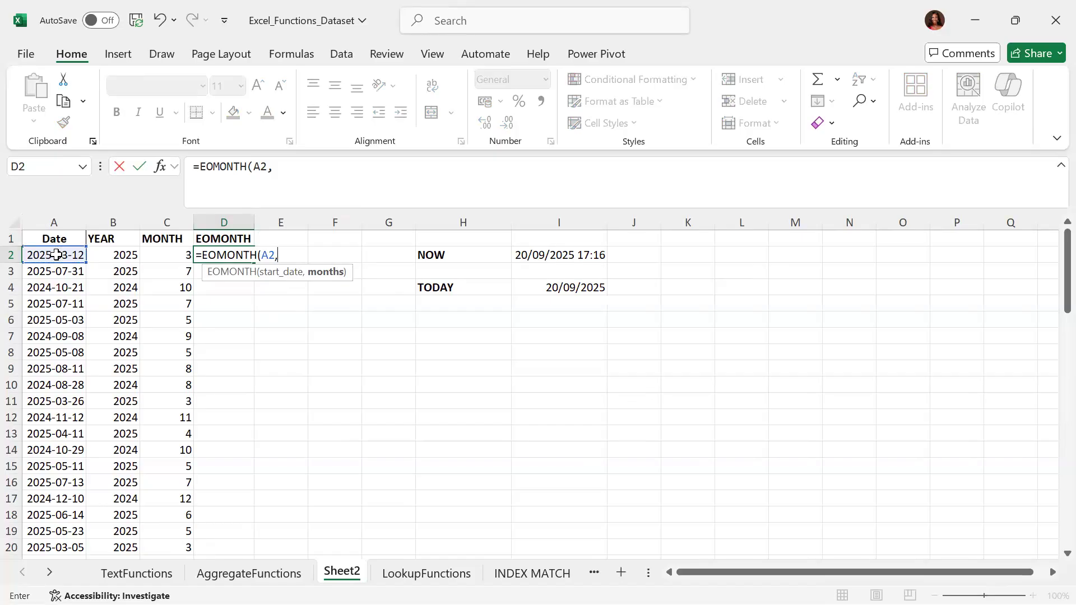
text(3))
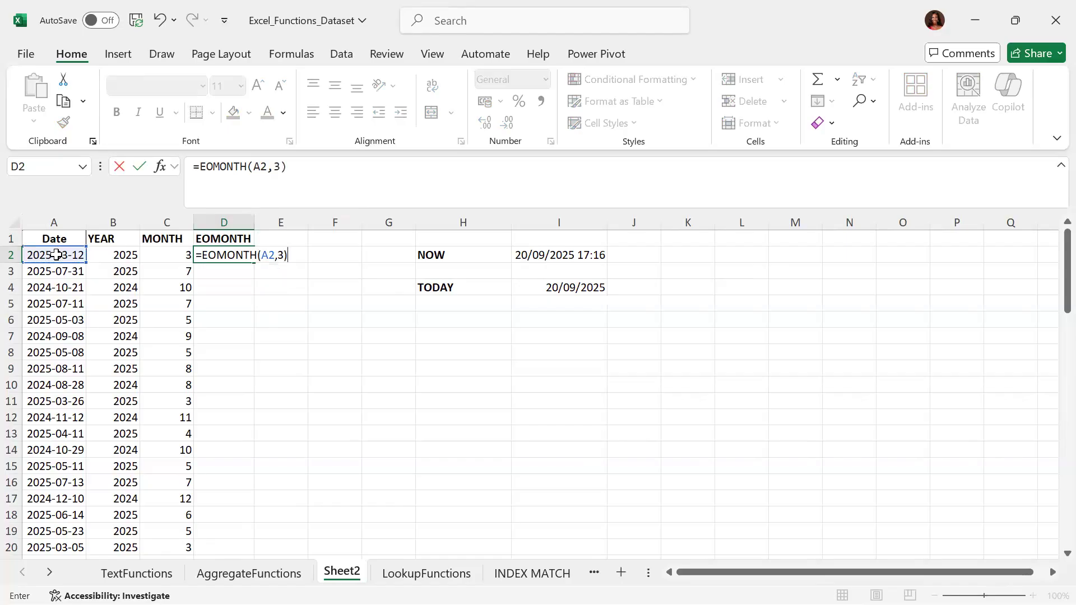
key(Return)
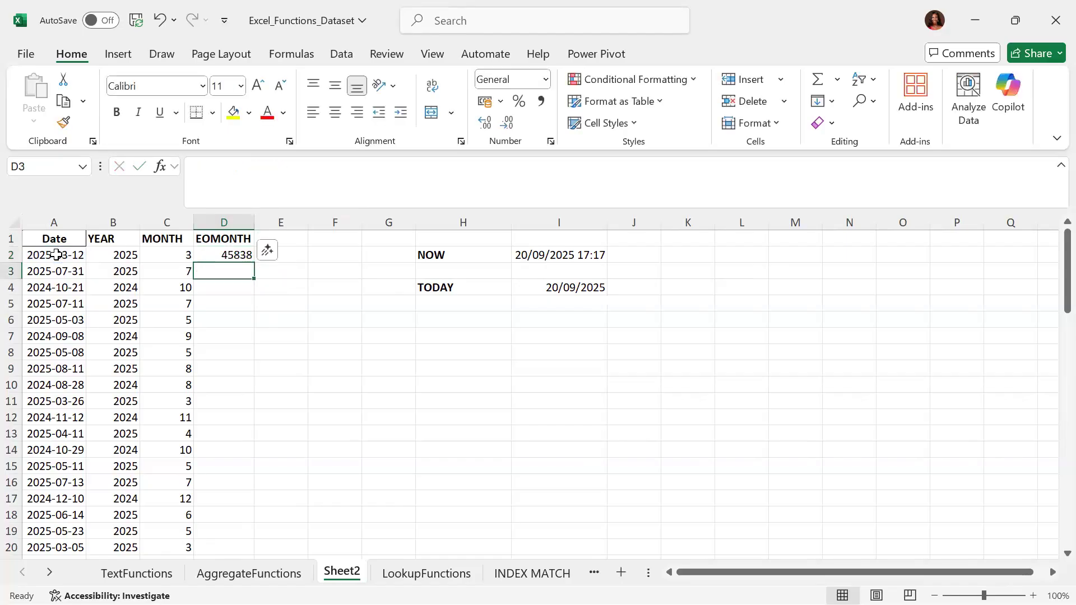
click(229, 256)
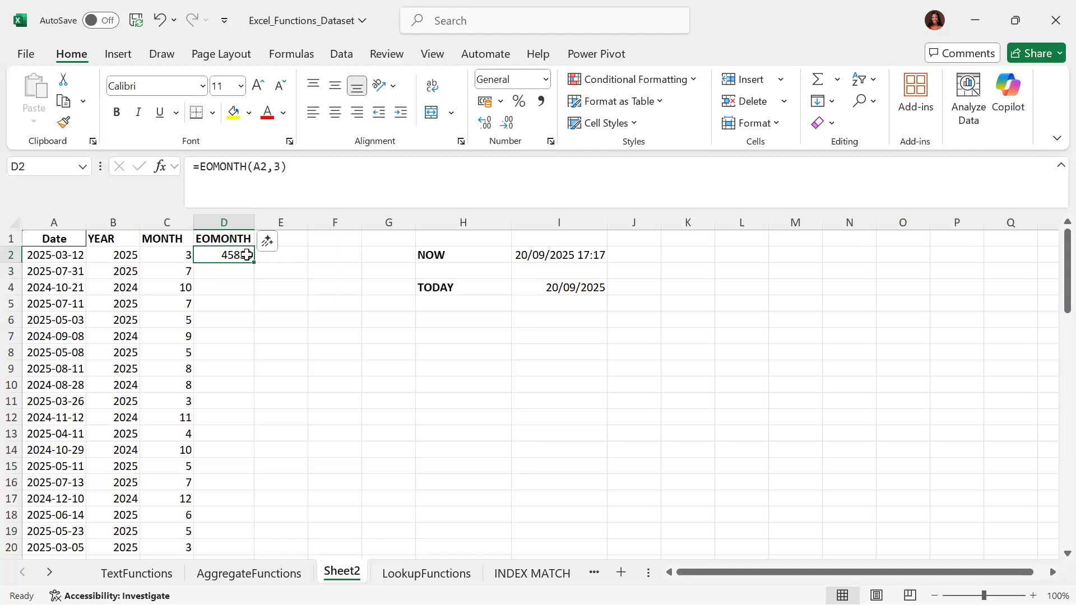
double_click(254, 263)
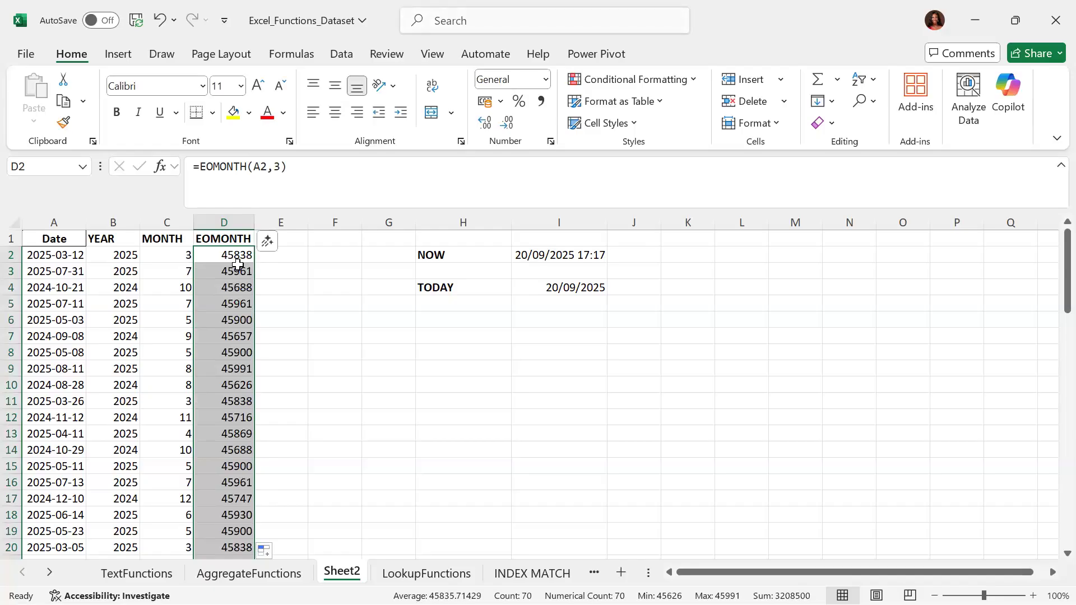
- Format the filled EOMONTH values as dates using the 14/03/2012 type without the asterisk
key(ctrl+1)
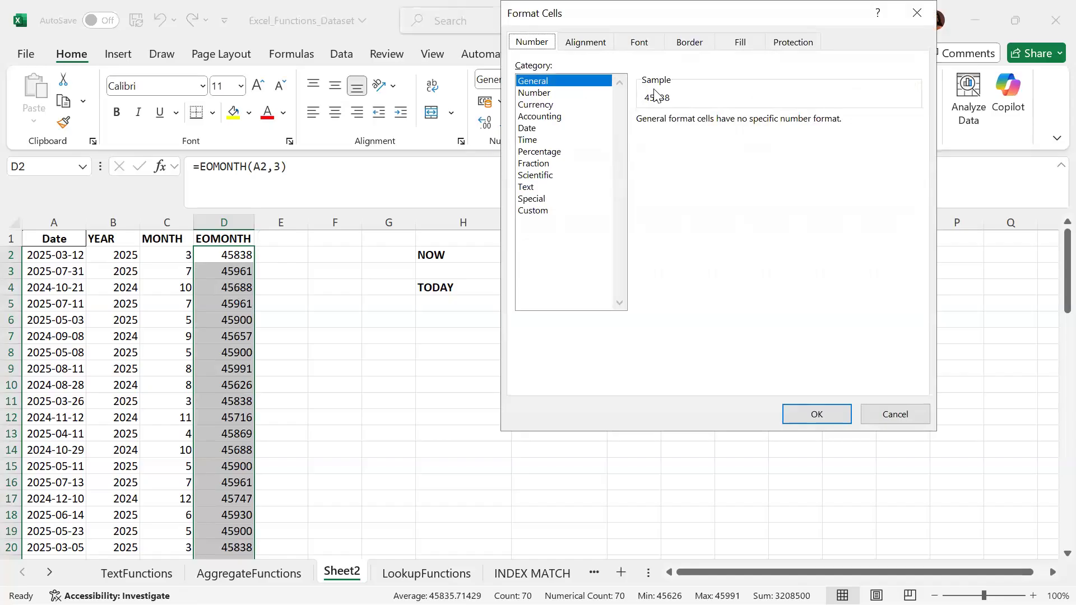
drag(599, 13, 410, 104)
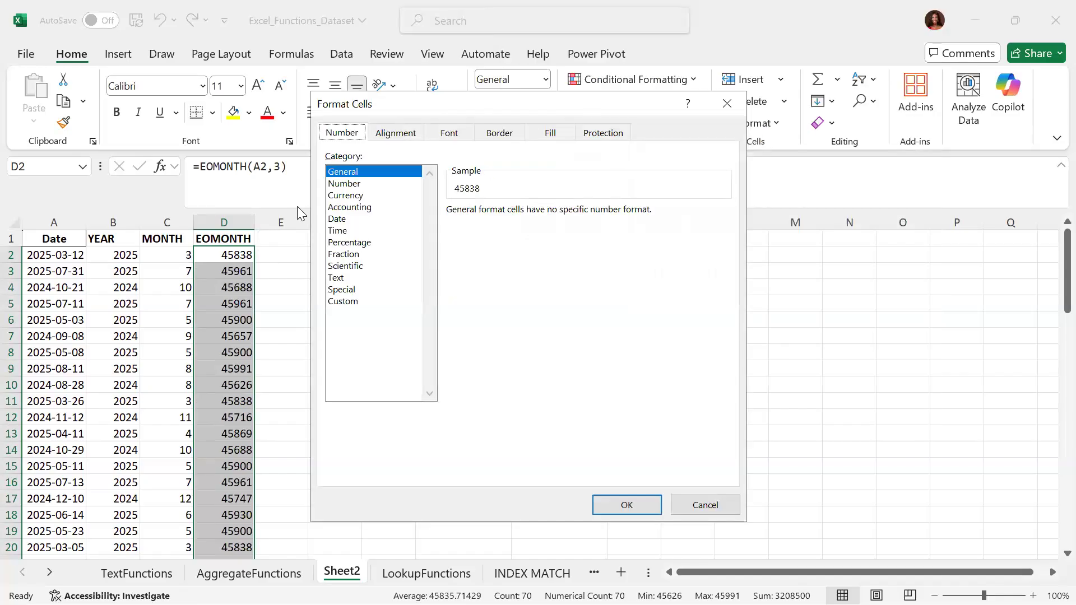
click(343, 219)
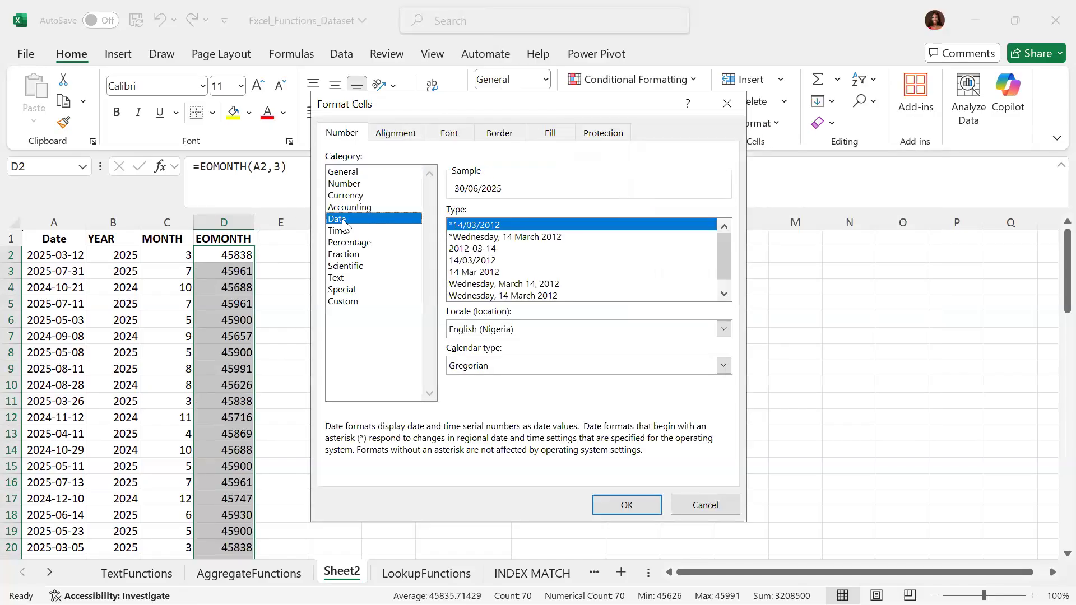
click(471, 262)
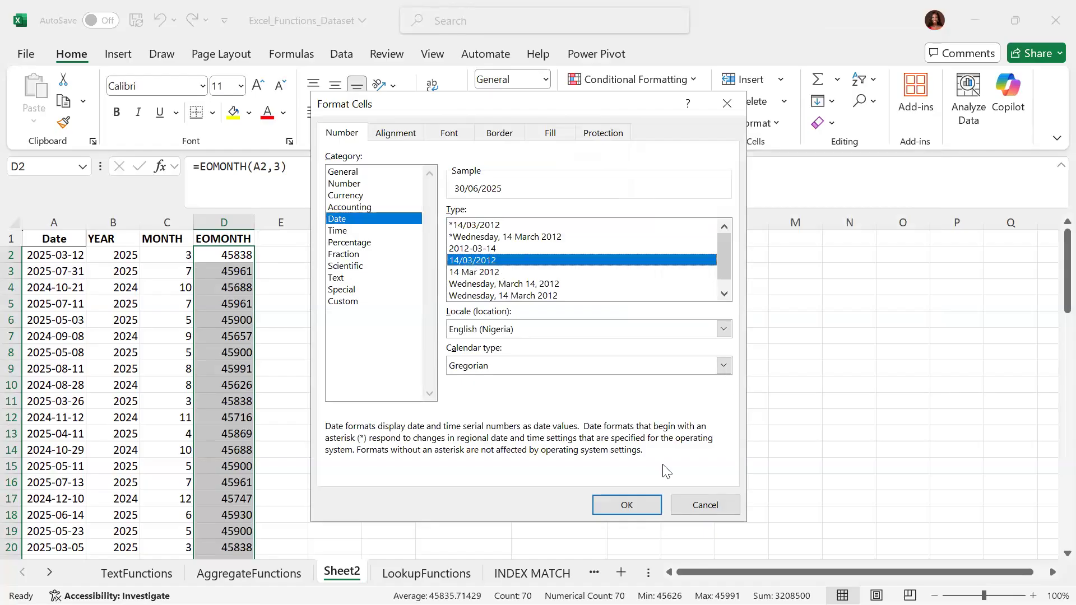
click(626, 505)
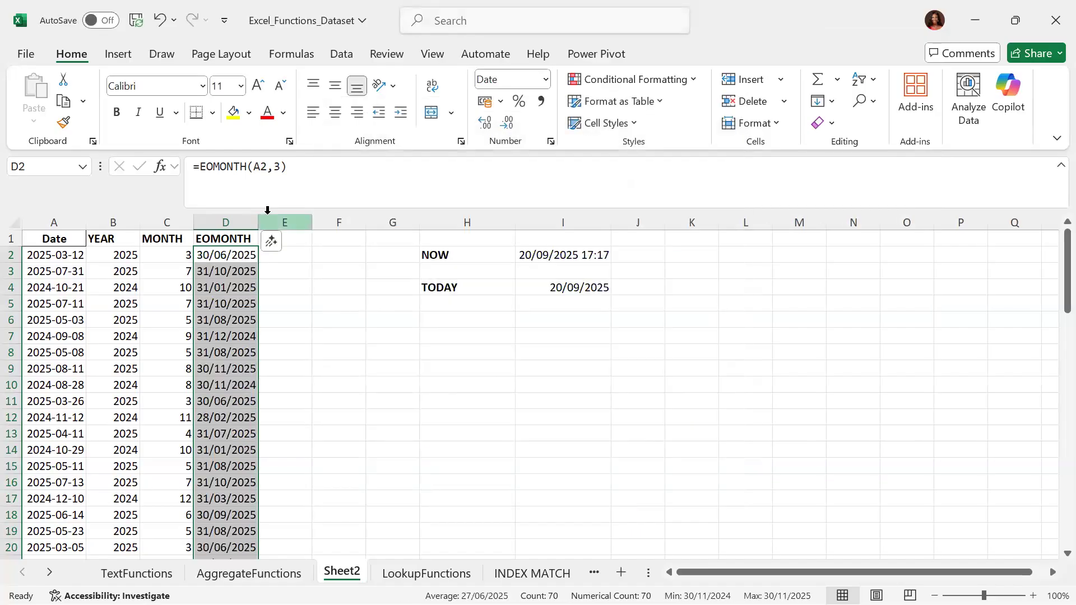
click(334, 305)
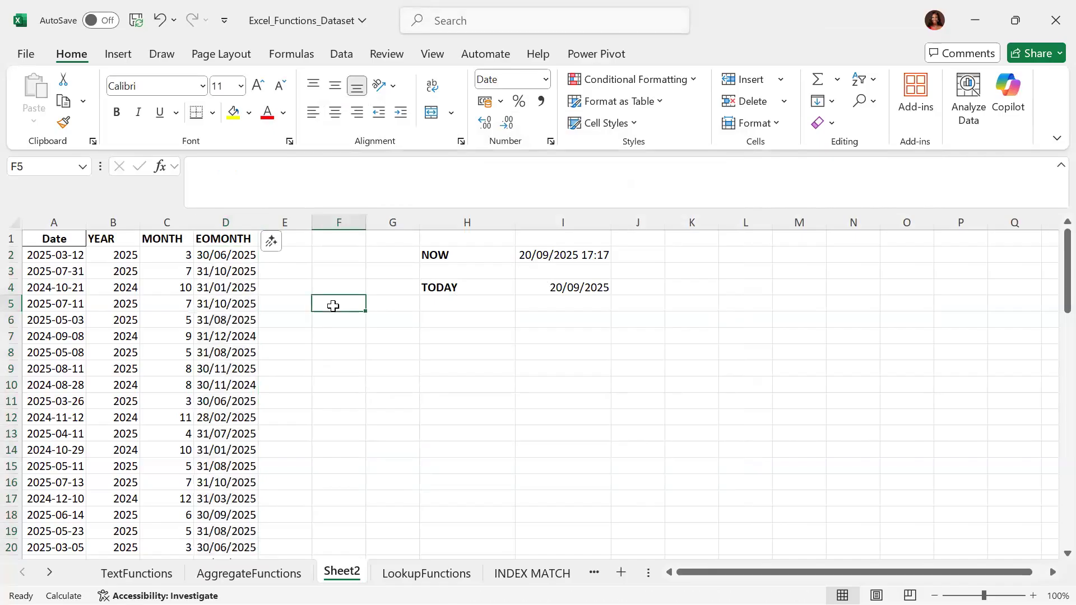
- Format all the dates in column A as dates using the 14/03/2012 type without the asterisk
click(52, 257)
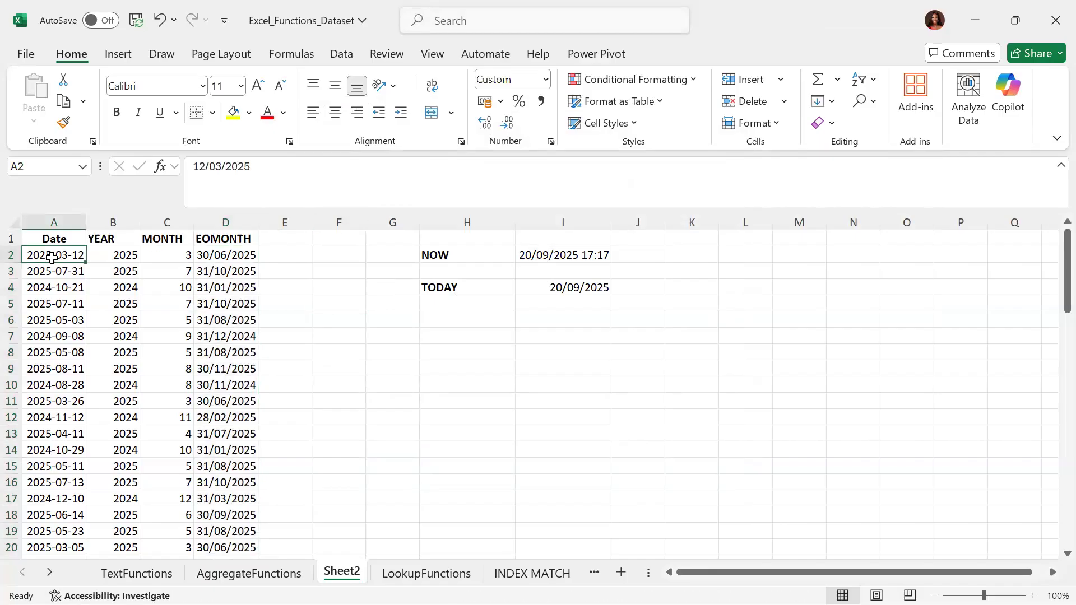
key(ctrl+shift+Down)
scroll(54, 264, up, 15)
key(ctrl+1)
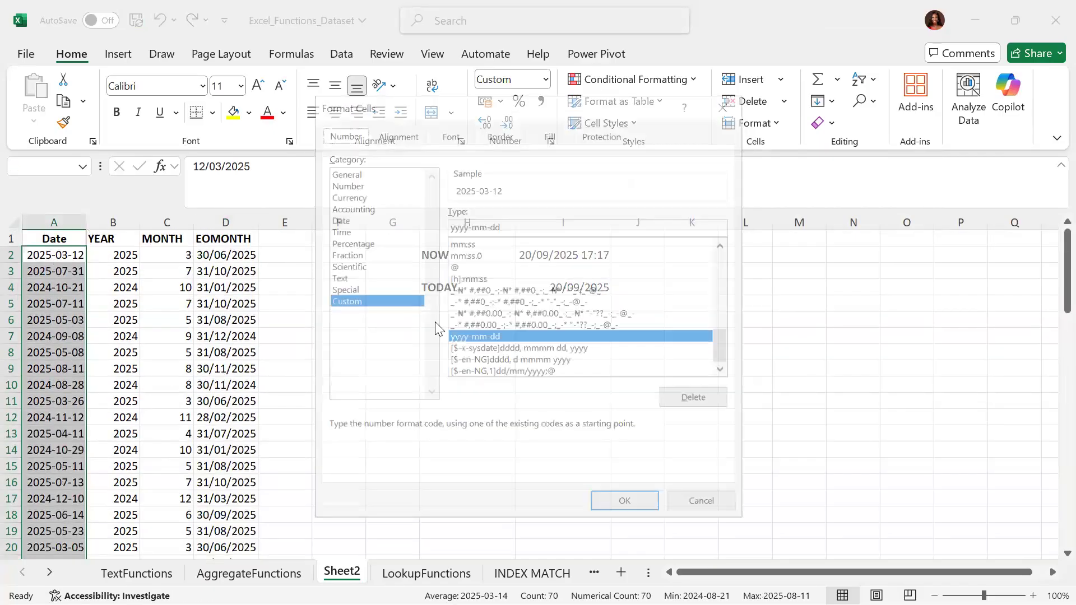
click(338, 220)
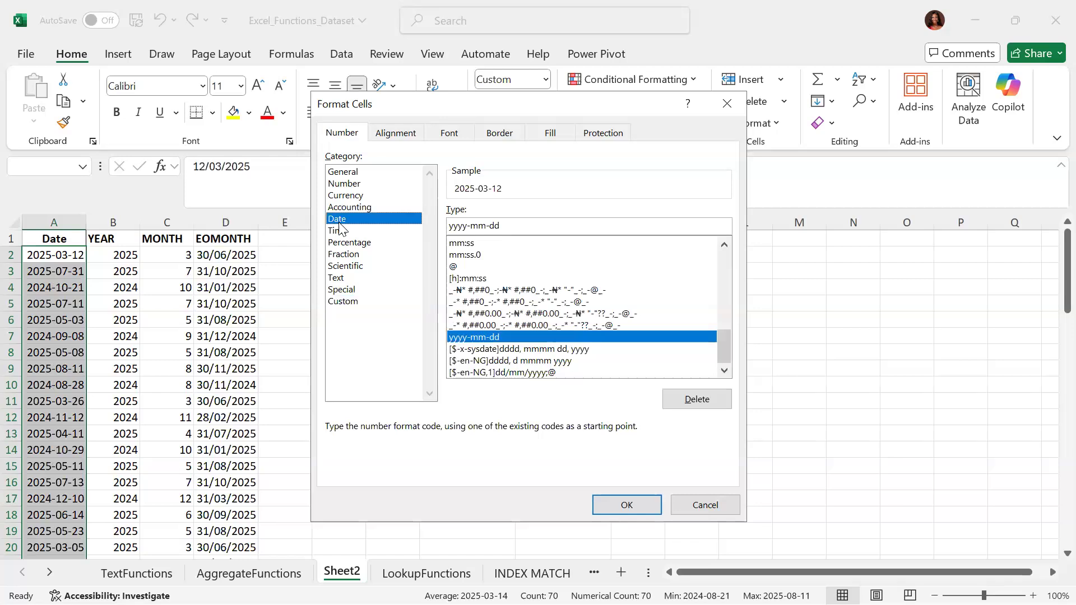
click(494, 261)
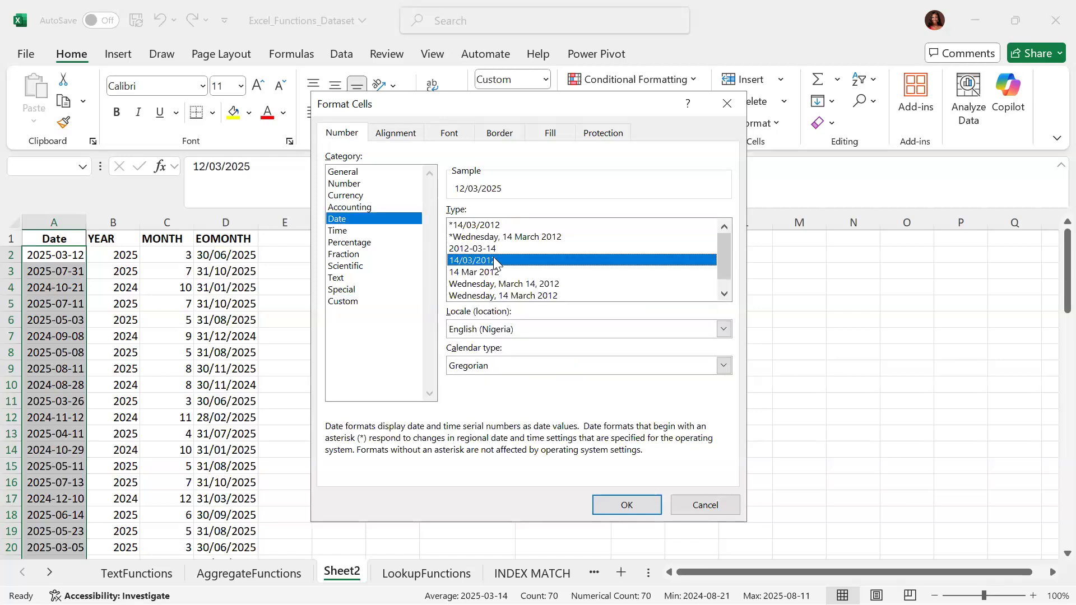
click(635, 498)
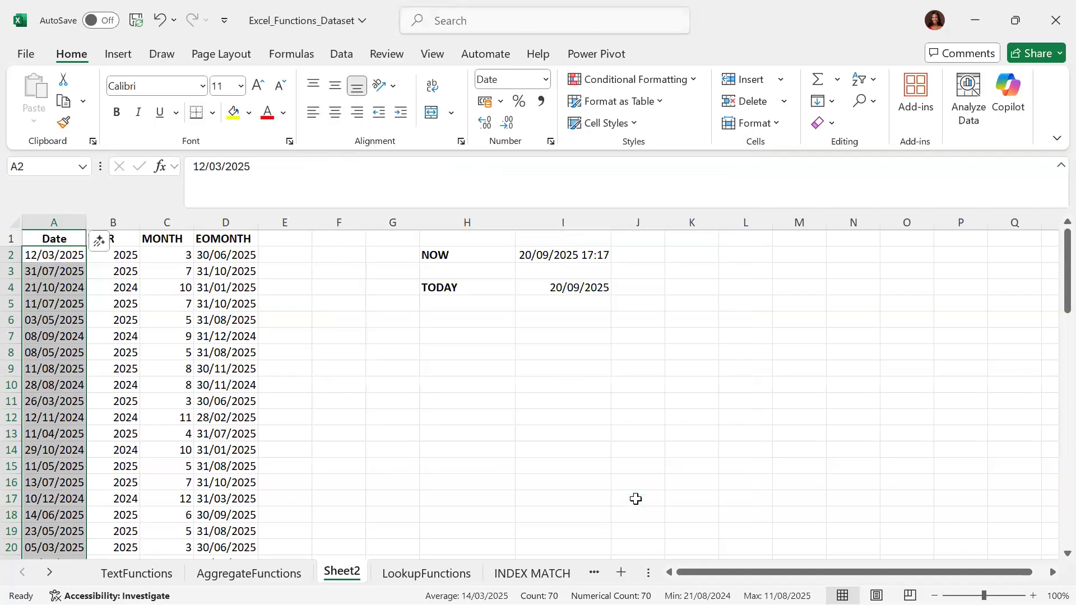
- Copy the EOMONTH header from D1 into E1 and fit column E's width to the header text
click(230, 255)
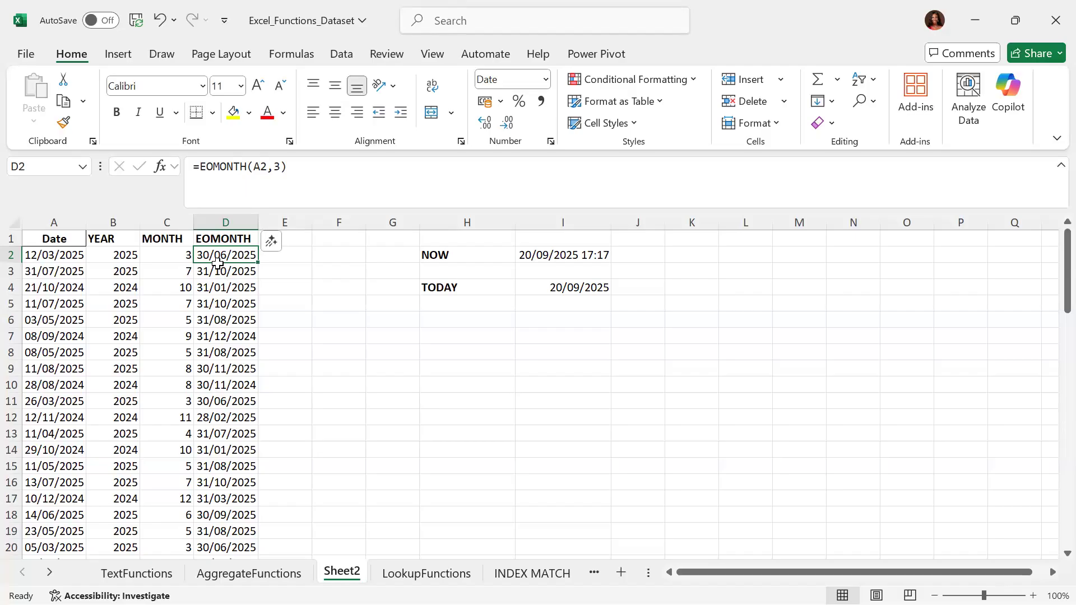
click(293, 237)
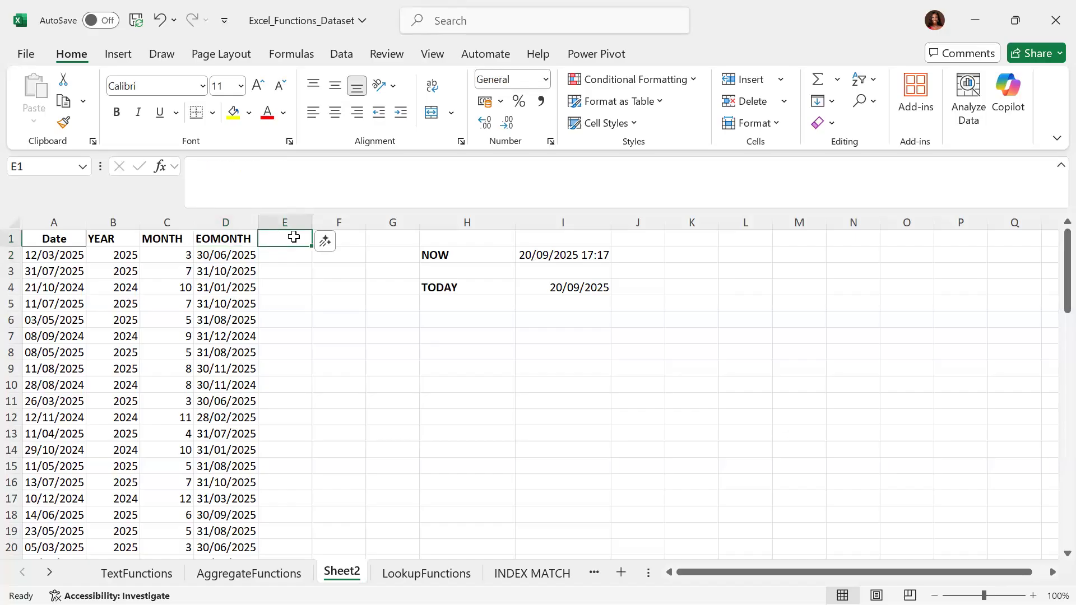
key(Left)
key(ctrl+c)
key(Right)
key(Return)
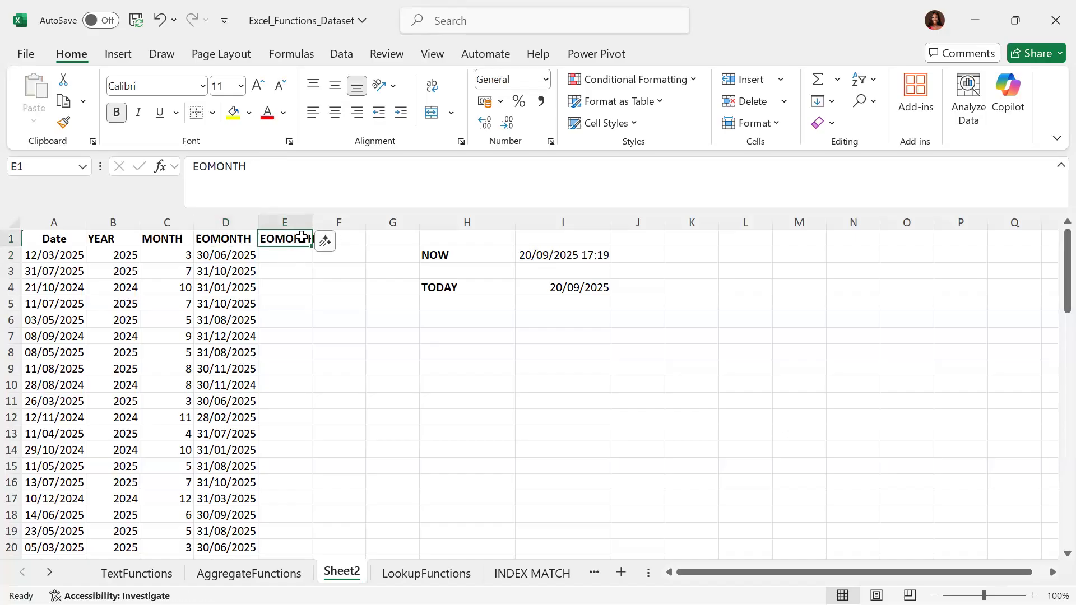
double_click(312, 223)
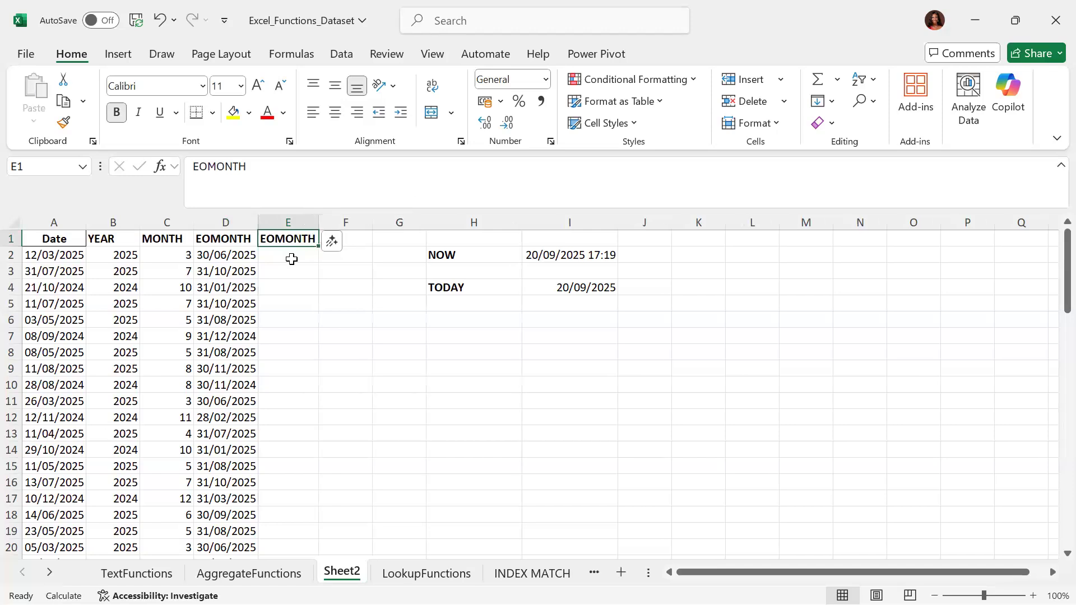
- Calculate the month end three months before each date with =EOMONTH(A2,-3) in E2 and fill it down the column
click(288, 258)
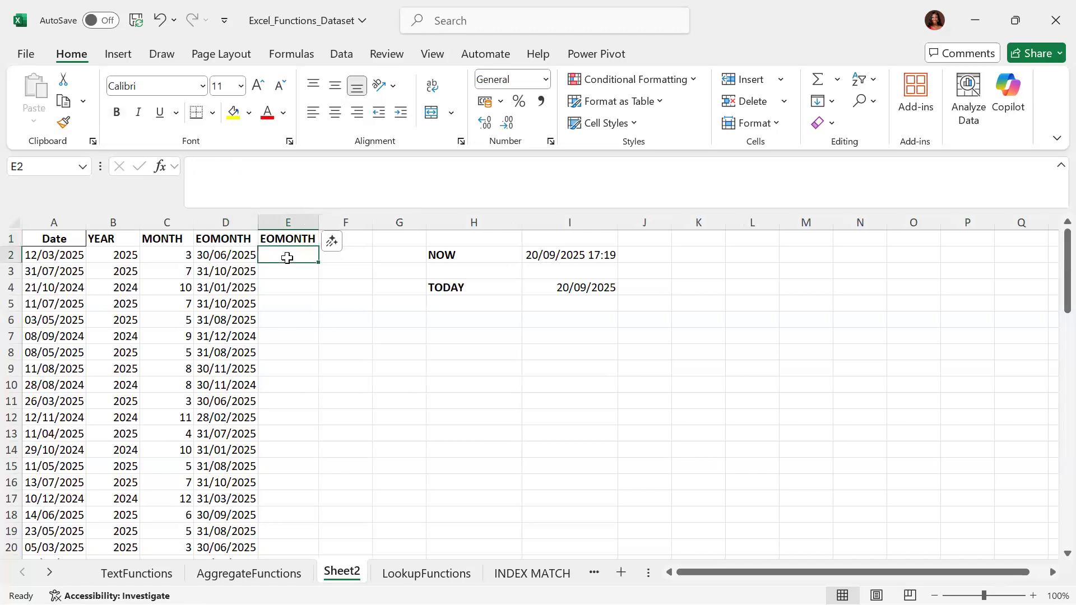
text(=EOMONTH()
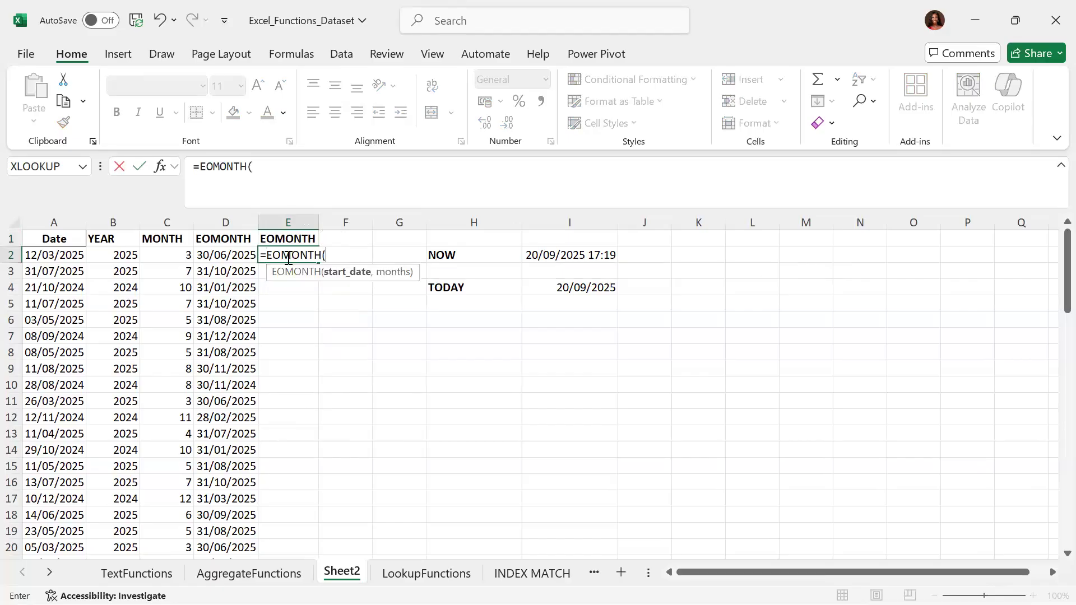
click(50, 257)
text(,)
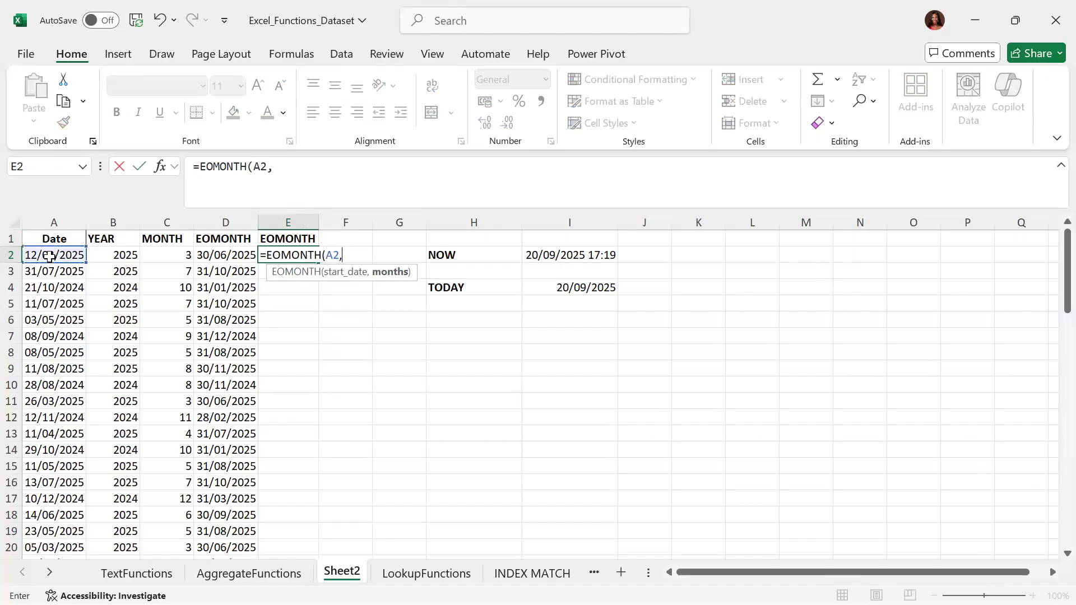
text(-3))
key(Return)
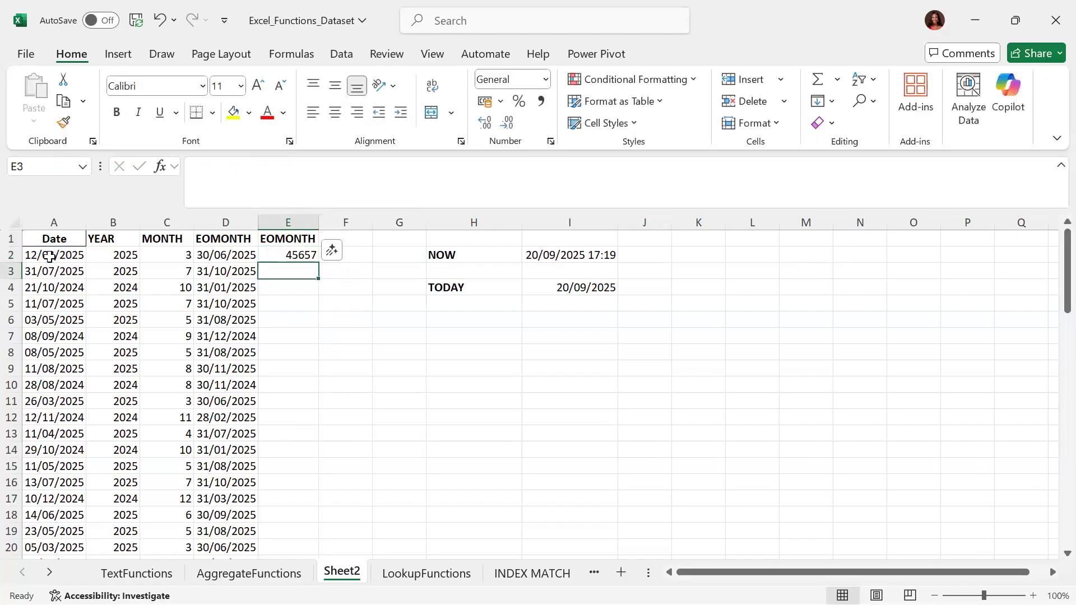
key(Up)
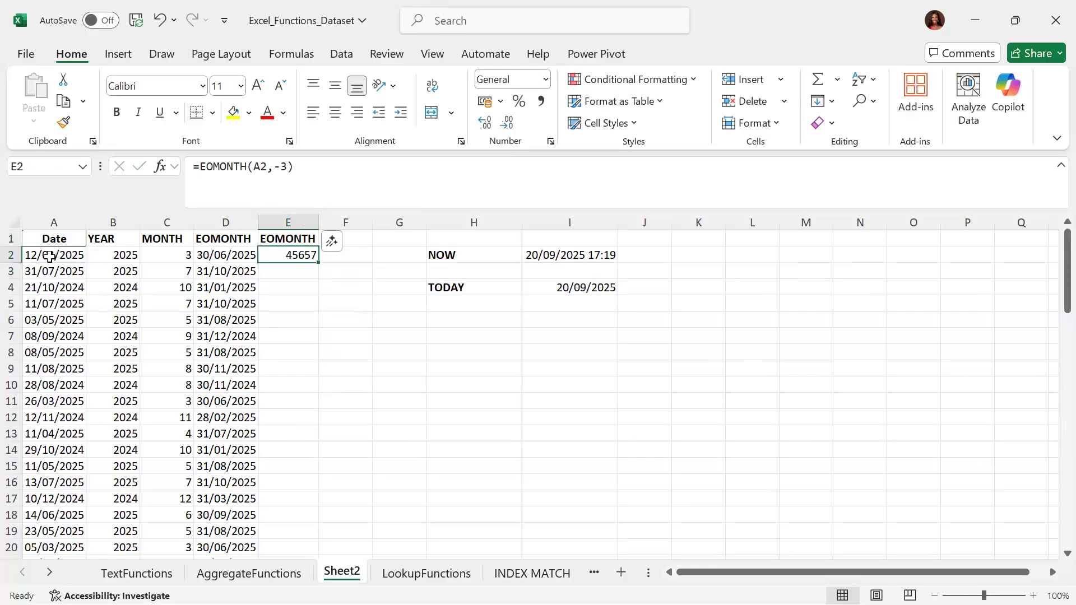
double_click(317, 266)
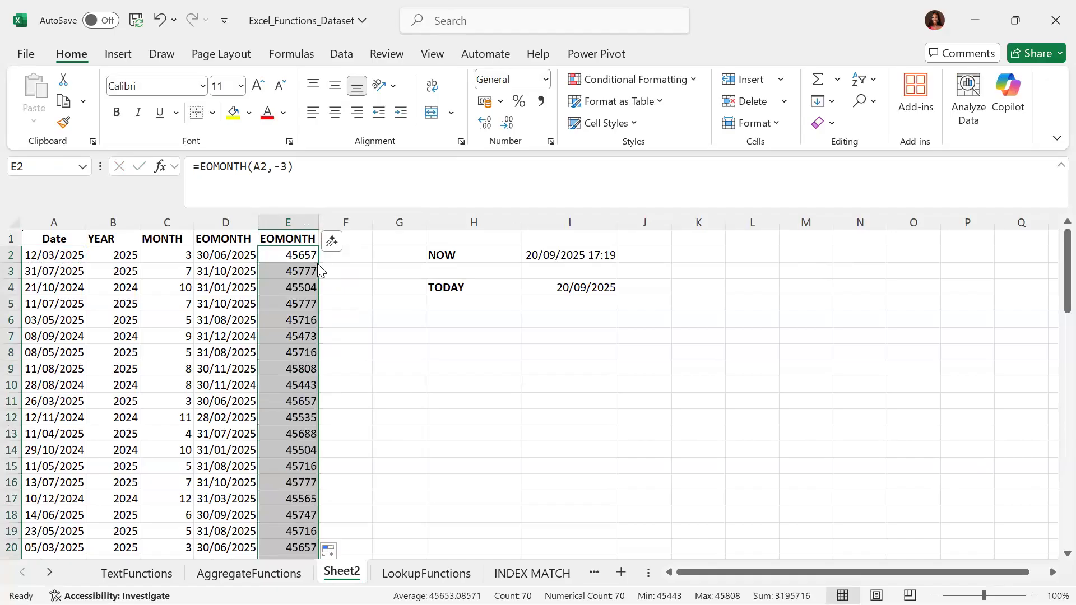
- Format the filled EOMONTH values in column E as dates using the 14/03/2012 type without the asterisk
key(ctrl+1)
click(359, 219)
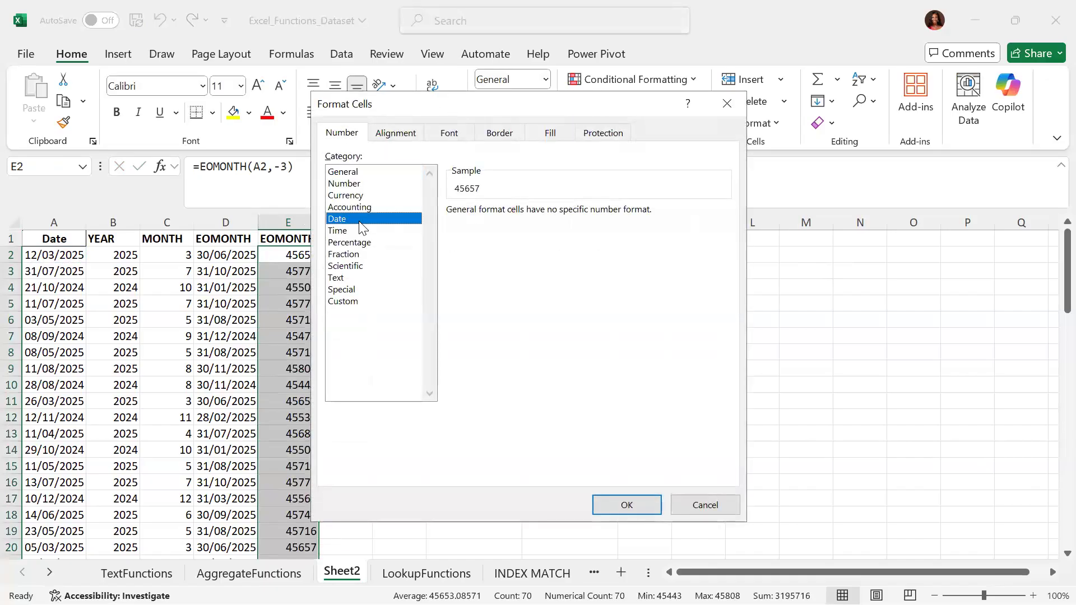
click(484, 261)
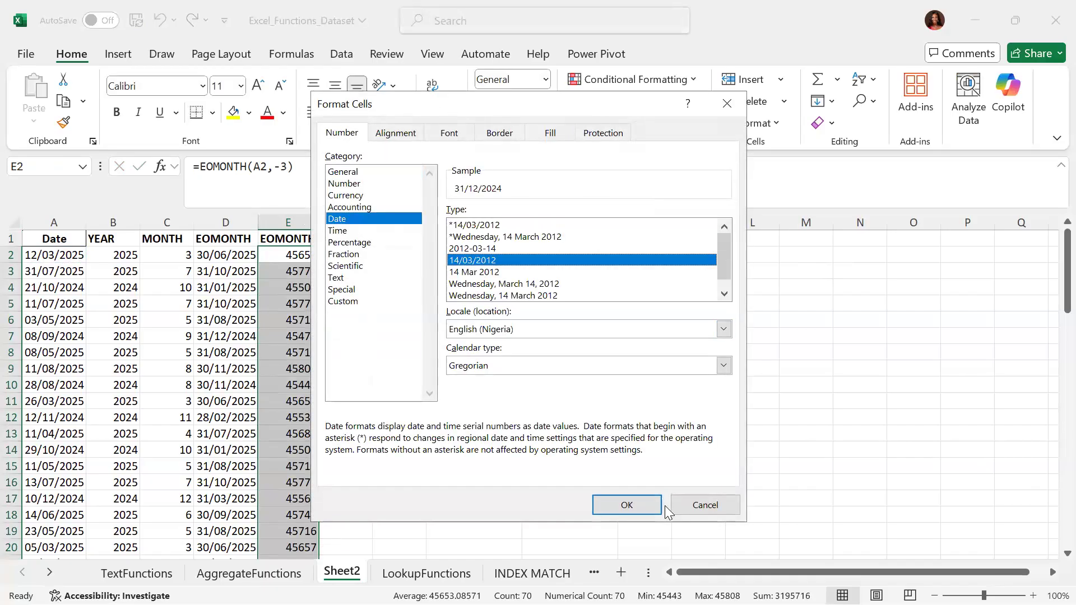
click(627, 506)
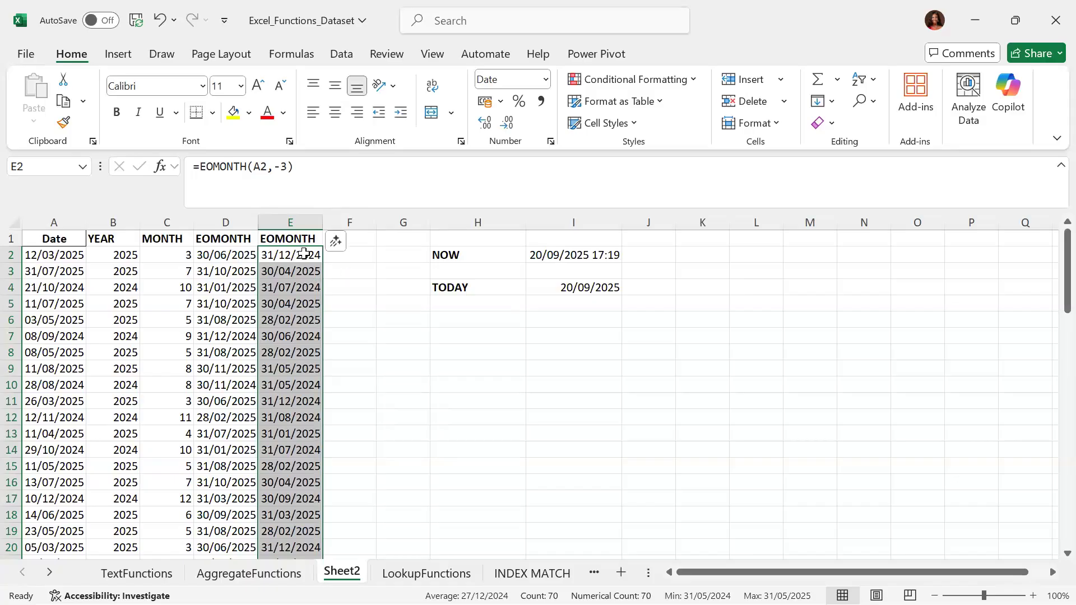
click(303, 253)
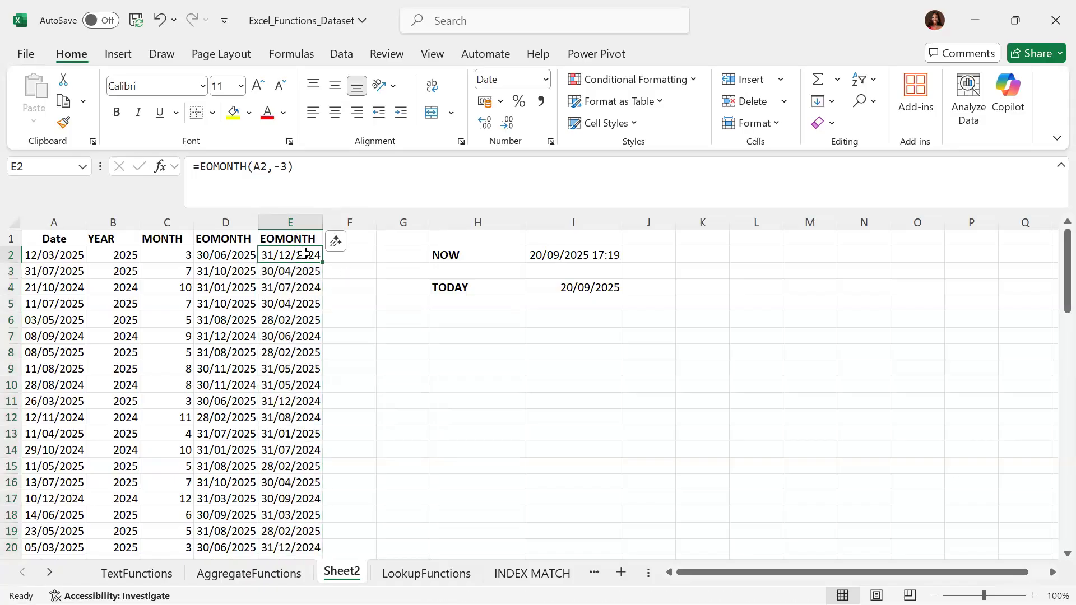
scroll(303, 254, down, 4)
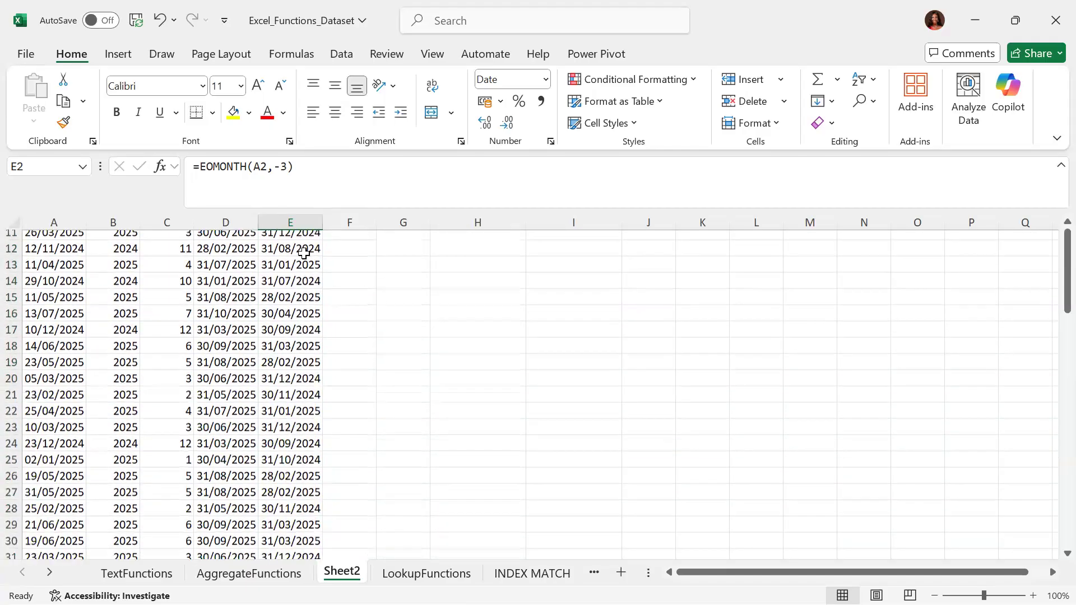
scroll(303, 254, up, 4)
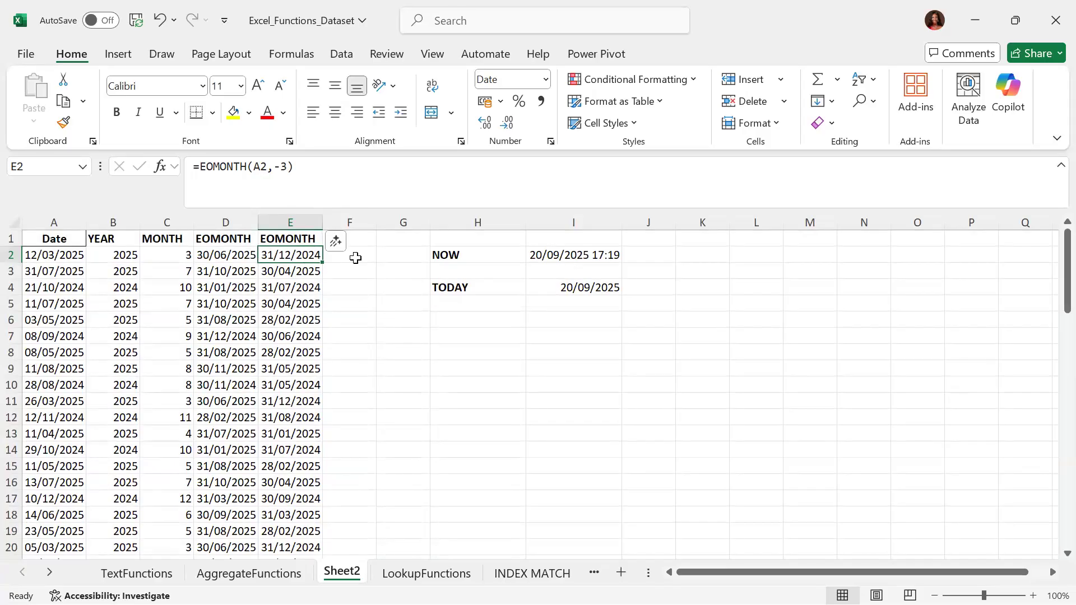
- Add a bold EDATE header in F1
click(364, 242)
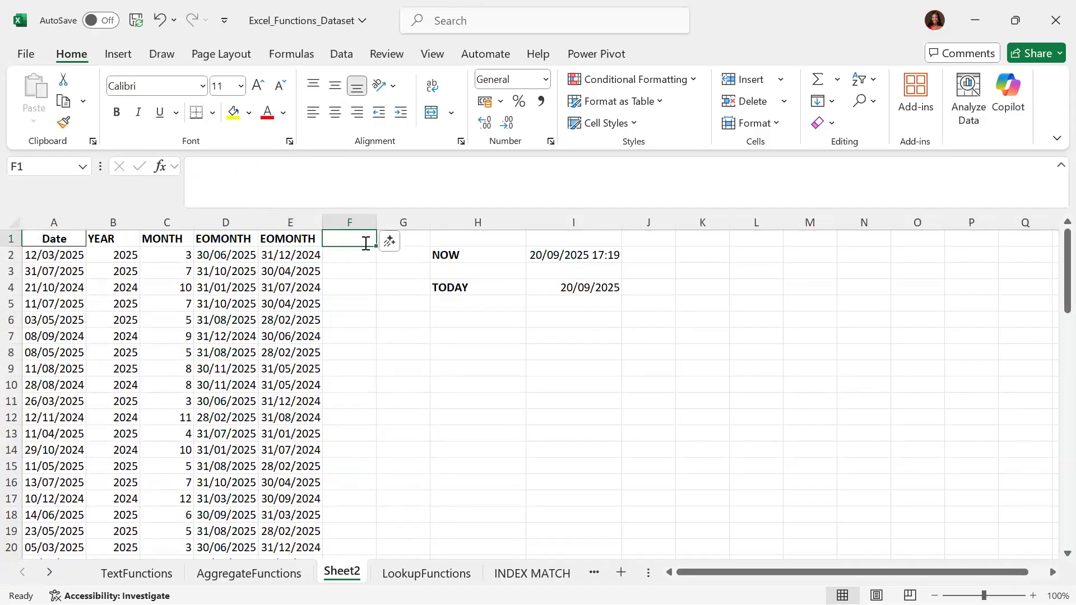
text(EDATE)
key(ctrl+Return)
key(ctrl+b)
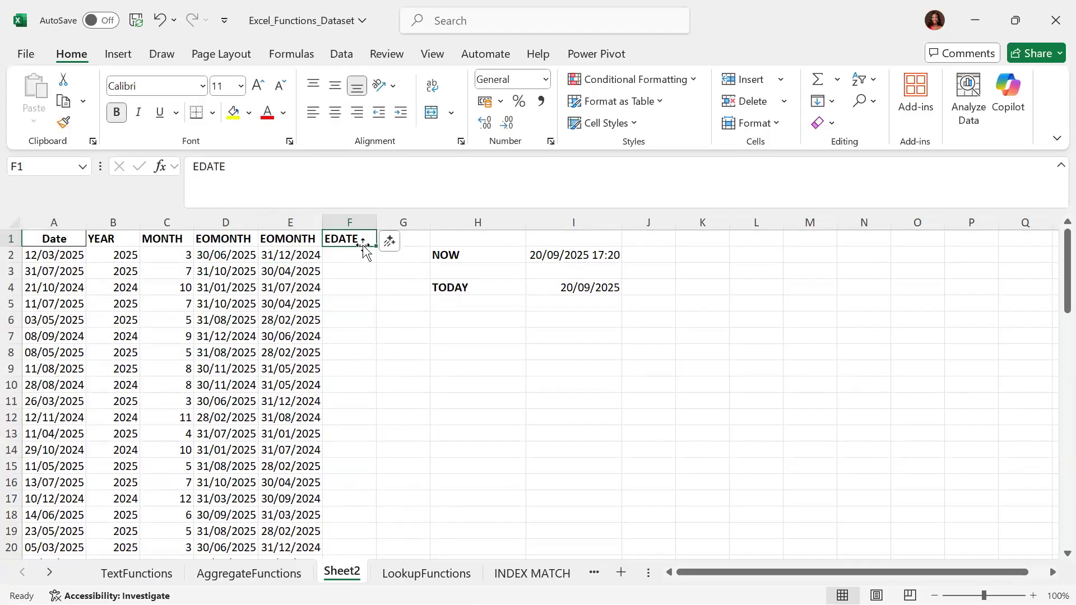
- Calculate the date three months after each date with =EDATE(A2,3) in F2 and fill it down the EDATE column
click(364, 251)
text(=)
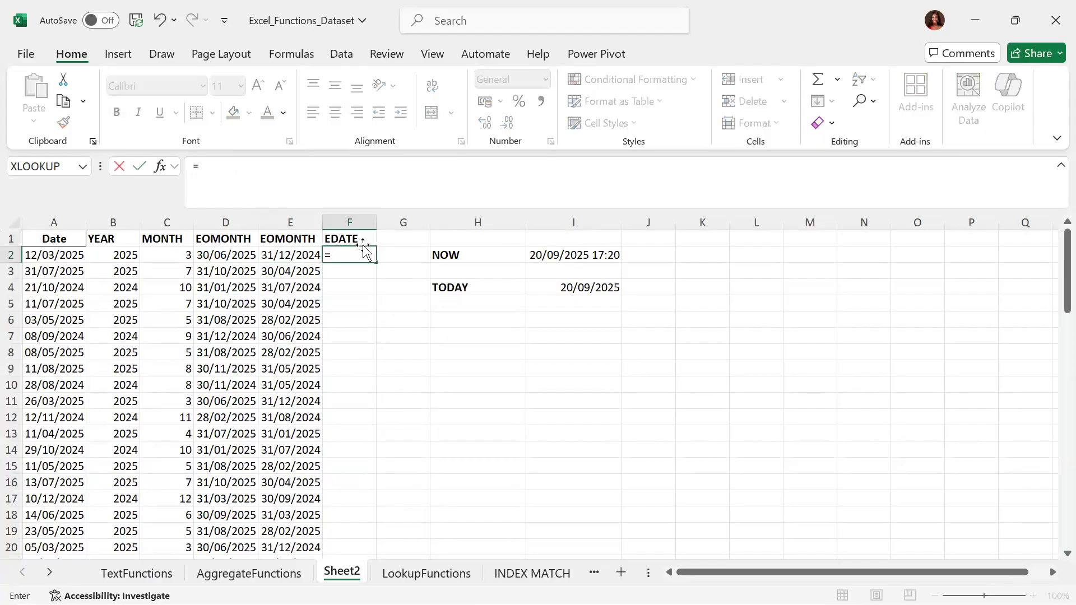
text(EDAT)
key(Tab)
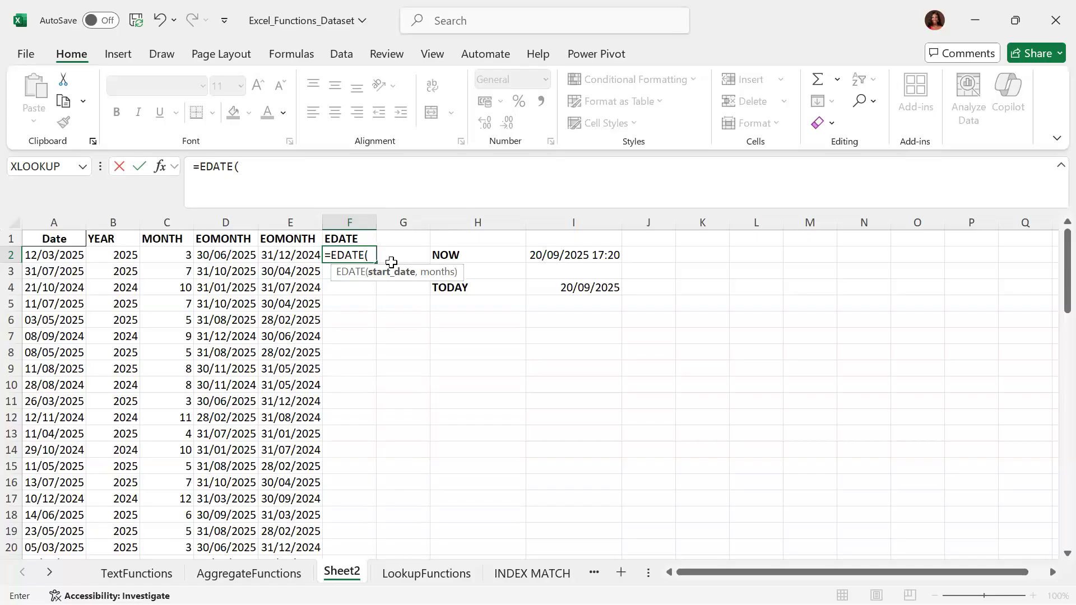
click(61, 255)
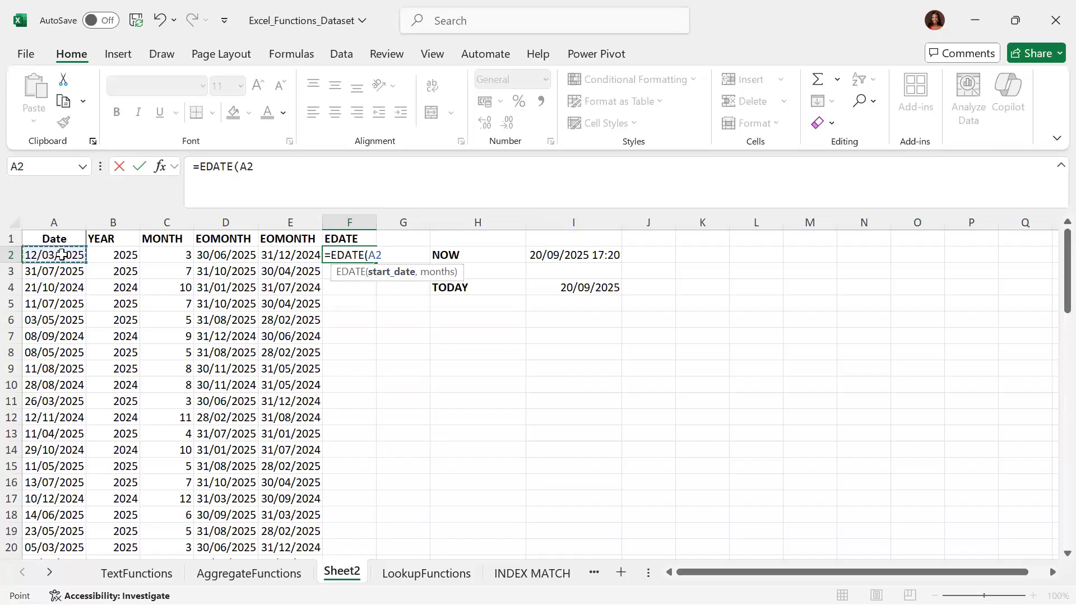
text(,)
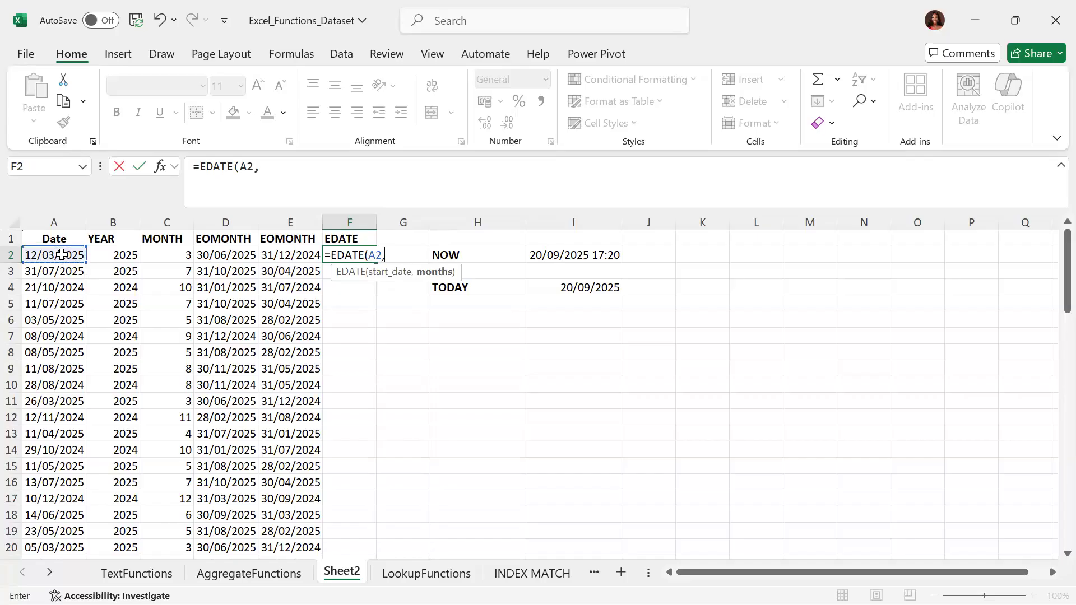
text(3))
key(Return)
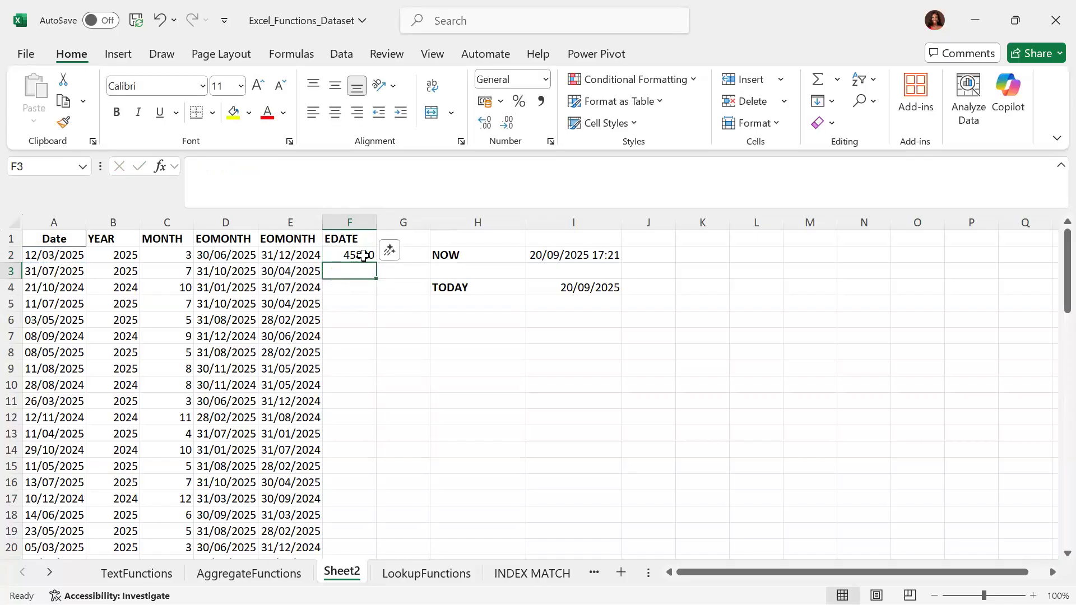
click(363, 256)
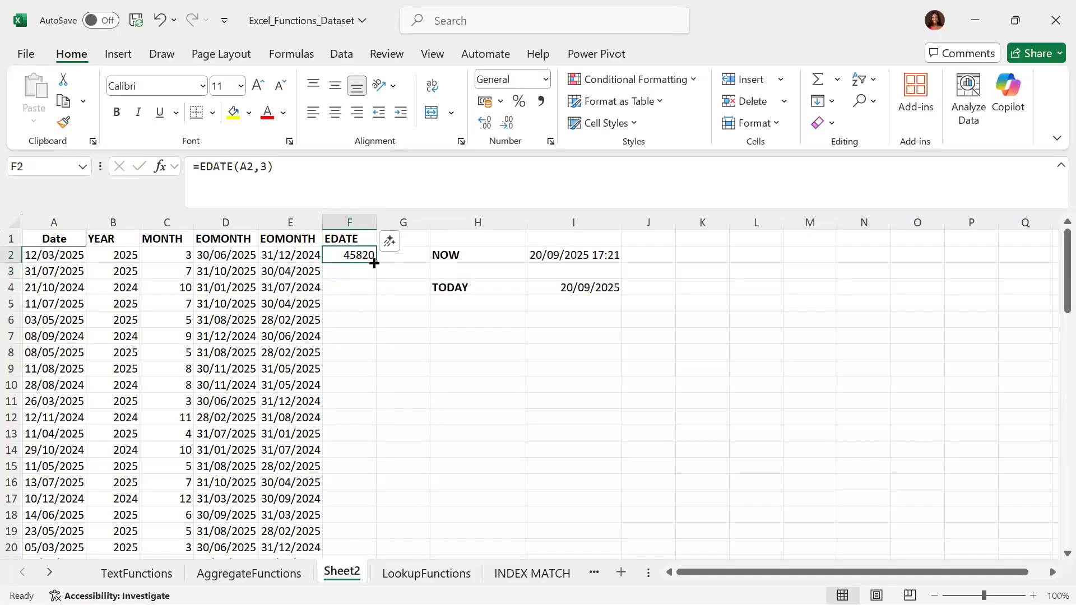
double_click(375, 263)
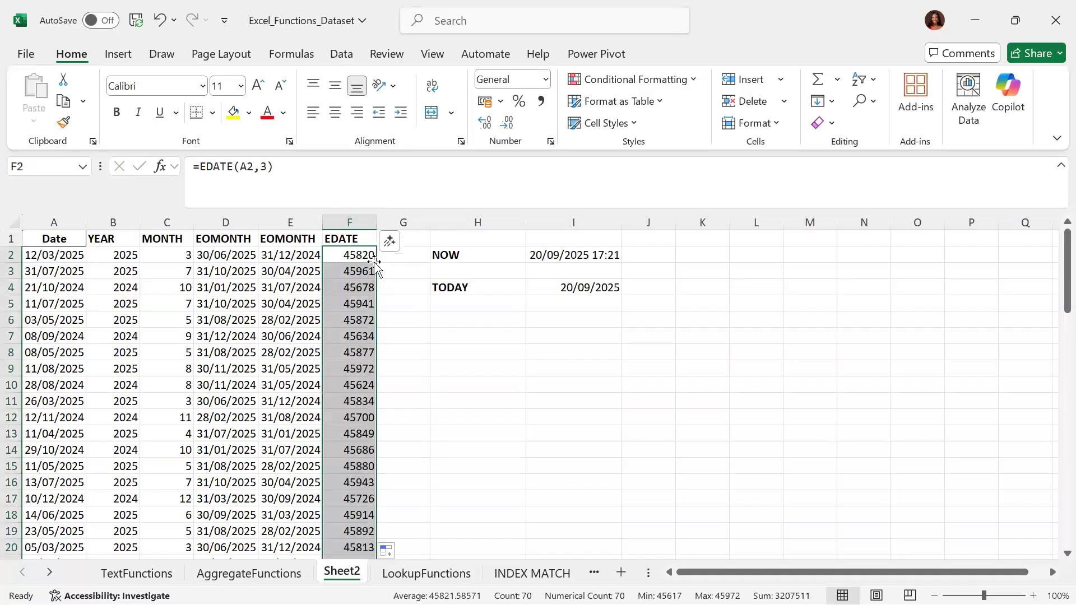
- Format the filled EDATE values in column F as dates using the 14/03/2012 type without the asterisk
key(ctrl+1)
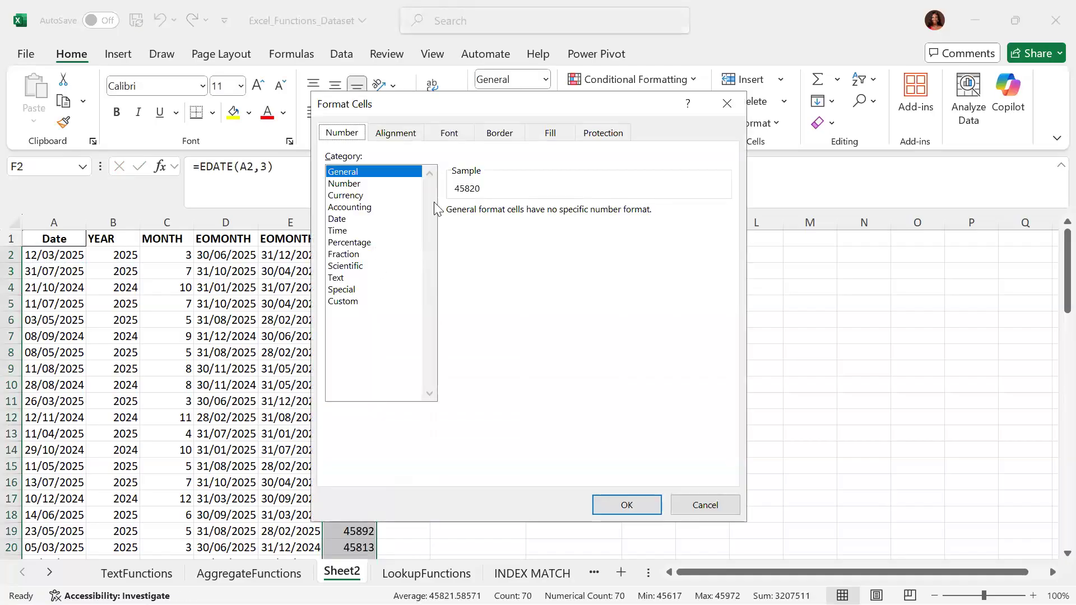
click(356, 220)
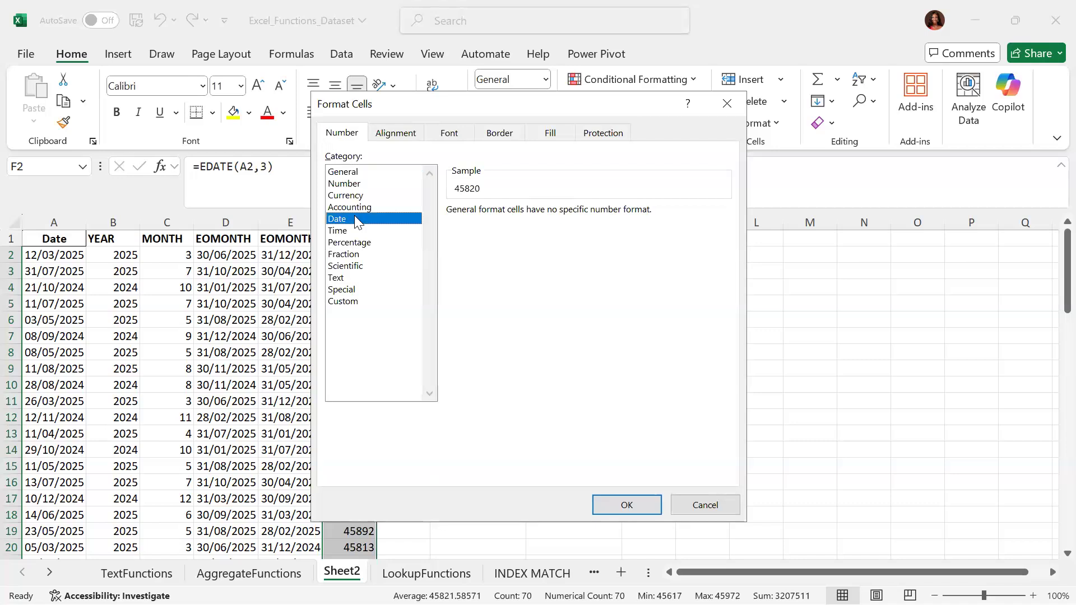
click(493, 260)
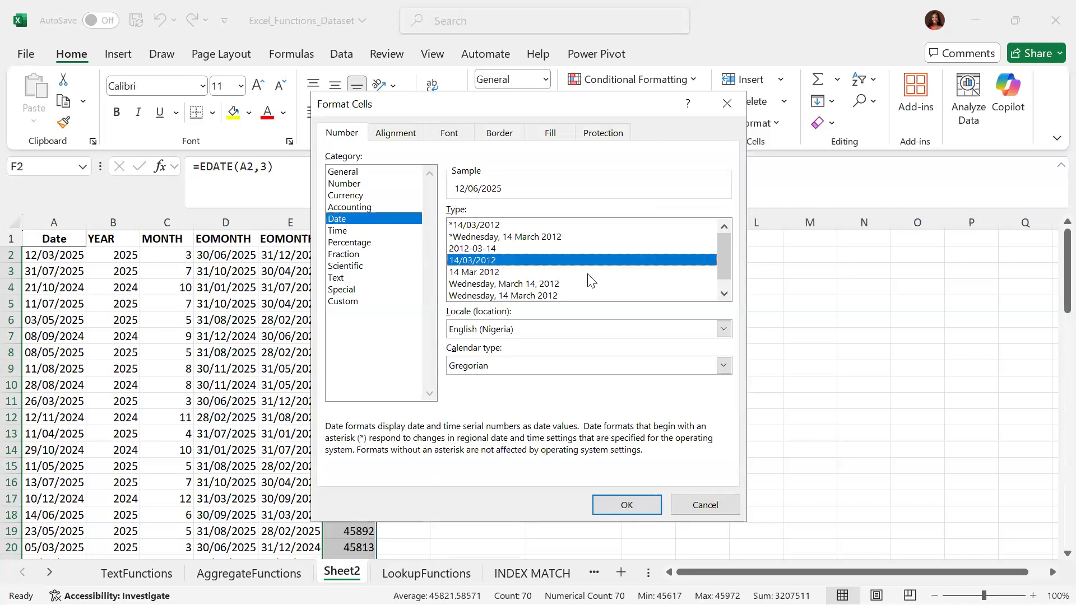
click(643, 507)
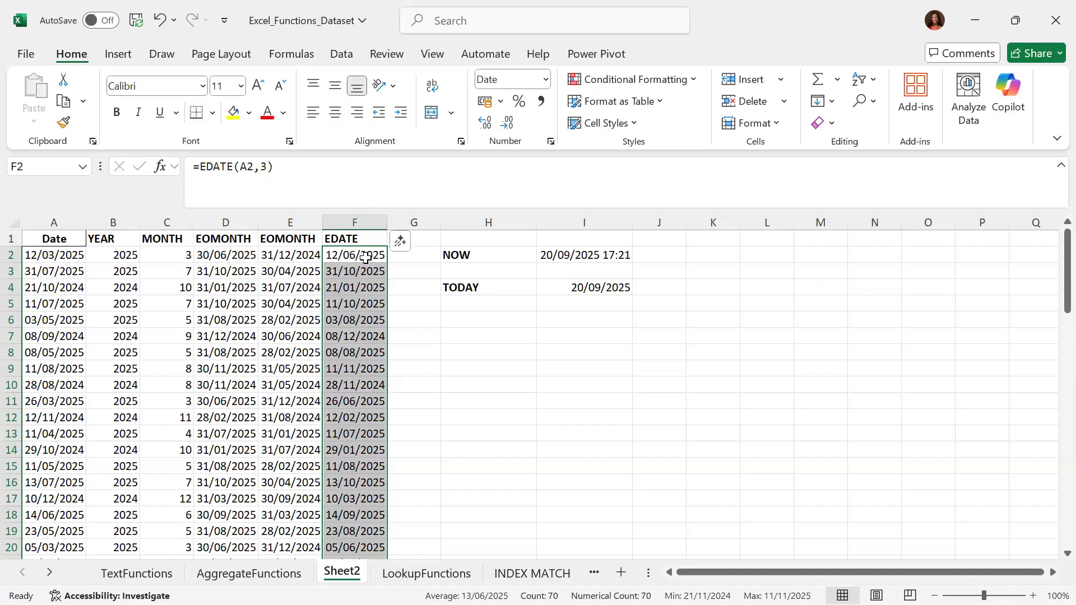
click(429, 239)
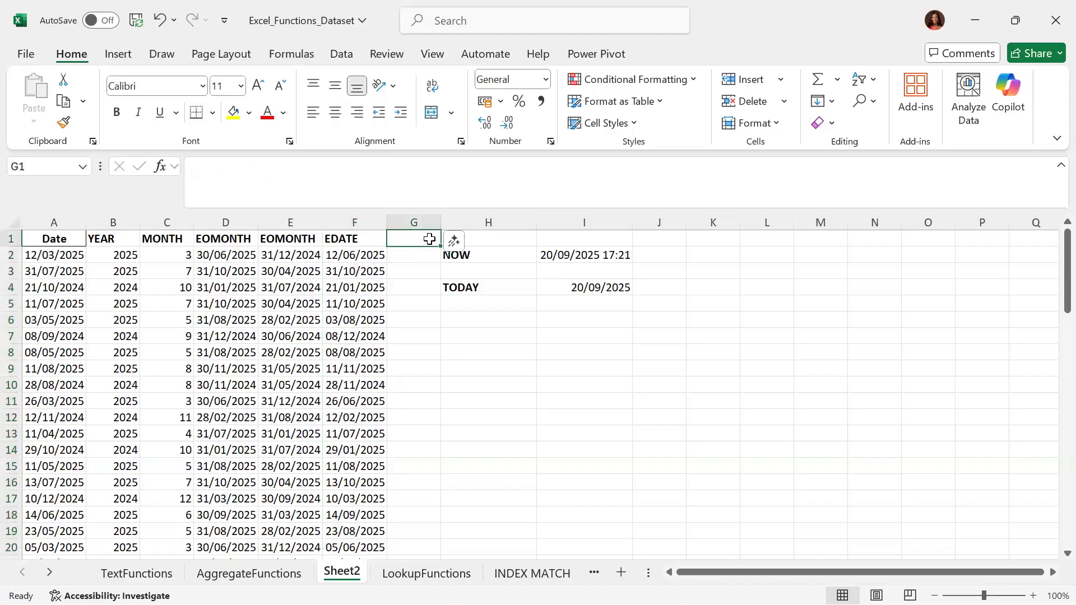
- Add an EDATE header in G1, then enter =EDATE(A2,-3) in G2 and fill it down the column
text(EDATE)
key(Return)
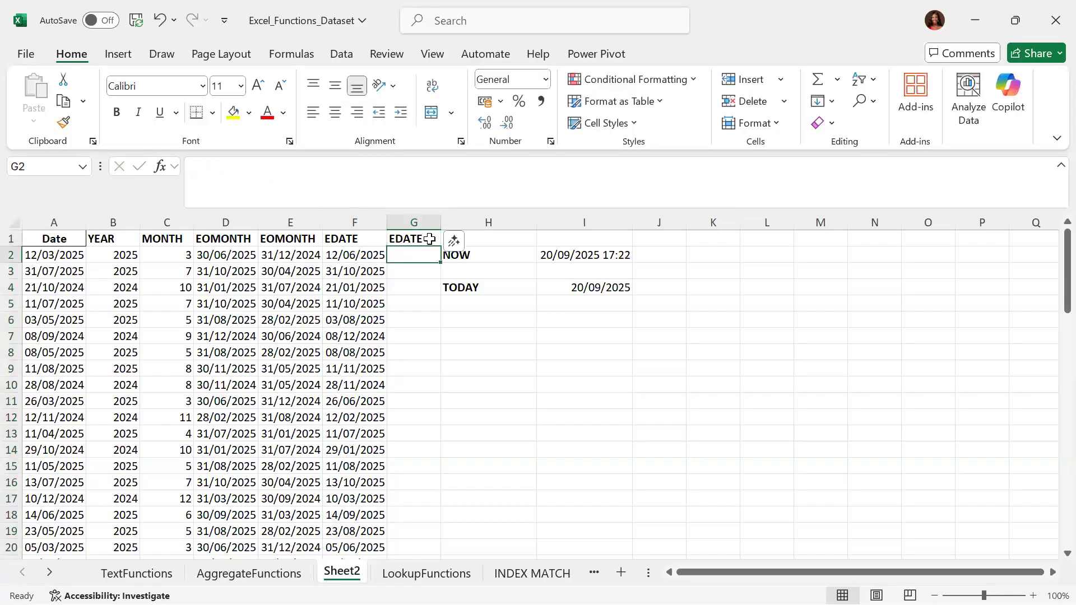
text(=EDATE()
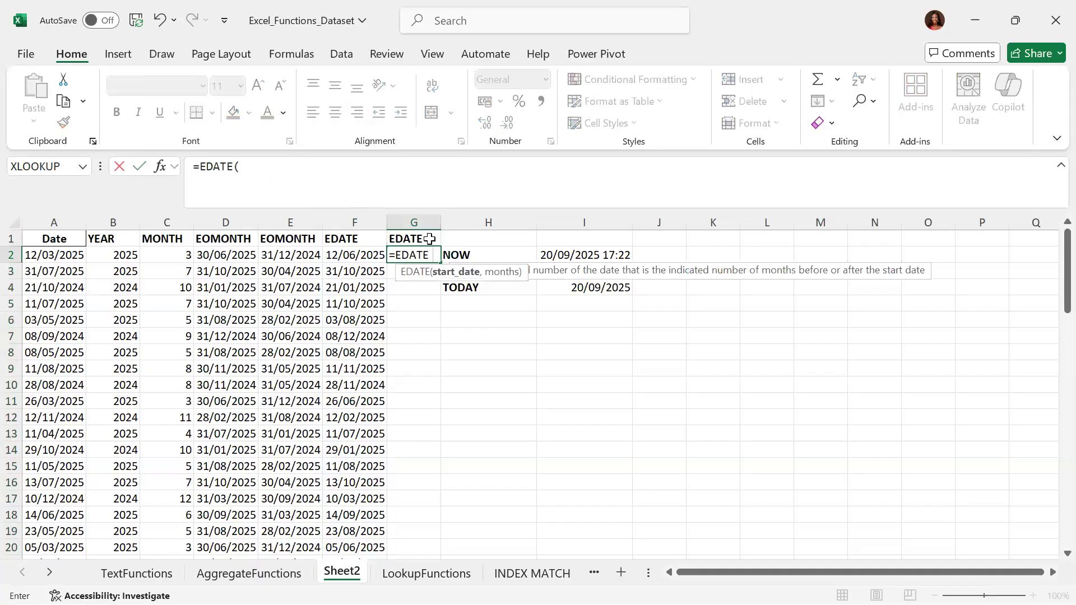
click(69, 257)
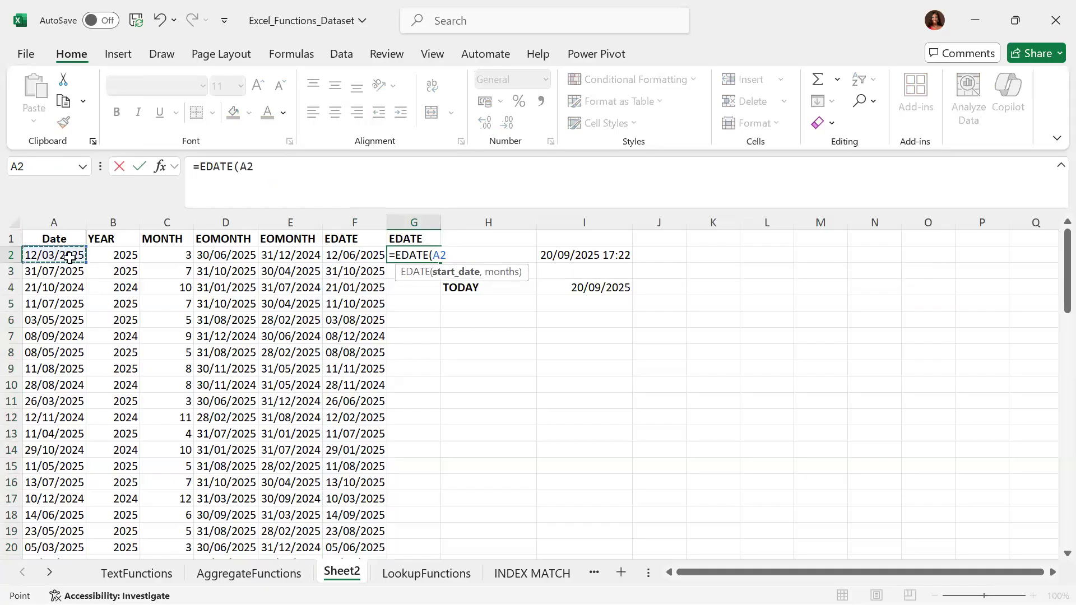
text(,)
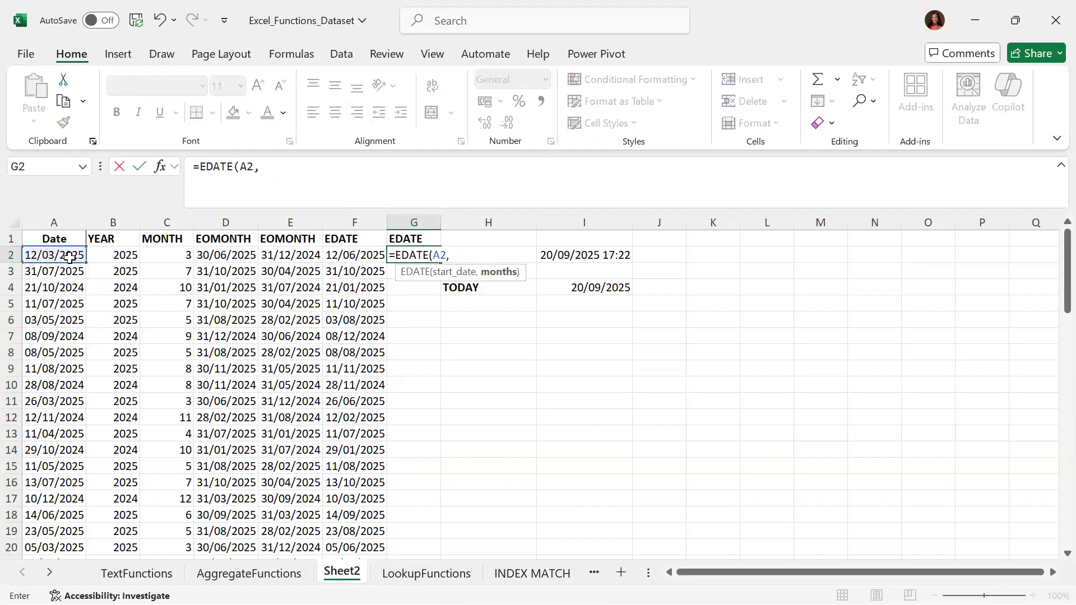
text(-3))
key(Return)
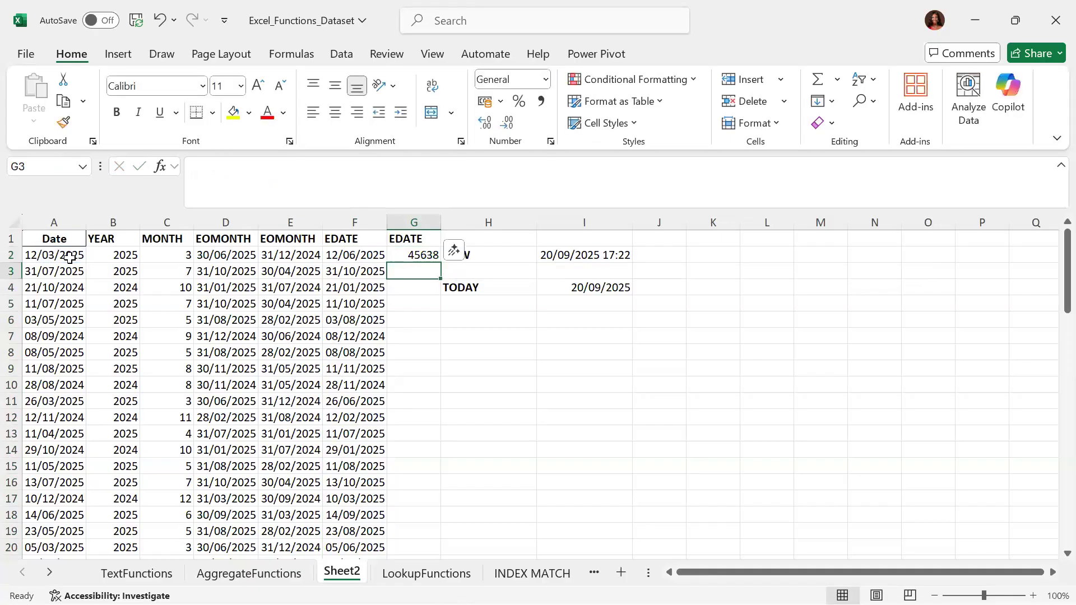
click(428, 256)
double_click(441, 259)
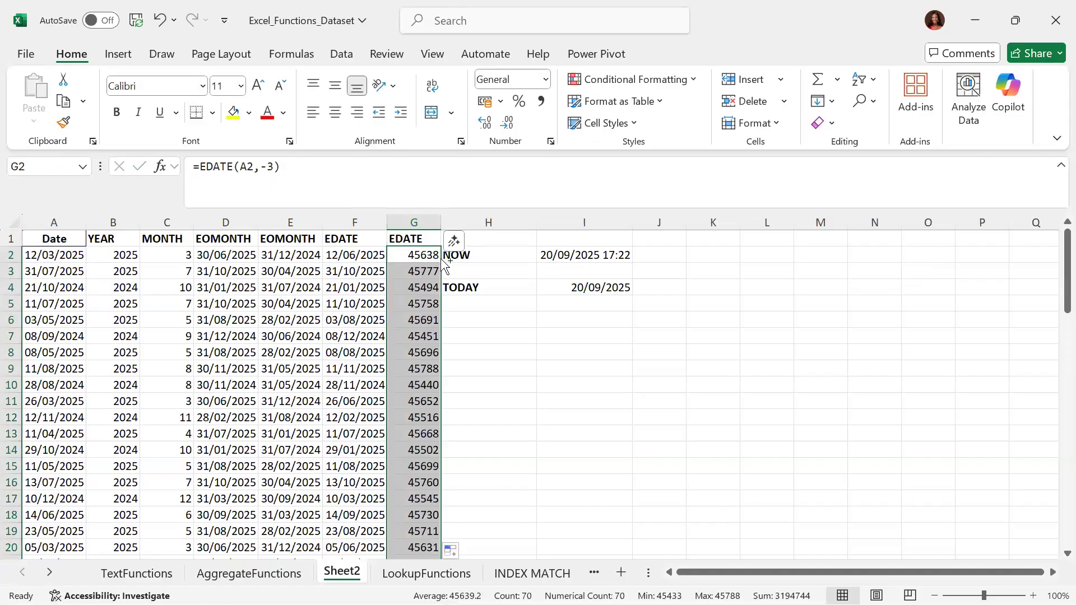
- Format the filled EDATE values in column G as dates using the 14/03/2012 type without the asterisk
key(ctrl+1)
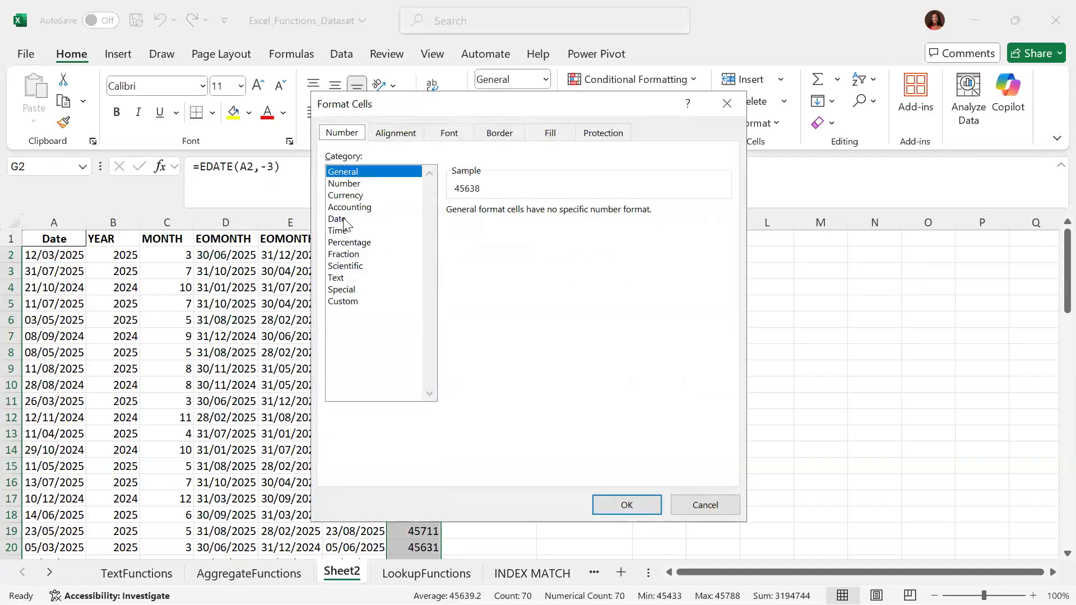
click(344, 220)
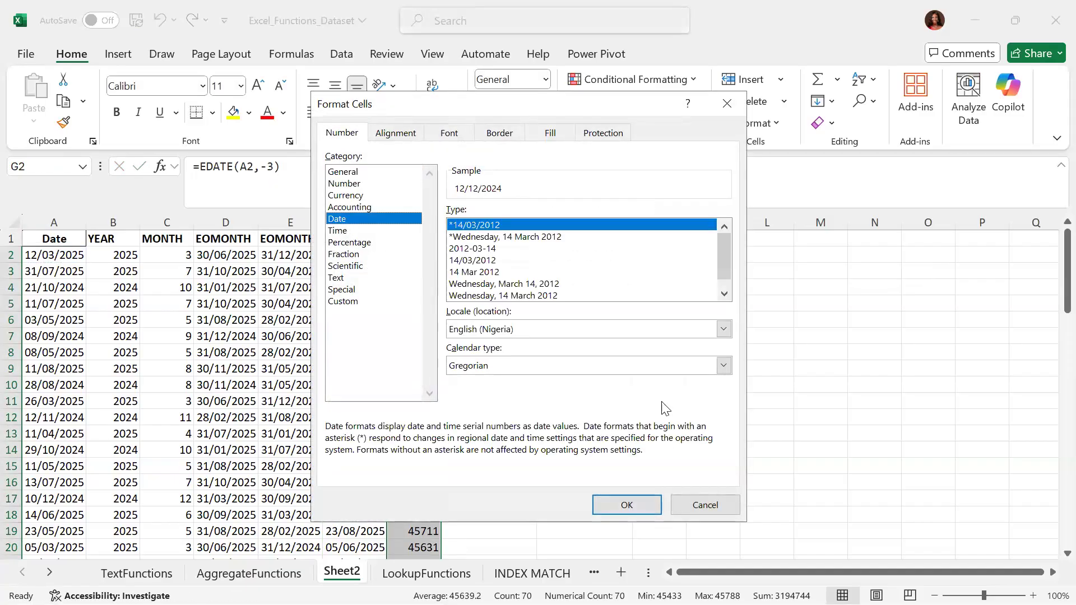
click(485, 263)
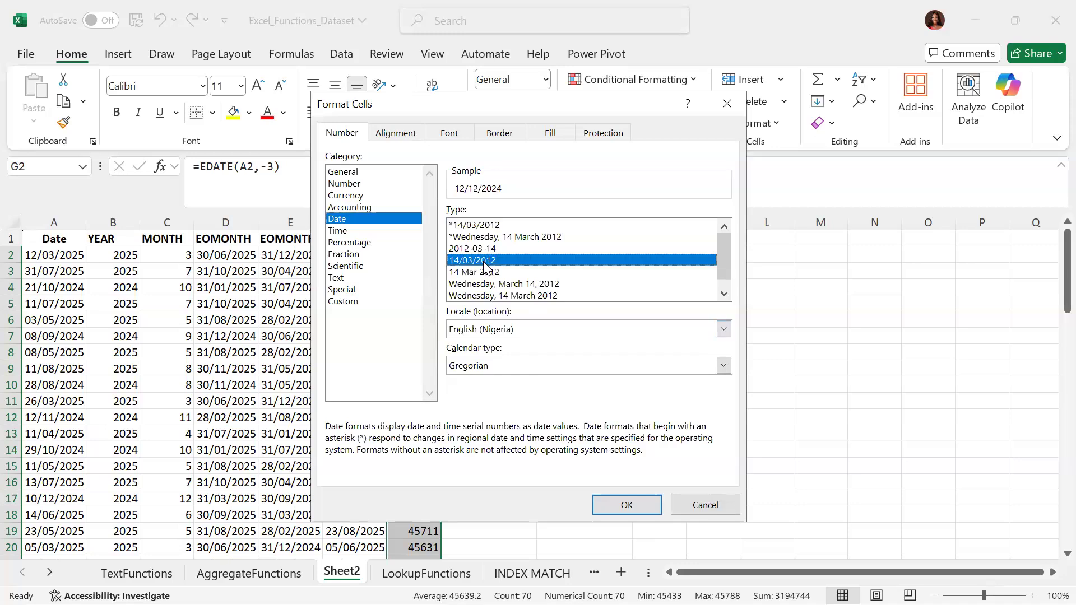
click(614, 501)
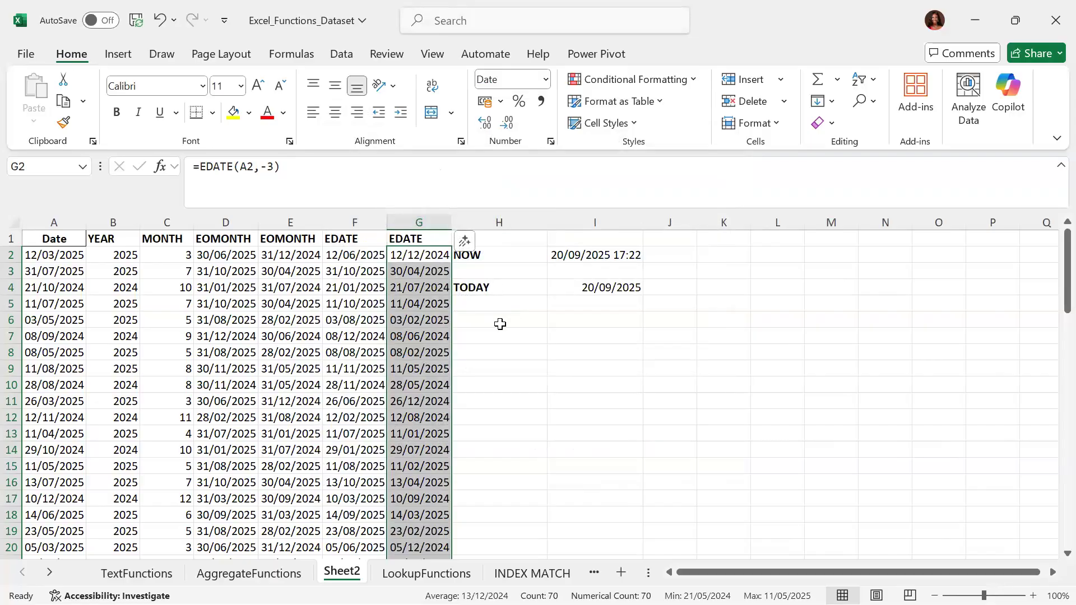
click(423, 253)
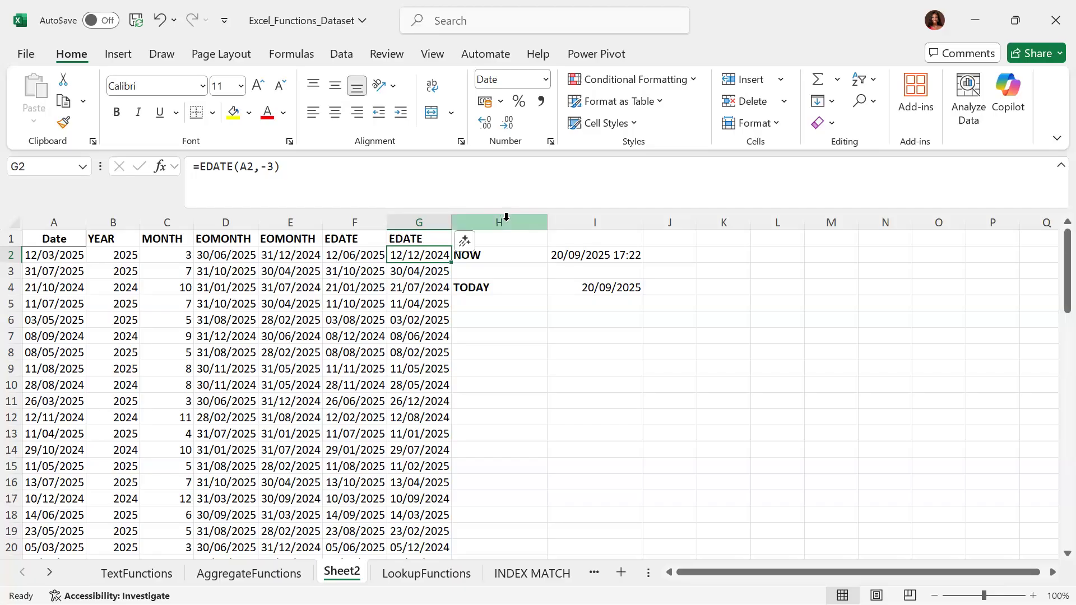
- Insert two blank columns between the second EDATE column and the NOW and TODAY cells
drag(533, 218, 585, 218)
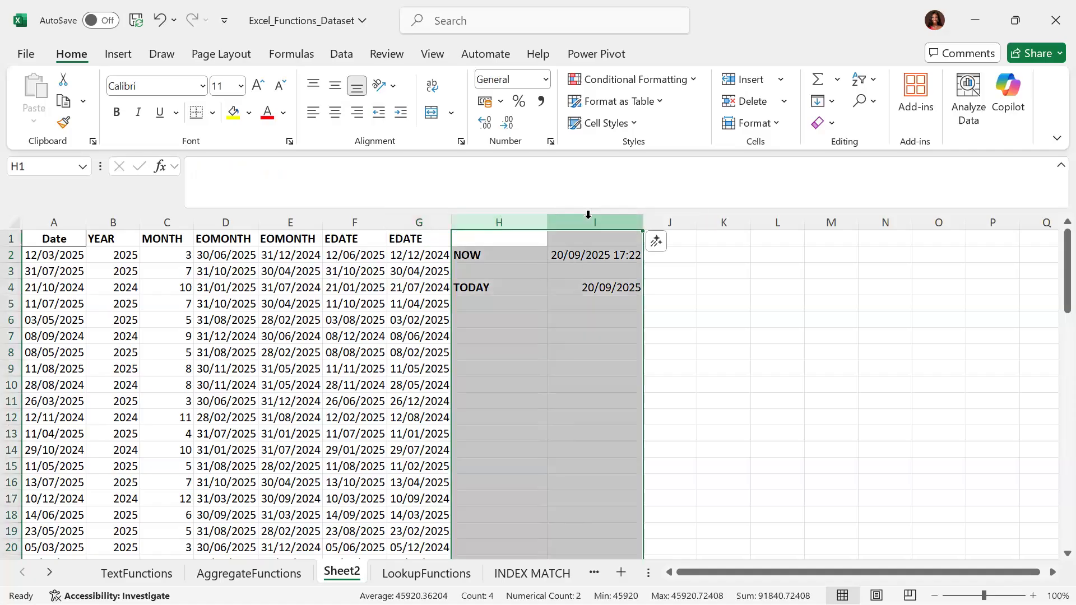
right_click(588, 220)
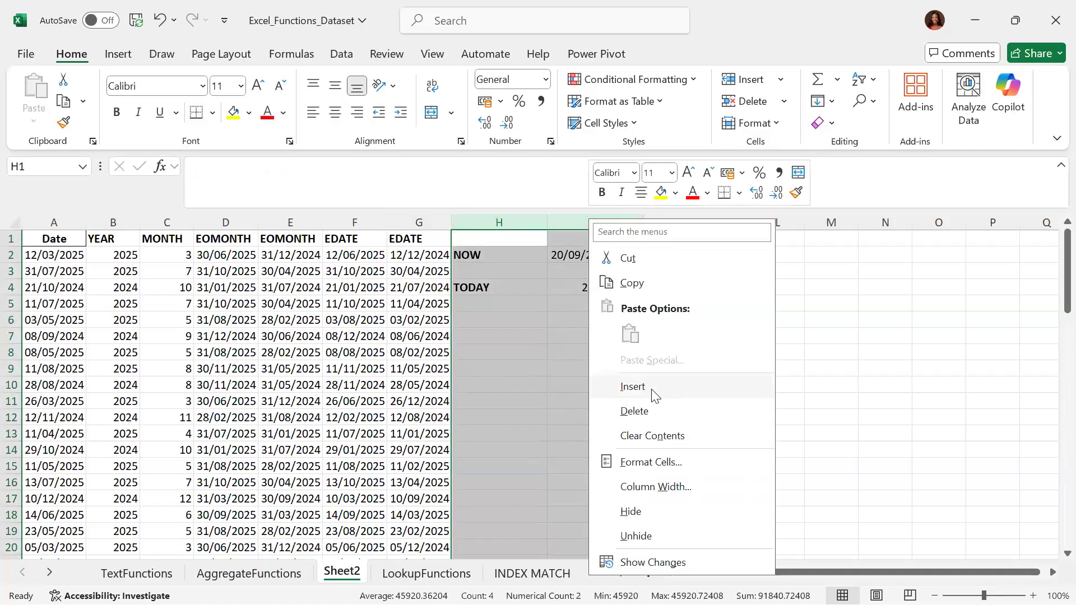
click(652, 393)
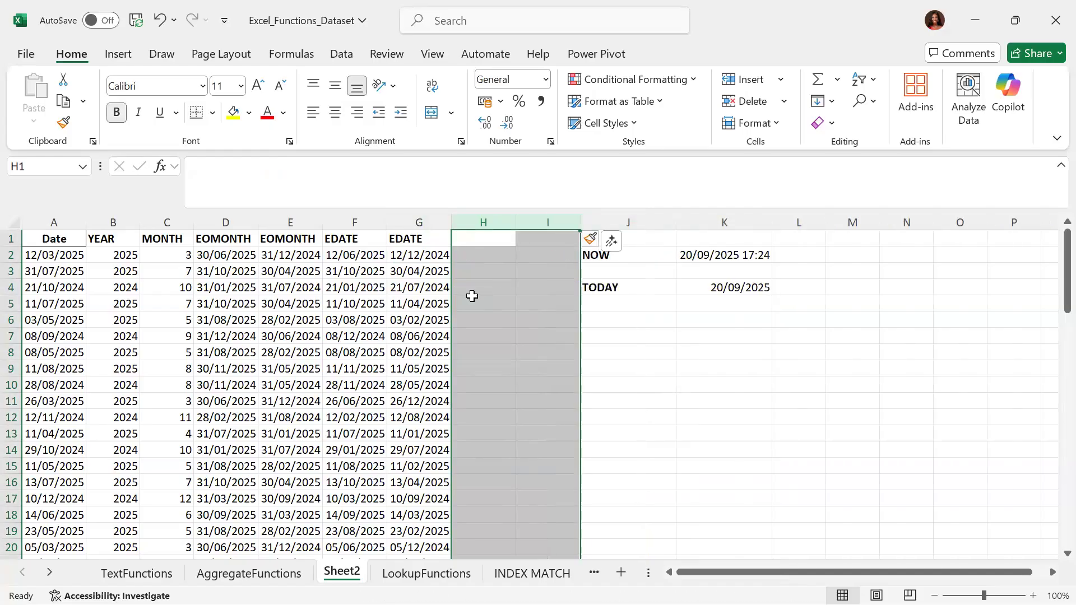
- Add a DATEDIF header in H1
click(544, 238)
key(Left)
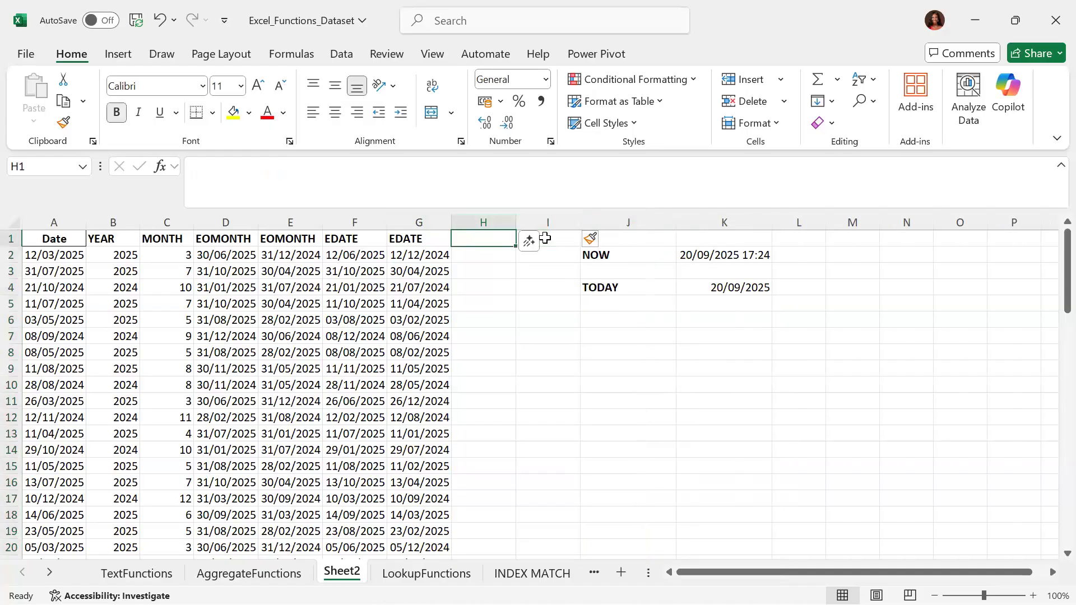
text(DATEDIF)
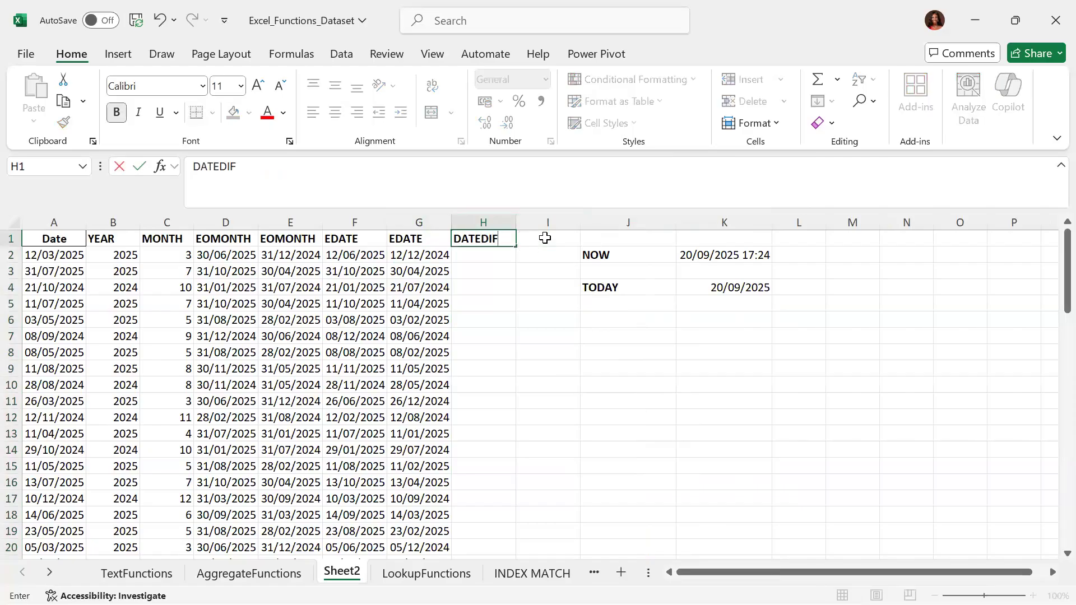
key(Tab)
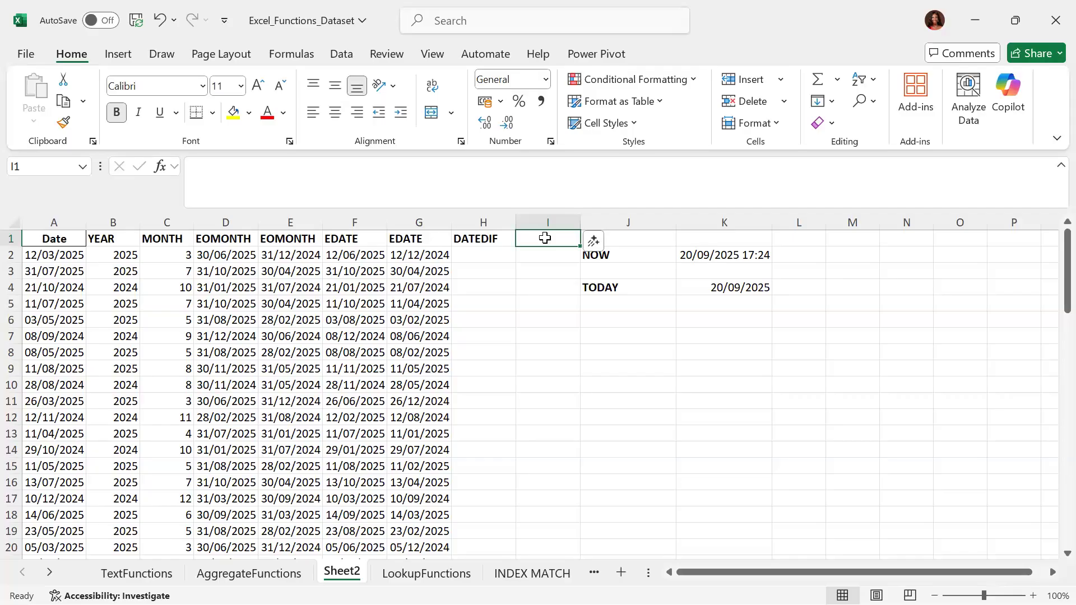
- Colour the first EOMONTH header in D1 and the Date header in A1 red
click(41, 218)
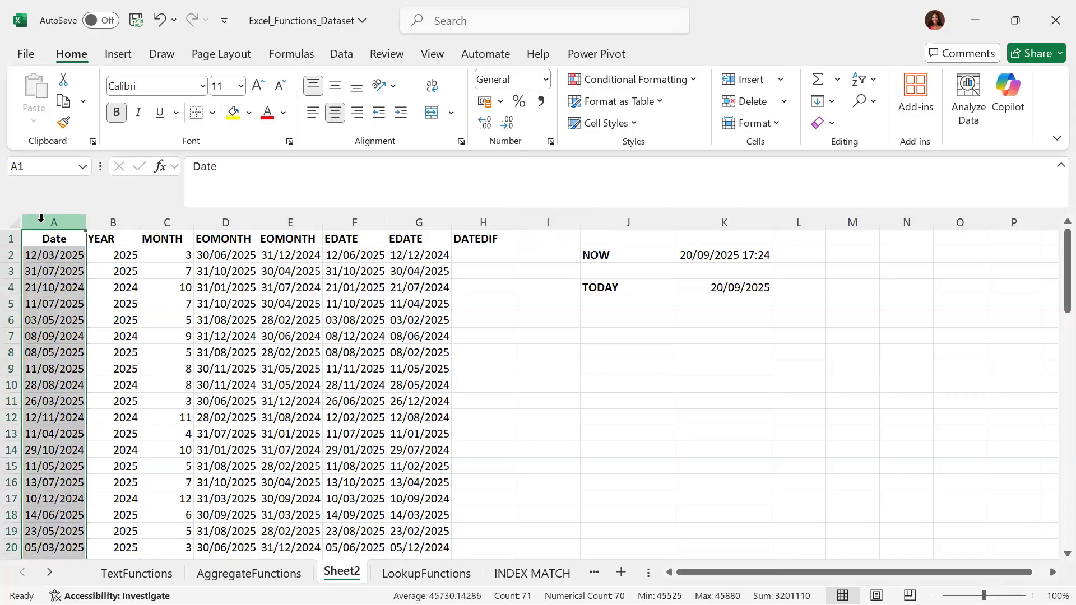
click(229, 239)
click(267, 112)
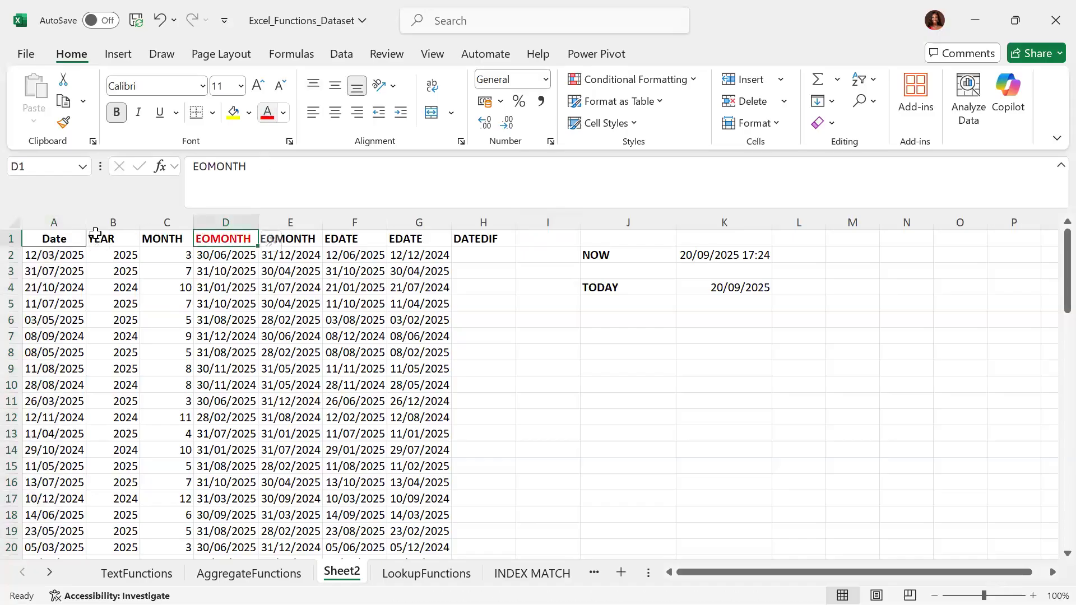
click(58, 242)
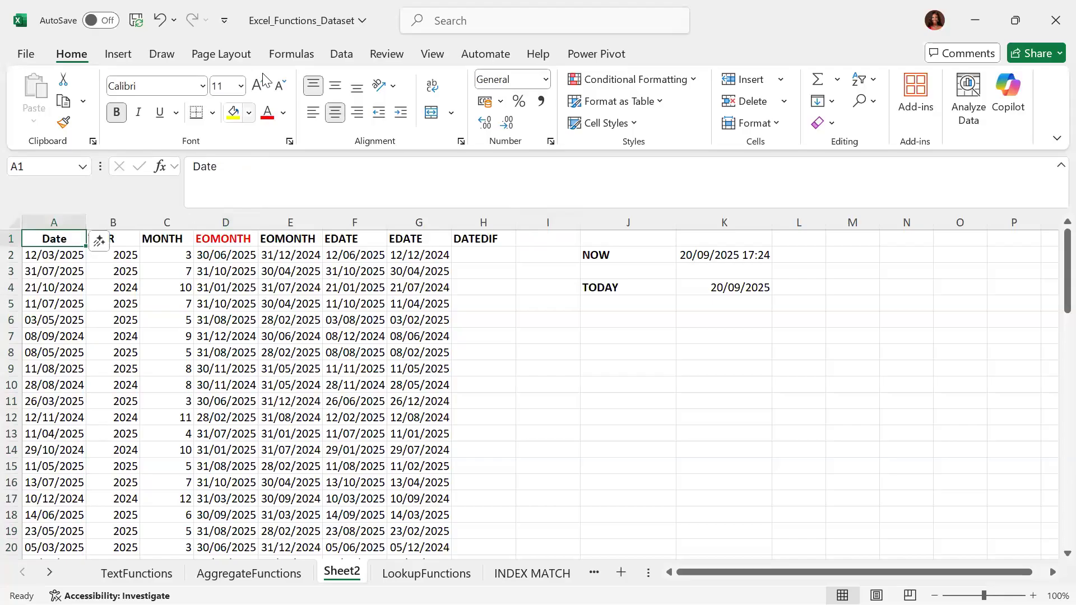
click(267, 112)
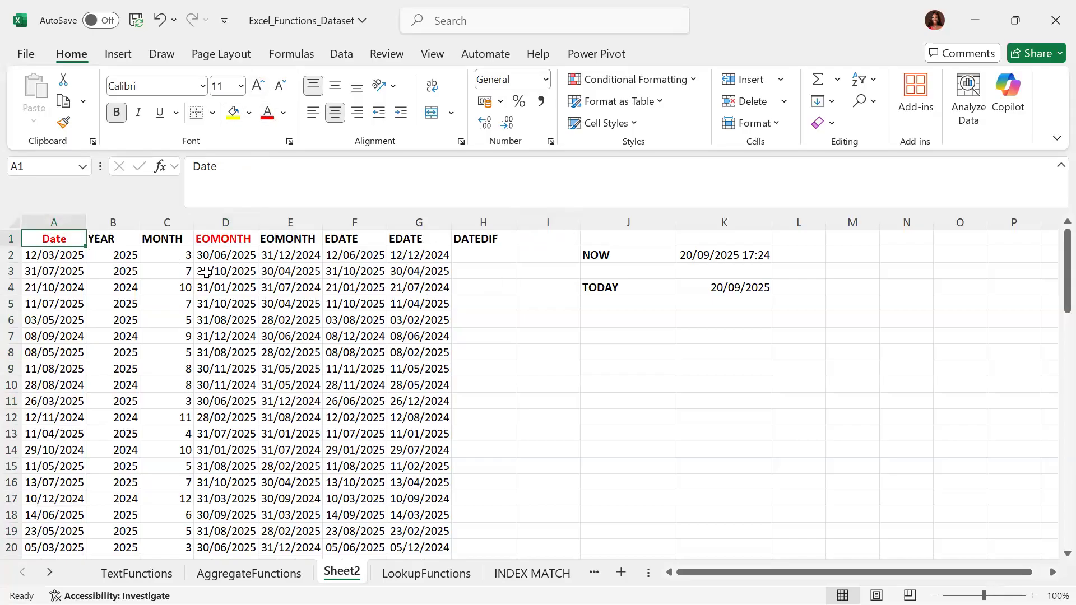
- Begin a formula in H2 with =DATEDIF(, entering the full function name manually
click(494, 260)
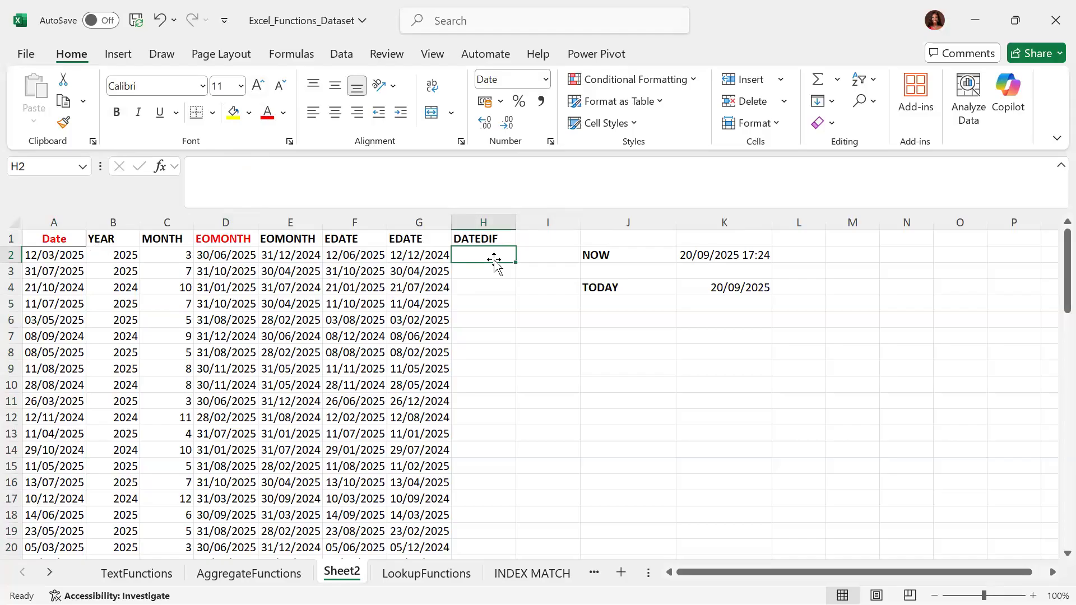
text(=)
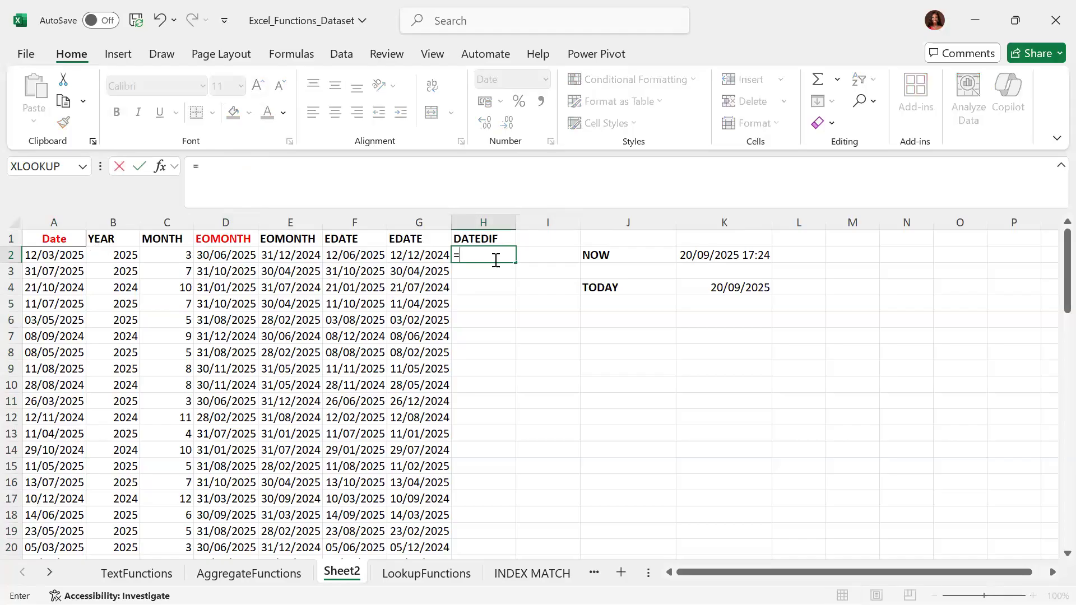
text(DAT)
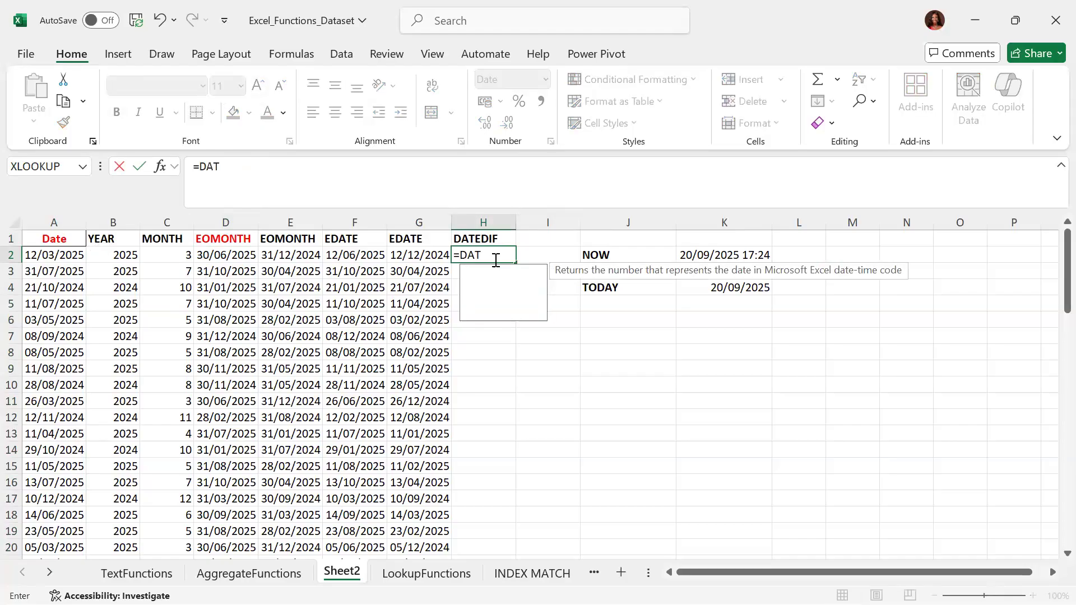
text(ED)
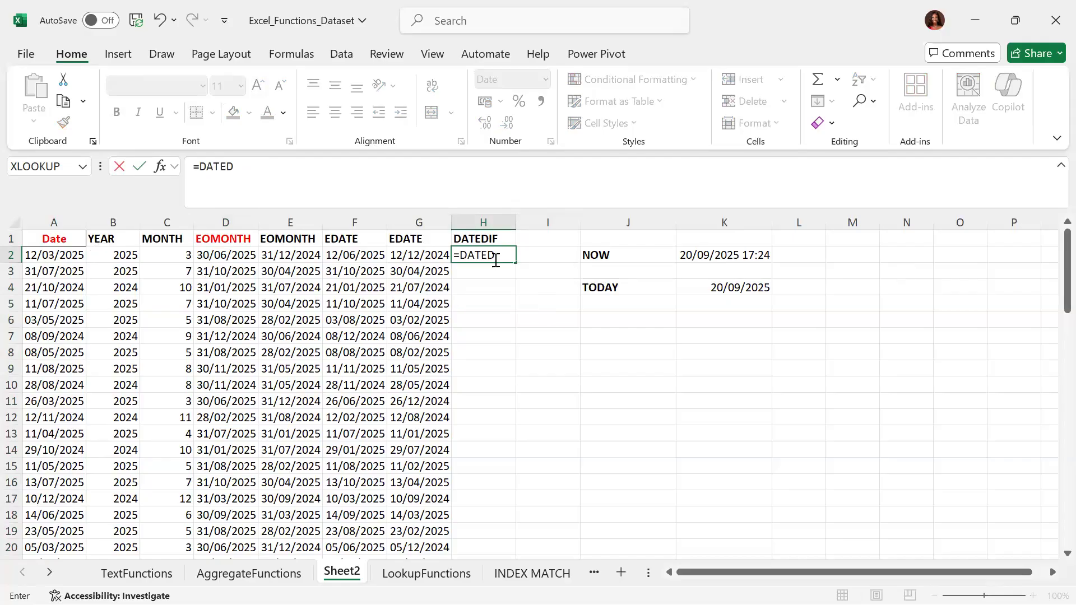
key(BackSpace)
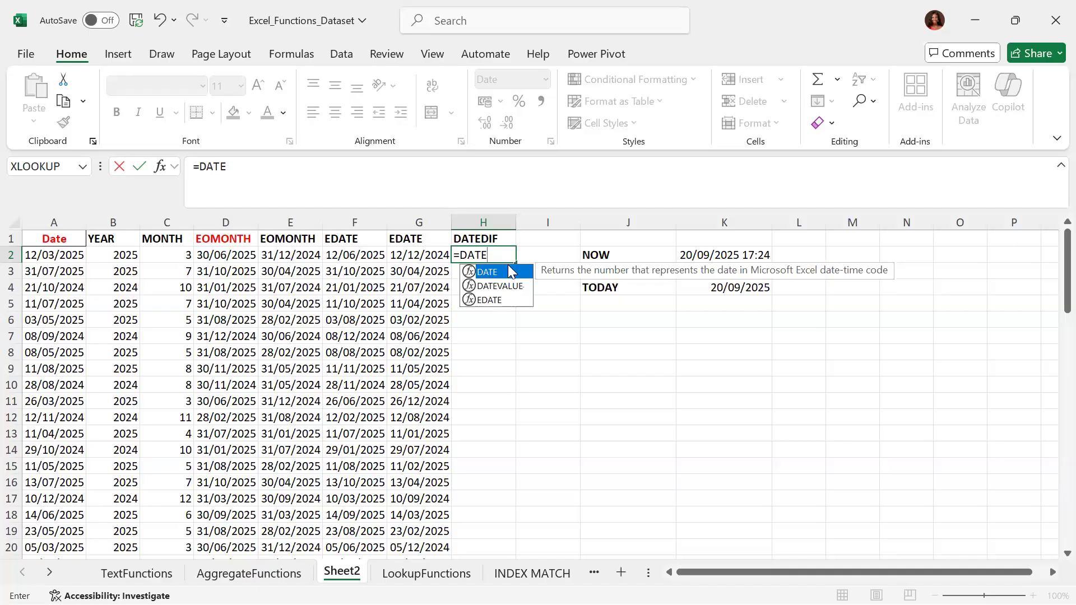
text(DIF)
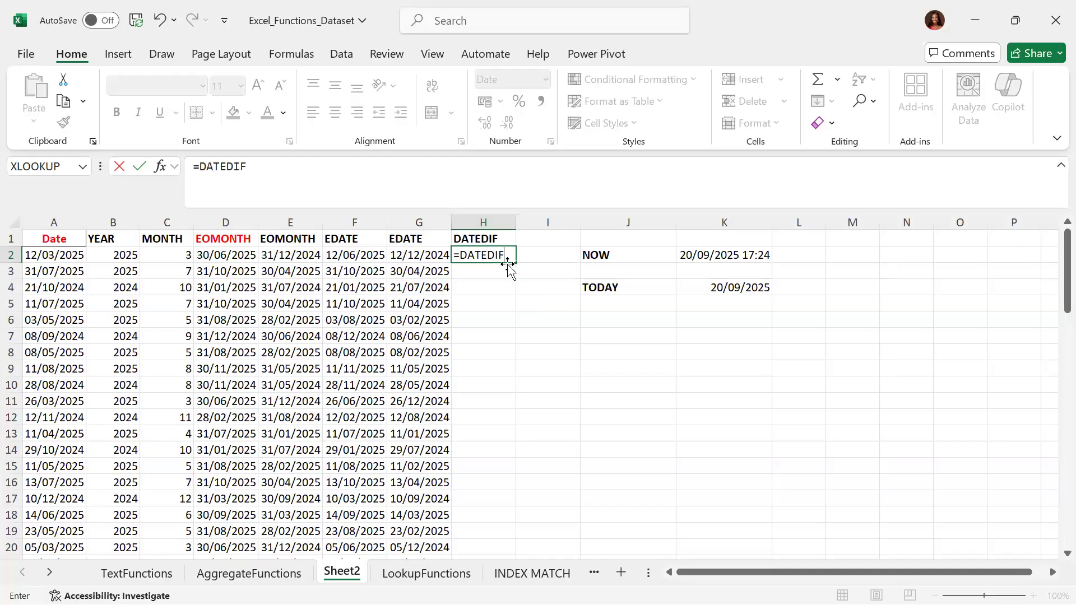
text(()
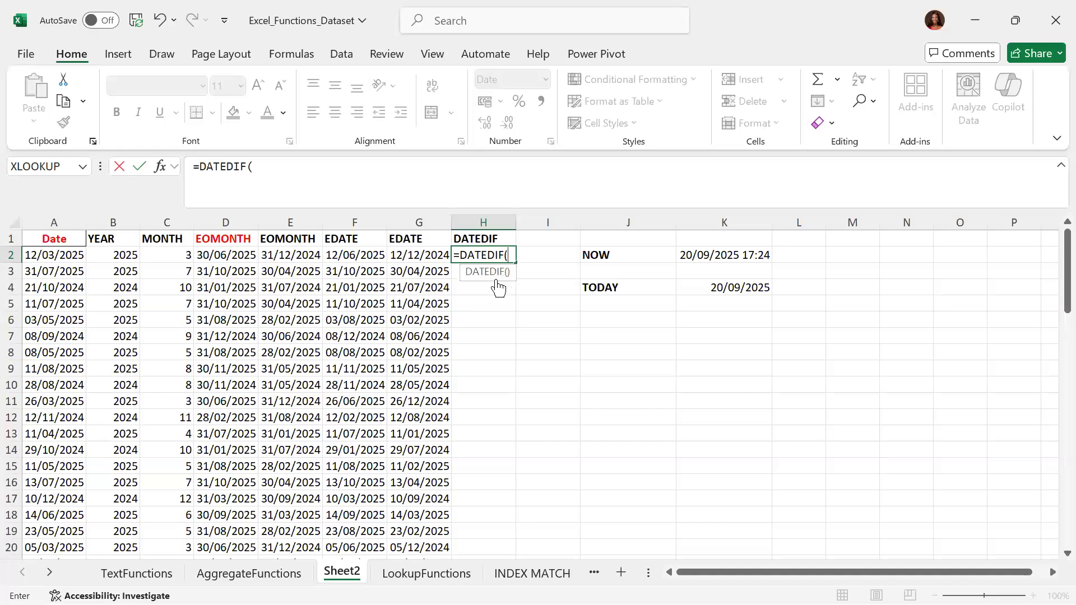
- View the help article on the DATEDIF function and close it, keeping the open formula at =DATEDIF(
click(497, 276)
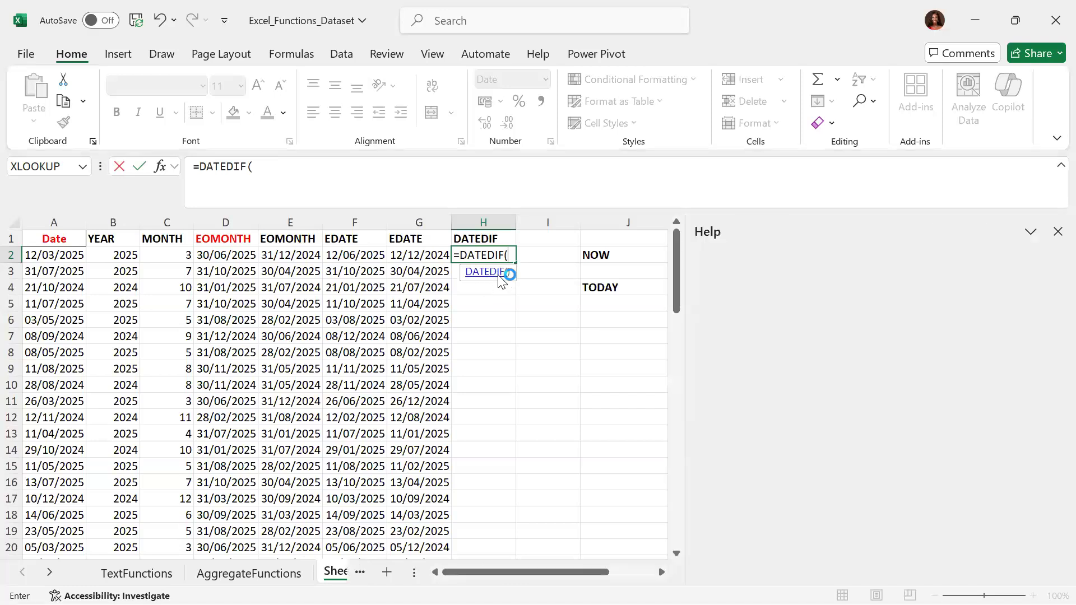
click(497, 277)
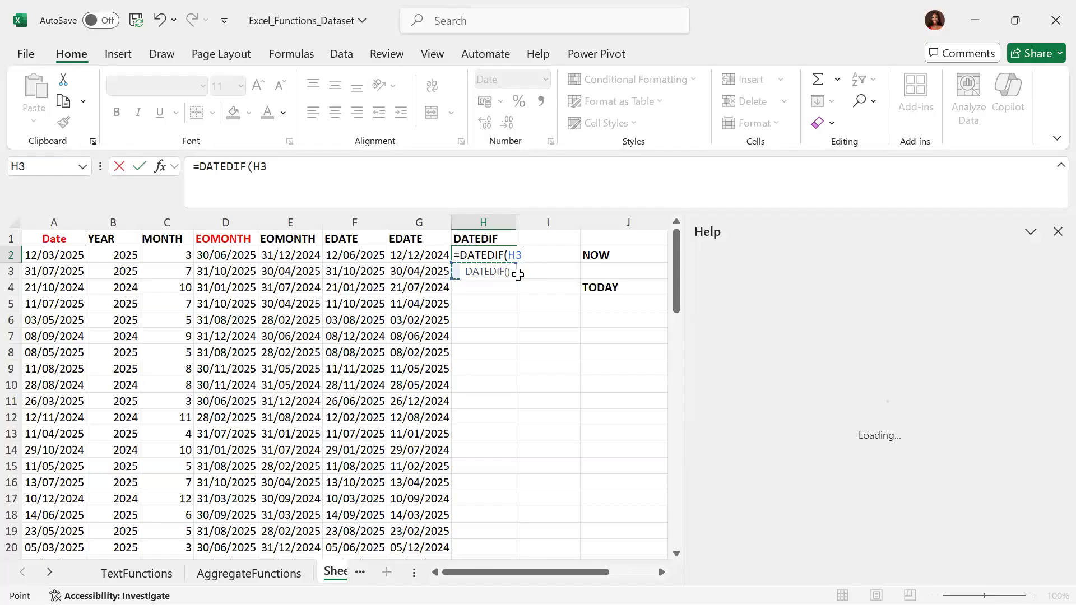
key(BackSpace)
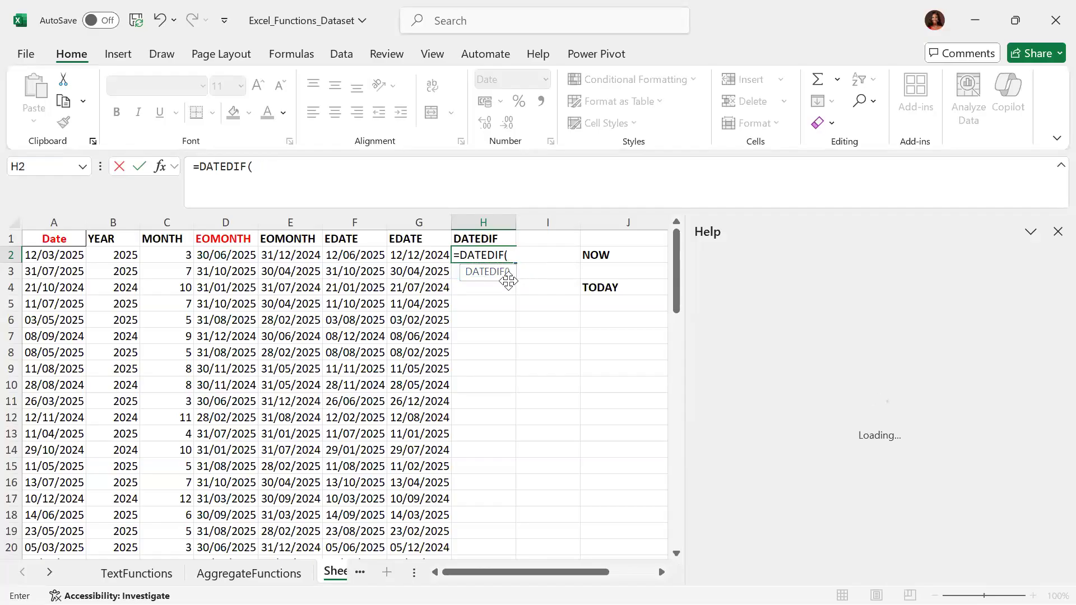
key(BackSpace)
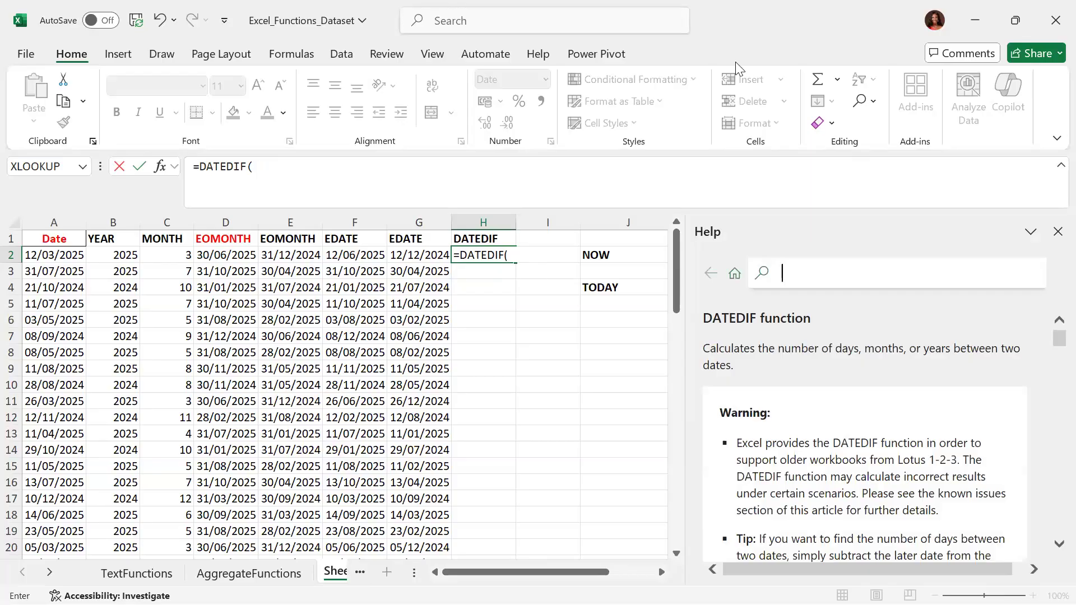
click(1054, 235)
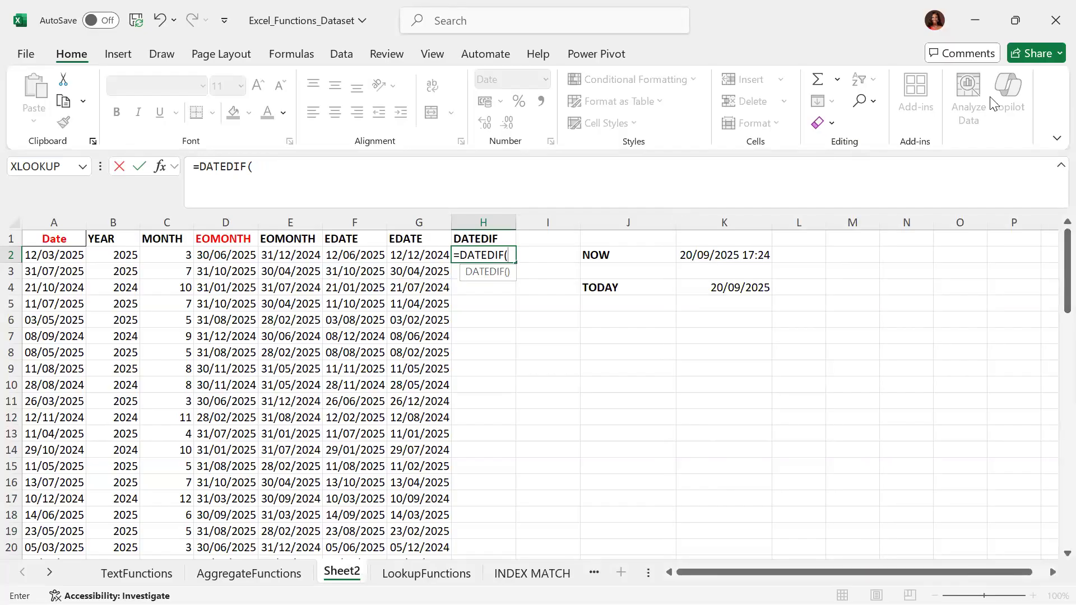
- Complete the H2 formula as =DATEDIF(A2,D2,"Y") and give the cell the General number format
click(43, 254)
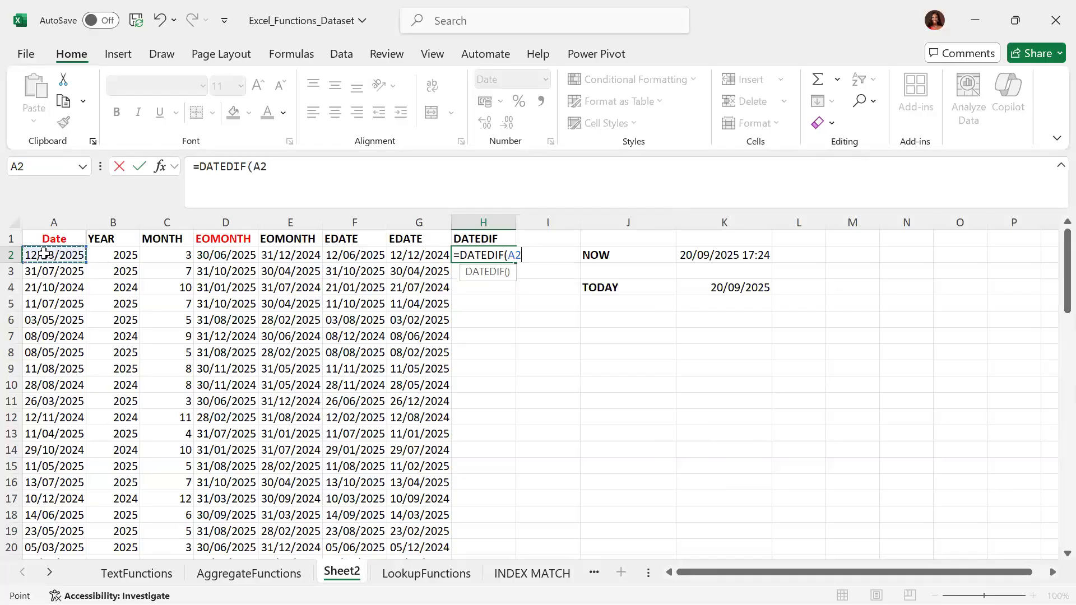
text(,)
click(230, 254)
text(,)
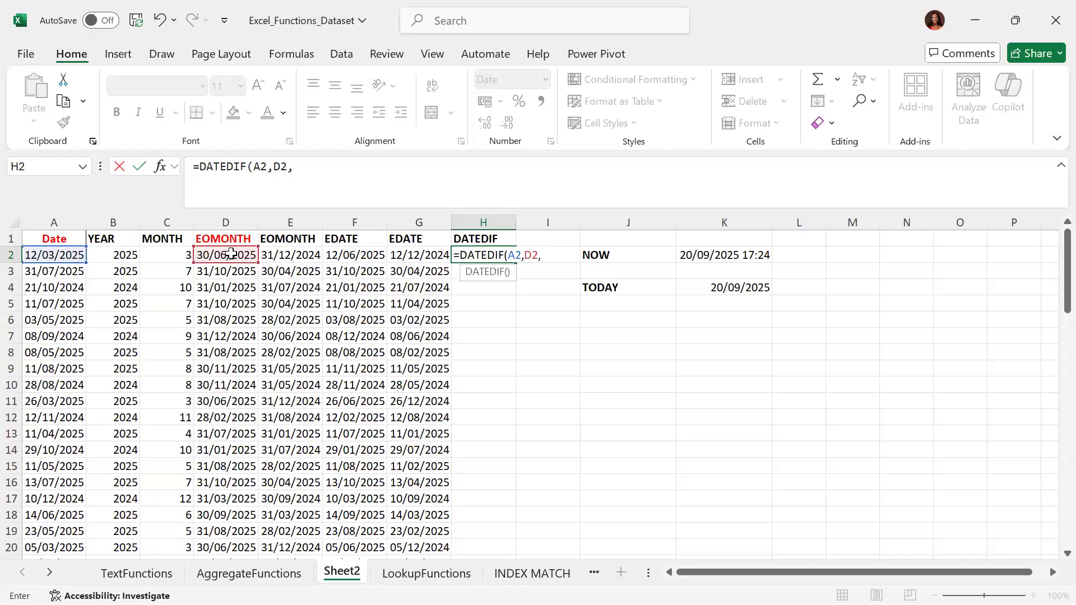
text("Y"))
key(Return)
key(Up)
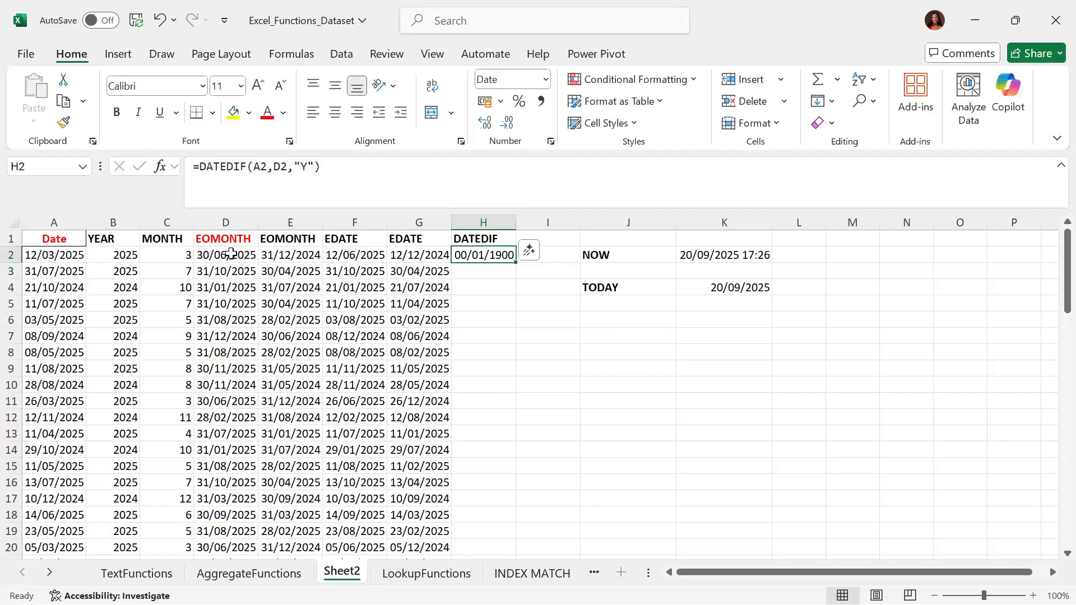
click(545, 79)
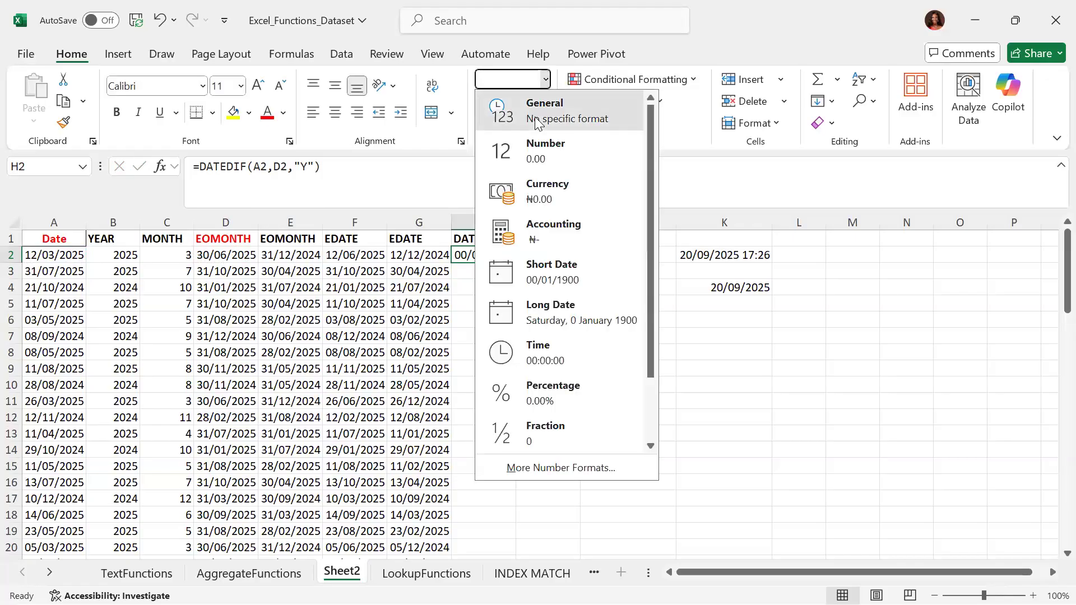
click(536, 115)
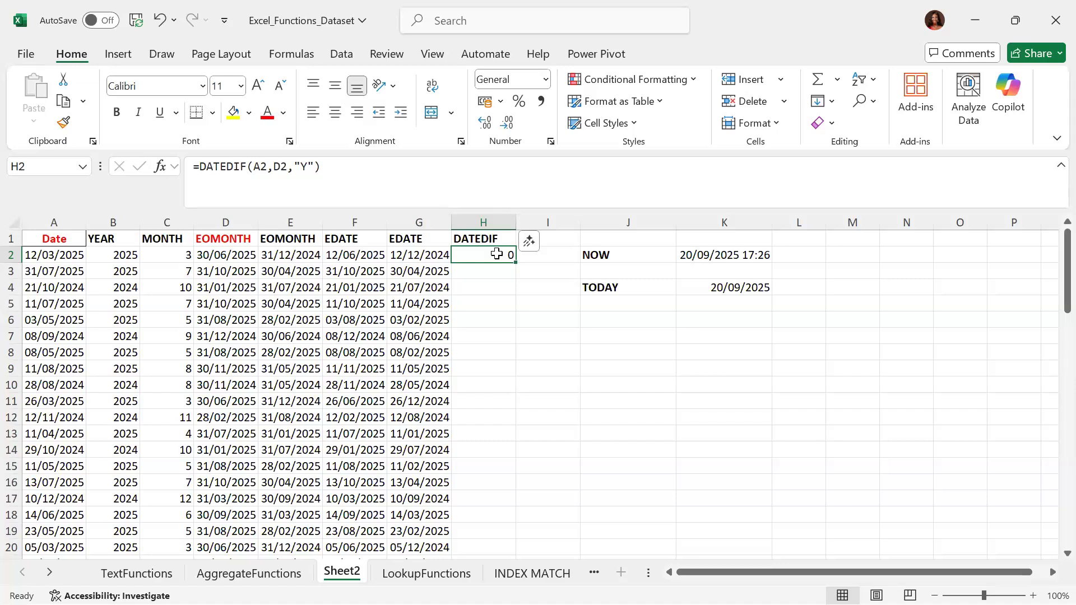
- Check the dates in A2 and D2, and change the unit in H2's DATEDIF formula to "M"
click(44, 257)
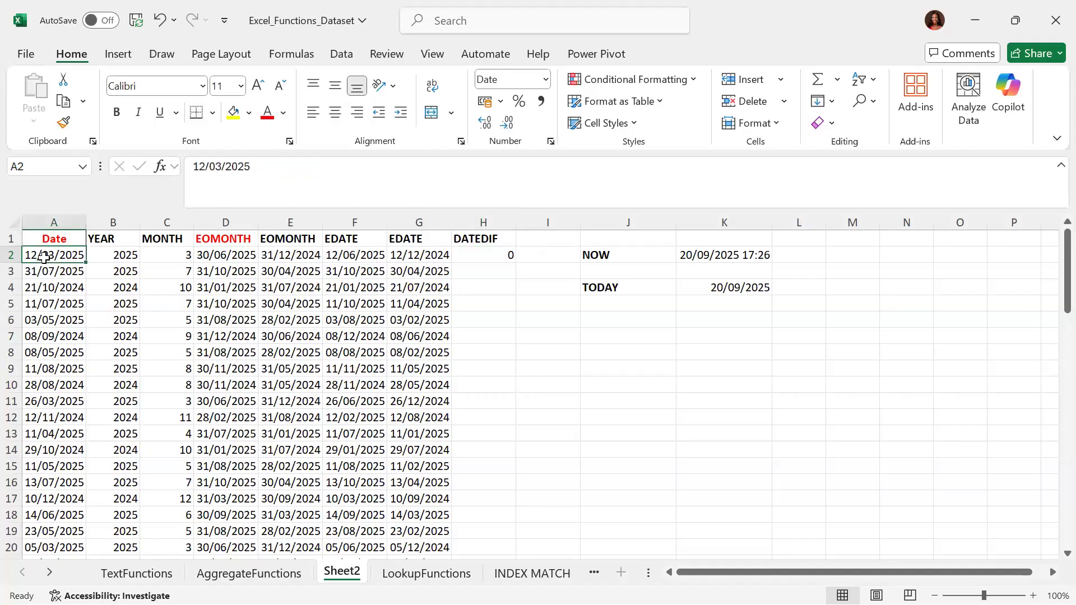
ctrl+click(240, 257)
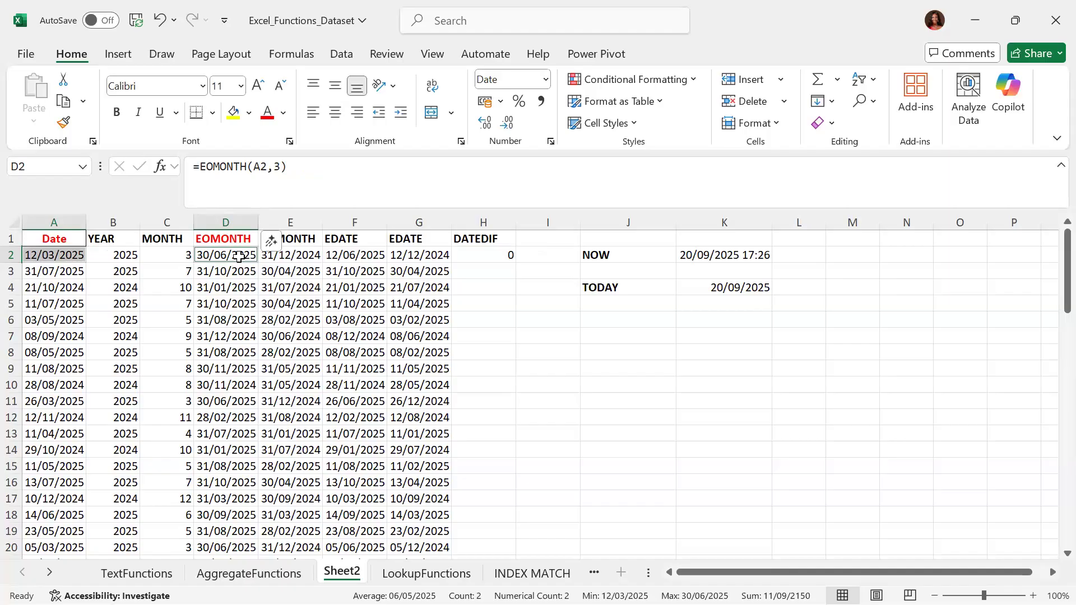
click(495, 254)
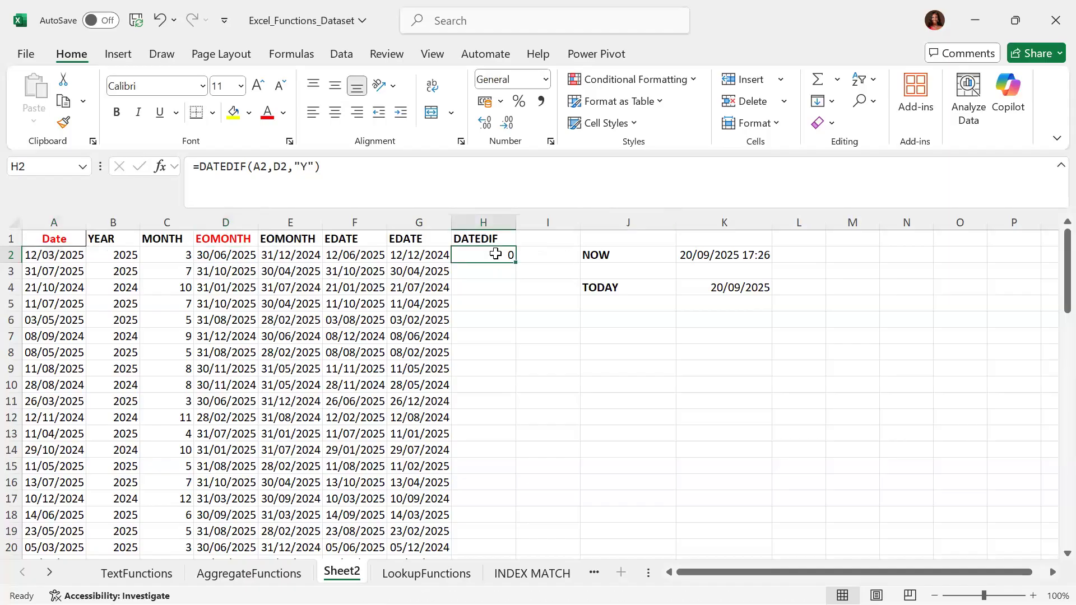
click(308, 166)
key(BackSpace)
text(M)
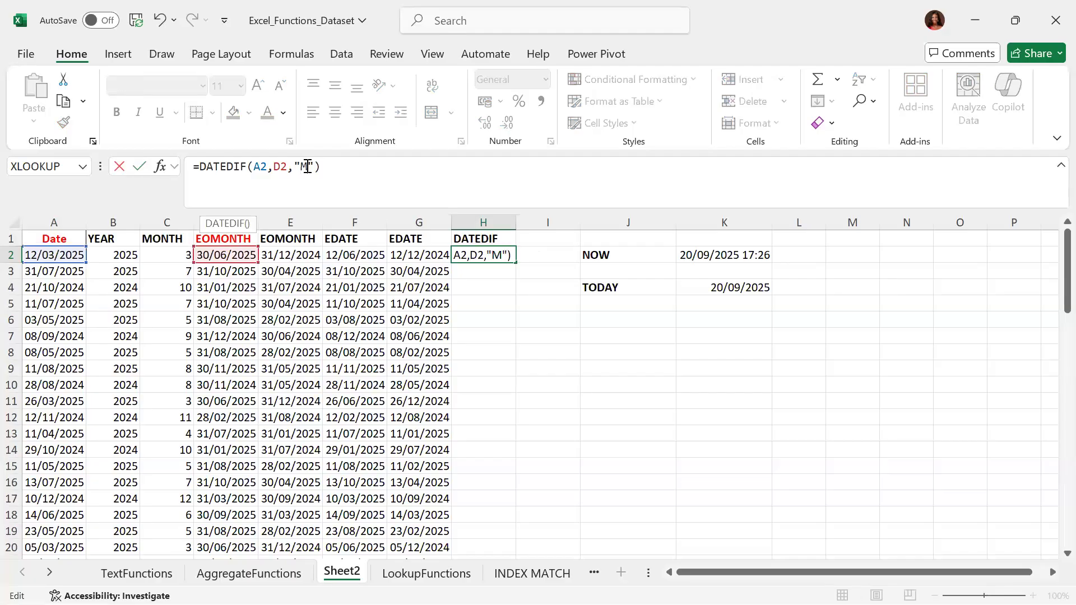
key(Return)
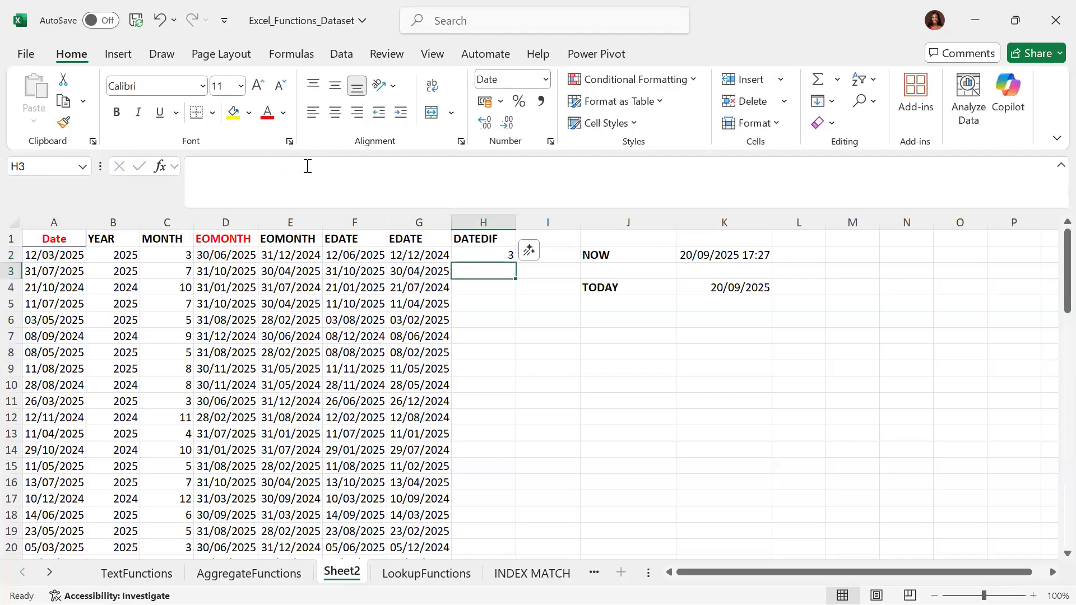
key(Up)
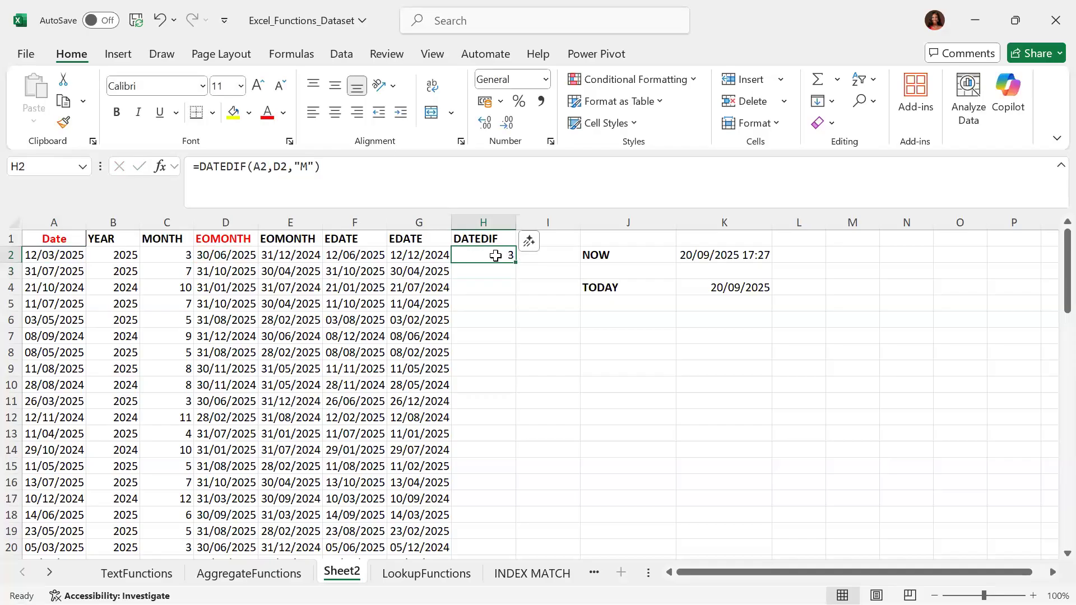
- Apply the General number format to all of column H and fill the H2 DATEDIF formula down beside the dates
click(239, 253)
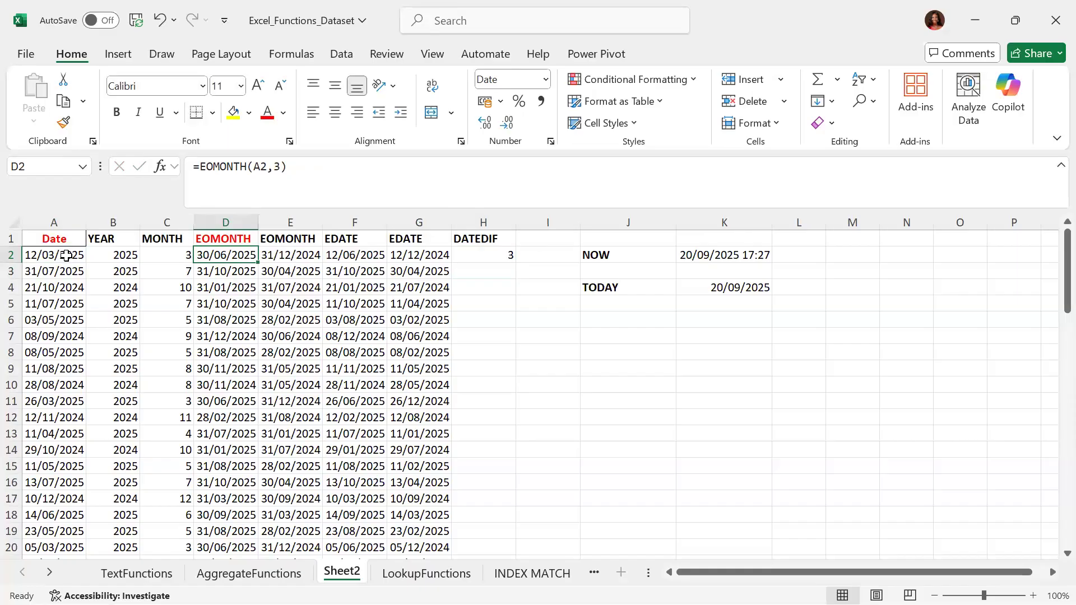
click(501, 256)
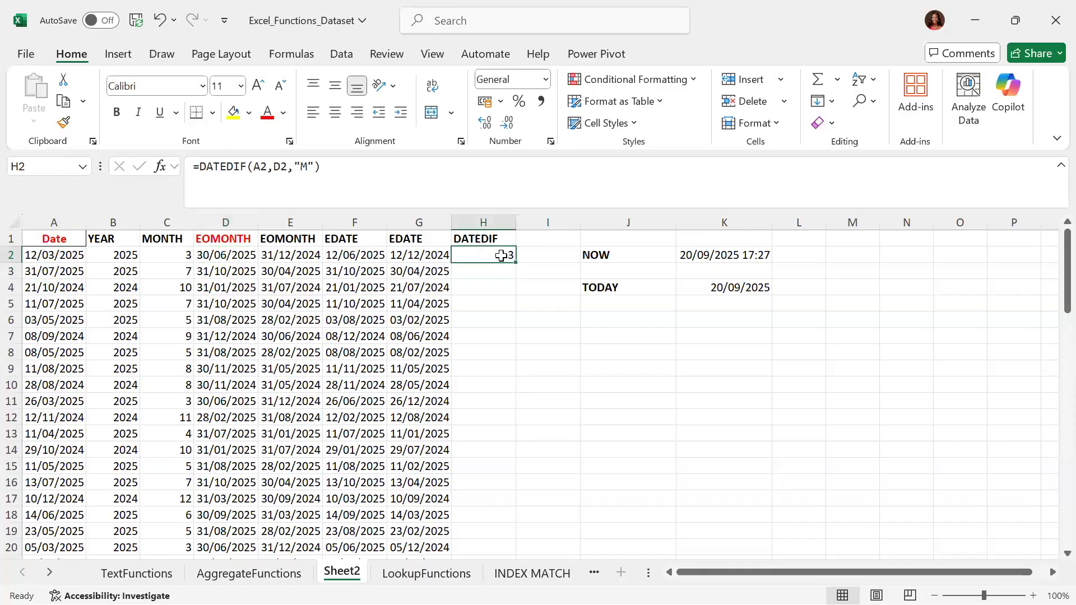
click(491, 223)
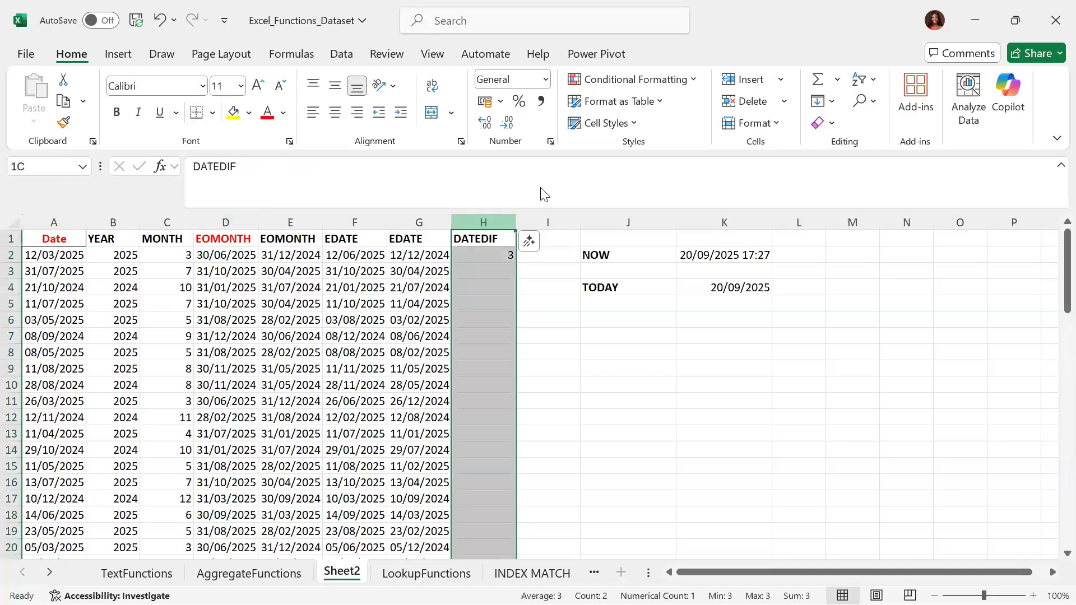
click(545, 81)
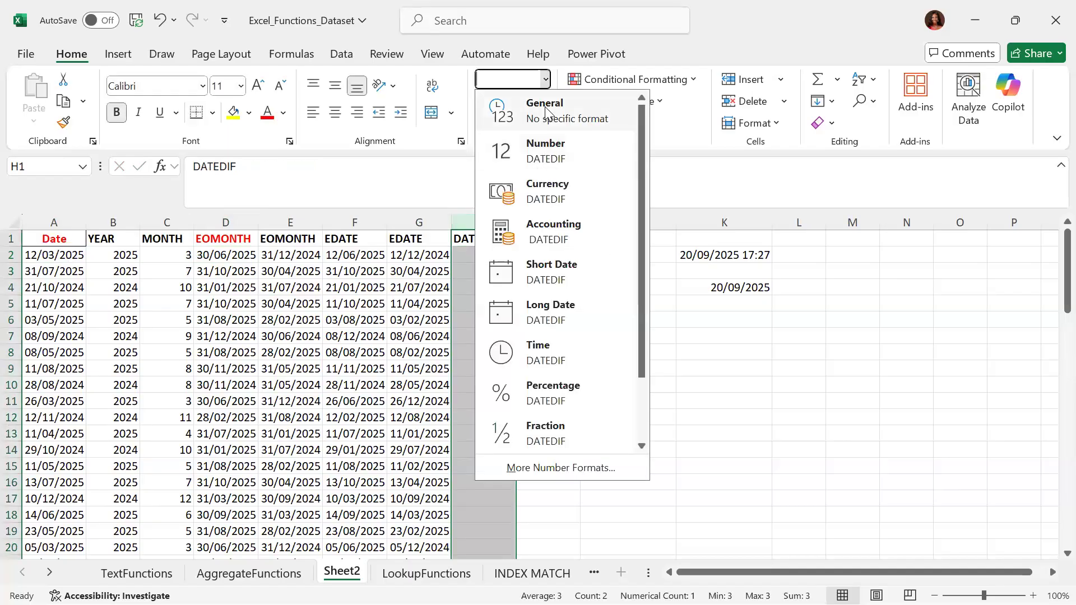
click(545, 110)
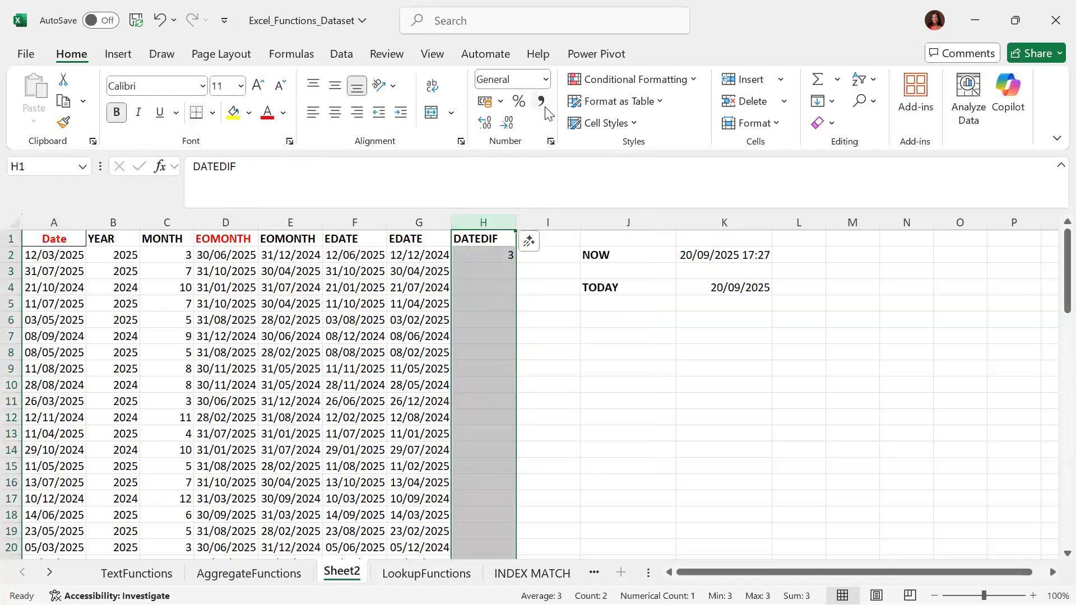
click(492, 255)
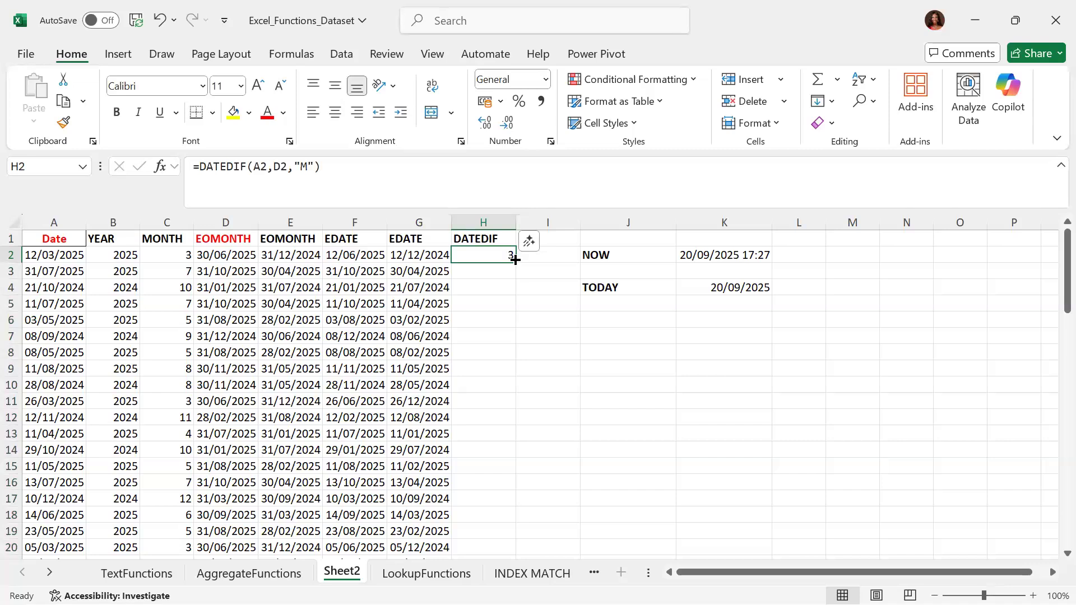
double_click(516, 260)
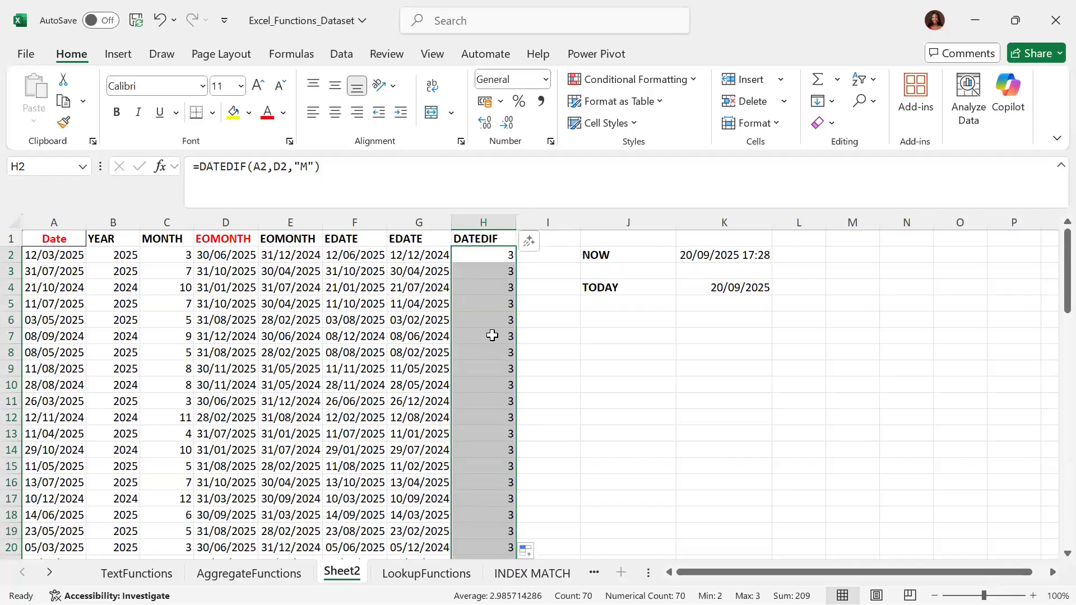
- Examine the month differences in column H against the start dates in column A and the EOMONTH dates in column D
click(237, 255)
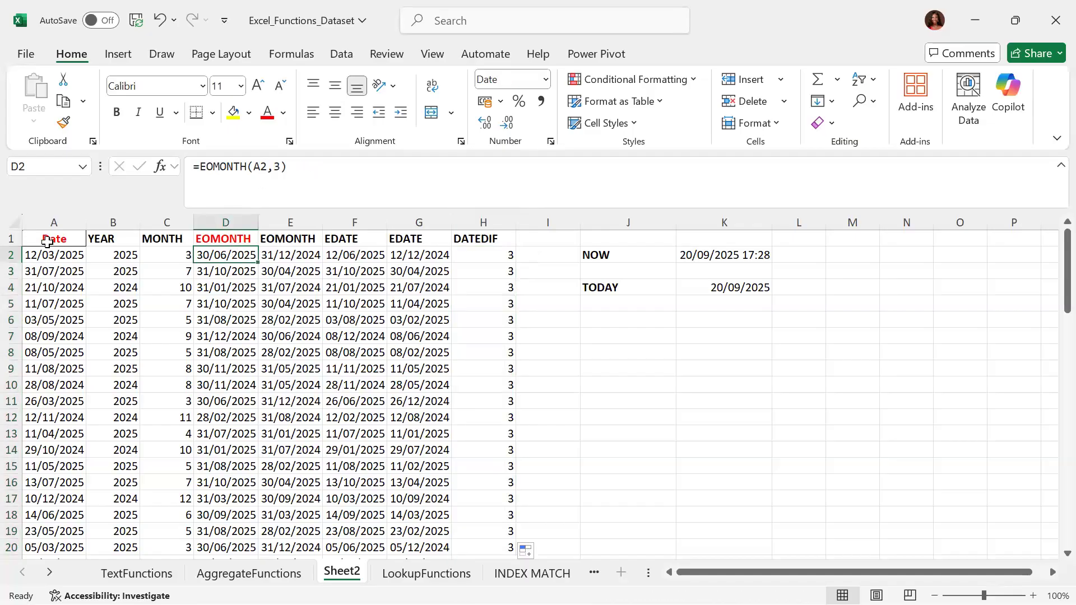
click(506, 259)
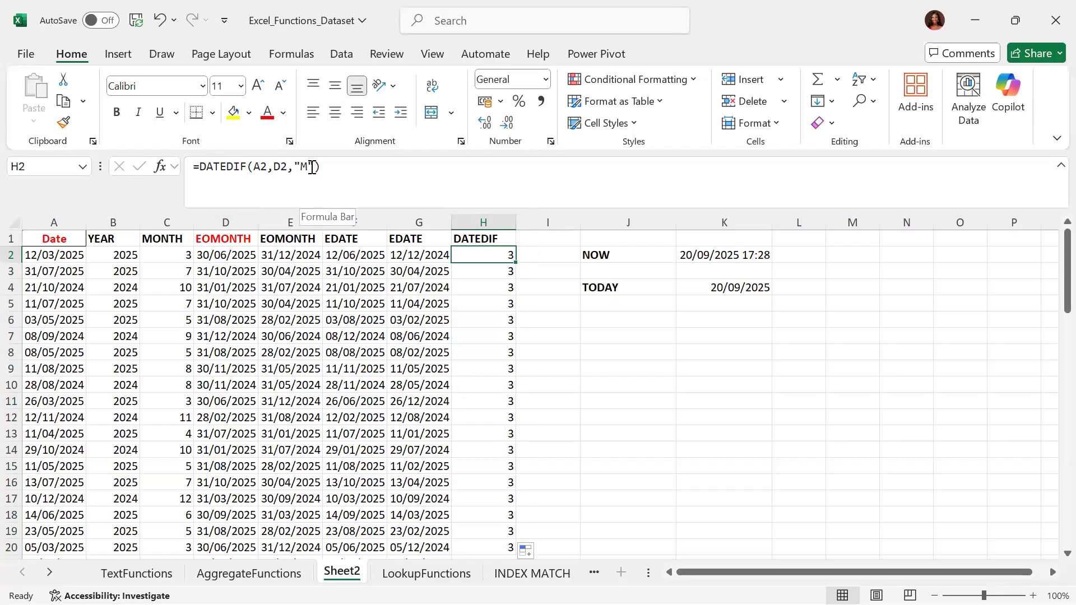
scroll(312, 167, down, 14)
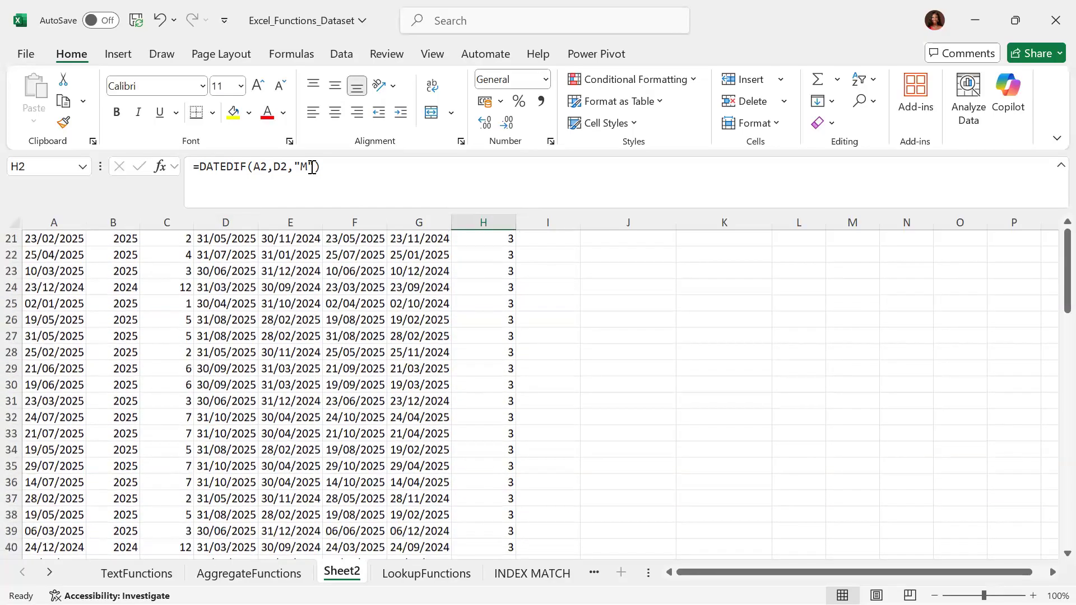
scroll(312, 167, down, 6)
scroll(312, 167, up, 11)
scroll(312, 167, up, 9)
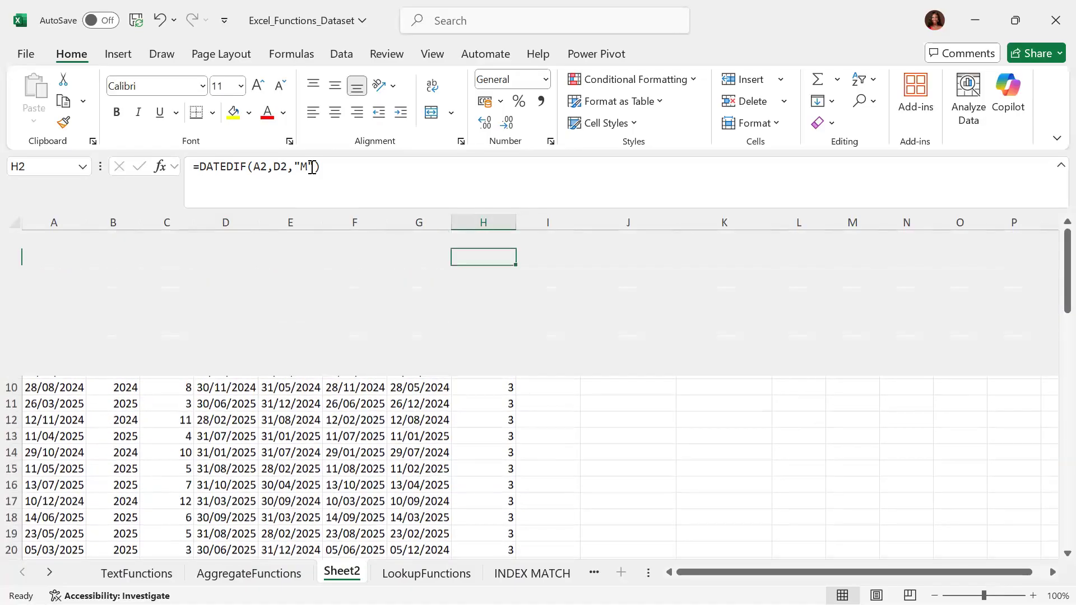
scroll(312, 167, down, 1)
scroll(312, 167, up, 1)
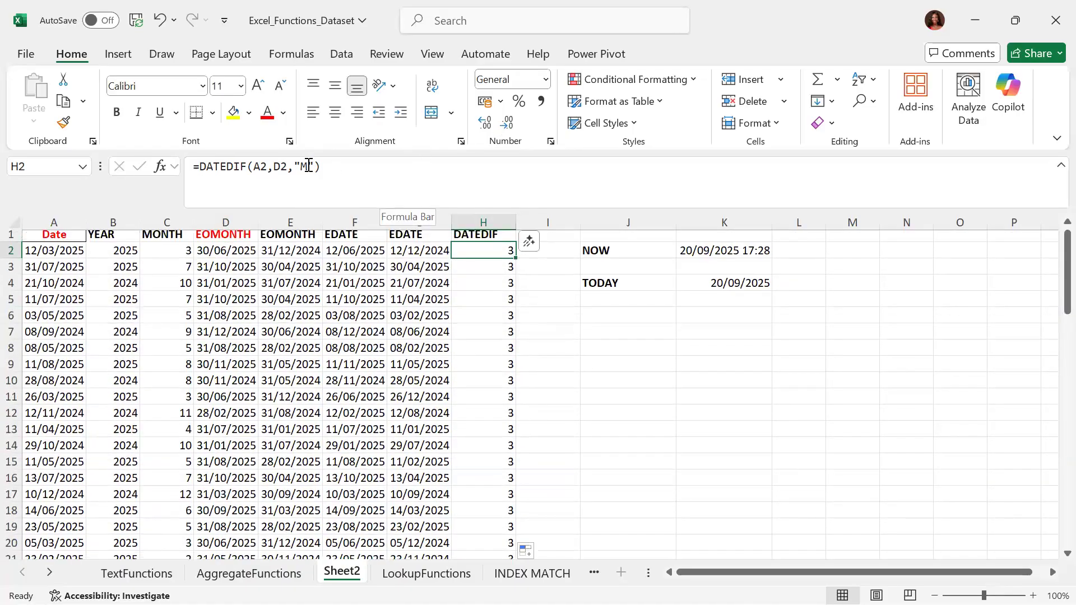
- Change the unit in H2's DATEDIF formula to "D" and refill it down the column
click(309, 166)
key(BackSpace)
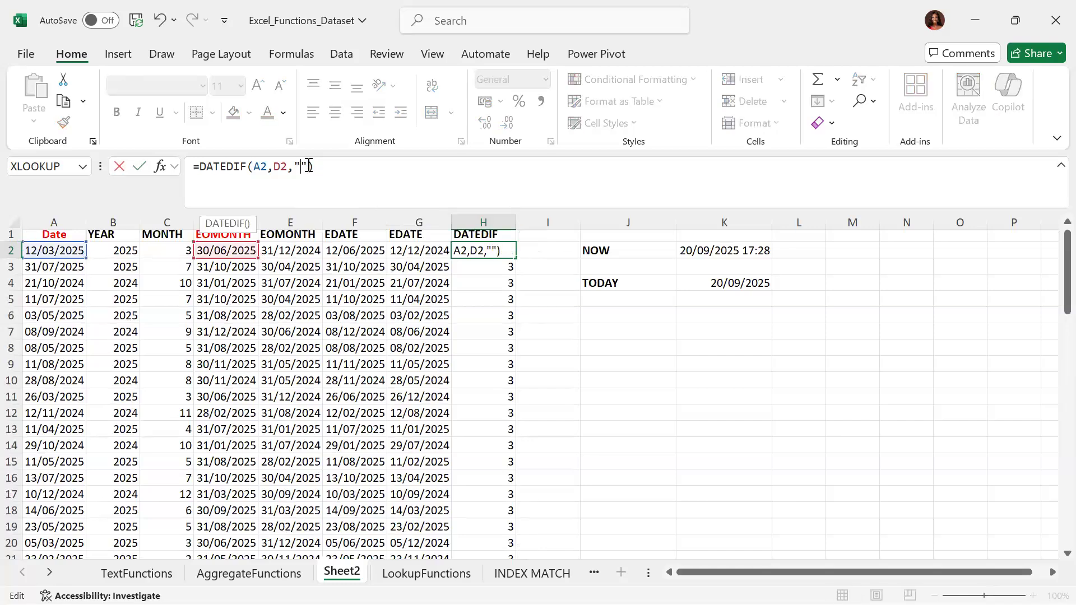
text(D)
key(Return)
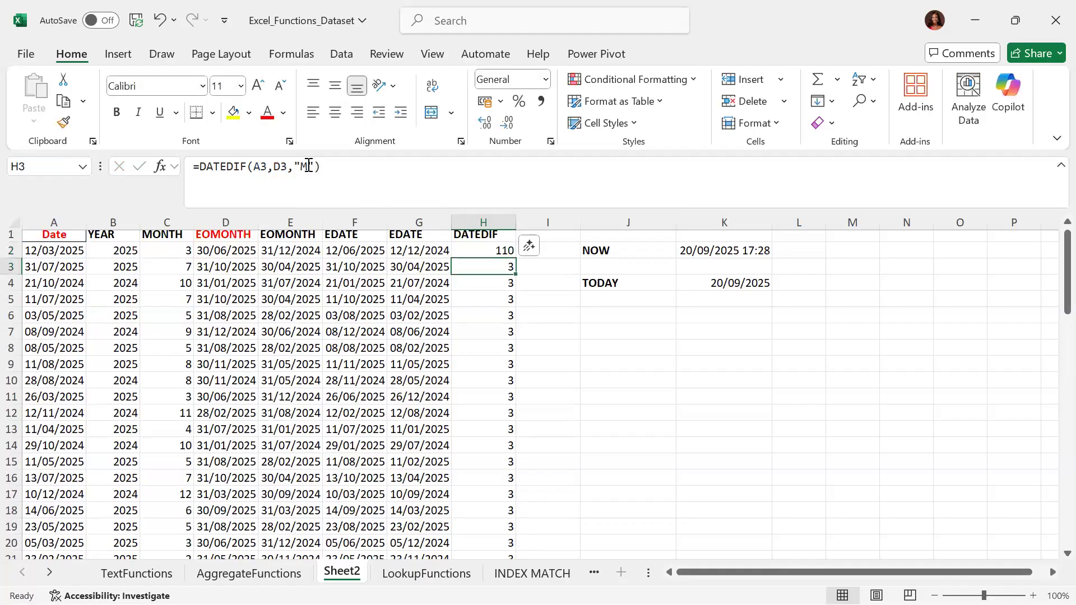
key(Up)
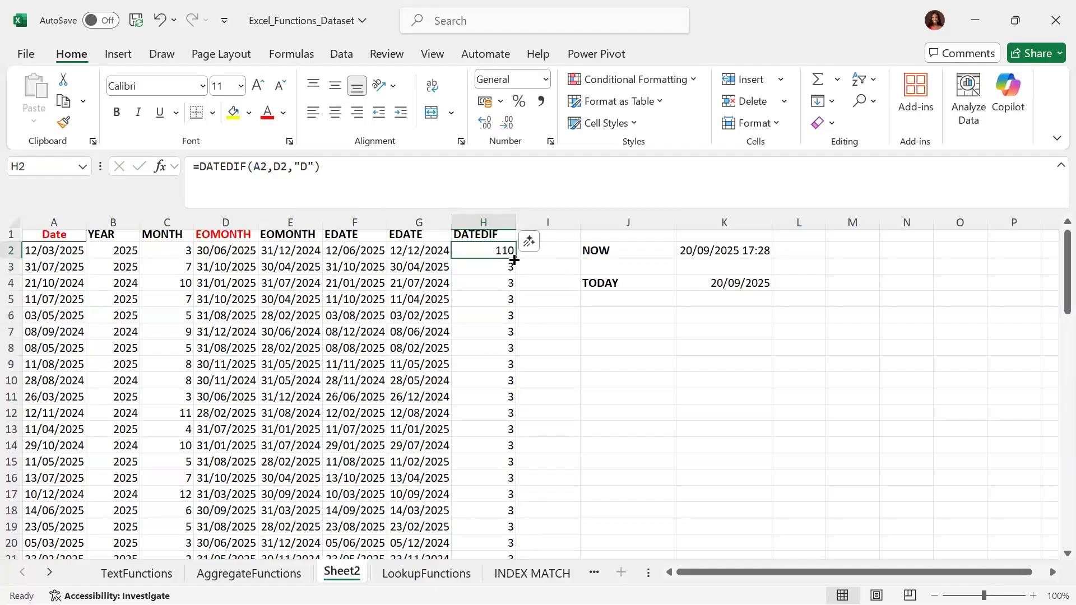
double_click(515, 260)
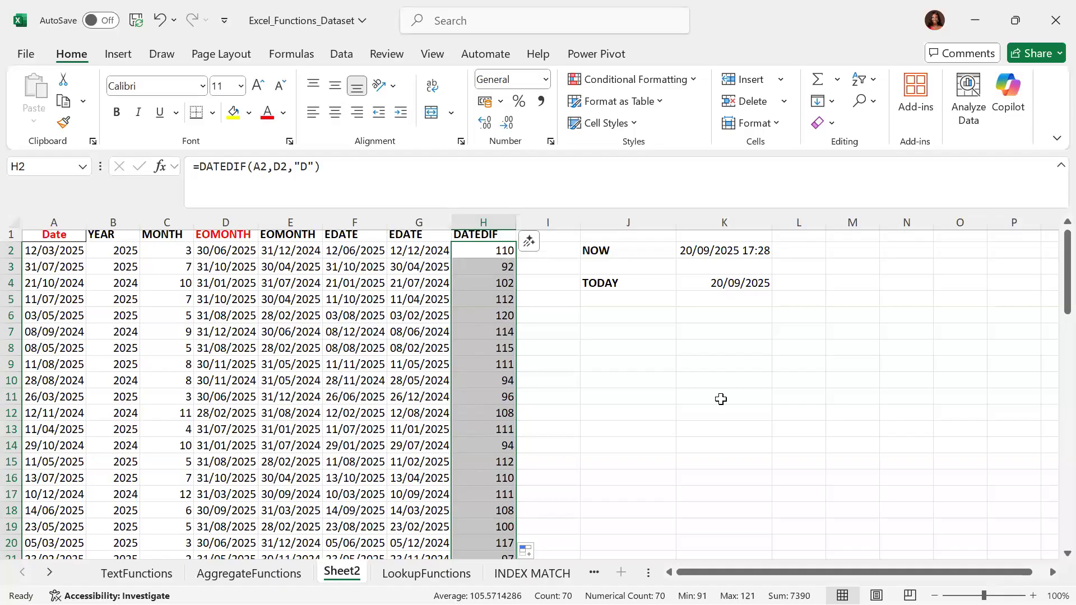
- Enter a sample start date in J9 and make it bold
click(642, 365)
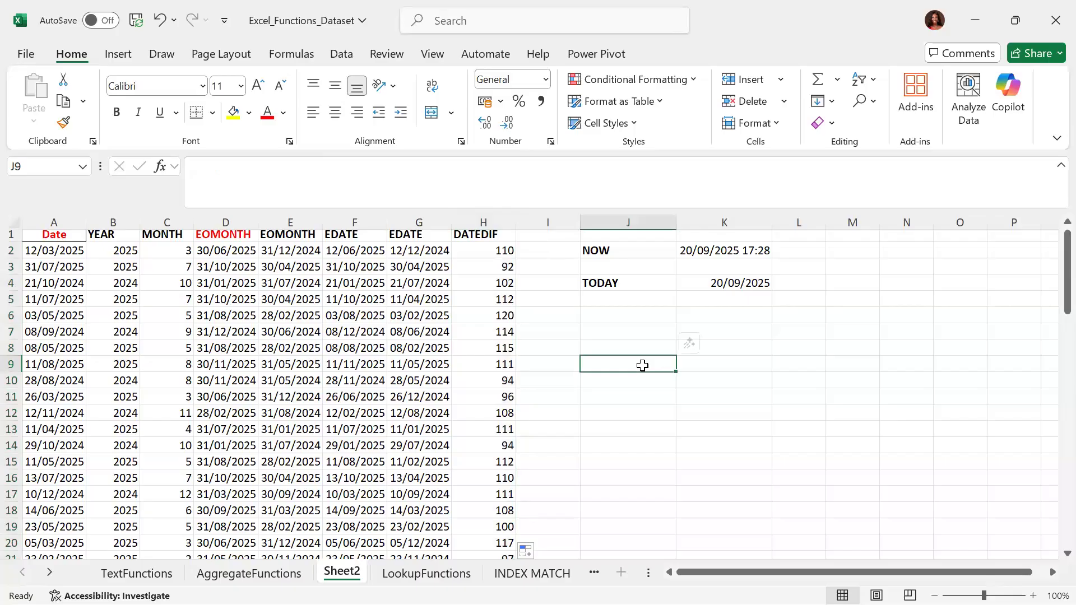
text(12)
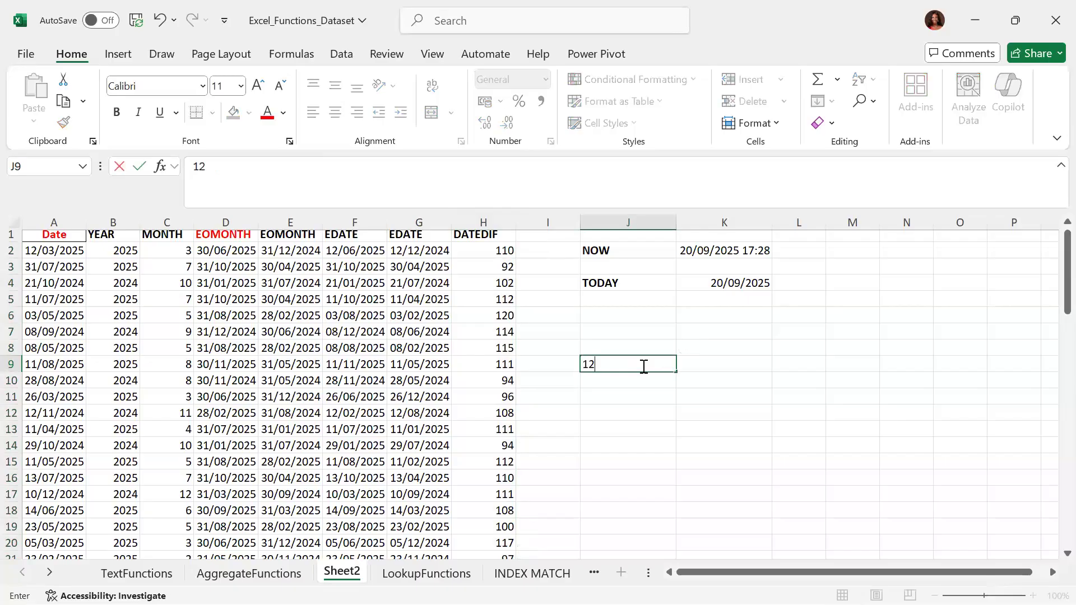
text(/05/1991)
key(ctrl+Return)
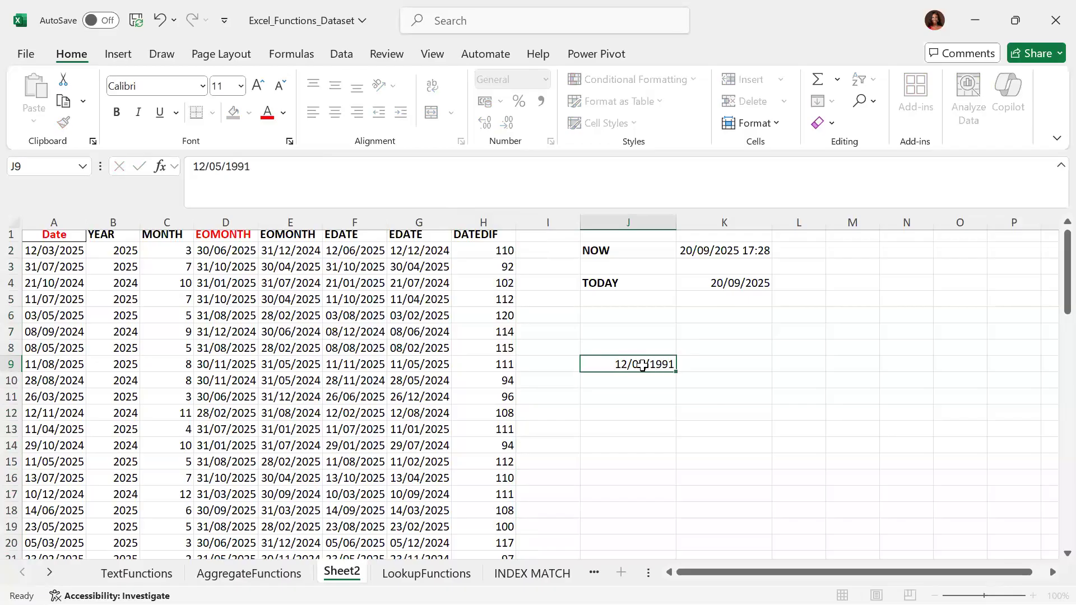
key(Return)
click(643, 365)
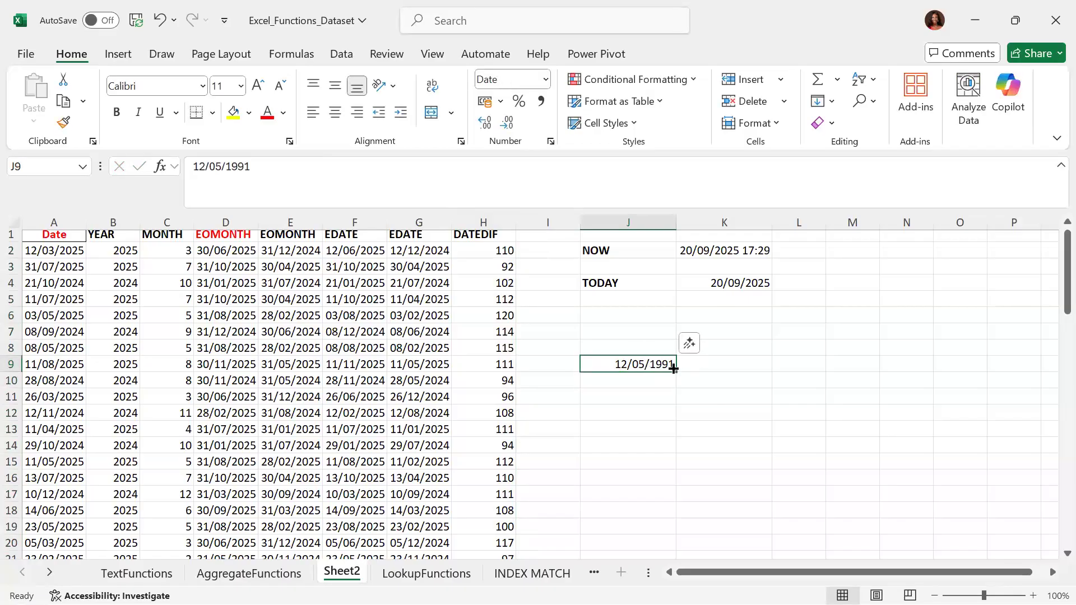
click(115, 115)
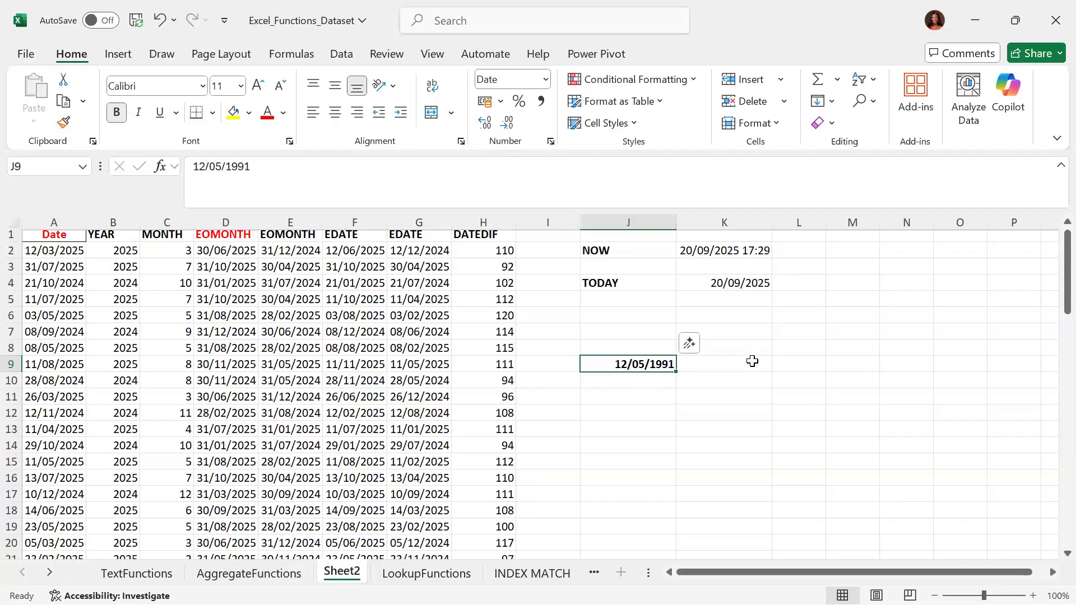
- In K9, enter =DATEDIF(J9,TODAY(),"Y") to count the full years from the J9 date to the current date
click(734, 361)
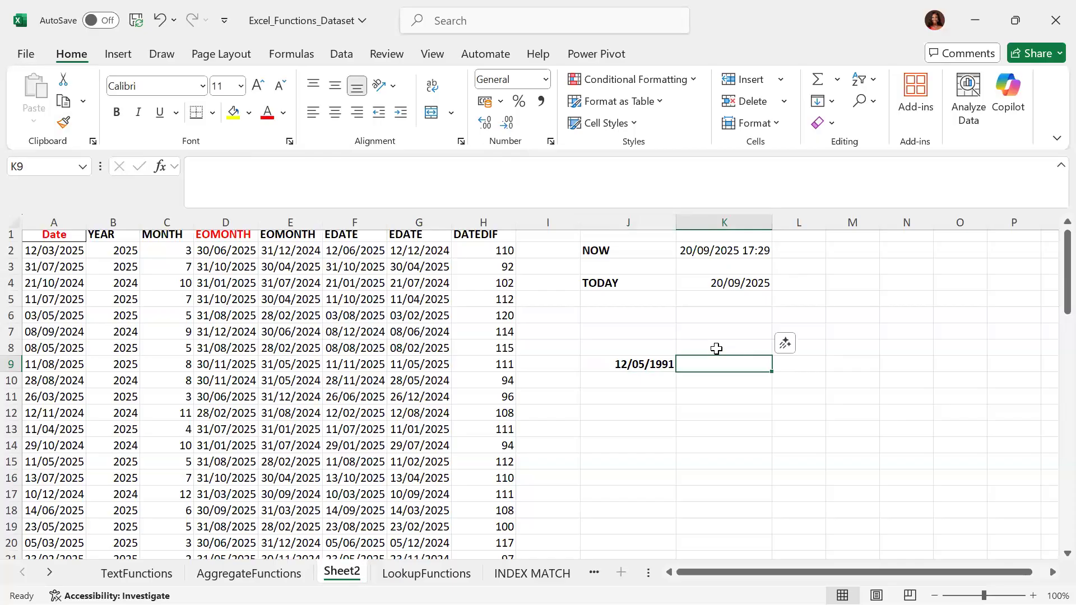
text(=DA)
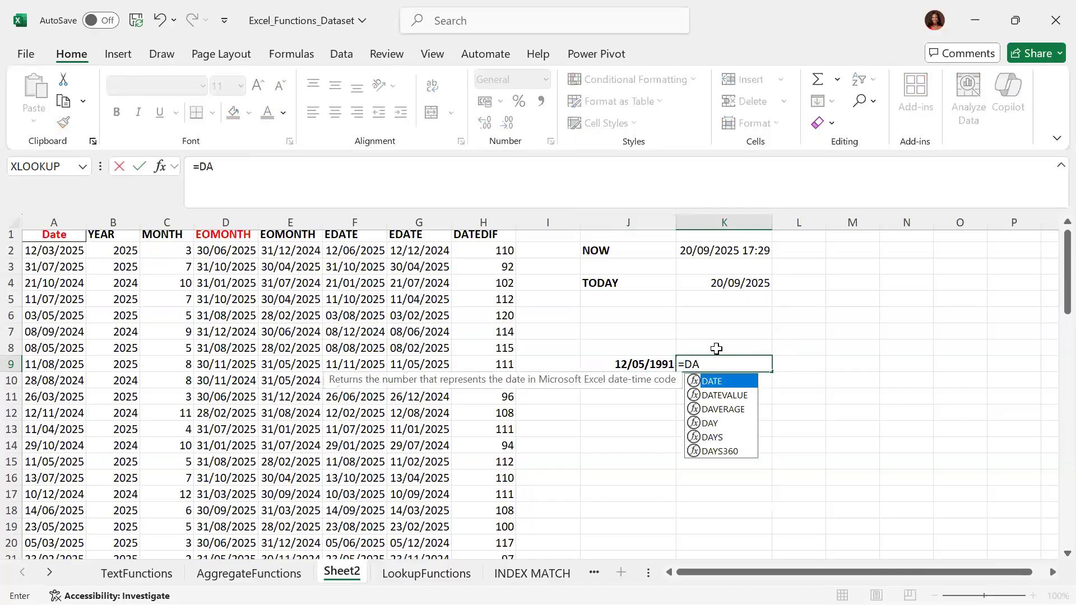
text(TEDIF)
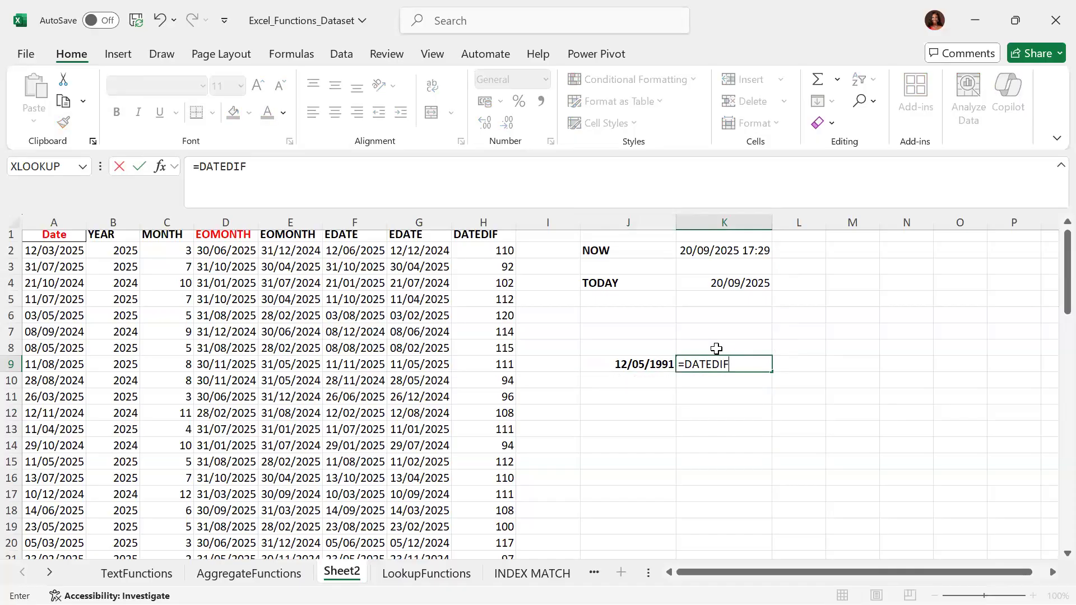
text(()
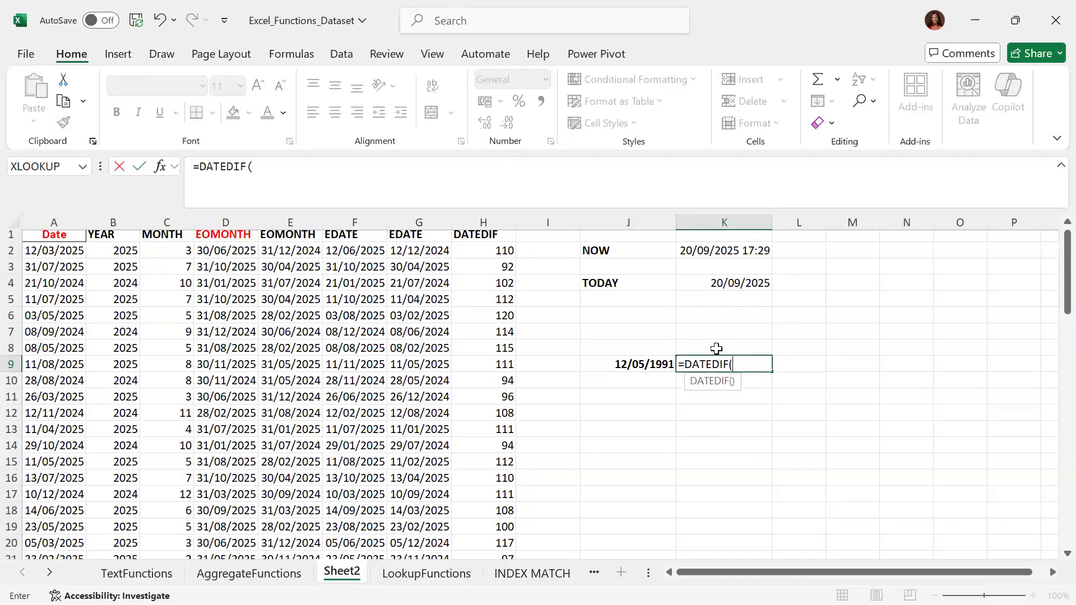
click(642, 365)
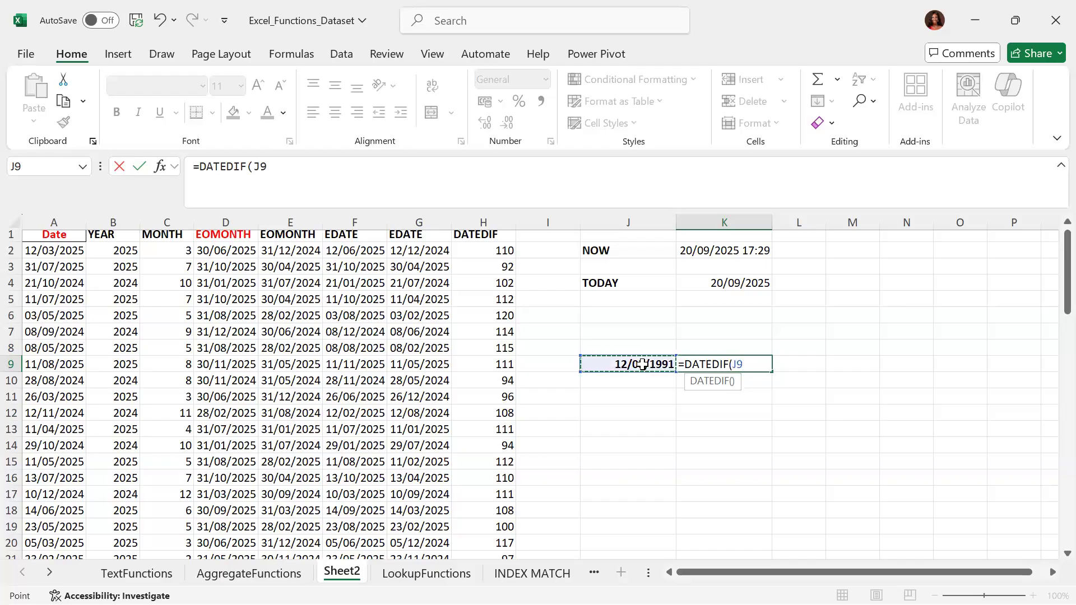
text(,)
text(TODAY)
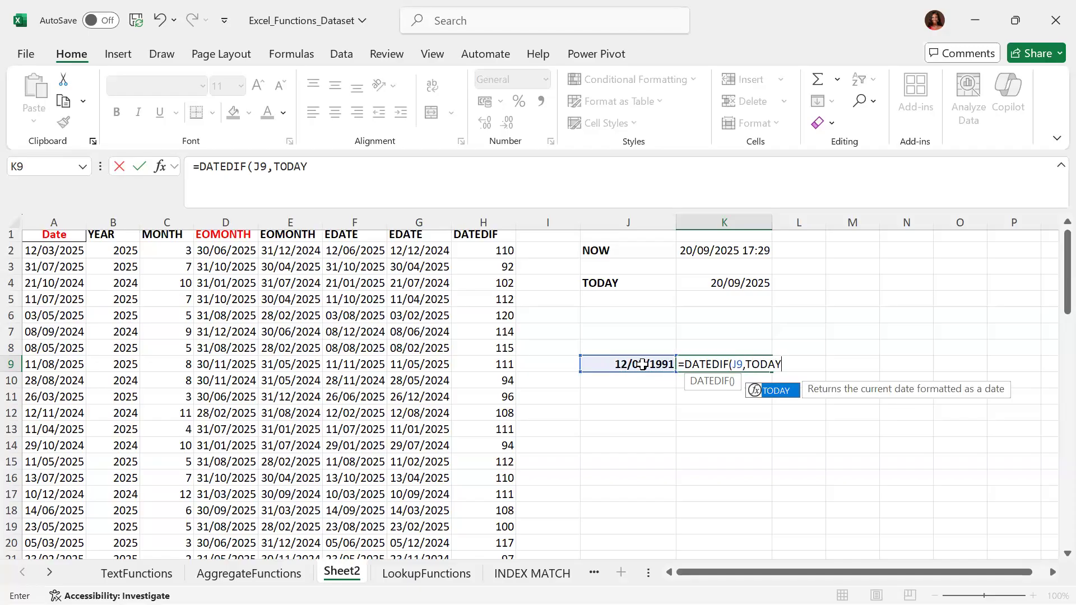
text(()
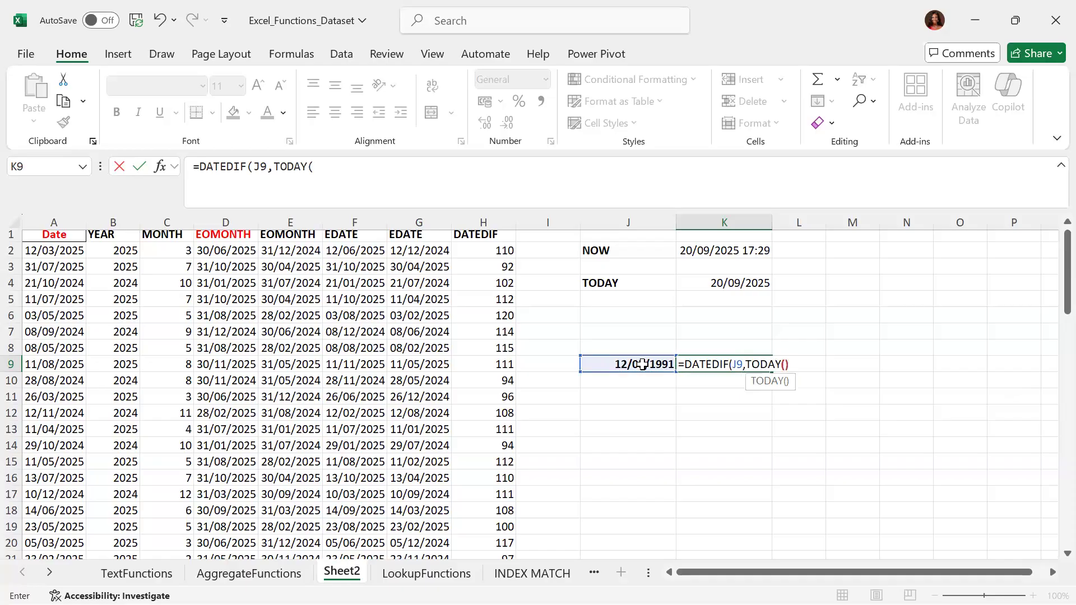
text(),)
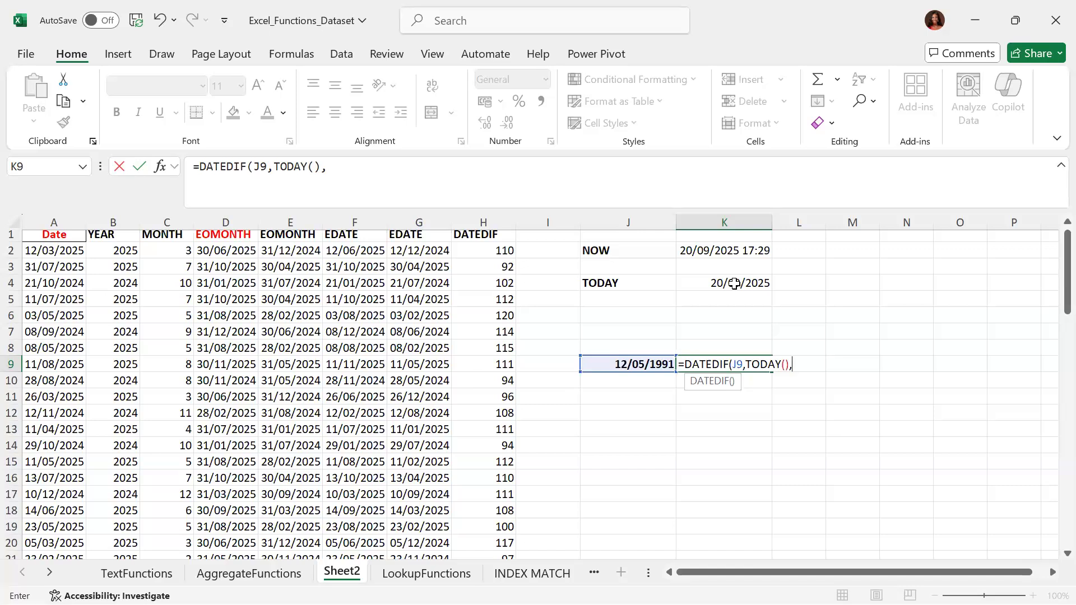
text("Y"))
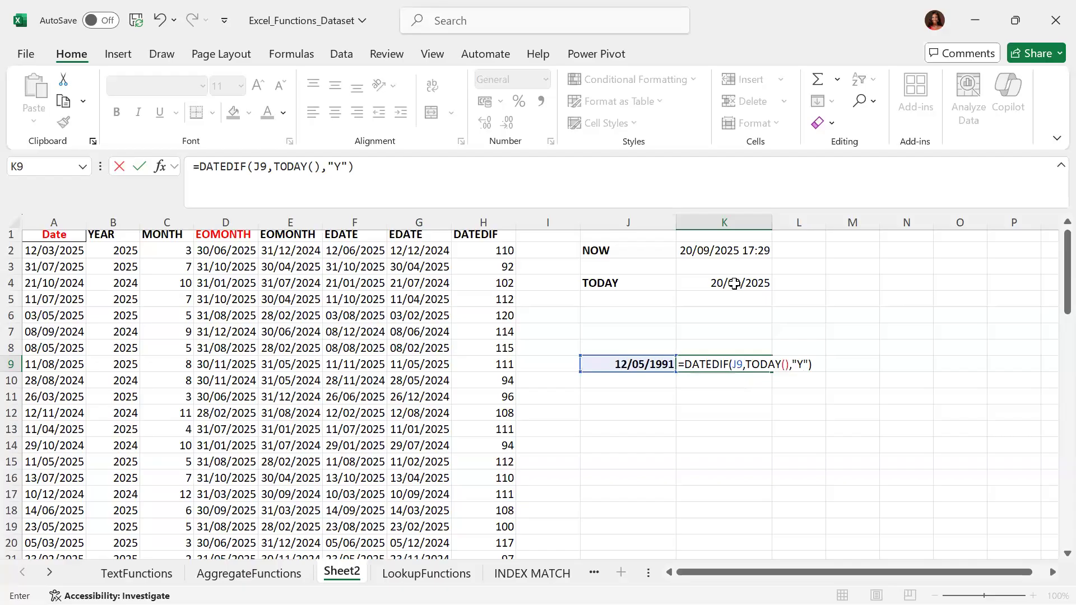
key(Return)
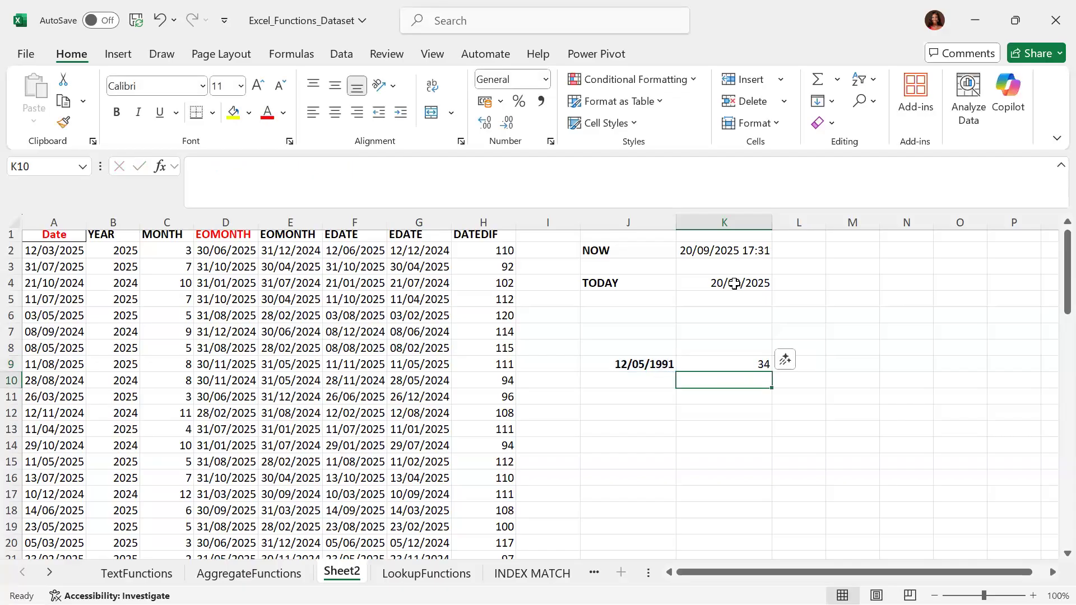
- Compare the NOW formula in K2 with the TODAY formula in K4, refresh the NOW value, and review the DATEDIF example in J9:K9
key(Up)
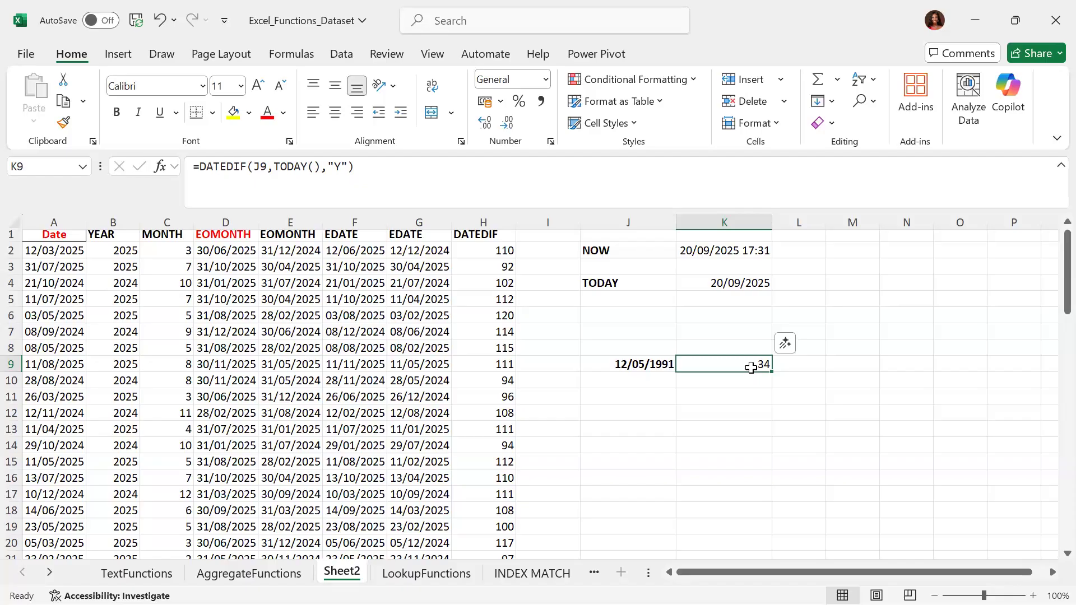
click(727, 248)
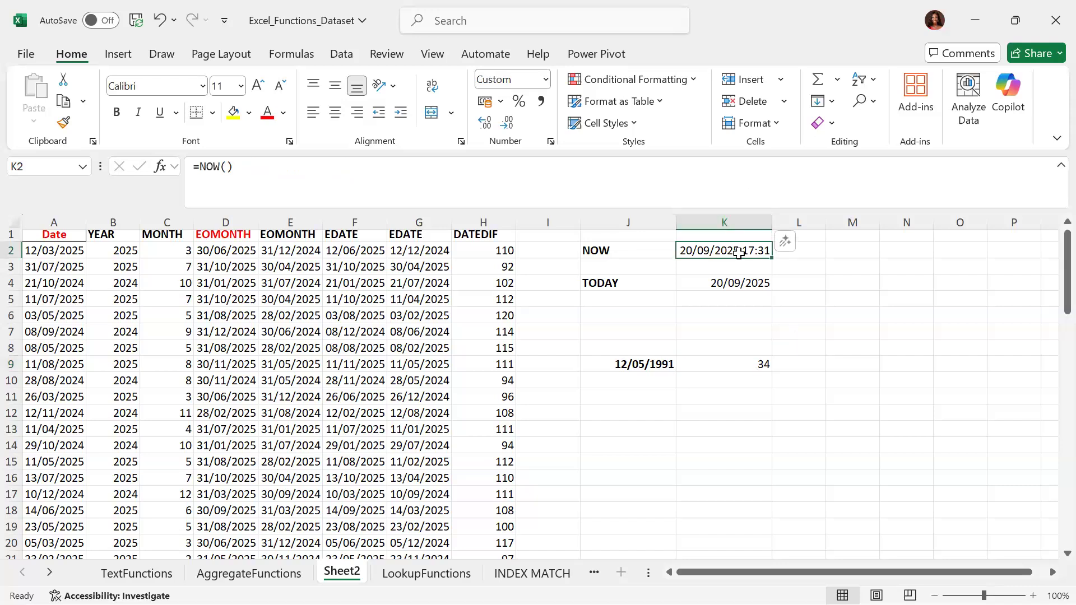
click(726, 279)
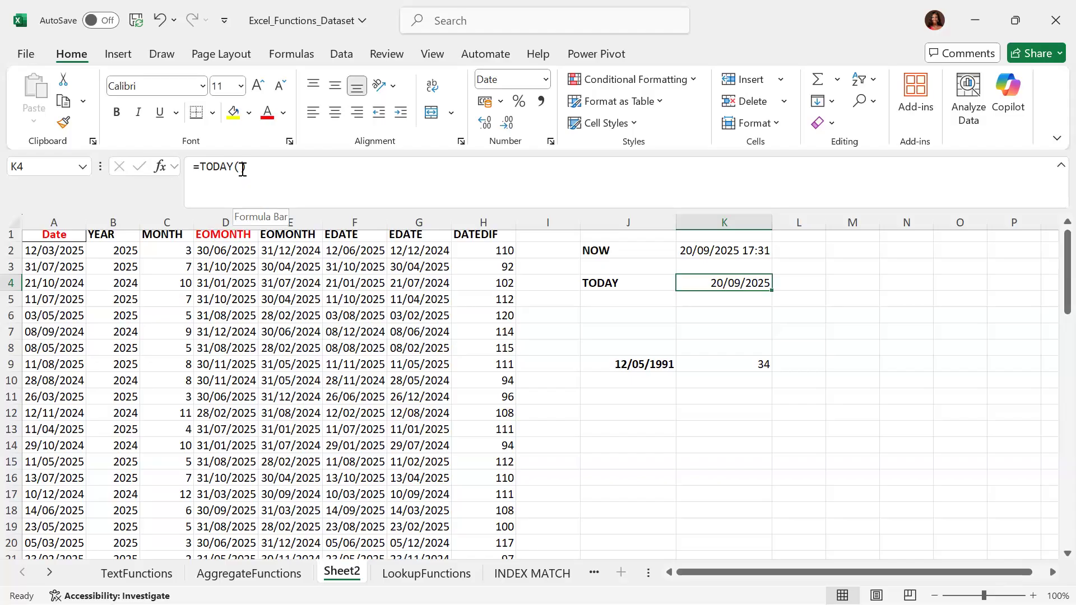
click(705, 247)
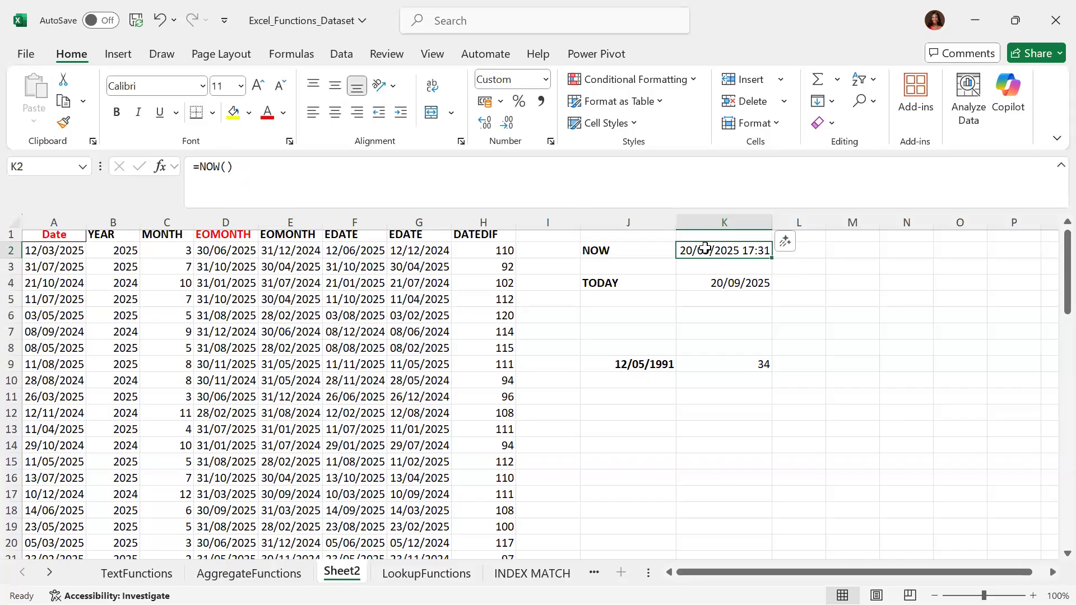
click(307, 178)
key(Return)
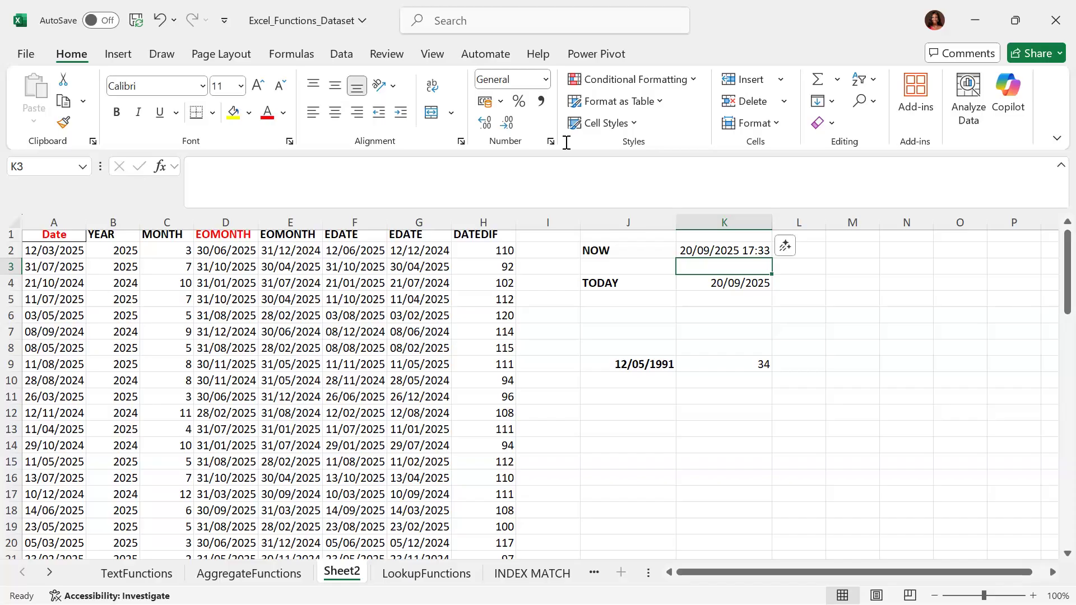
click(722, 370)
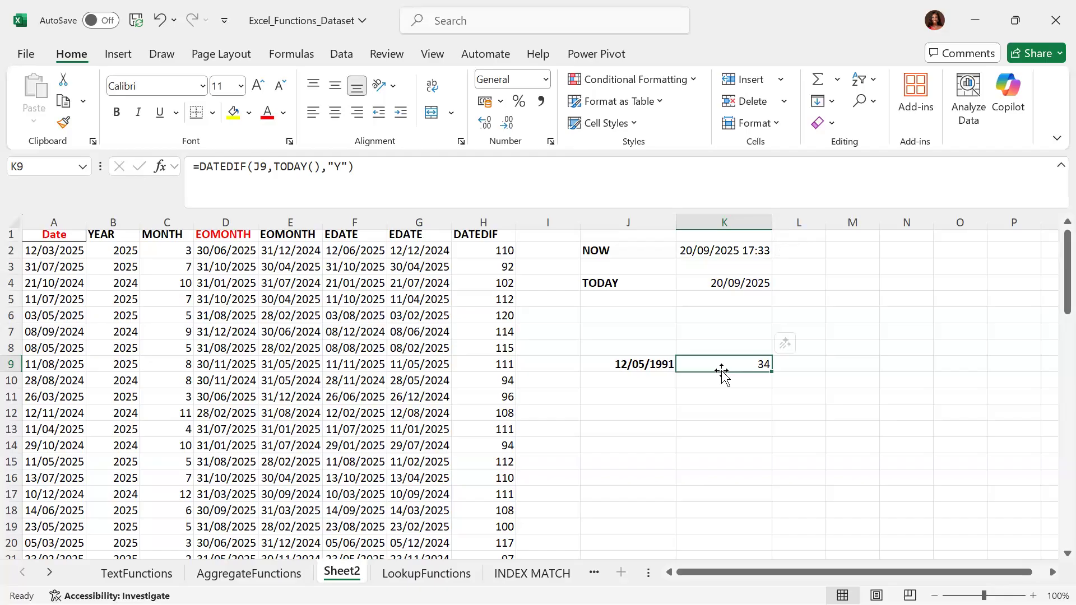
click(646, 366)
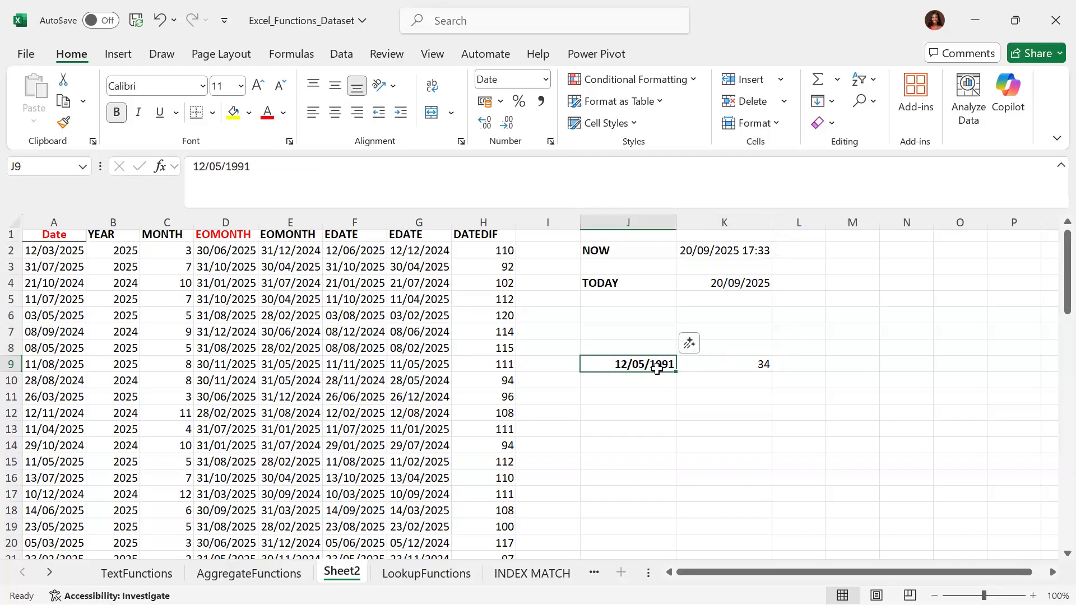
click(744, 368)
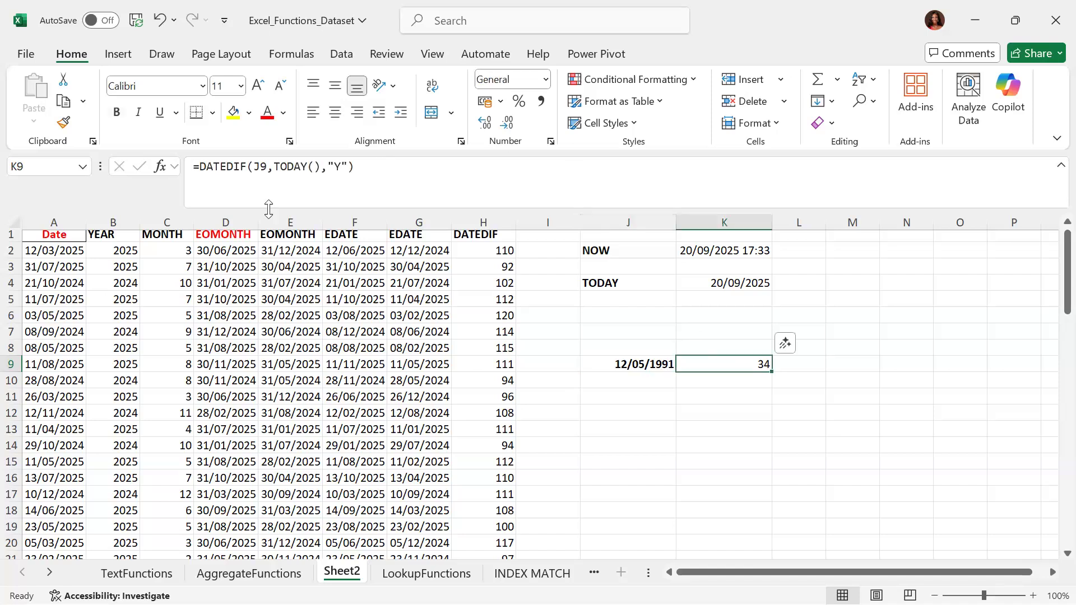
- Replace TODAY() in K9's DATEDIF formula with a reference to cell K4 as the end date
click(289, 167)
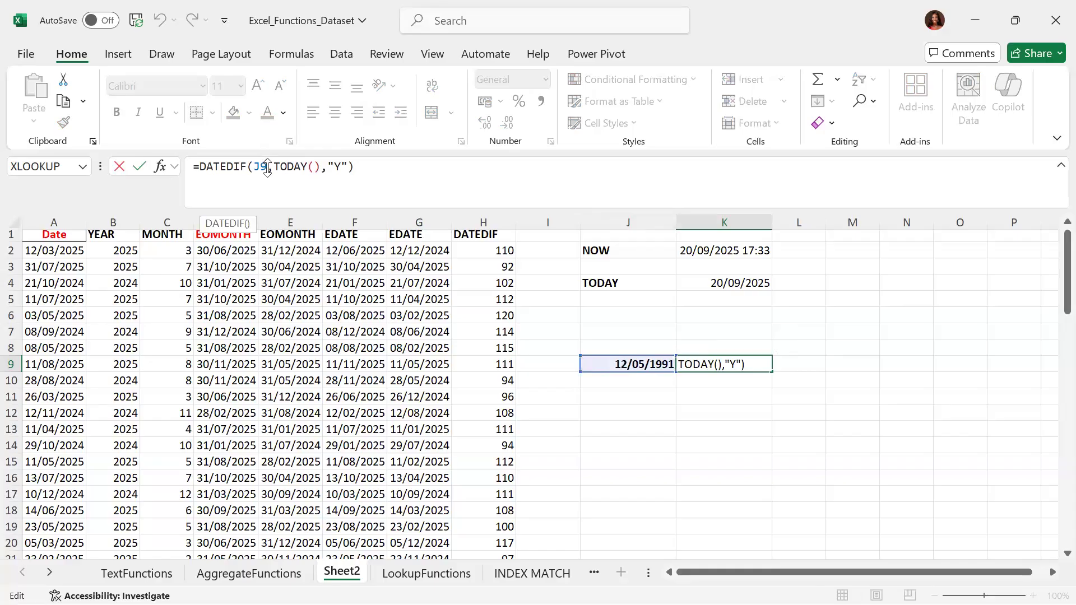
click(320, 166)
key(BackSpace)
key(BackSpace)
key(BackSpace)
key(BackSpace)
key(BackSpace)
key(BackSpace)
key(BackSpace)
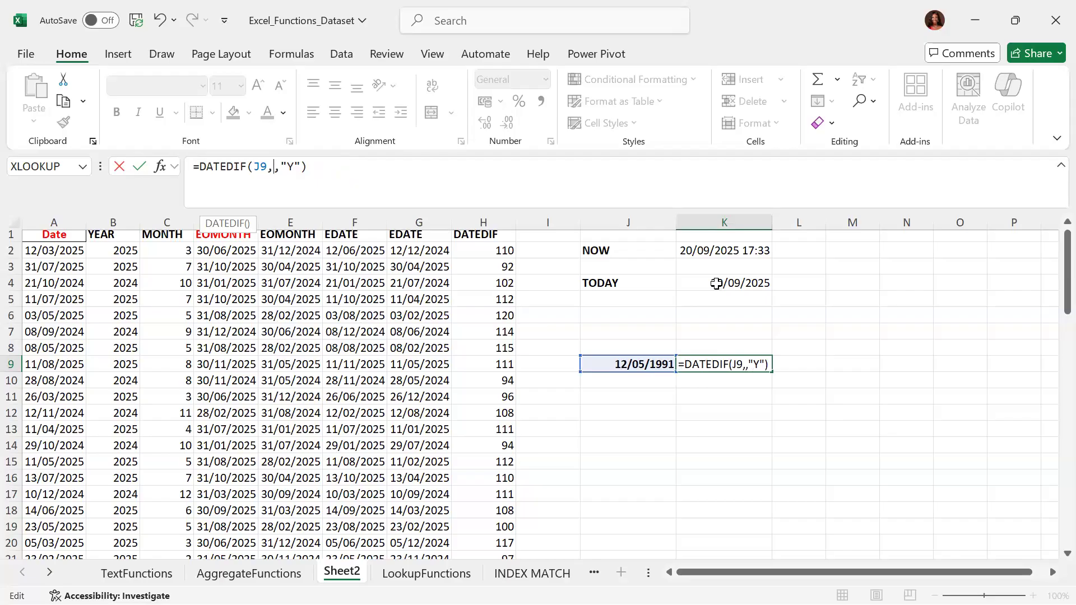
click(716, 284)
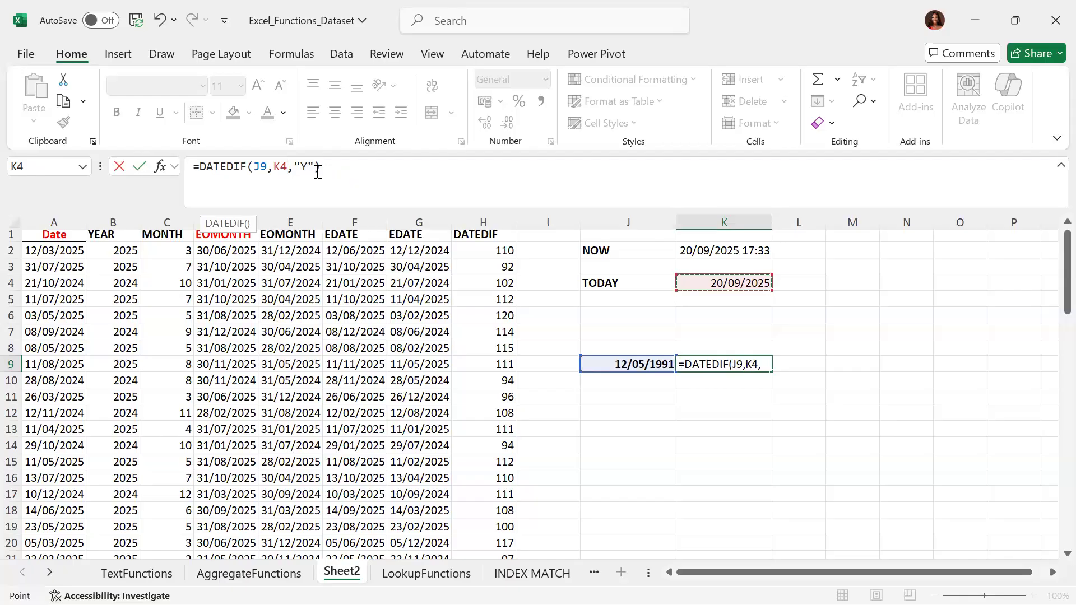
key(Return)
key(Up)
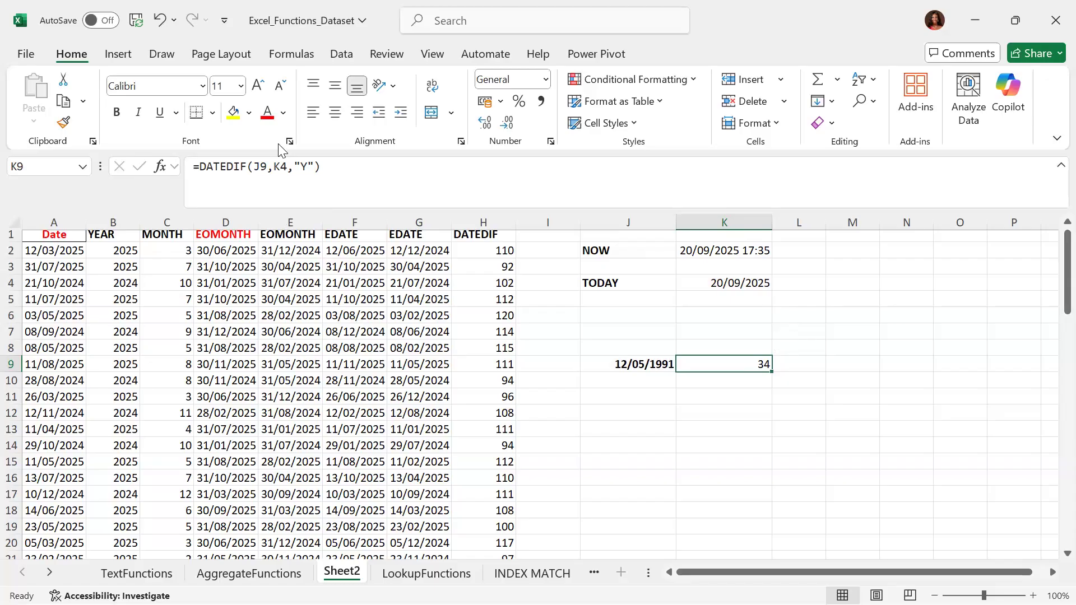
- Put TODAY() back as the end date in K9's DATEDIF formula in place of the K4 reference
double_click(283, 167)
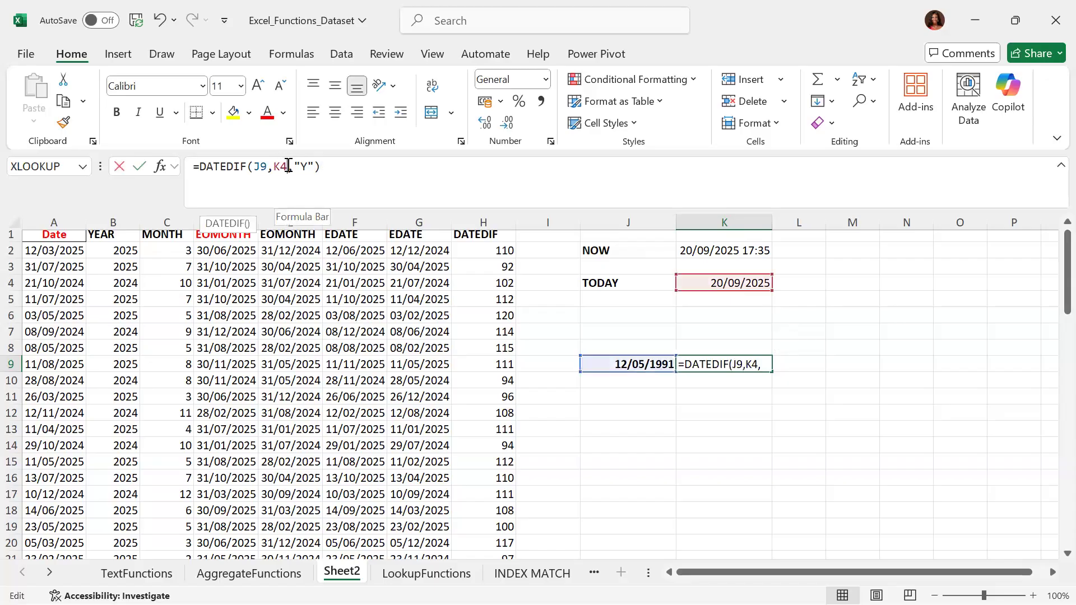
key(Delete)
text(TODAY()
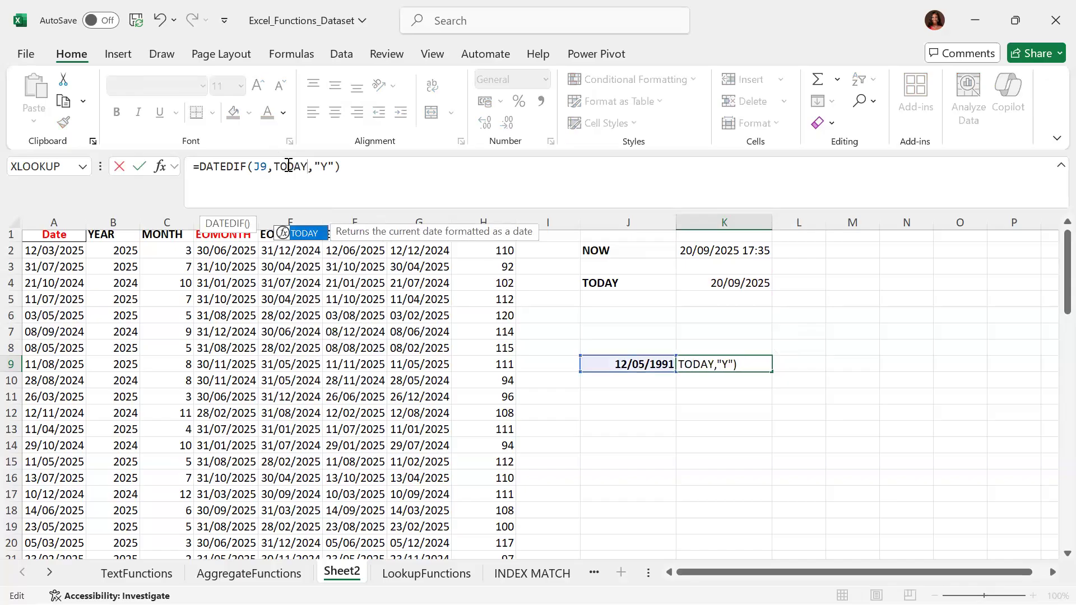
key(Tab)
text(,)
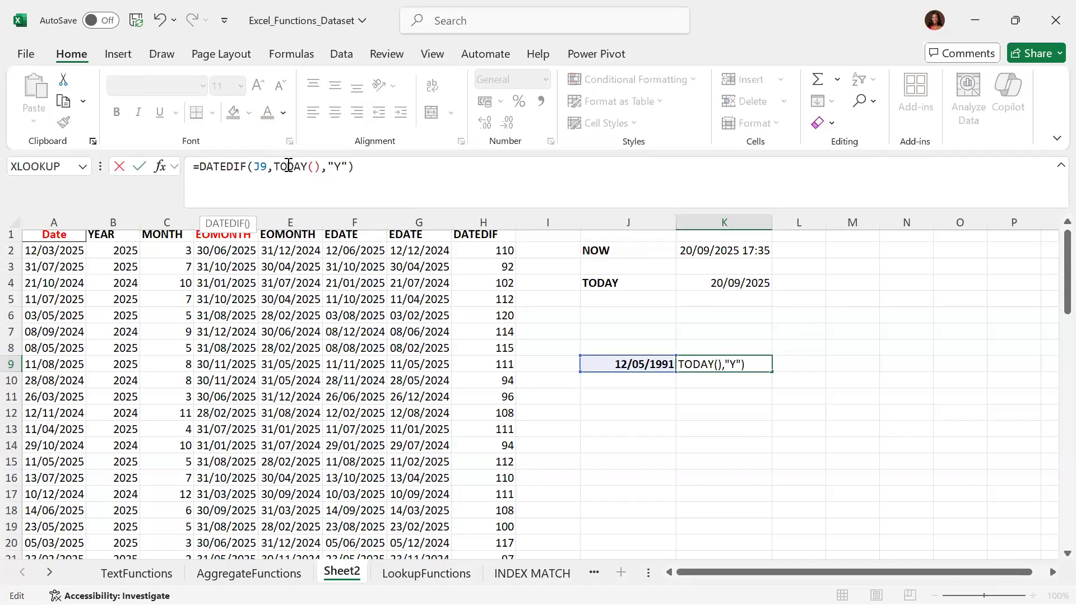
key(Return)
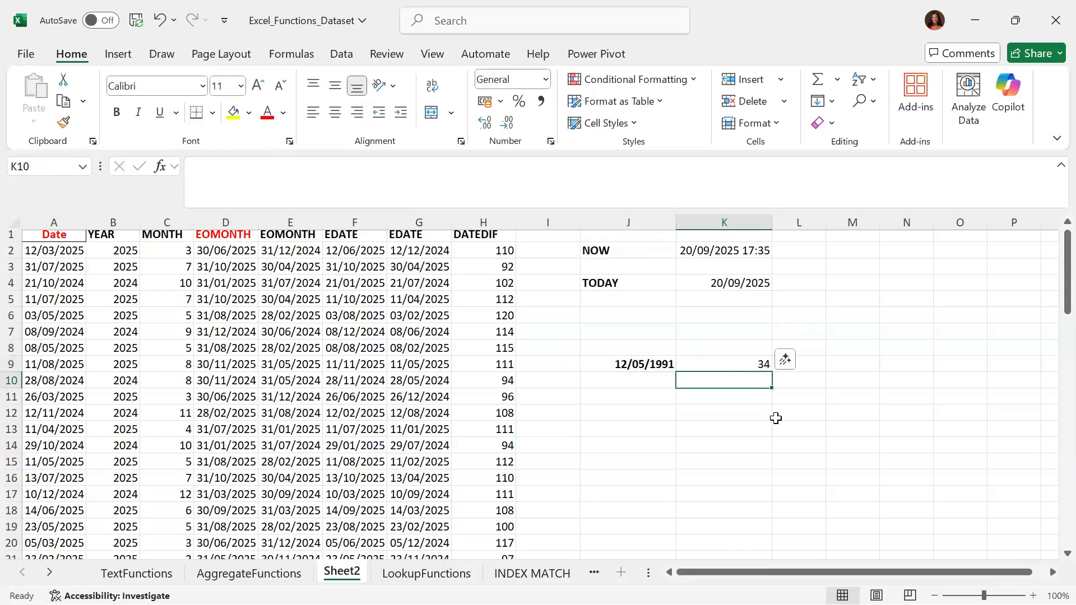
click(747, 361)
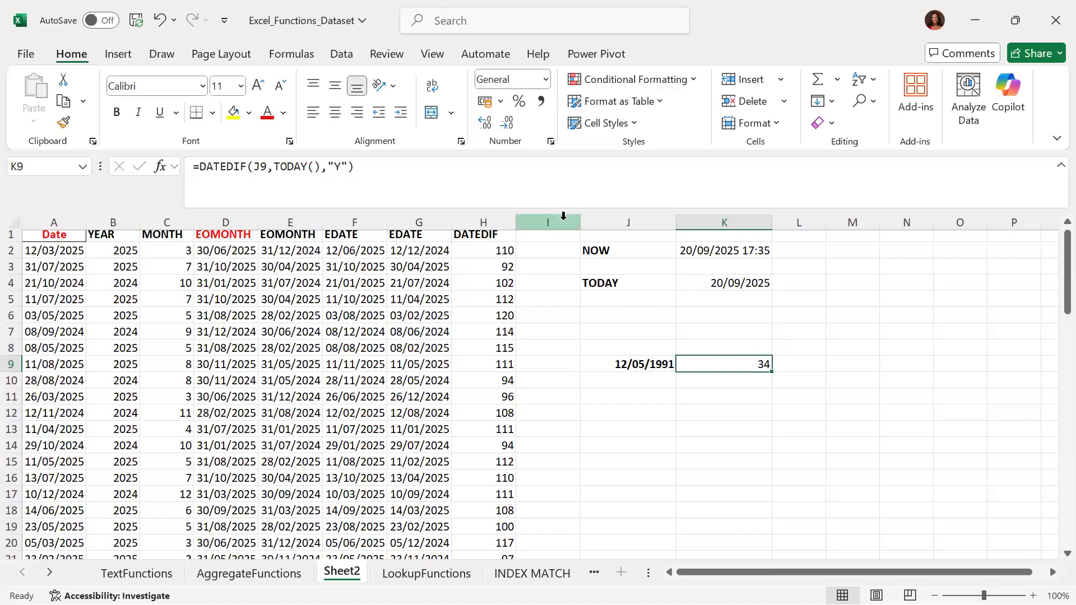
- Insert three blank columns at I:K, between the DATEDIF column and the NOW and TODAY examples
drag(563, 216, 702, 224)
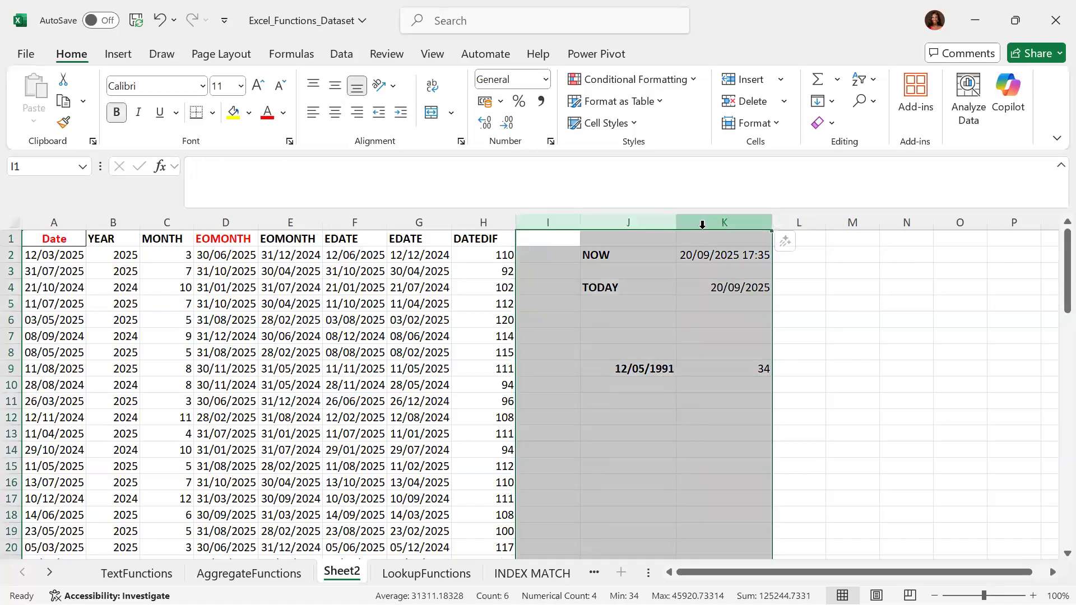
right_click(728, 223)
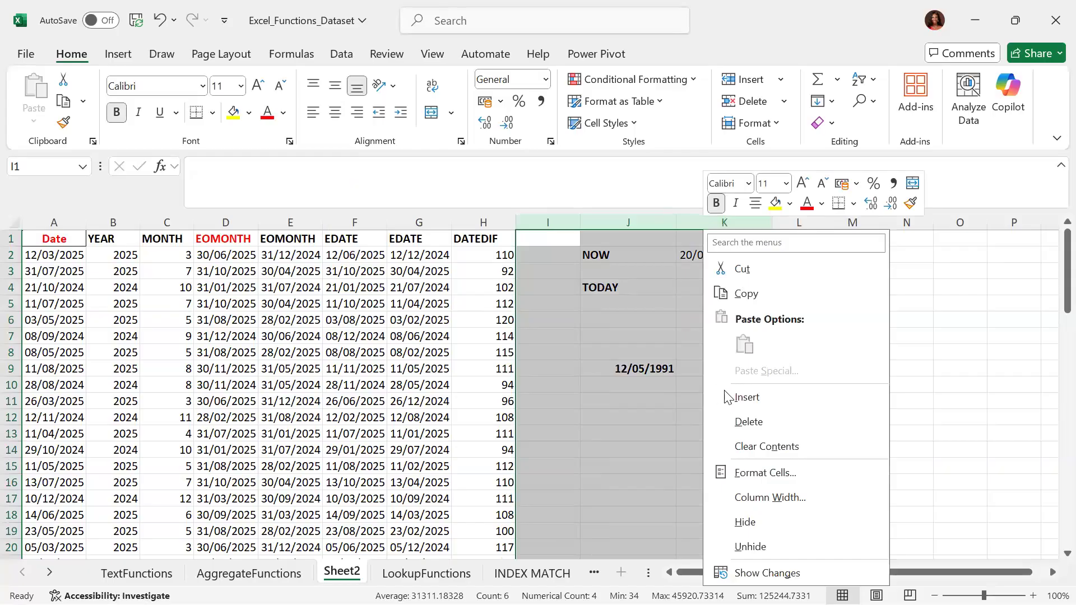
click(740, 397)
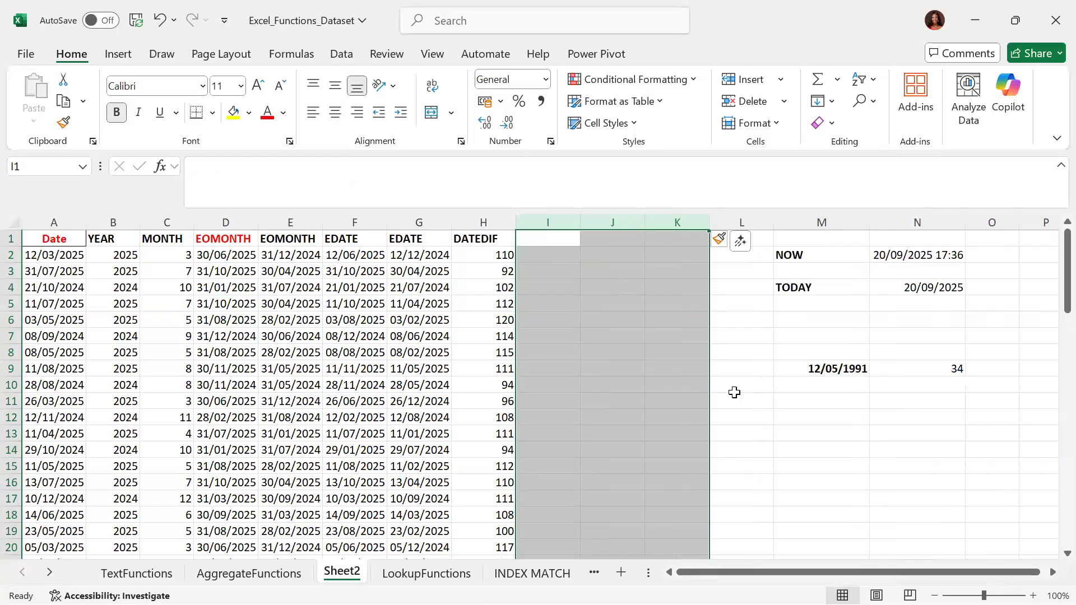
- Enter the header WEEKDAY in I1, beside the DATEDIF header
click(548, 240)
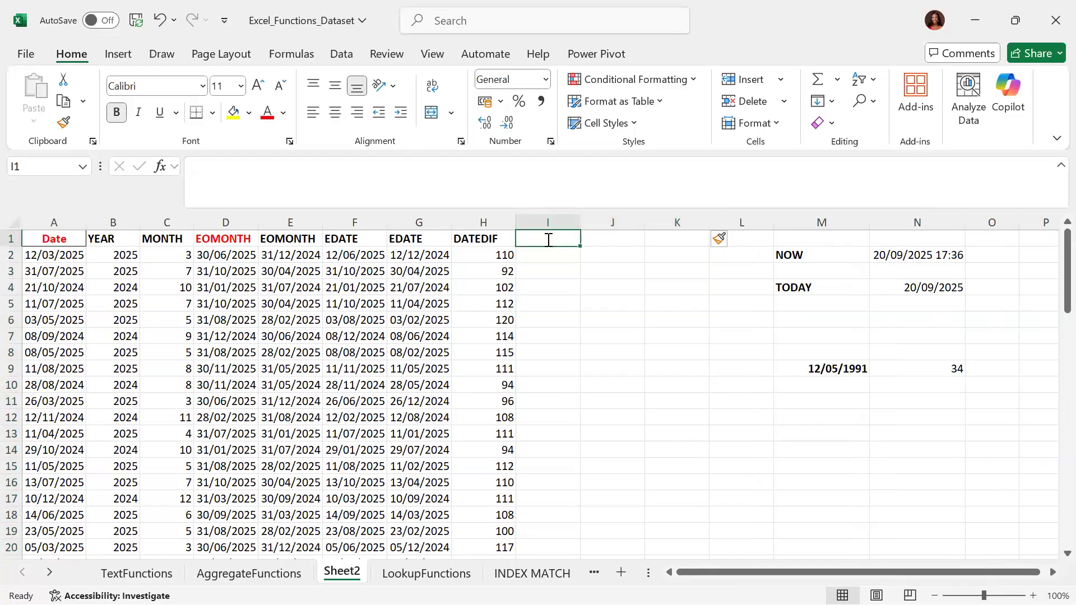
text(WEEKDAY)
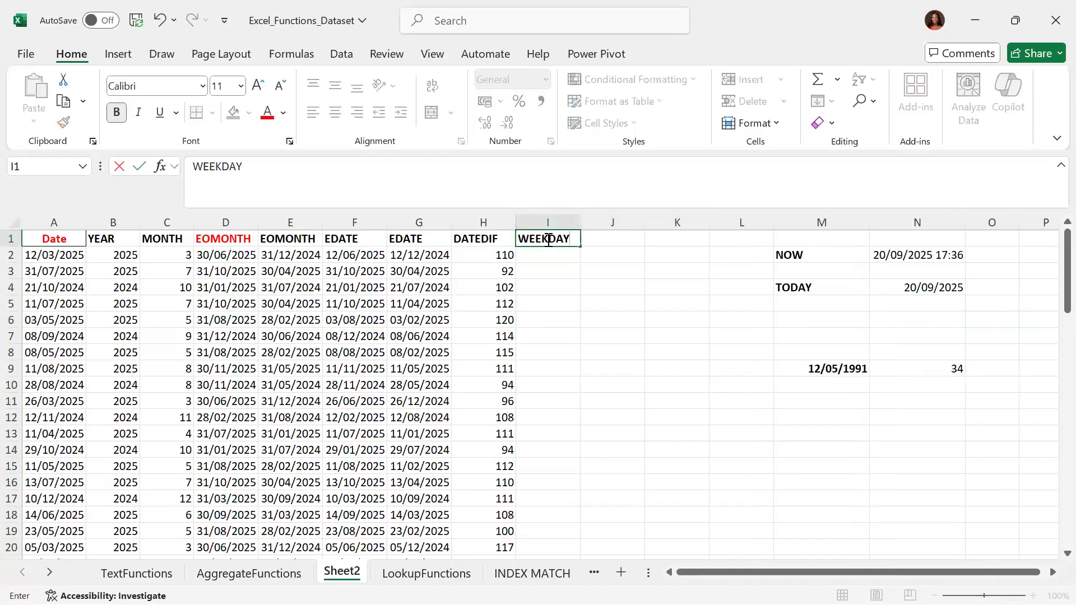
key(Return)
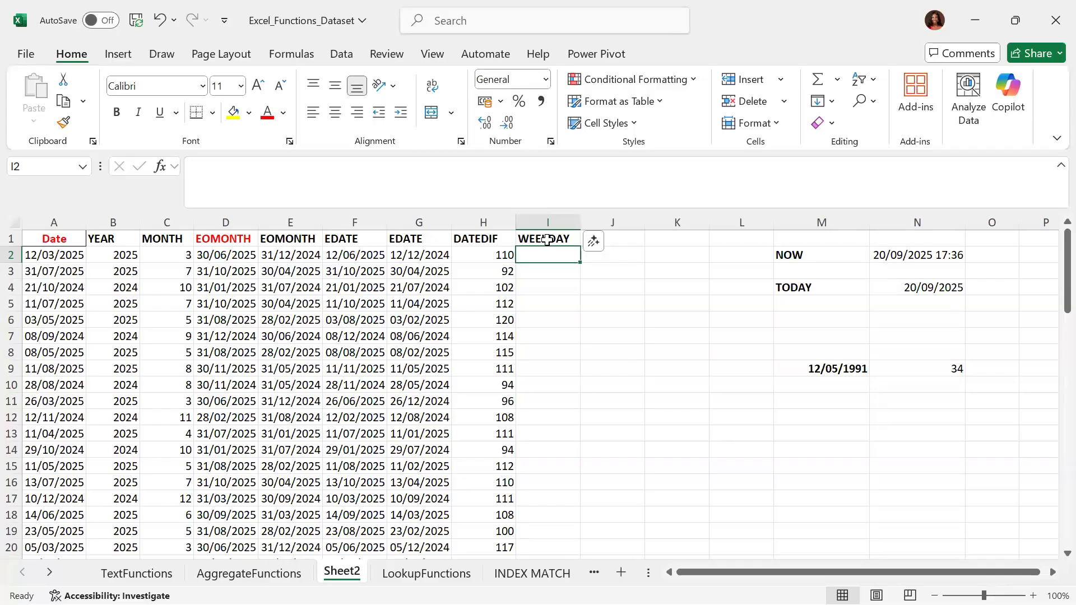
- Enter =WEEKDAY(A2,1) in I2 and fill the formula down the WEEKDAY column for all dates
text(=WE)
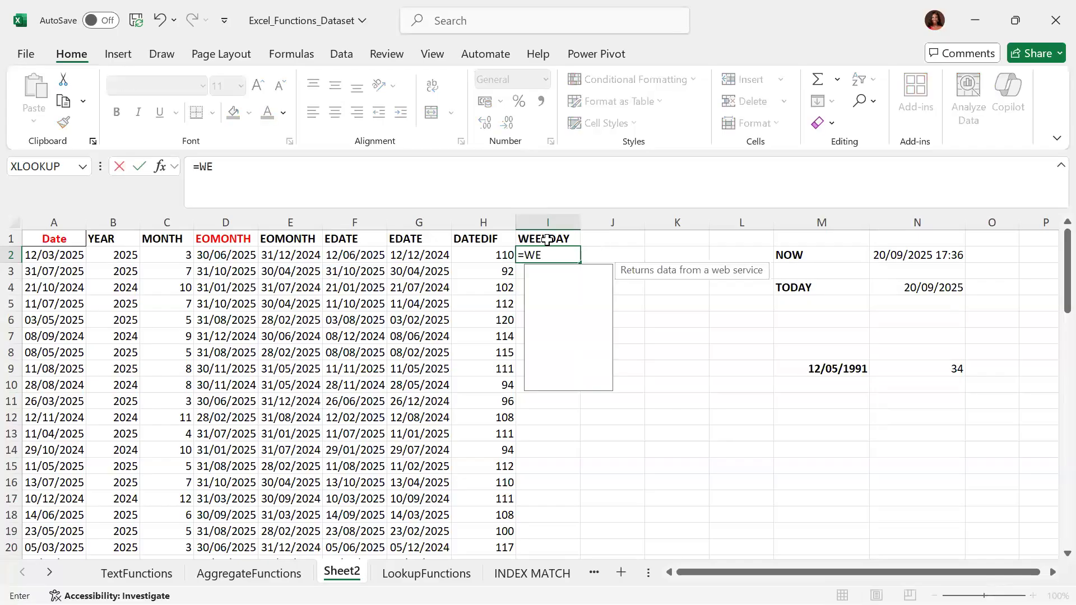
text(EKDA)
key(Tab)
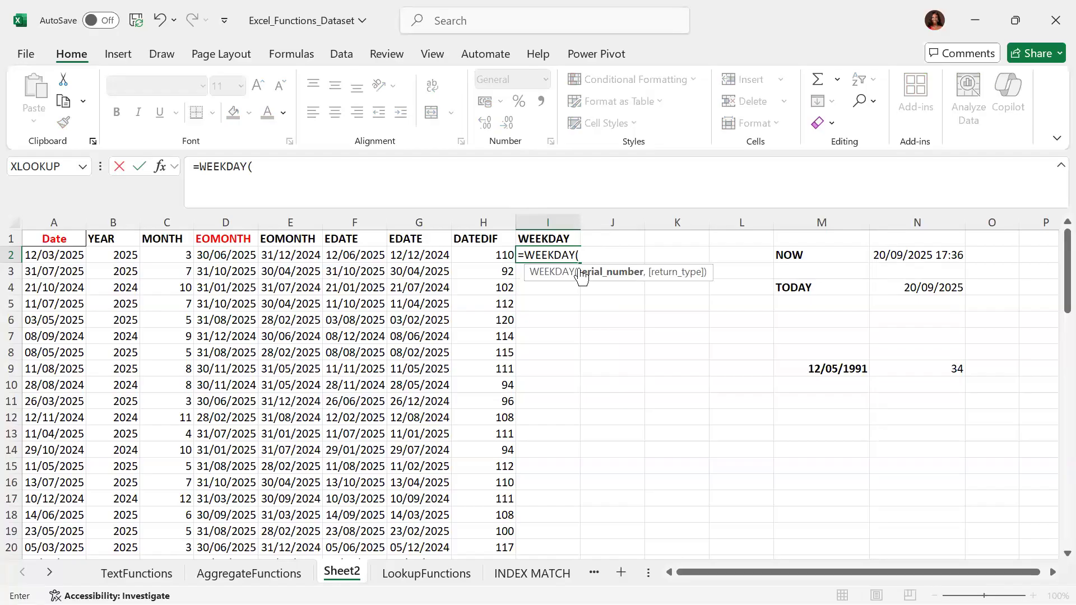
click(66, 256)
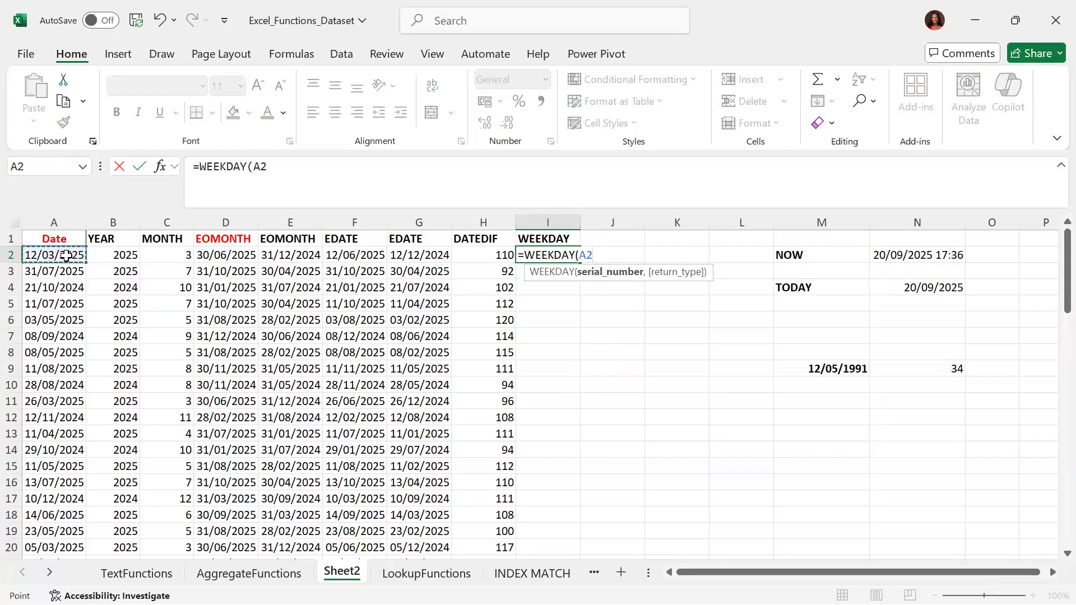
text(,)
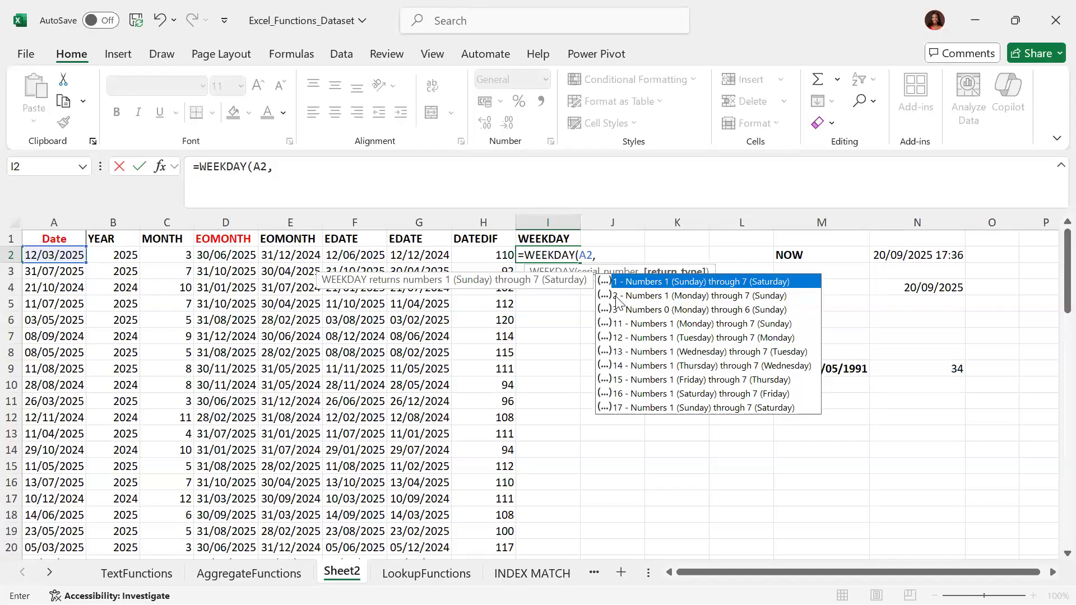
text(1)
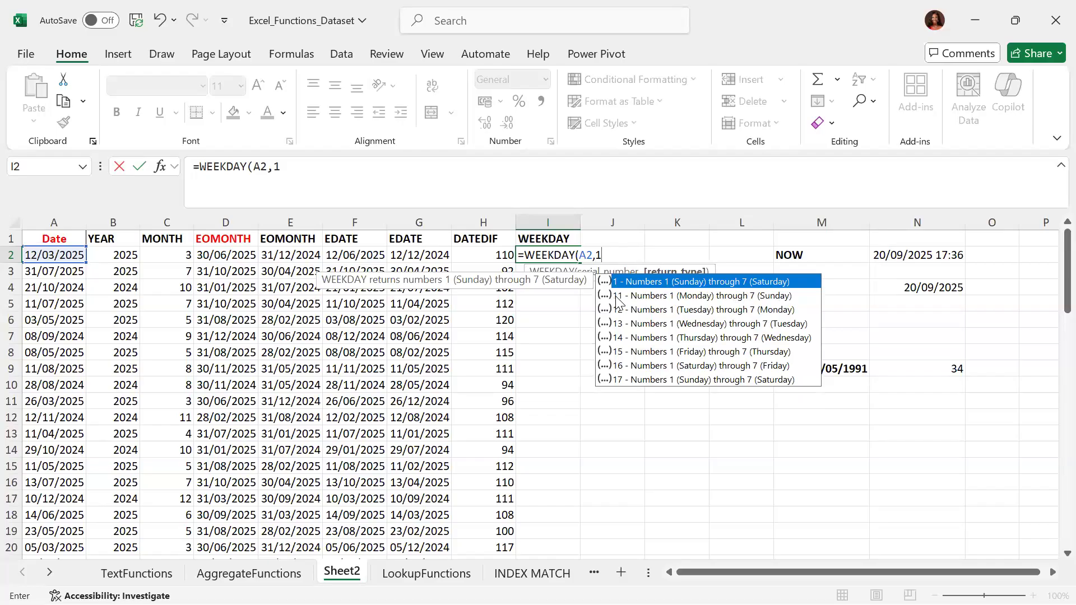
text())
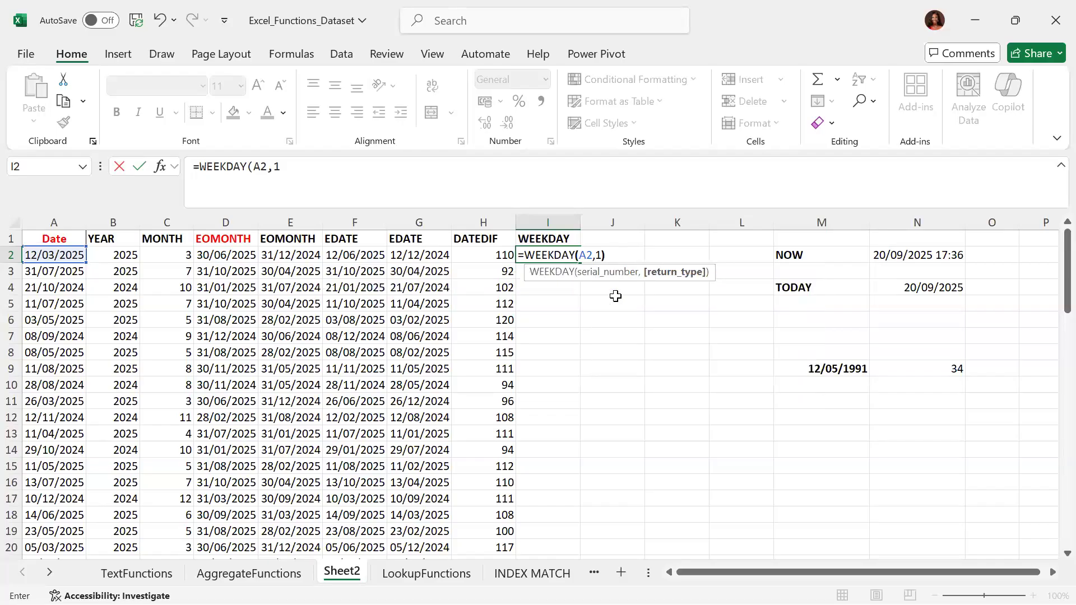
key(Return)
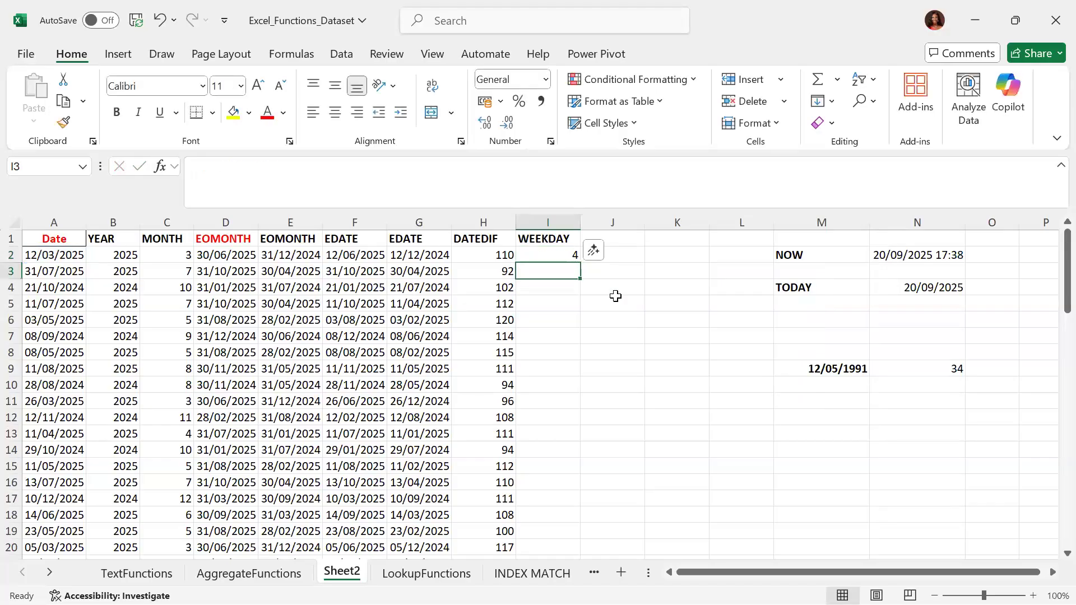
key(Up)
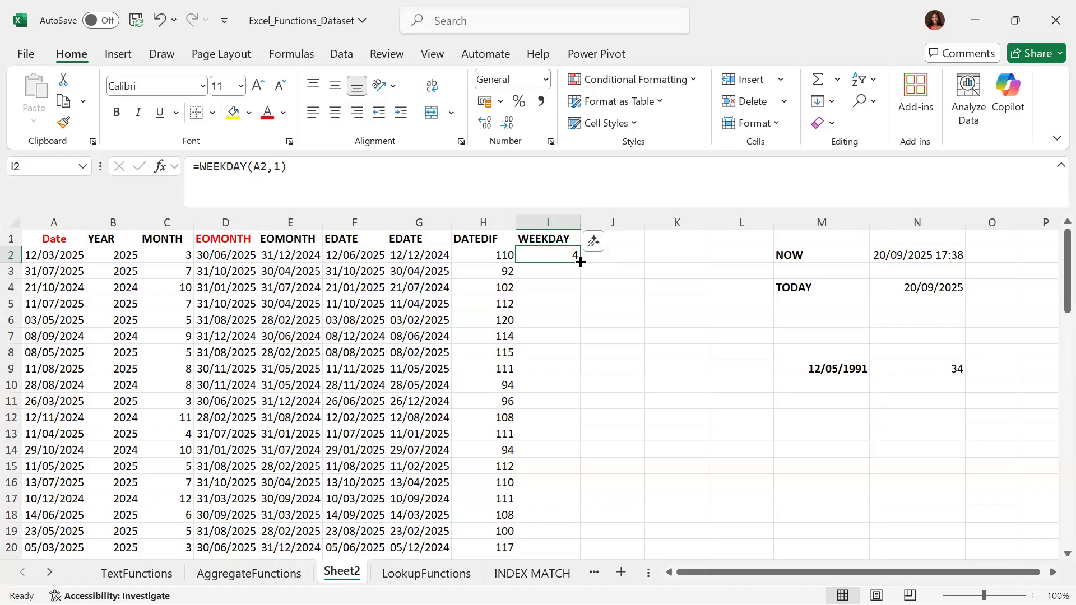
double_click(580, 263)
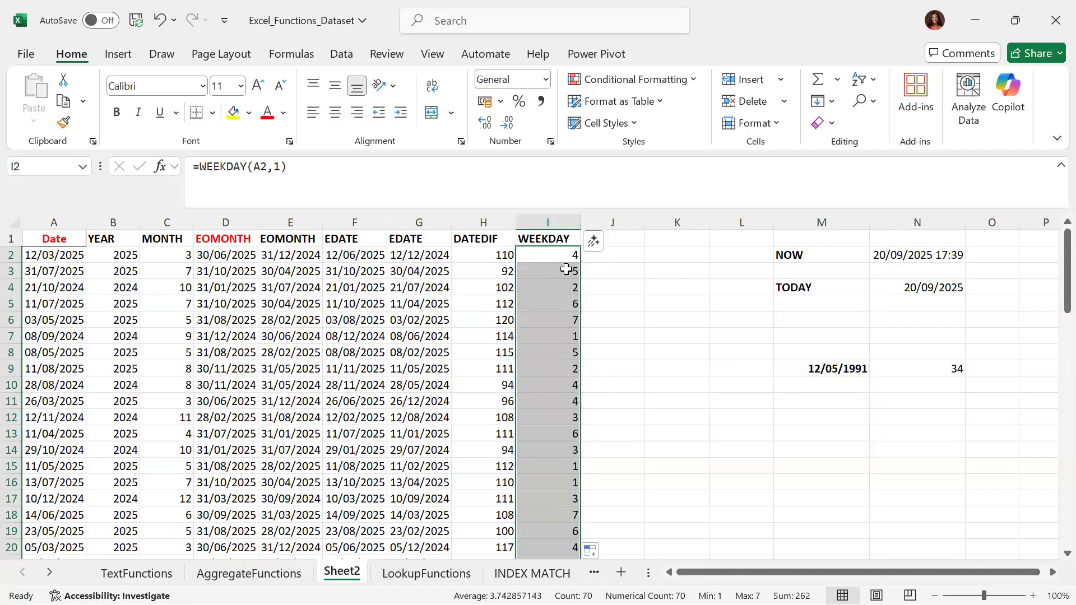
- Enter a second WEEKDAY header in J1, beside the first one
click(625, 237)
text(WEEKDAY)
key(Return)
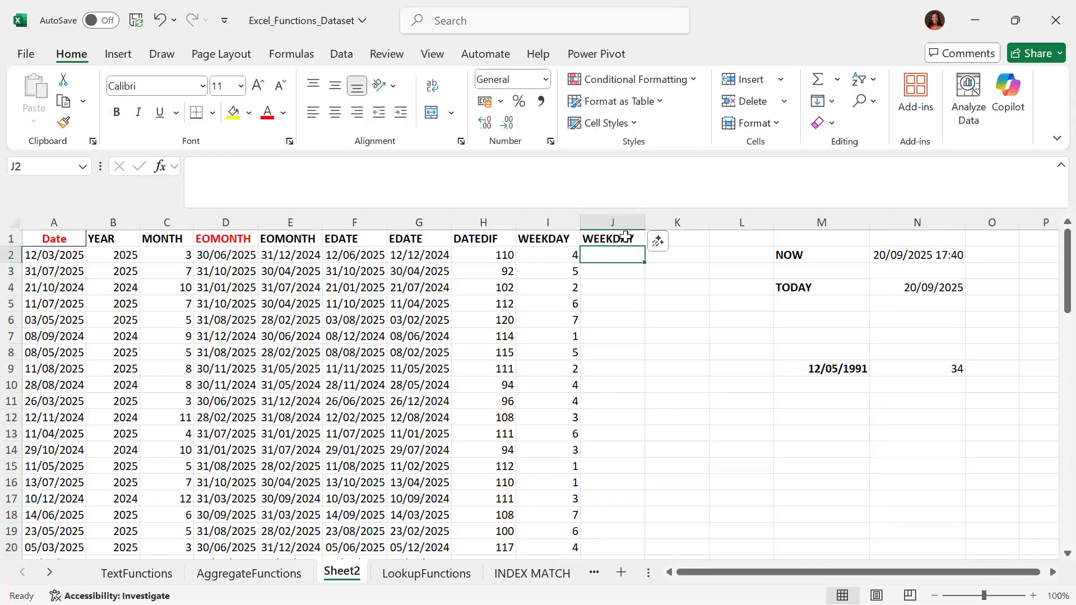
- Enter =WEEKDAY(A2,2) in J2, using the Monday through Sunday return type, and fill it down column J
text(=)
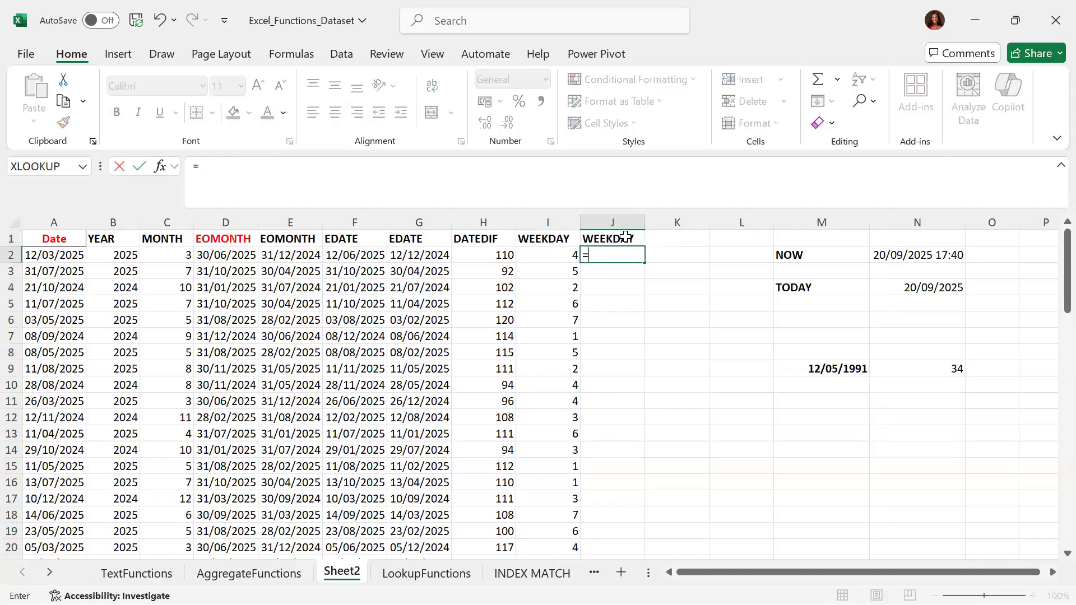
text(WEEKDAY()
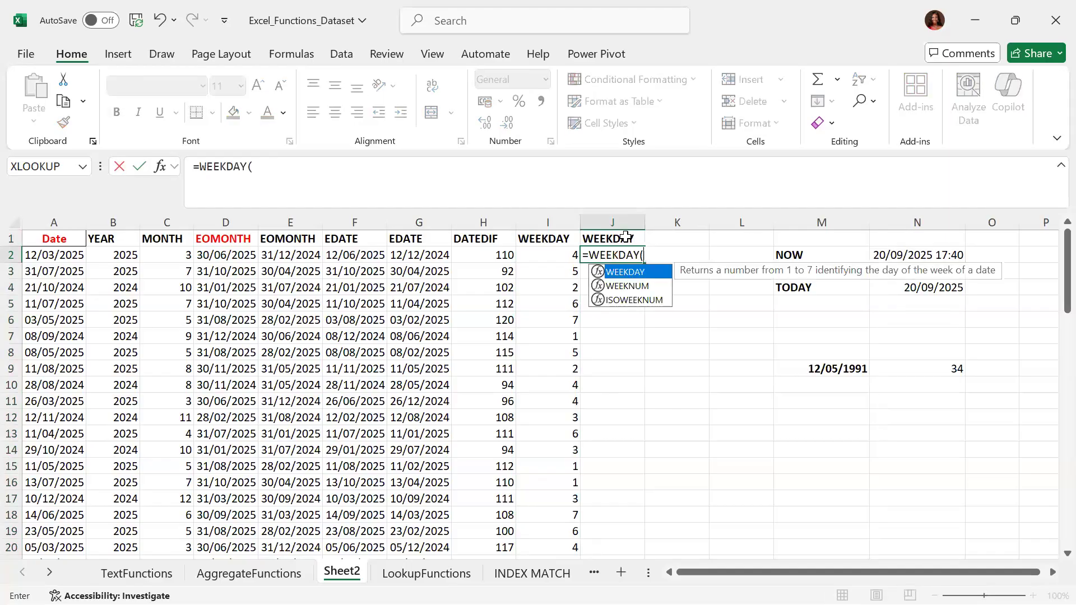
click(69, 255)
text(,)
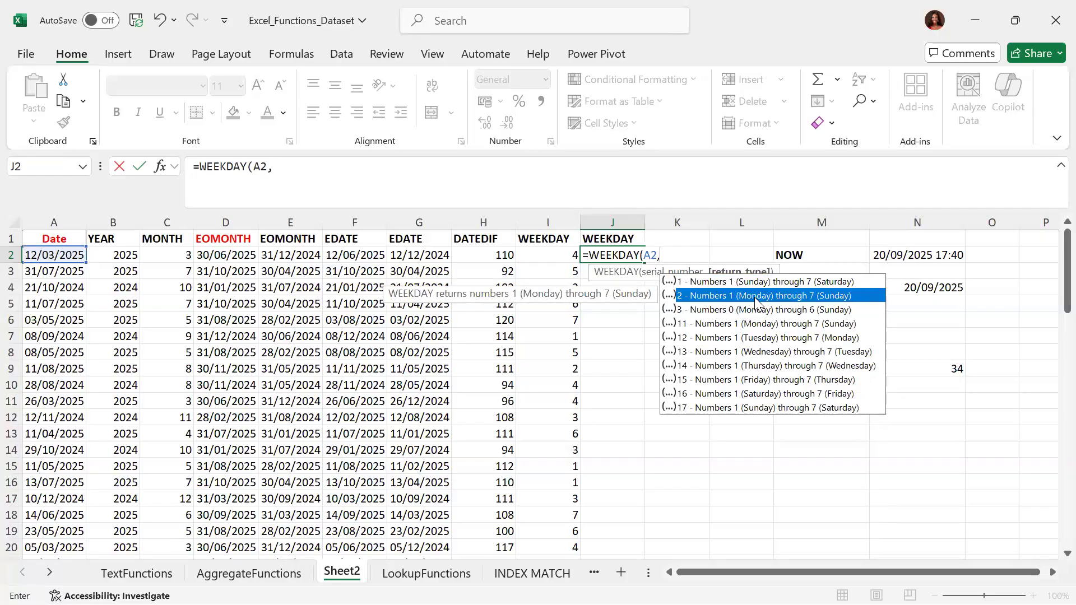
double_click(755, 297)
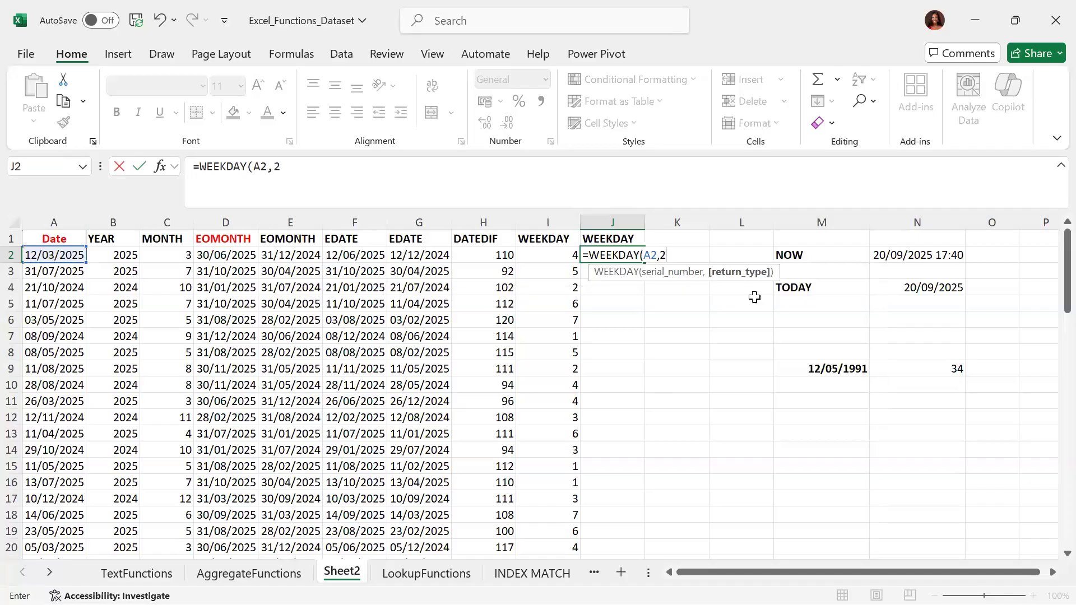
text())
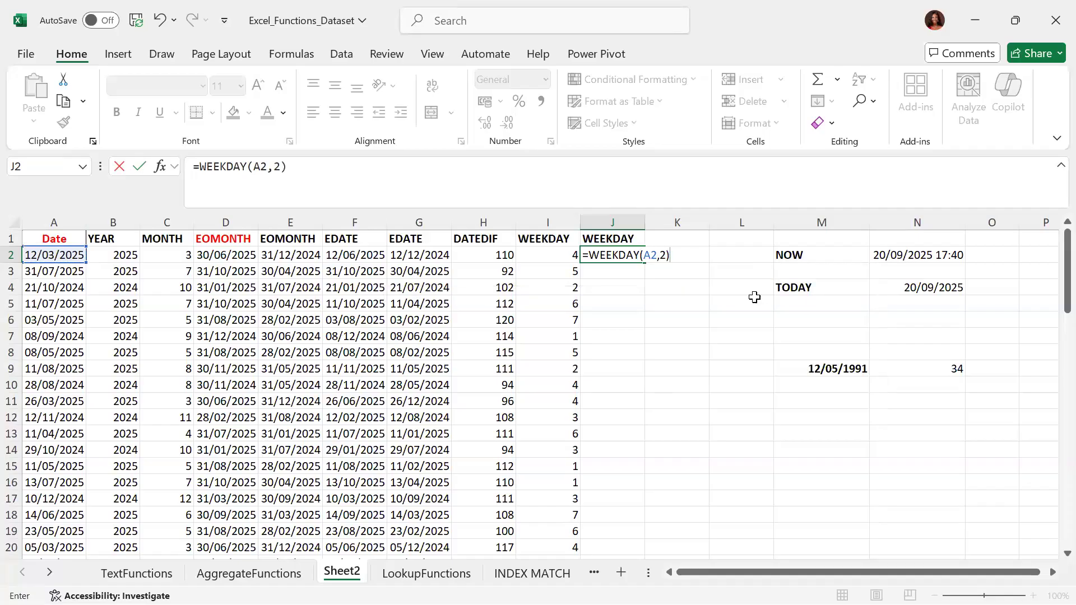
key(ctrl+Return)
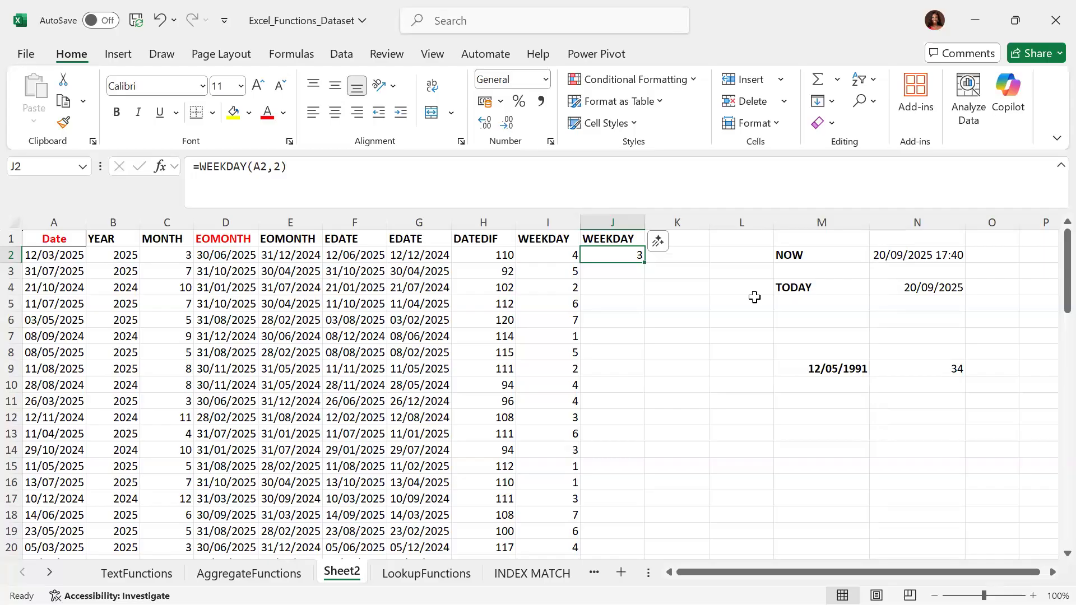
double_click(643, 262)
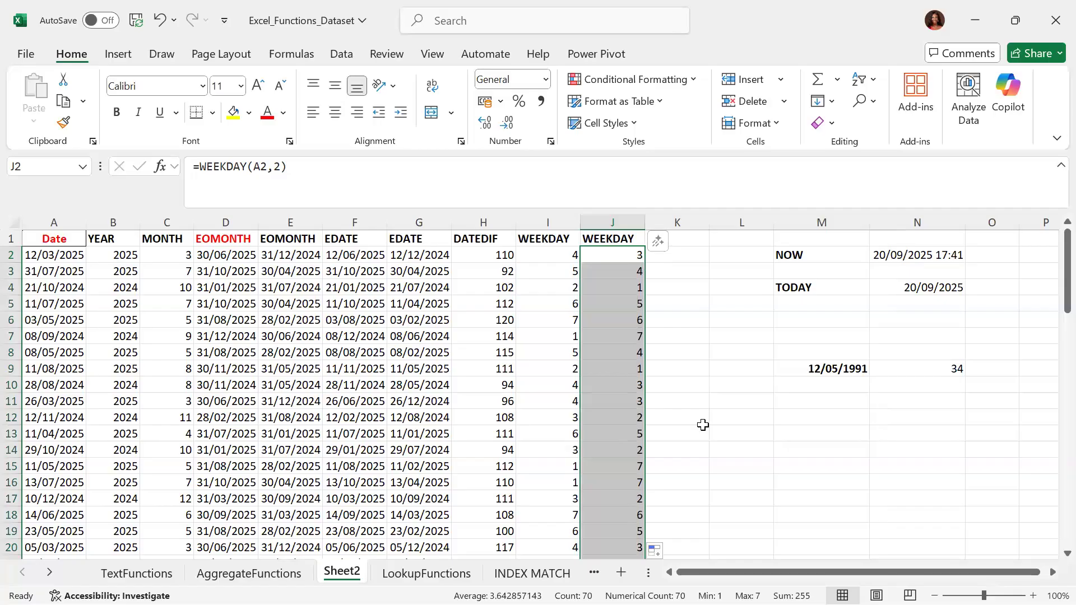
- Enter =WEEKDAY(N4,1) in O4, beside the TODAY example's date
scroll(533, 393, right, 4)
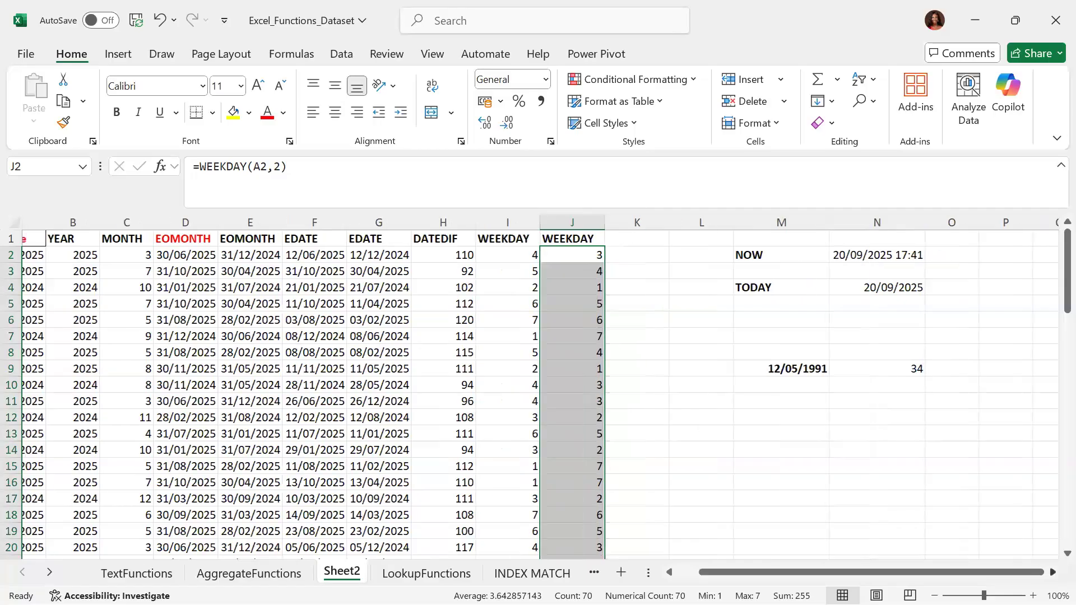
scroll(532, 392, right, 2)
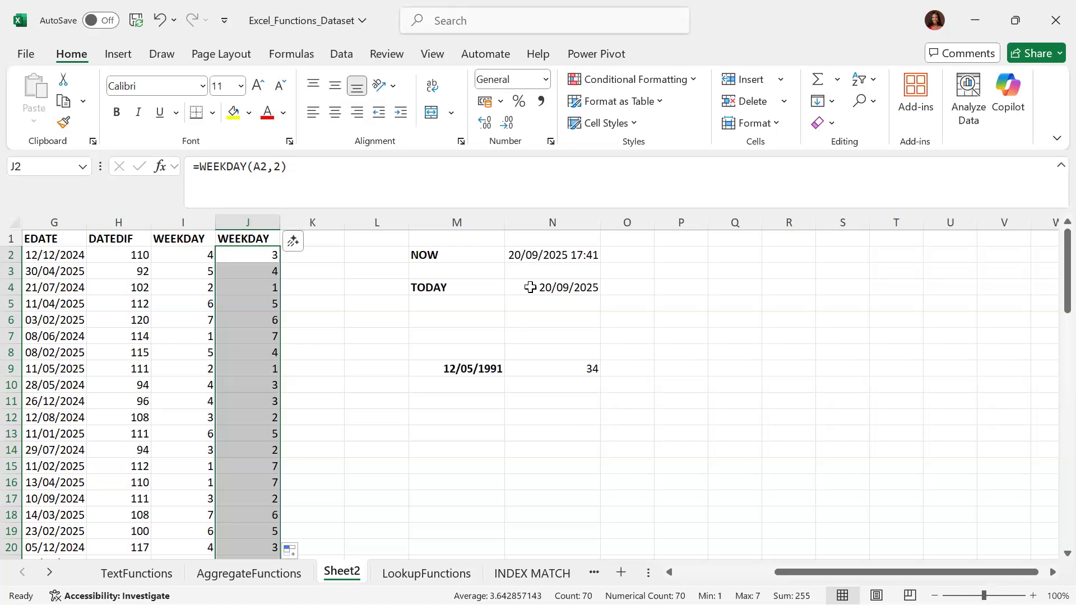
click(634, 286)
text(=WEEKDAY)
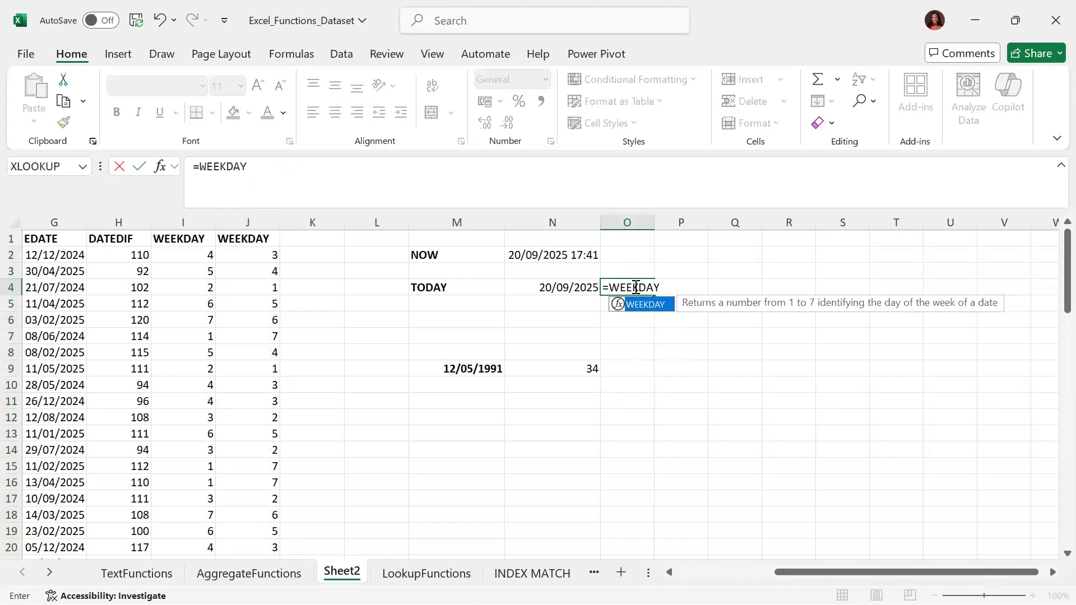
text(()
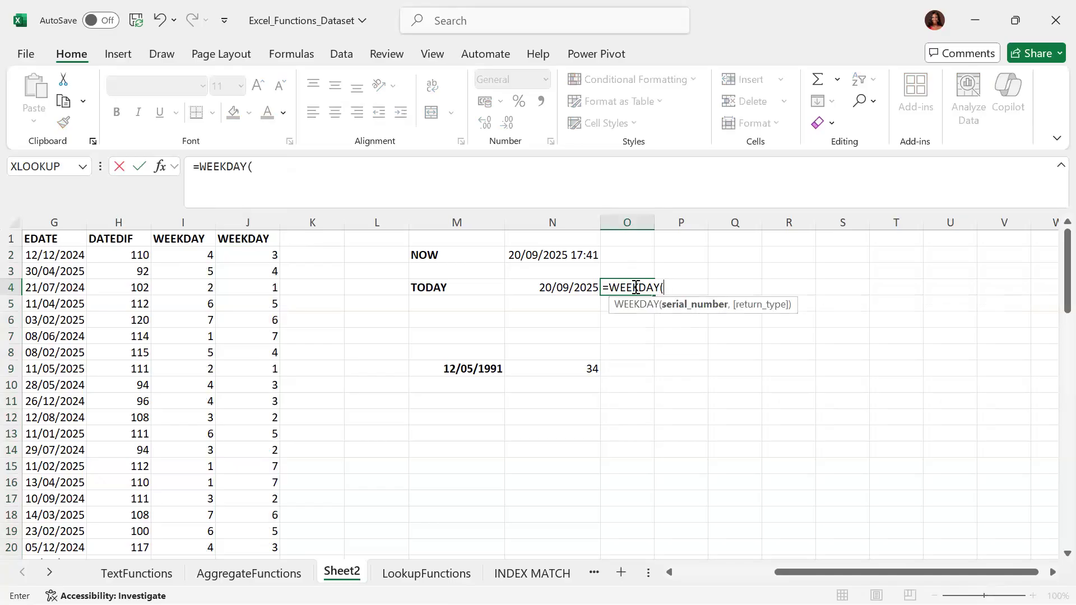
click(551, 287)
text(,)
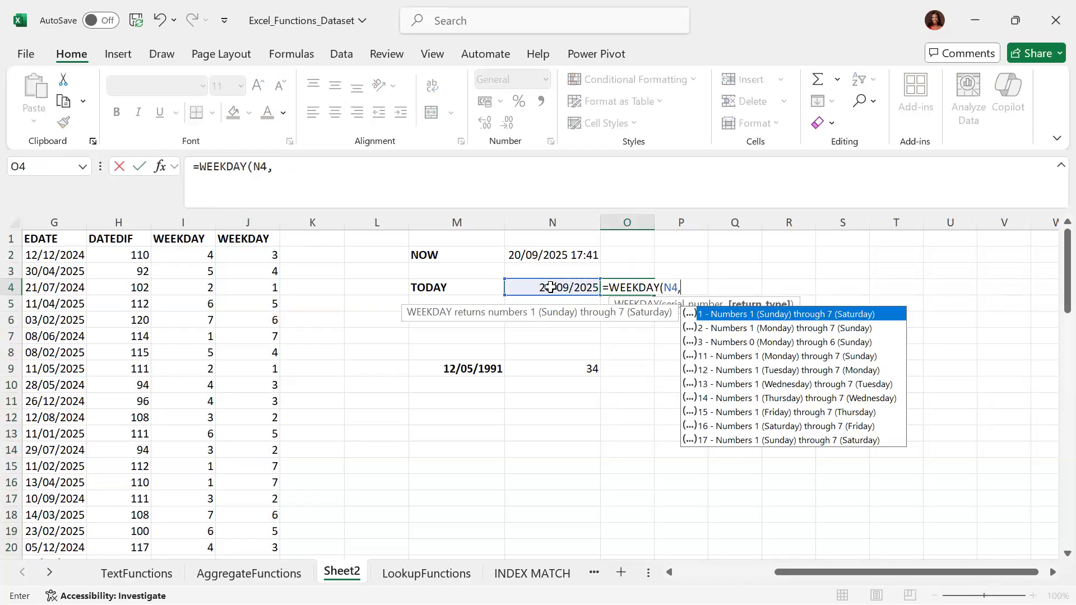
text(1)
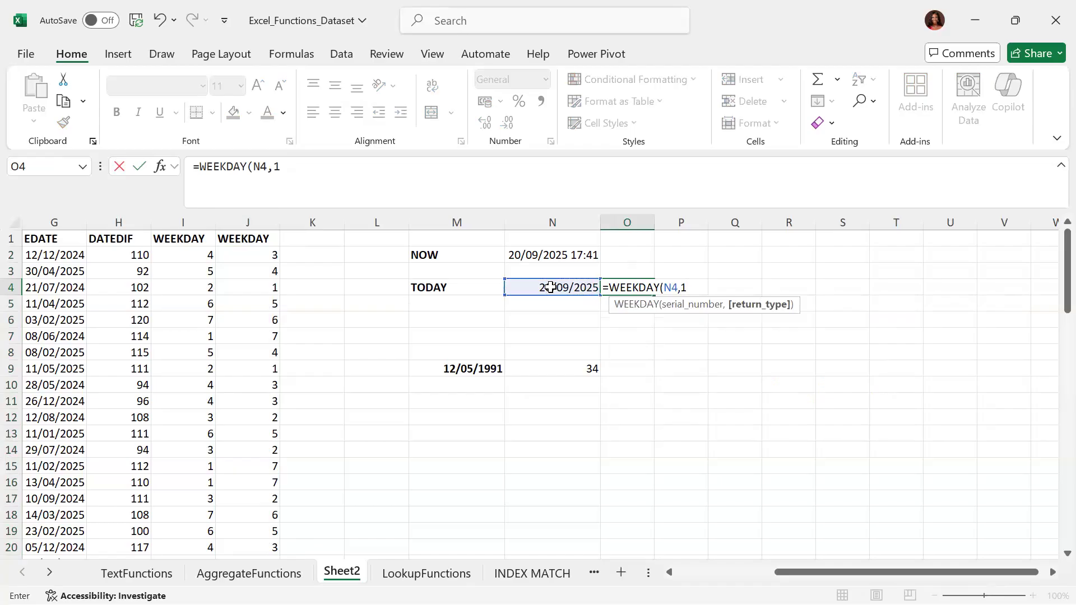
text())
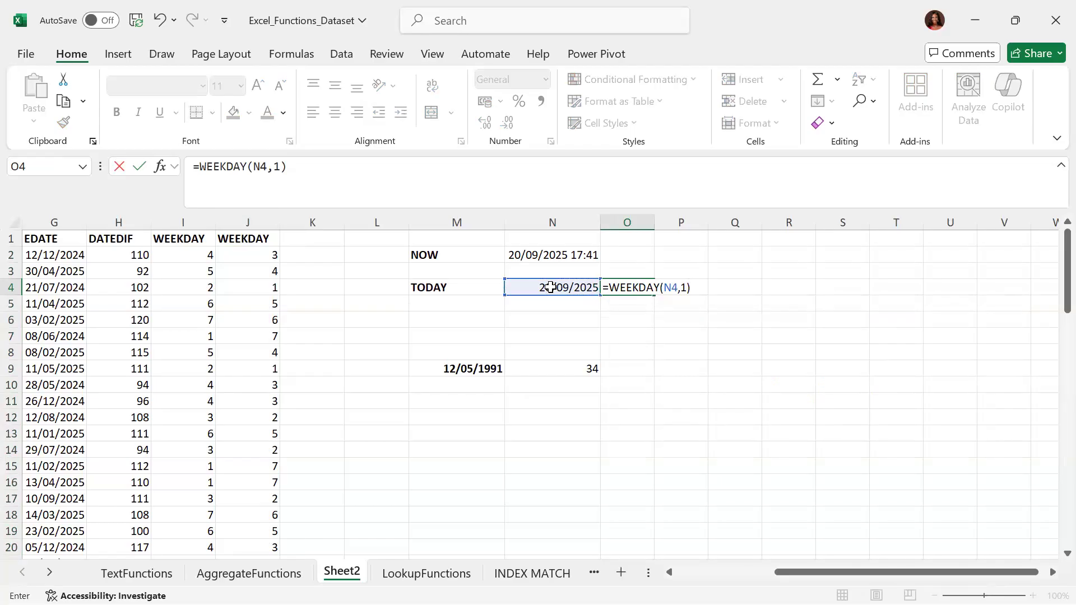
key(Return)
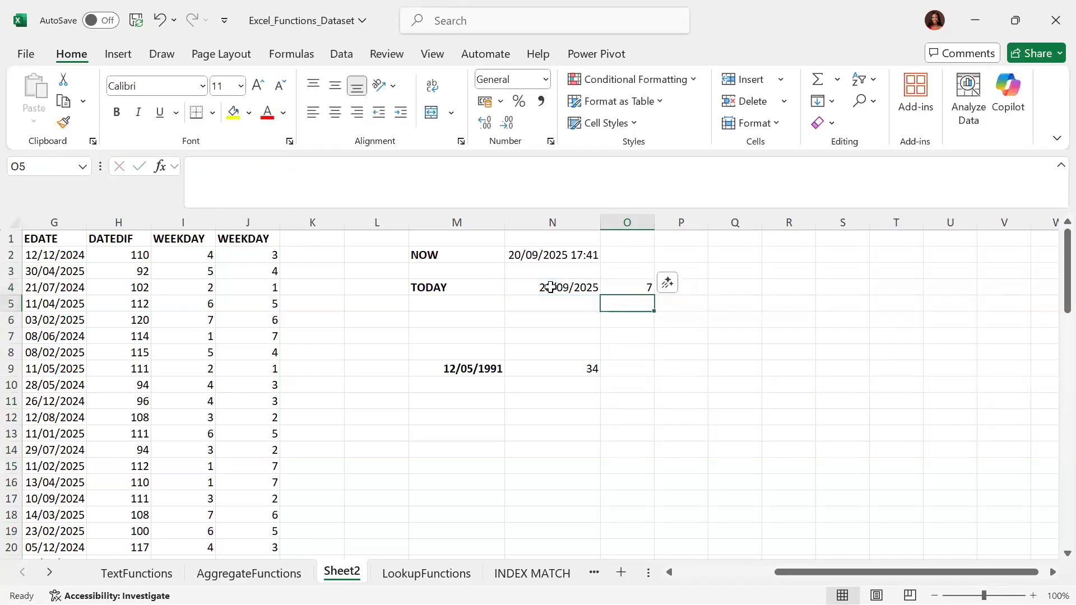
key(Up)
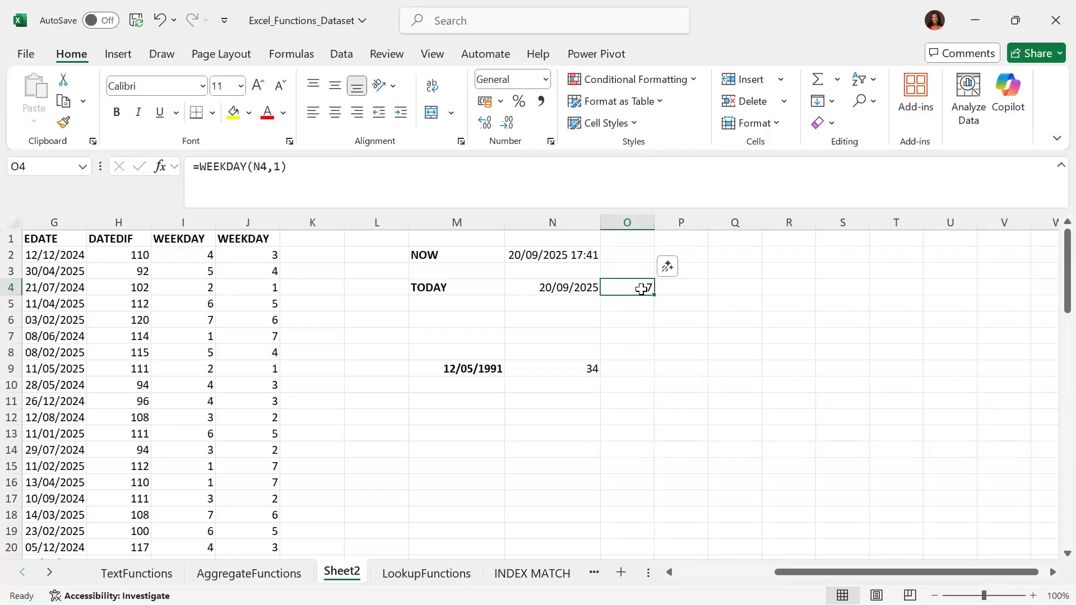
- Set the return type in O4's WEEKDAY formula to 2 (Monday through Sunday), and clear the cell after checking its result
click(283, 168)
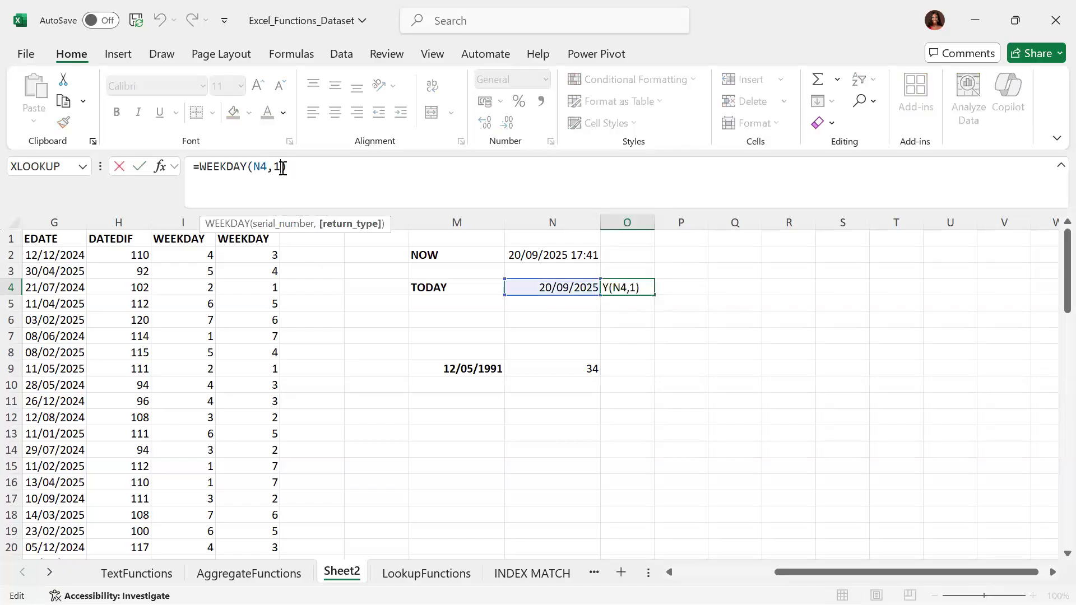
key(BackSpace)
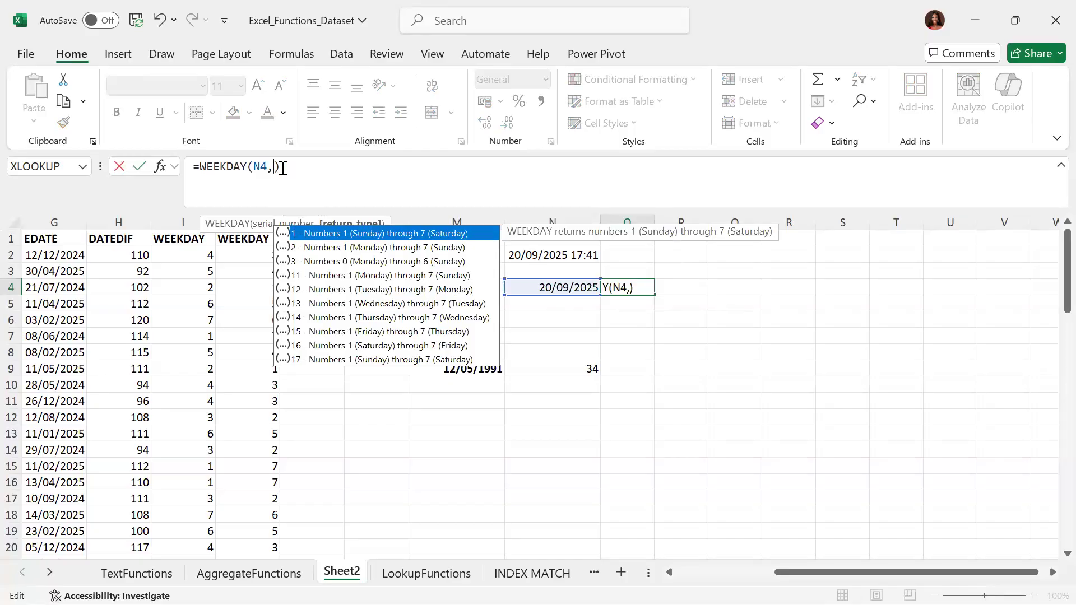
key(Down)
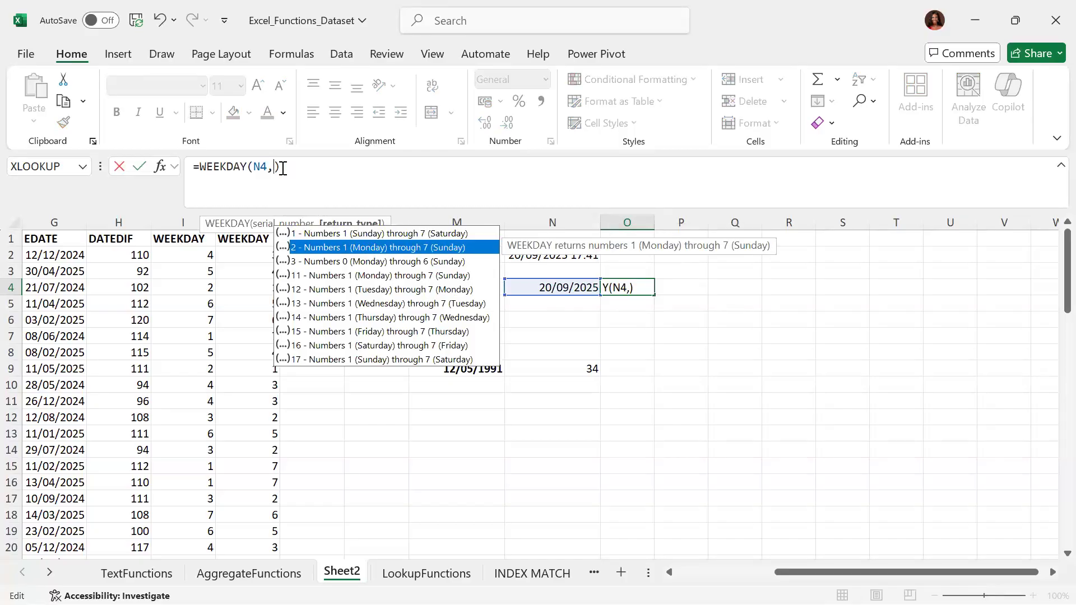
key(Tab)
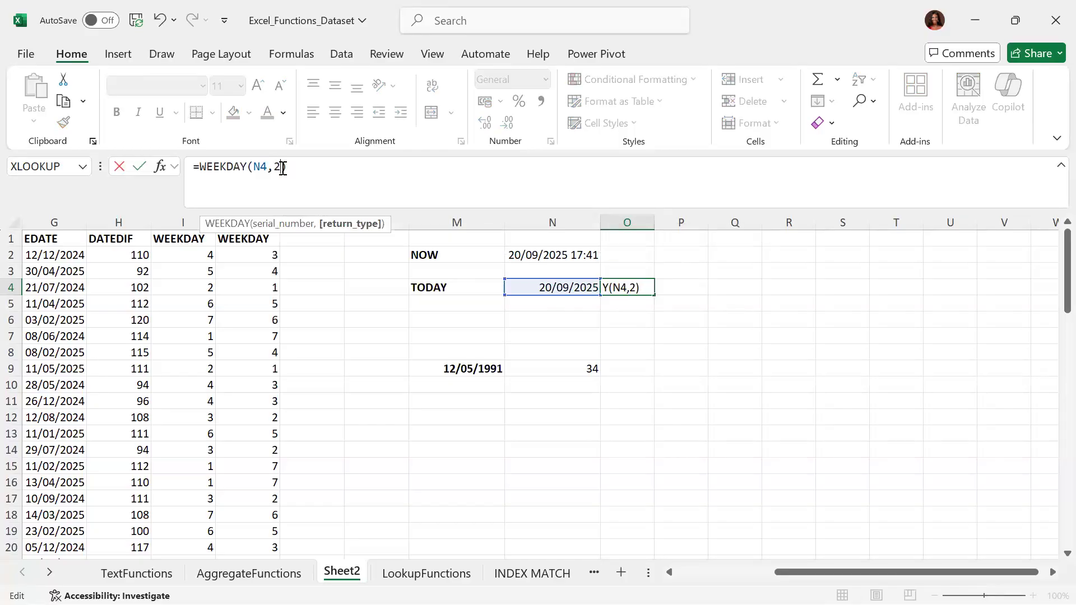
key(Return)
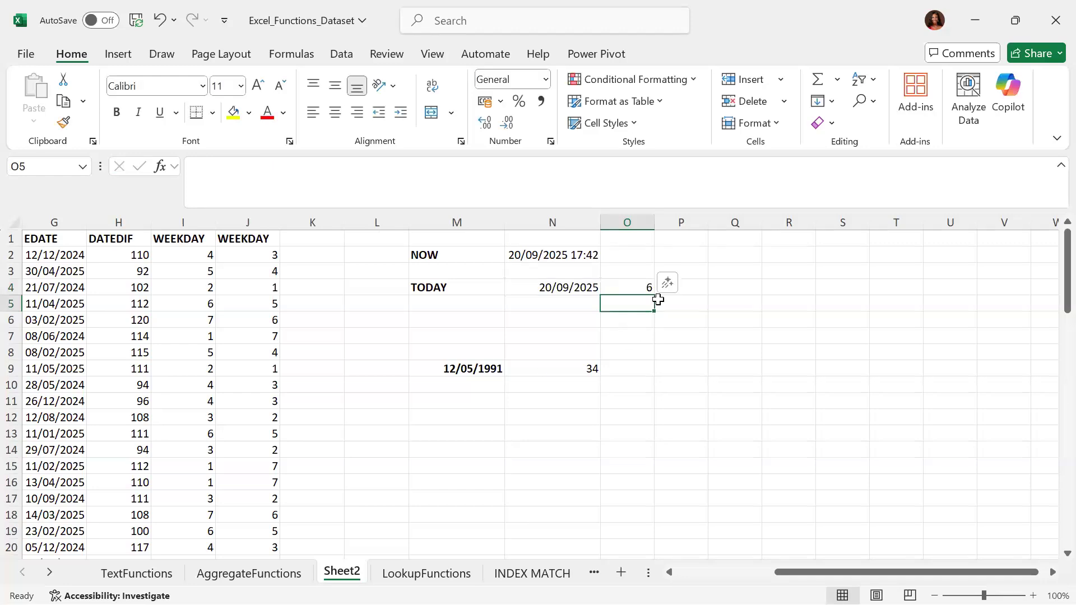
click(639, 291)
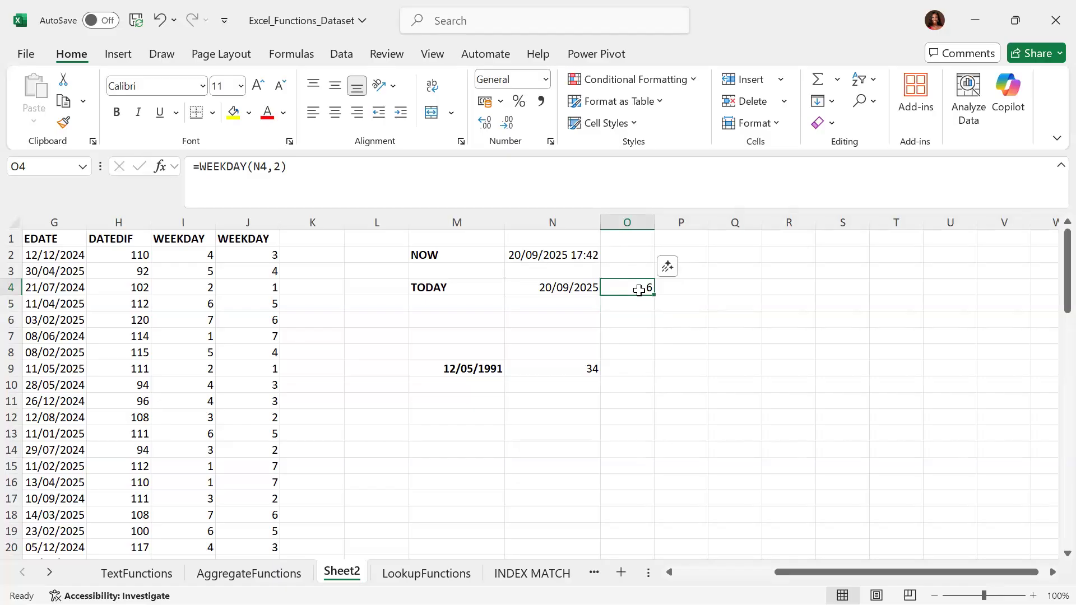
key(Delete)
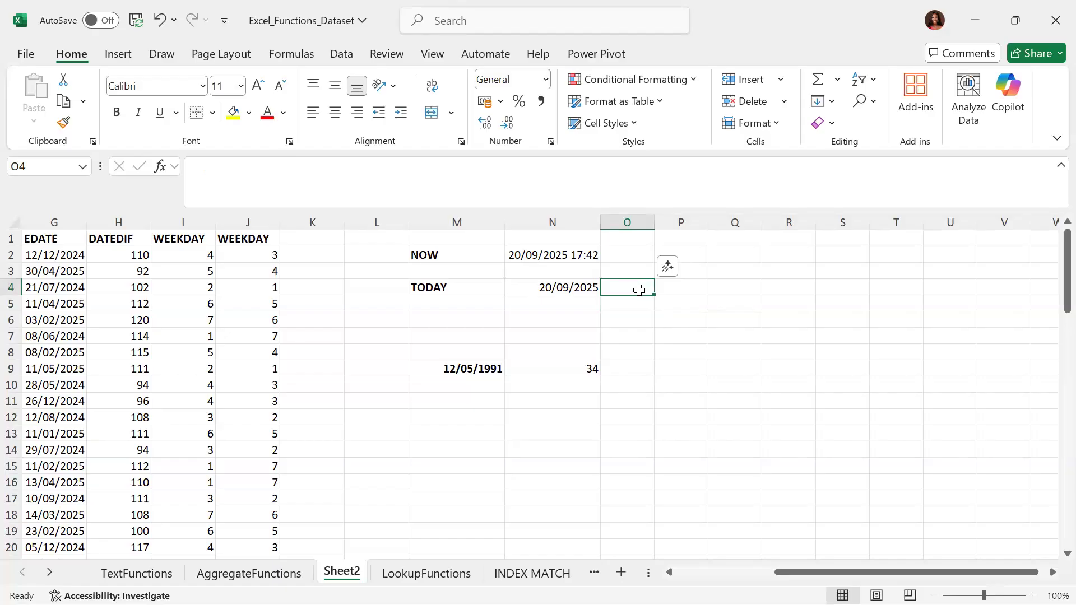
- Enter a bold WORKDAY header in K1, beside the second WEEKDAY column
click(310, 243)
key(ctrl+b)
text(WORKD)
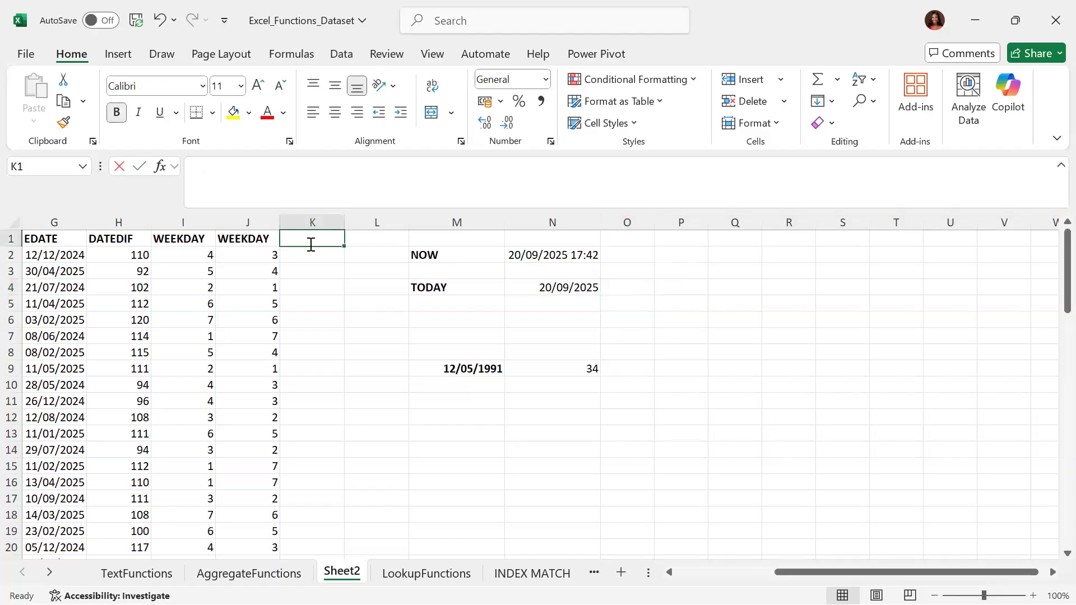
text(AY)
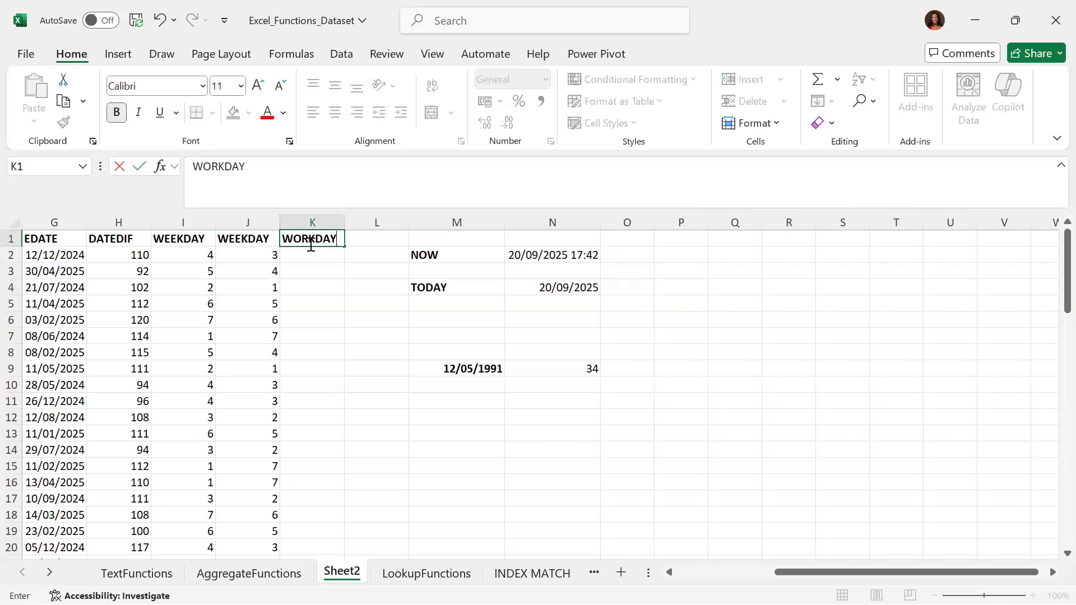
key(Return)
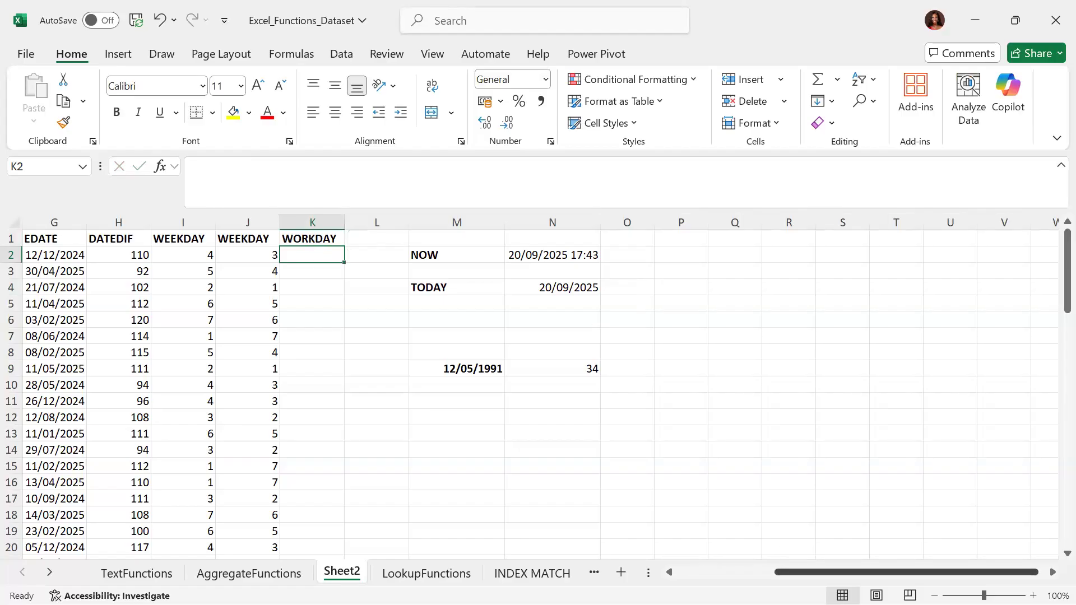
- Enter =WORKDAY(A2,4) in K2 to get the date four working days after the date in A2
drag(809, 577, 696, 558)
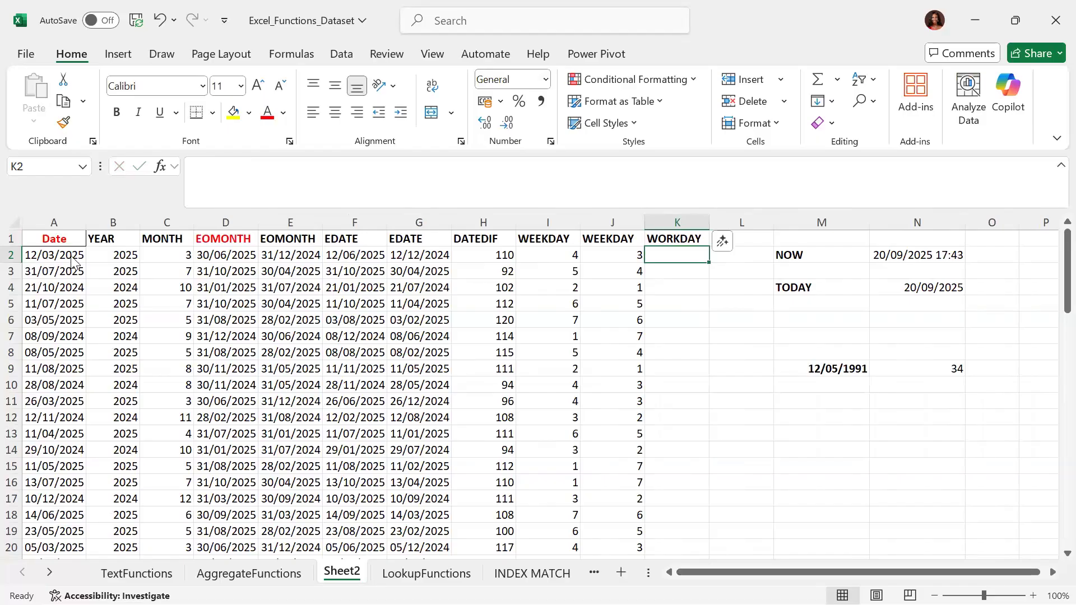
text(=)
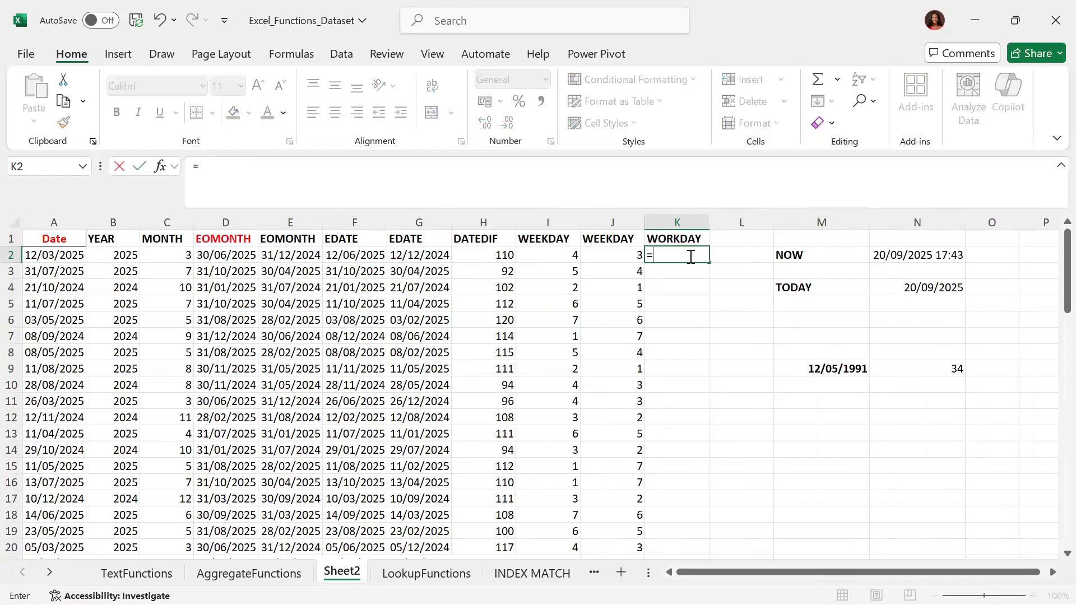
text(WORK)
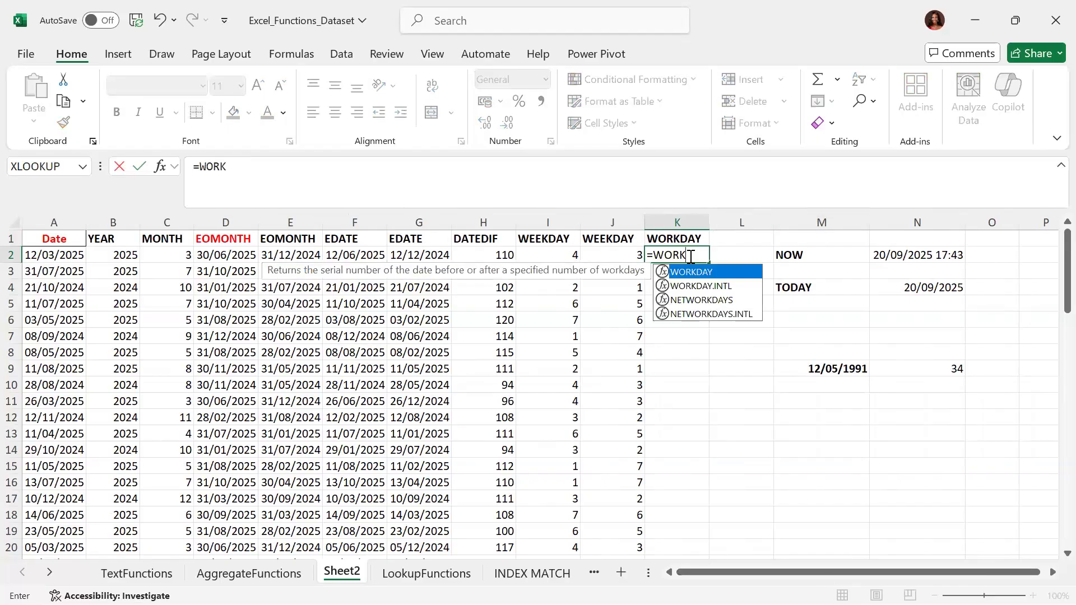
text(DAY()
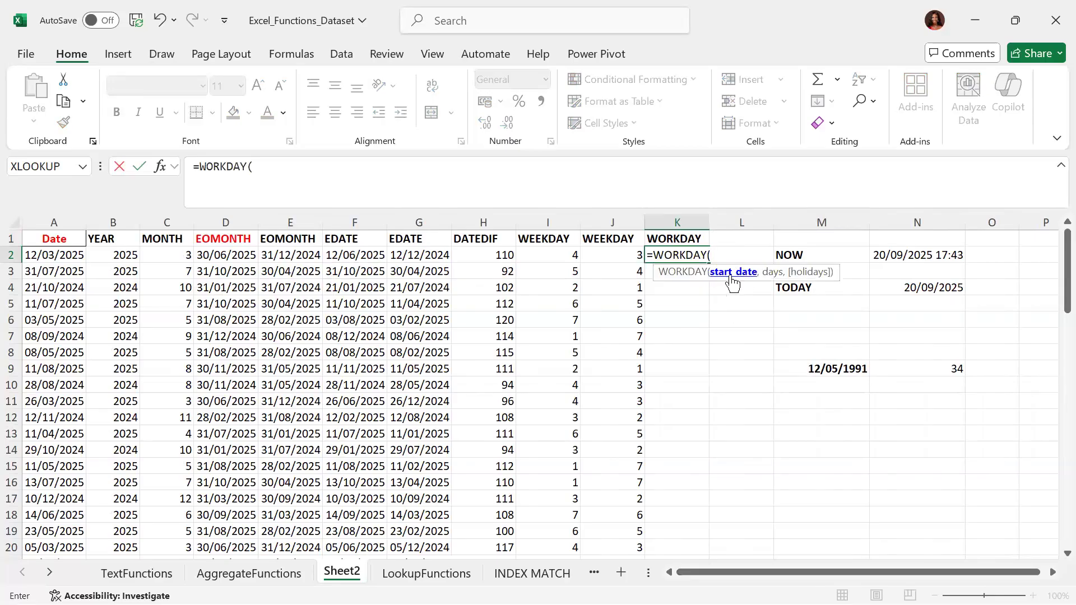
click(65, 257)
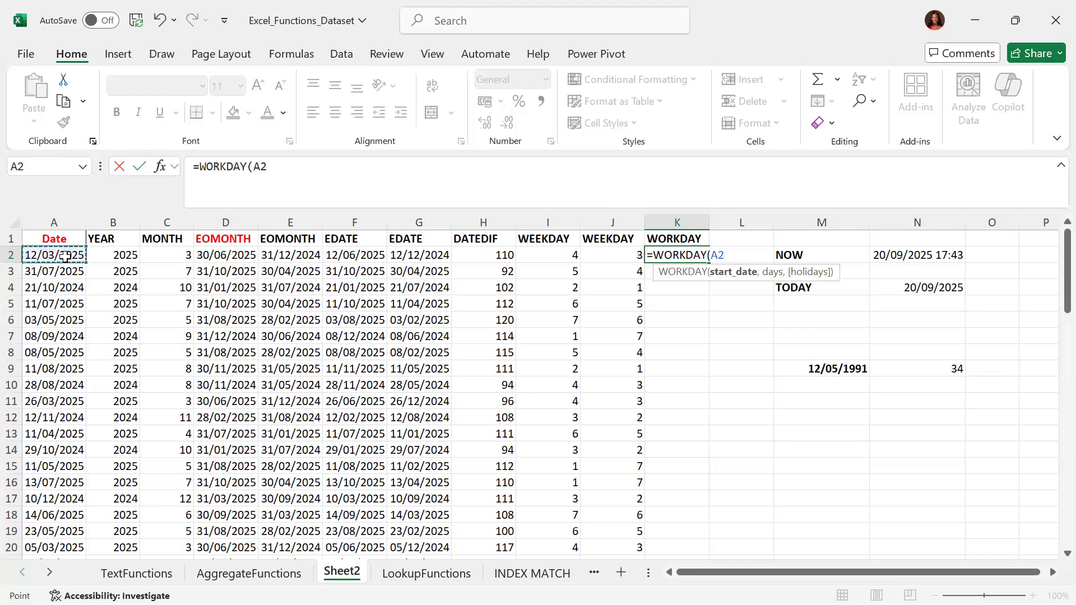
text(,)
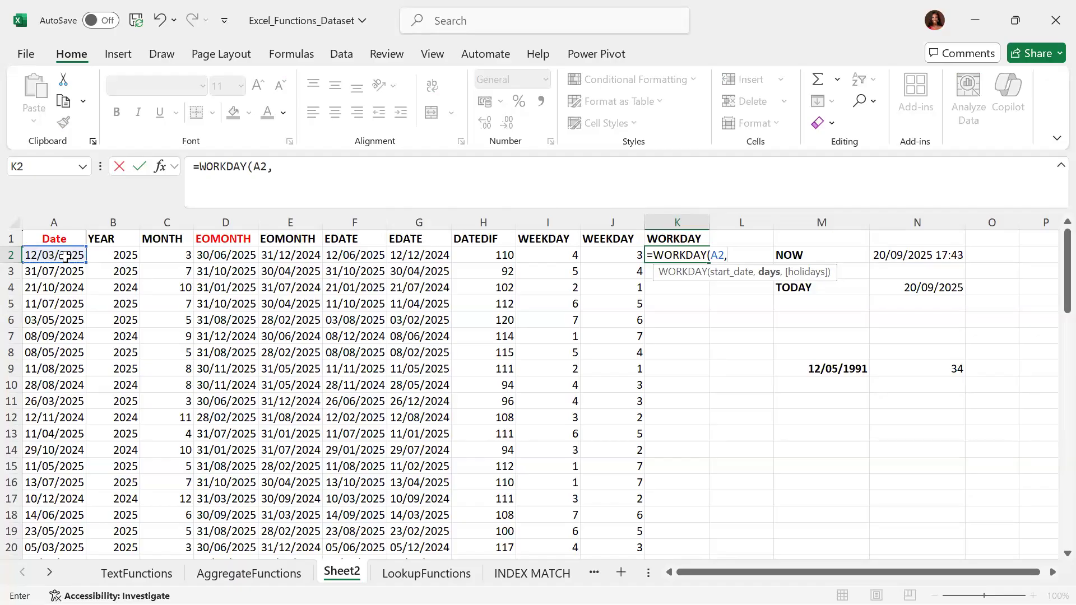
text(4)
text(,)
key(BackSpace)
text())
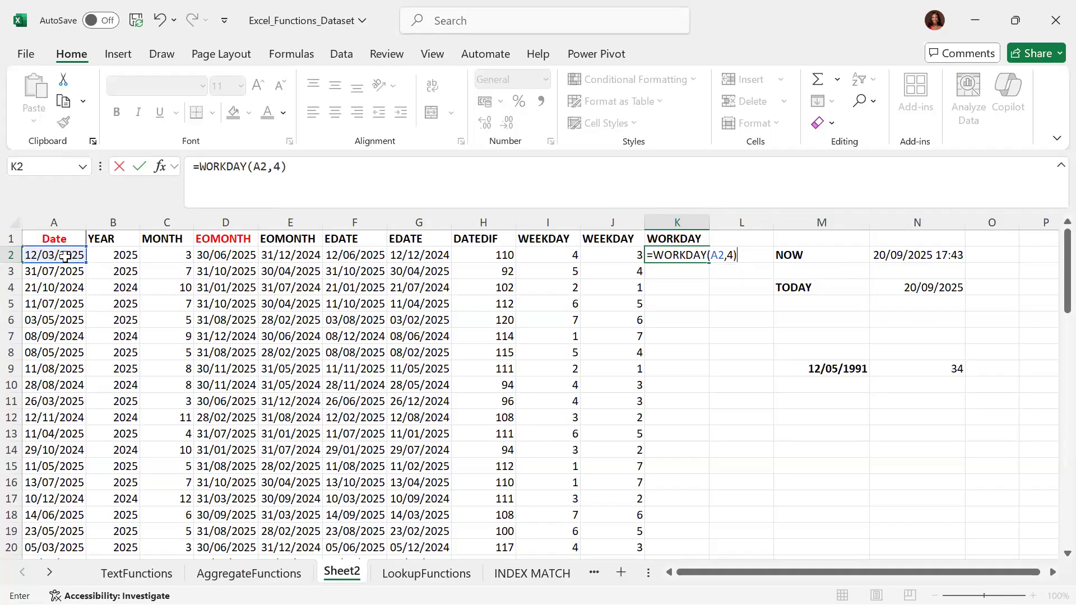
key(Return)
key(Up)
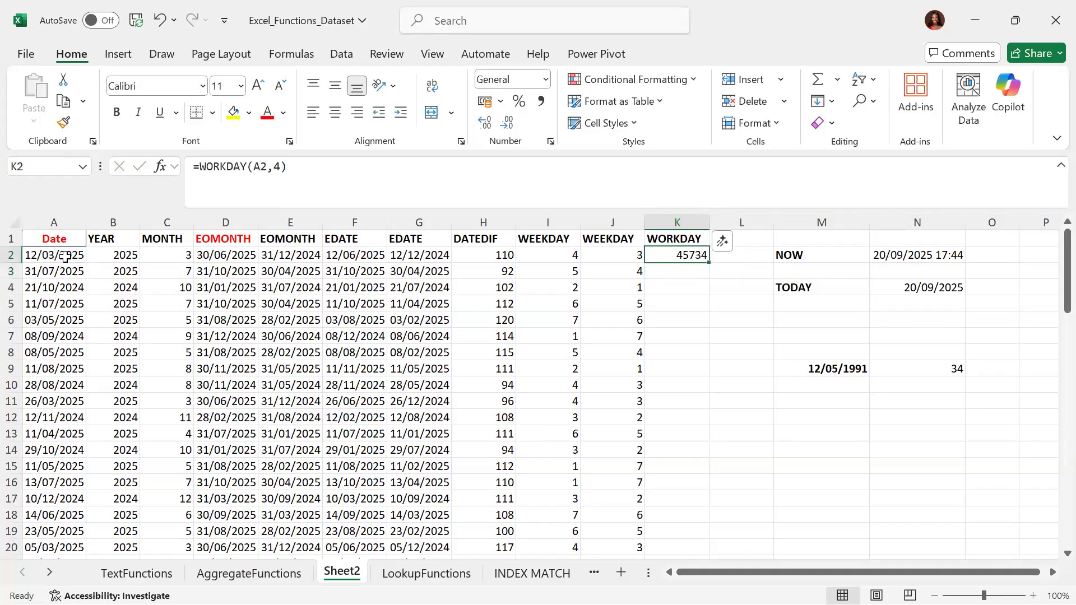
- Format K2 as Short Date and fill its WORKDAY formula down column K
click(546, 84)
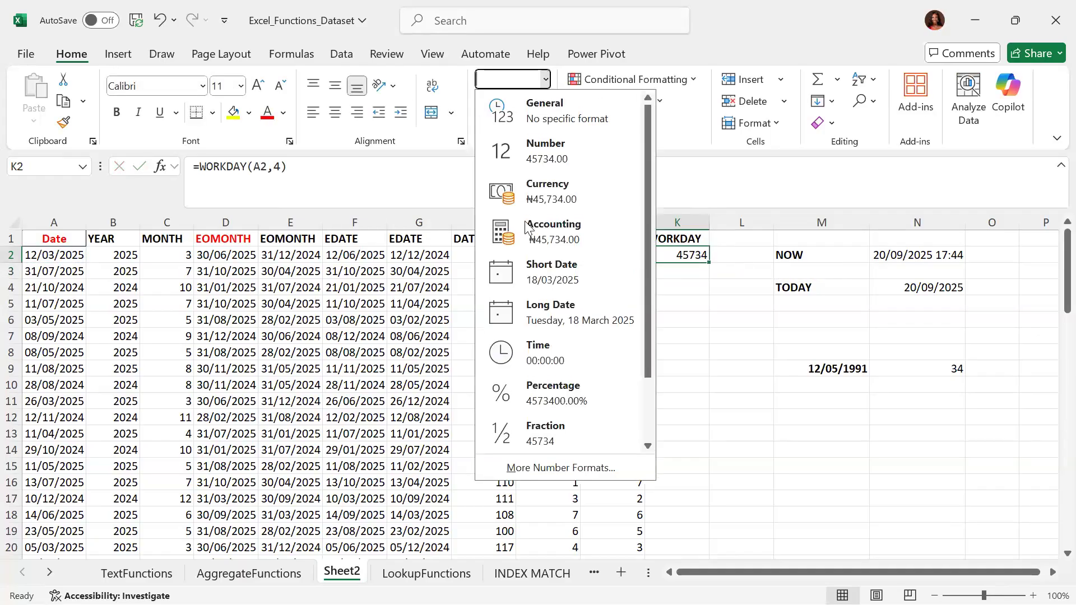
click(554, 279)
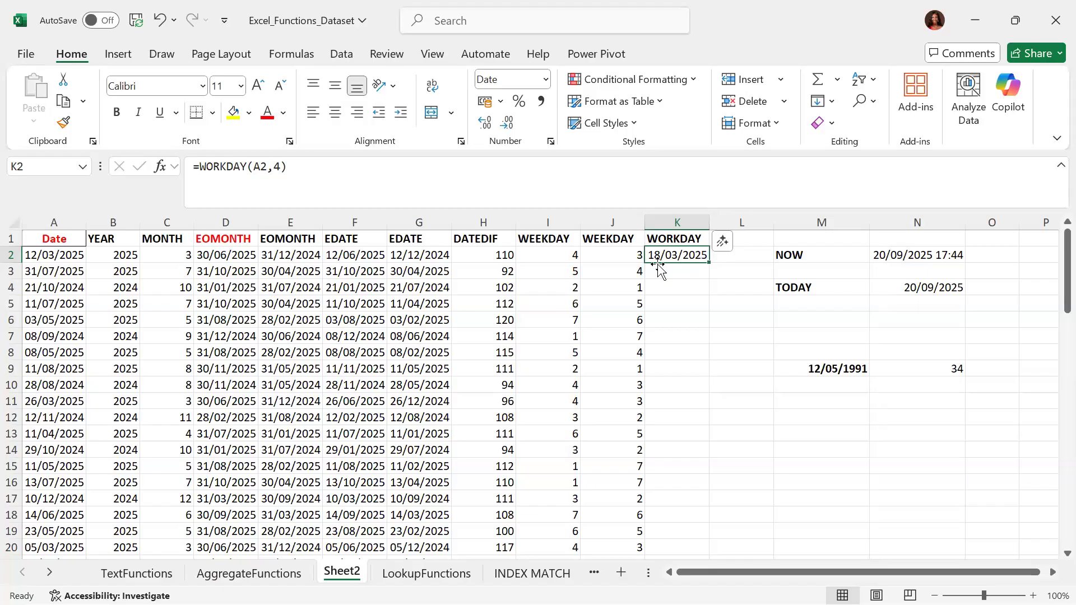
double_click(709, 264)
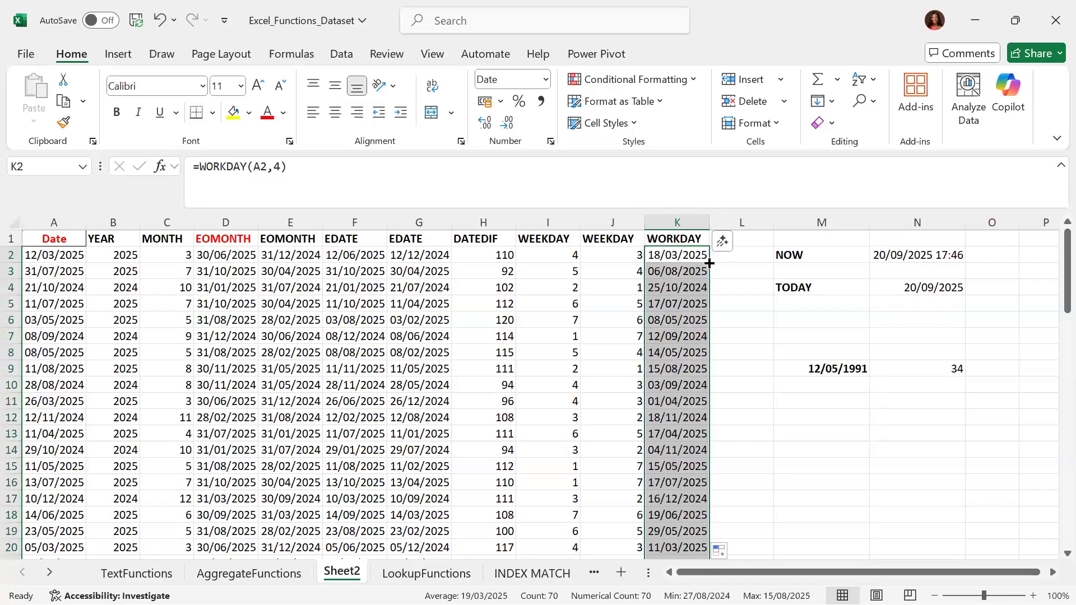
click(681, 274)
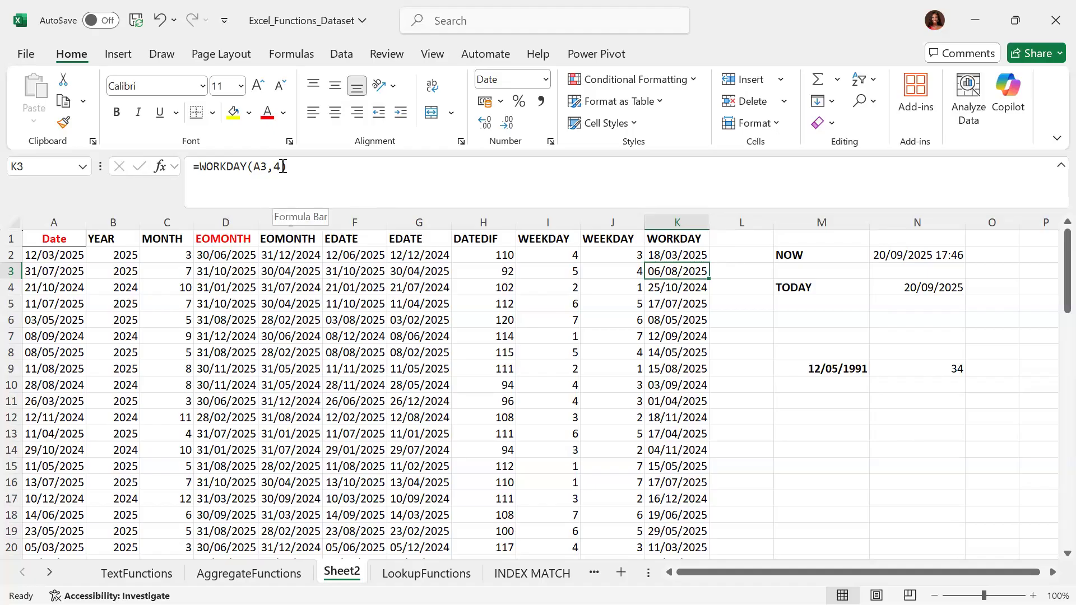
click(675, 255)
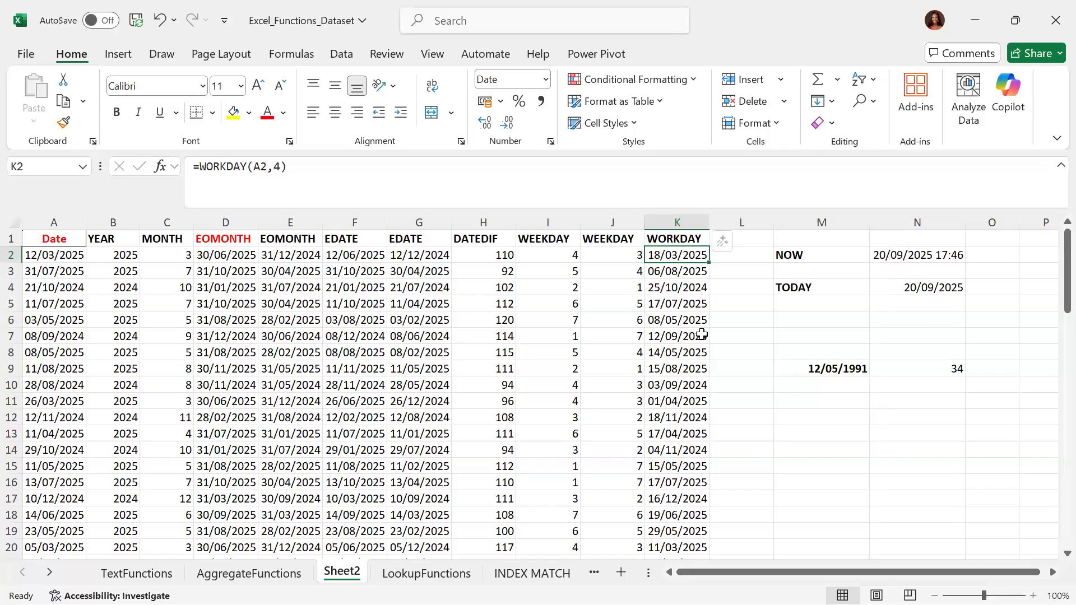
- Wrap I2's WEEKDAY formula in a TEXT function with the "DDDD" format: =TEXT(WEEKDAY(A2,1),"DDDD")
click(622, 253)
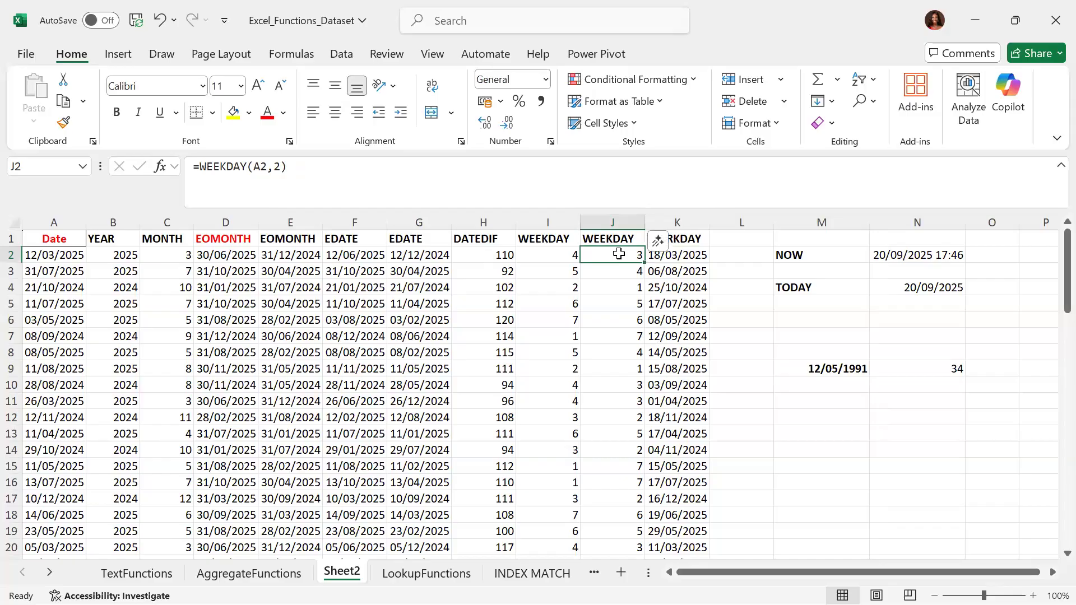
click(555, 253)
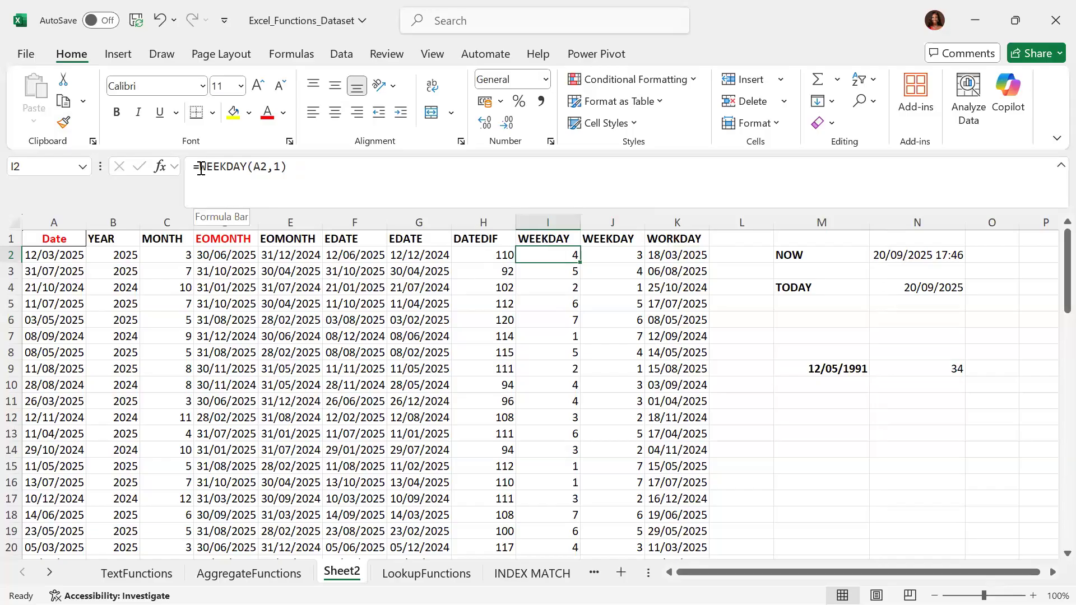
click(201, 168)
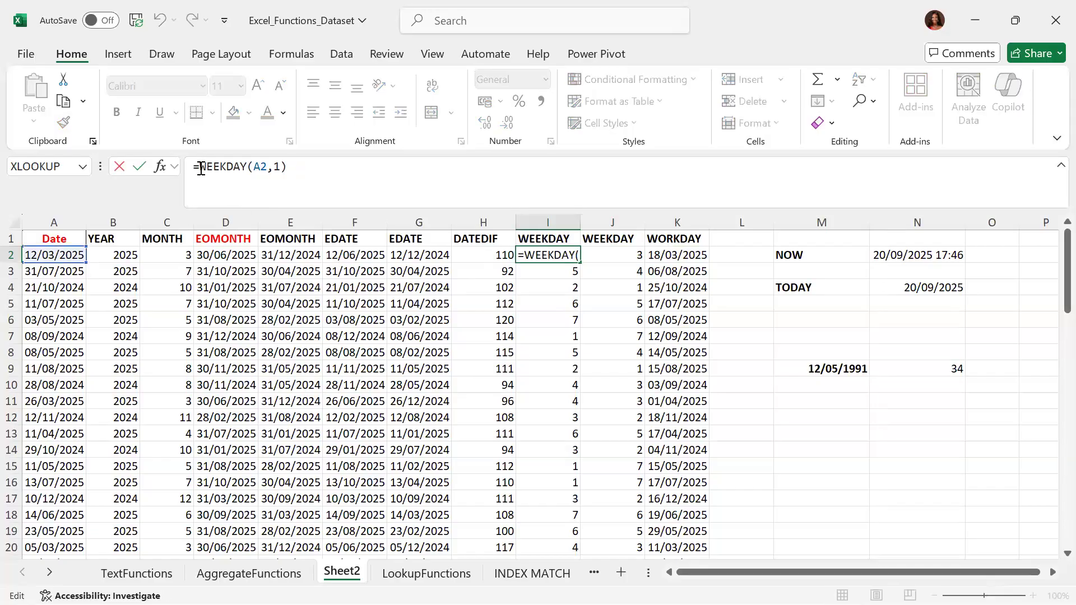
text(TEXT)
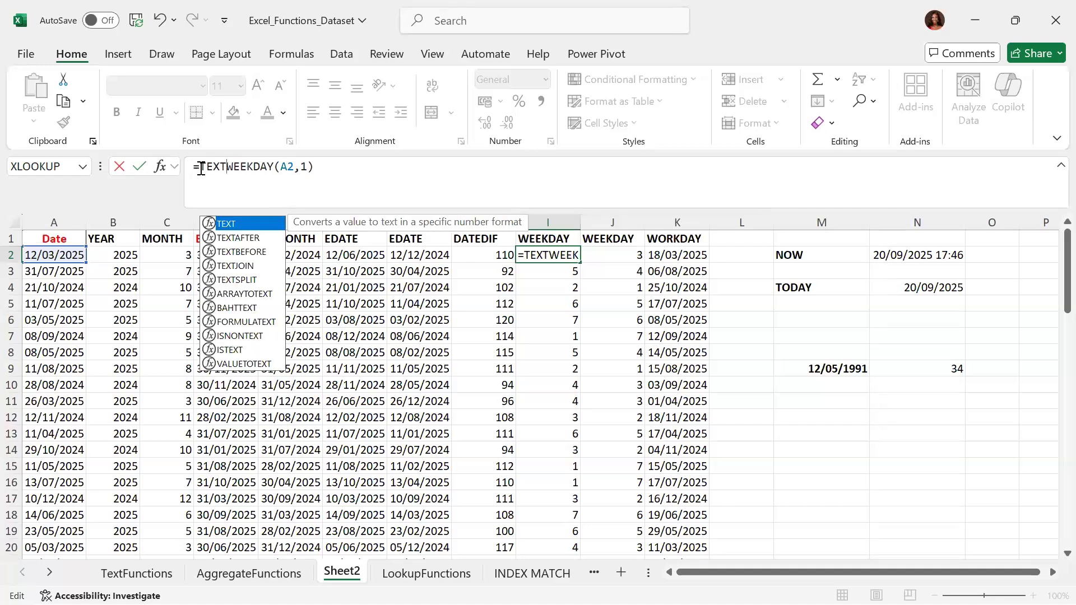
text(()
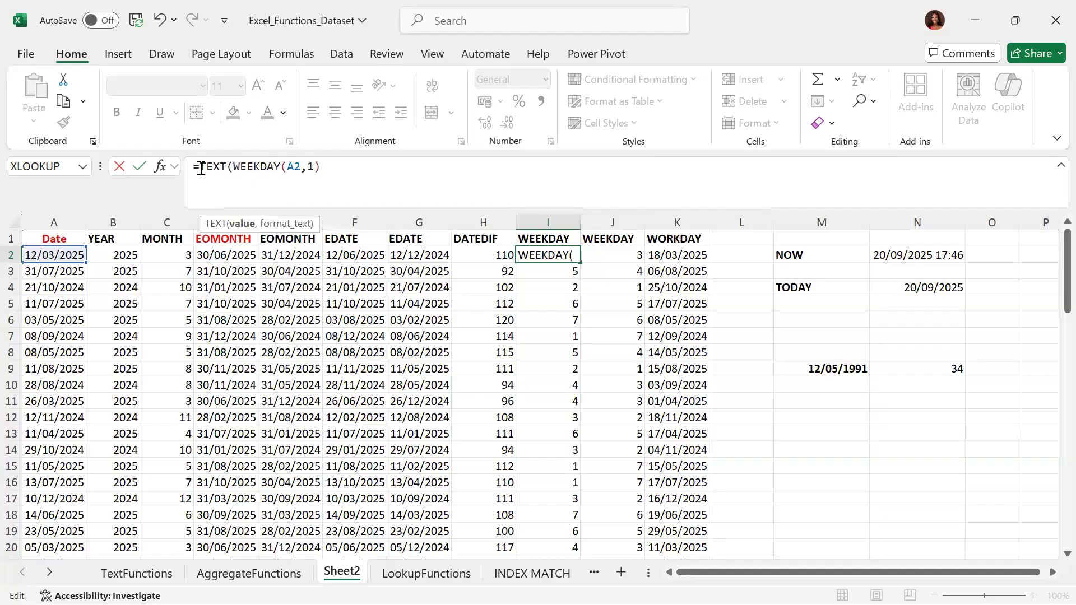
click(325, 165)
text(,)
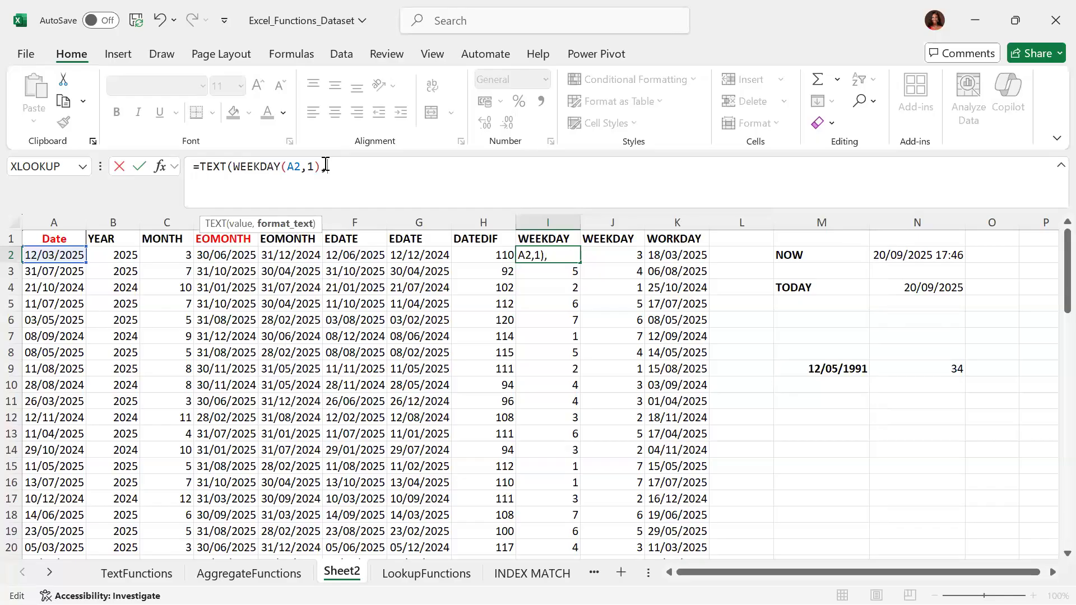
text("DDDD"))
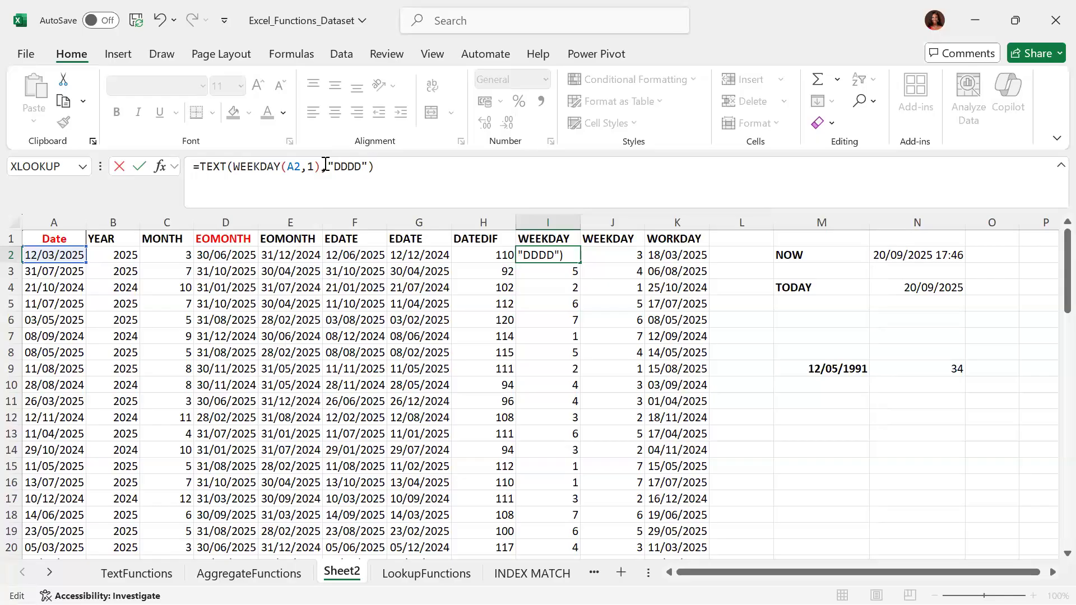
key(Return)
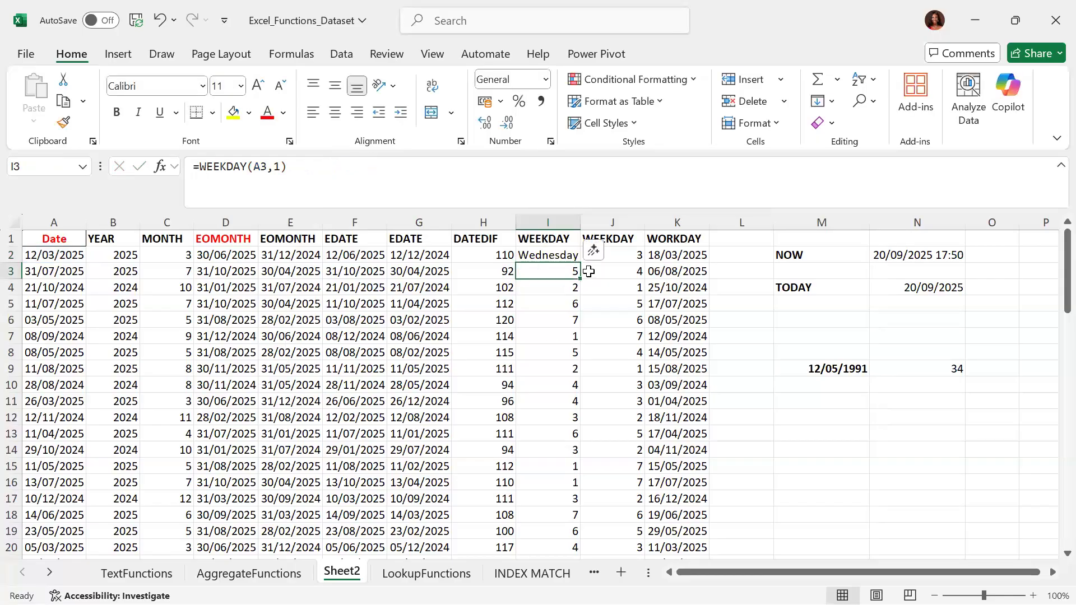
click(570, 259)
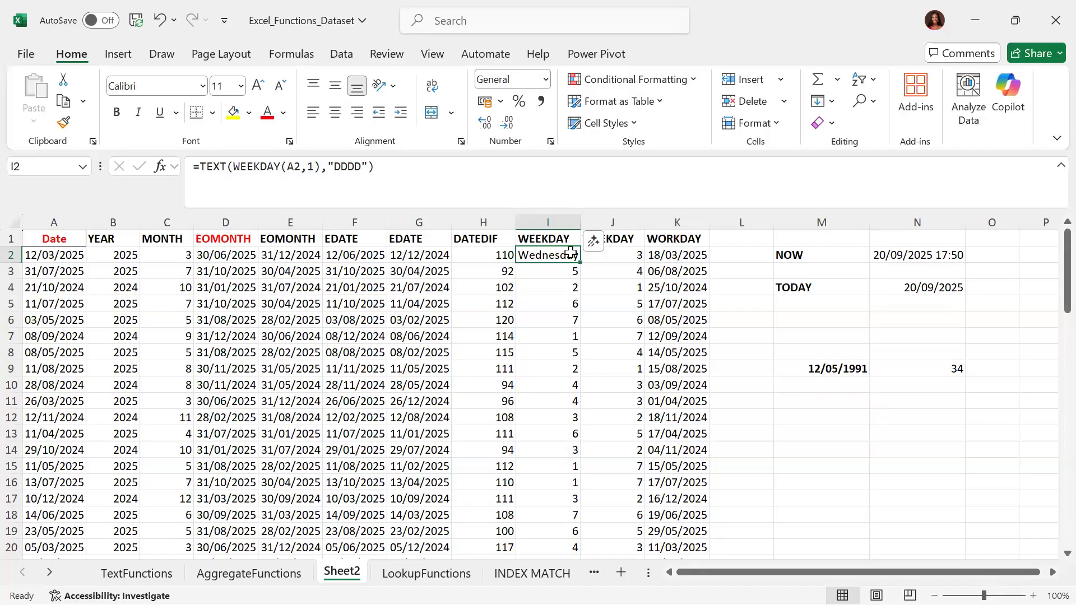
click(275, 574)
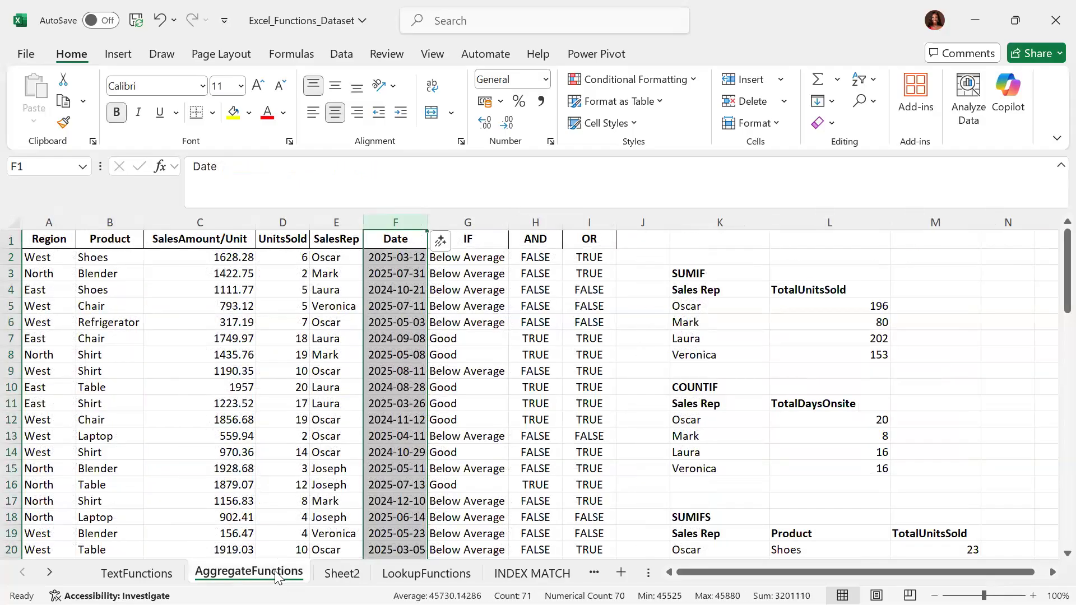
click(137, 574)
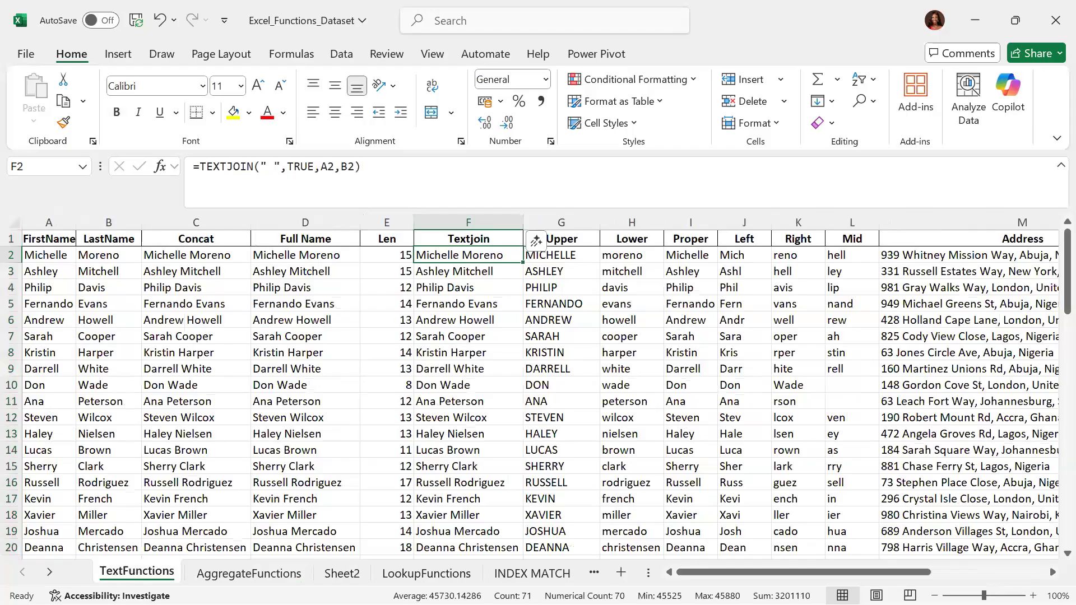
click(249, 572)
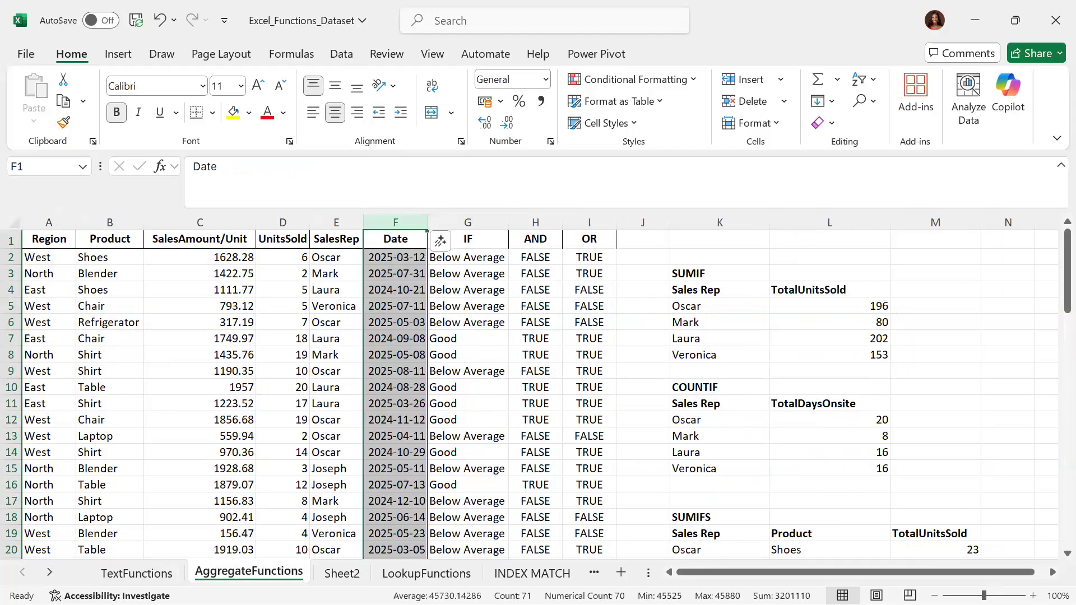
click(344, 576)
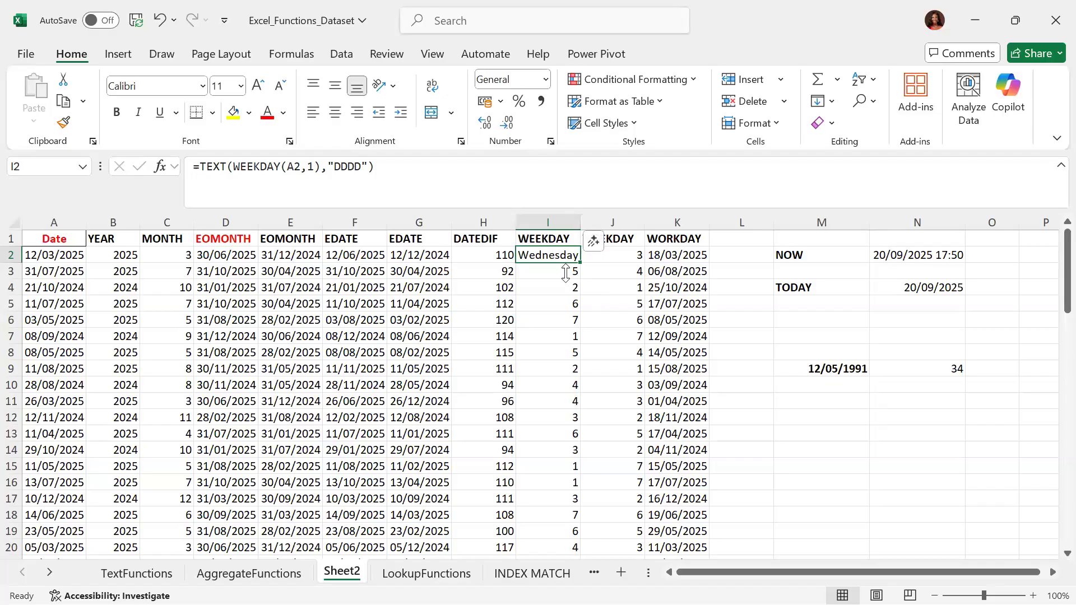
- Remove the TEXT function and its closing parenthesis from around I2's WEEKDAY formula
click(270, 166)
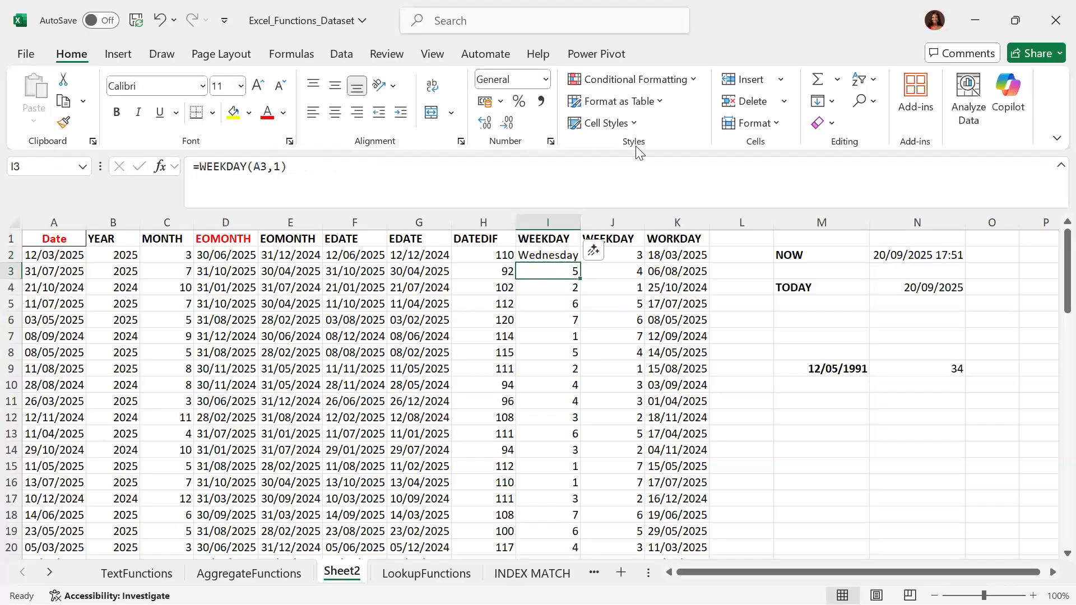
key(Up)
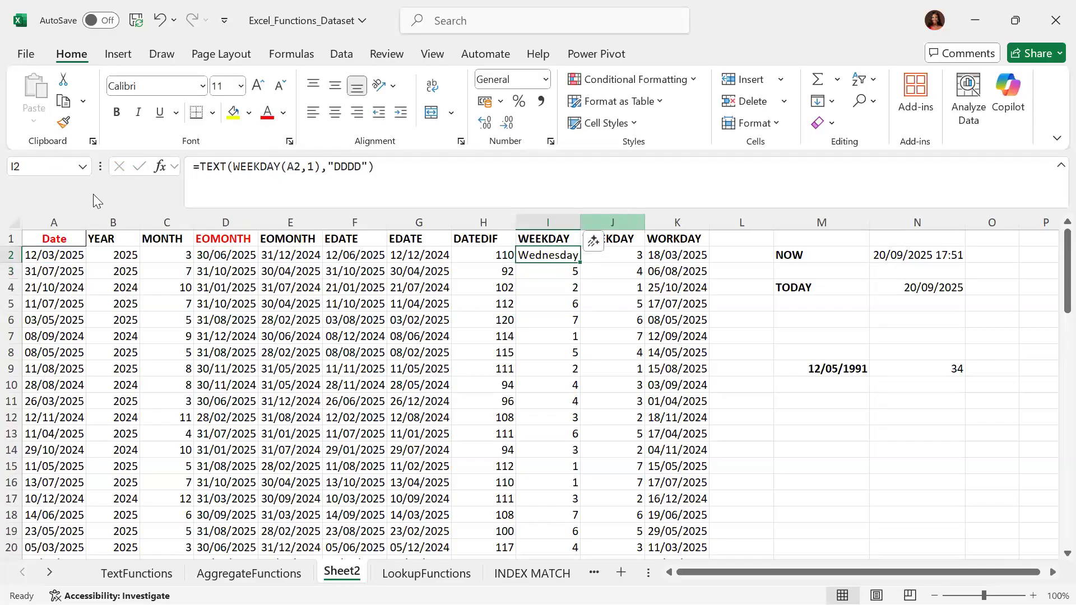
click(231, 168)
key(BackSpace)
key(BackSpace)
key(BackSpace)
key(BackSpace)
key(BackSpace)
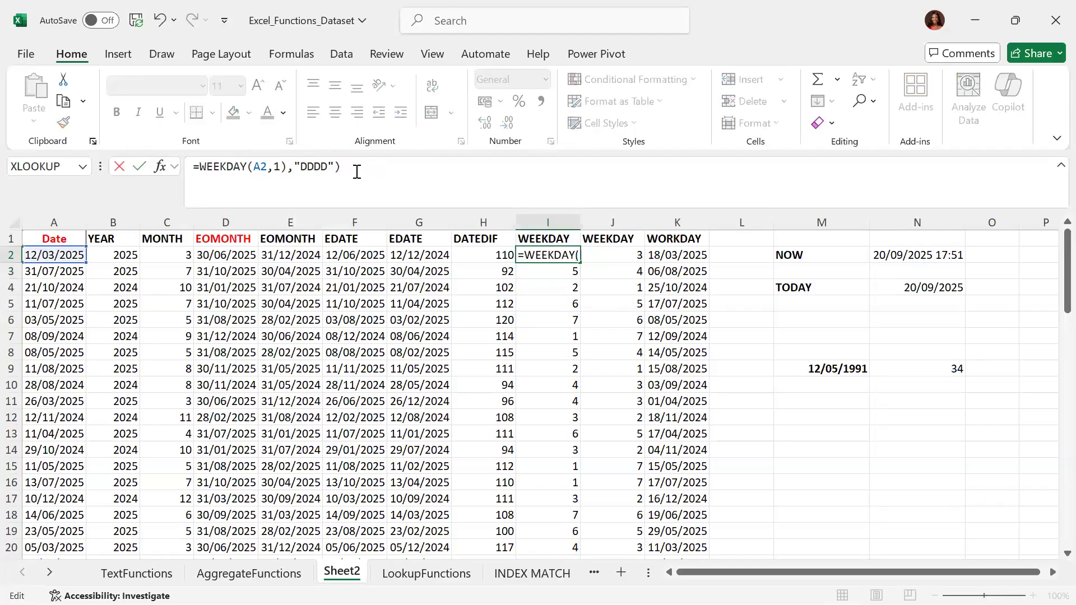
click(356, 172)
key(BackSpace)
key(Return)
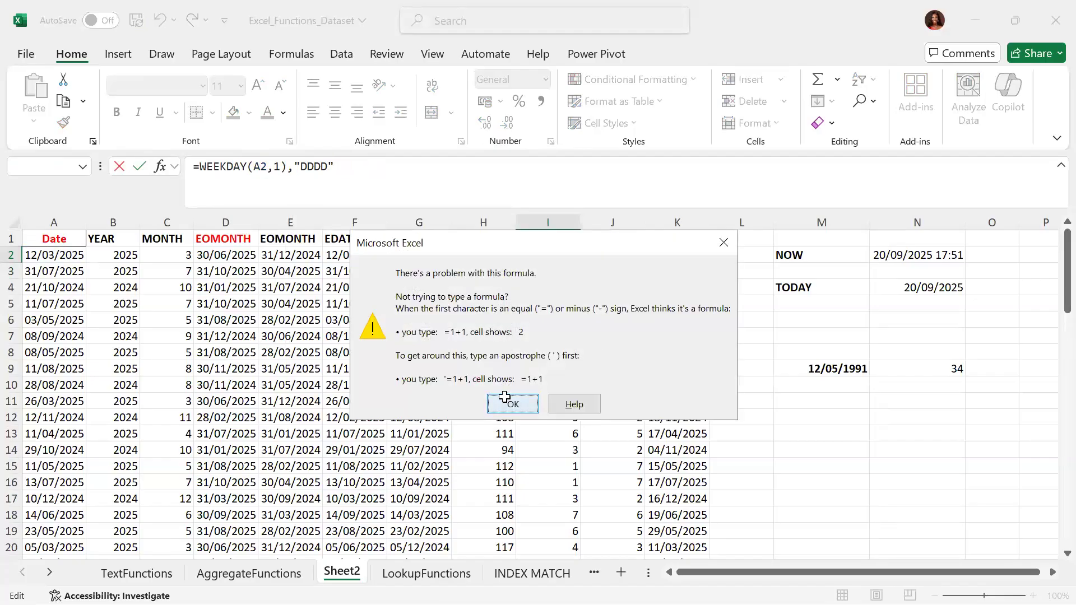
click(512, 403)
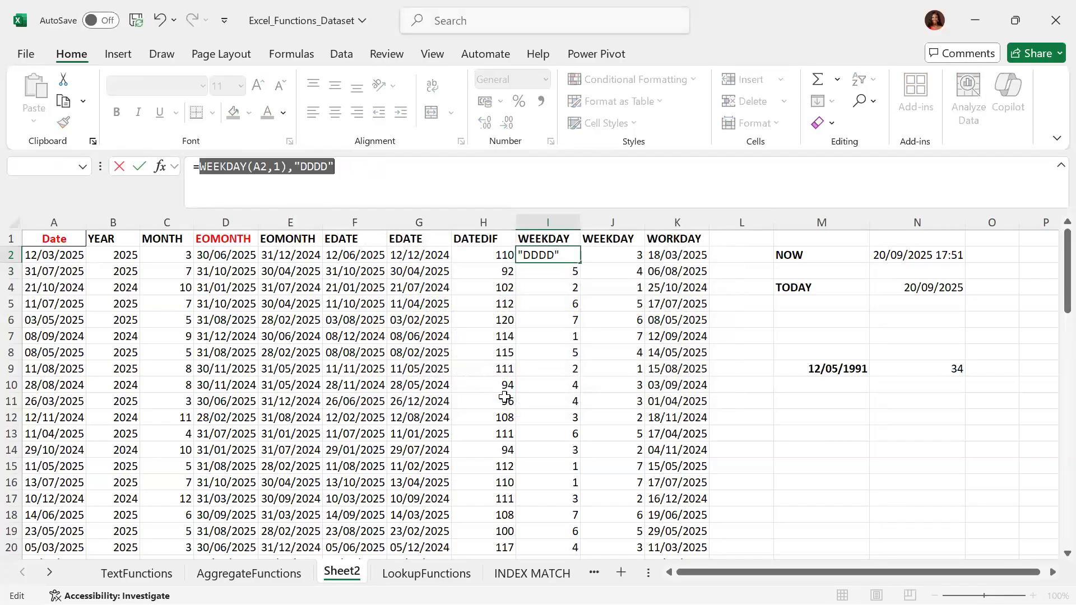
- Delete the leftover "DDDD" format argument from I2 so its formula reads =WEEKDAY(A2,1)
click(346, 171)
key(BackSpace)
key(BackSpace)
key(BackSpace)
key(BackSpace)
key(BackSpace)
key(BackSpace)
key(BackSpace)
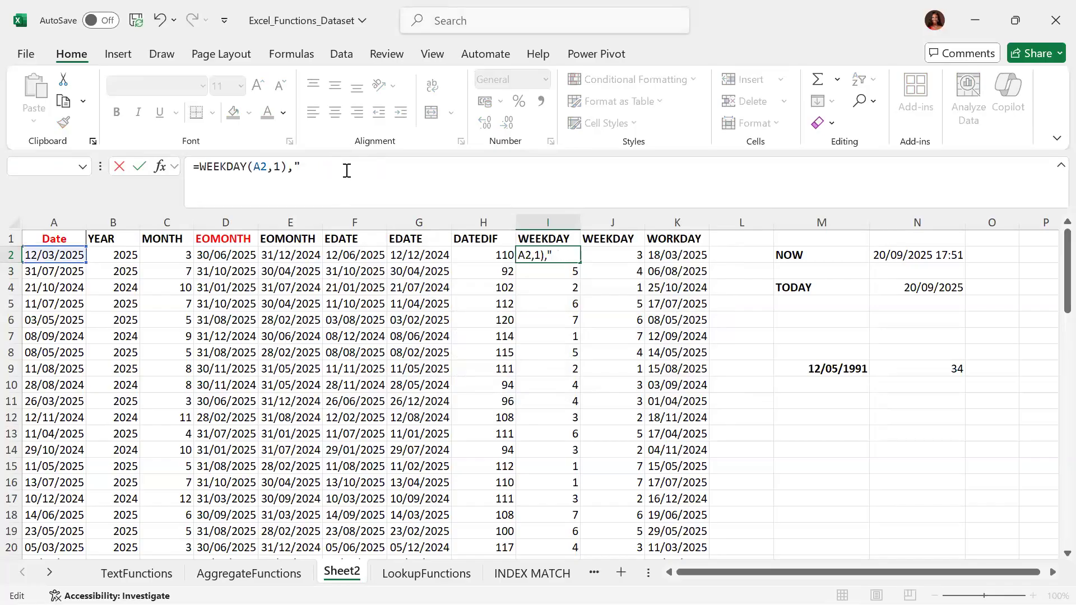
key(Return)
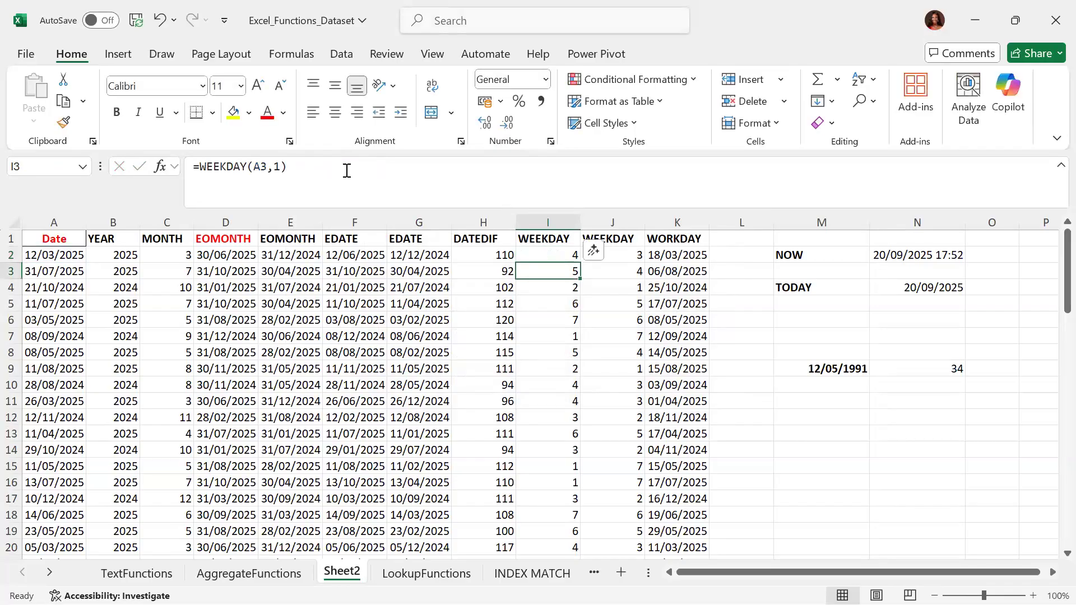
- Insert a blank column before column J, between the two WEEKDAY columns
click(608, 218)
right_click(609, 222)
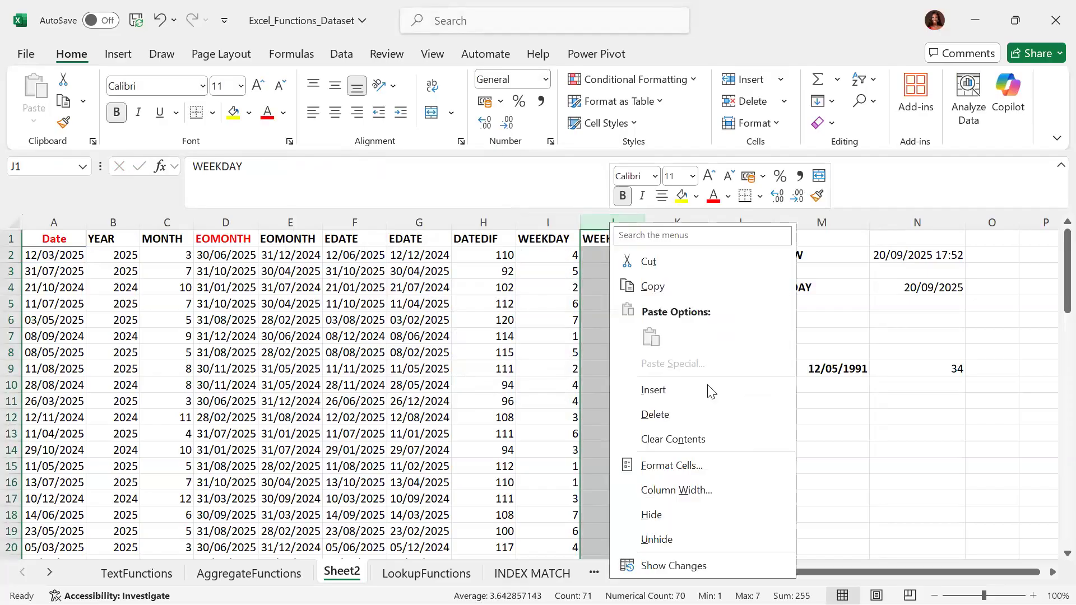
click(667, 390)
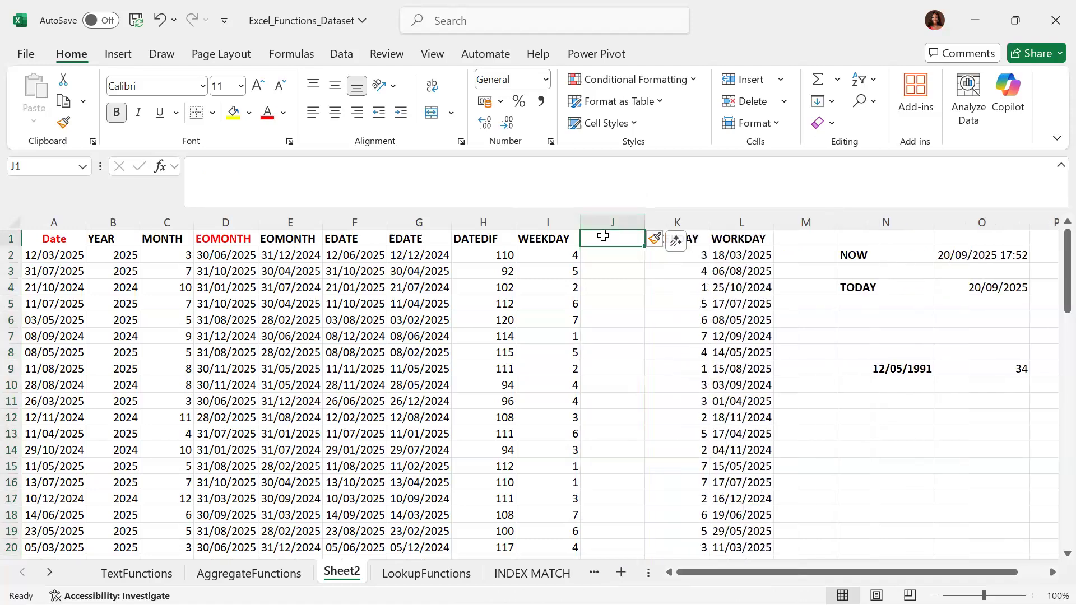
- Enter the header DAY OF THE WEEK in J1 and autofit the column width to it
text(DAY OF )
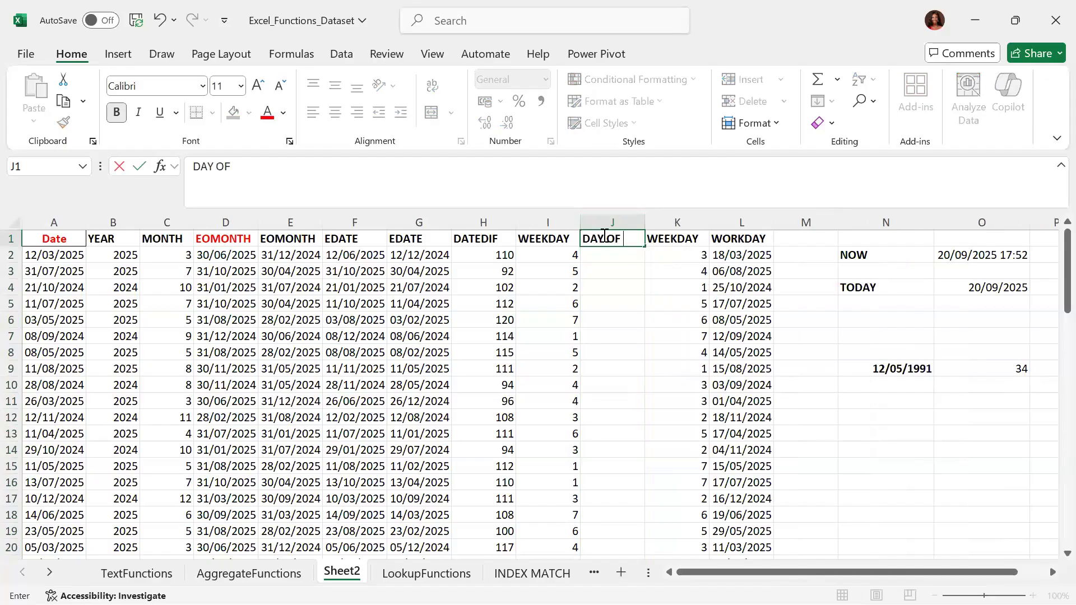
text(THE WEEK)
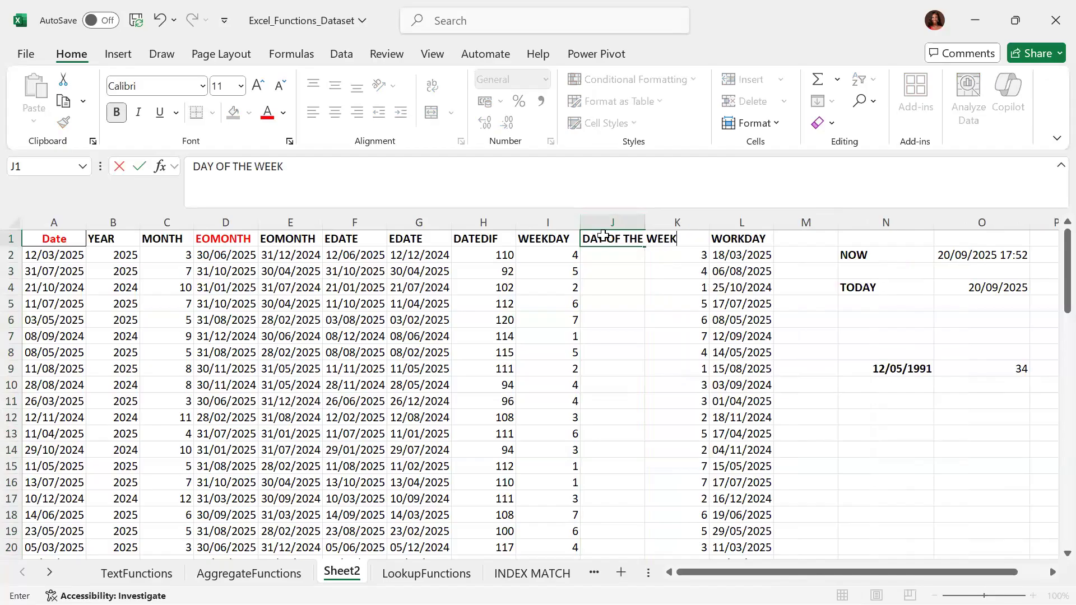
key(Return)
drag(646, 224, 646, 225)
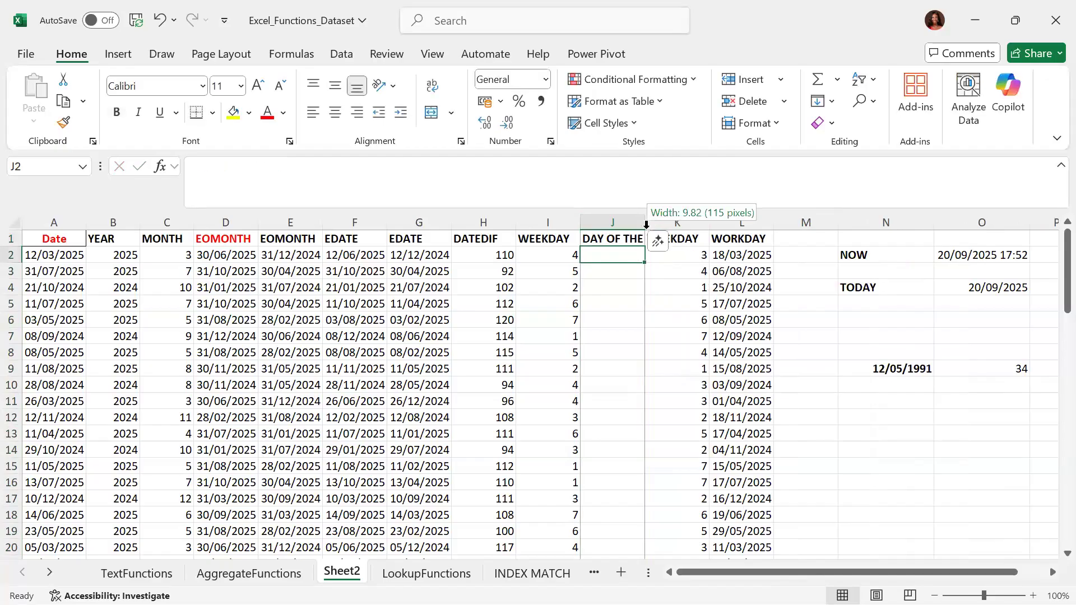
double_click(646, 225)
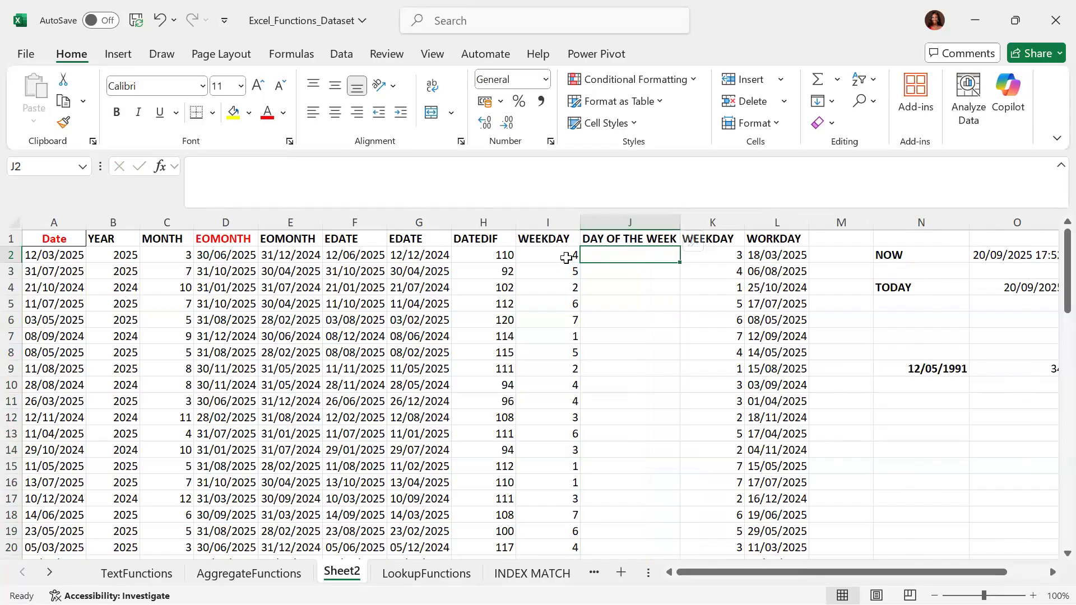
- Enter =TEXT(I2,"DDDD") in J2 to convert the weekday number in I2 to a day name
click(566, 258)
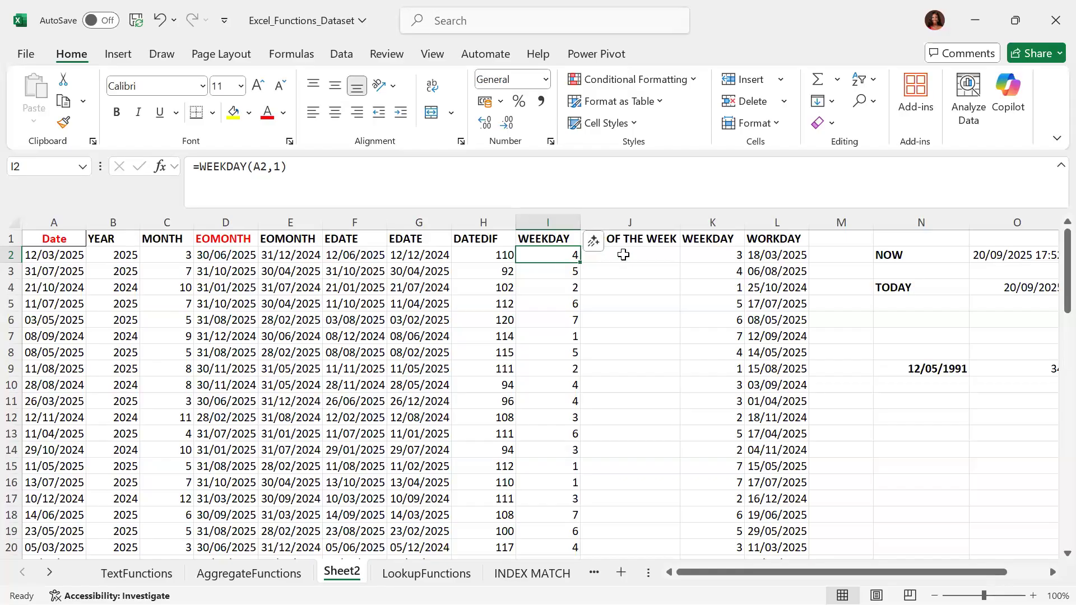
click(619, 255)
click(563, 257)
click(649, 255)
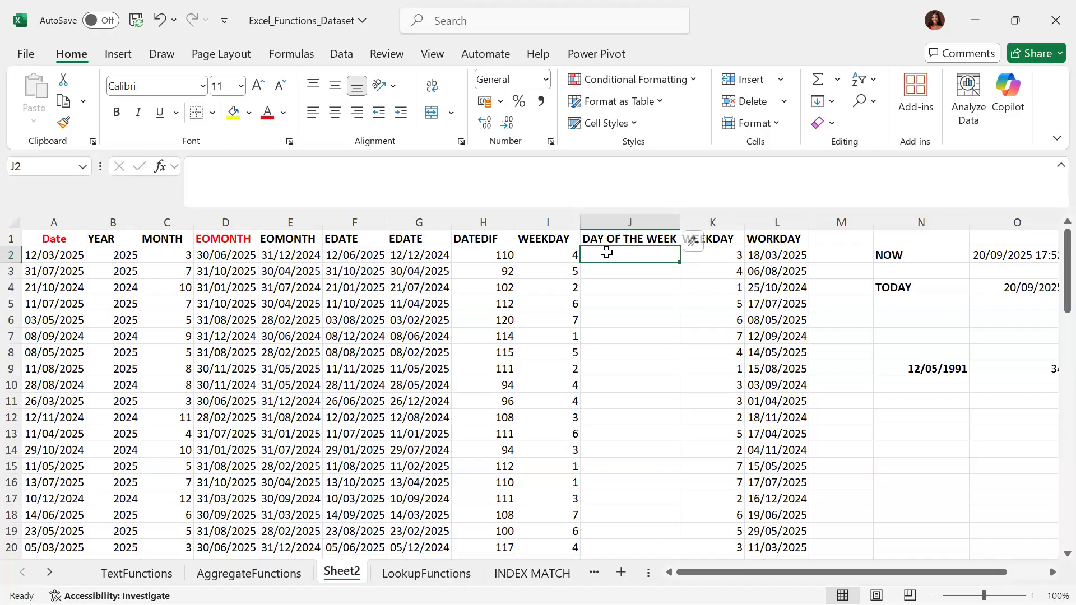
text(=T)
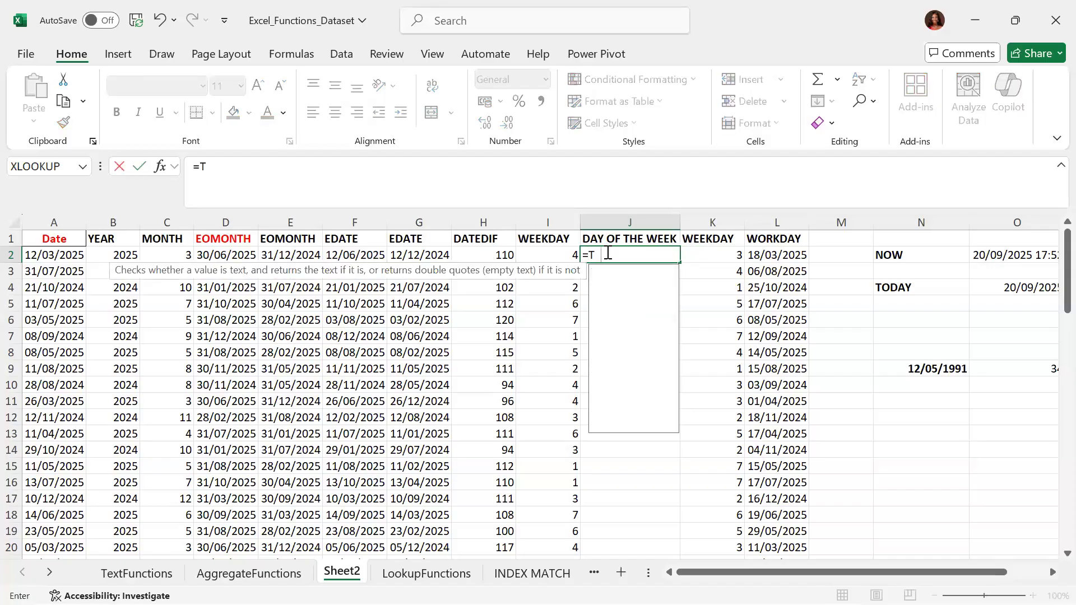
text(EXT)
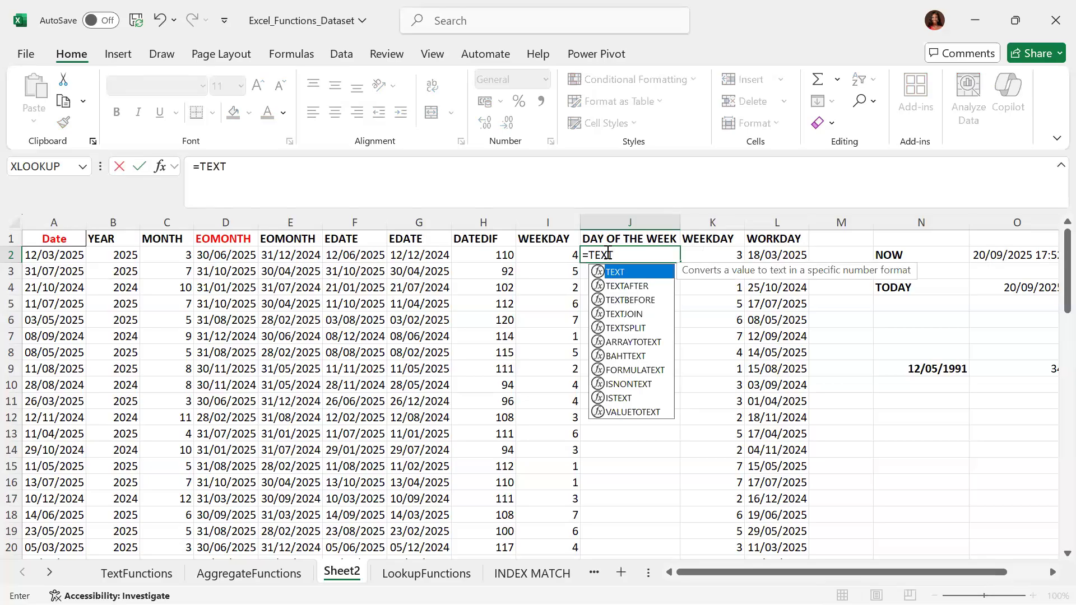
text(()
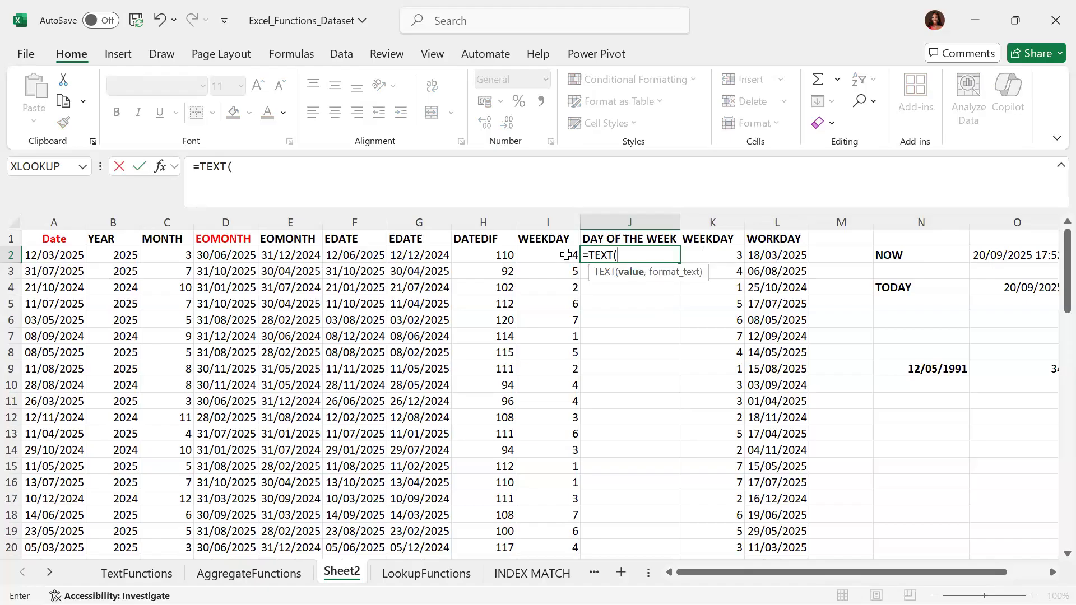
click(566, 255)
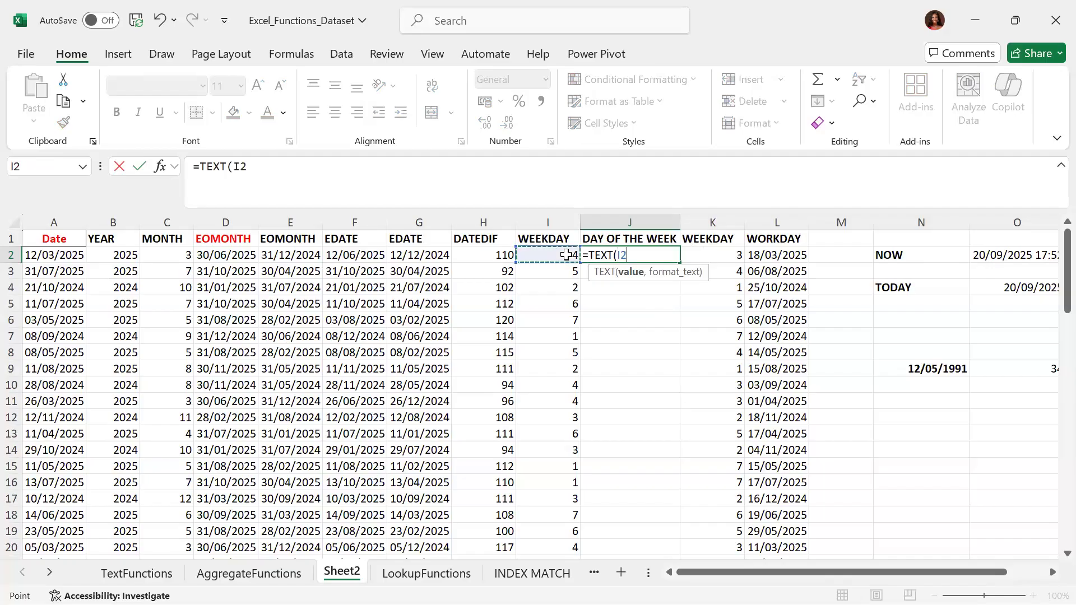
text(,)
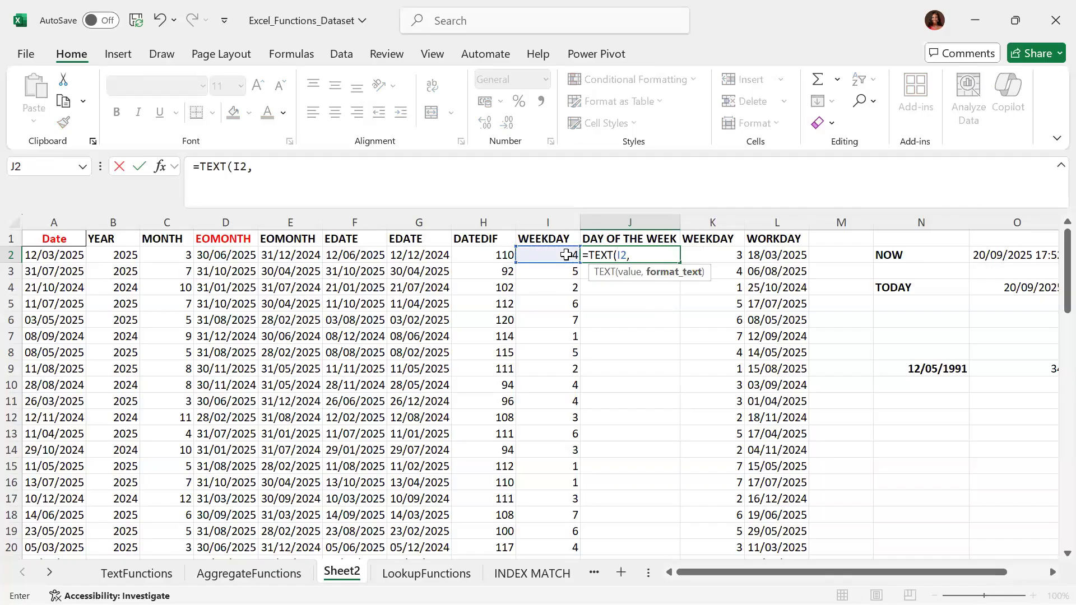
text("DDDD"))
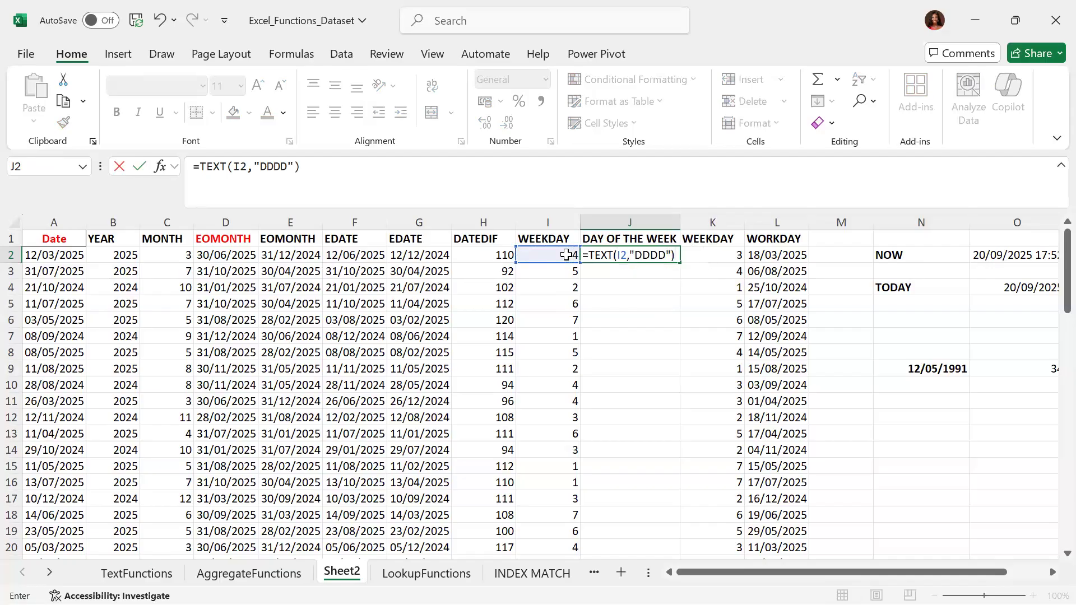
key(Return)
key(Up)
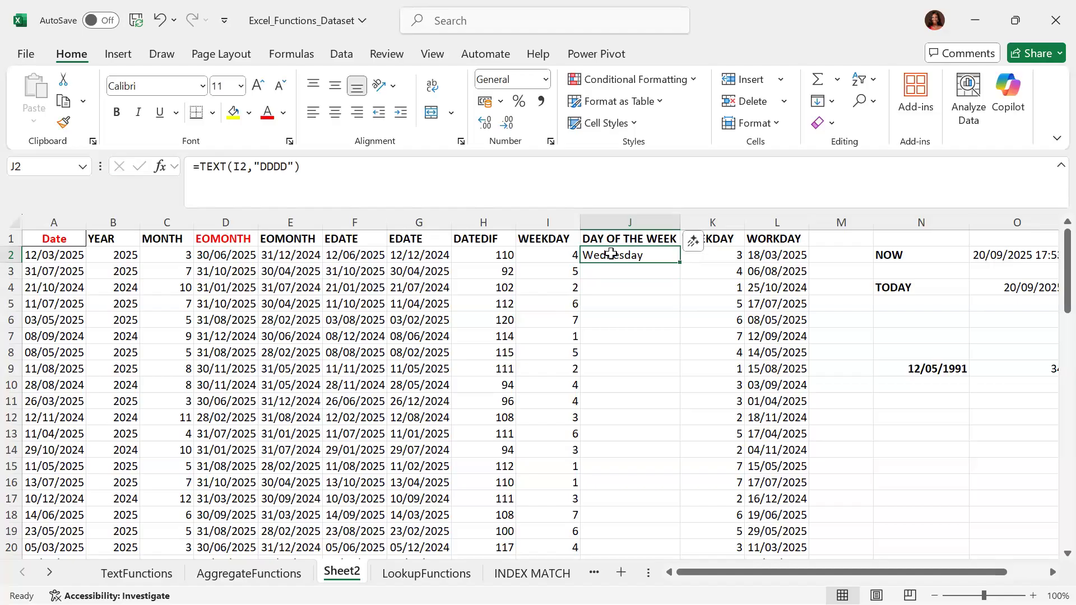
click(556, 254)
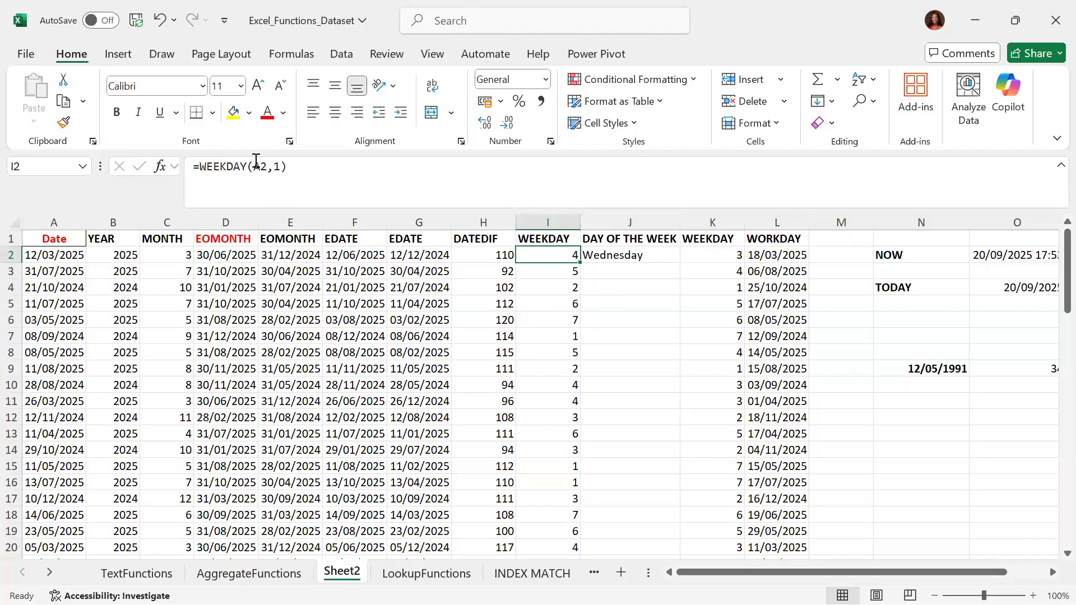
click(282, 169)
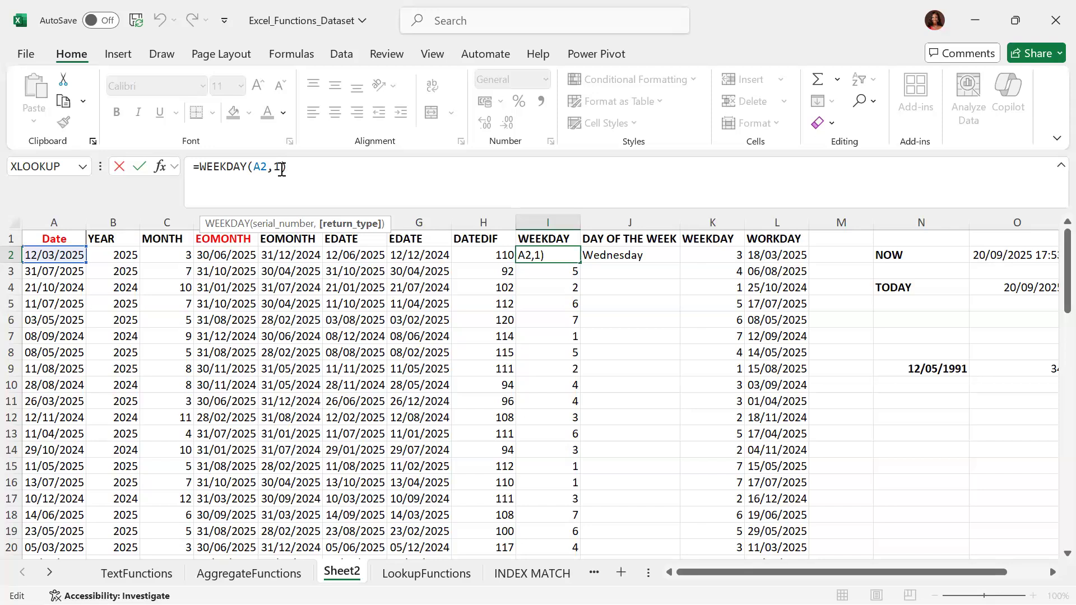
key(Return)
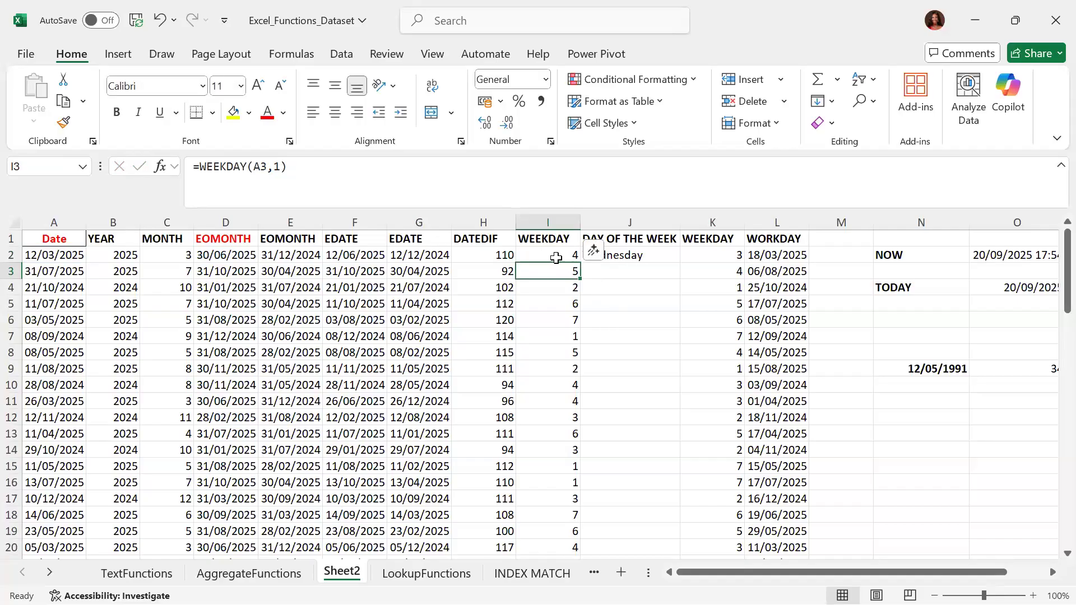
click(556, 256)
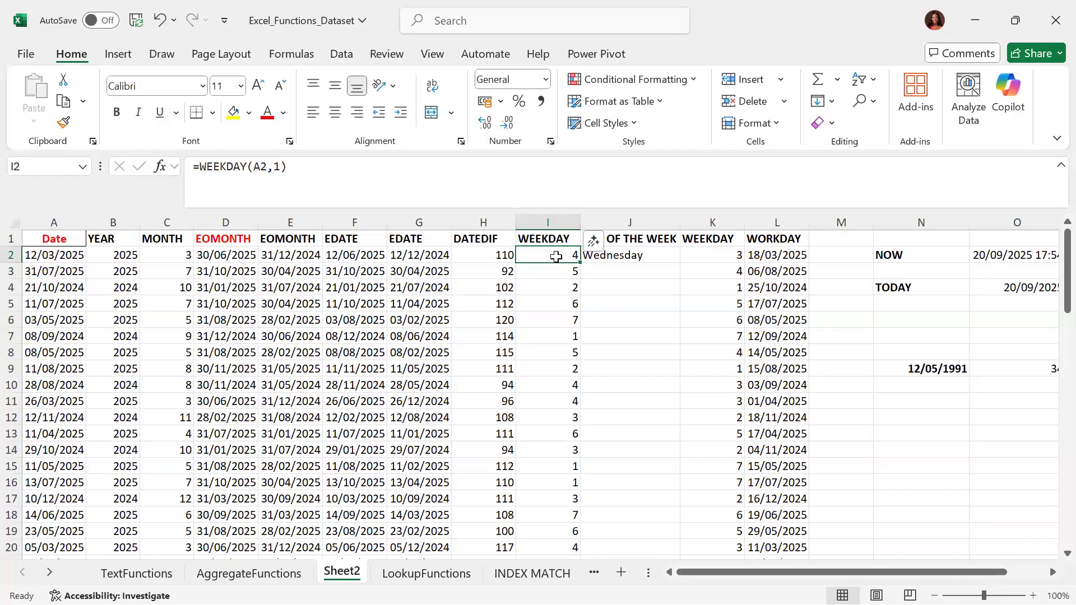
- Fill J2's TEXT formula down the DAY OF THE WEEK column
click(652, 258)
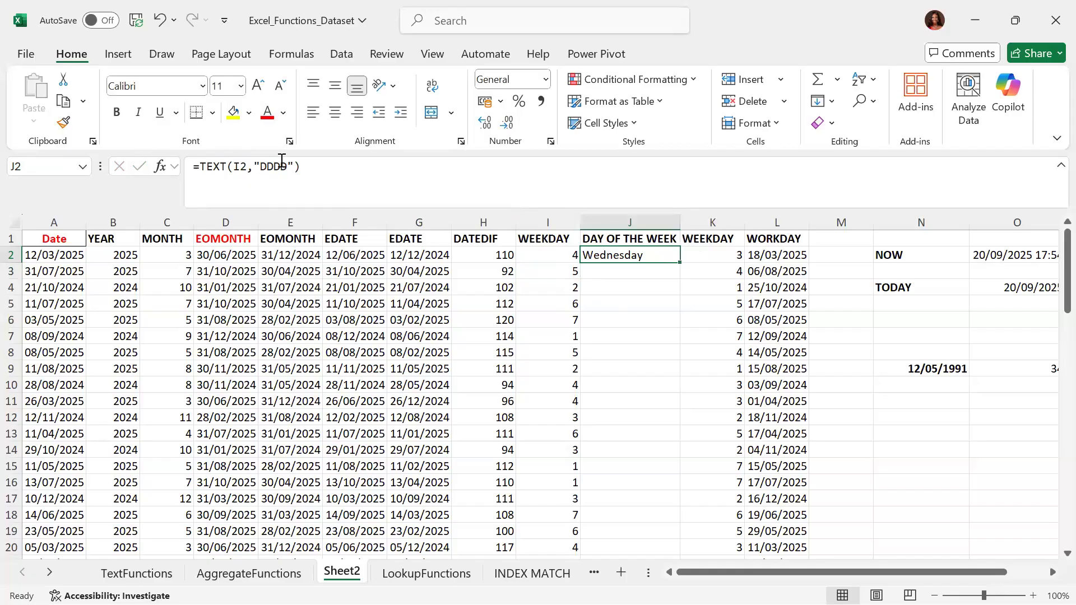
key(Down)
key(Up)
double_click(679, 263)
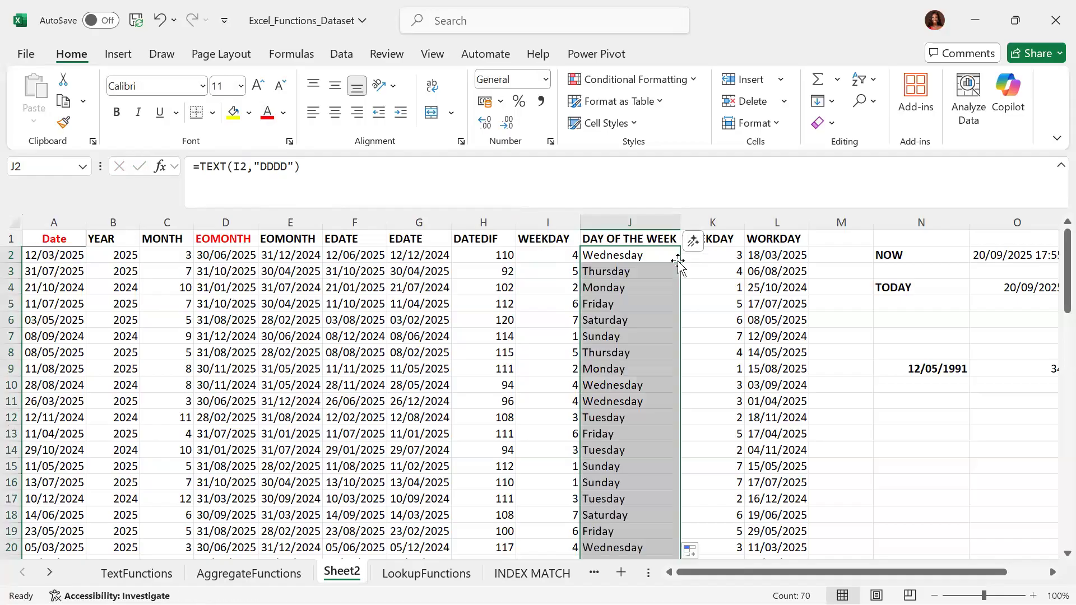
click(610, 270)
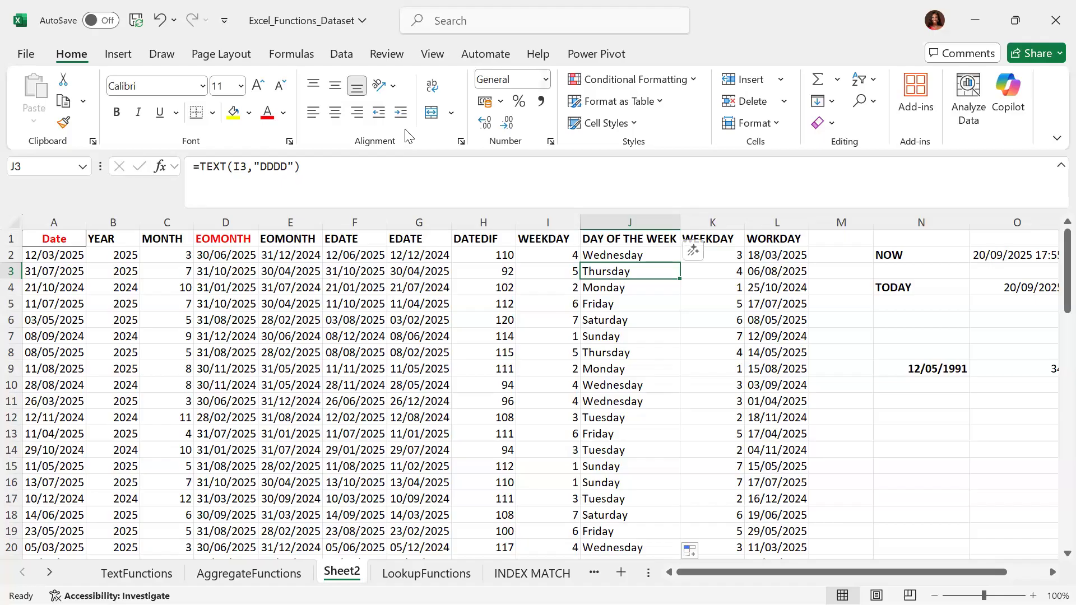
key(alt+Tab)
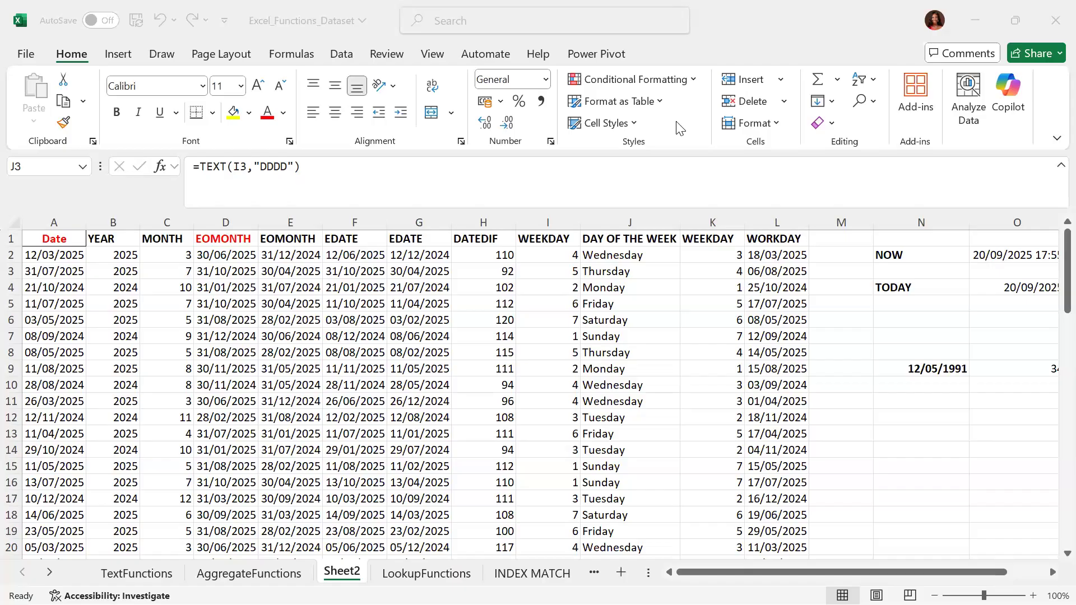
drag(1051, 577, 1051, 577)
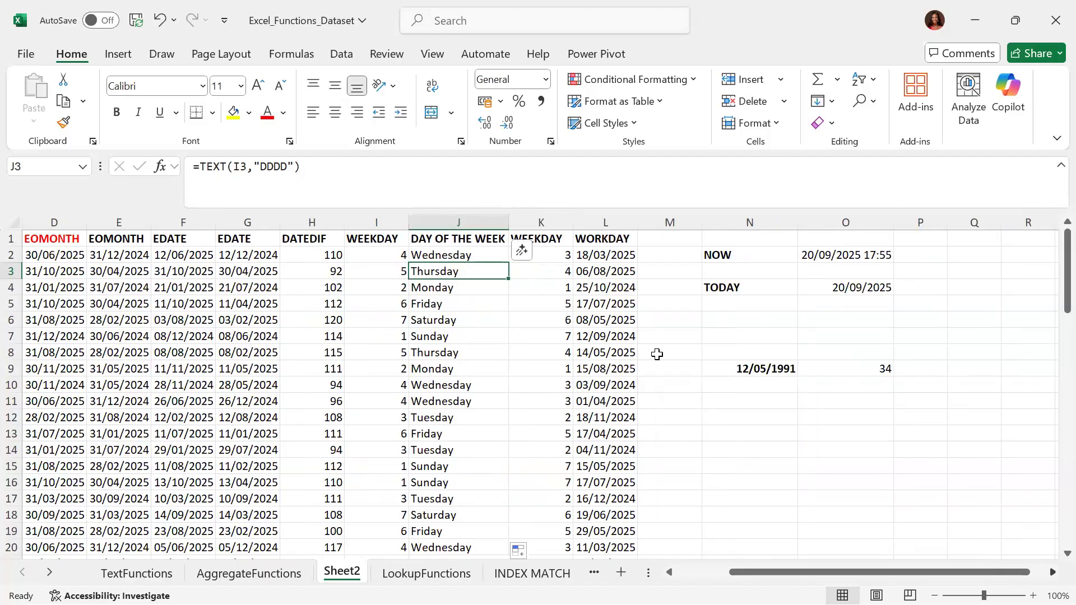
scroll(711, 563, left, 1)
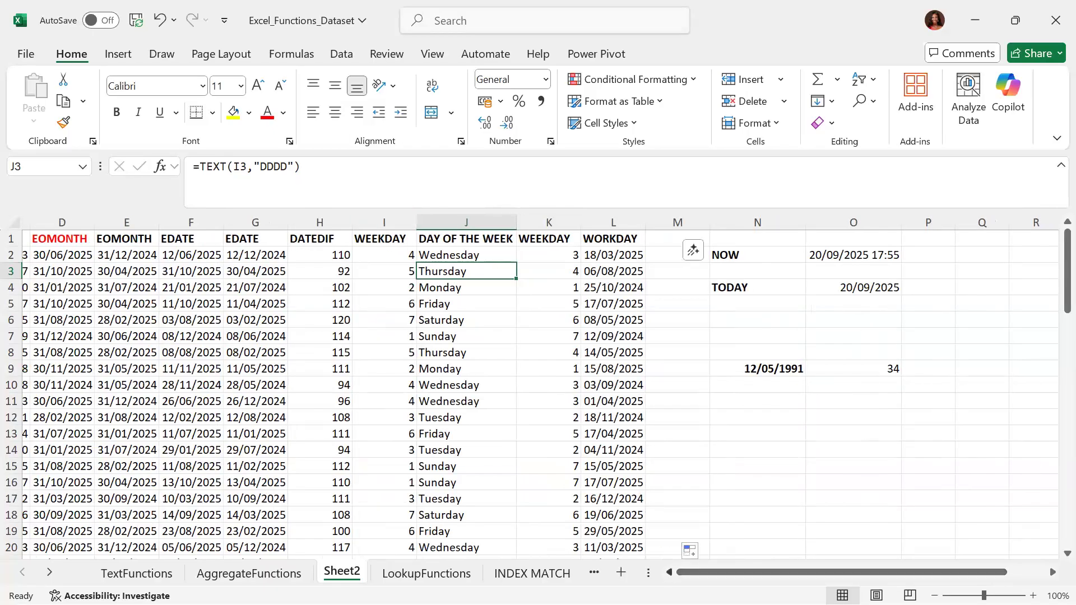
click(669, 572)
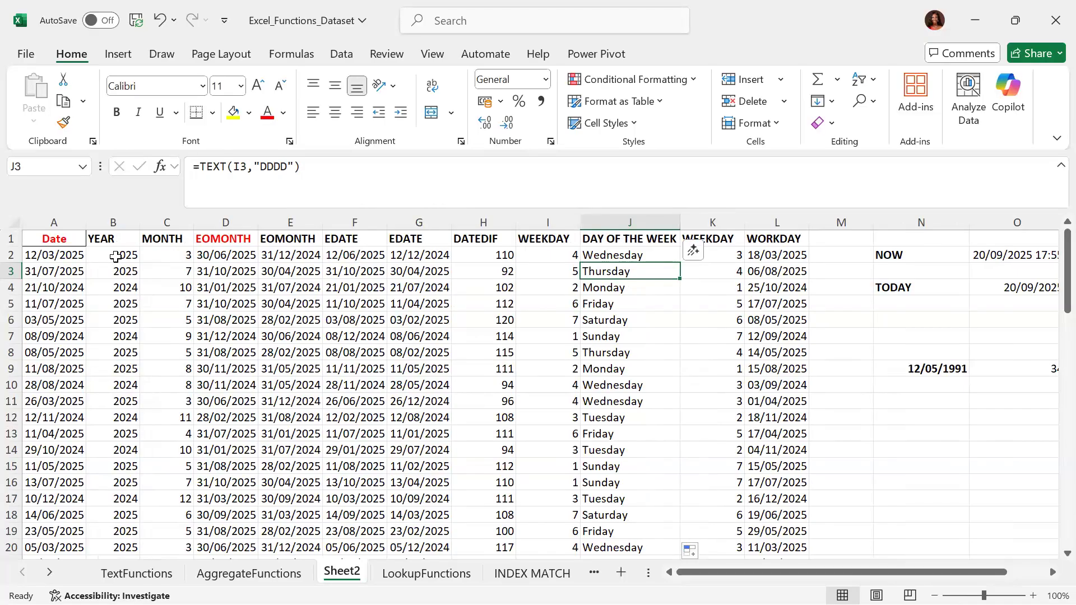
- Freeze panes at B1 so the Date column stays in view during horizontal scrolling
click(119, 239)
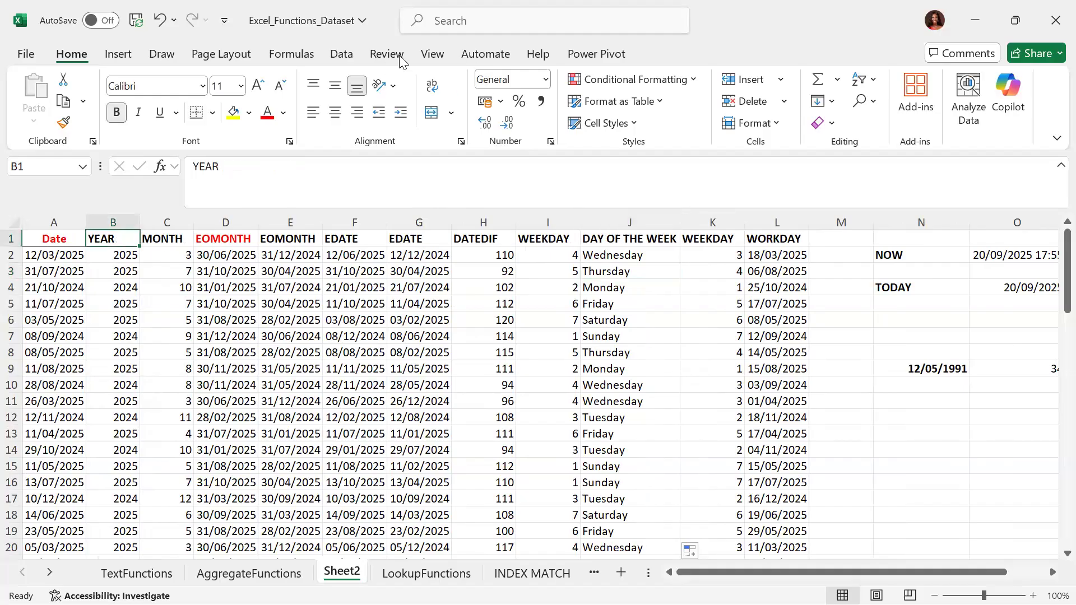
click(437, 57)
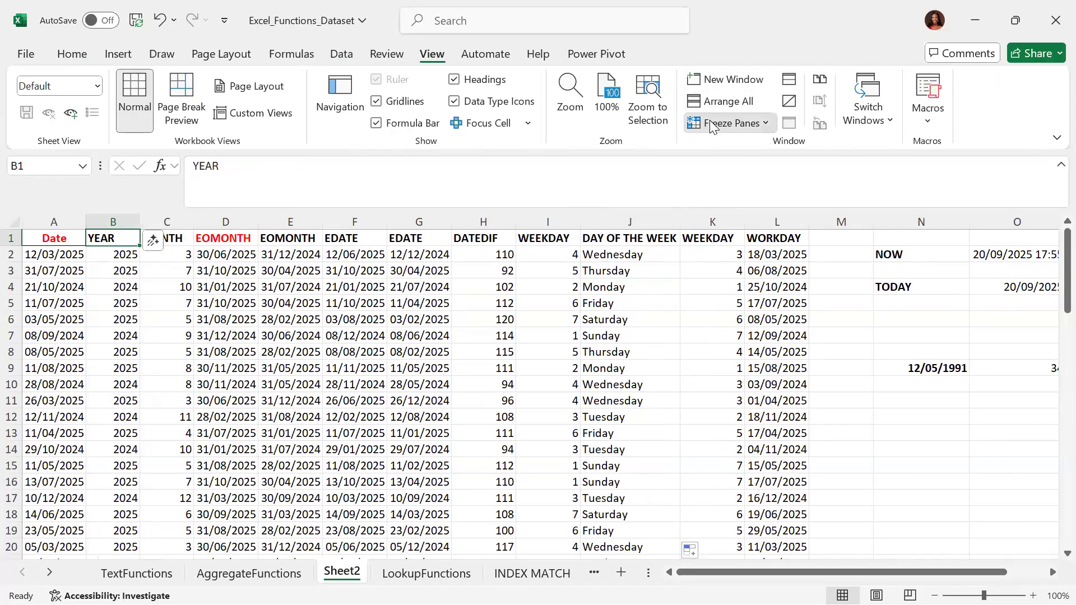
click(728, 123)
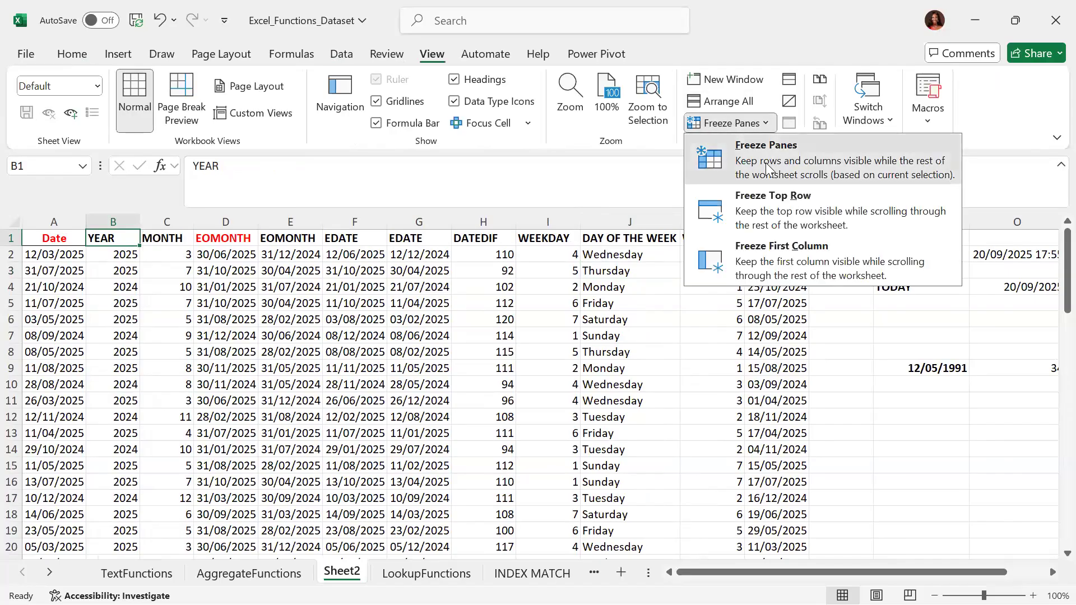
click(768, 166)
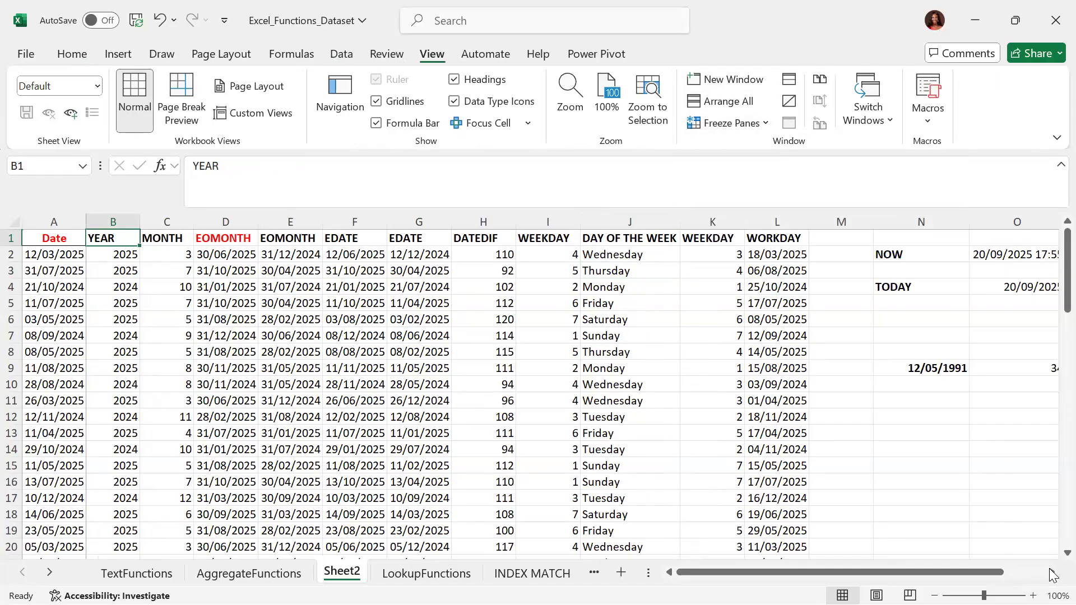
- Enter the header NETWORKDAYS in M1 and autofit the column width to it
click(1051, 571)
click(1051, 572)
click(1051, 571)
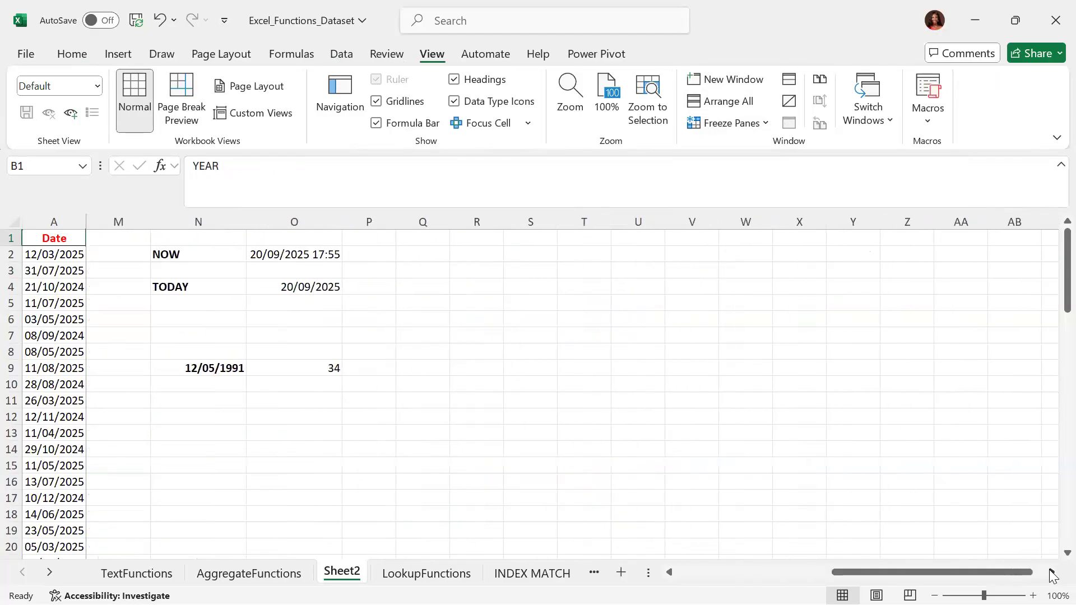
click(135, 242)
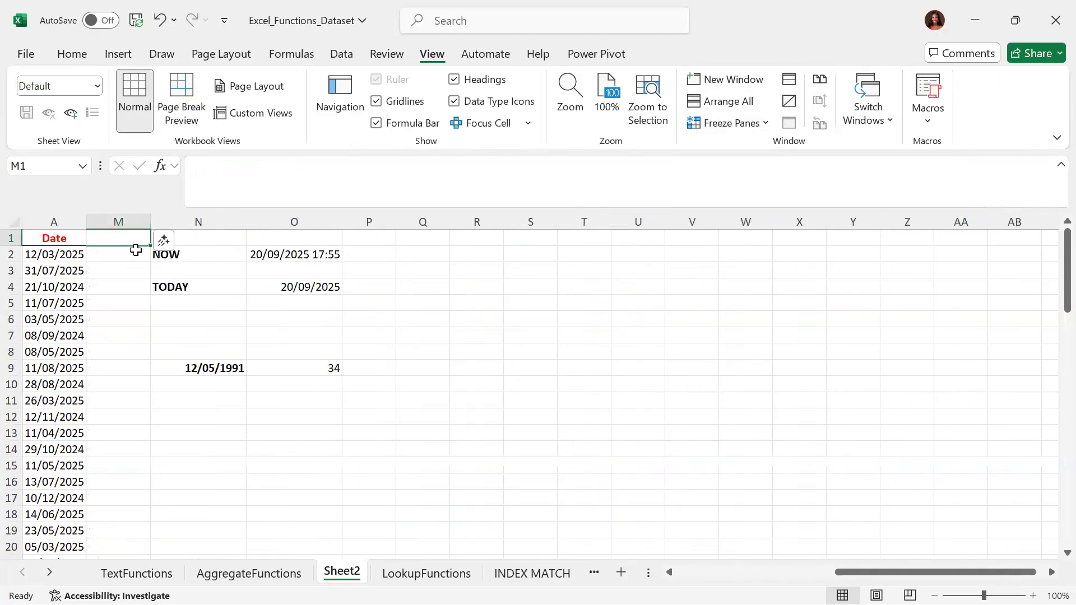
text(NE)
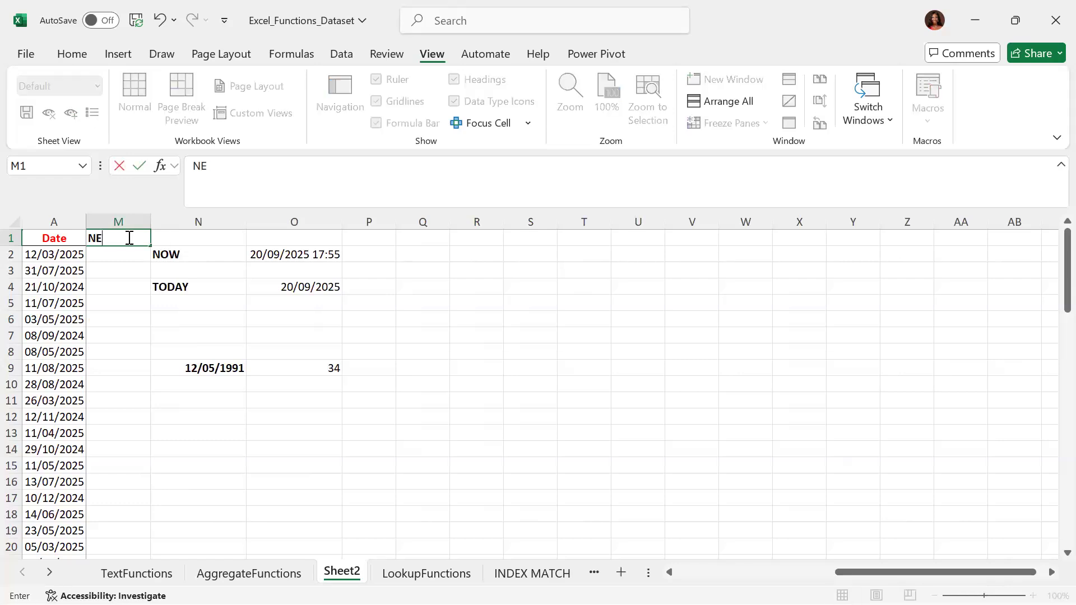
text(TWORKDAYS)
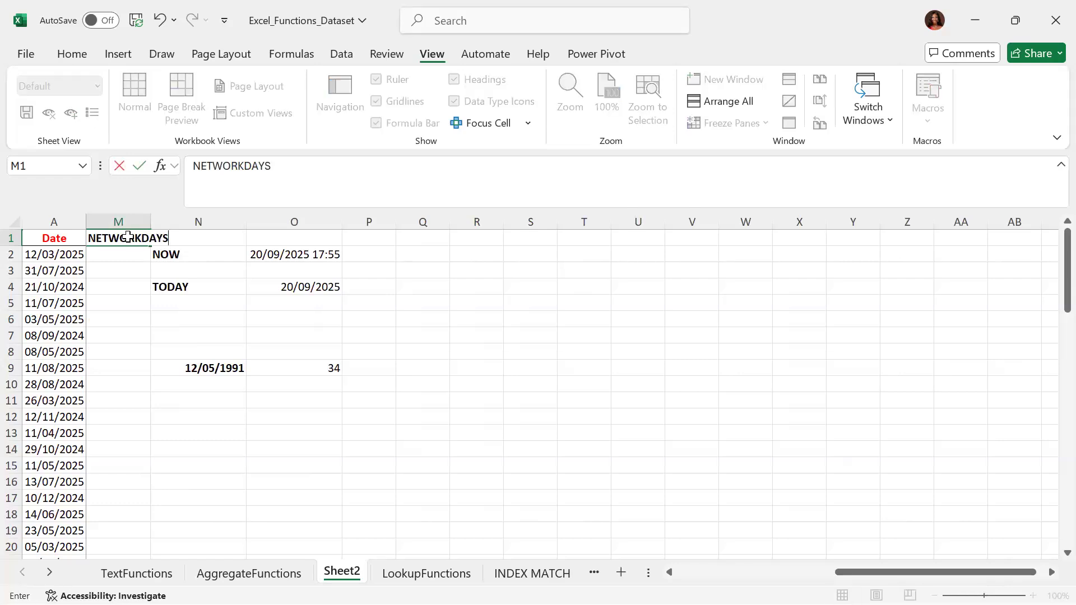
key(Return)
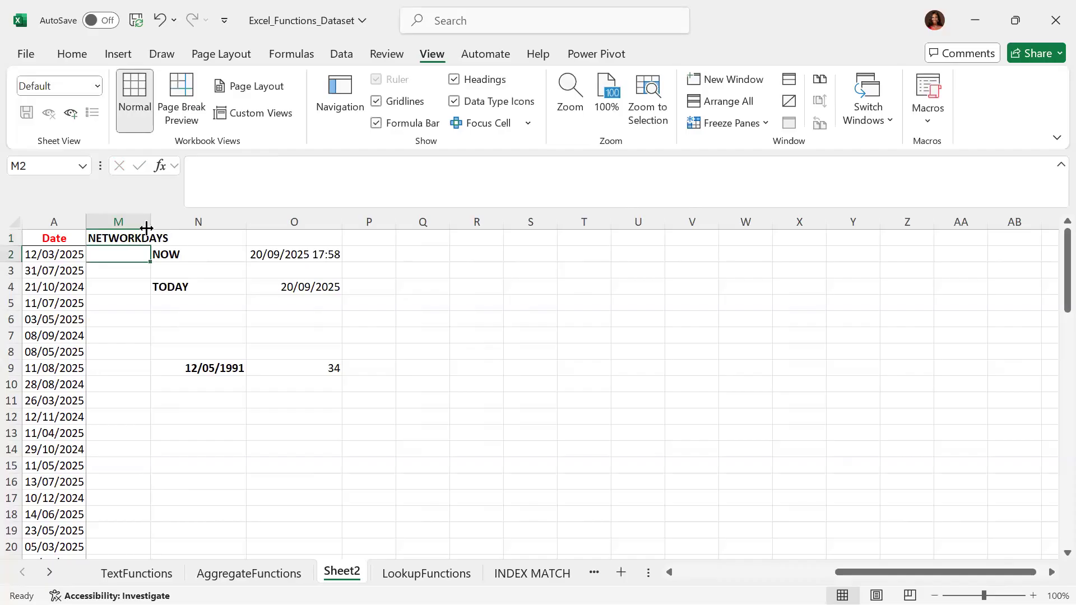
double_click(151, 221)
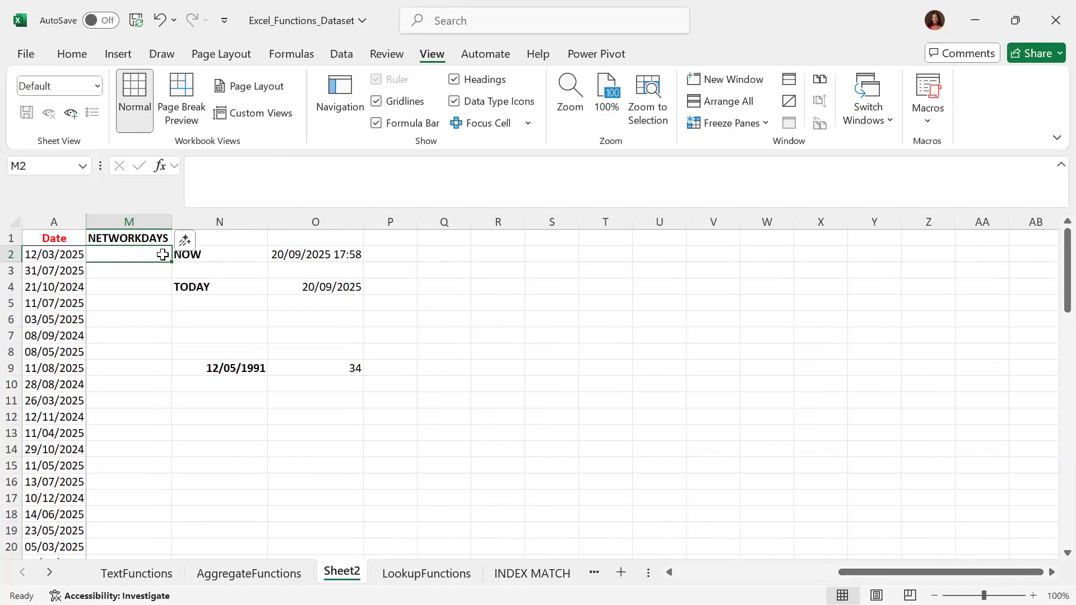
- Enter =NETWORKDAYS(A2,O4) in M2 to count the working days from the first date to today
text(=)
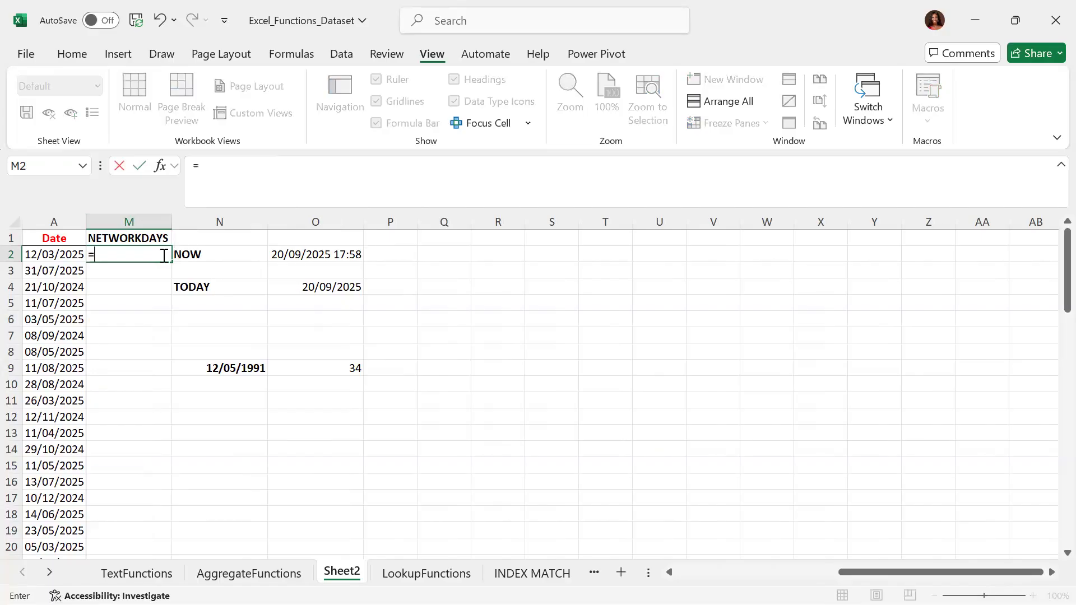
text(NETWORK)
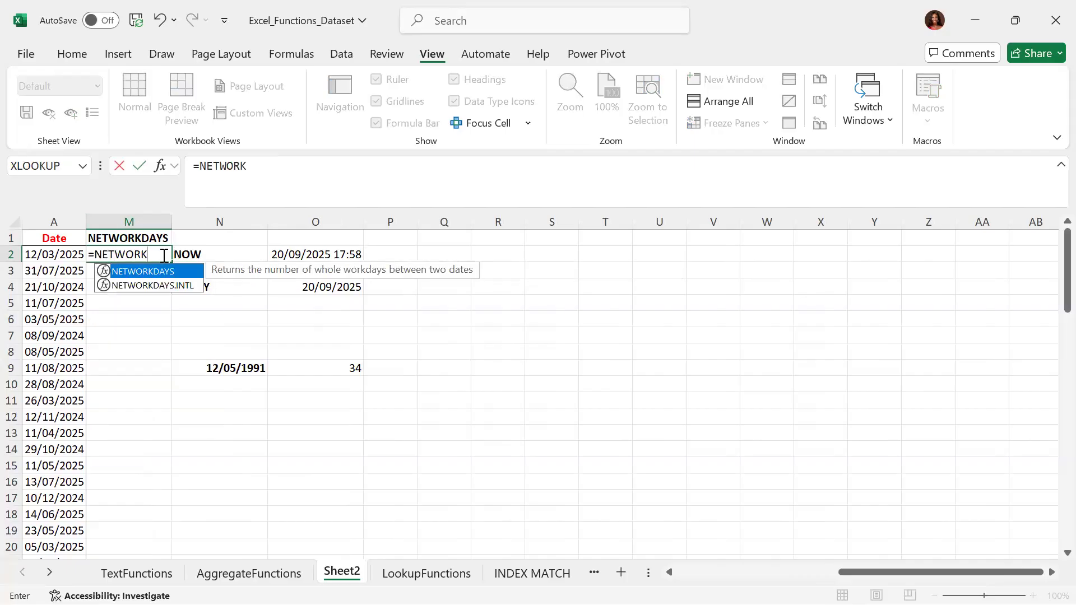
key(Tab)
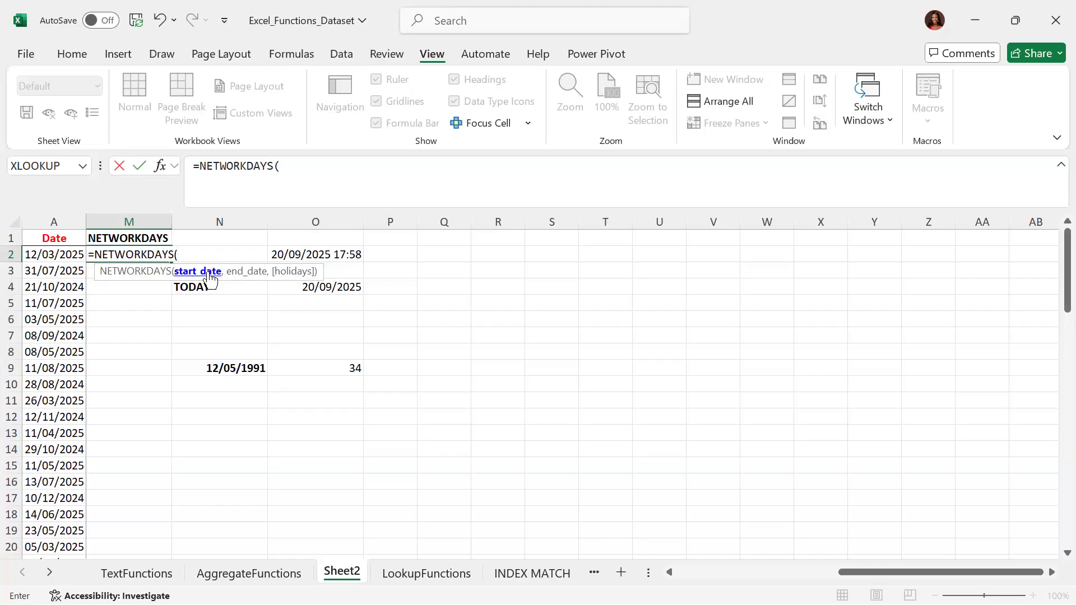
click(69, 255)
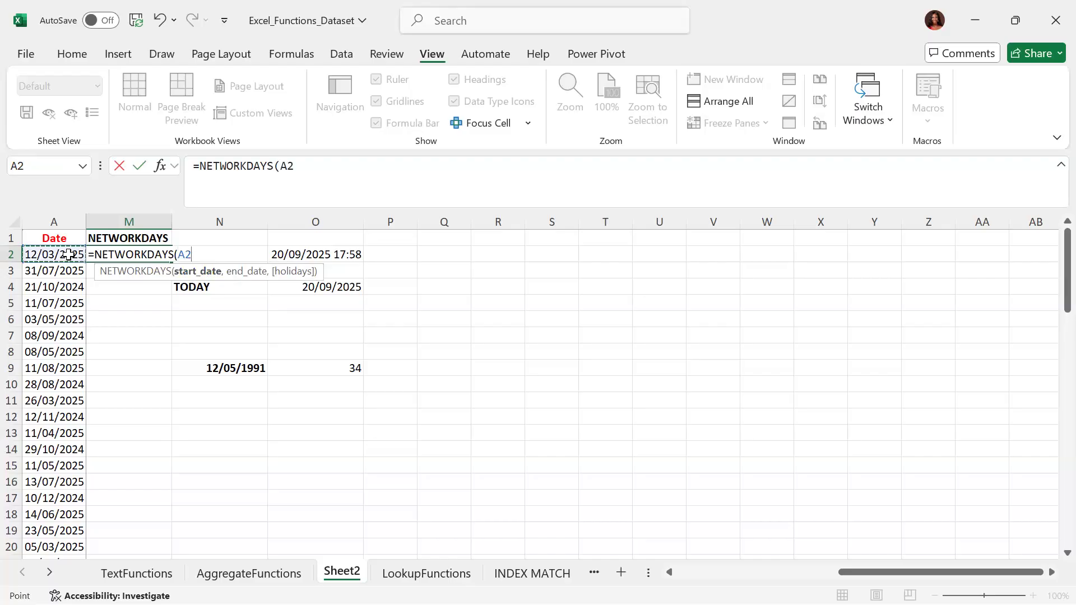
text(,)
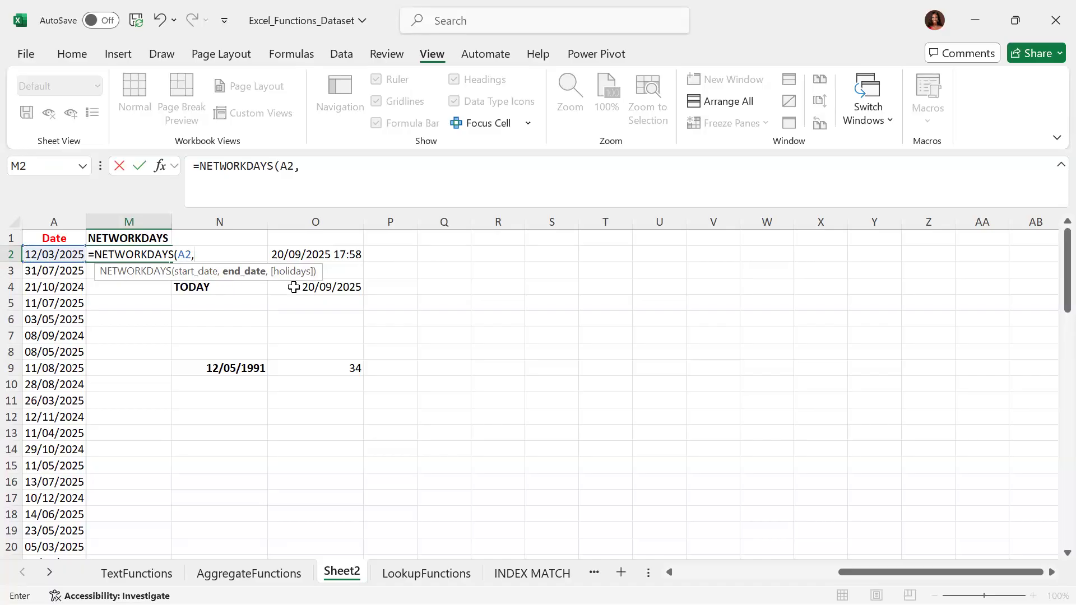
click(328, 288)
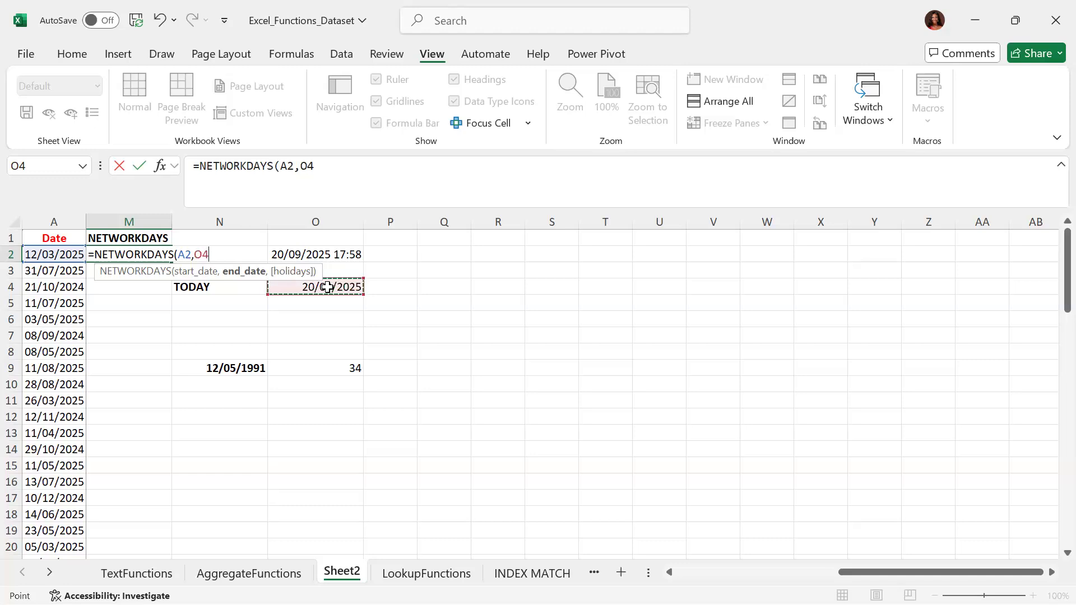
text())
key(Return)
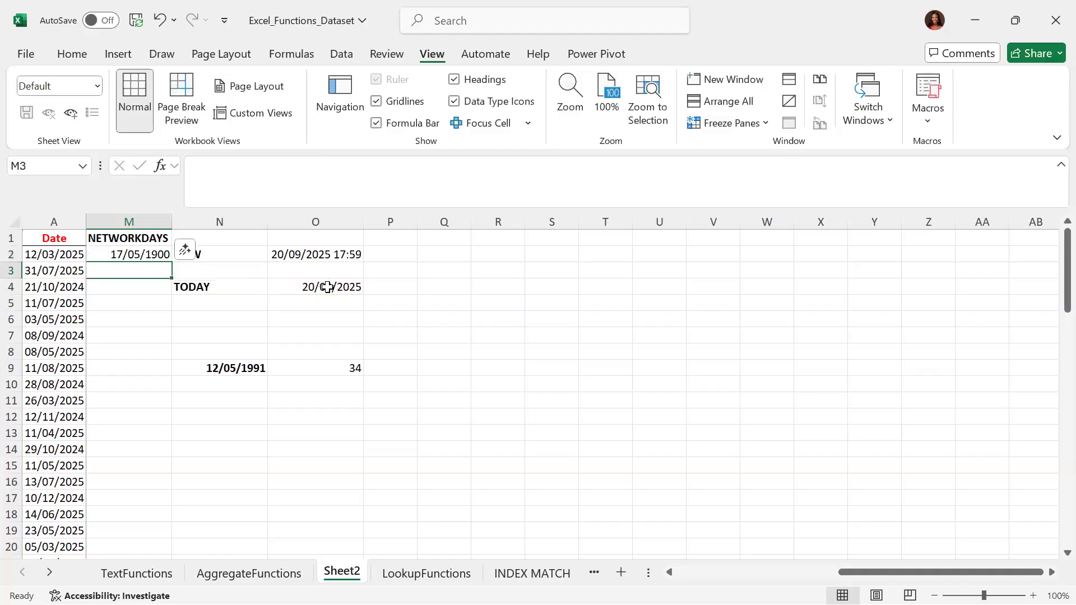
- Set the number format of the NETWORKDAYS result in M2 to General
key(Up)
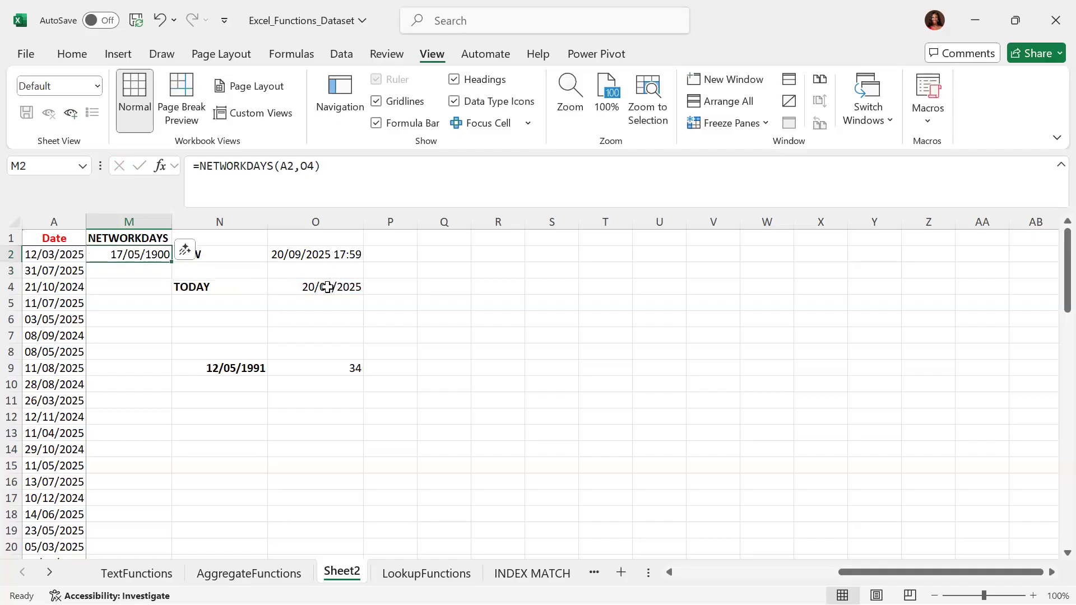
click(72, 56)
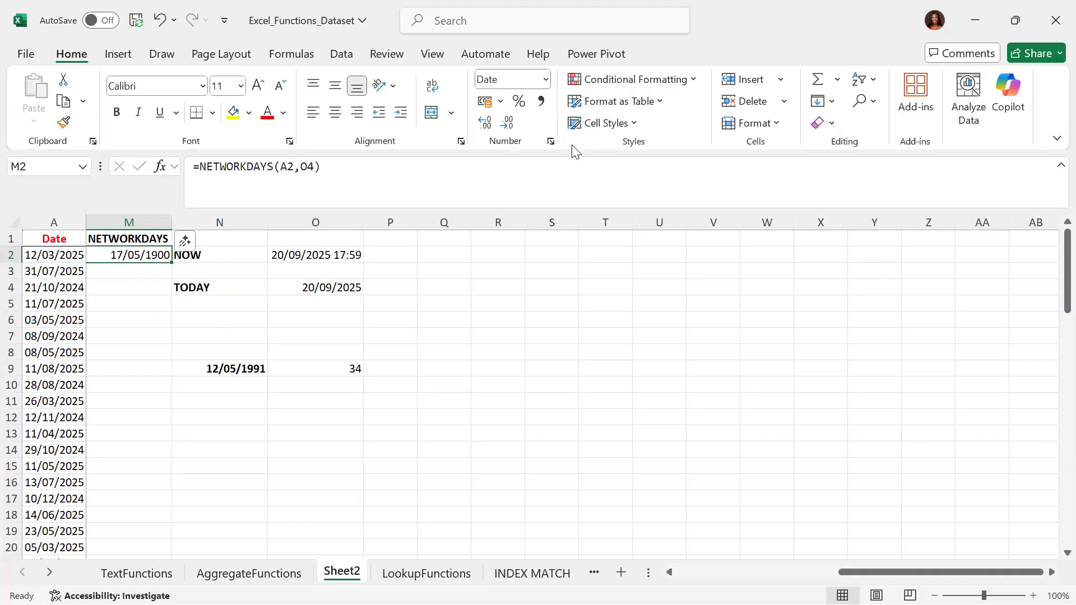
click(545, 79)
click(547, 120)
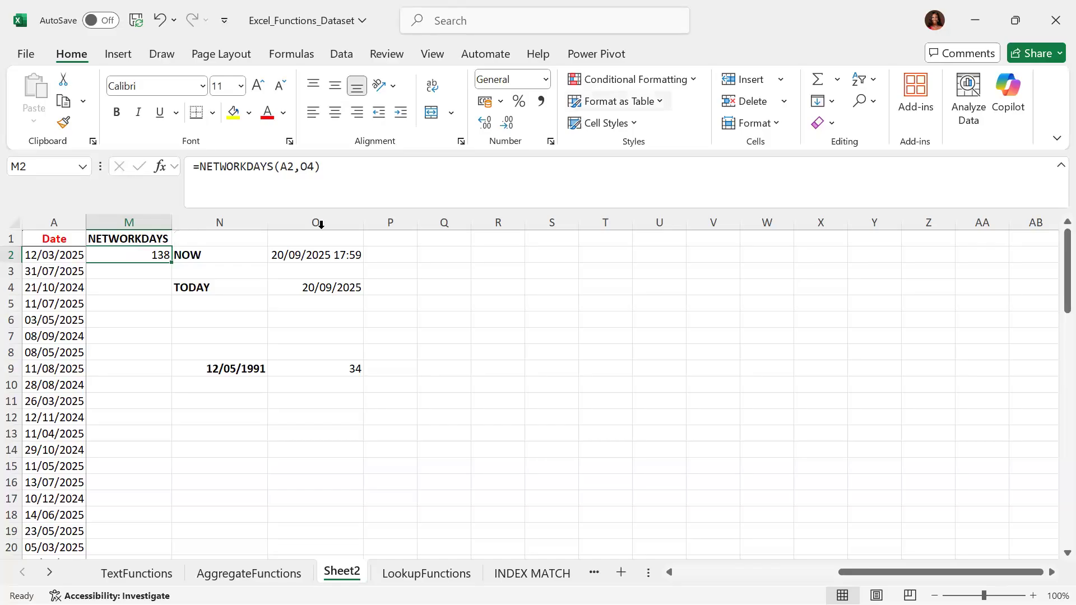
- Enter the date 15/09/2025 in P4, beside the TODAY value
click(389, 289)
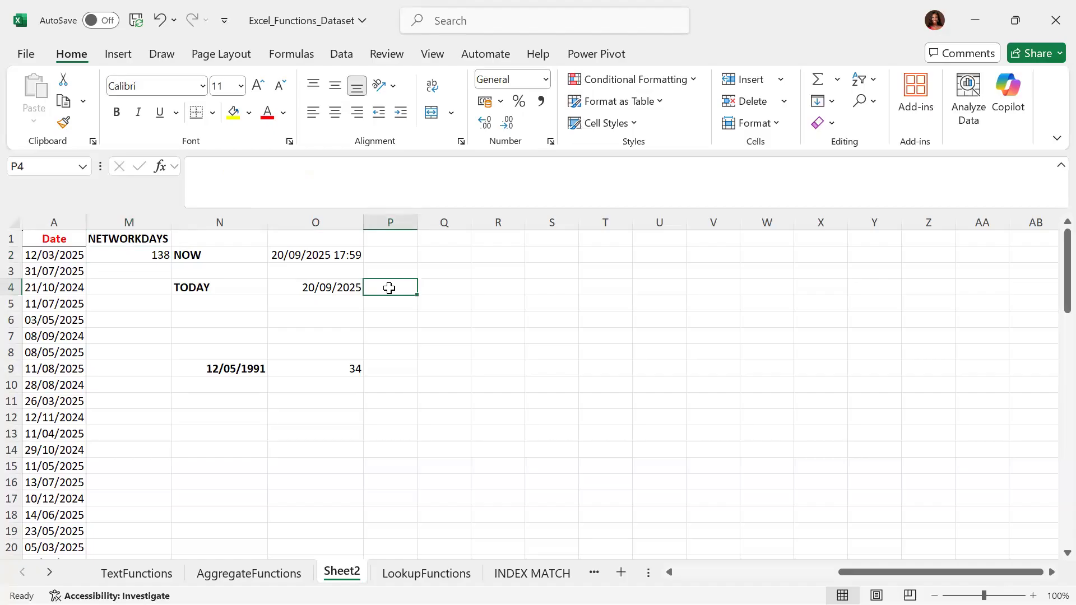
text(15/09/20)
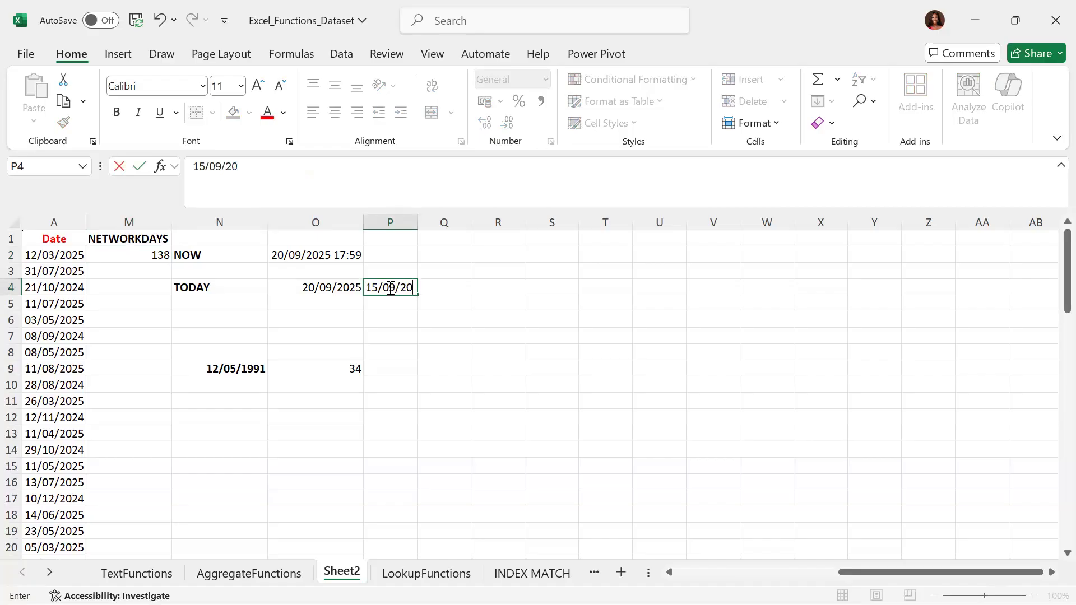
text(25)
key(Return)
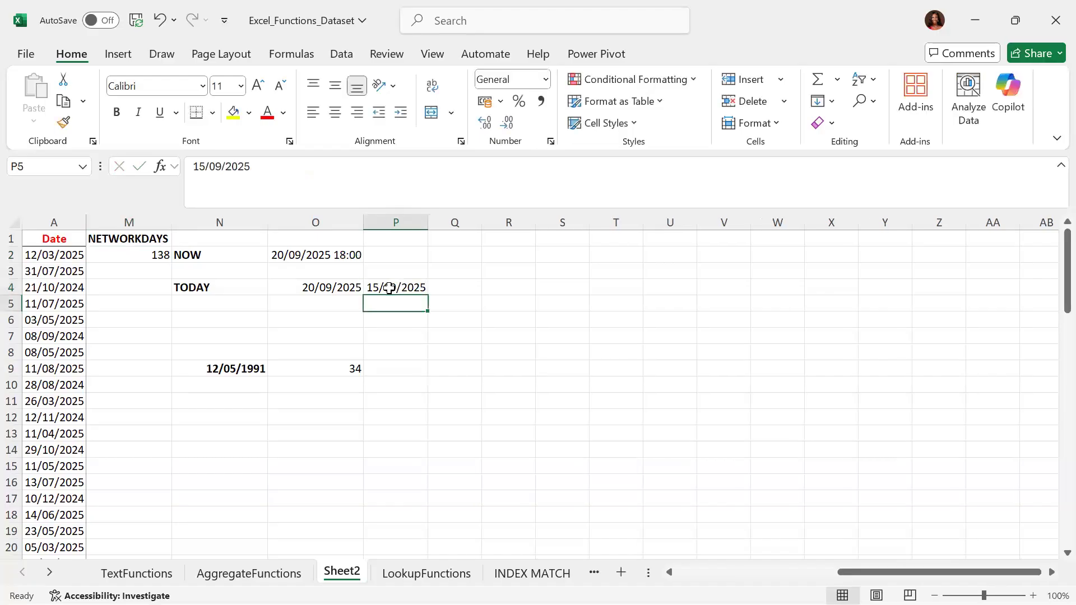
click(389, 289)
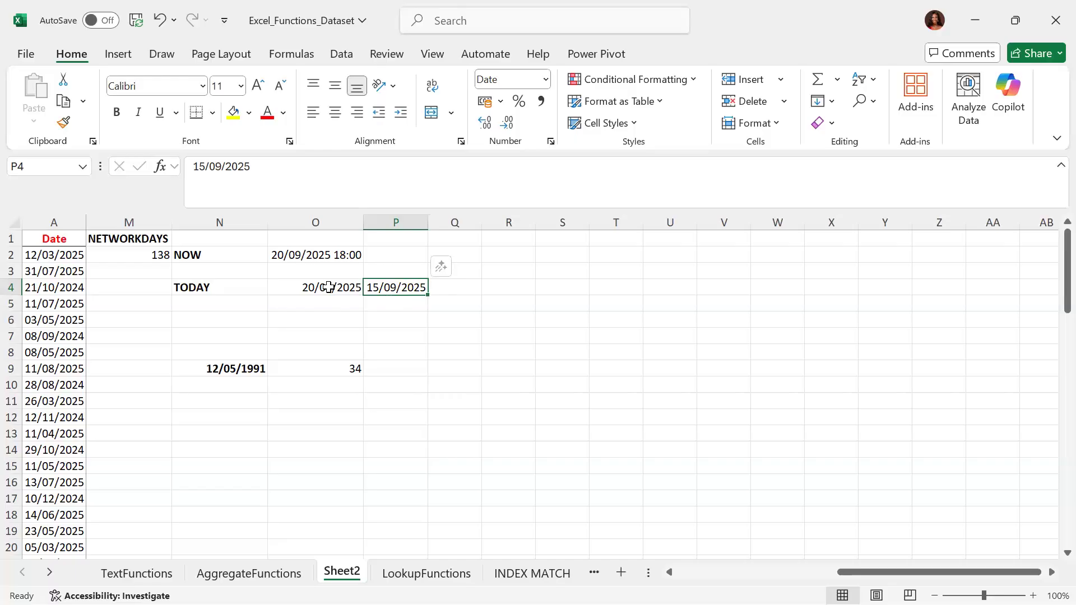
- Enter =NETWORKDAYS(P4,O4) in Q4 to count the working days between the P4 date and today
click(461, 290)
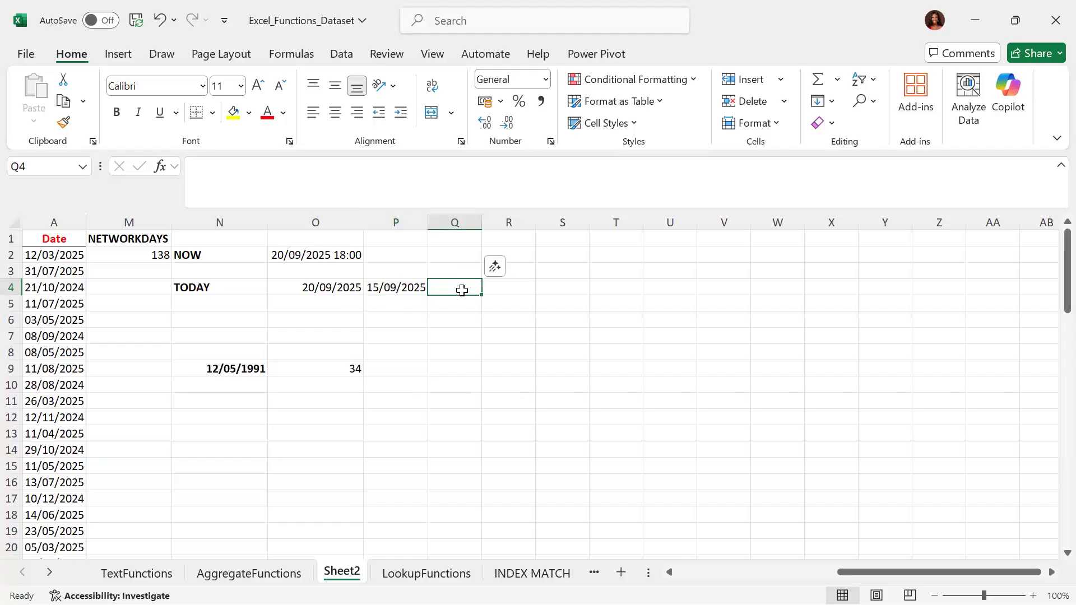
text(=NE)
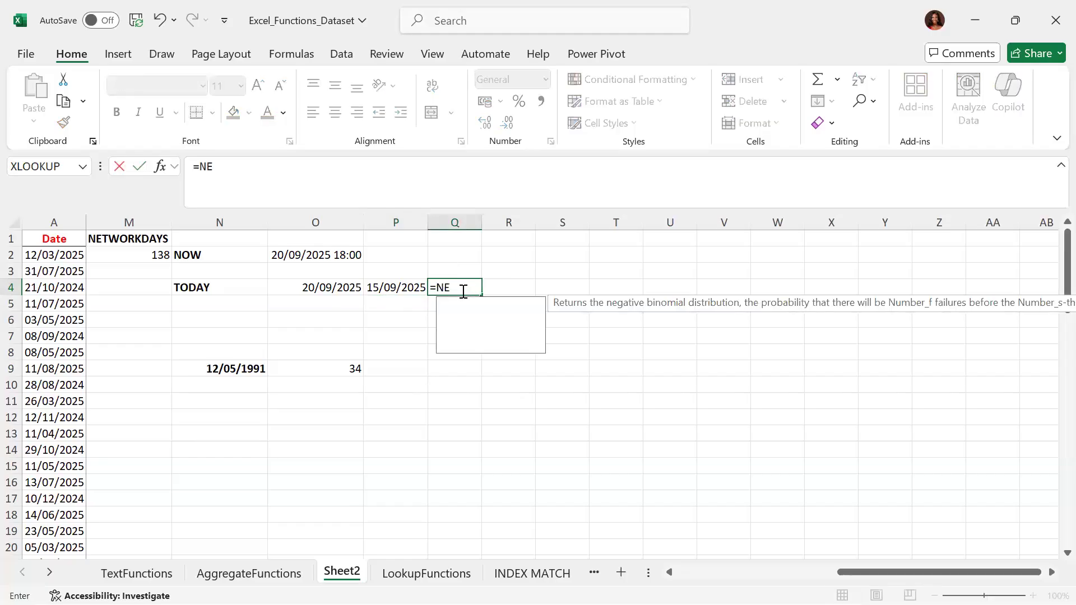
text(TWORKDAY)
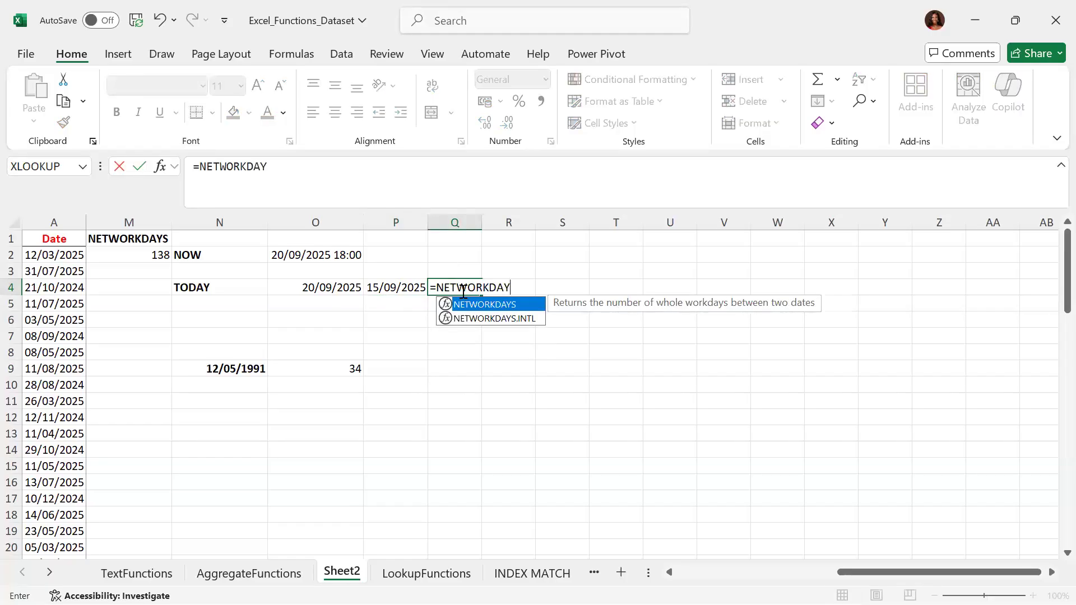
key(Tab)
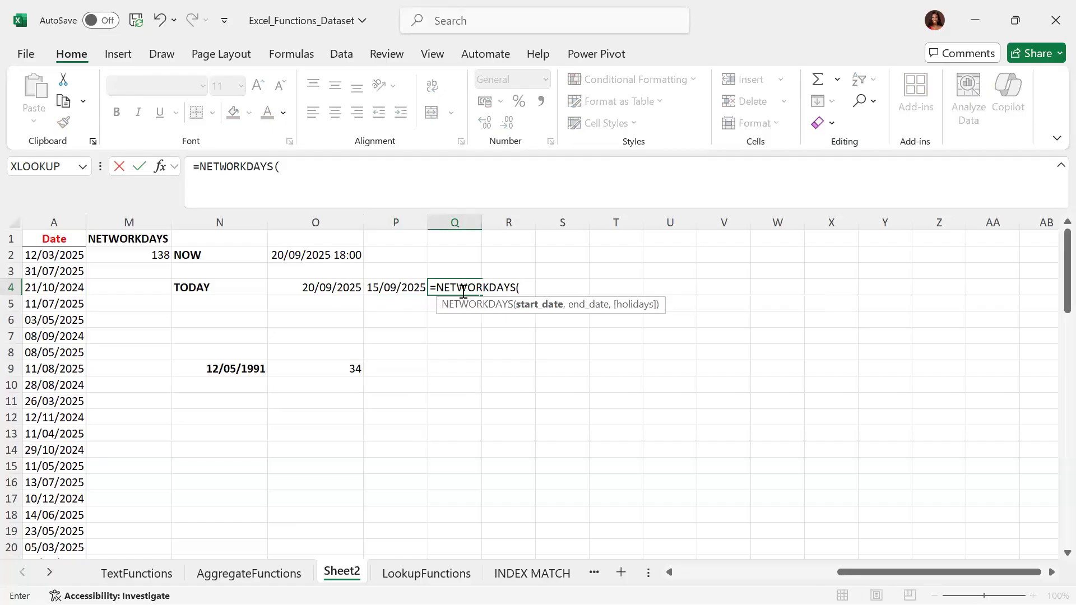
click(407, 287)
text(,)
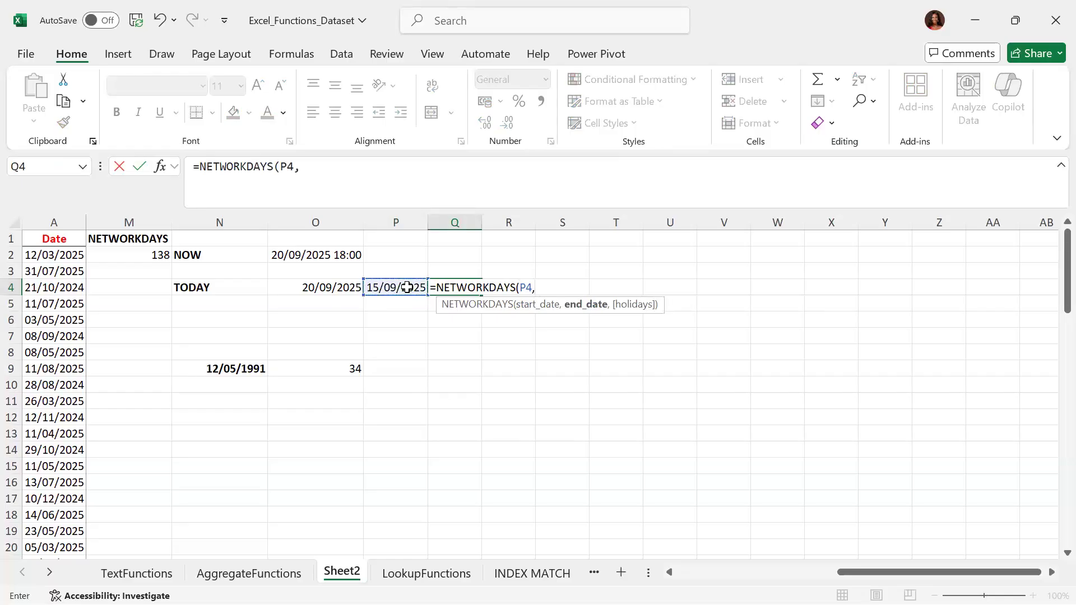
click(347, 288)
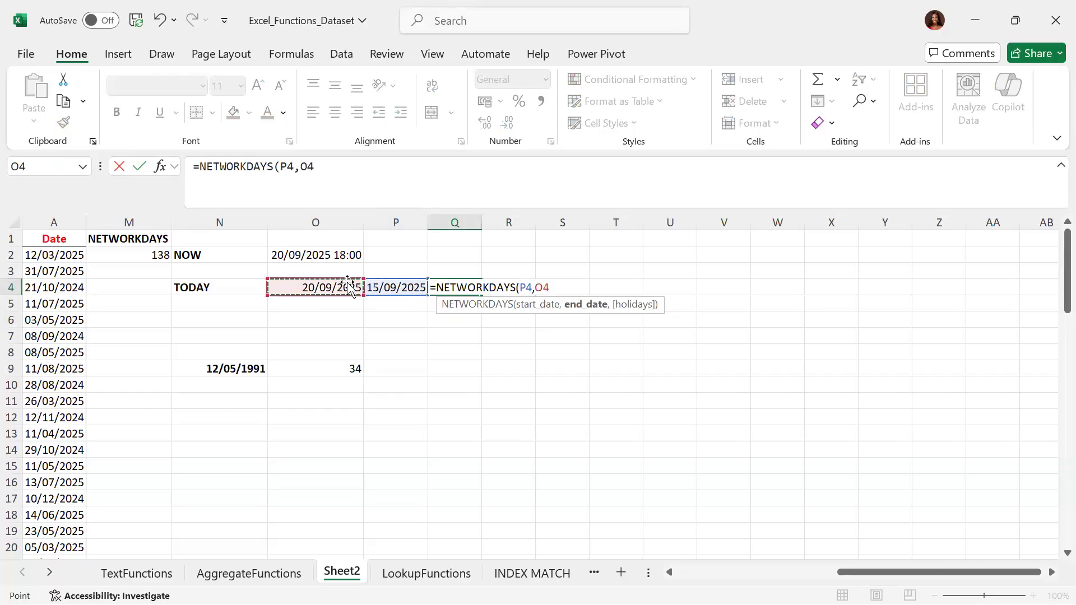
text())
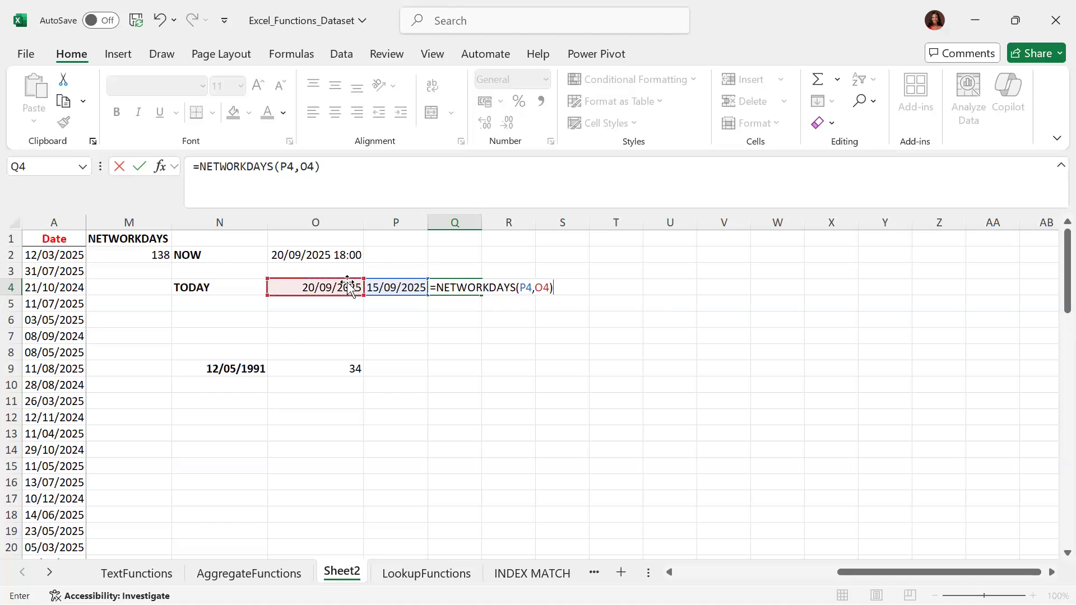
key(Return)
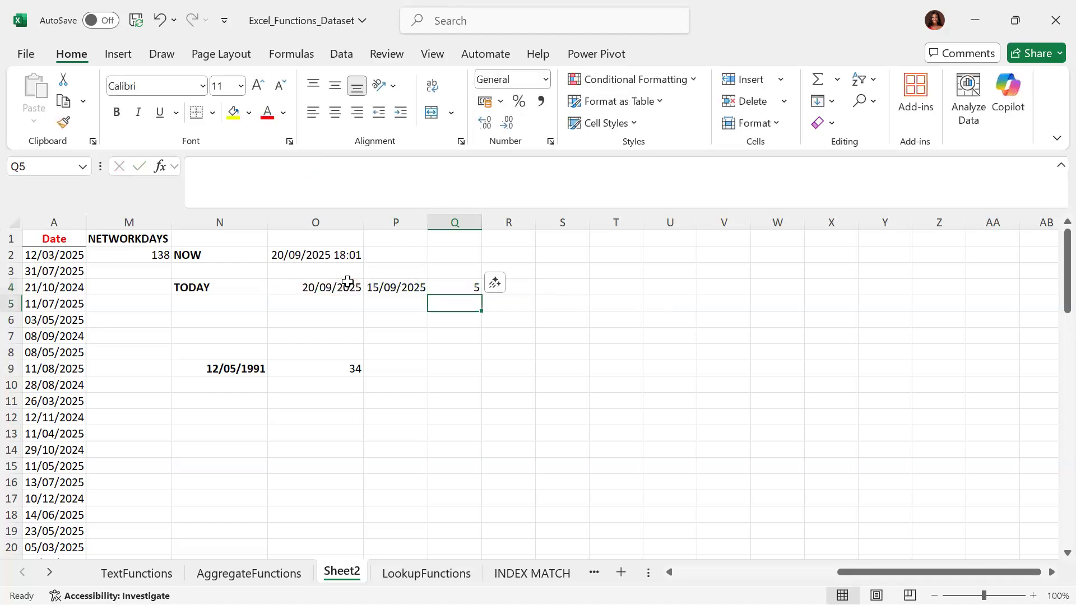
key(Up)
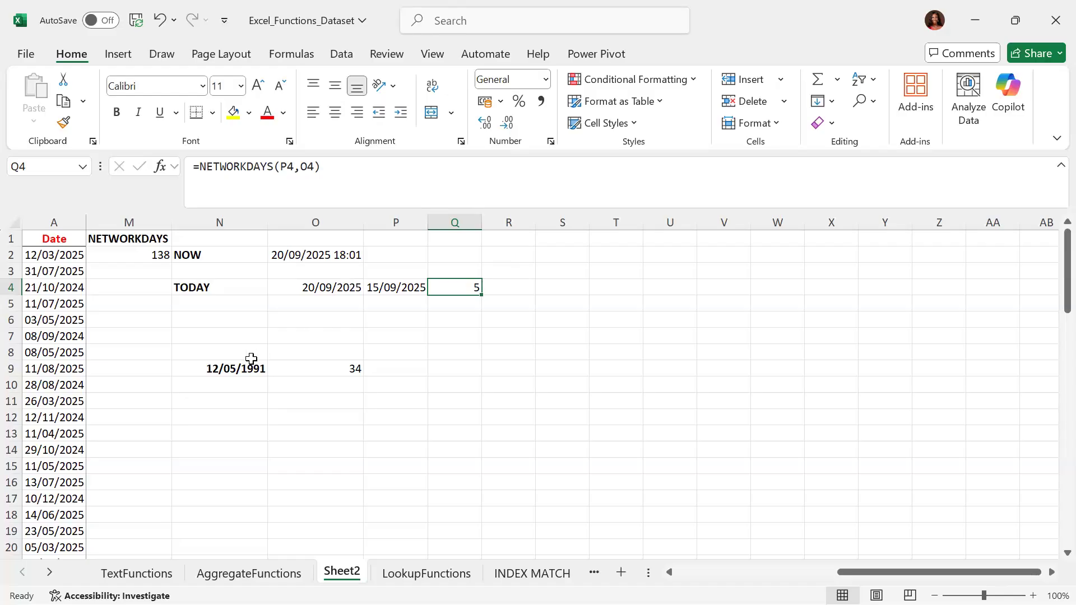
- Clear the contents of N9:O9, removing the sample date and its age calculation
drag(240, 367, 343, 363)
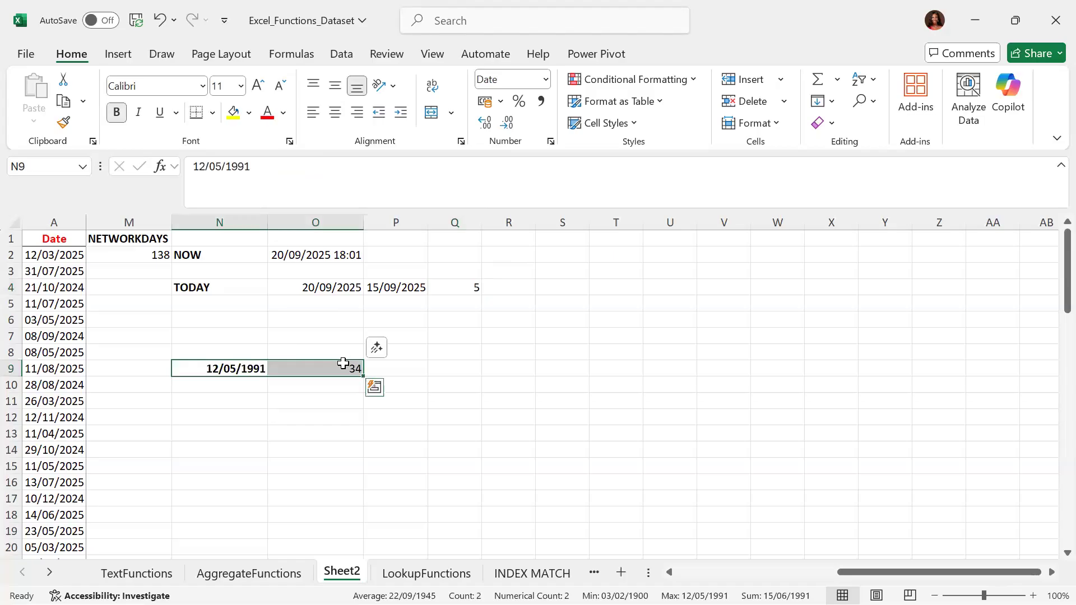
key(Delete)
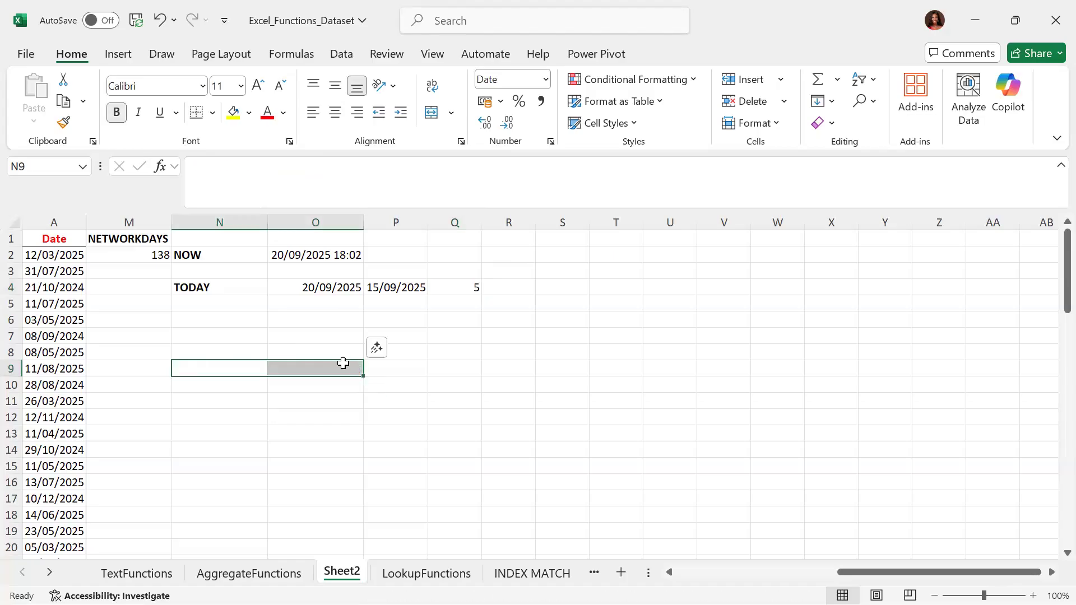
click(404, 296)
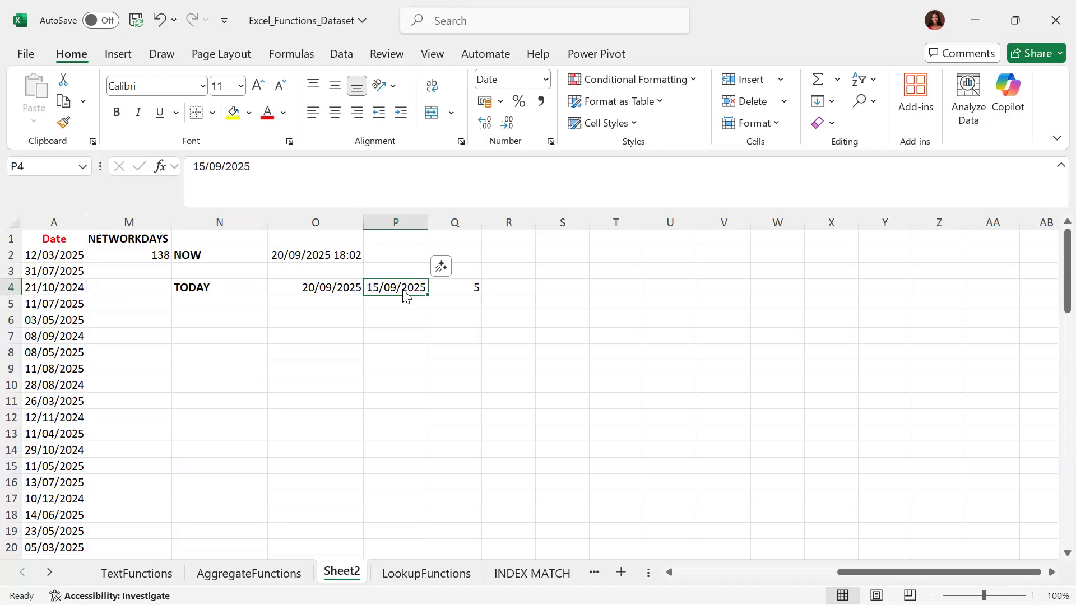
- Rename the Sheet2 worksheet as DATE FUNCTIONS
double_click(346, 573)
text(DA)
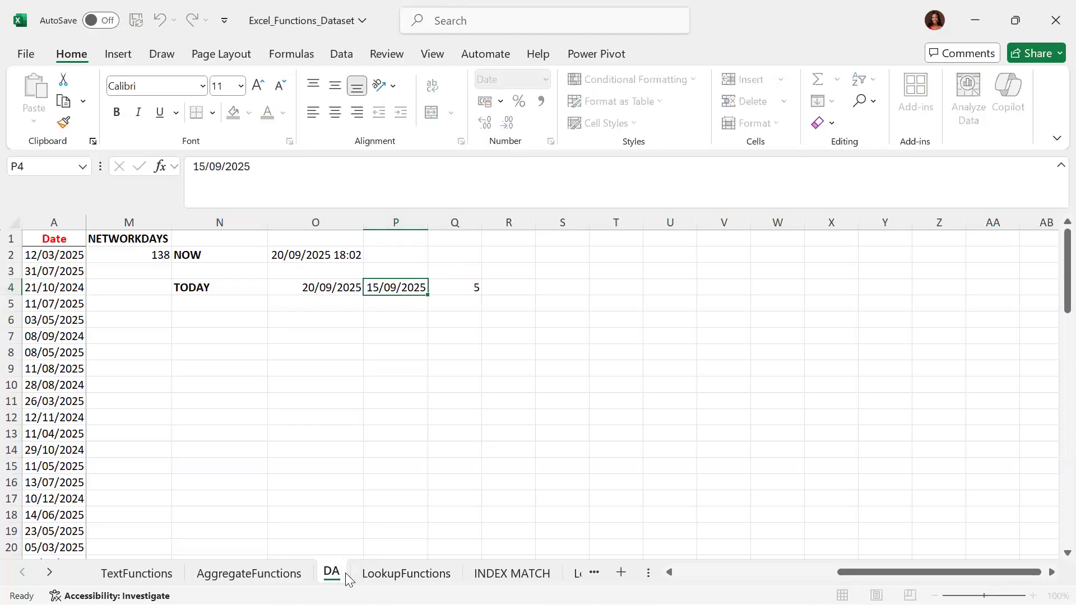
text(TE FUNCTIONS)
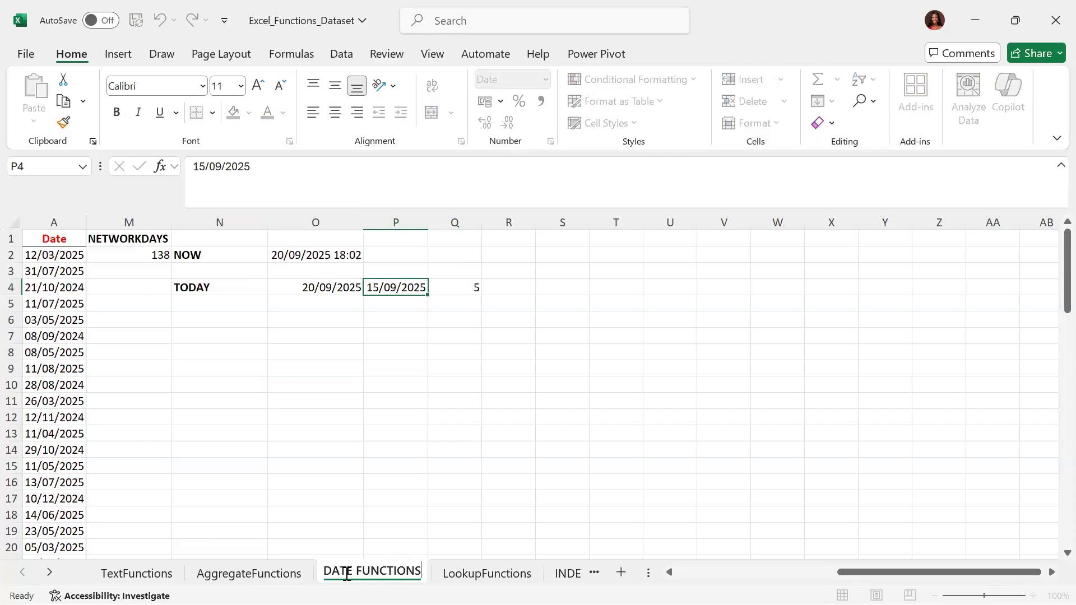
key(Return)
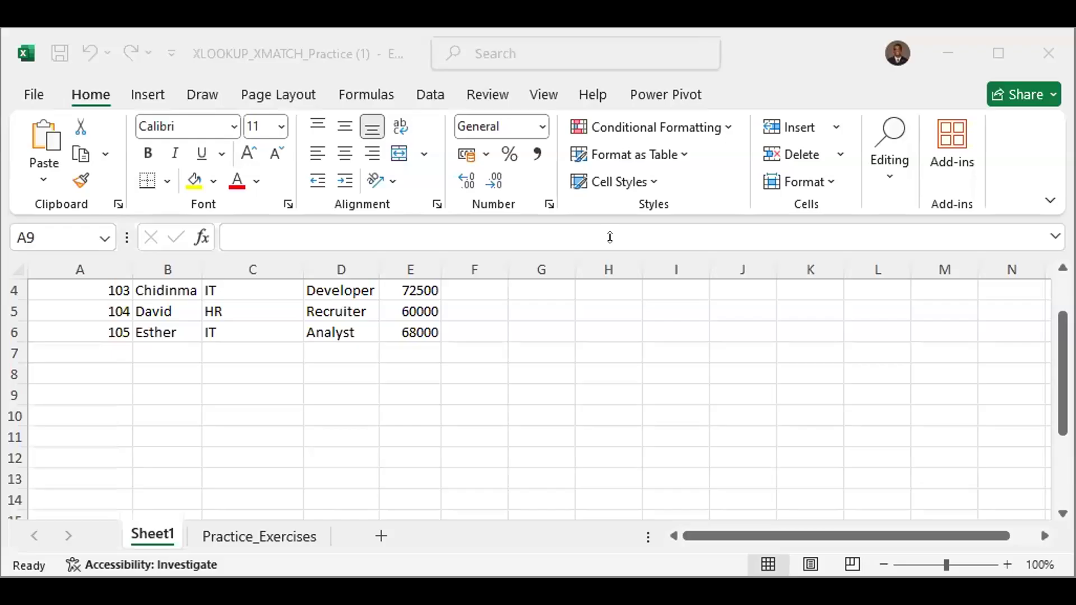
- Maximize the XLOOKUP_XMATCH_Practice (1) workbook window and select cell F2 on Sheet1
click(991, 54)
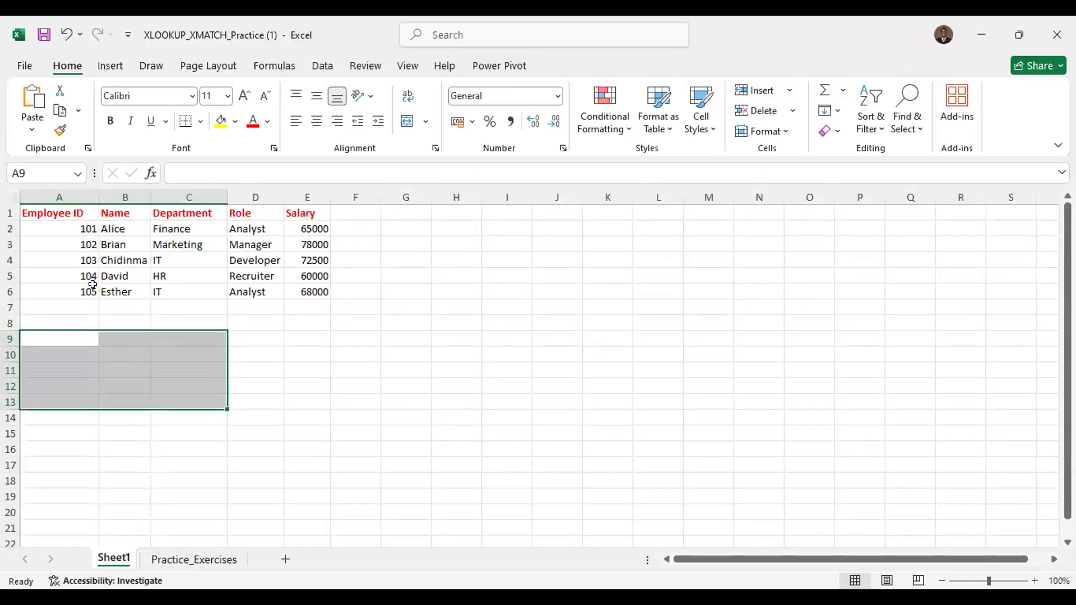
click(343, 227)
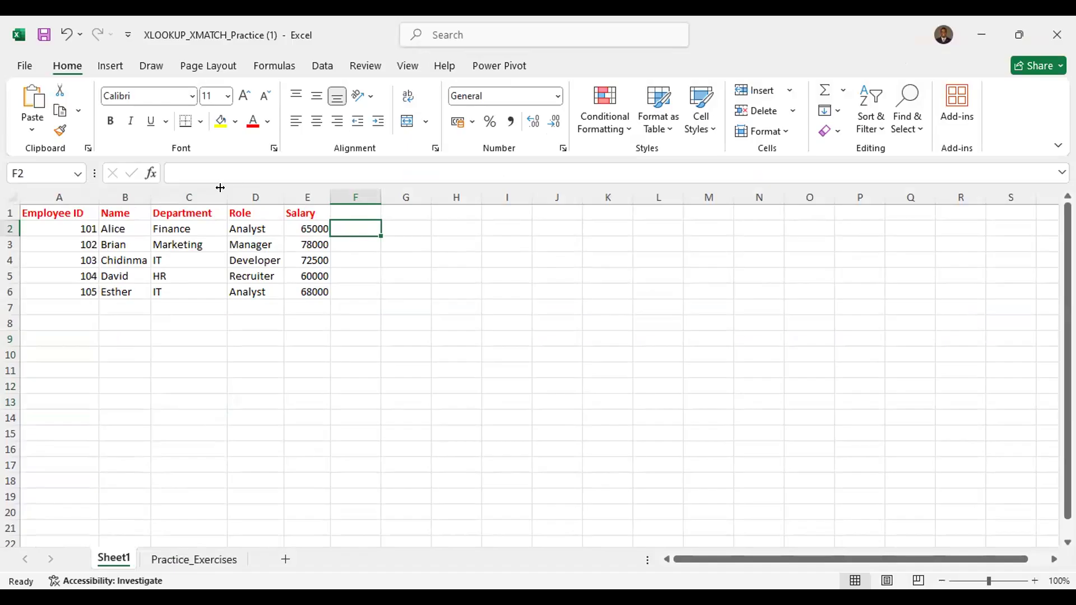
- Look through the list of recent workbooks and return to the employee table on Sheet1
click(23, 65)
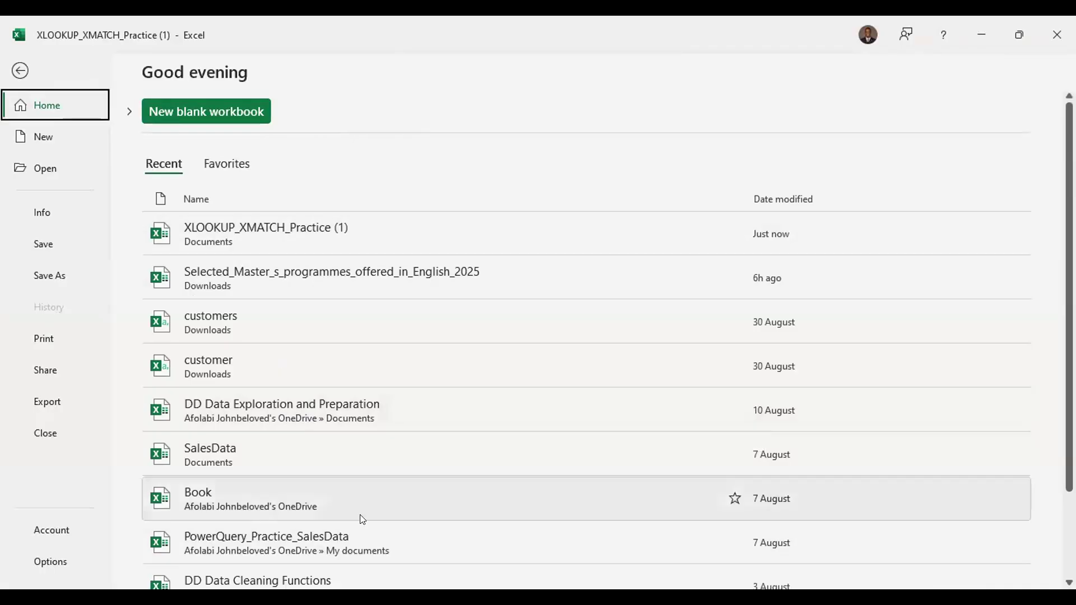
scroll(1068, 336, down, 2)
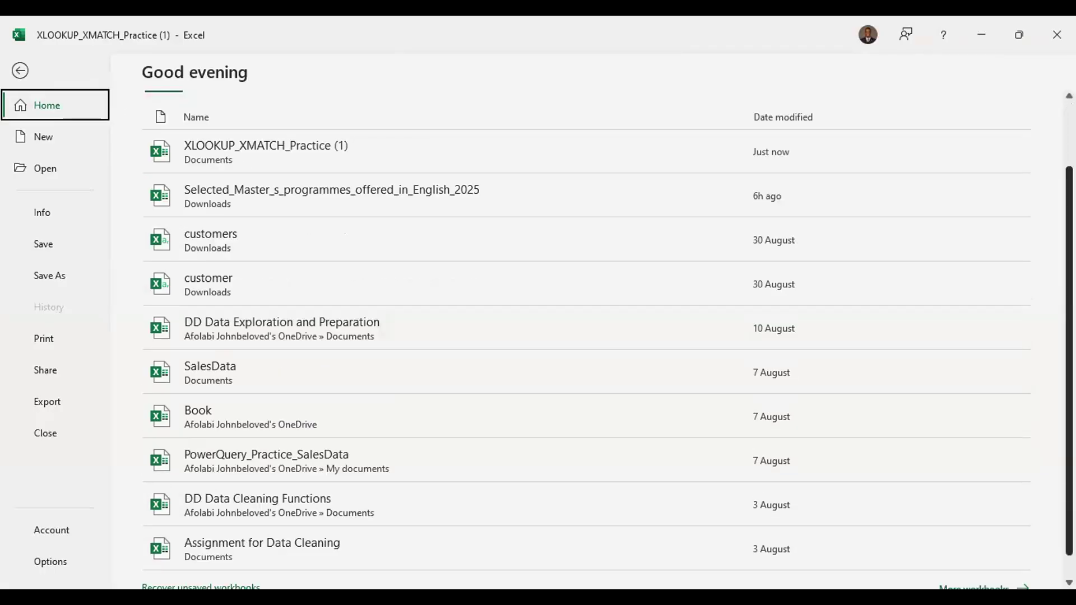
scroll(607, 338, down, 1)
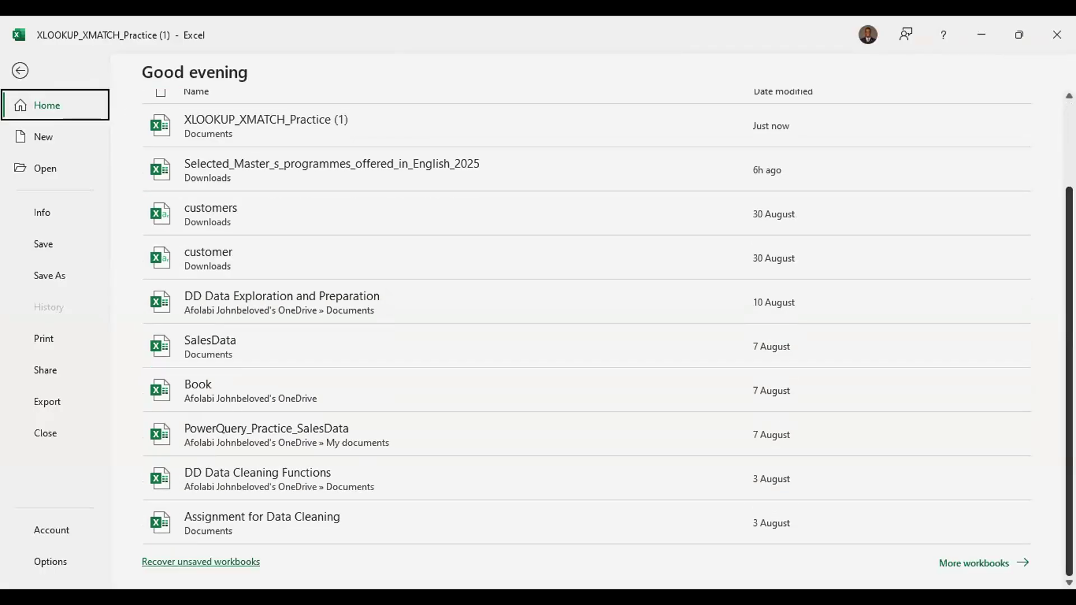
scroll(847, 123, up, 3)
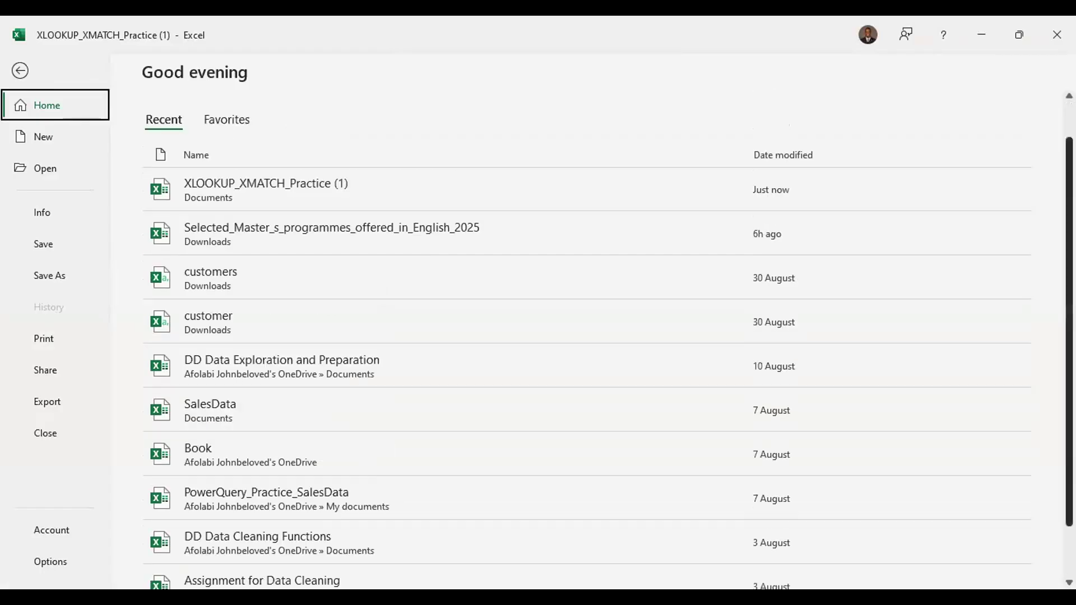
click(20, 70)
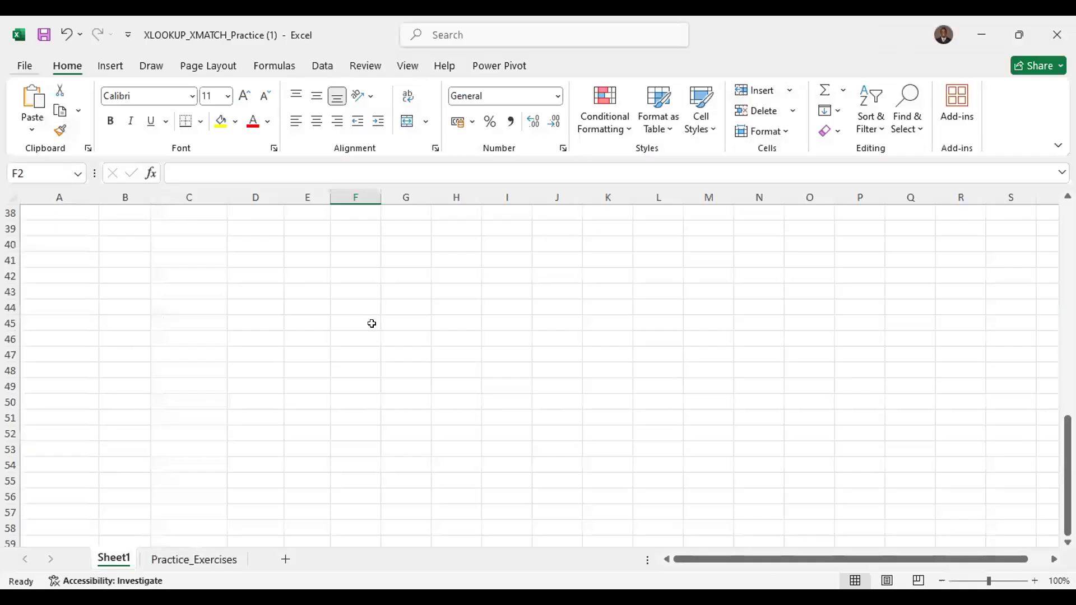
scroll(138, 311, up, 12)
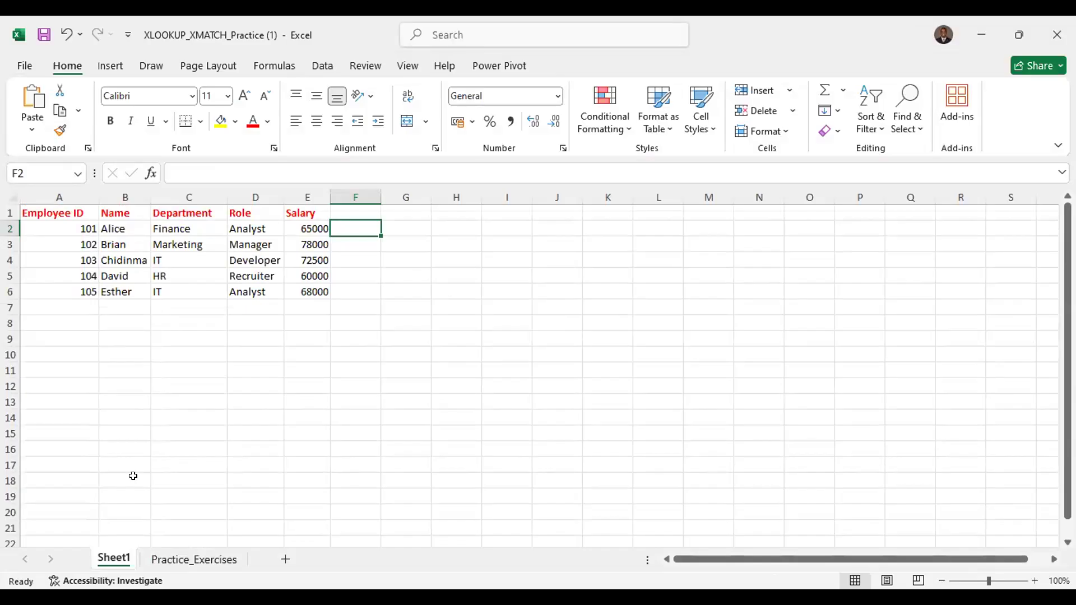
- Add a new worksheet after Sheet1 and enter =TODAY() in A1
click(284, 560)
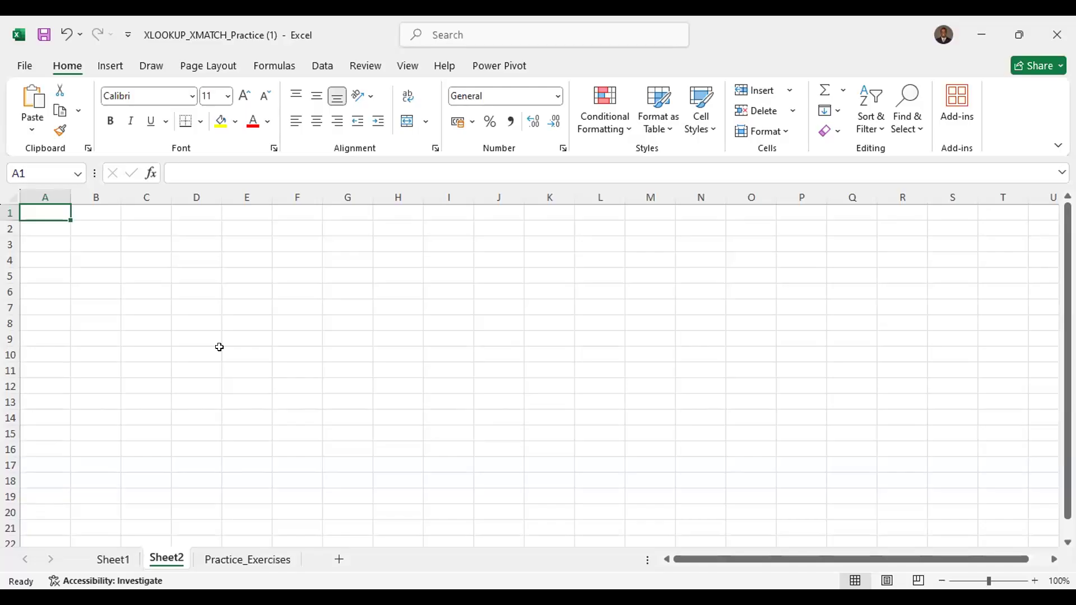
key(BackSpace)
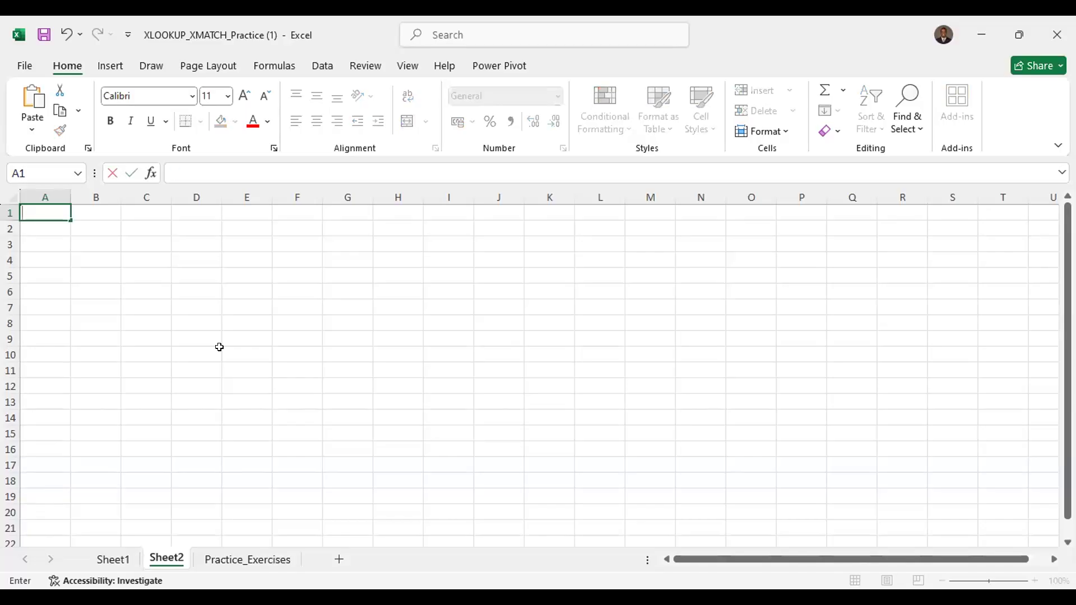
text(=TOD)
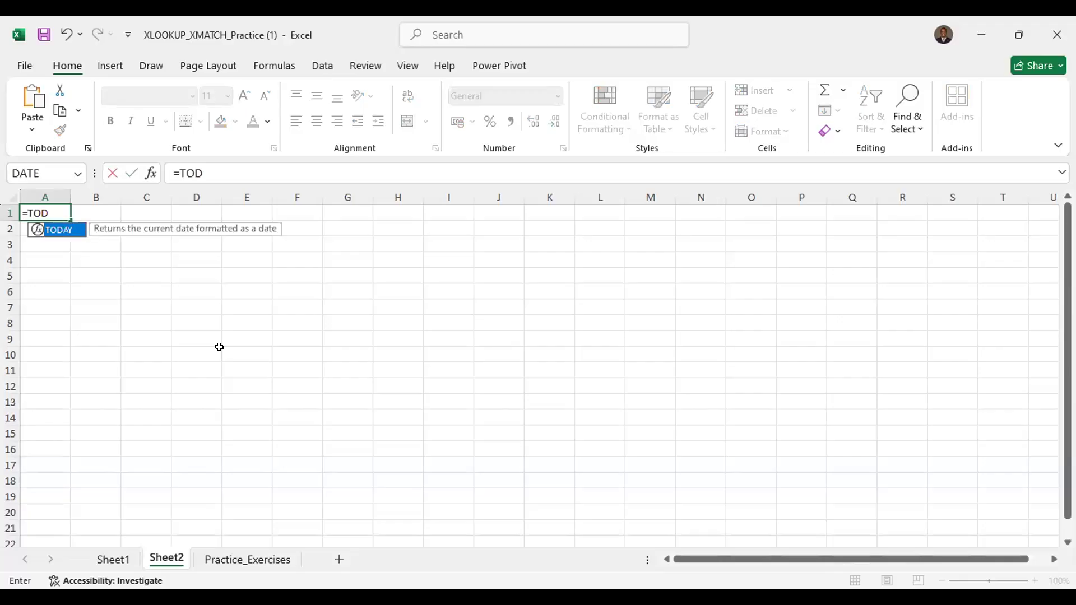
key(Tab)
text())
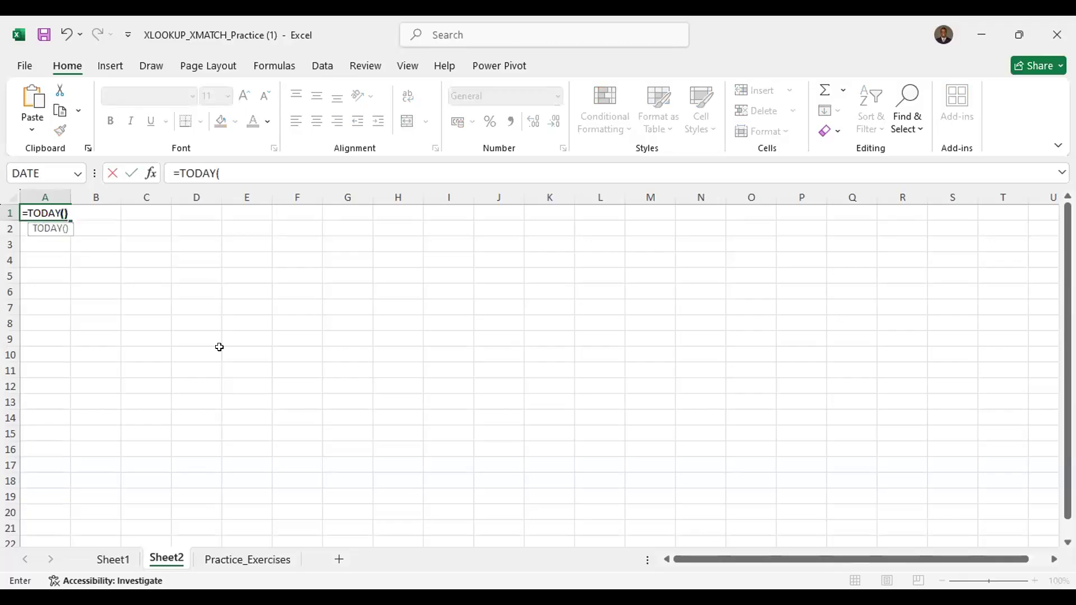
key(Return)
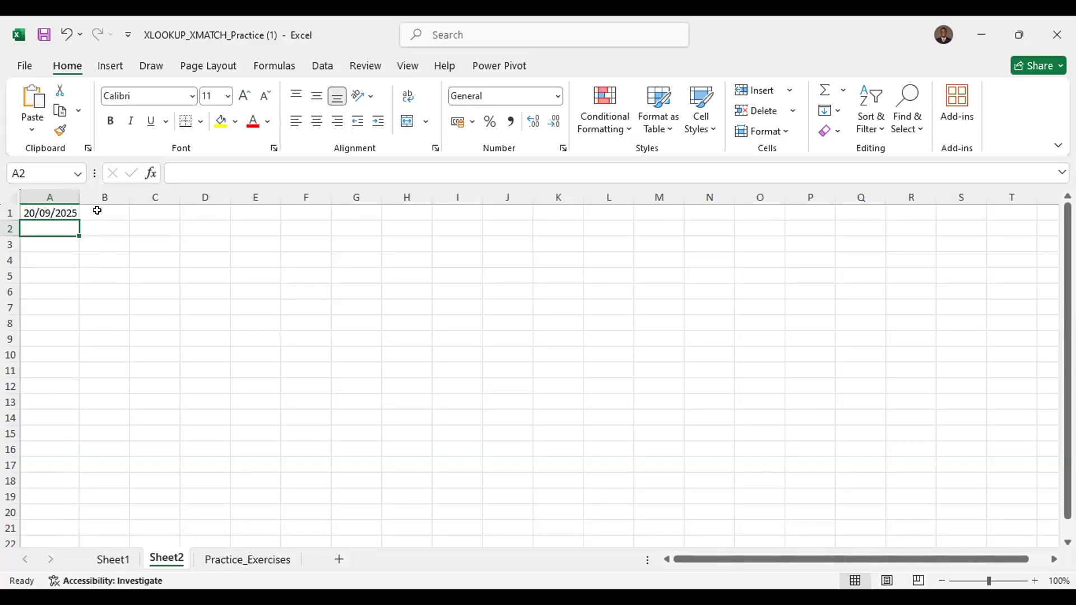
- Enter =NOW() in B1 to return the current date and time, and select the cell to check its formula
click(97, 210)
text(=)
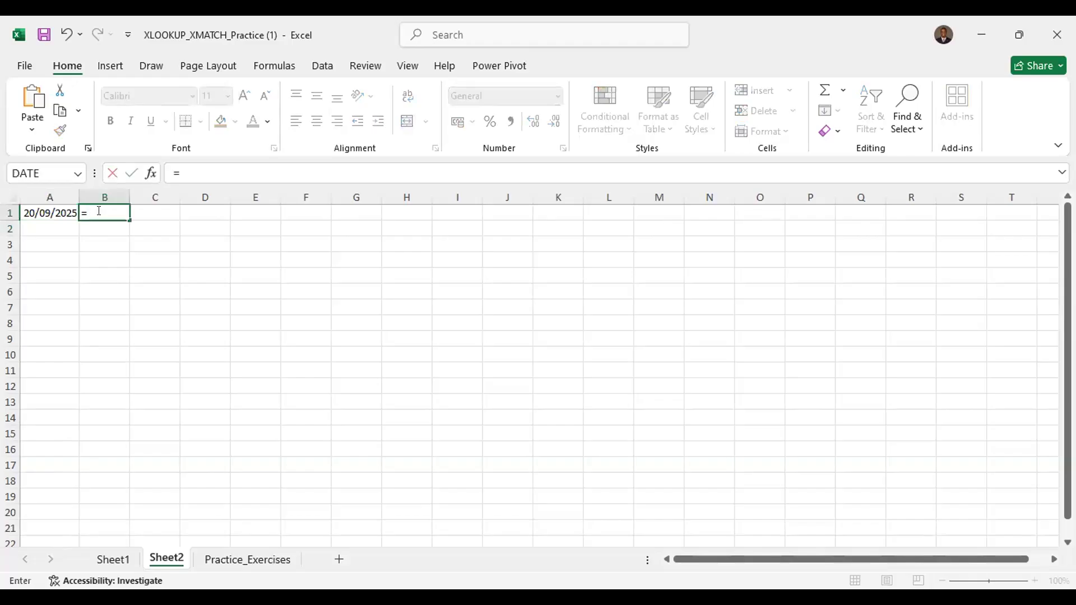
text(NOW()
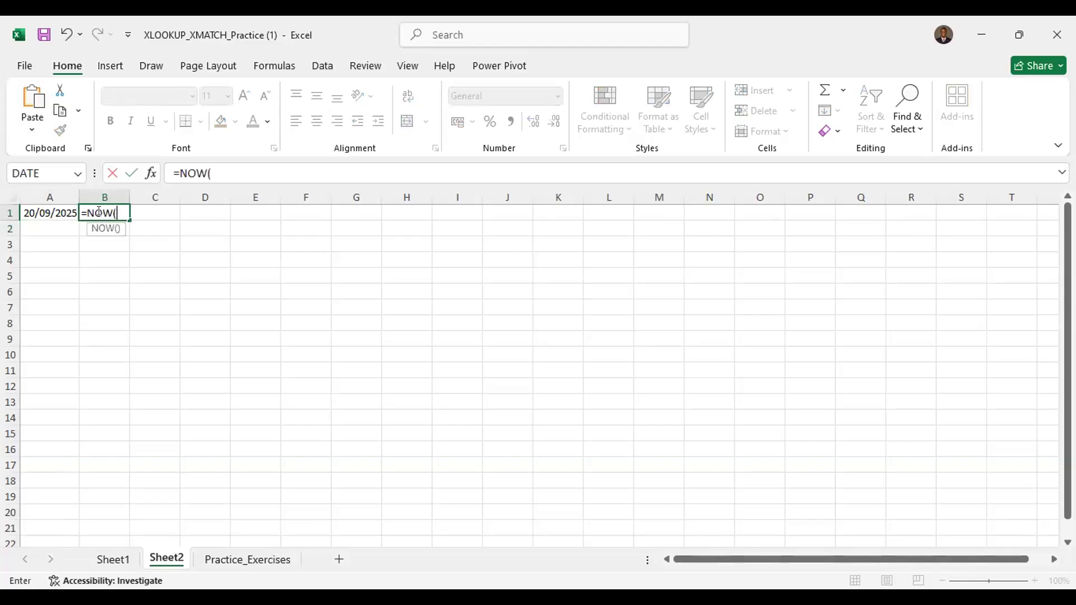
key(Return)
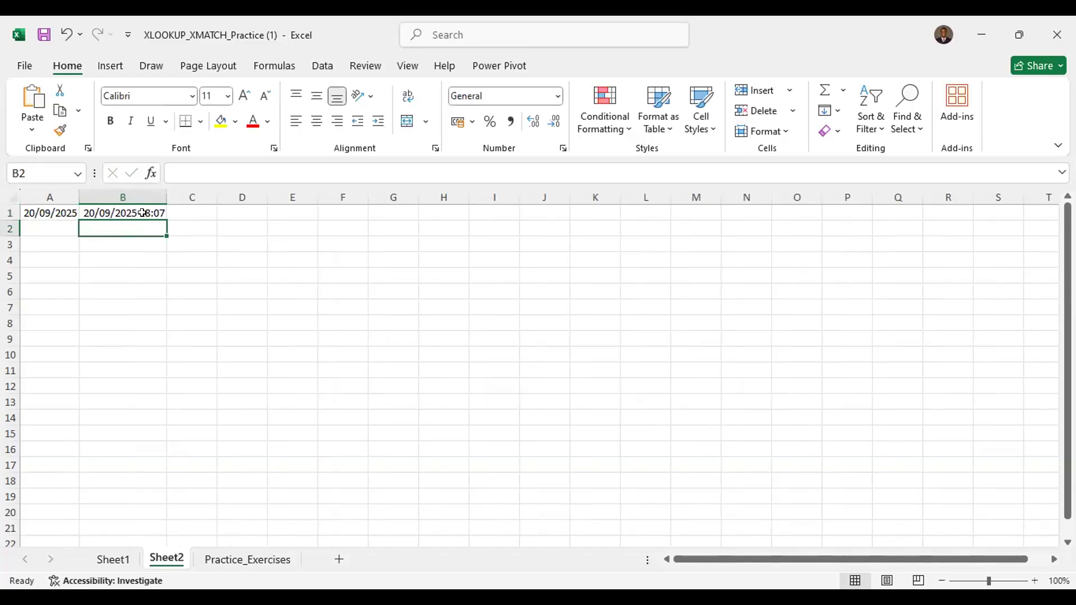
click(137, 213)
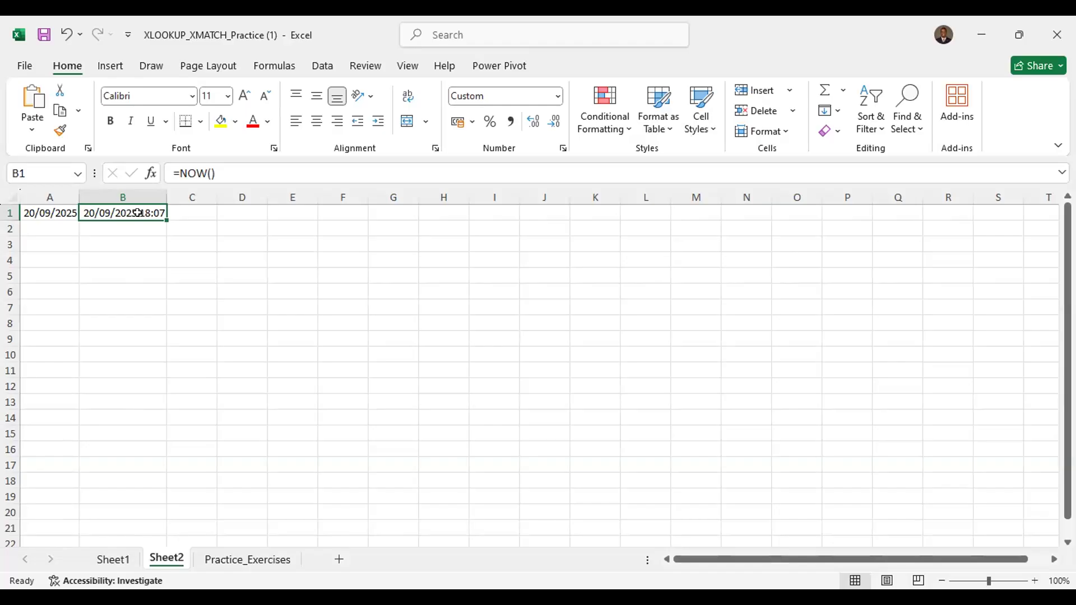
- Enter the date 11/09/2025 in B2, below the NOW value
click(98, 230)
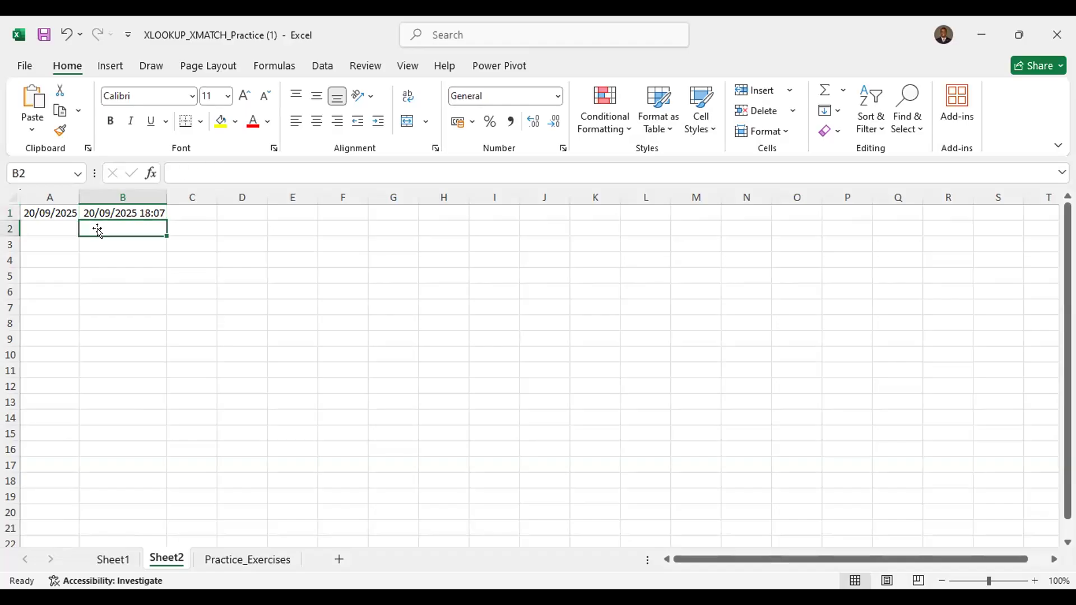
text(1)
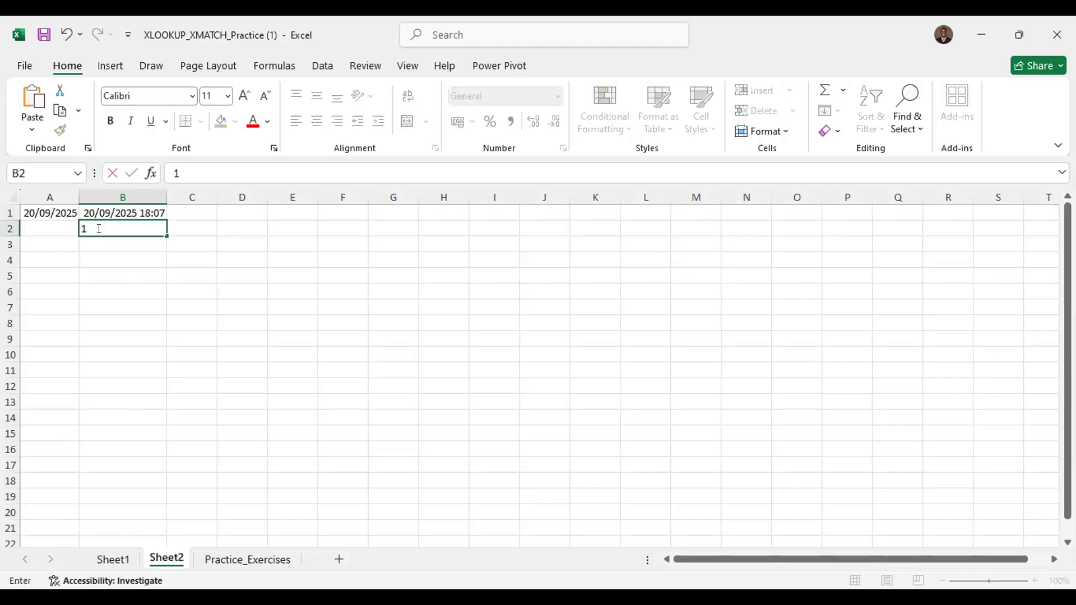
text(1/)
text(09/2025)
key(Return)
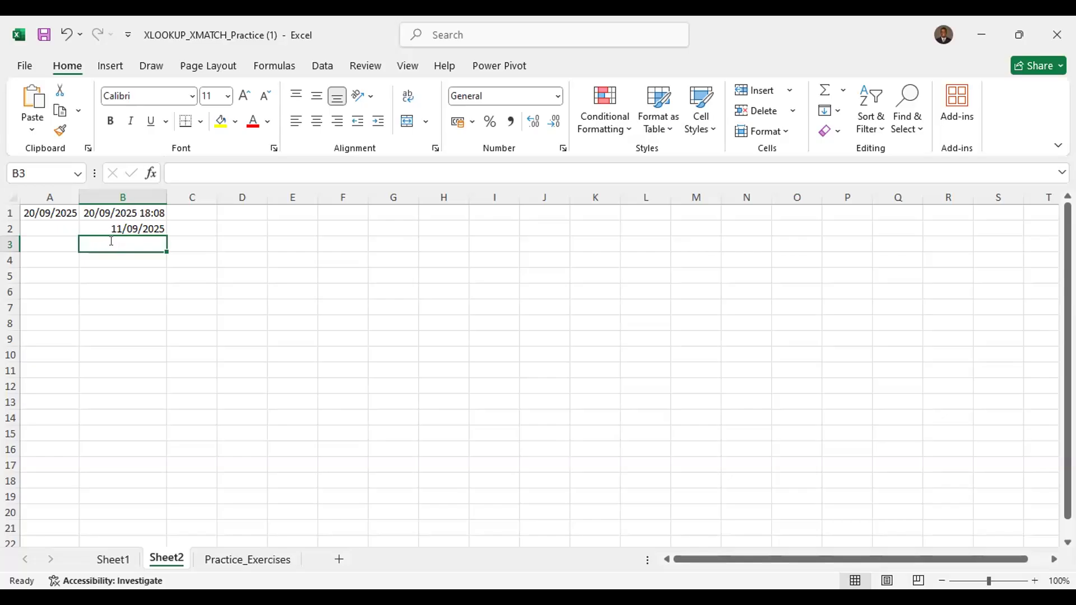
- Enter =WORKDAY(B2,7) in B3, using the B2 date as the start date
text(=)
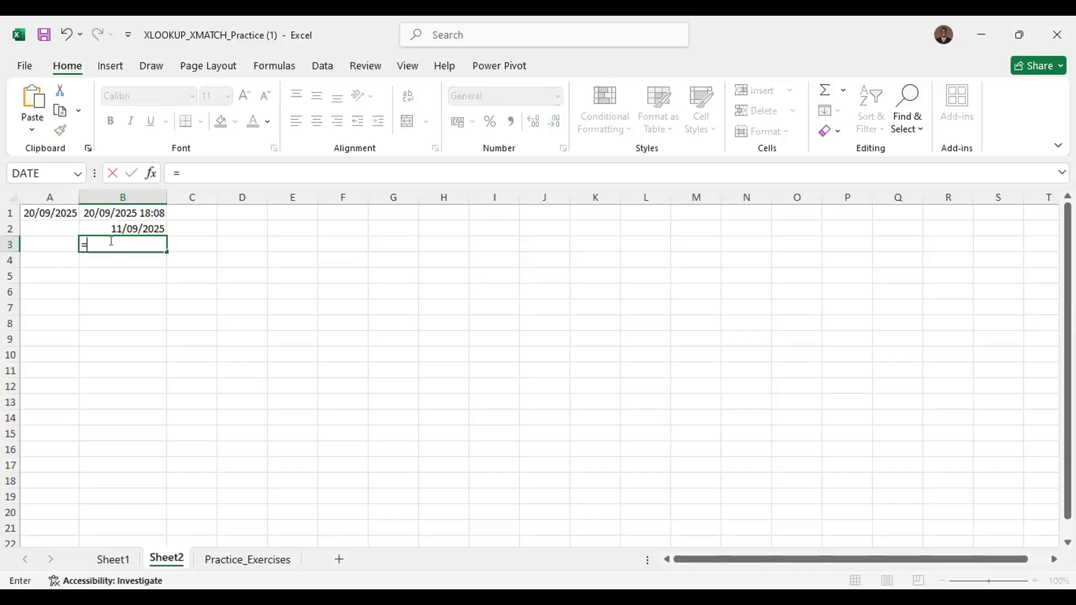
text(WORKIN)
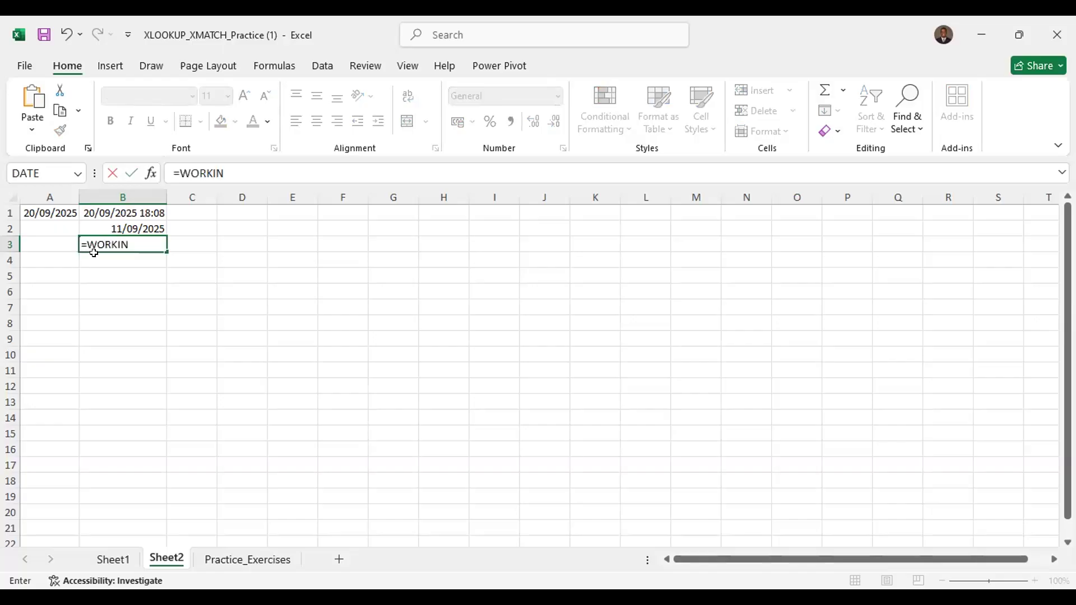
text(GDA)
key(BackSpace)
key(BackSpace)
key(BackSpace)
key(BackSpace)
key(BackSpace)
key(BackSpace)
key(BackSpace)
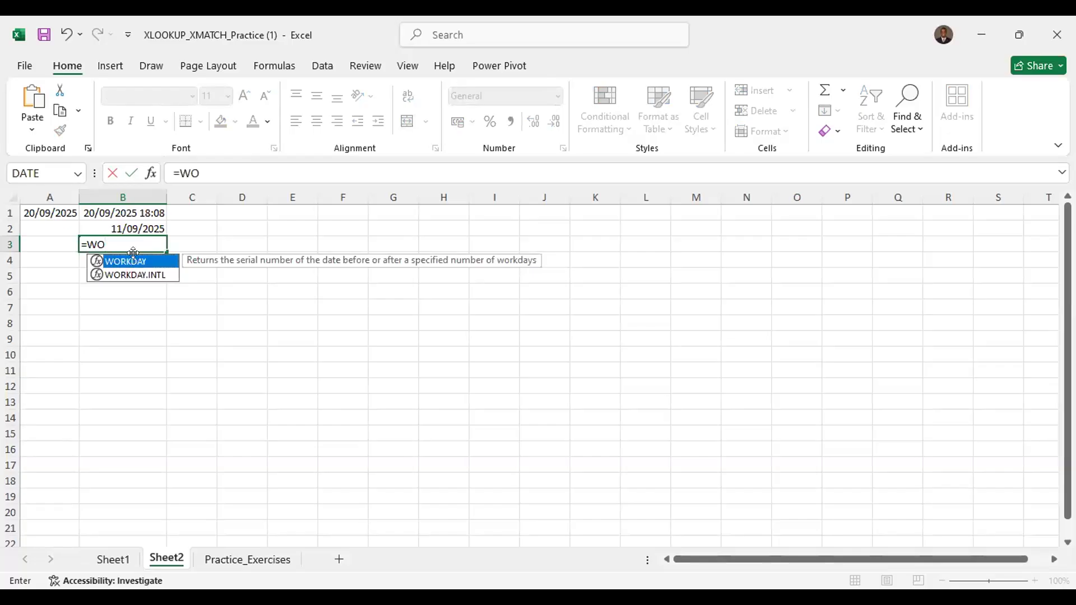
key(Tab)
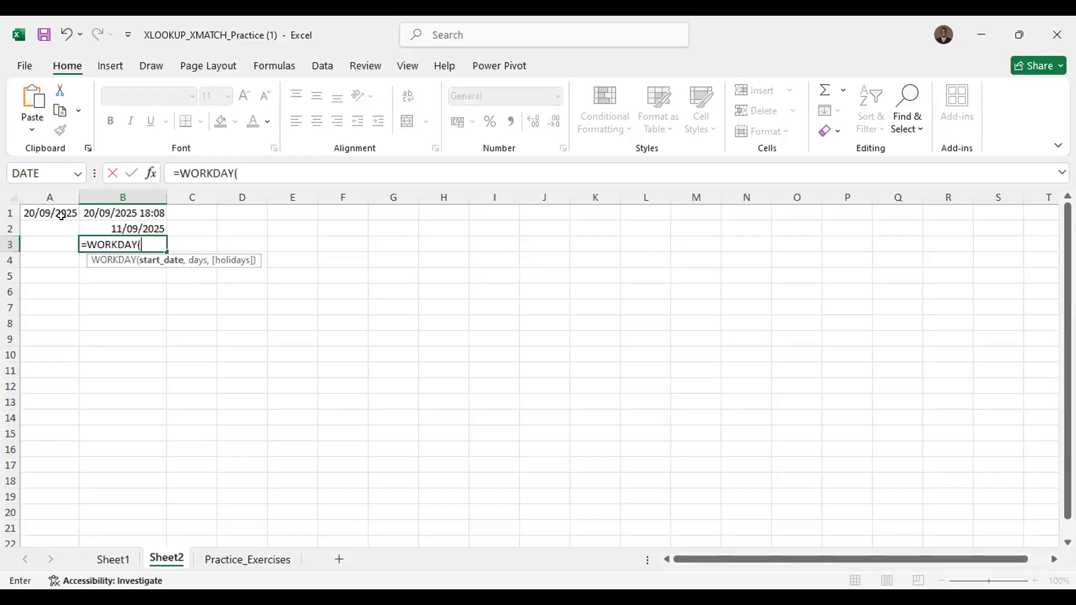
click(118, 226)
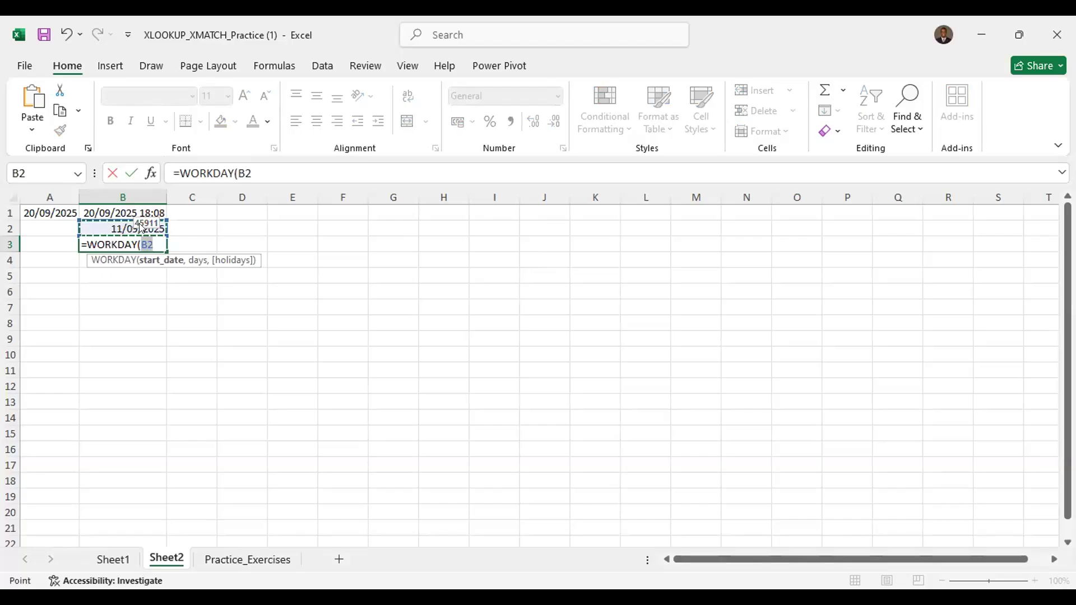
text(,)
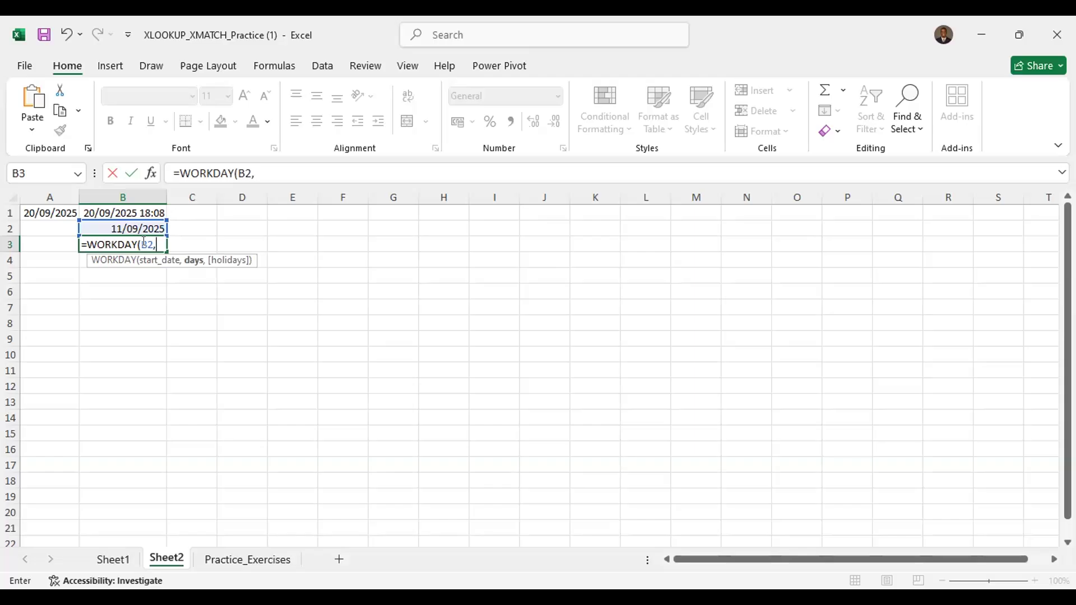
text(7))
key(Return)
- Change the days argument of the WORKDAY formula in B3 to 5
double_click(129, 240)
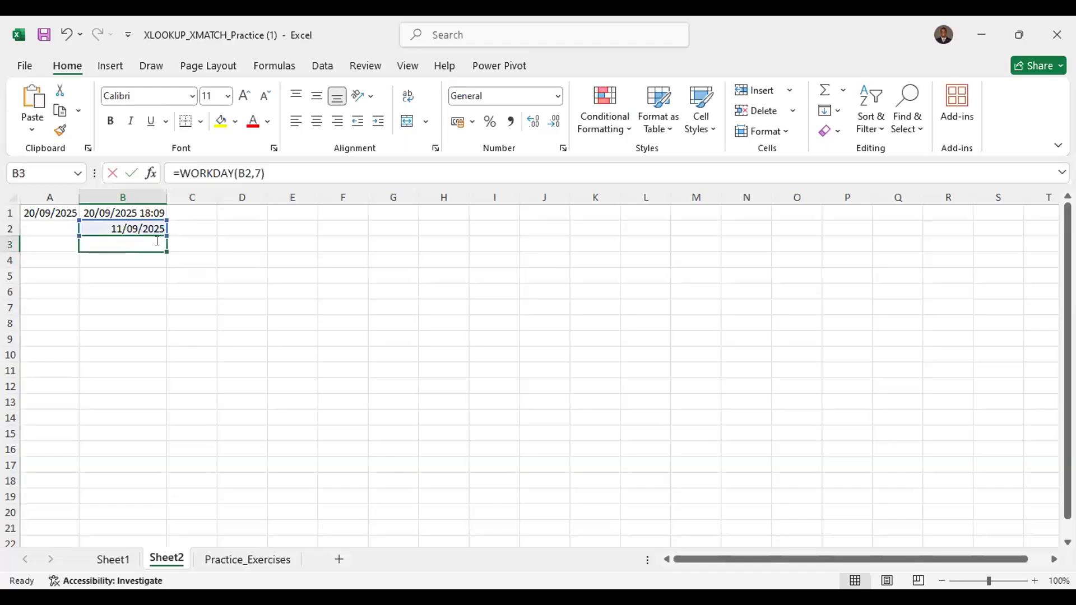
key(BackSpace)
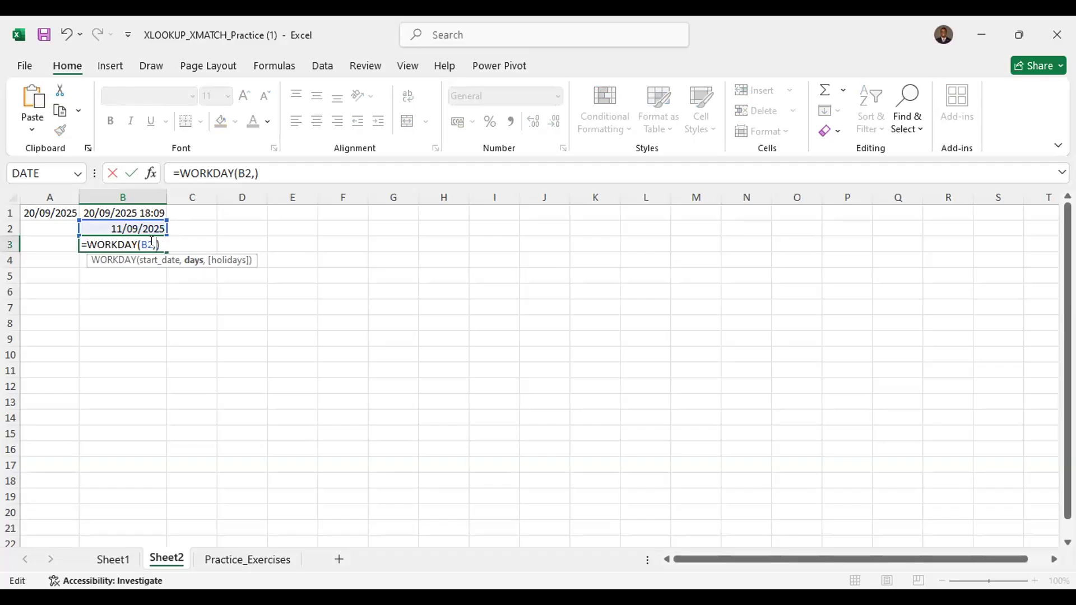
text(5)
key(BackSpace)
text(5)
- Replace the WORKDAY formula in B3 with =NETWORKDAYS(B2,A1) to count the working days between the B2 date and today
drag(77, 241, 160, 240)
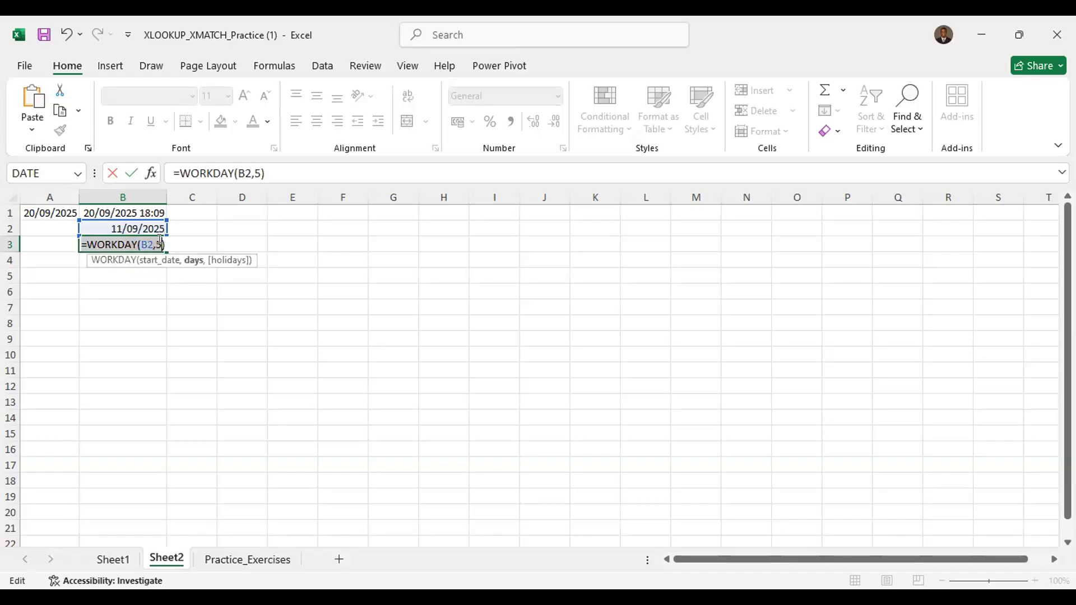
key(BackSpace)
text(=)
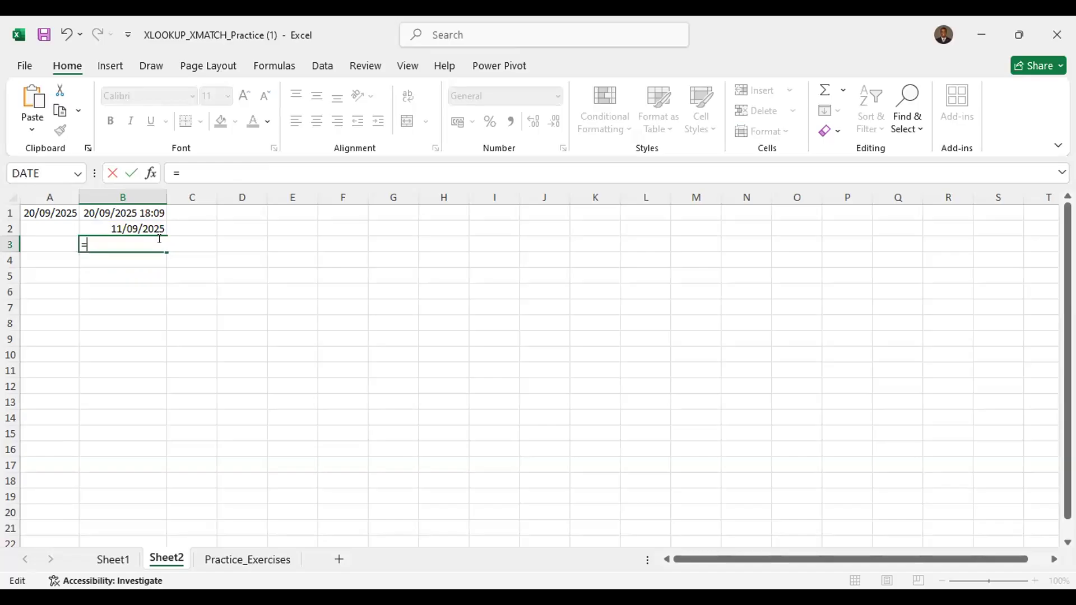
text(NEt)
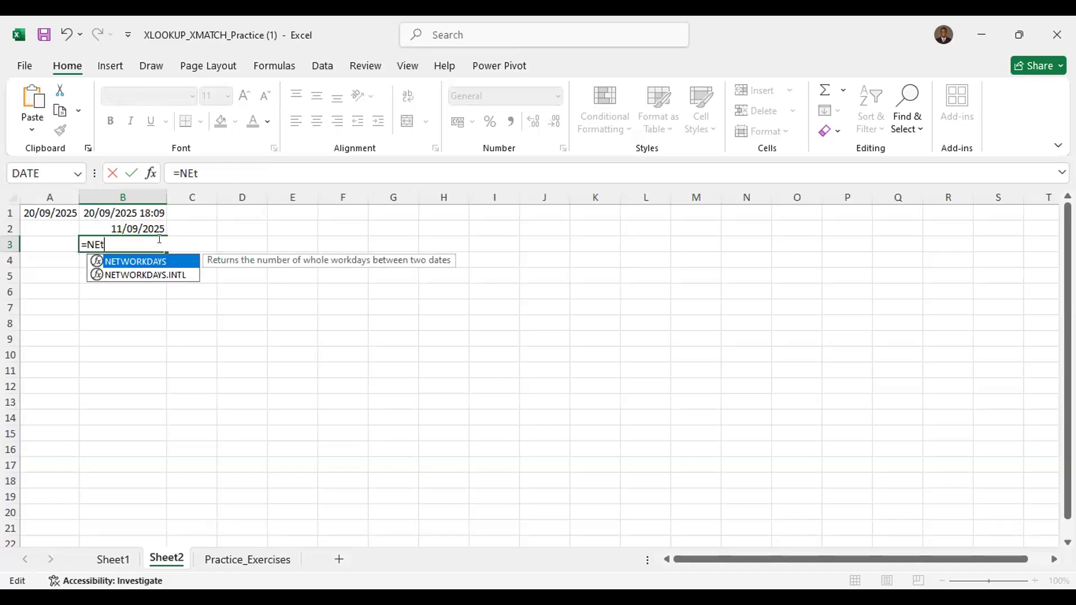
key(Tab)
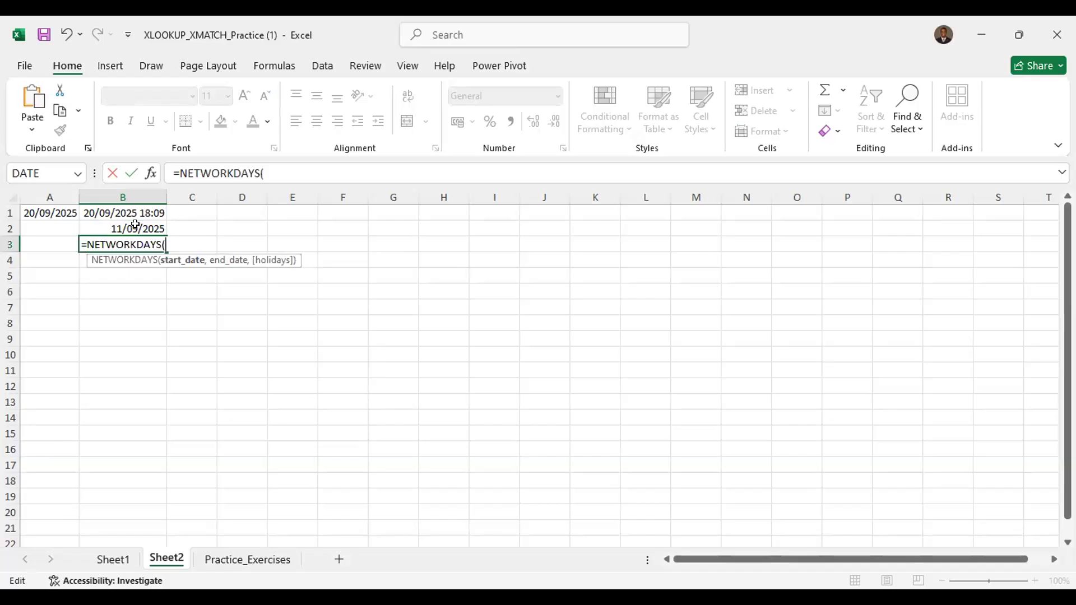
click(135, 224)
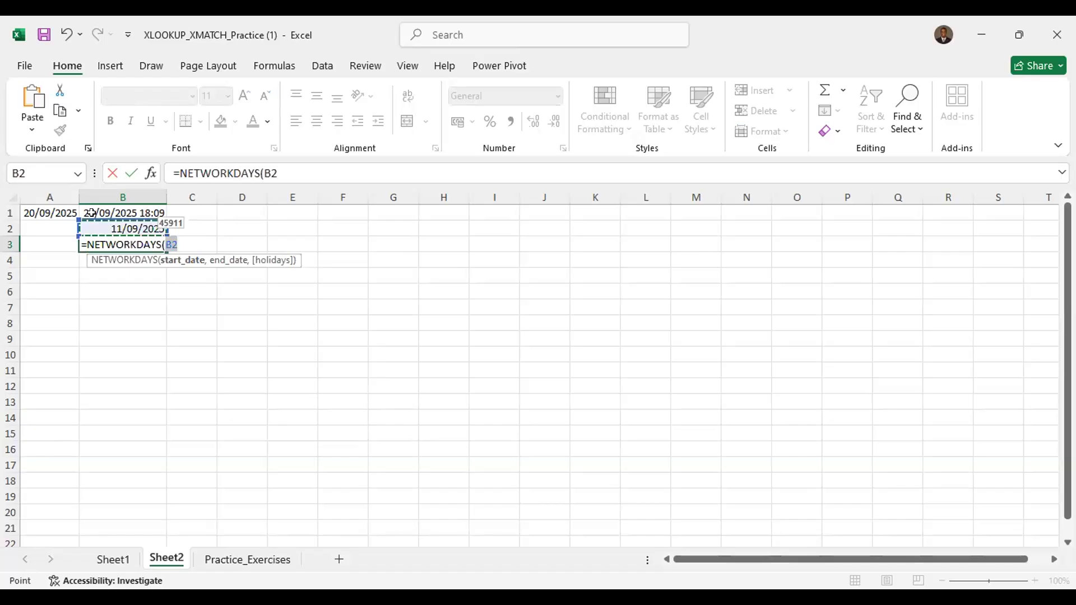
text(,)
click(120, 213)
key(Return)
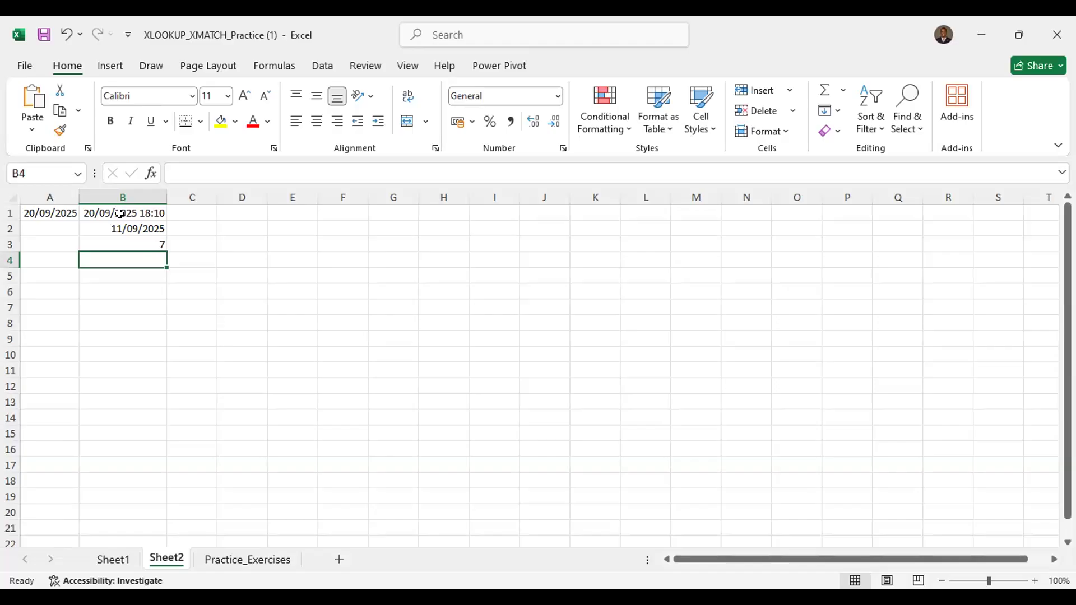
click(112, 240)
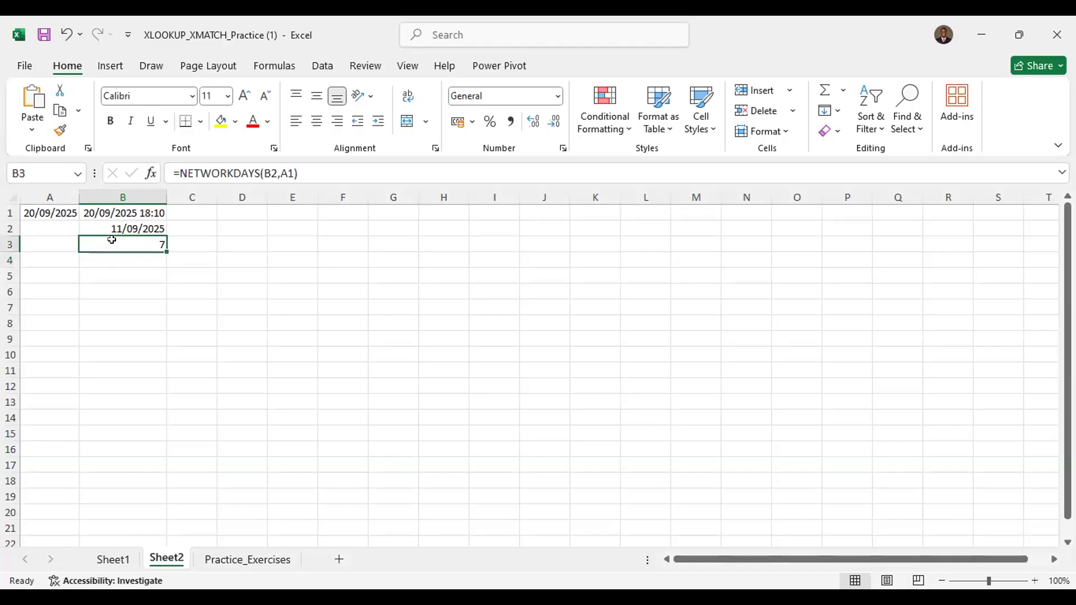
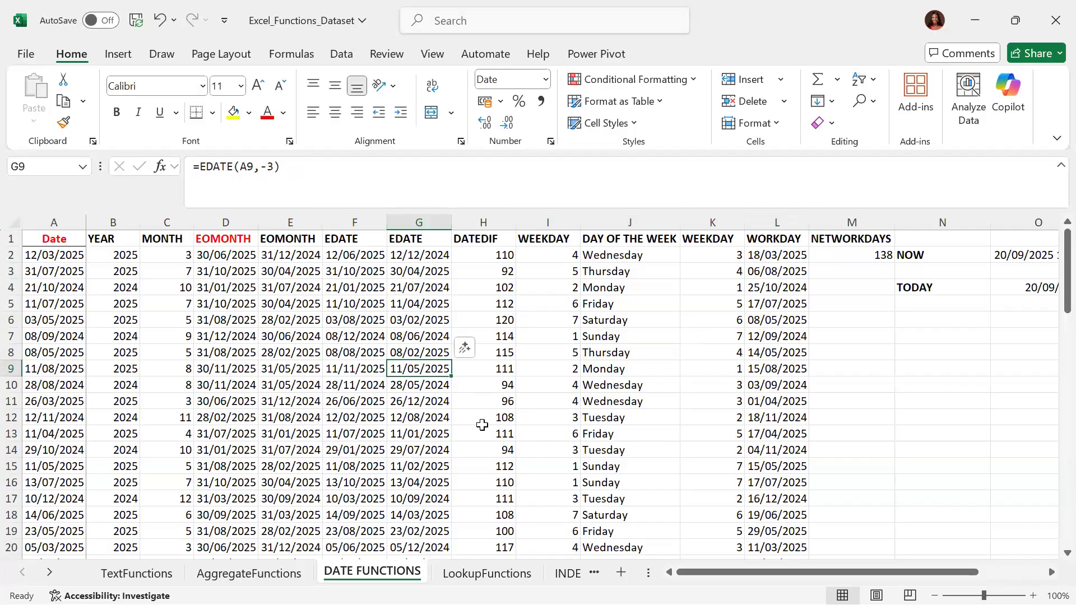
- Switch to WEEK 2 NOTE.pdf in the browser and find the section "Tables, Charts and Pivot Tables"
key(alt+Tab)
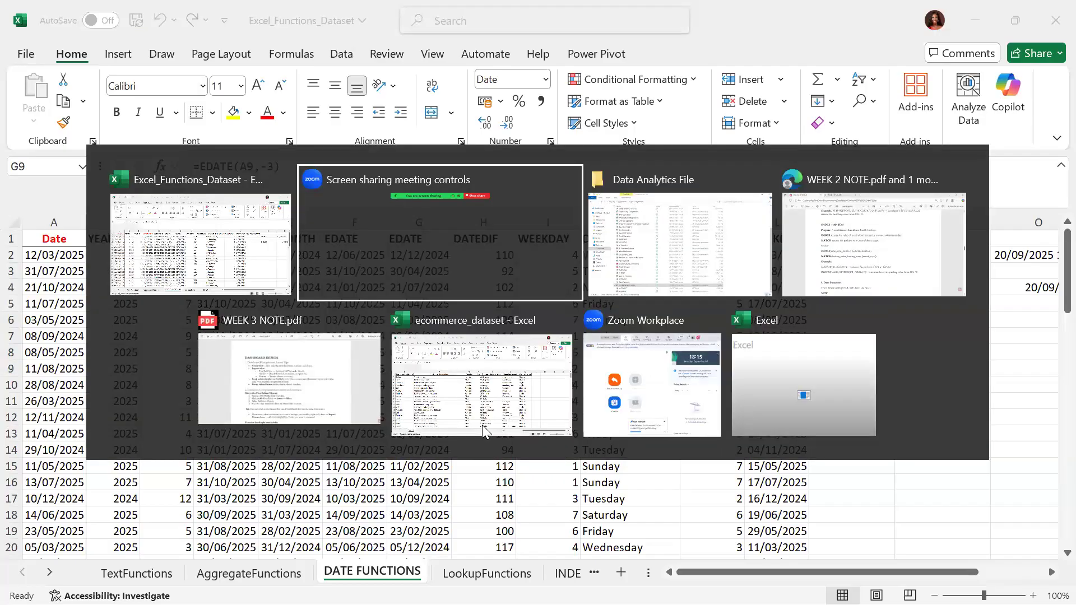
click(481, 427)
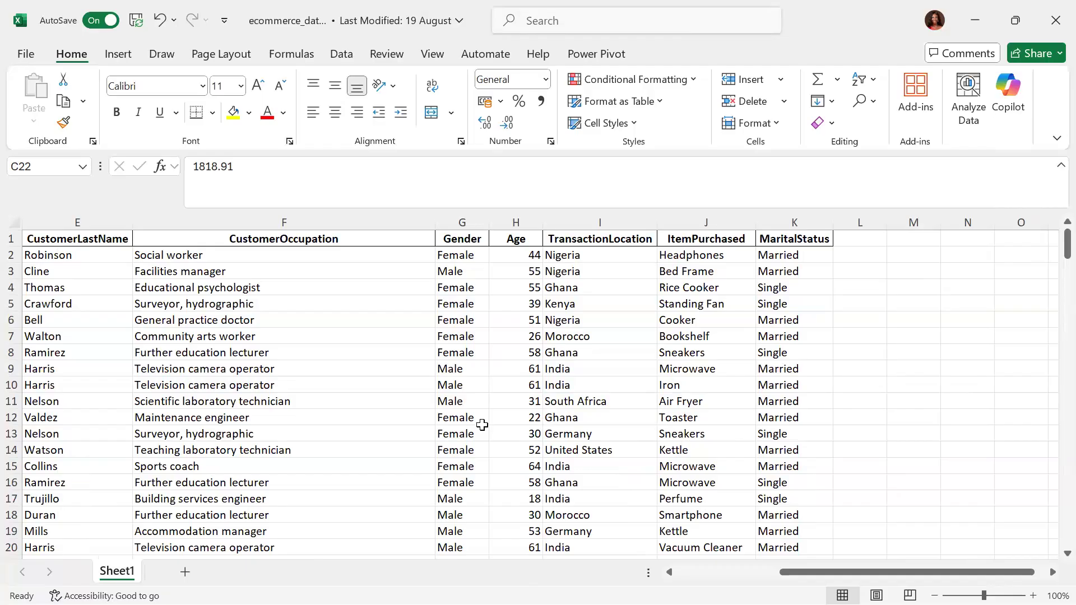
key(alt+Tab)
key(alt+Tab)
key(alt+Tab)
key(alt+Tab)
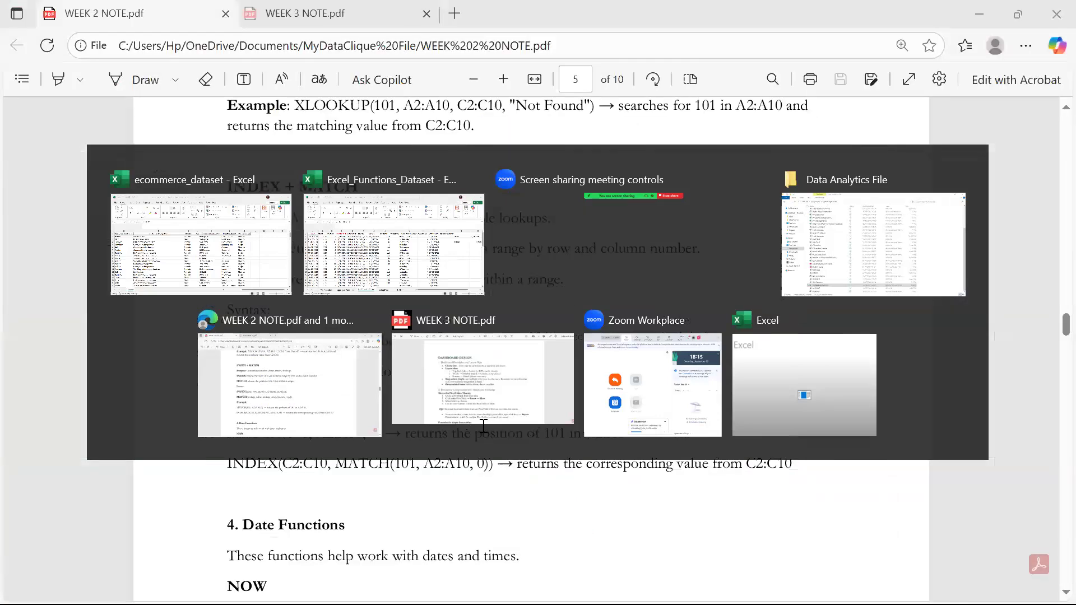
scroll(484, 426, down, 10)
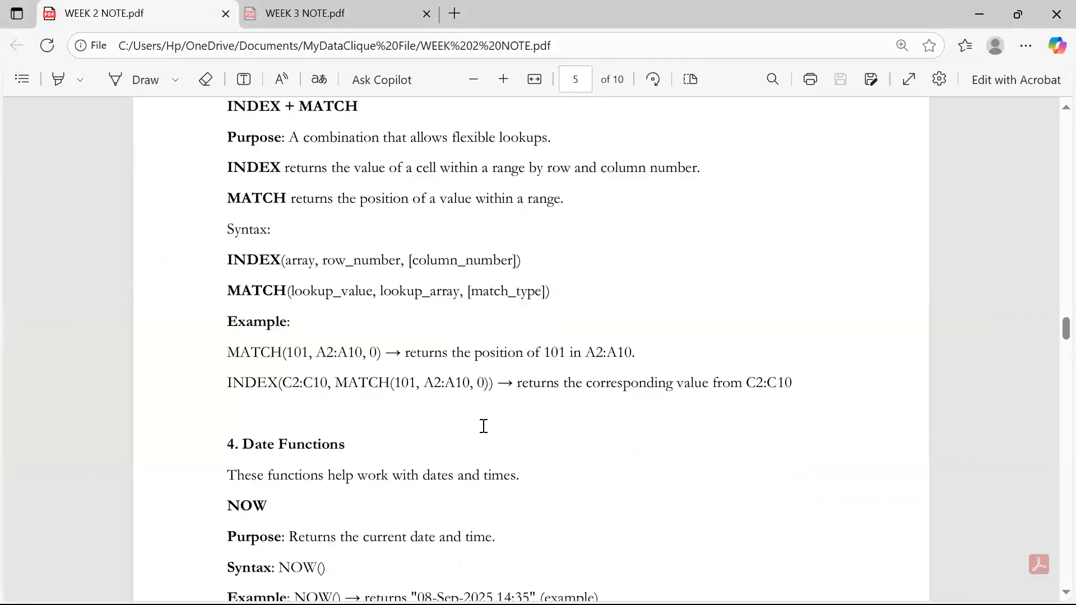
scroll(484, 426, down, 20)
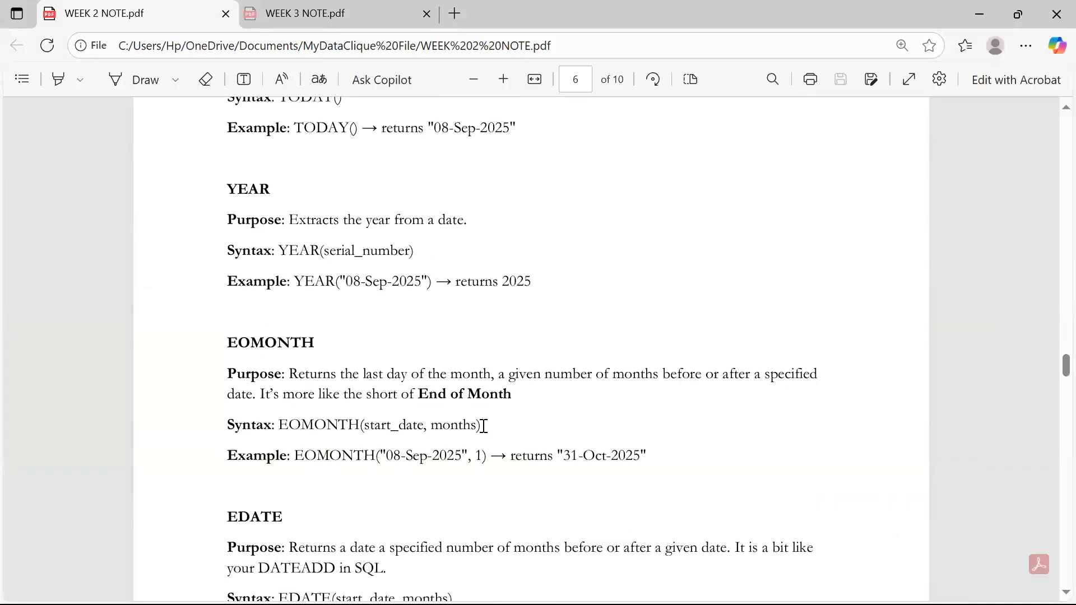
scroll(483, 426, down, 10)
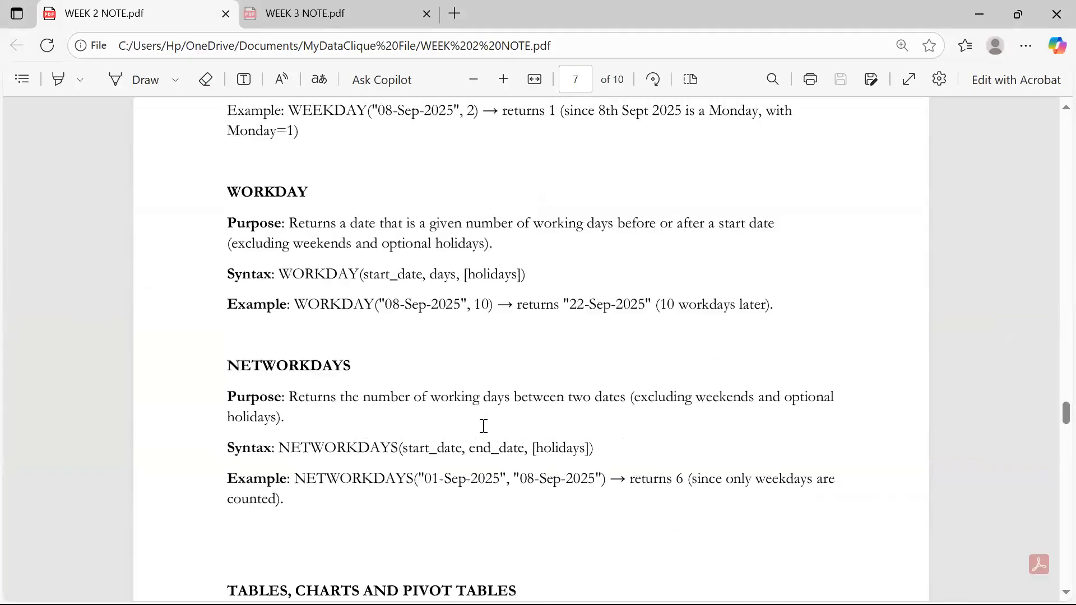
scroll(484, 426, down, 2)
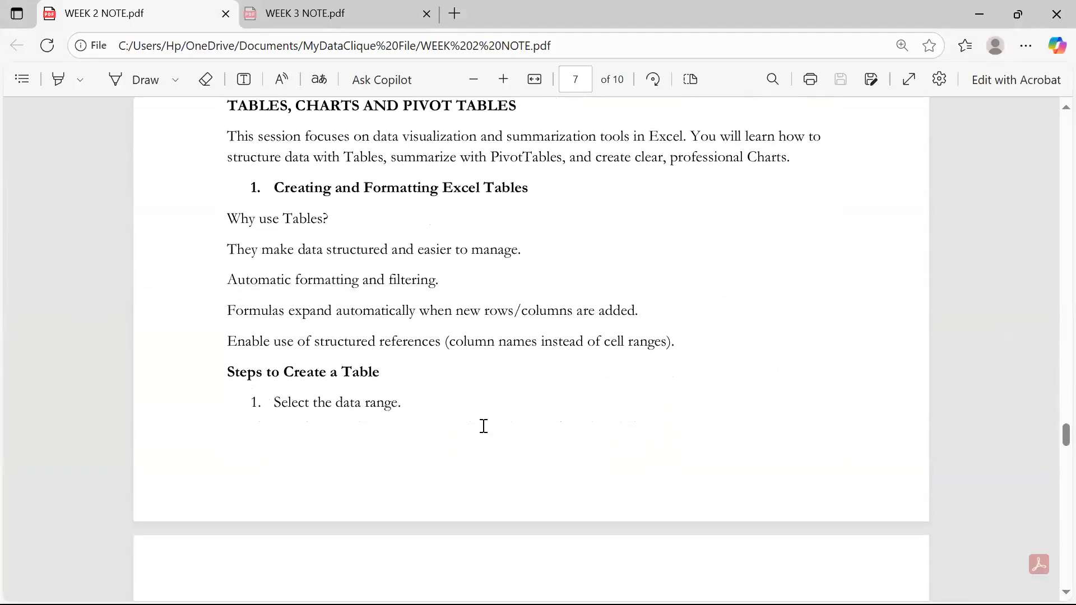
scroll(483, 426, up, 1)
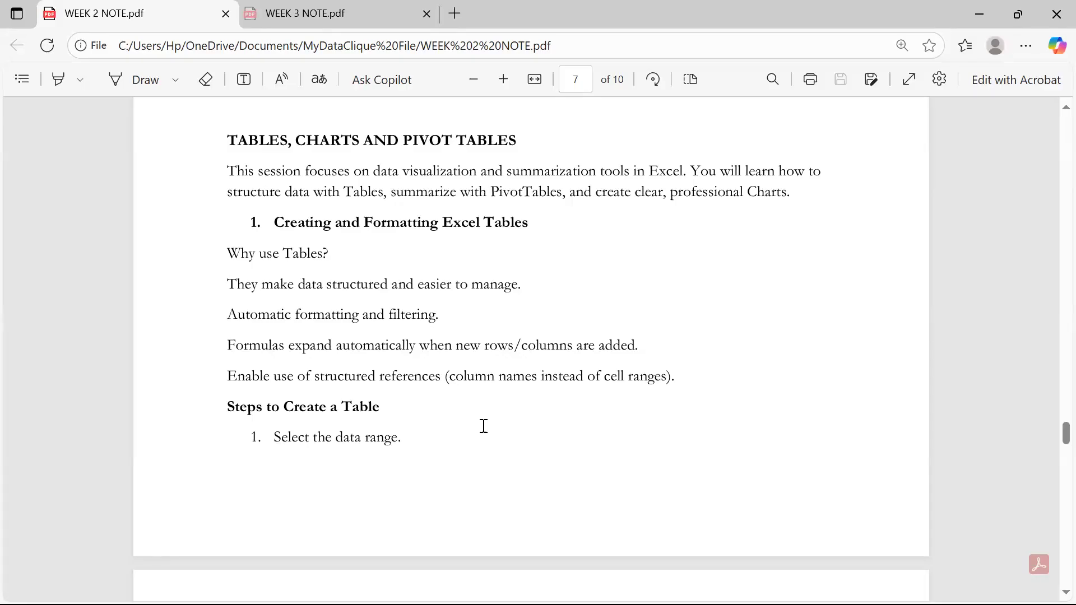
- Switch to File Explorer and open the workbook "ecommerce_dataset (1)" from the Documents folder
key(alt+Tab)
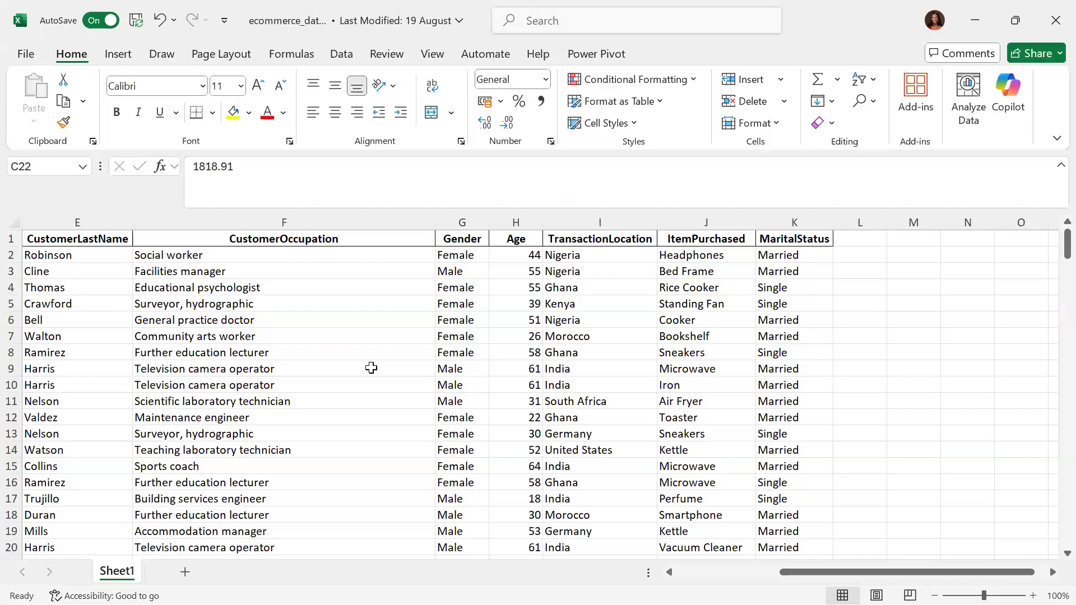
key(alt+Tab)
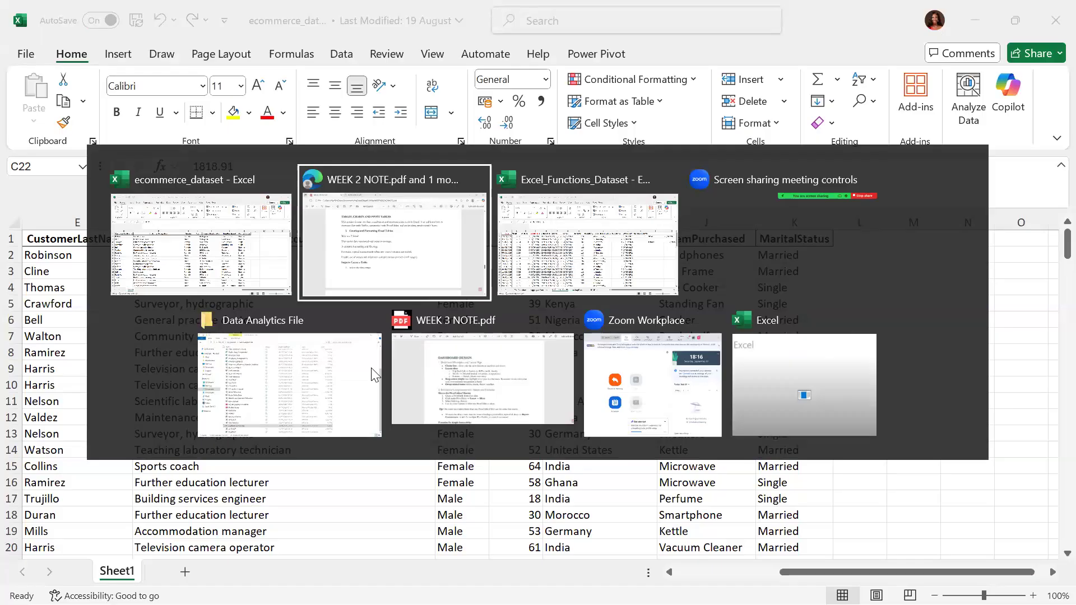
key(alt+Tab)
key(alt+Tab)
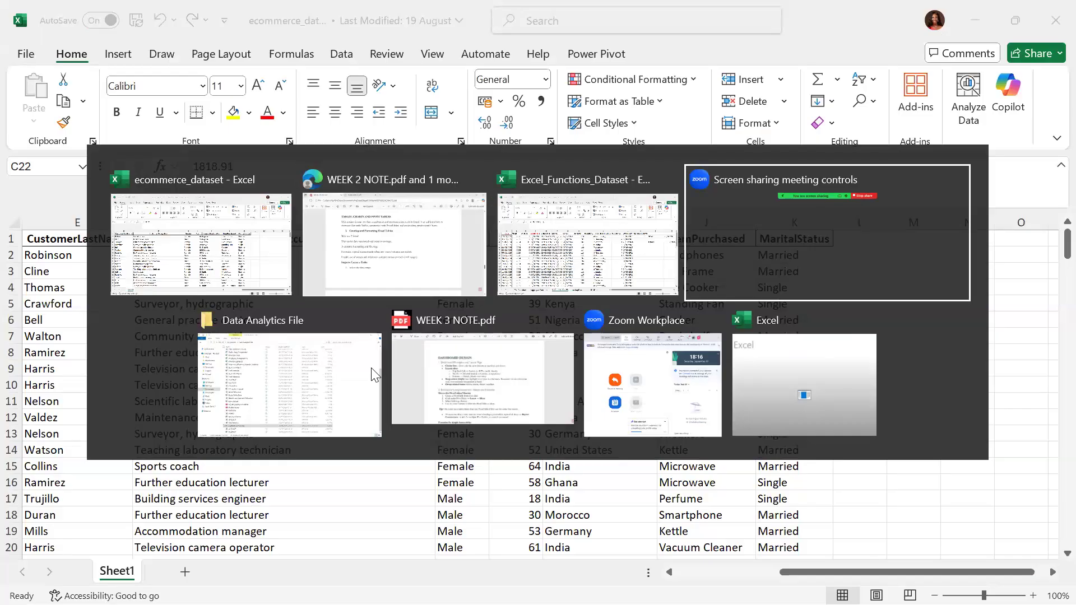
key(alt+Tab)
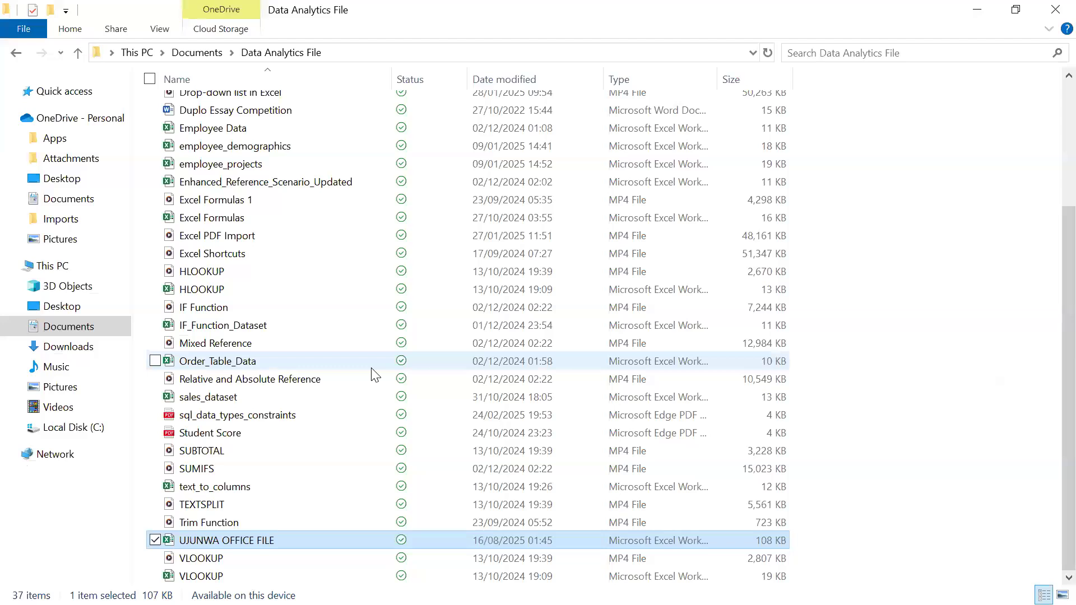
click(198, 52)
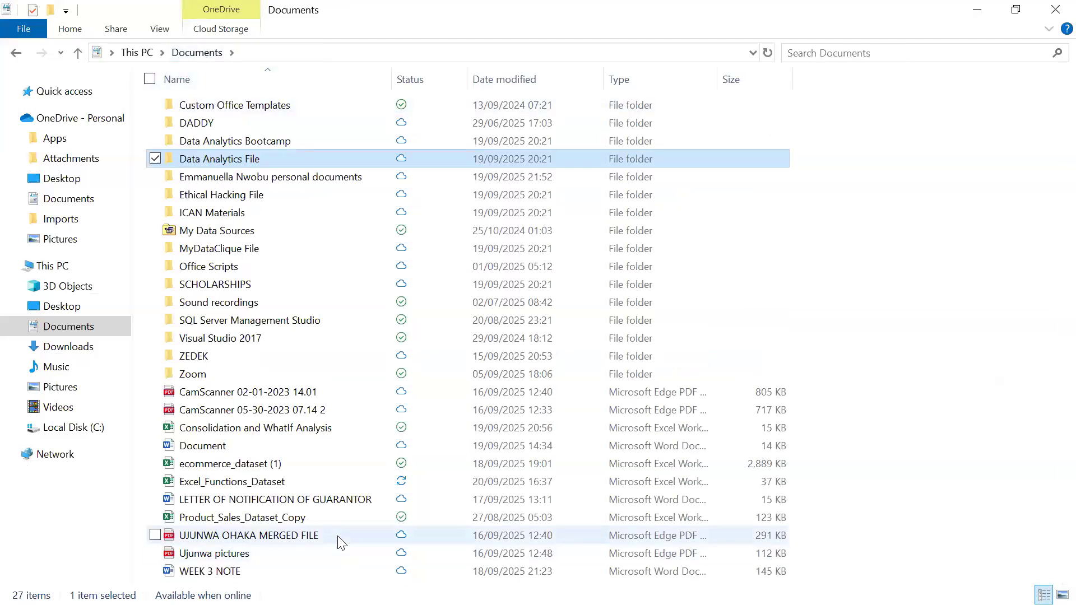
double_click(290, 463)
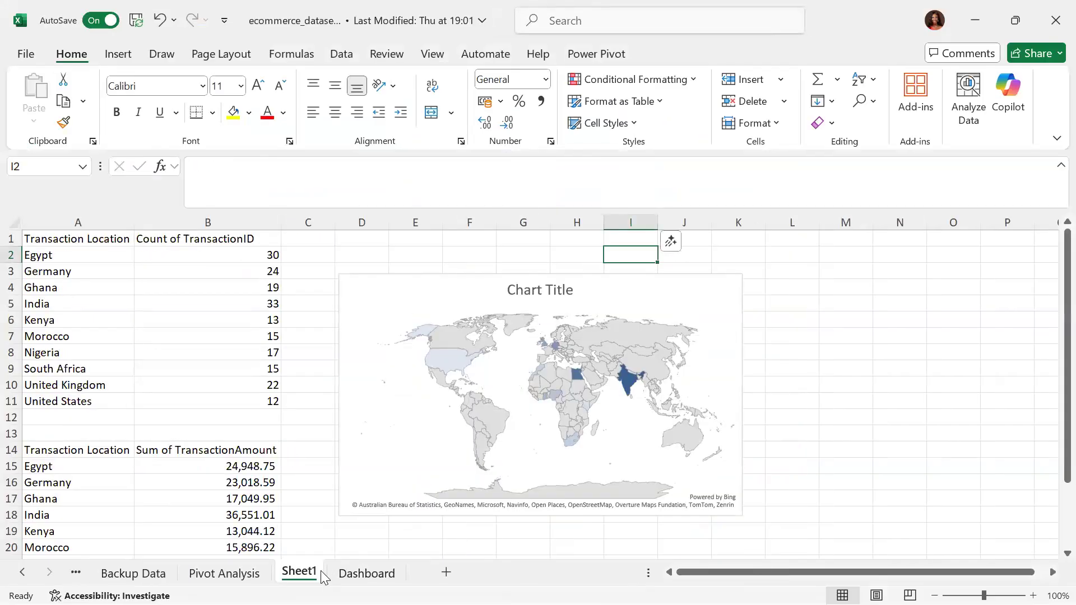
- Show the Dashboard sheet and examine its month timeline, transaction figures, and gender, occupation and customer charts
click(378, 577)
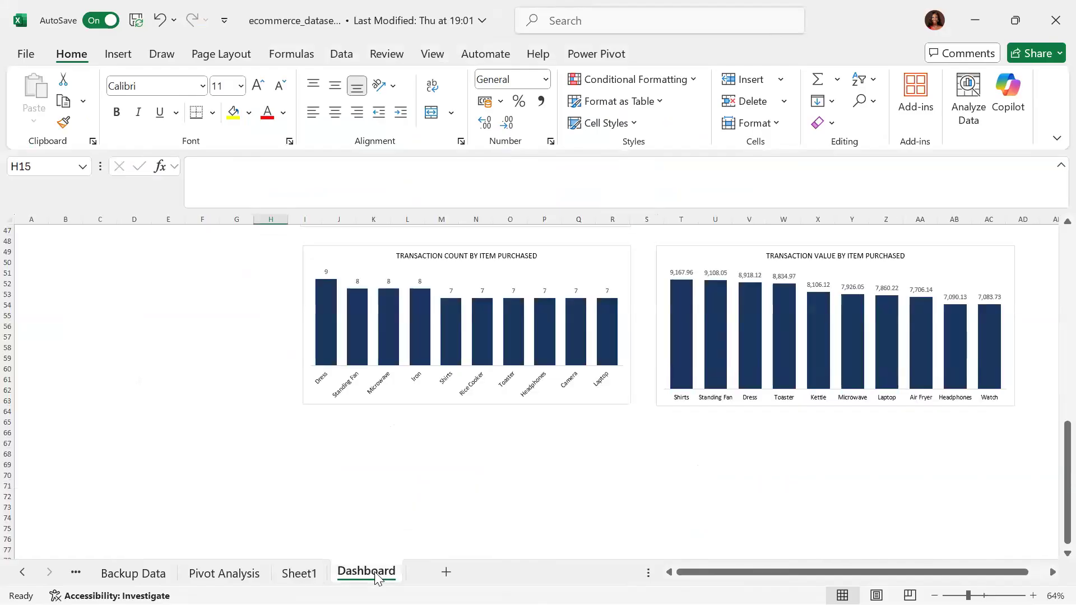
ctrl+scroll(377, 577, down, 2)
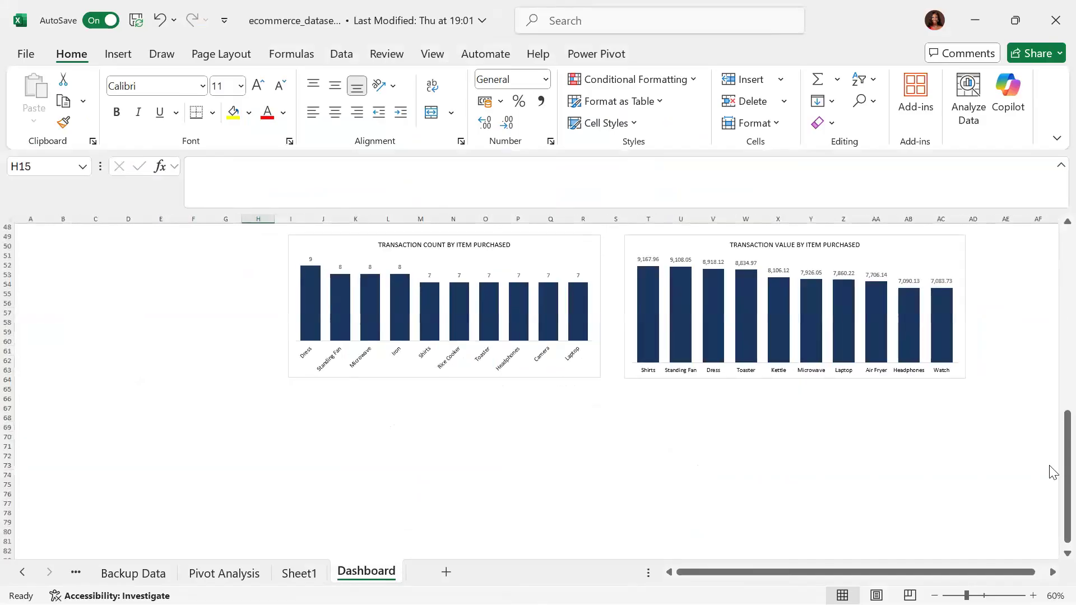
scroll(1048, 314, up, 15)
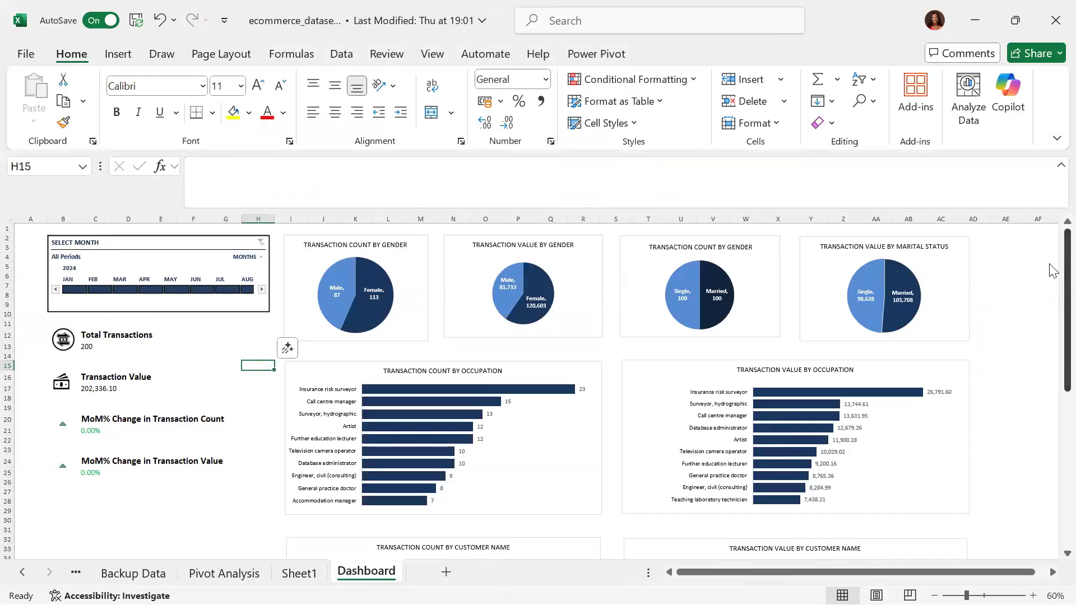
scroll(1052, 280, down, 4)
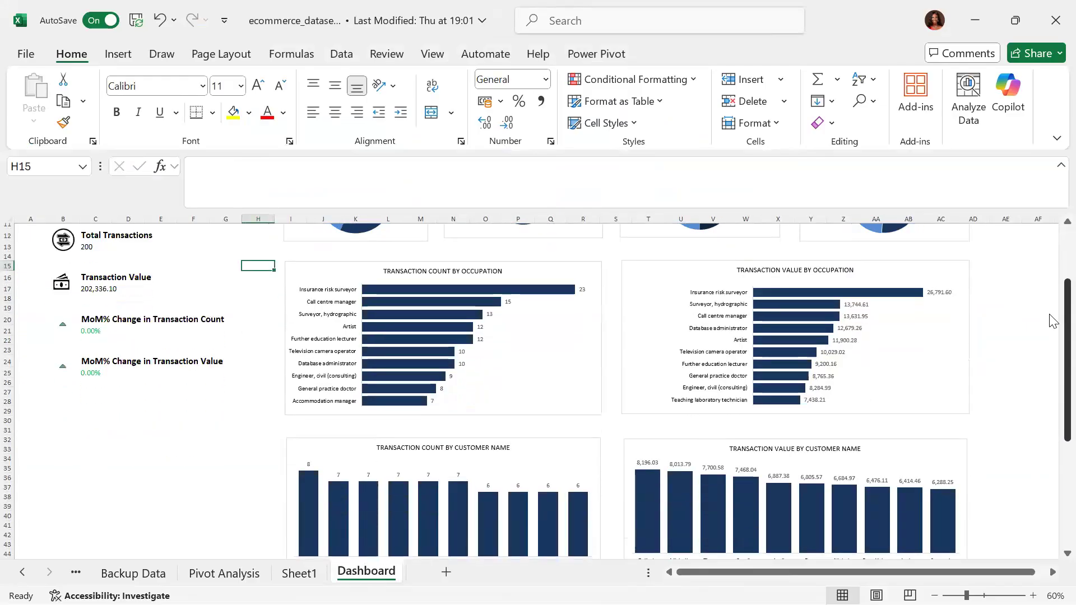
scroll(1052, 320, up, 5)
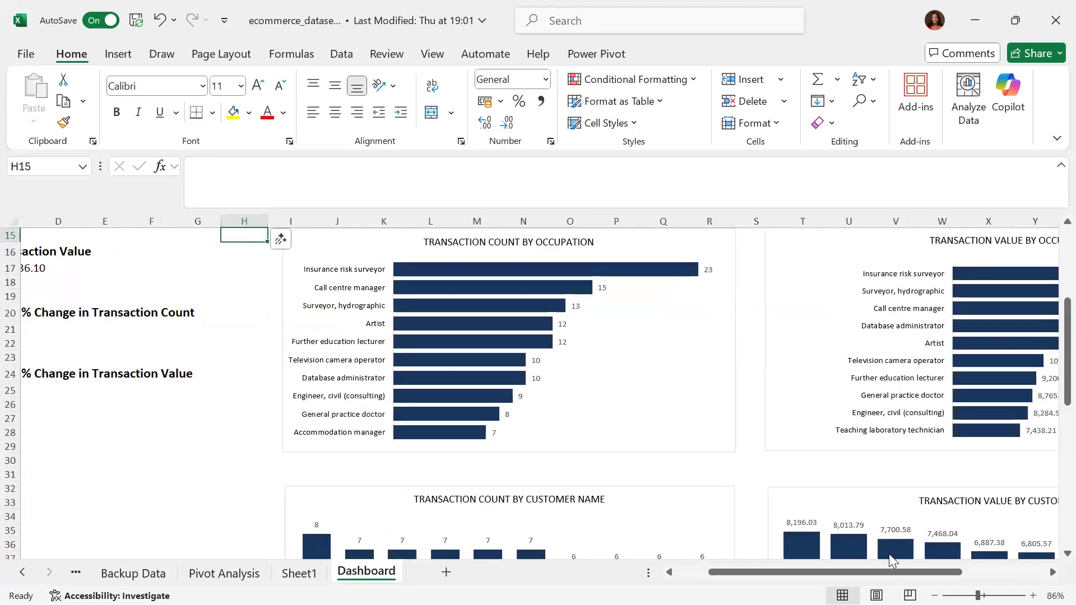
drag(872, 568, 823, 568)
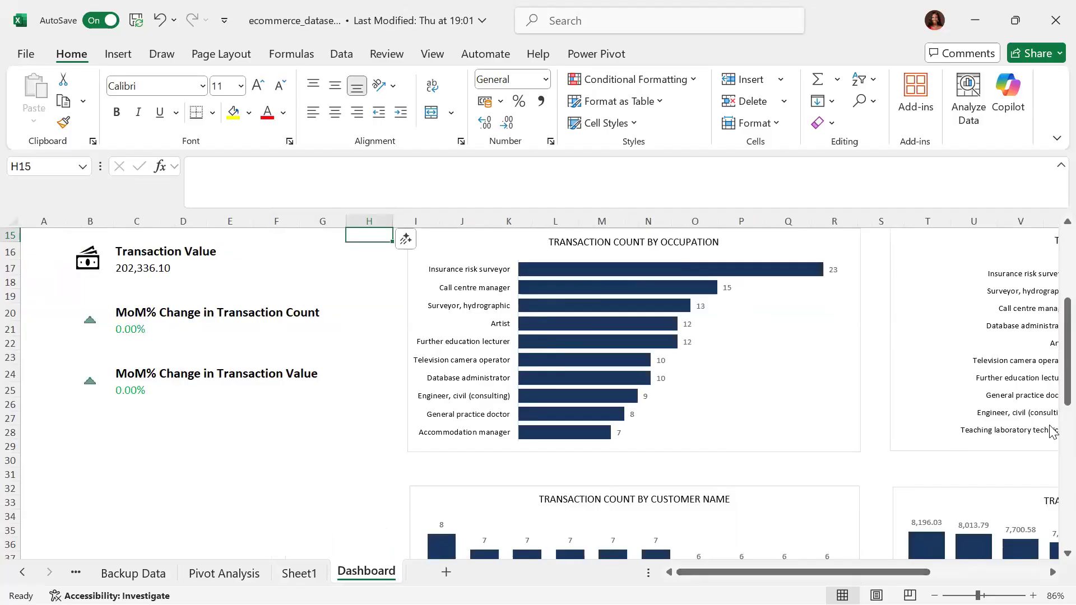
scroll(1051, 431, up, 4)
scroll(1052, 336, down, 1)
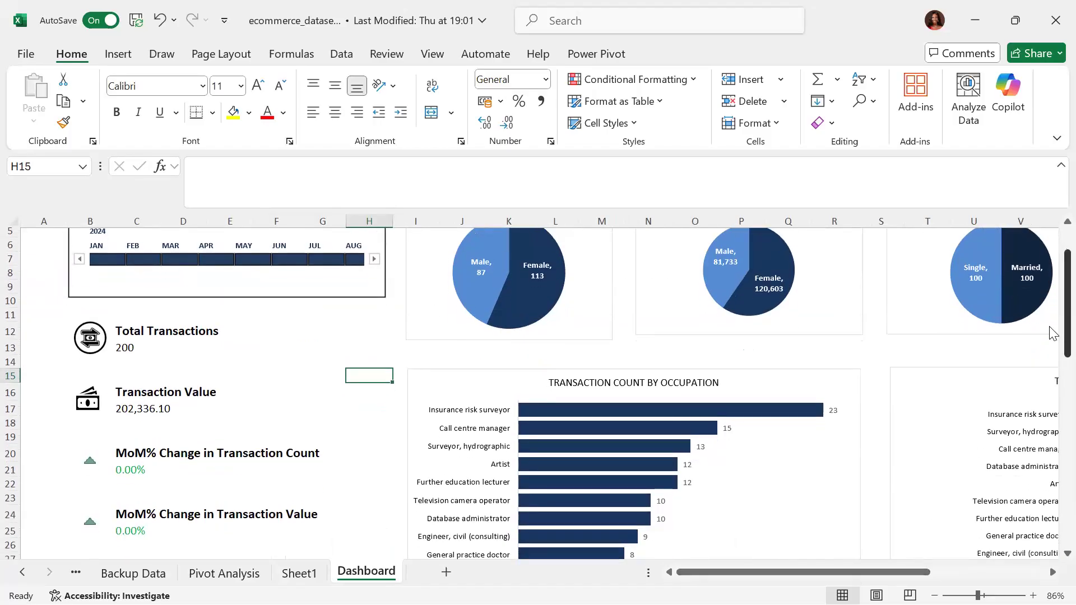
- Filter the dashboard's month timeline to July, April and August 2024 in turn, and clear the filter to restore all periods
click(329, 259)
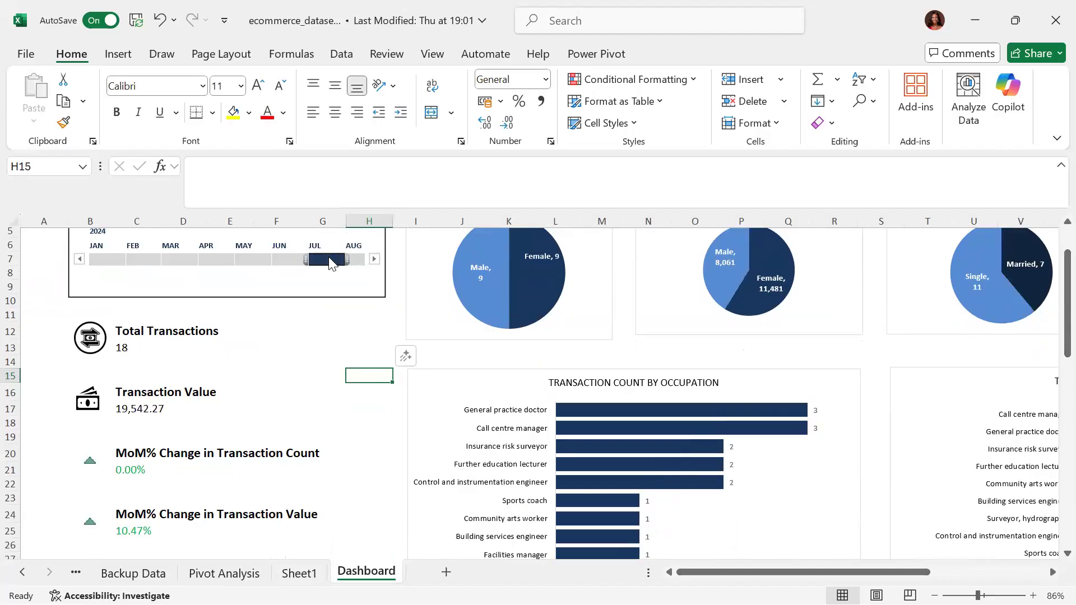
click(223, 260)
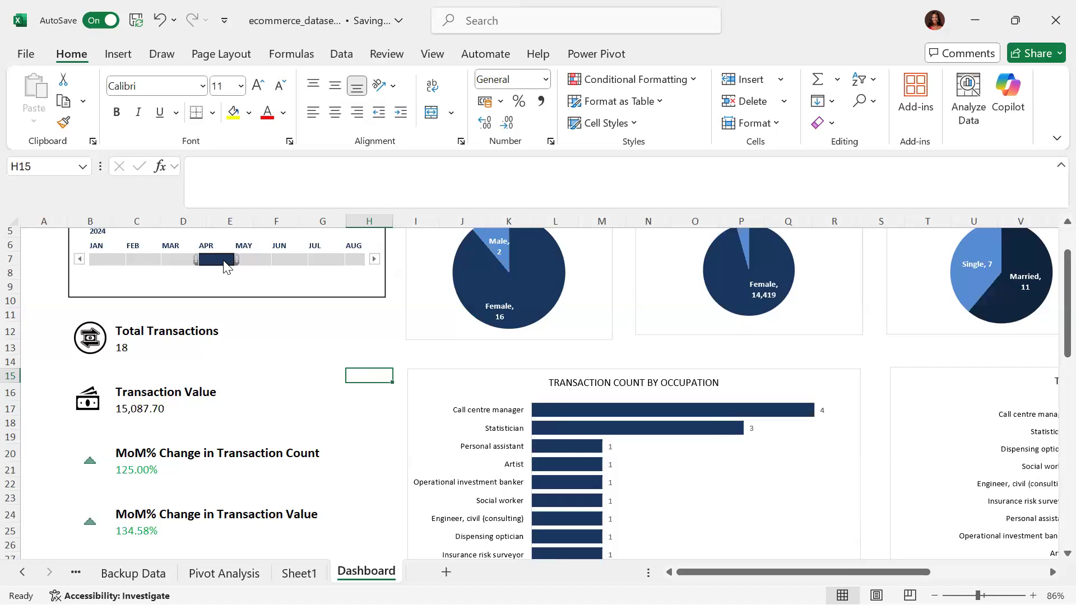
click(358, 260)
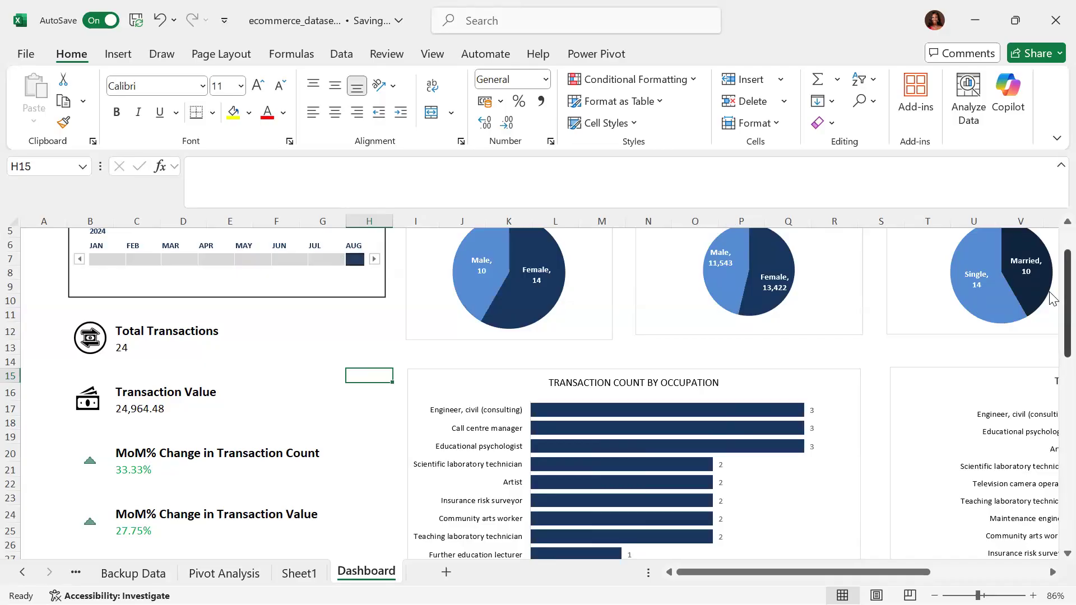
drag(1050, 292, 1050, 506)
drag(1054, 435, 1053, 279)
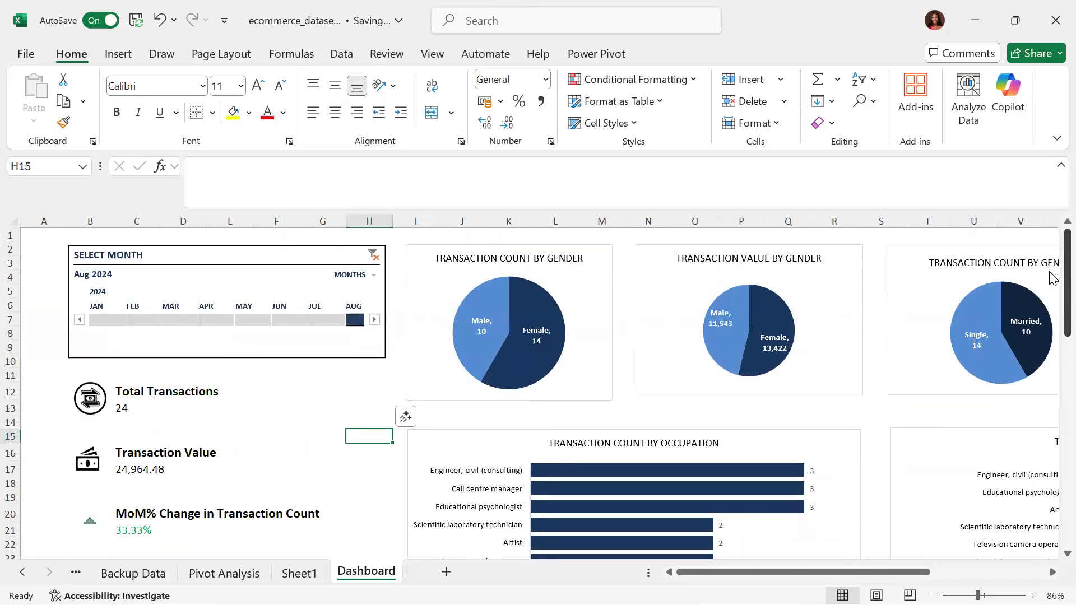
click(372, 255)
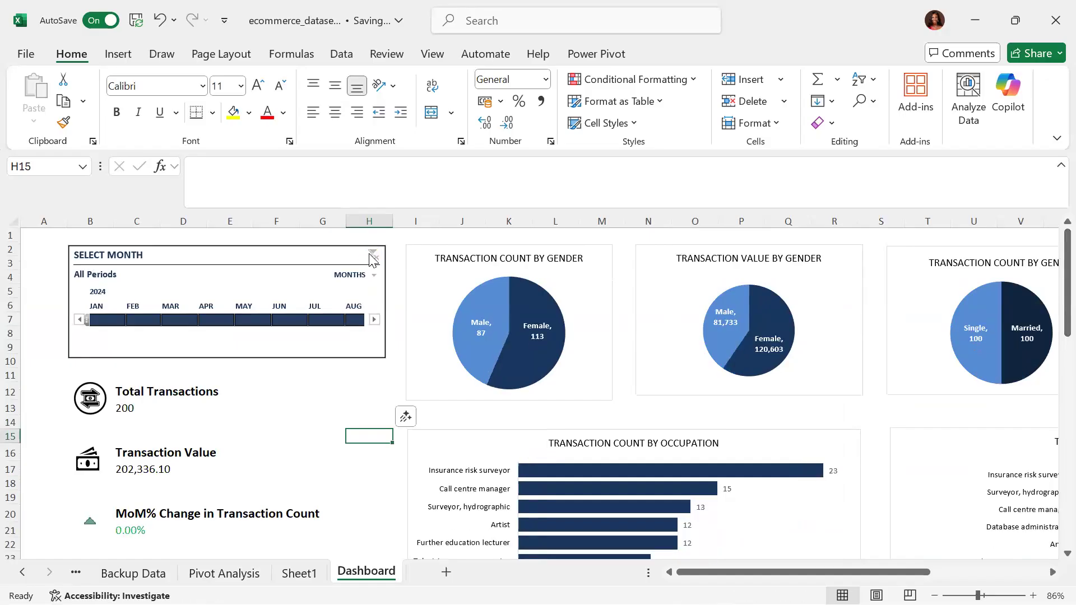
- Switch back to WEEK 2 NOTE.pdf and read the notes on creating and formatting Excel tables and building PivotTables
key(alt+Tab)
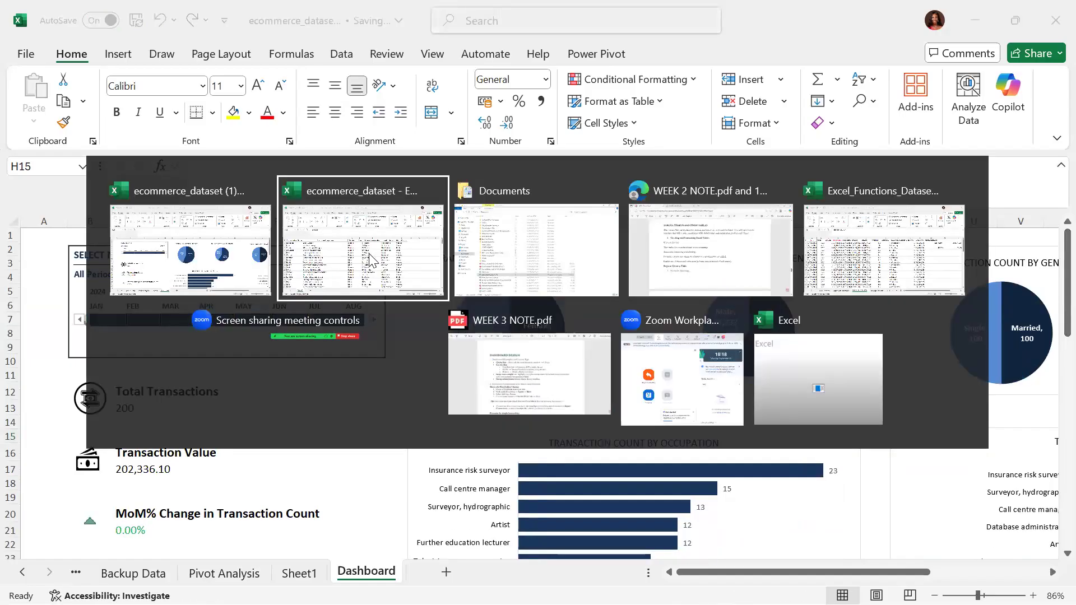
key(alt+Tab)
key(alt+Tab)
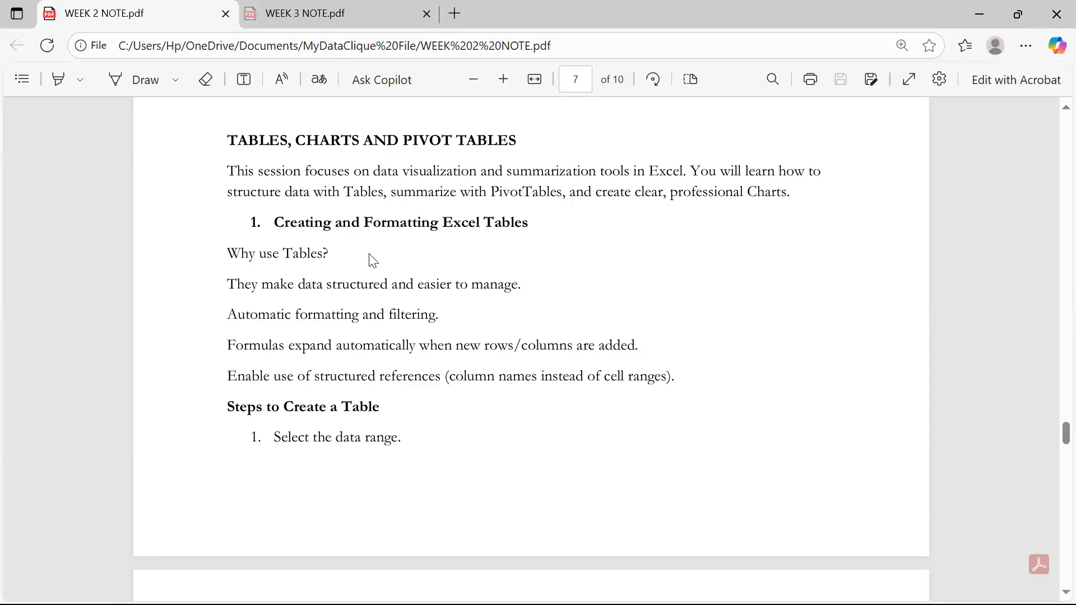
scroll(373, 261, down, 4)
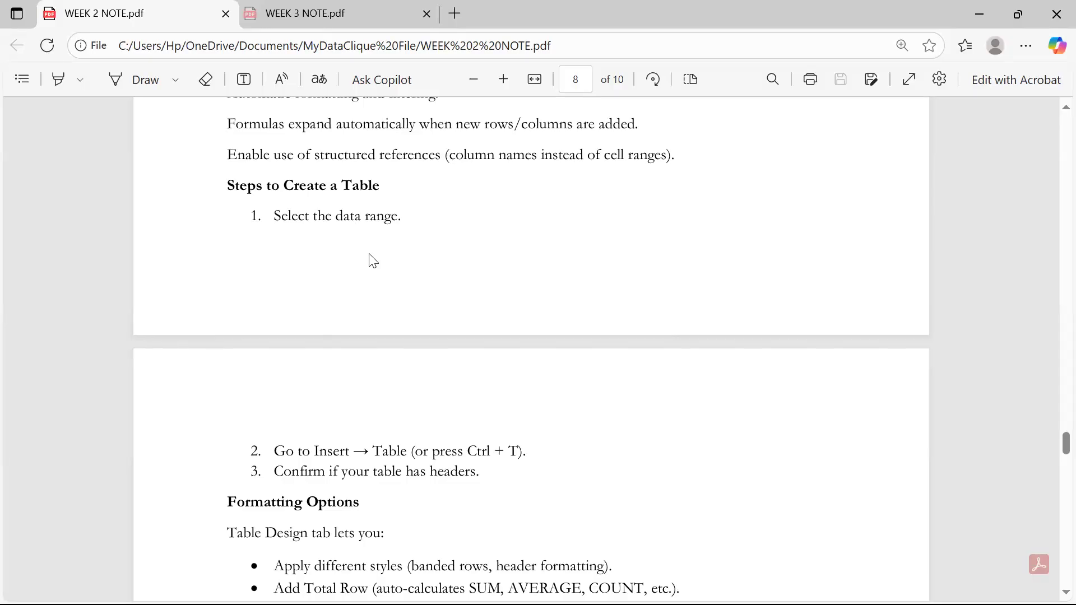
scroll(372, 261, down, 3)
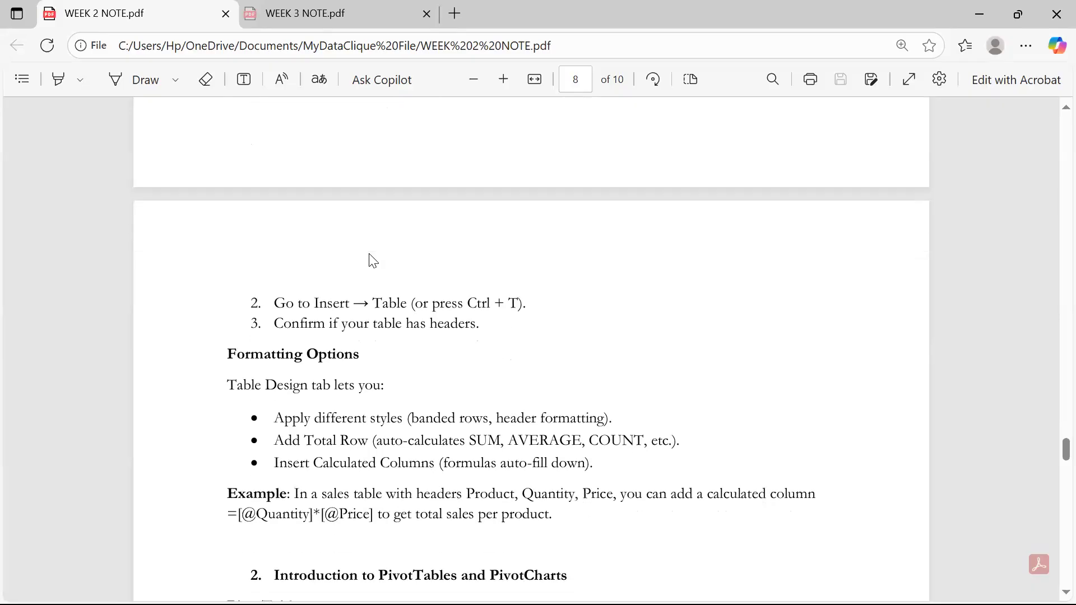
scroll(373, 261, up, 3)
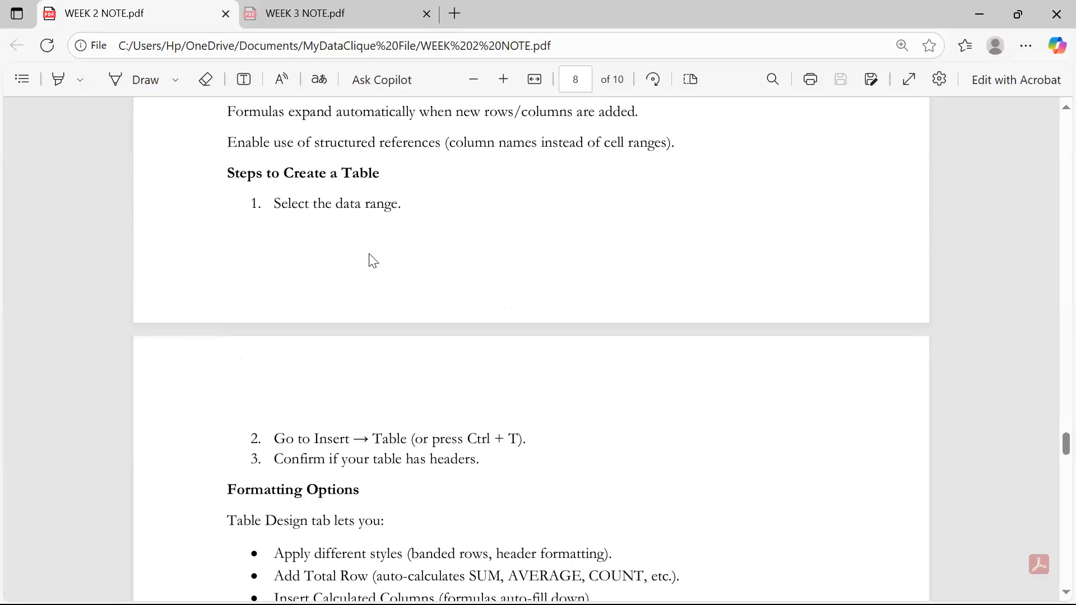
scroll(373, 261, down, 5)
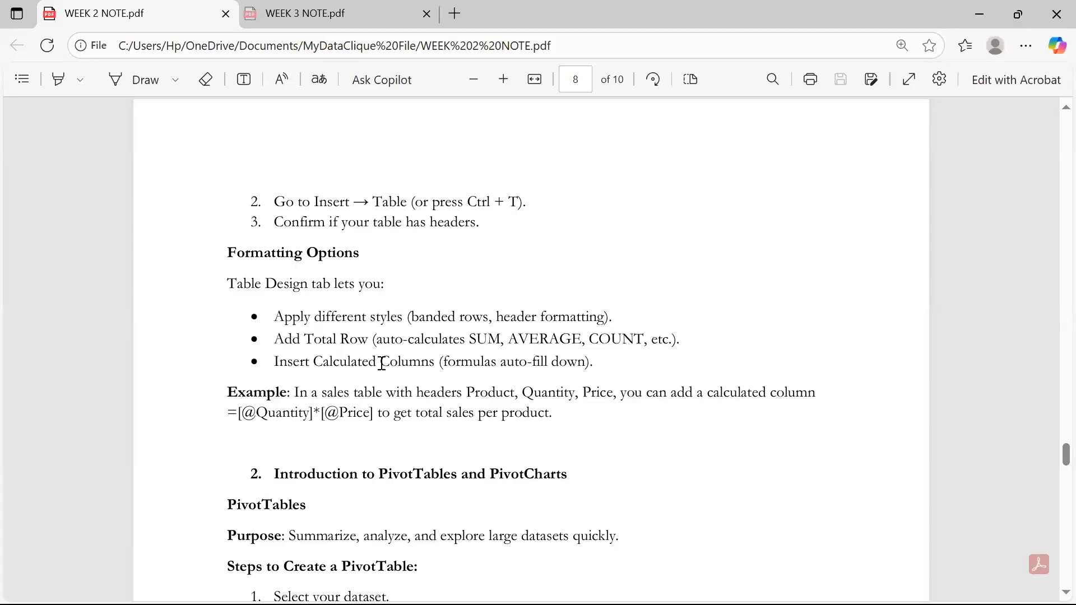
scroll(381, 365, down, 5)
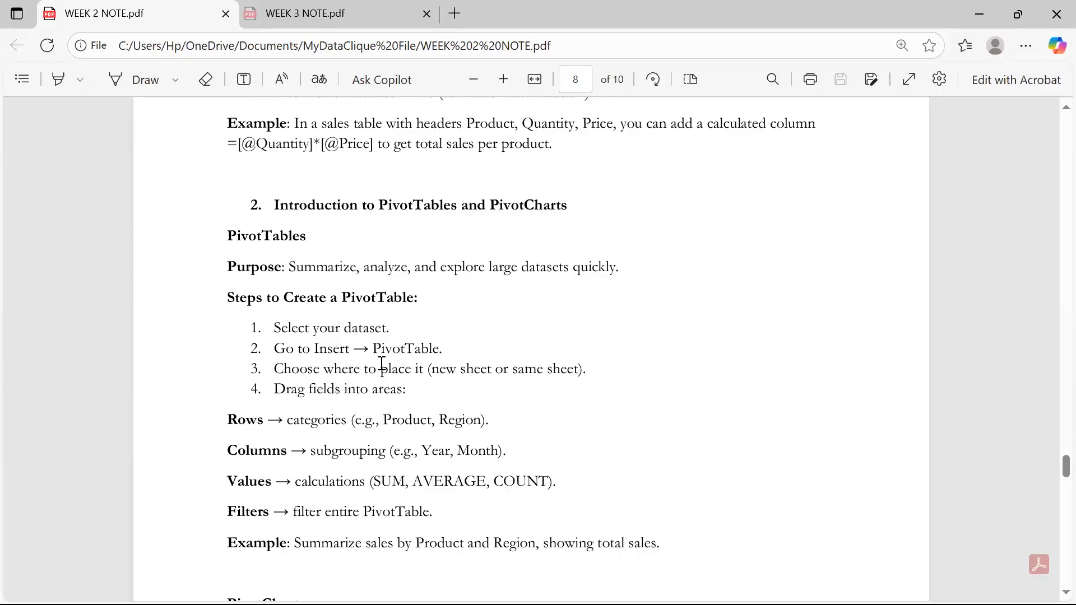
scroll(381, 365, down, 3)
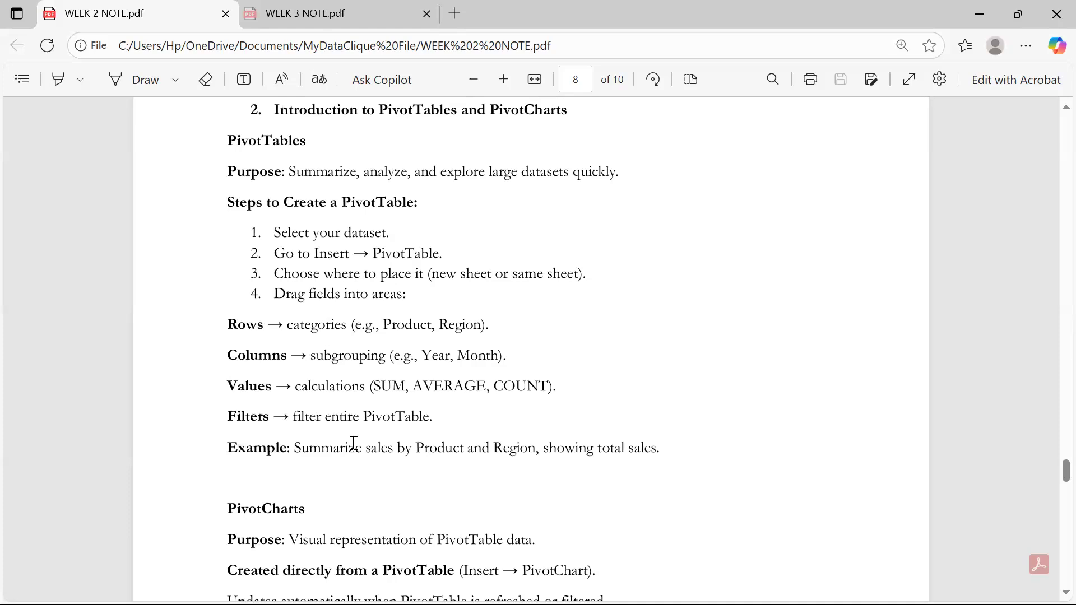
- Switch to the e-commerce workbook in Excel and review Sheet1's columns from TransactionID to MaritalStatus
scroll(354, 443, up, 6)
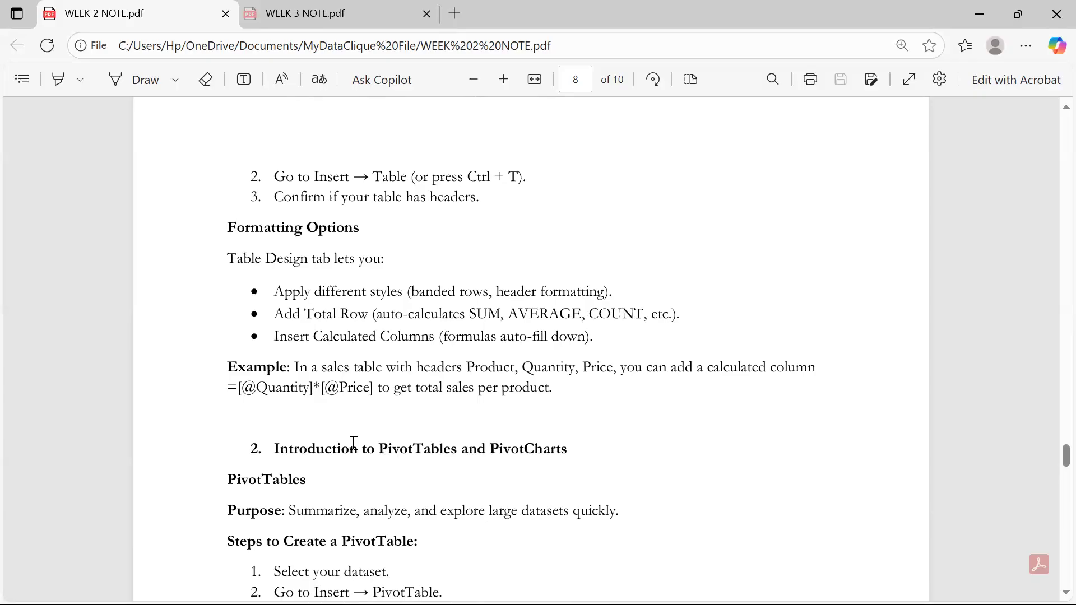
key(alt+Tab)
key(alt+Tab)
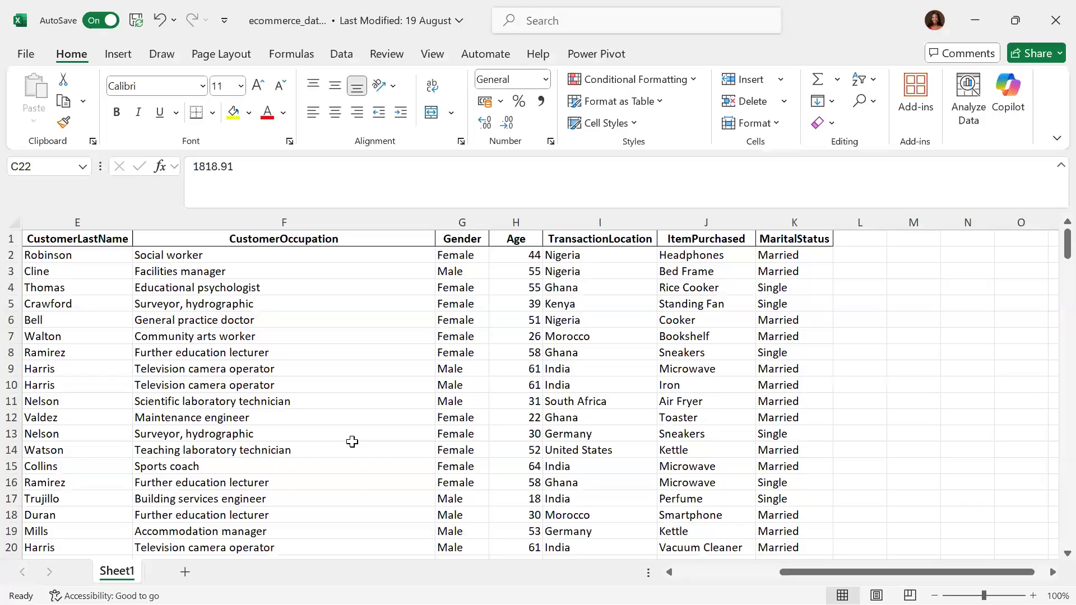
scroll(352, 441, left, 5)
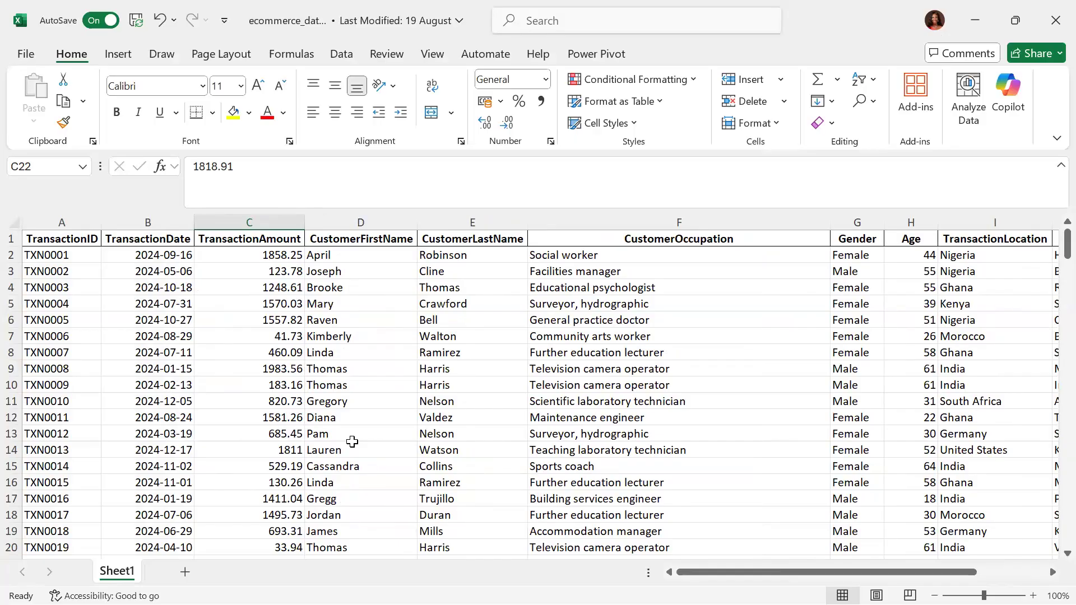
click(61, 224)
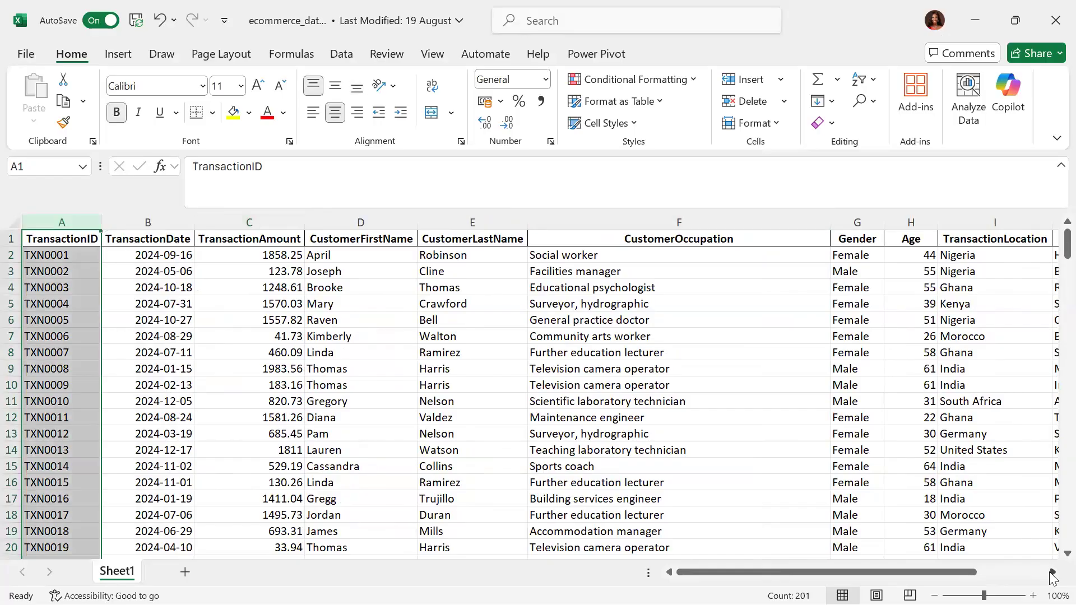
scroll(1053, 573, right, 5)
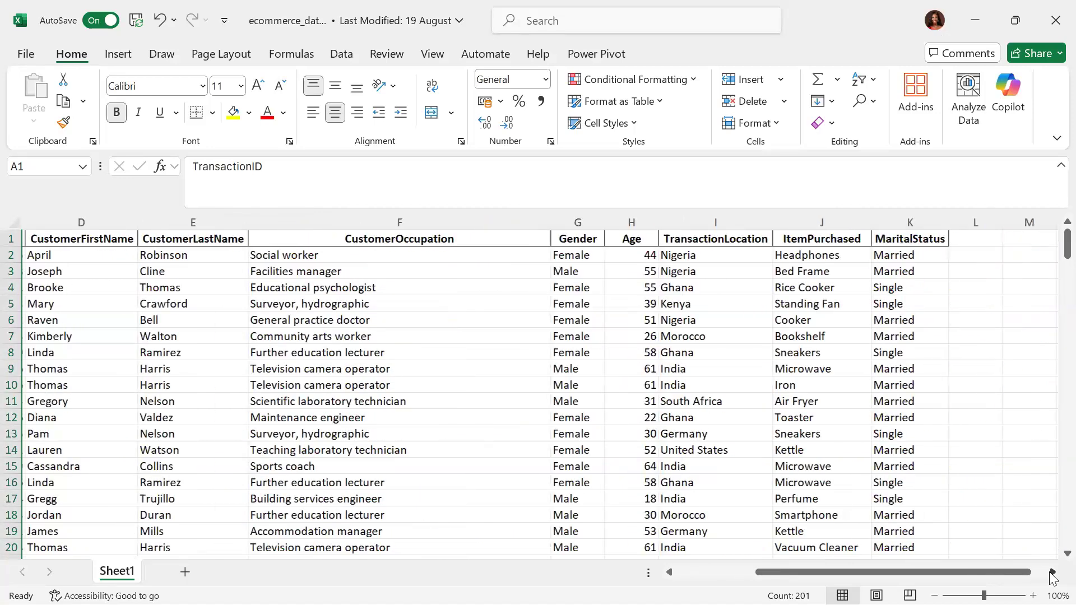
drag(1034, 577, 829, 570)
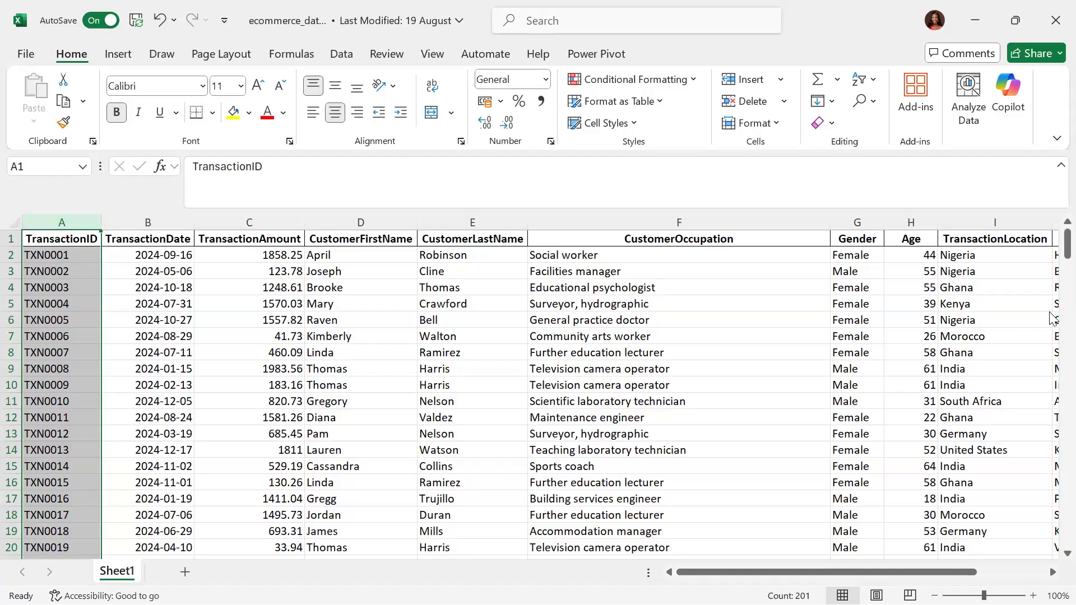
- Check the TransactionID column down to the last record in row 201 and return to the first row
drag(1067, 247, 1068, 532)
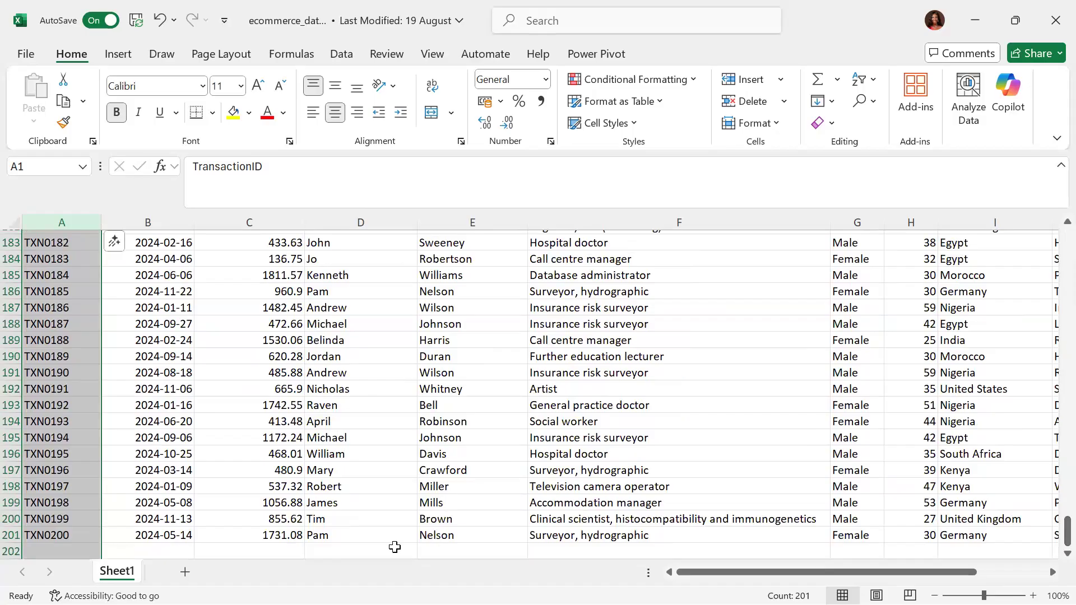
click(76, 539)
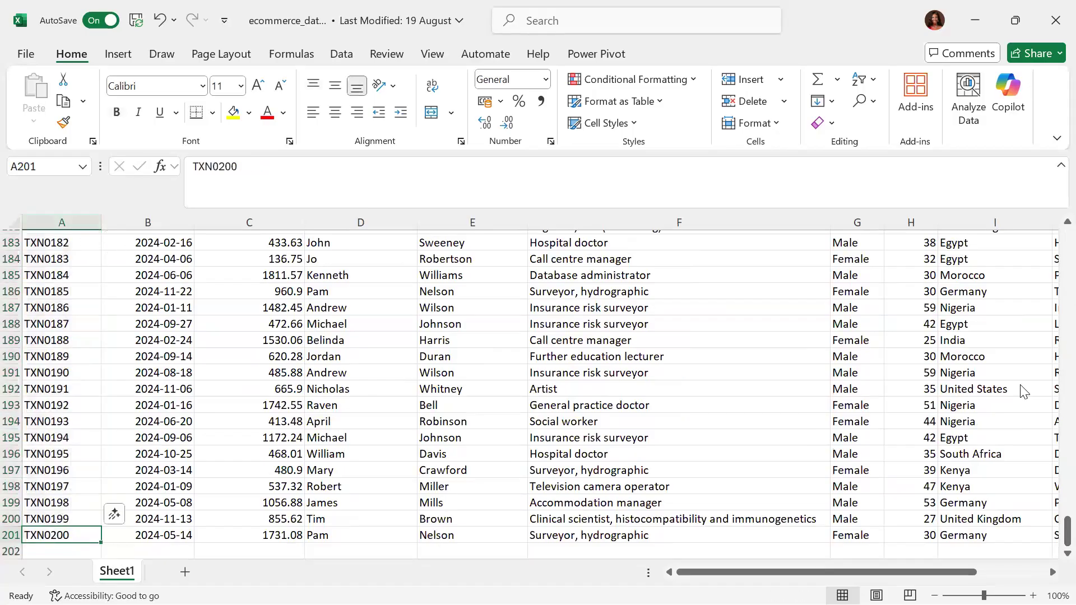
drag(1054, 529, 1052, 220)
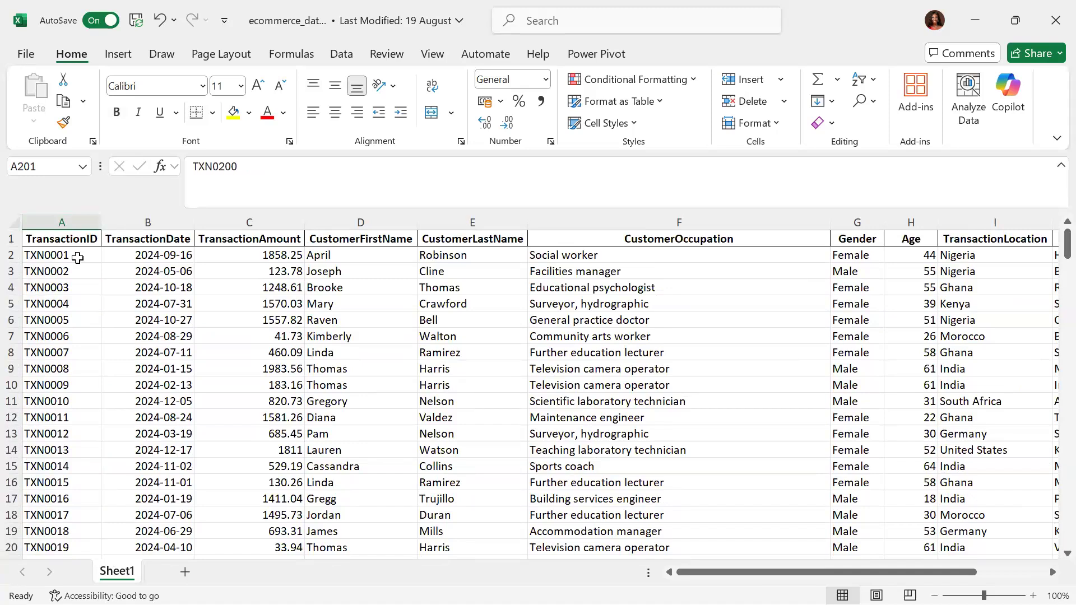
- Examine the TransactionLocation, ItemPurchased and MaritalStatus columns of the dataset
click(1052, 575)
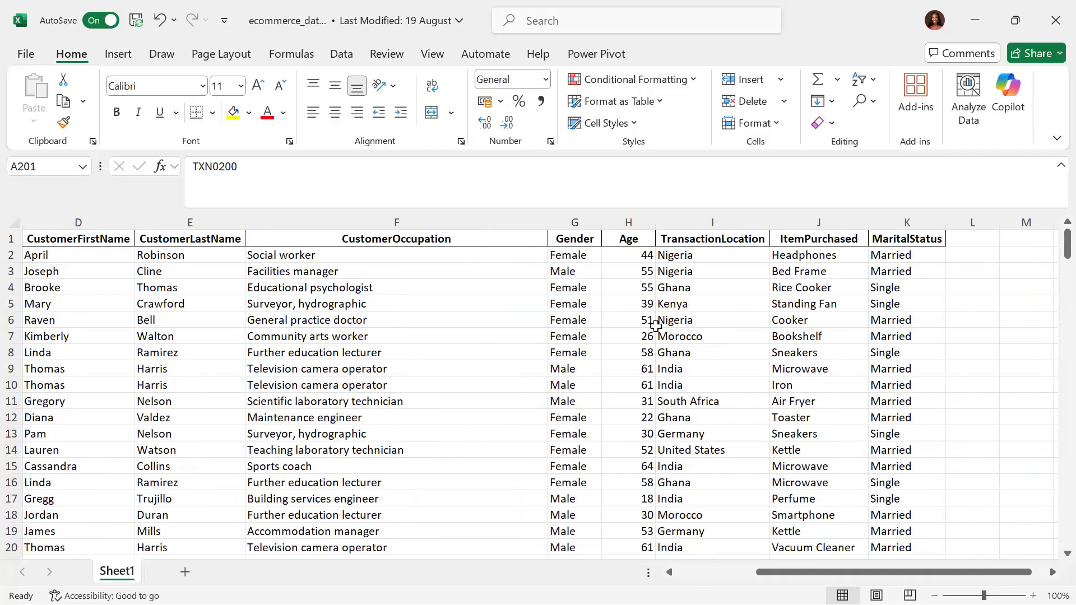
click(727, 222)
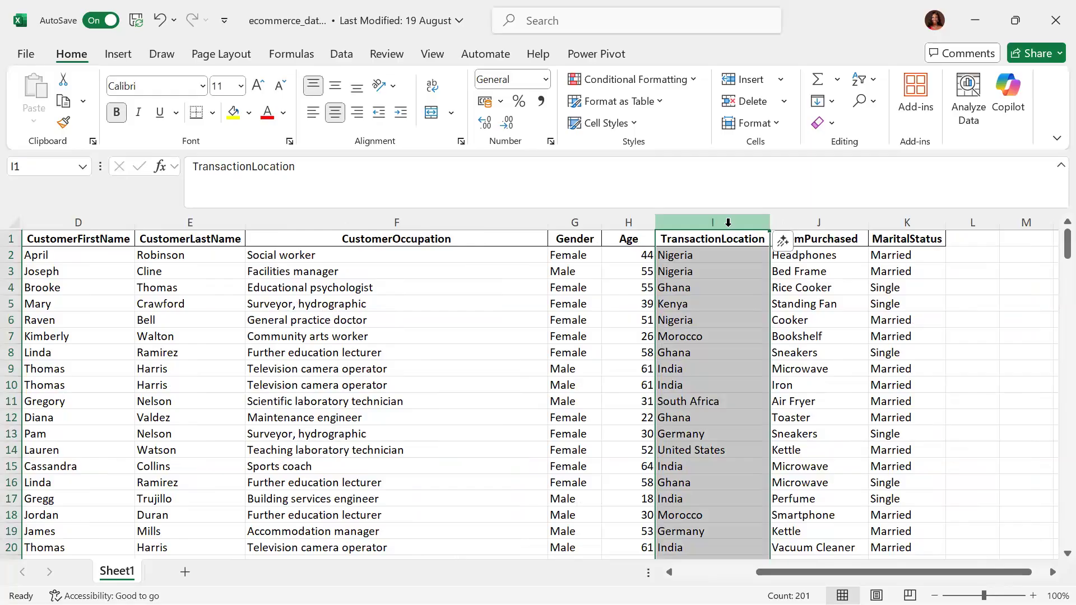
click(834, 288)
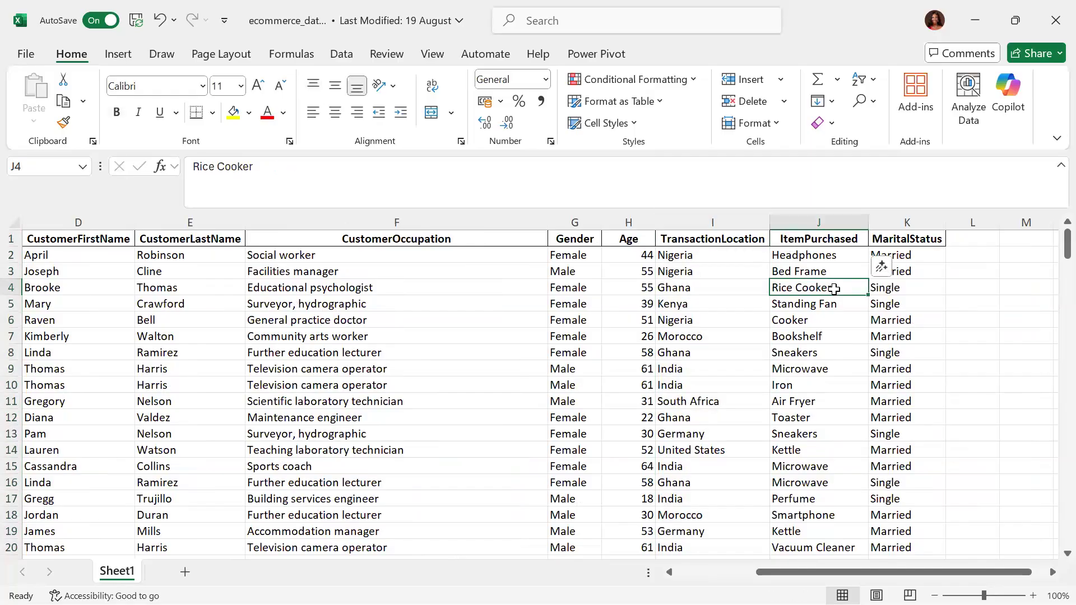
click(919, 217)
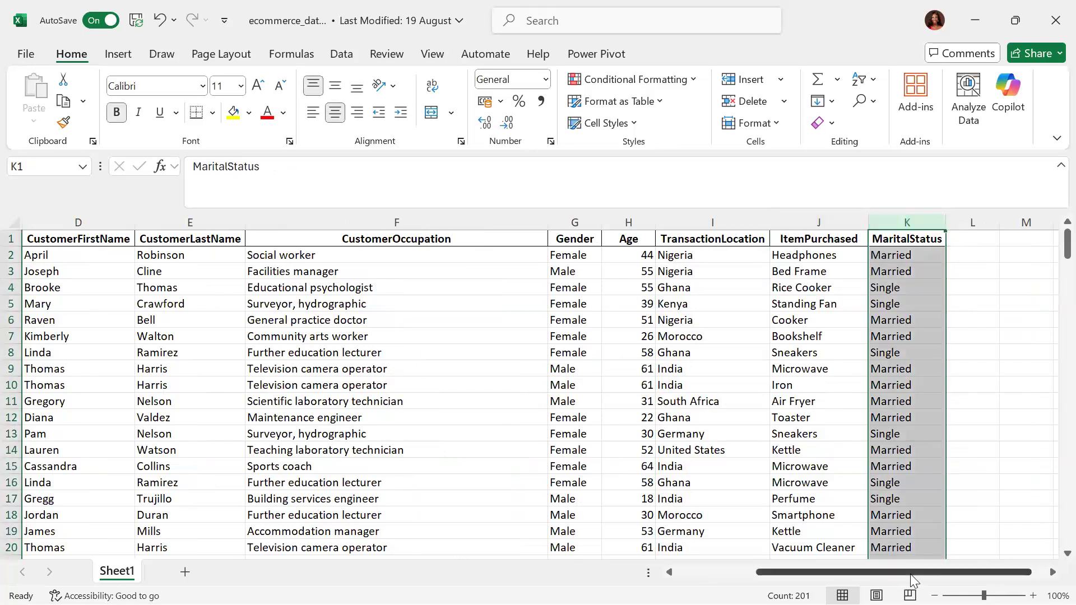
drag(910, 574, 801, 569)
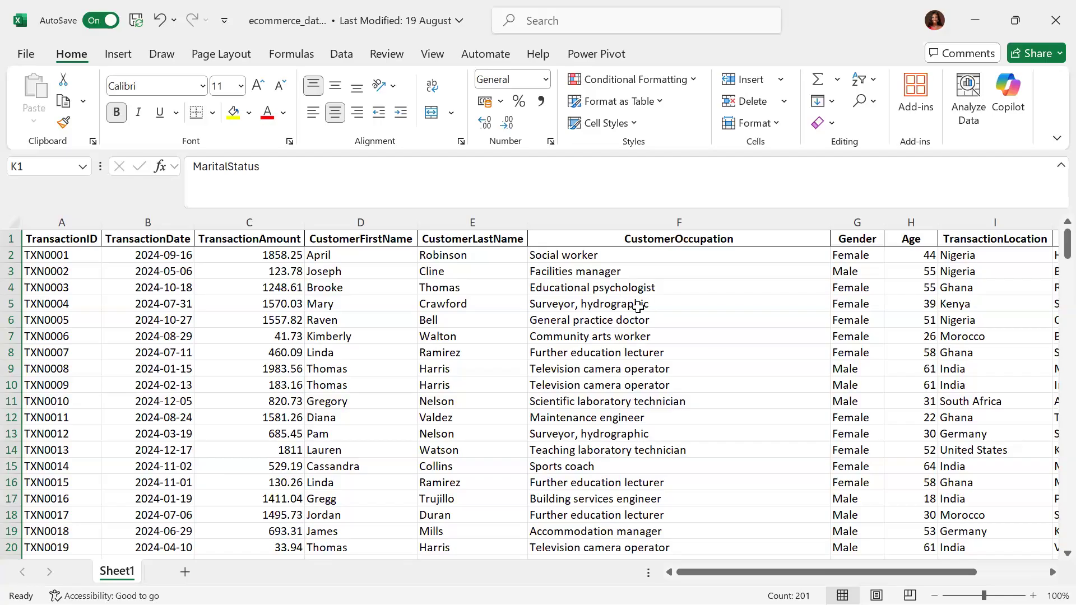
- Examine the CustomerOccupation entries down to row 57, including the surveyor, civil engineer and research officer cells
click(638, 307)
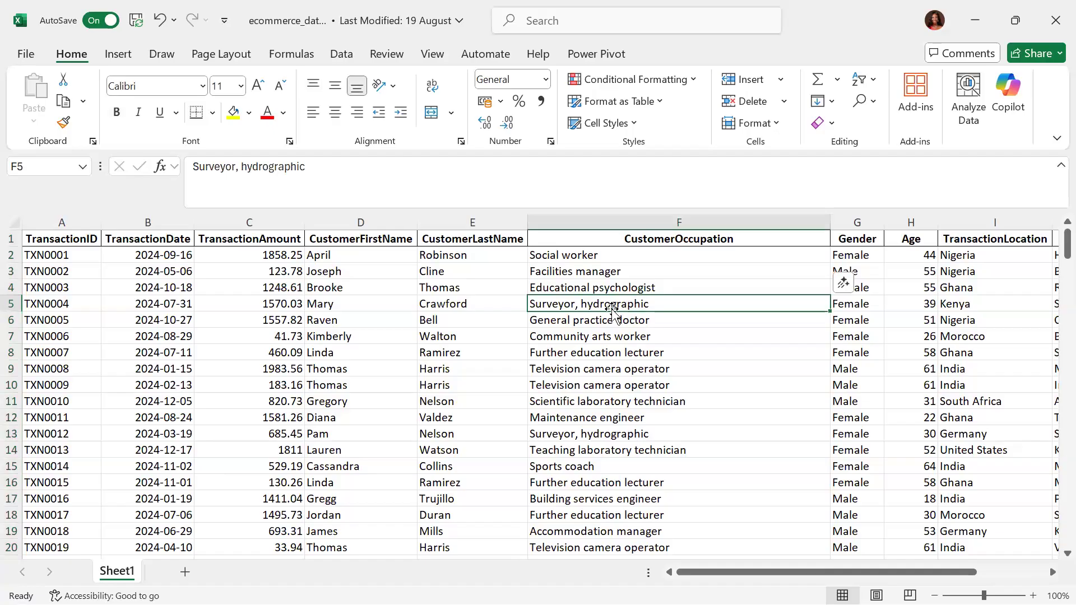
click(599, 434)
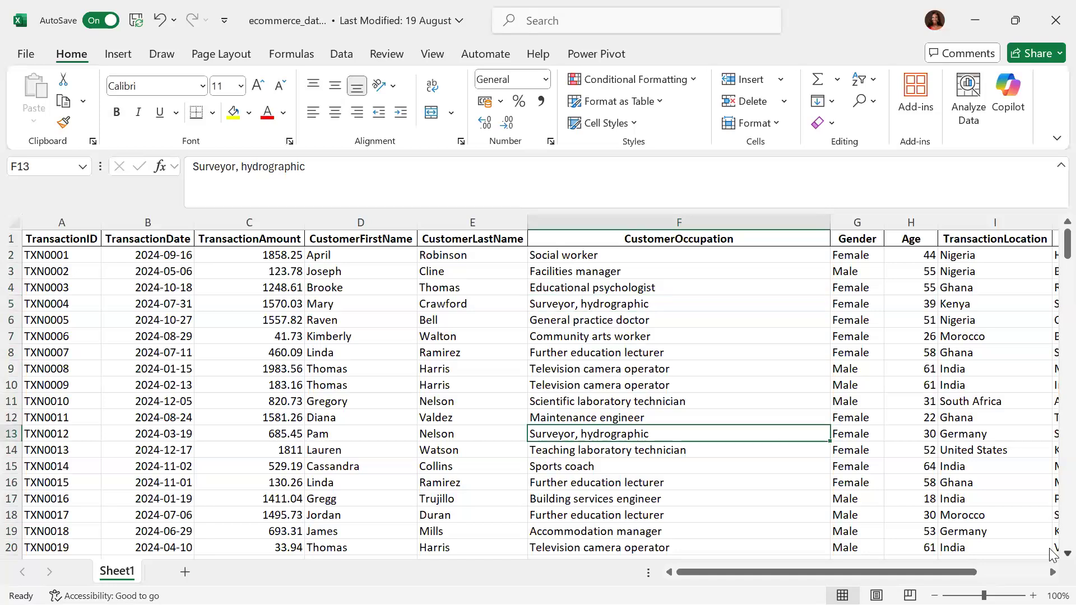
scroll(1051, 562, down, 5)
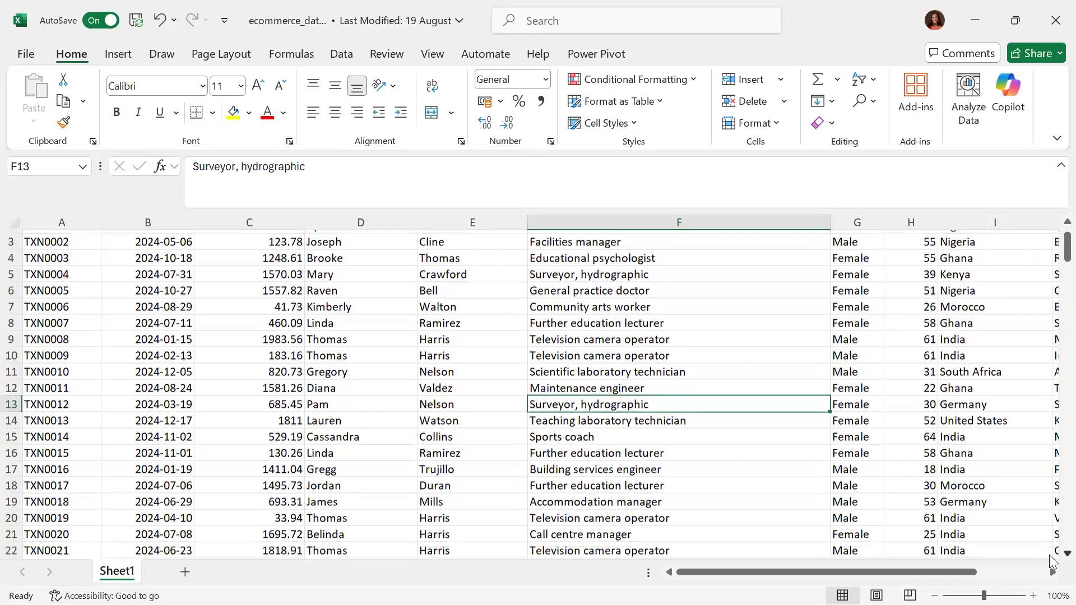
scroll(1052, 562, down, 3)
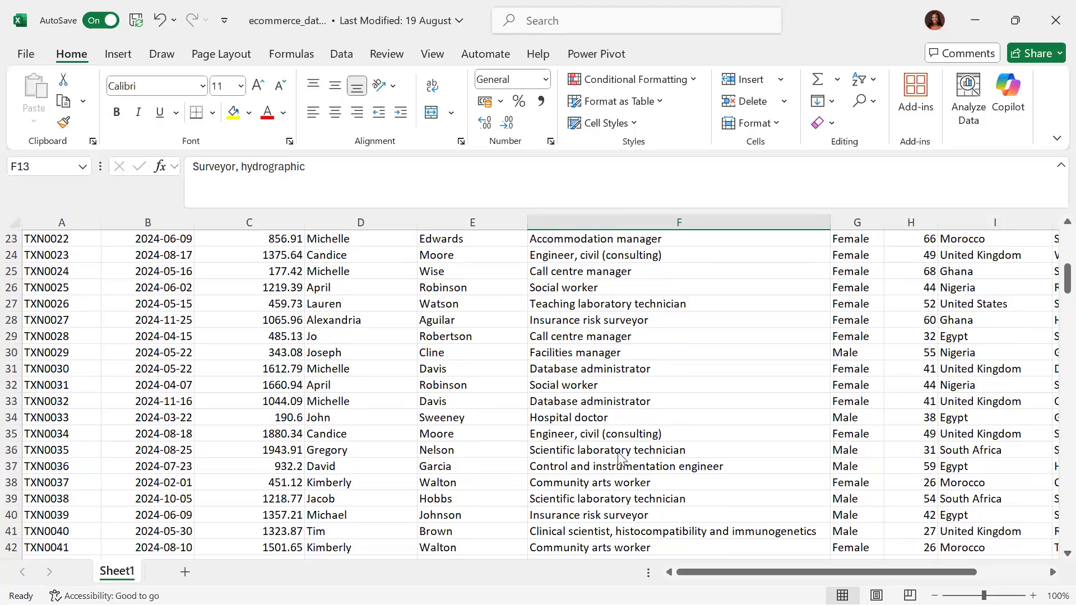
click(659, 437)
scroll(1051, 553, down, 1)
scroll(1051, 553, down, 4)
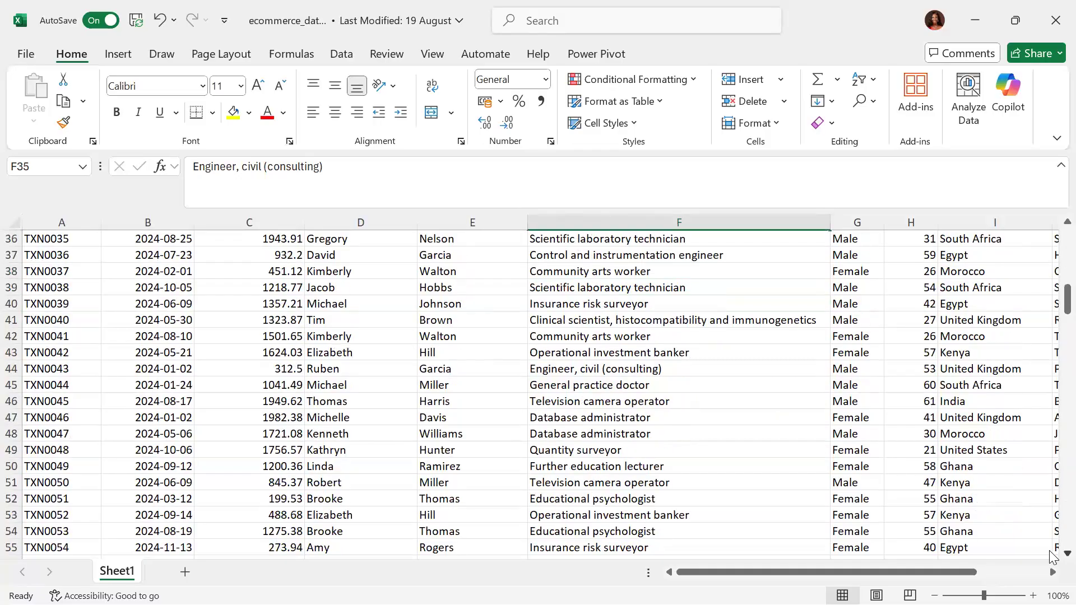
scroll(1051, 553, down, 1)
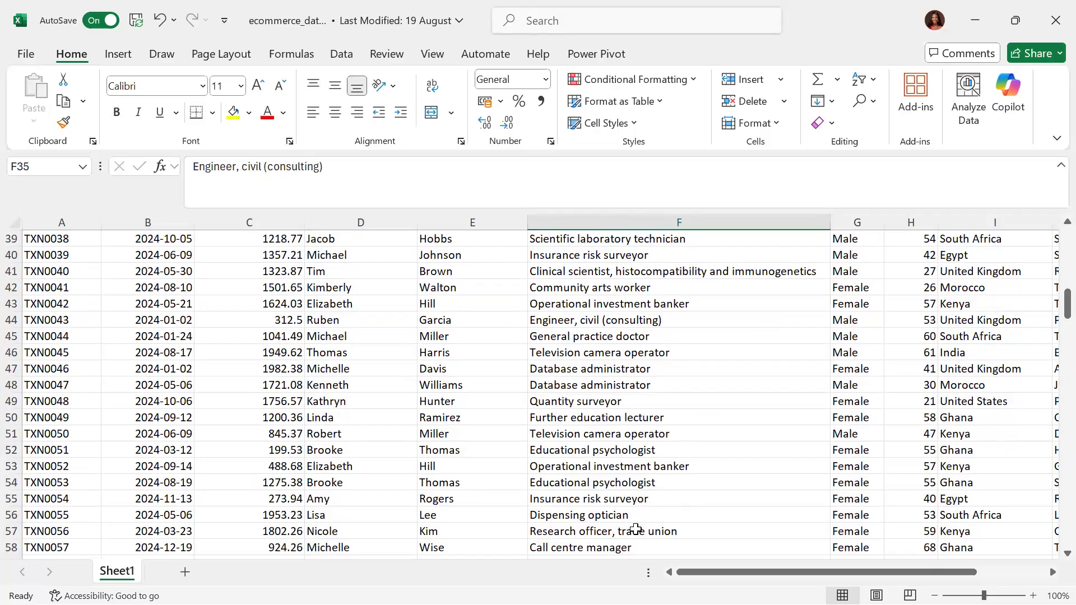
click(635, 529)
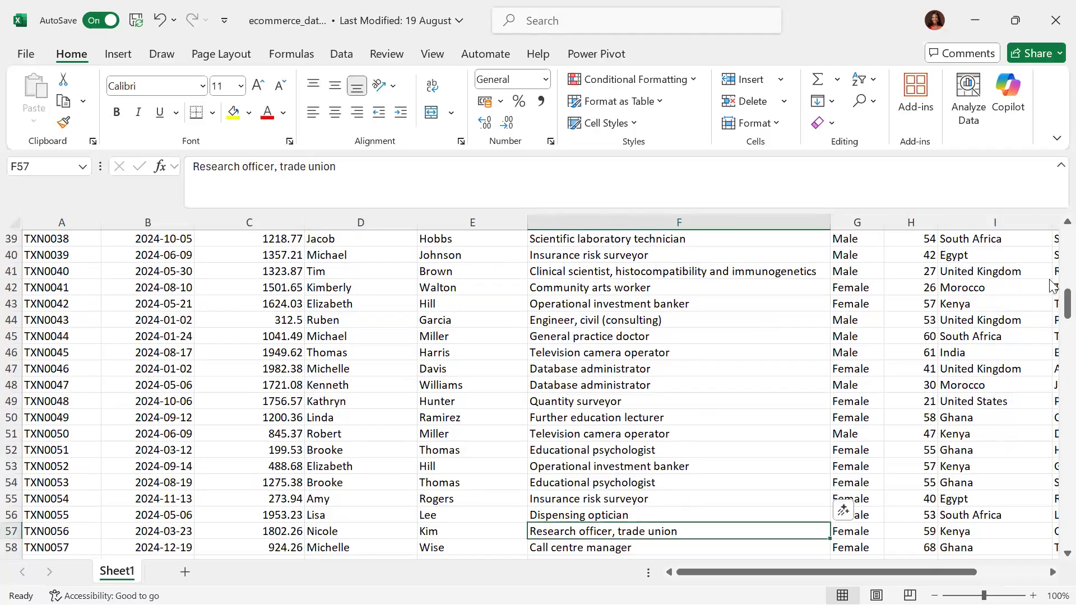
scroll(1052, 302, up, 13)
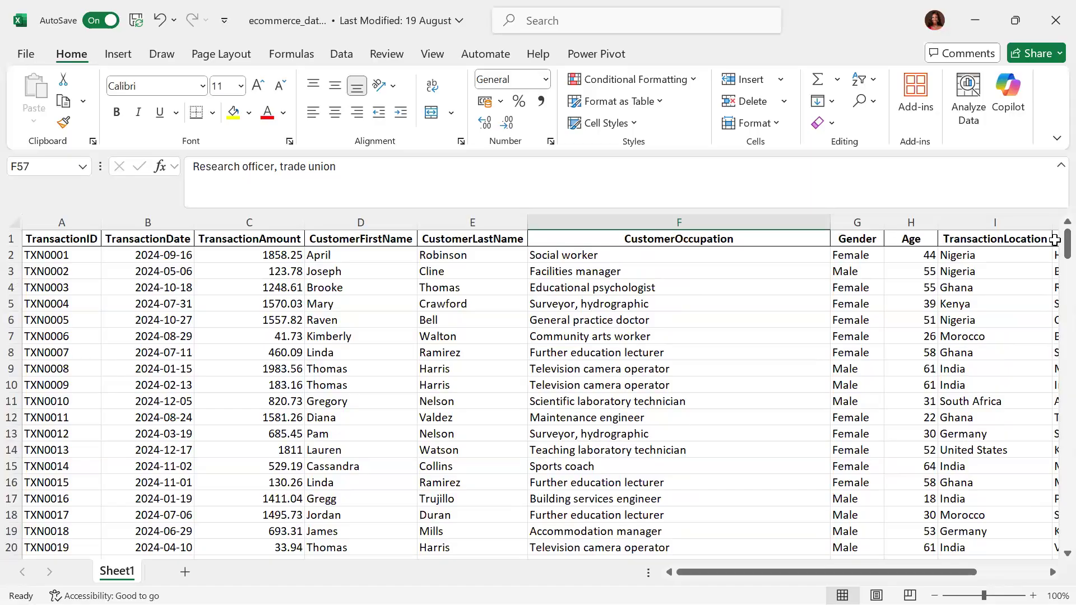
- Find the "Engineer, civil (consulting)" entries in CustomerOccupation and select cells F35 and F44 together
key(alt+Tab)
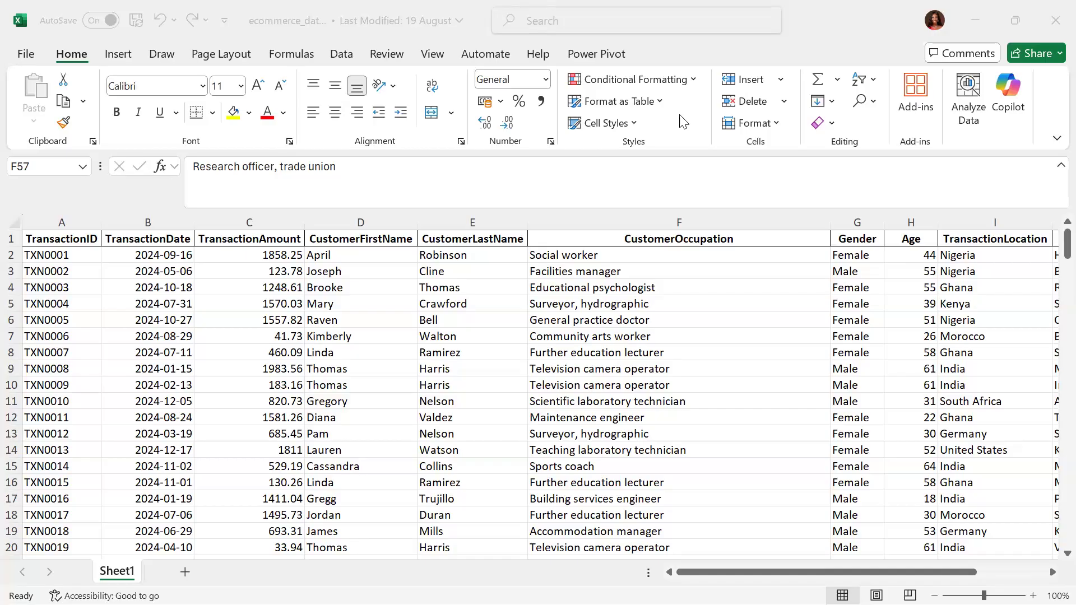
scroll(682, 122, down, 7)
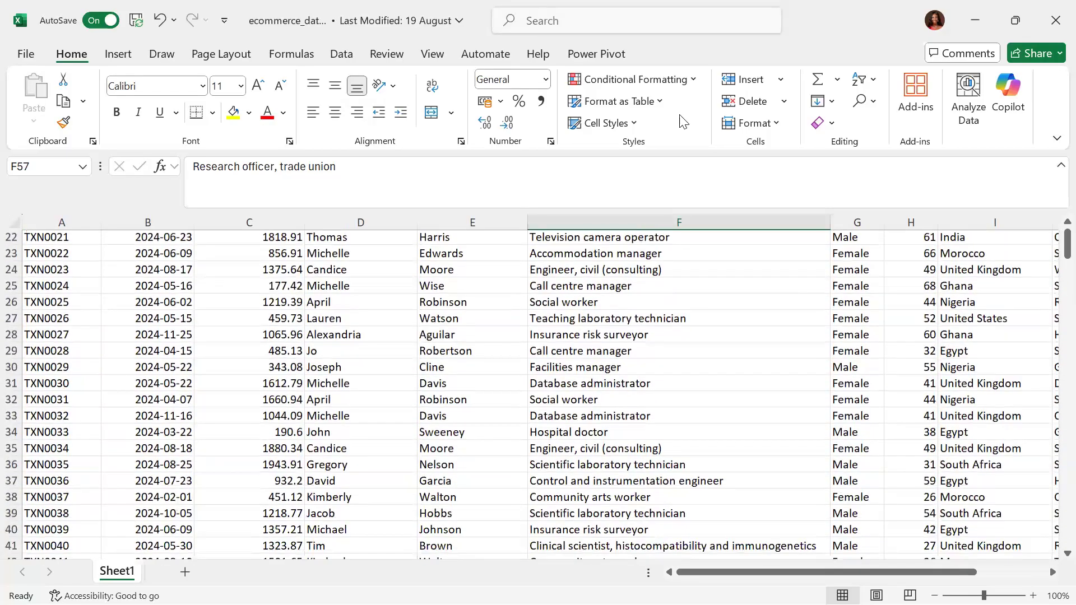
scroll(682, 122, down, 2)
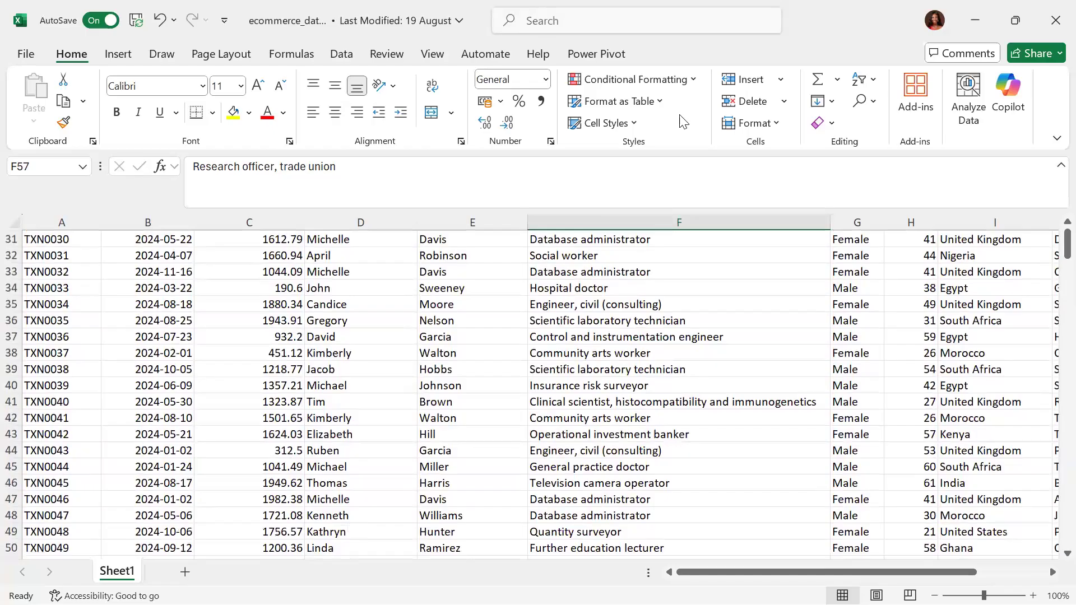
scroll(682, 122, down, 1)
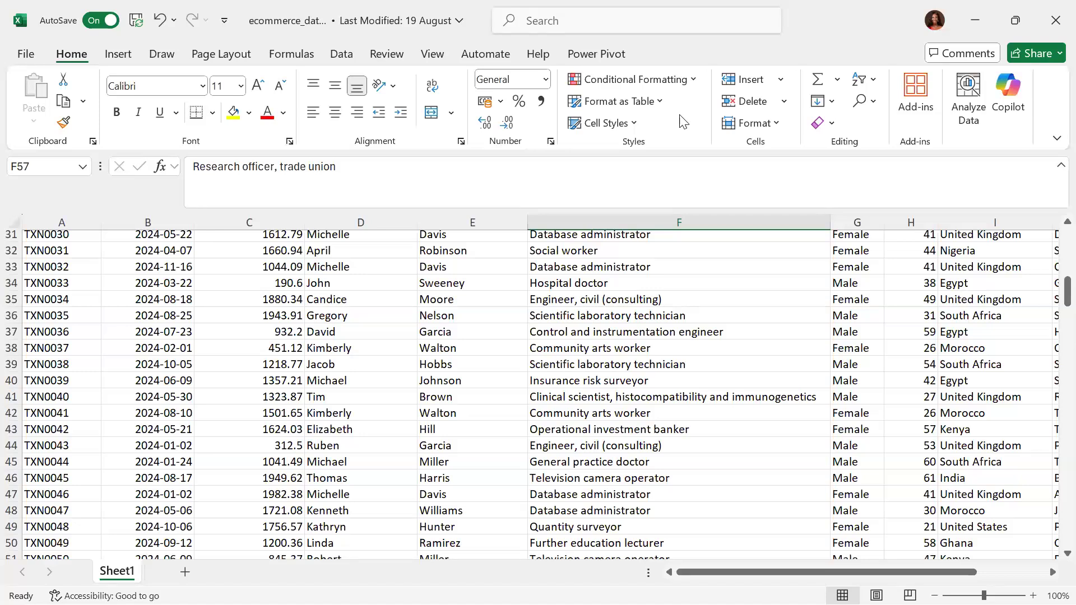
click(680, 299)
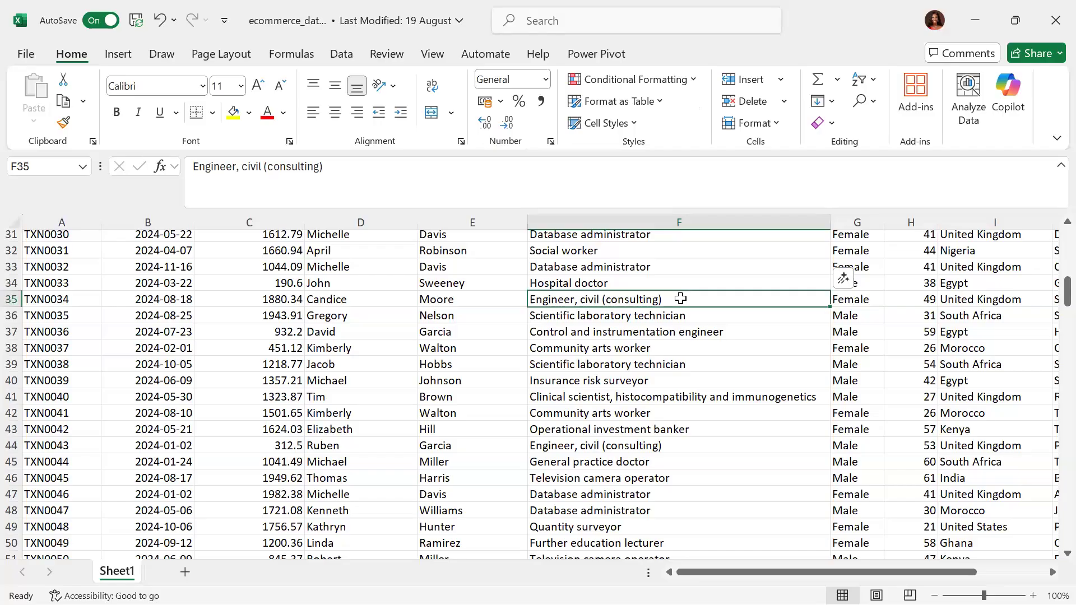
ctrl+click(580, 444)
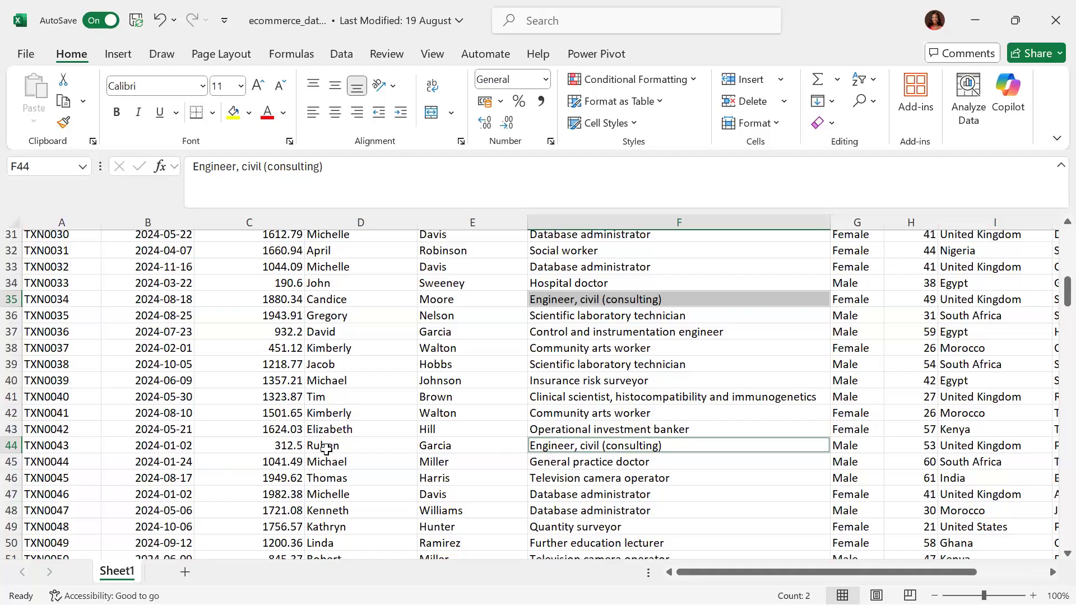
- Colour the customer's first and last name in cells D35:E35 red
click(359, 301)
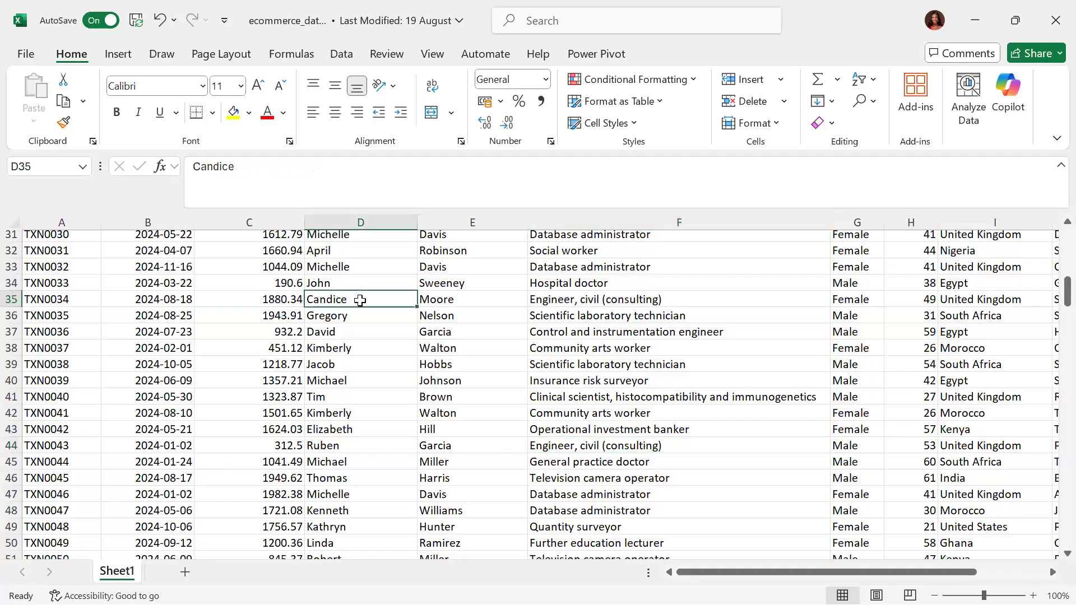
shift+click(432, 301)
click(266, 119)
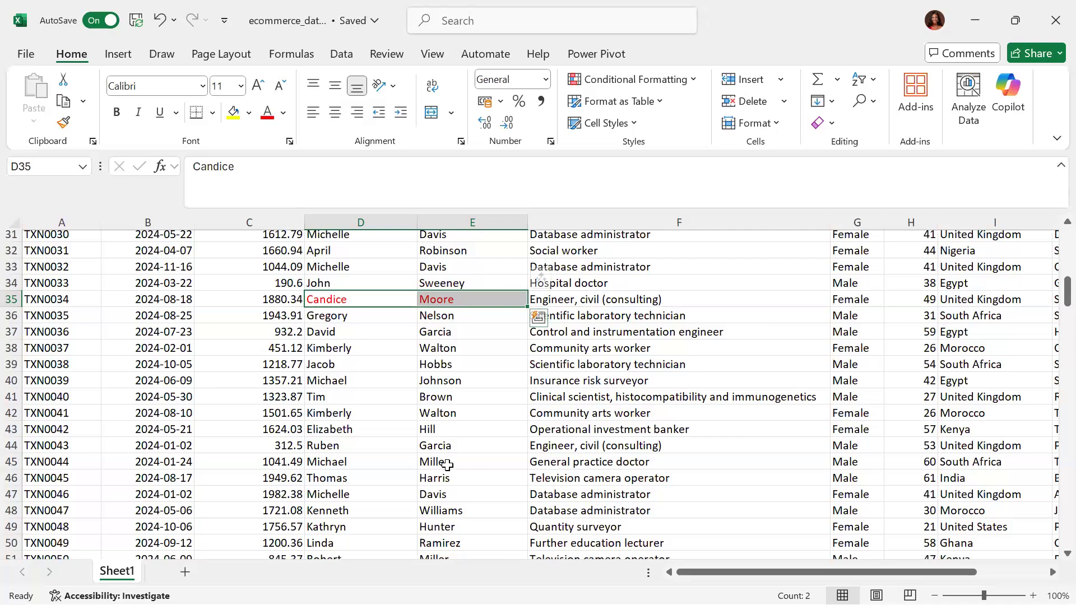
click(389, 447)
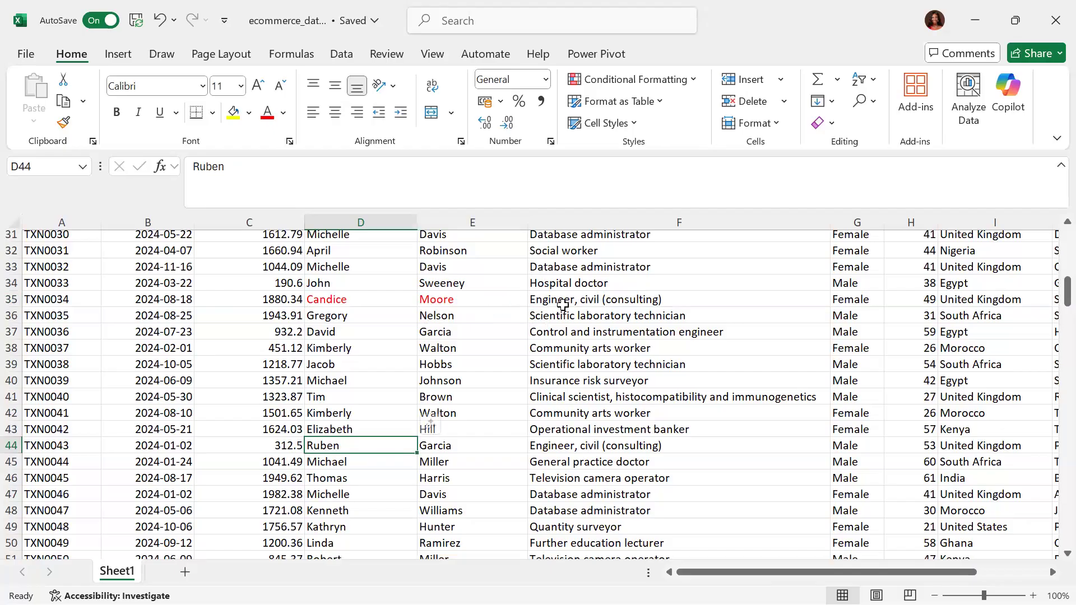
- Freeze the header row above cell A2 so the column names stay in view throughout the dataset
drag(1065, 305, 1053, 219)
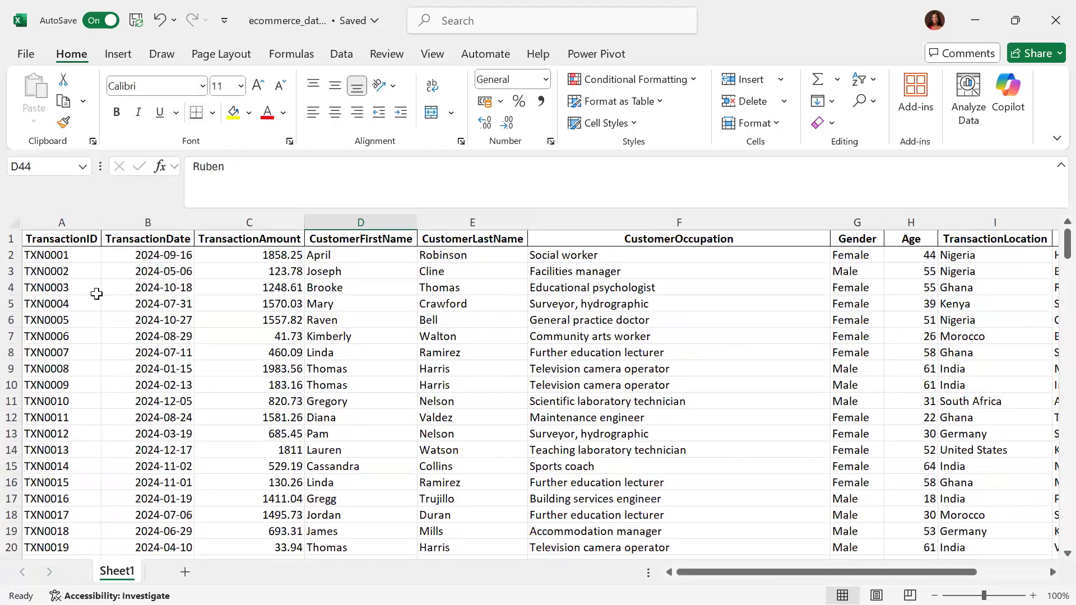
click(74, 257)
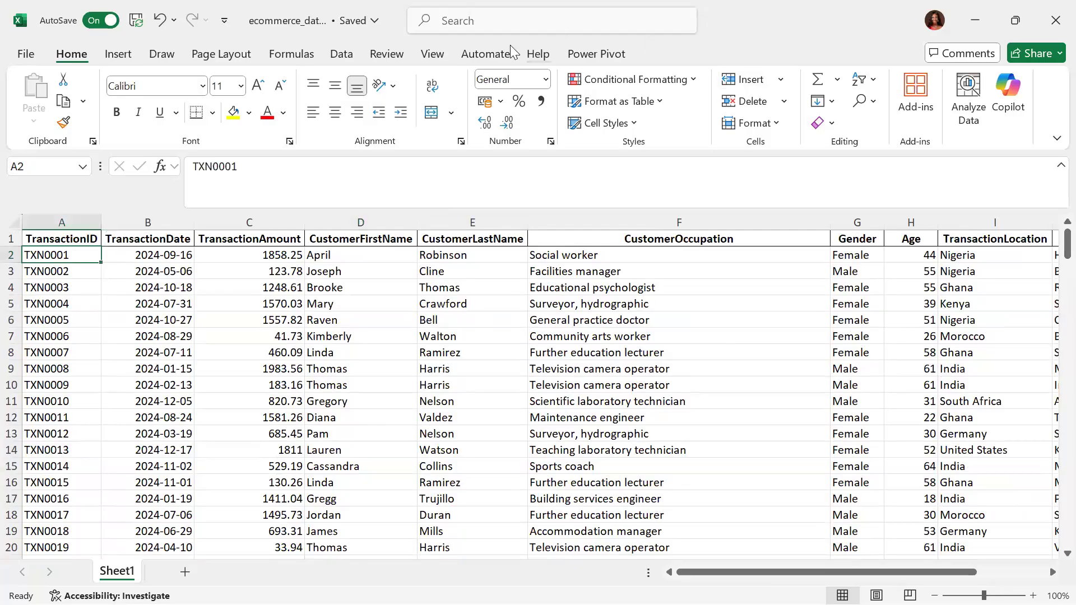
click(432, 55)
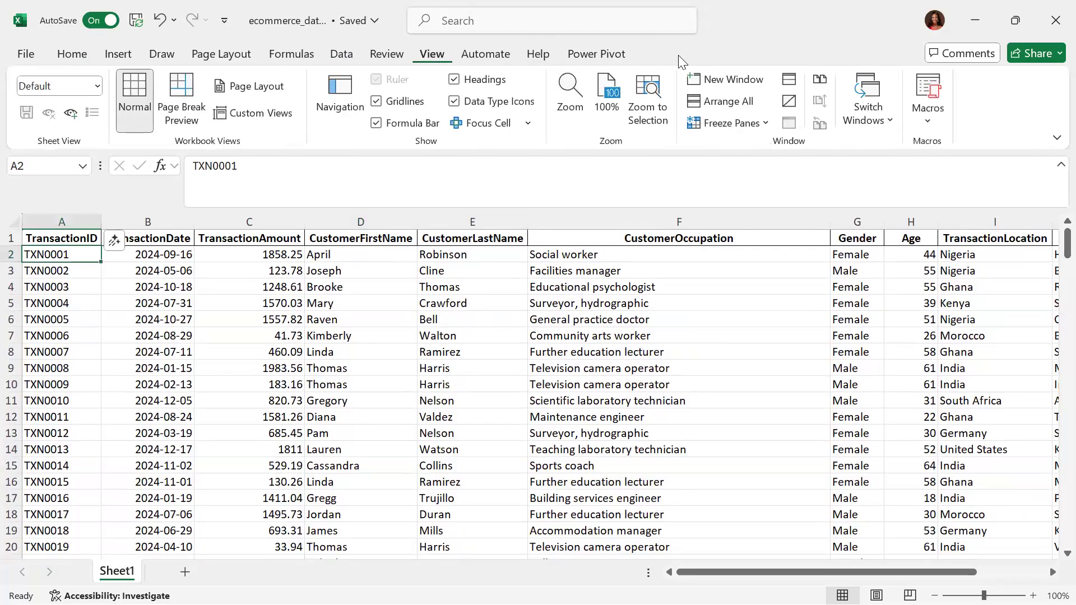
click(747, 128)
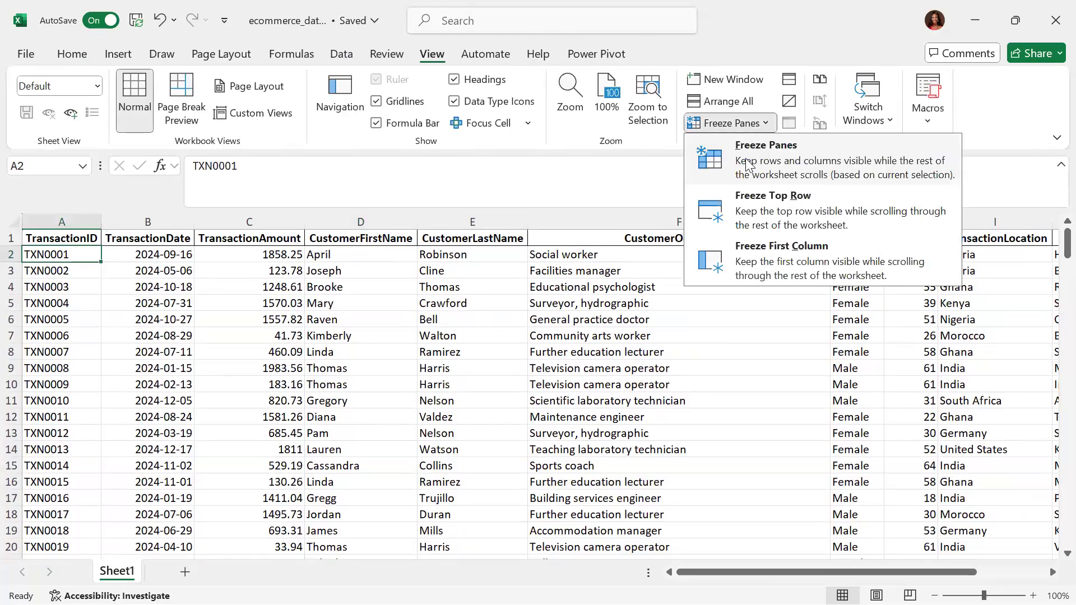
click(746, 158)
scroll(747, 159, down, 10)
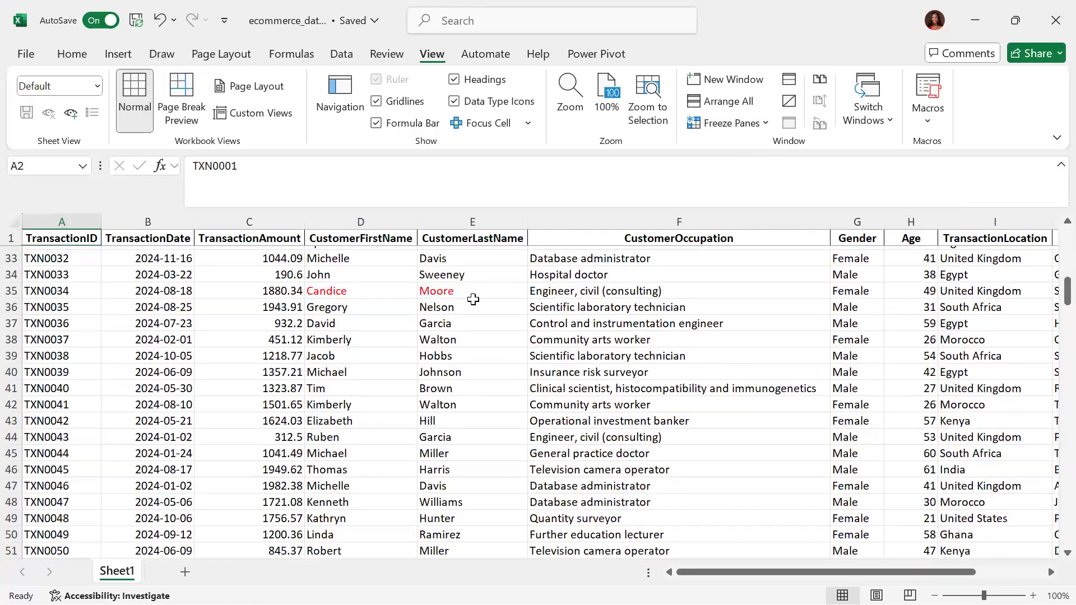
- Examine the whole TXN0034 record in row 35 under the column headers, through to MaritalStatus
click(475, 304)
click(480, 286)
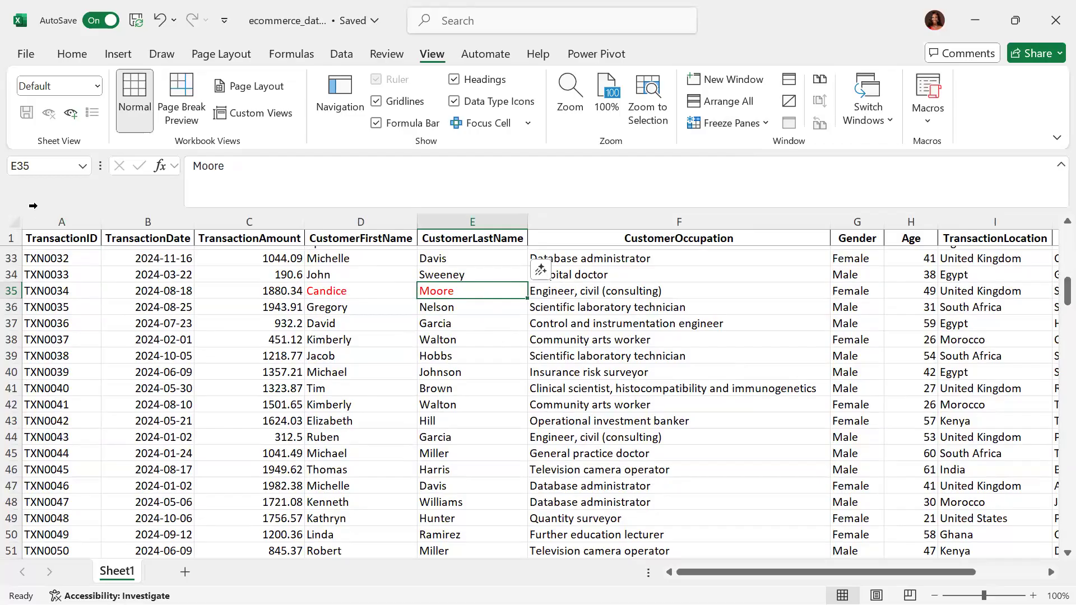
click(12, 292)
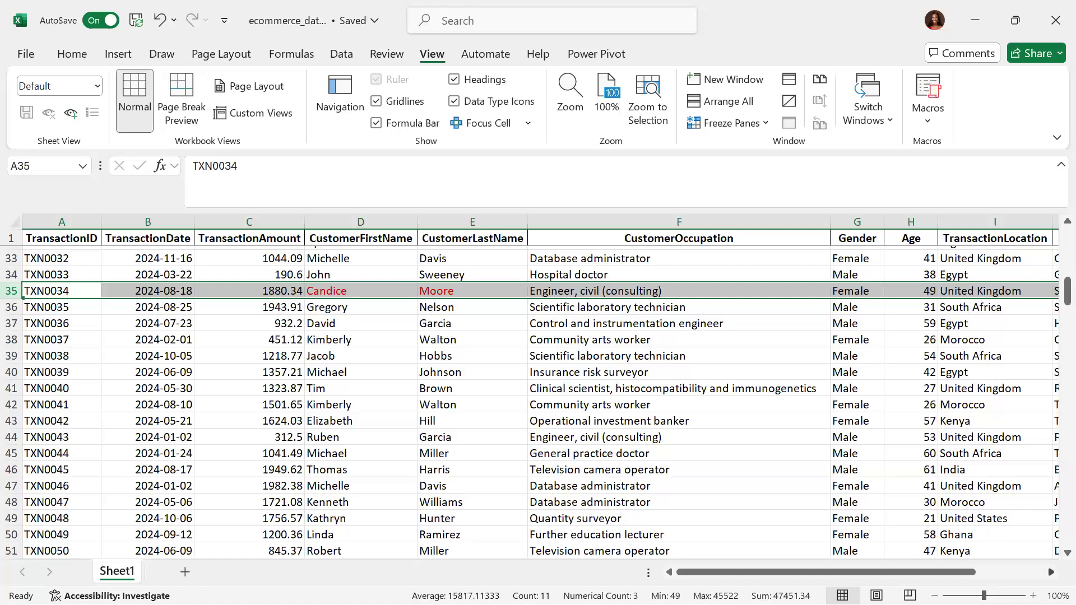
click(1051, 572)
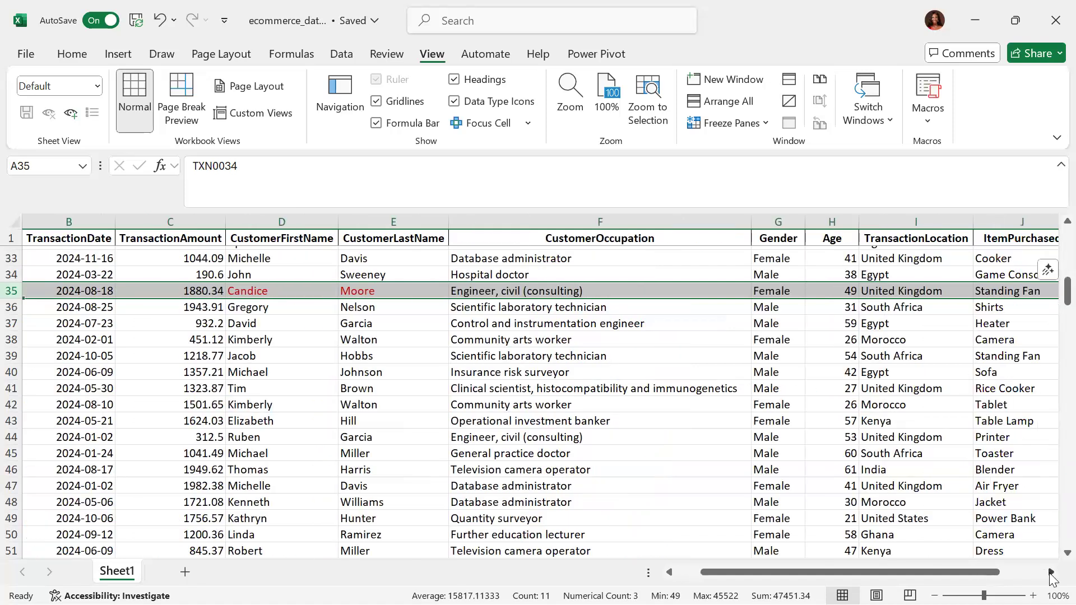
click(1051, 573)
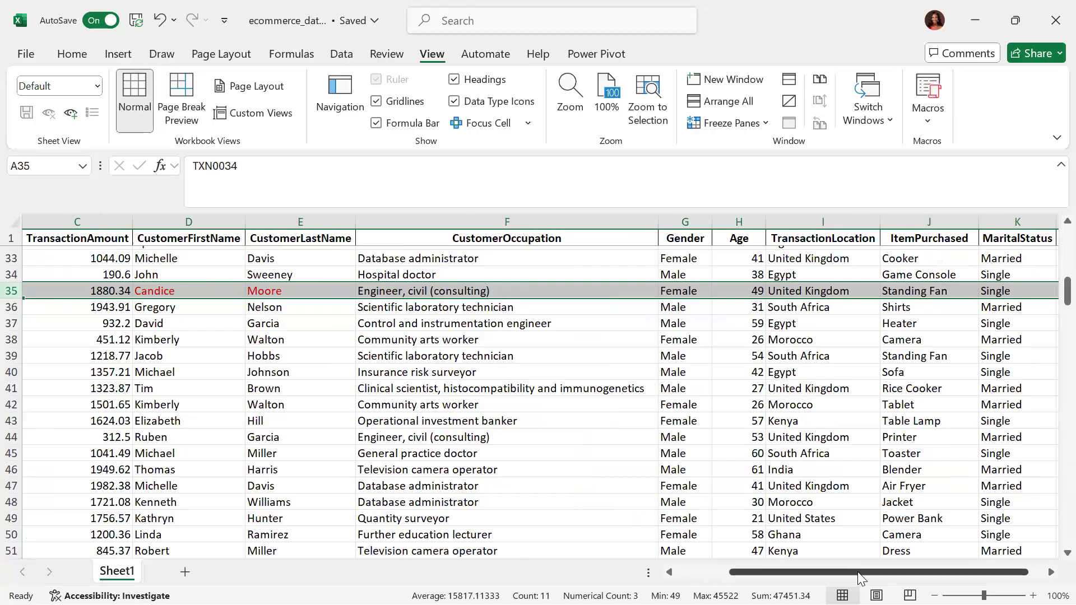
drag(798, 568, 751, 568)
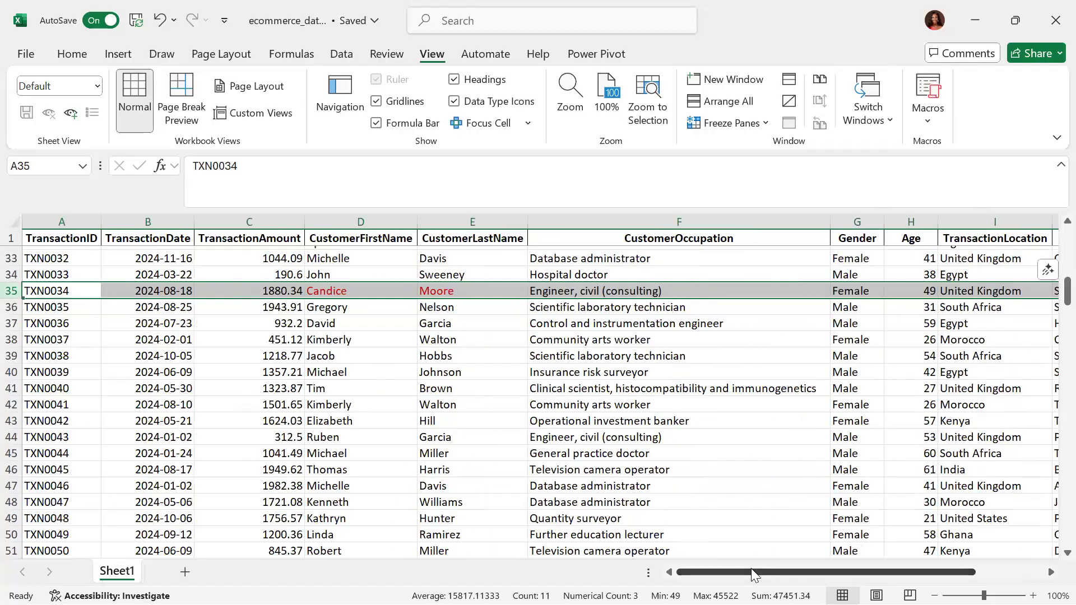
- Set the font colour of the customer's name in cells D35:E35 to Automatic
click(363, 290)
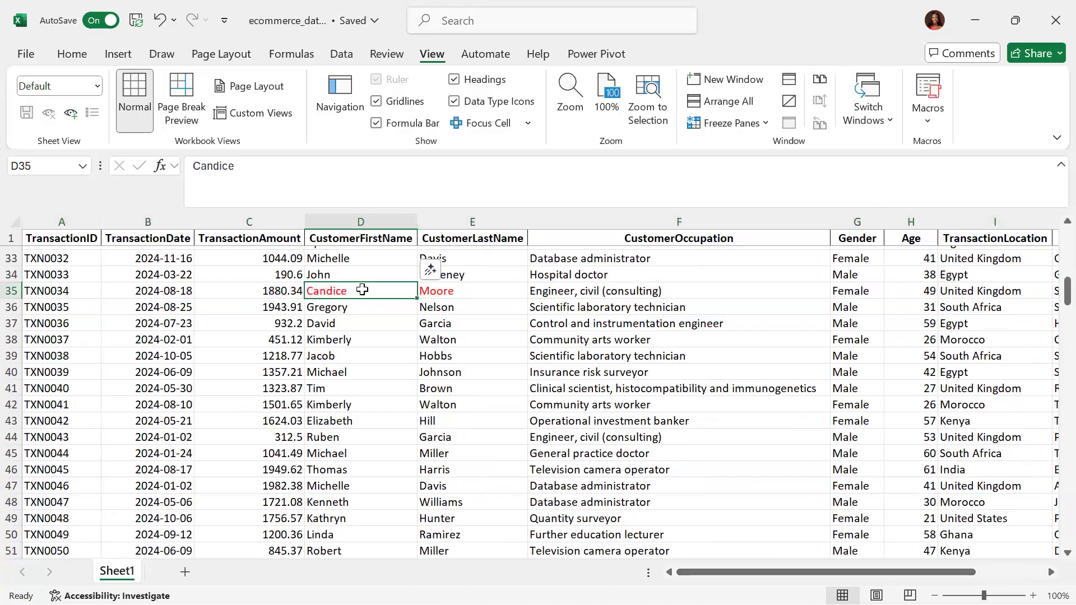
key(shift+Right)
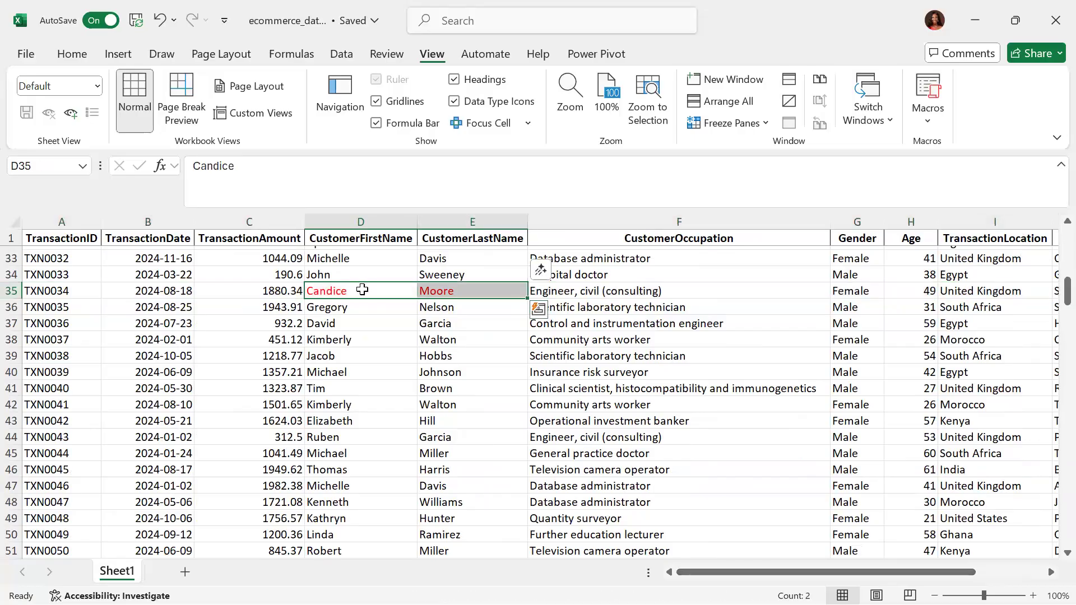
click(72, 53)
click(283, 113)
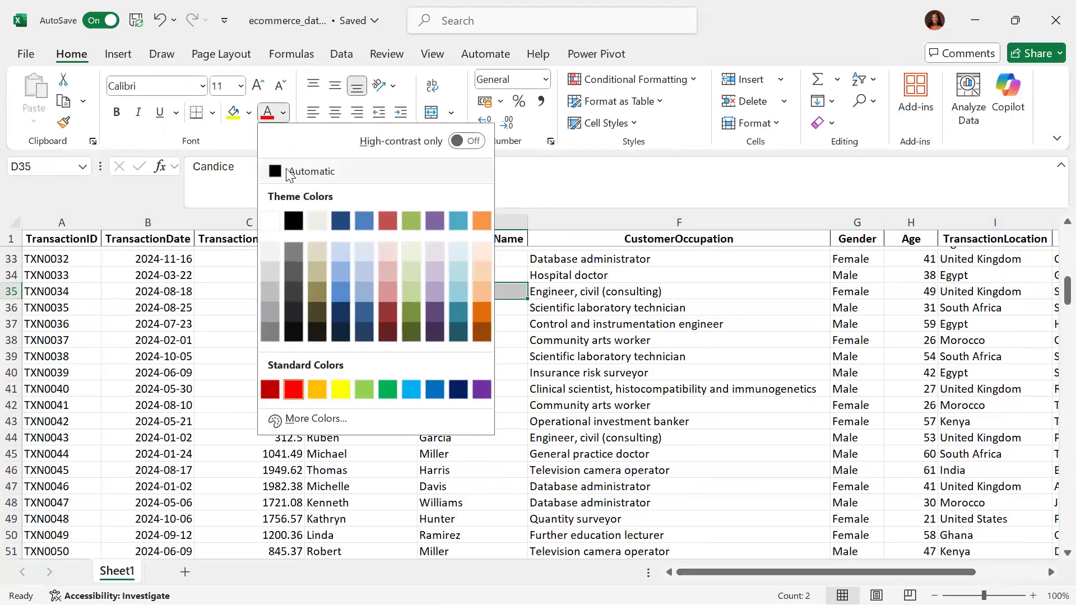
click(288, 172)
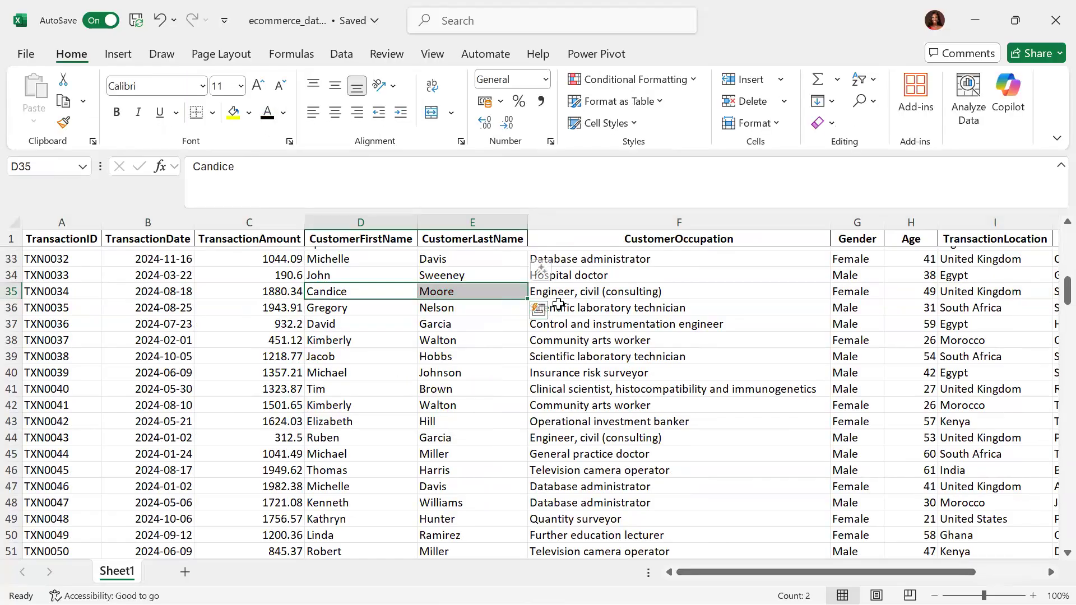
- Run Remove Duplicates on the entire dataset with all columns checked and the data treated as having headers
click(356, 333)
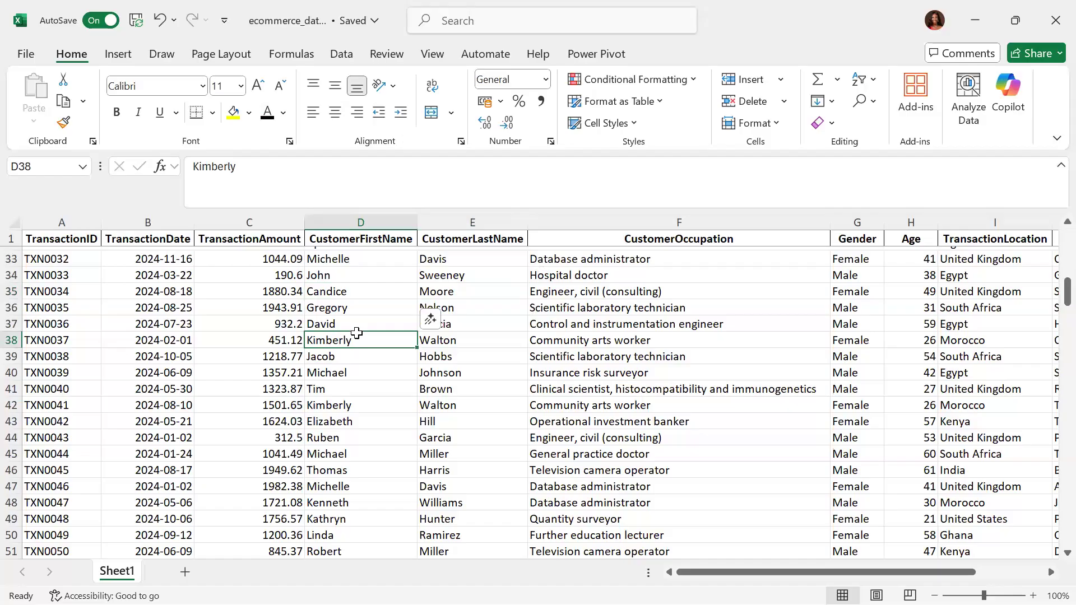
key(ctrl+a)
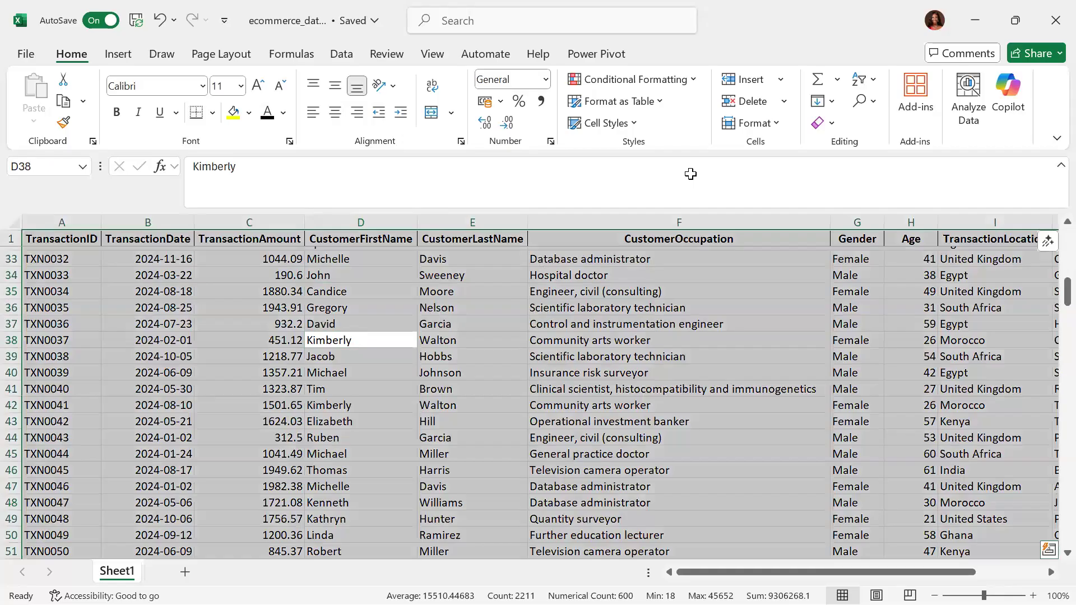
key(alt+a)
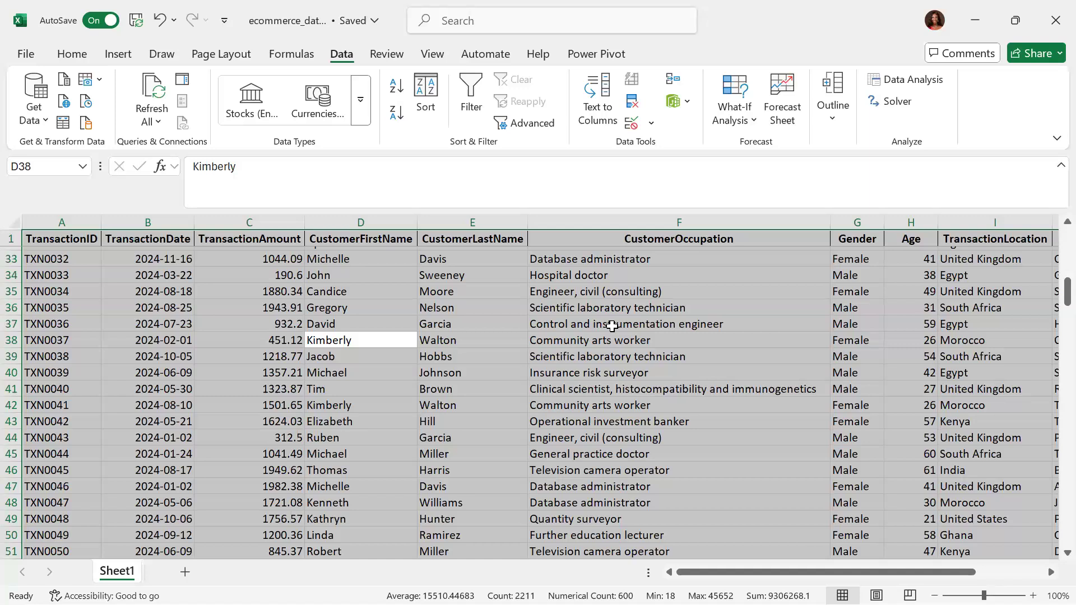
click(634, 107)
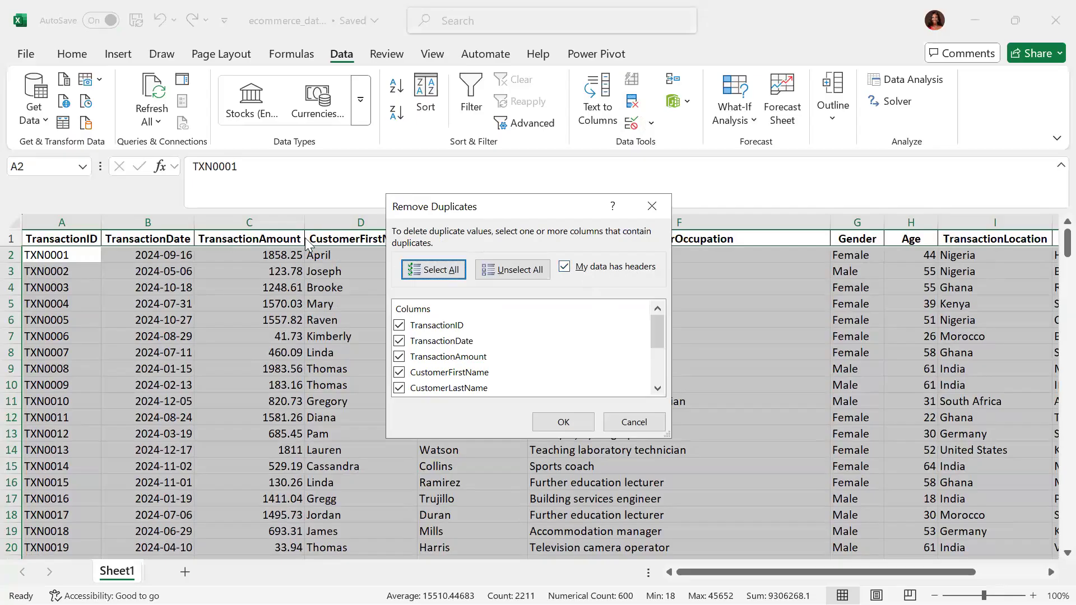
click(566, 420)
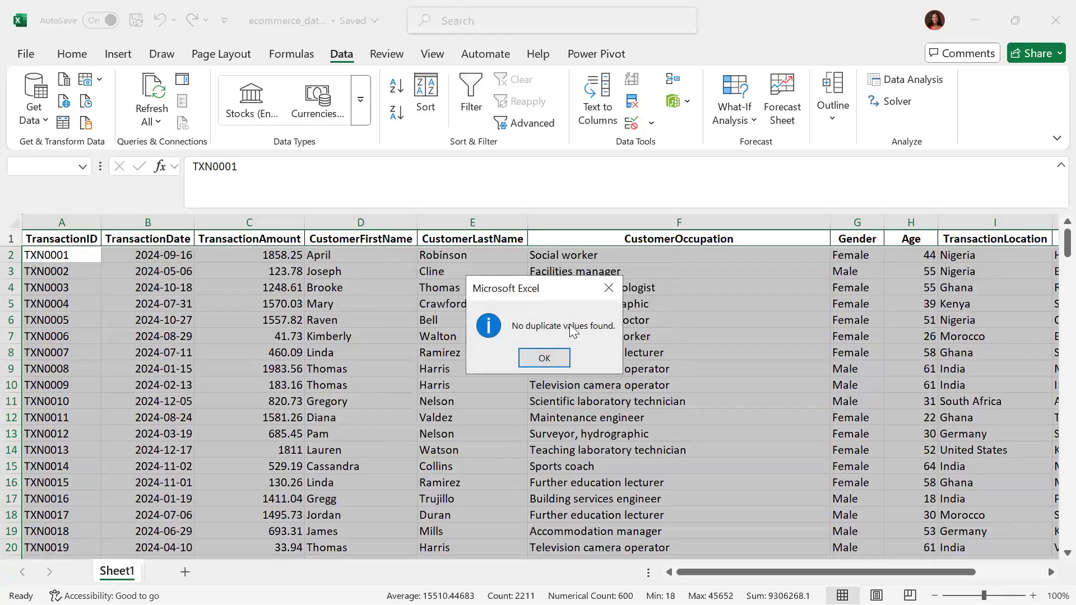
click(560, 367)
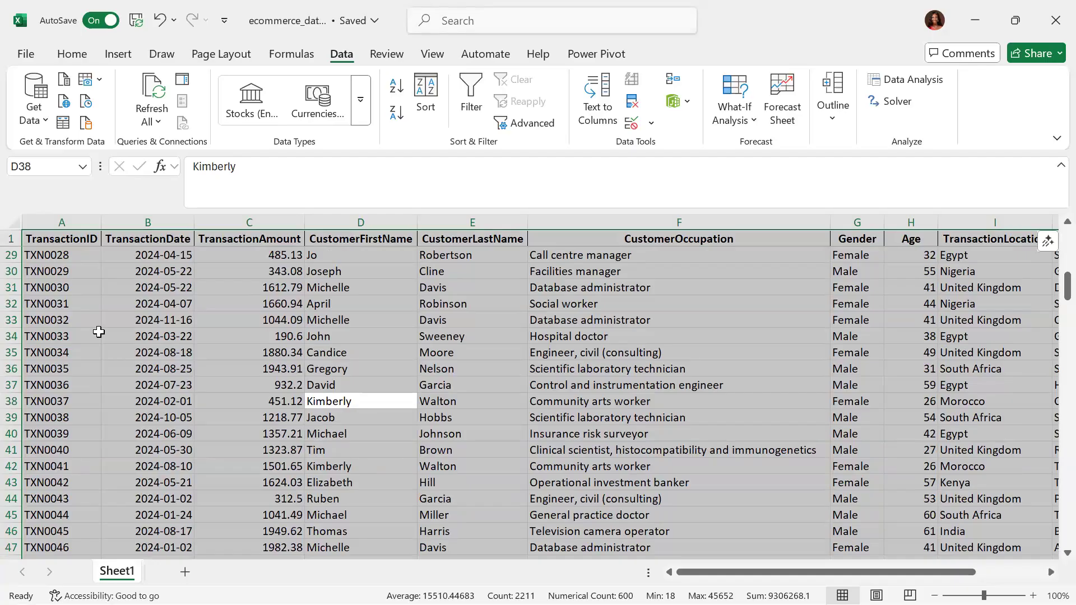
- Examine the dataset's columns from the first record across to ItemPurchased and MaritalStatus
click(353, 255)
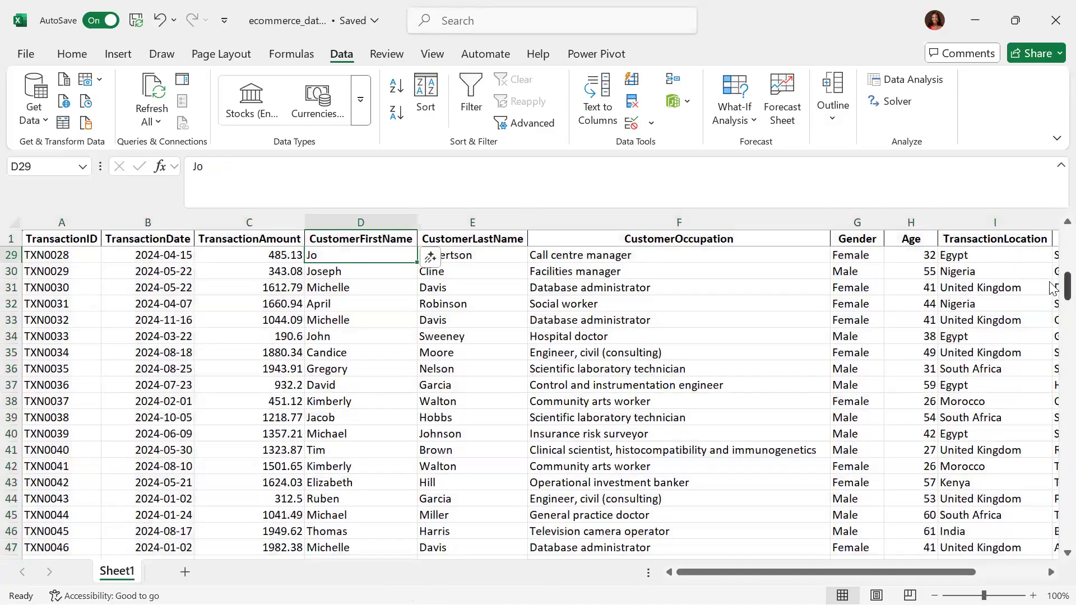
scroll(1051, 288, up, 9)
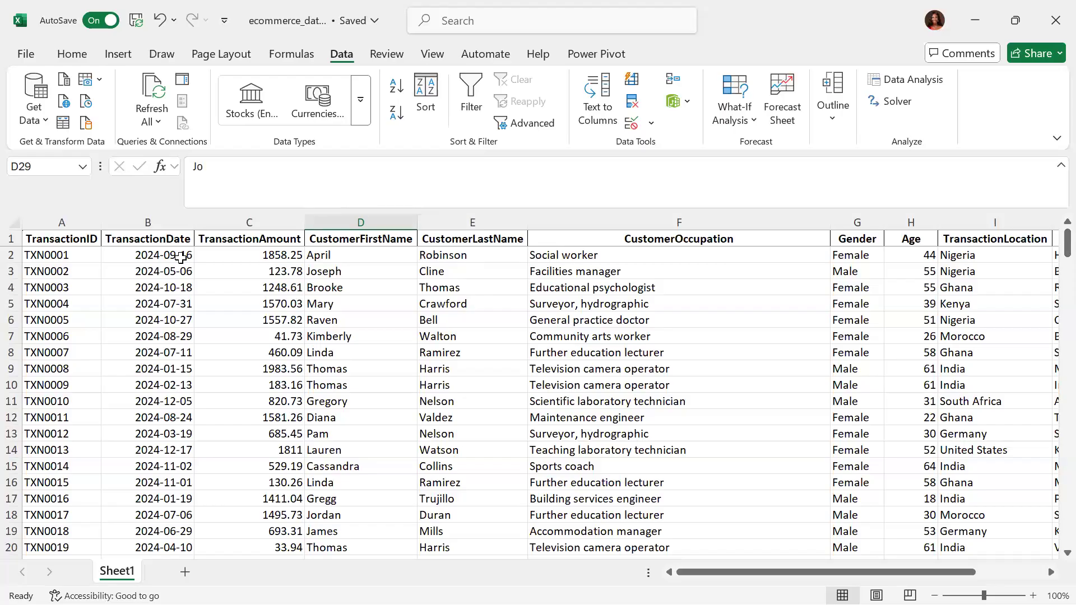
drag(949, 570, 1025, 551)
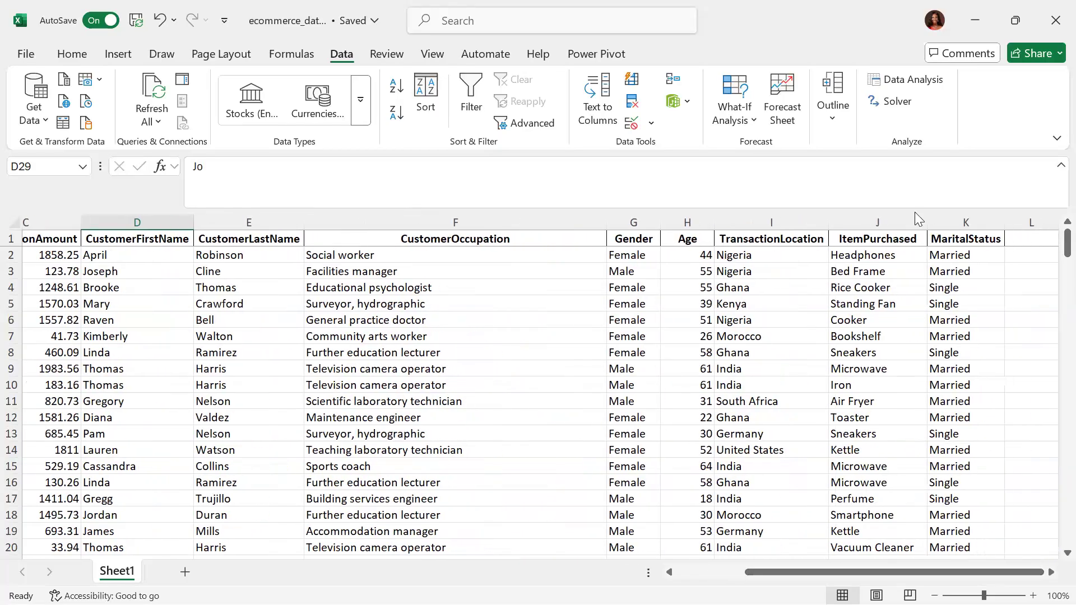
click(885, 258)
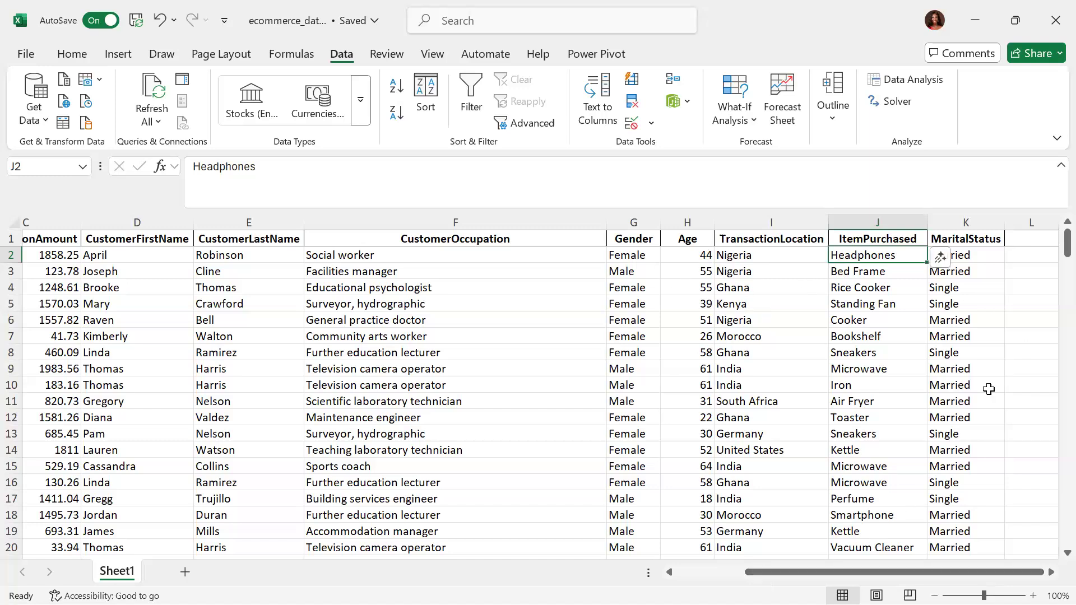
drag(892, 573, 765, 552)
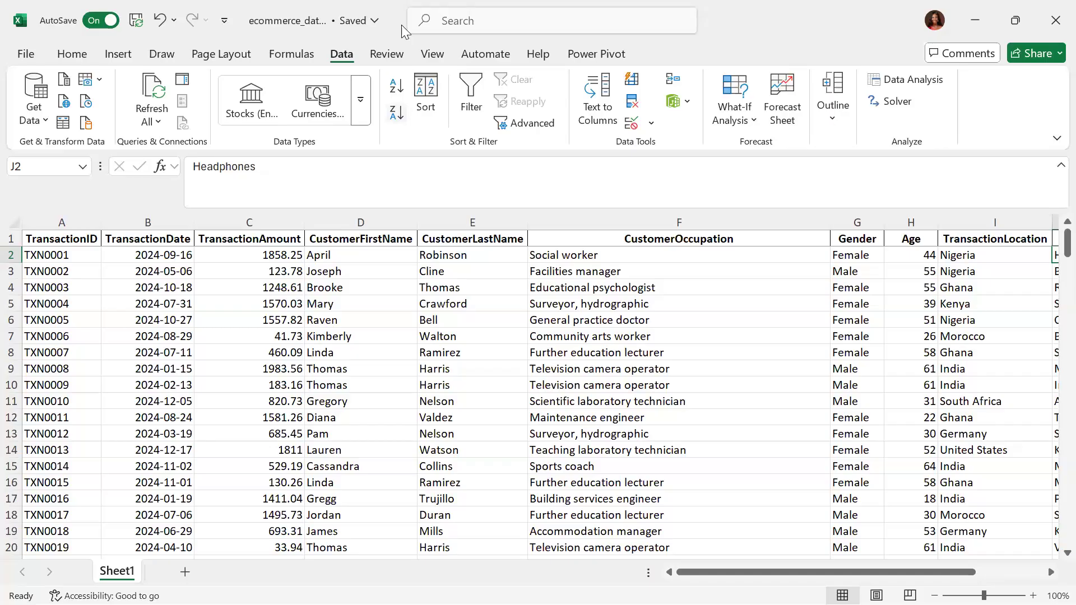
key(ctrl+t)
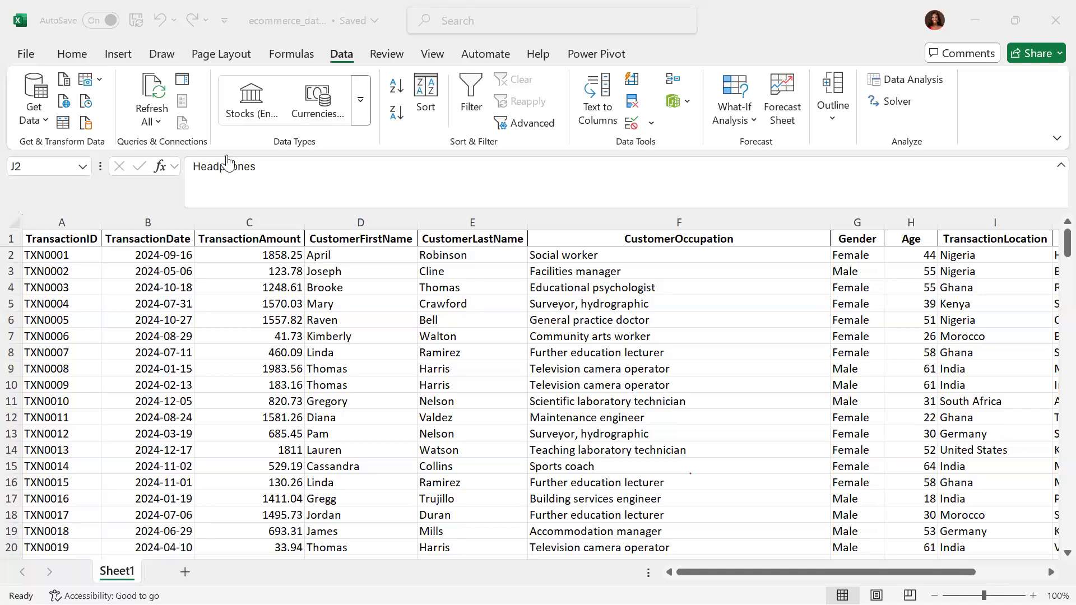
- Format the TransactionAmount values in C2:C201 as Number with 2 decimal places and a 1000 separator
click(271, 254)
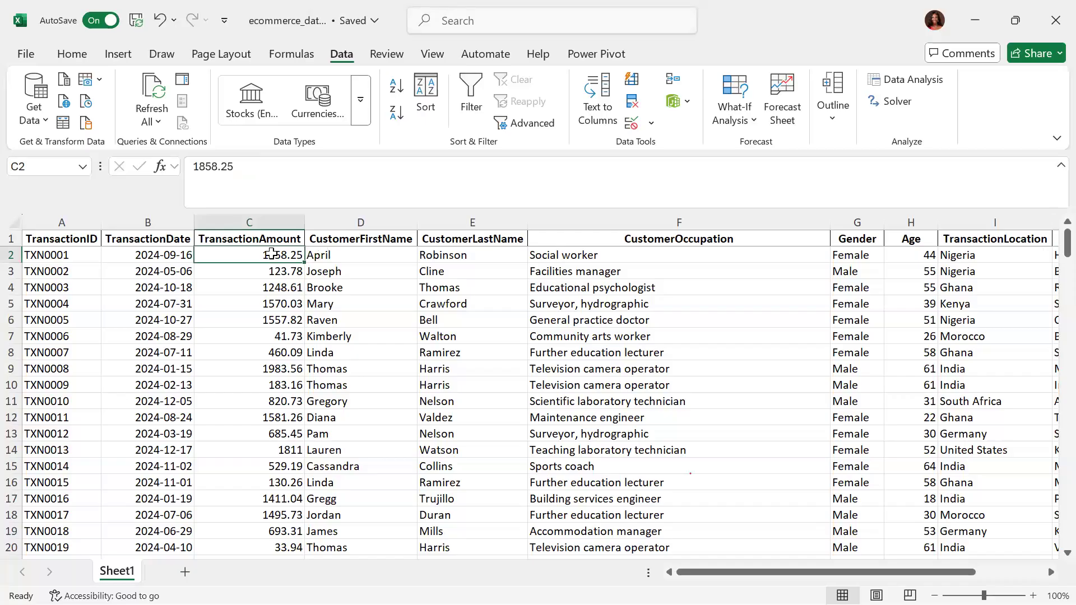
key(ctrl+shift+Down)
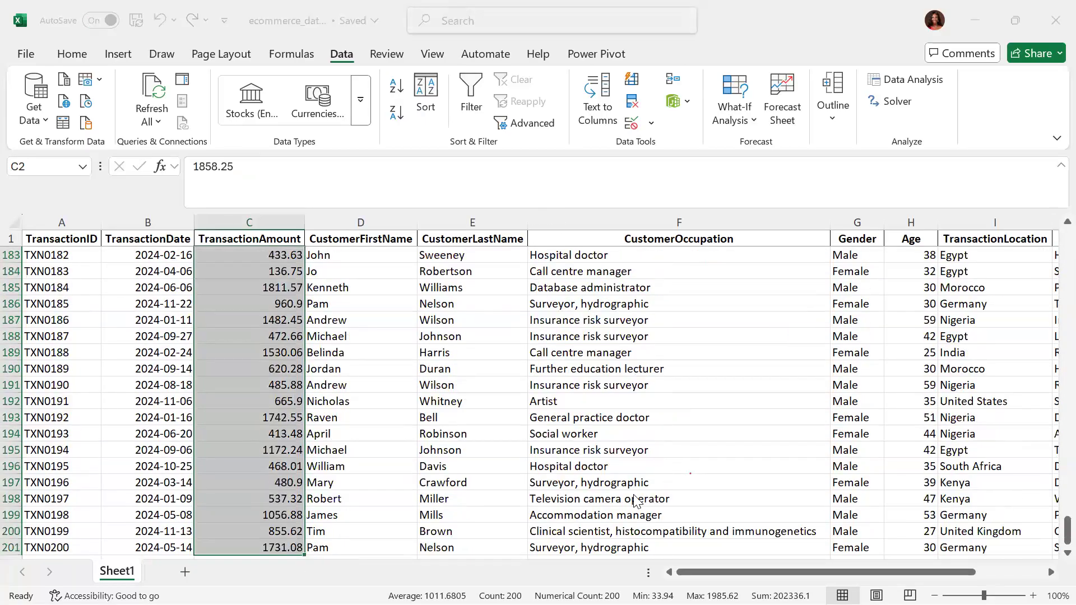
key(ctrl+1)
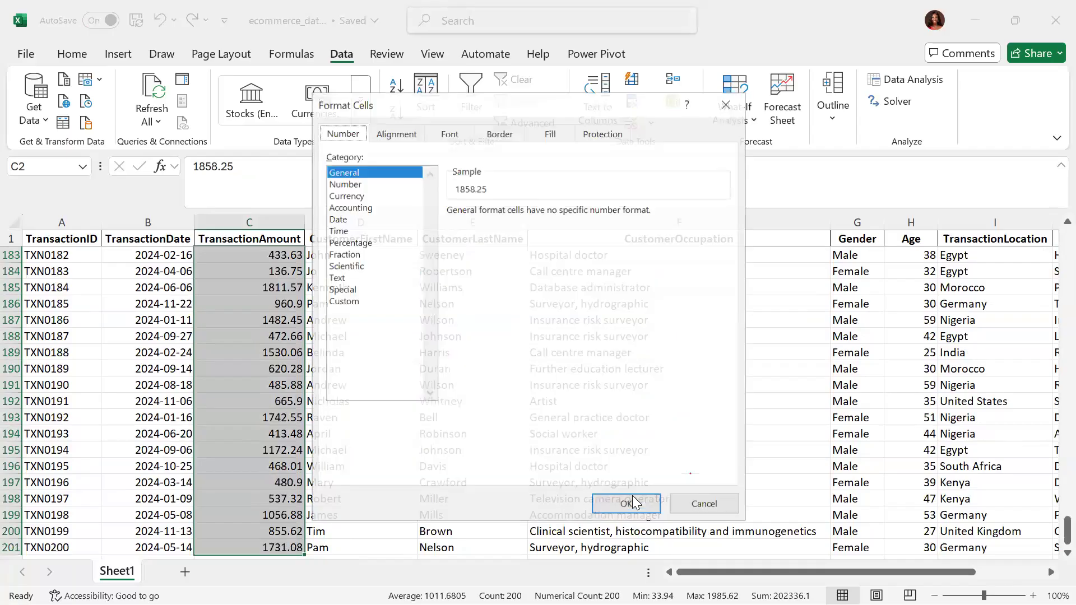
key(Down)
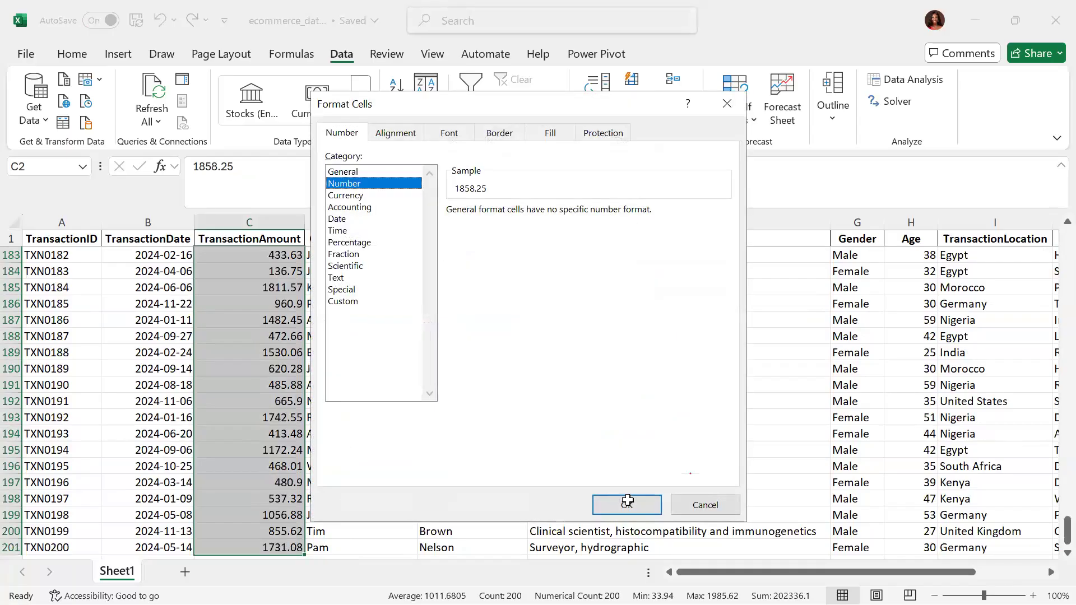
key(alt+u)
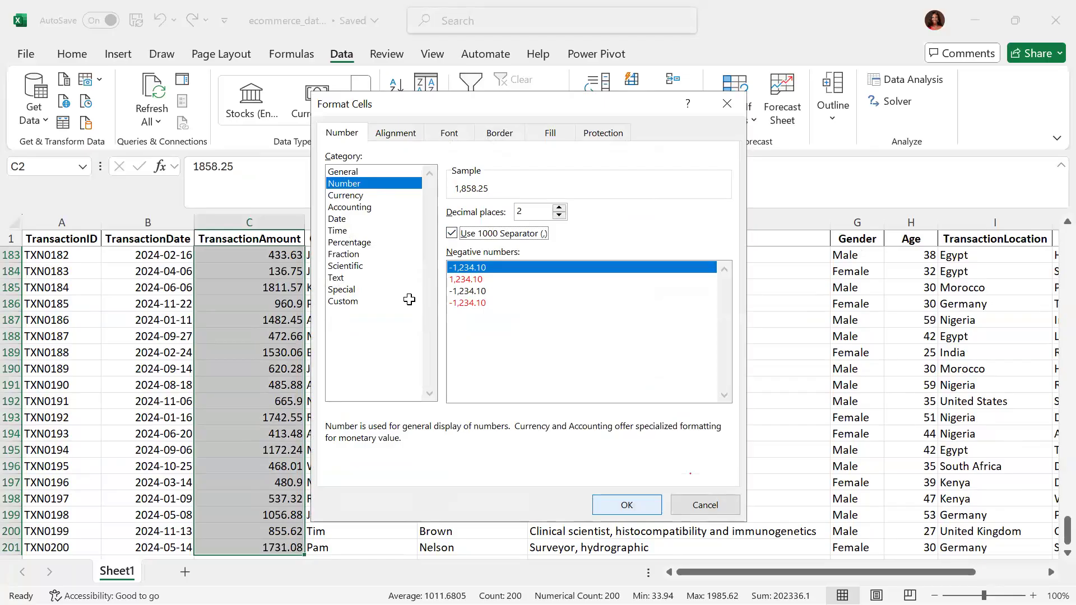
key(Return)
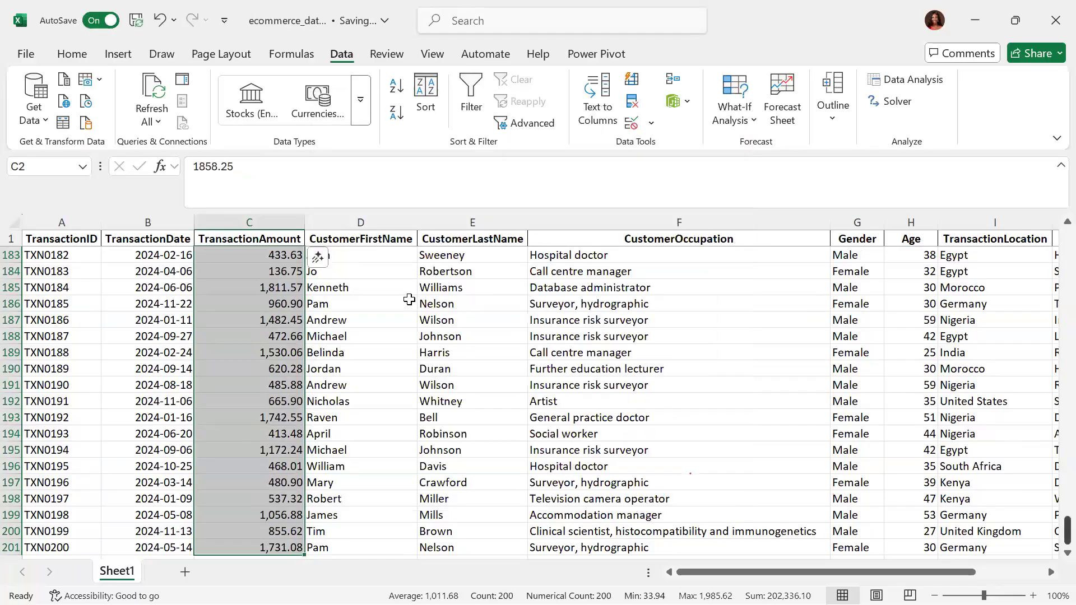
scroll(409, 300, up, 20)
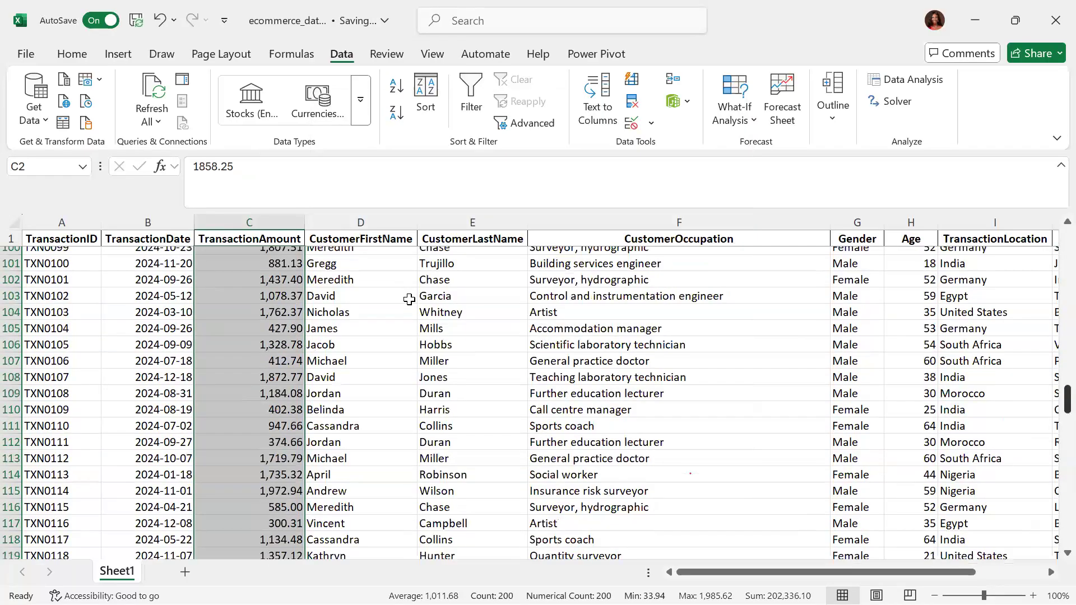
scroll(409, 300, up, 20)
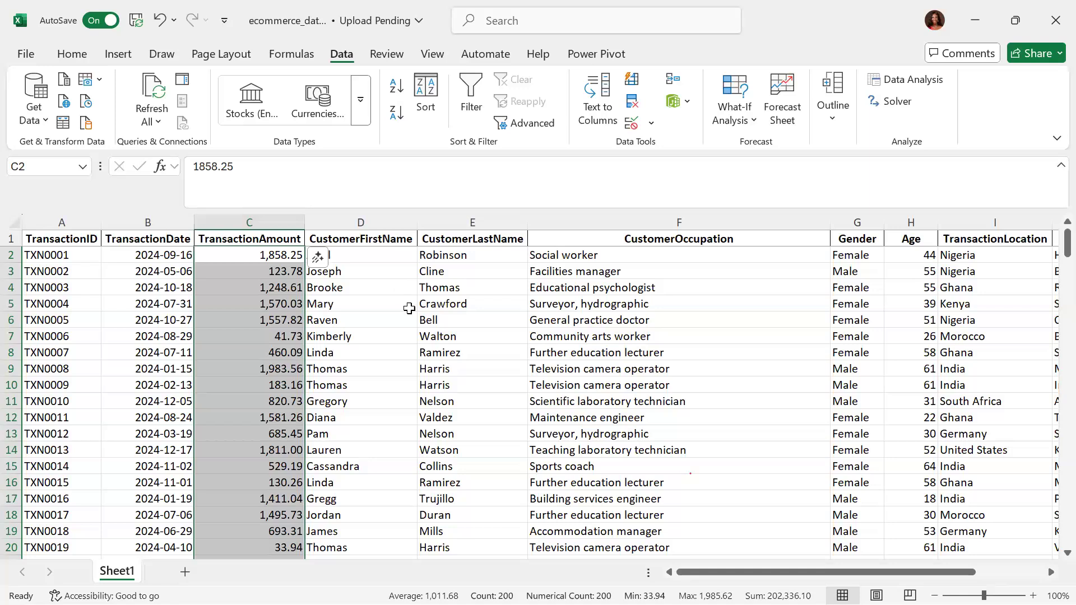
click(406, 305)
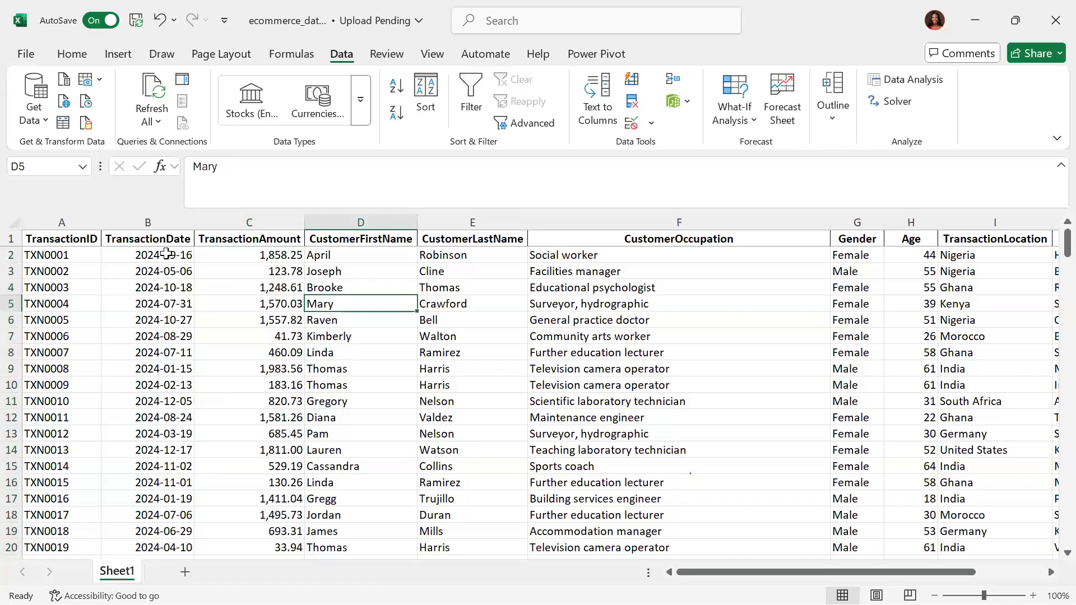
- Examine the first TransactionDate and TransactionAmount values and the different countries listed under TransactionLocation
click(76, 56)
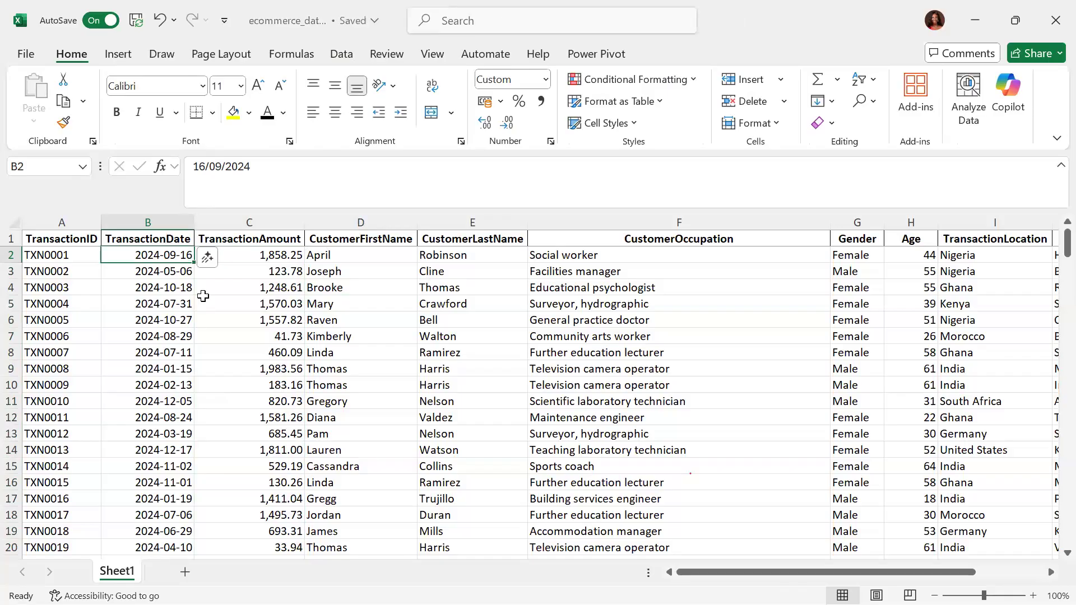
click(281, 254)
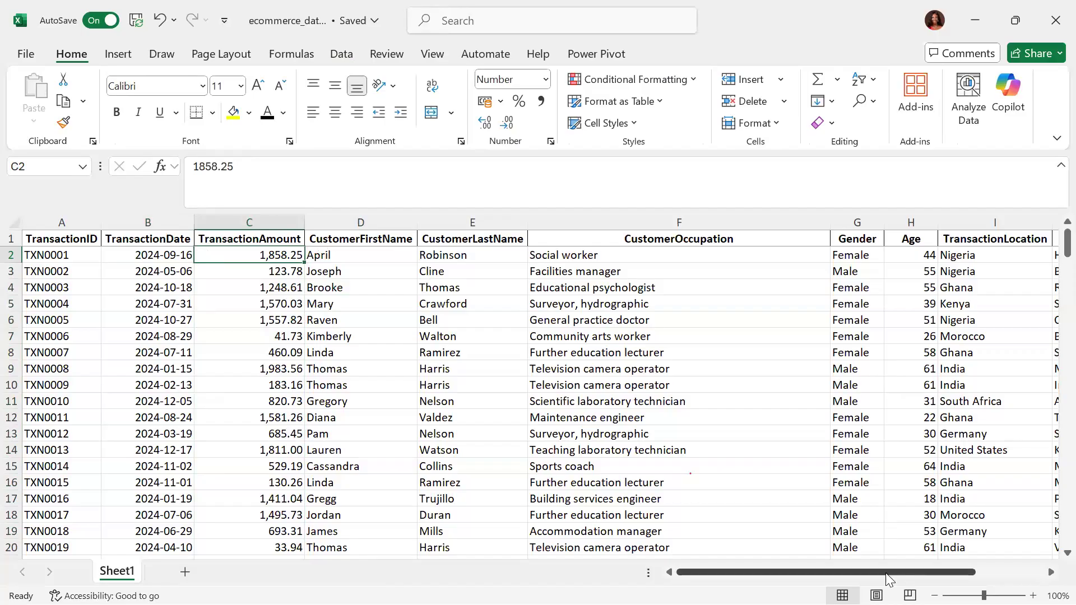
drag(886, 573, 1008, 567)
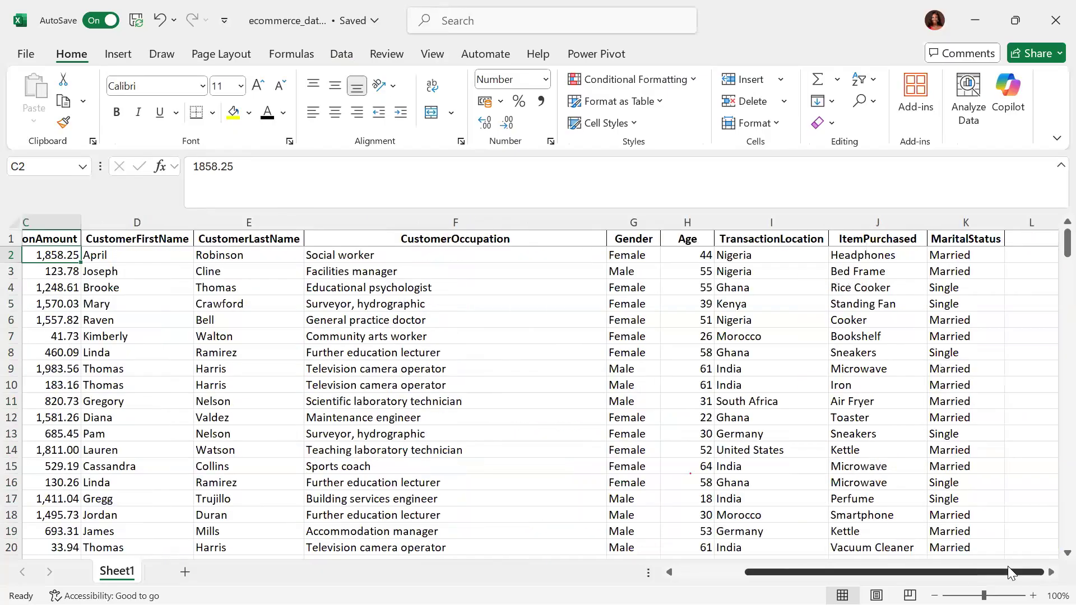
click(767, 255)
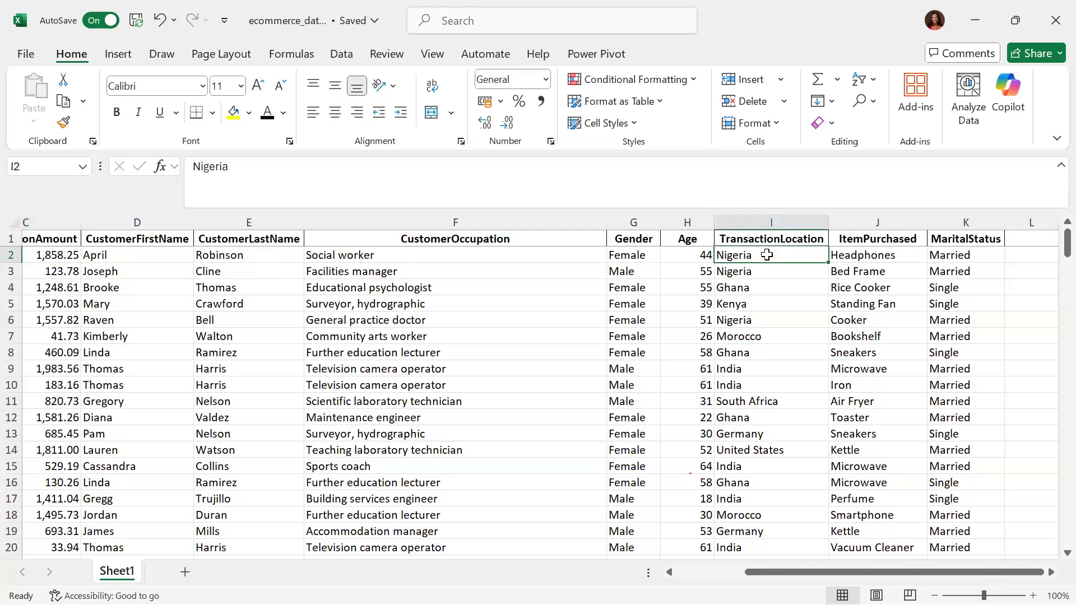
click(758, 290)
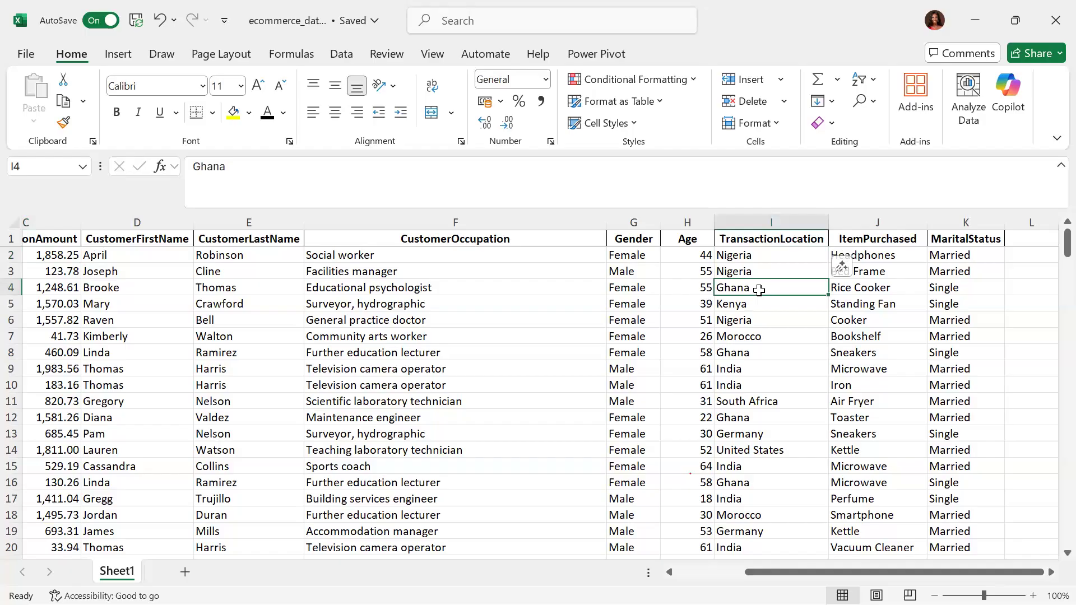
click(768, 302)
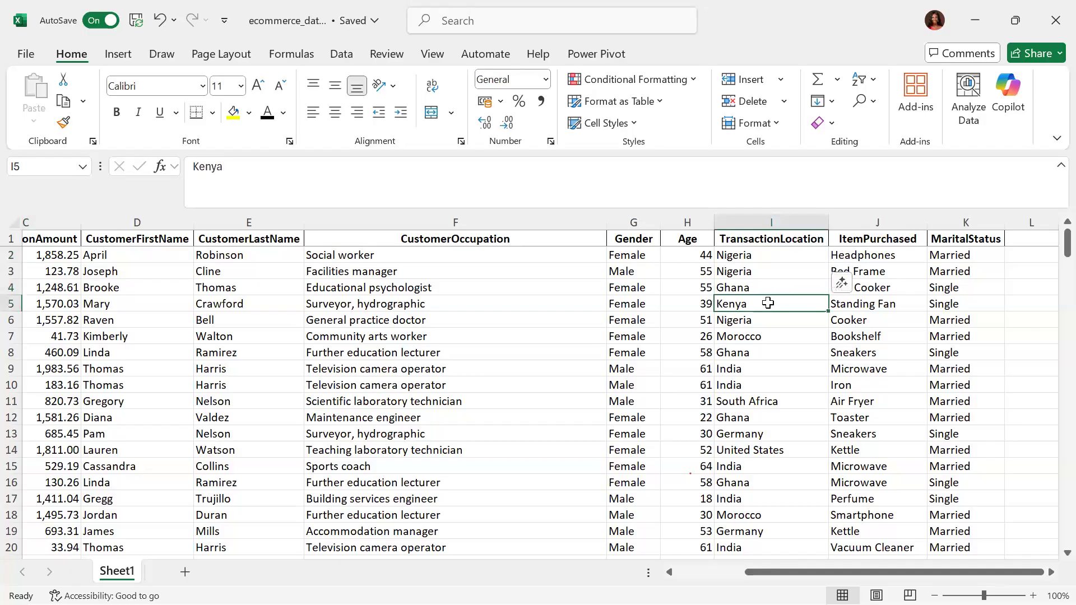
click(748, 335)
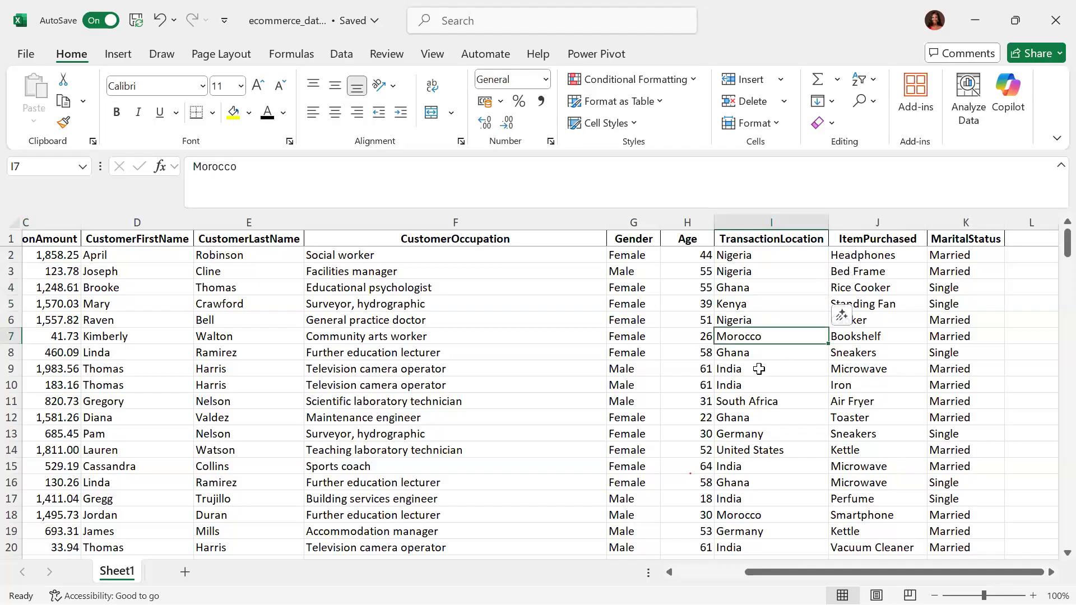
click(795, 373)
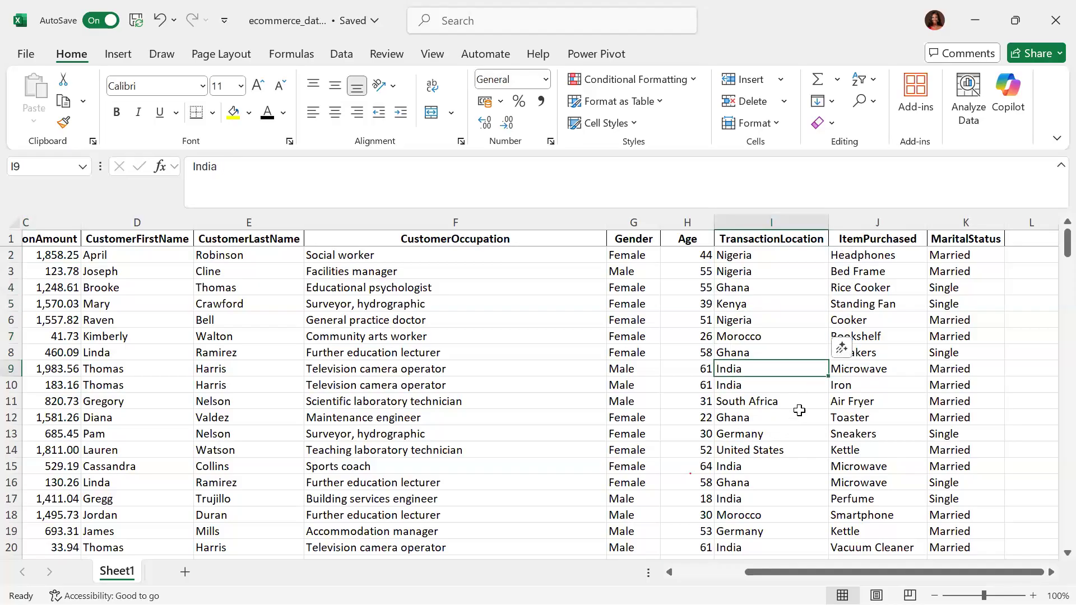
click(773, 431)
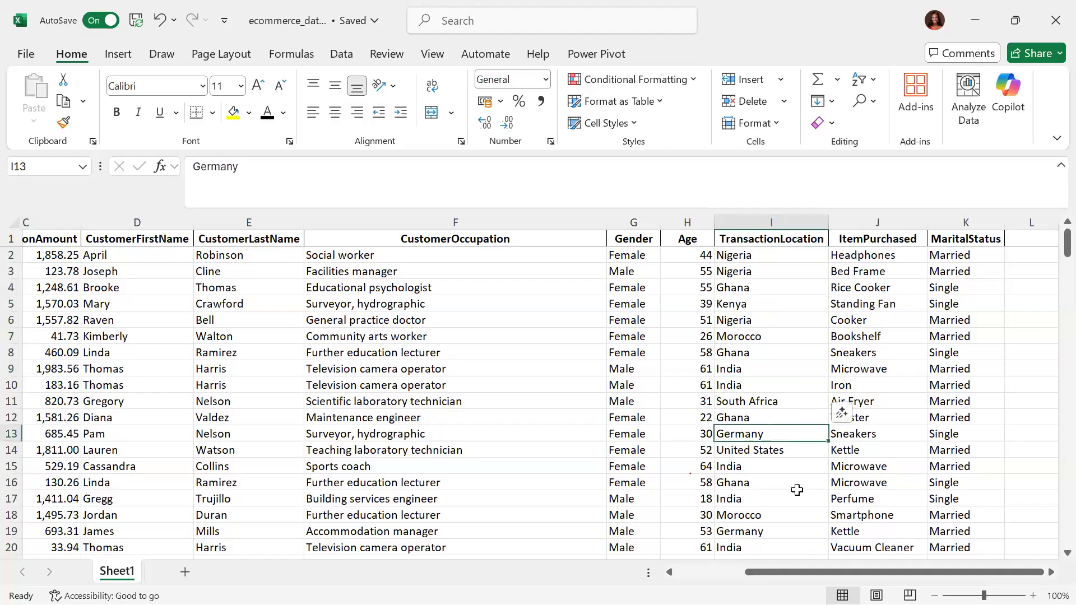
click(746, 448)
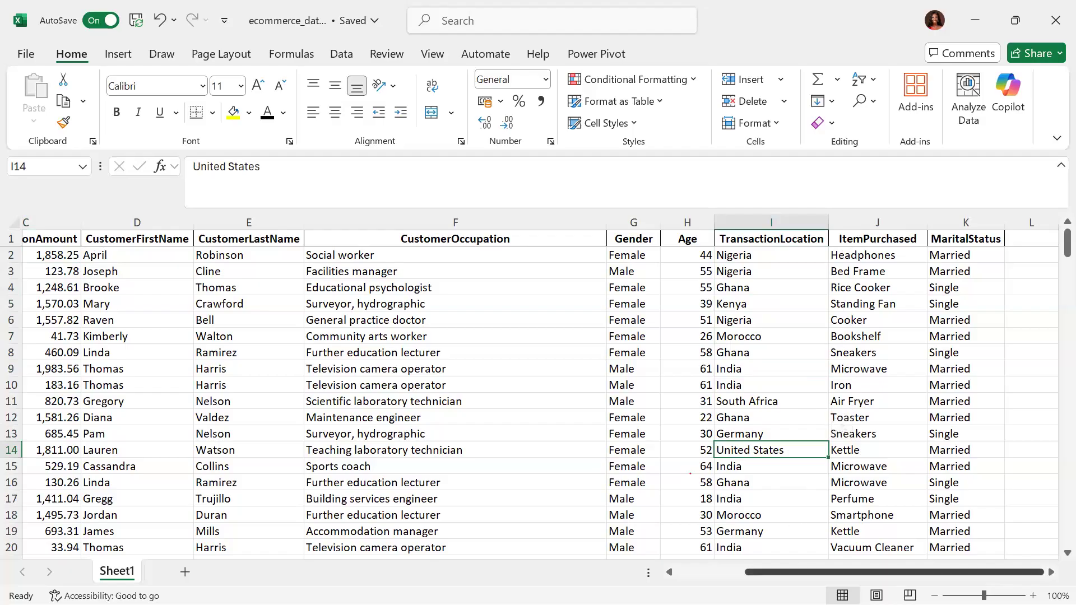
scroll(538, 393, left, 2)
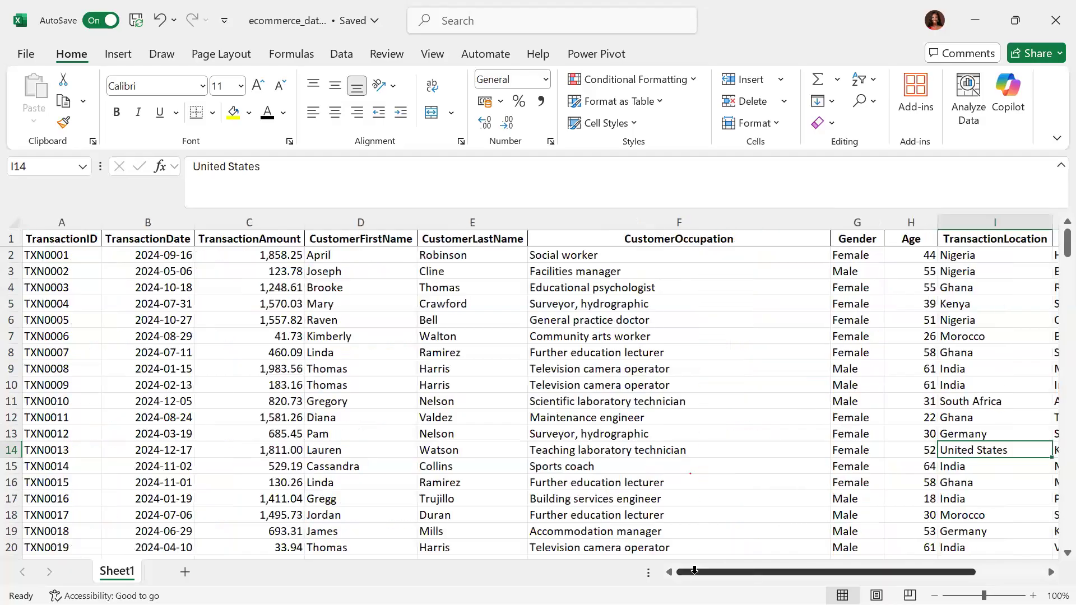
- Compare the TransactionAmount column with the TransactionLocation column, and review the TransactionID column
click(277, 255)
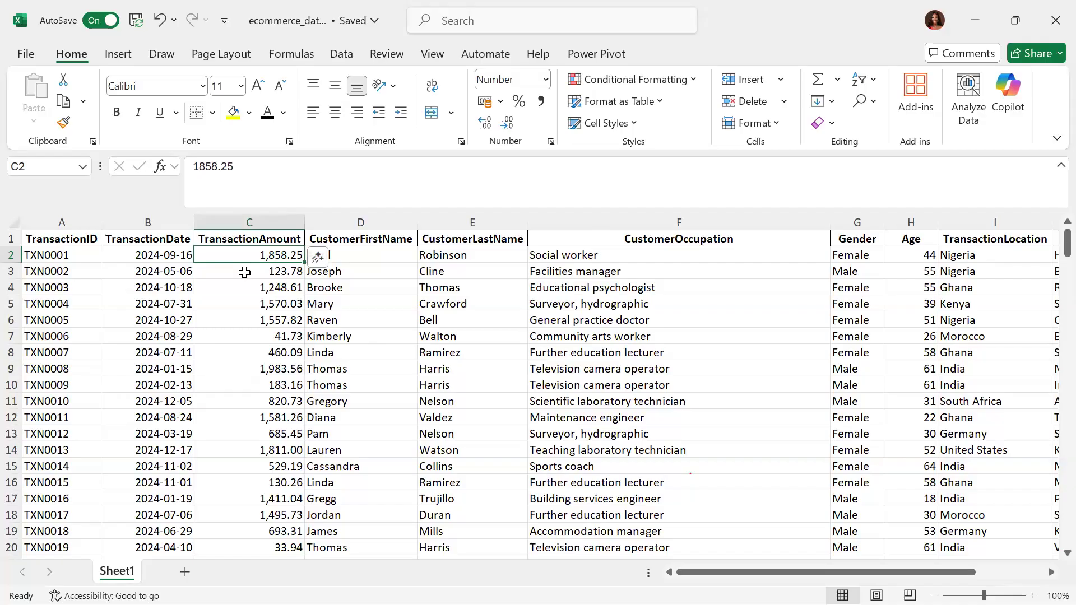
click(270, 223)
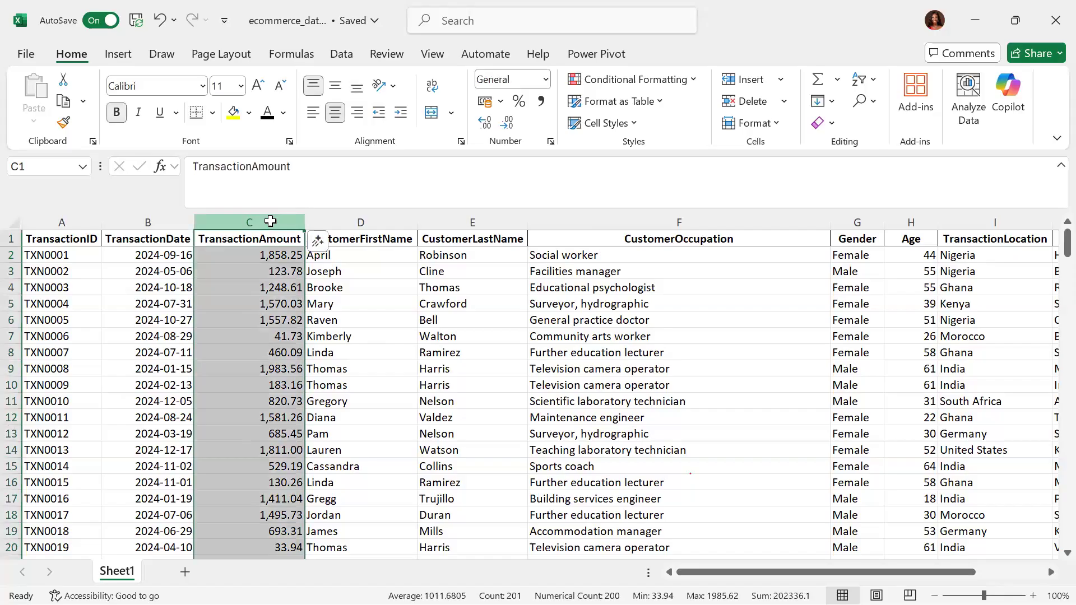
click(1005, 219)
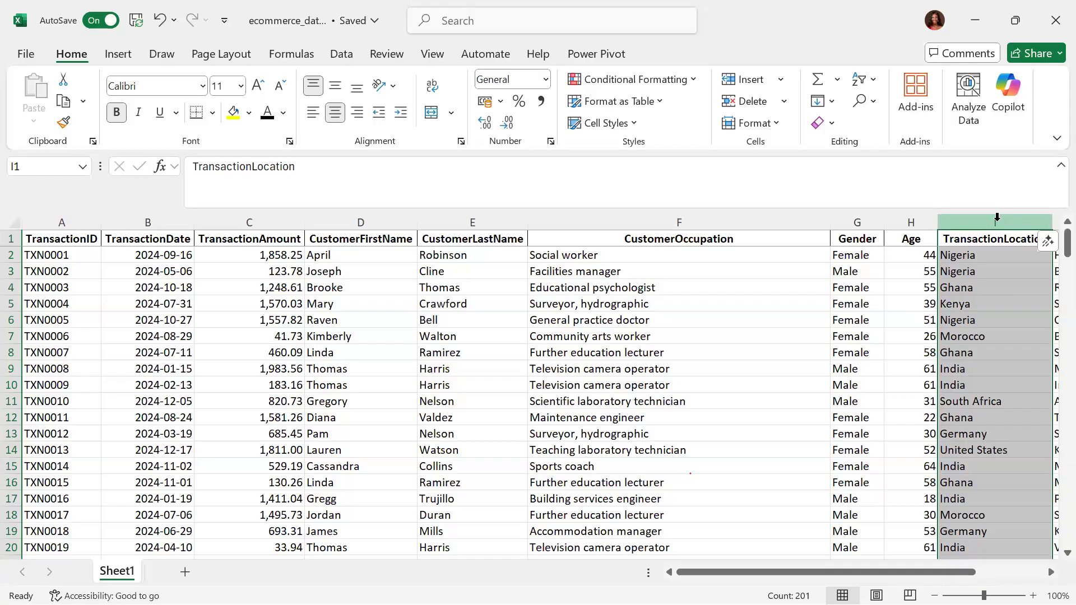
click(265, 221)
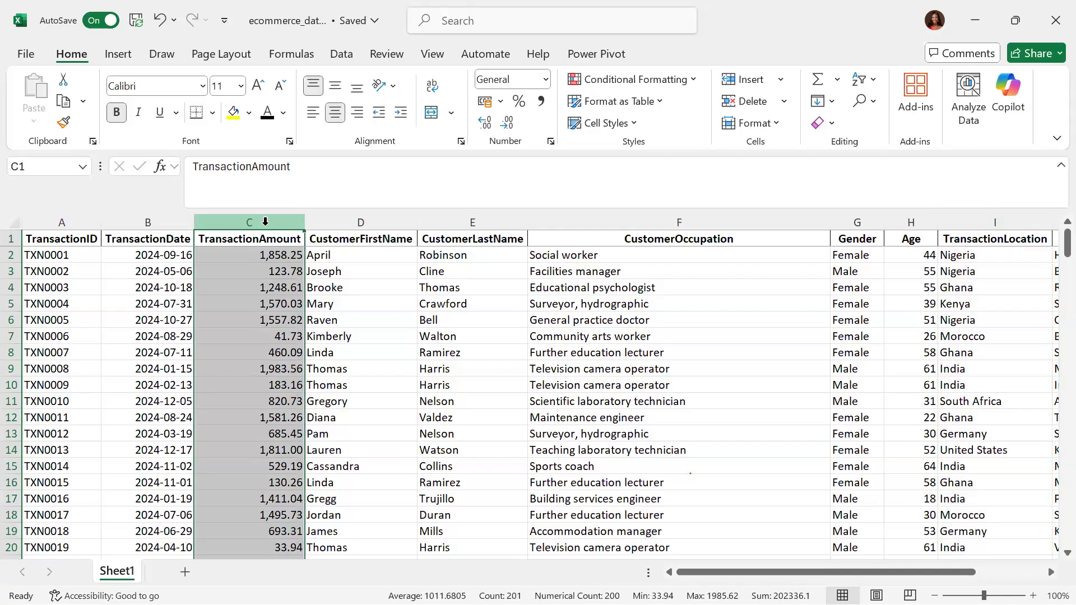
click(992, 220)
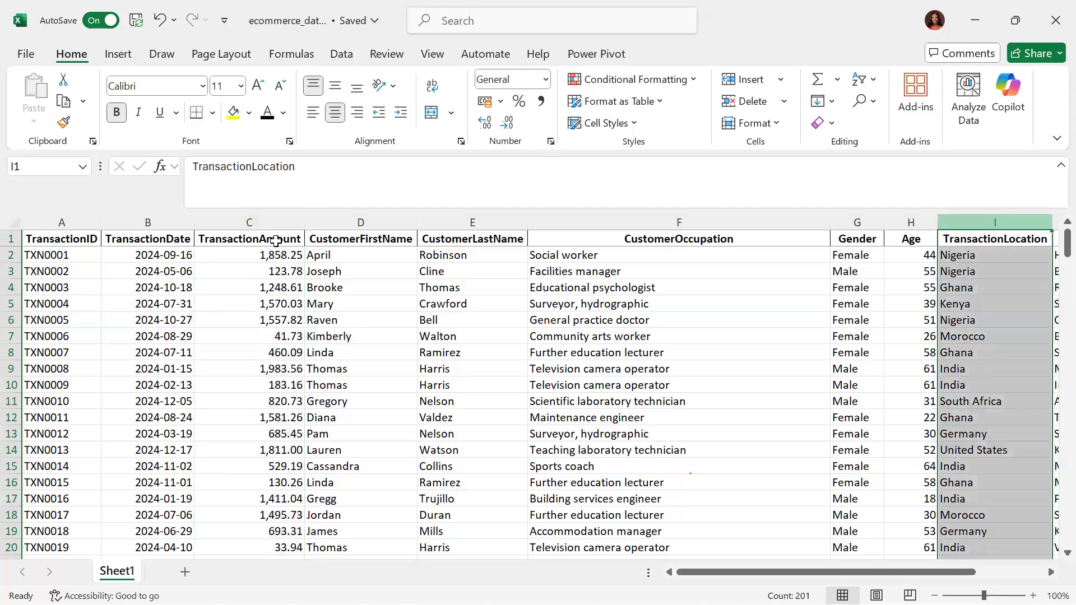
click(281, 222)
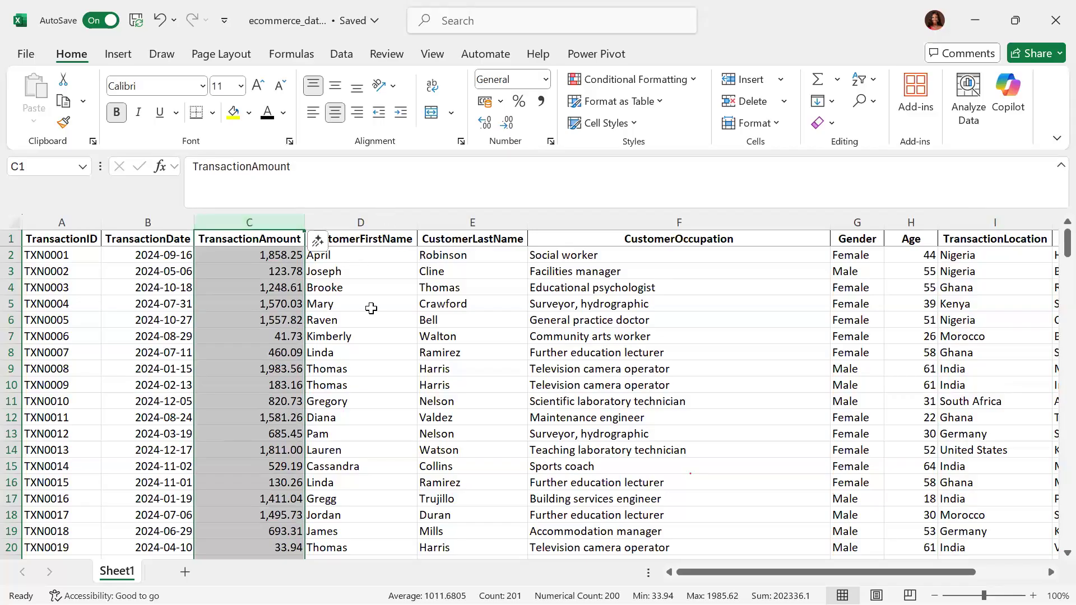
click(61, 222)
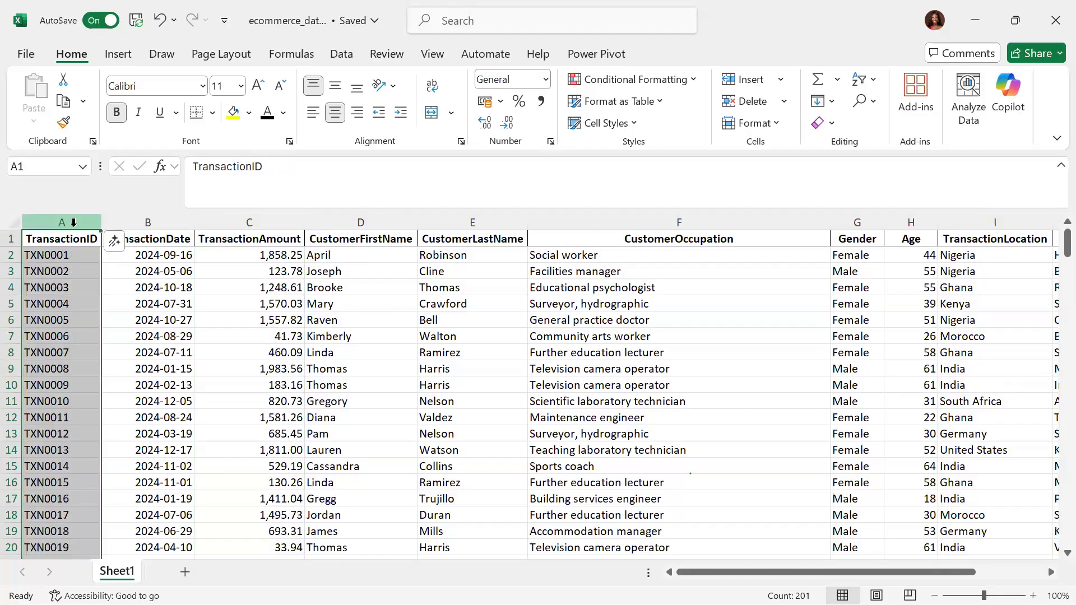
- Format the TransactionDate values in B2:B201 as Date with the 14/03/2012 type
click(157, 216)
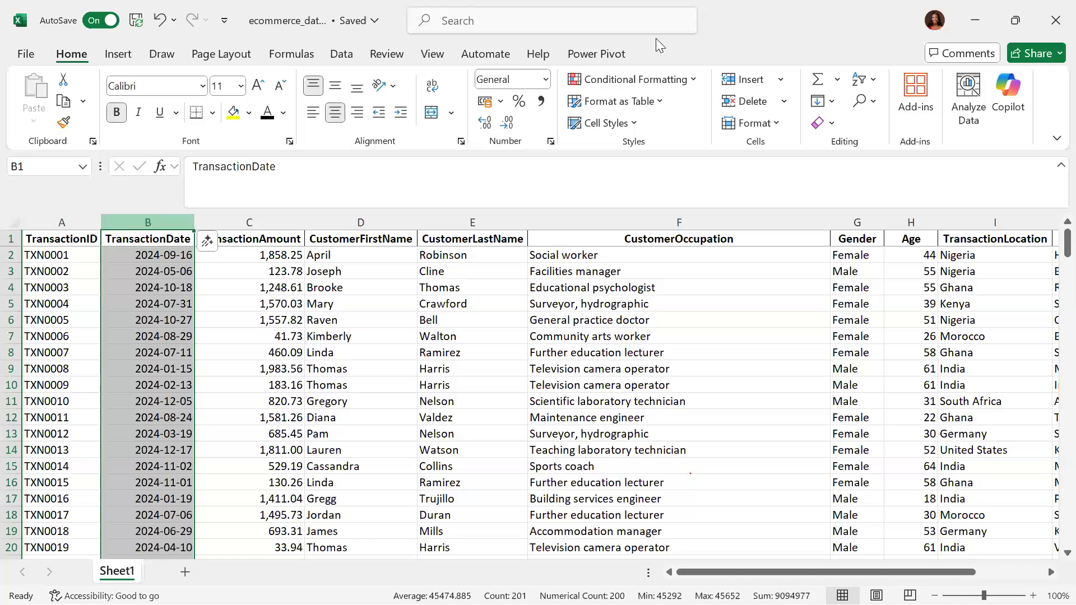
click(156, 256)
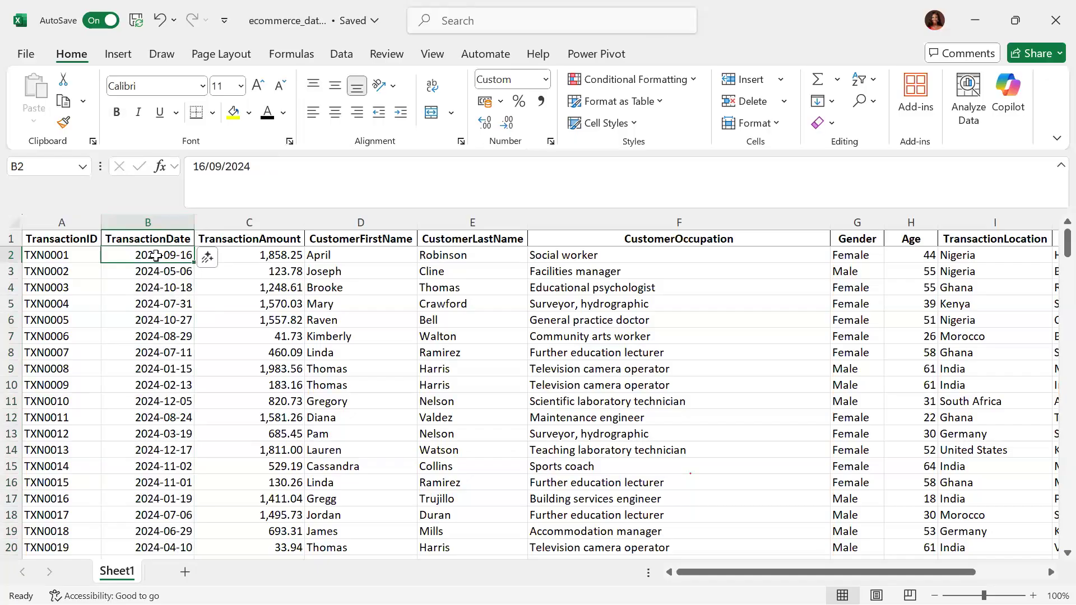
key(ctrl+shift+Down)
key(ctrl+1)
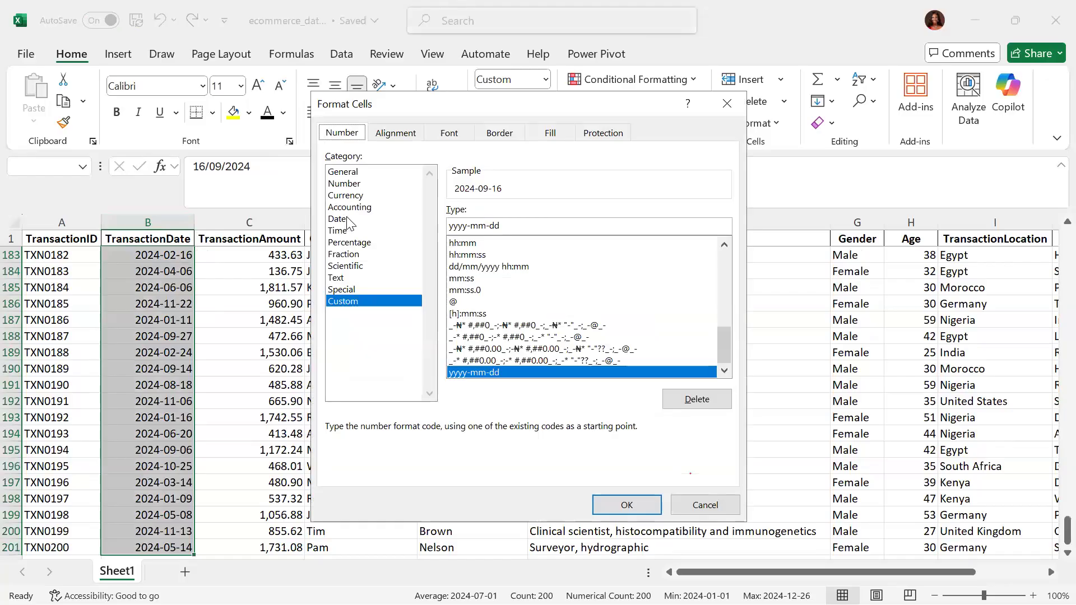
click(348, 222)
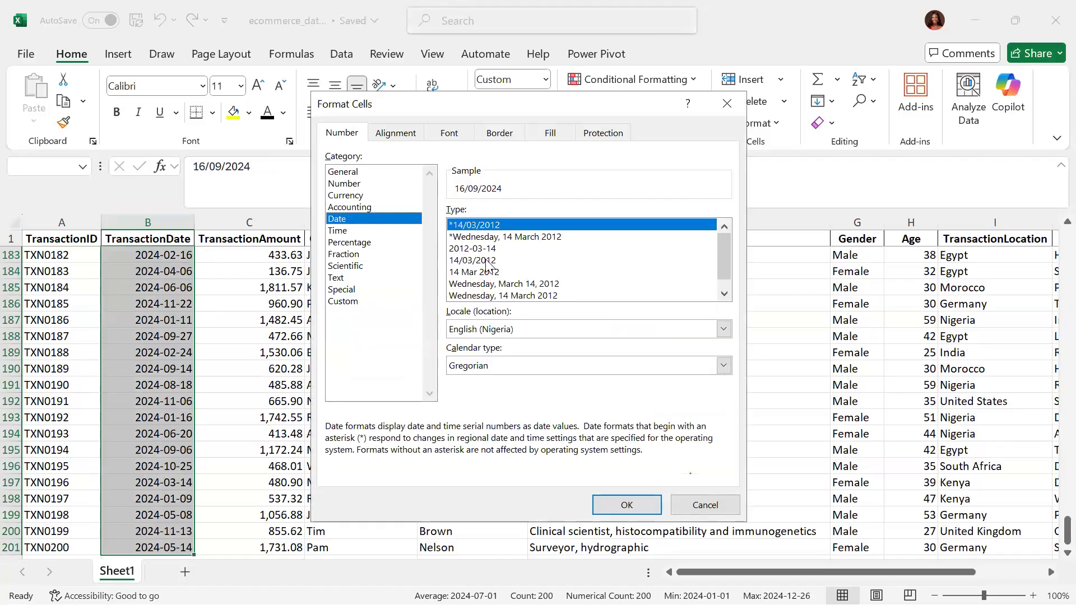
click(487, 261)
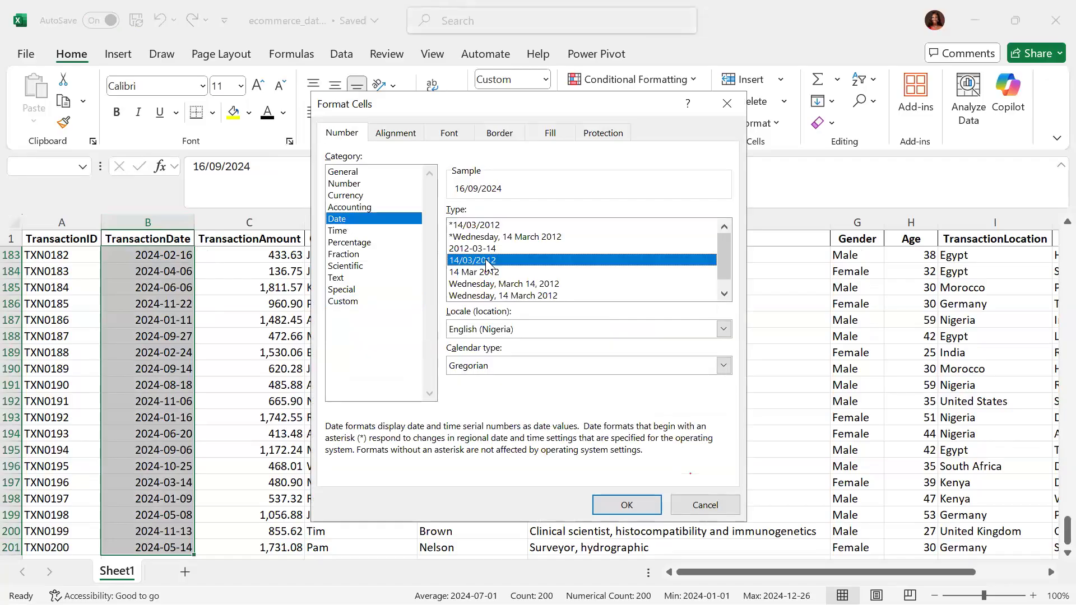
click(627, 505)
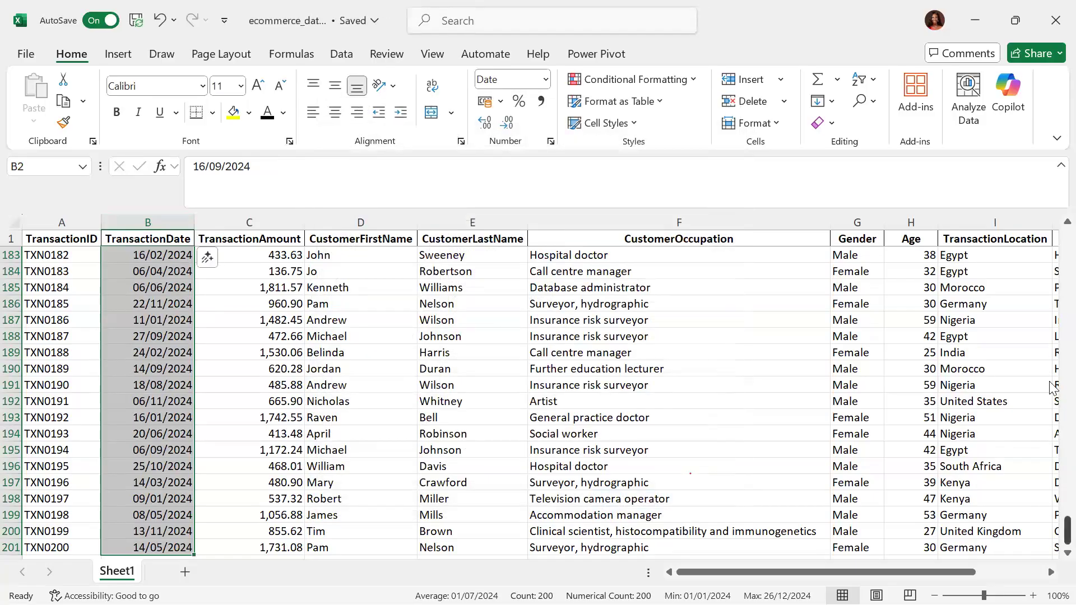
scroll(1052, 278, up, 20)
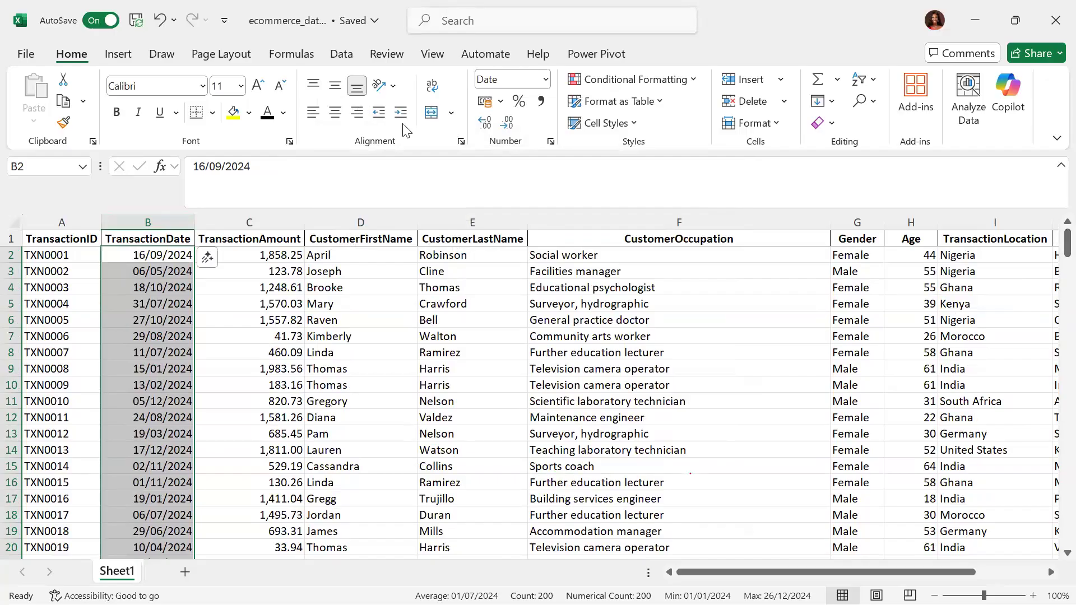
- Examine the entries in the CustomerOccupation column and the first value in the Gender column
click(671, 219)
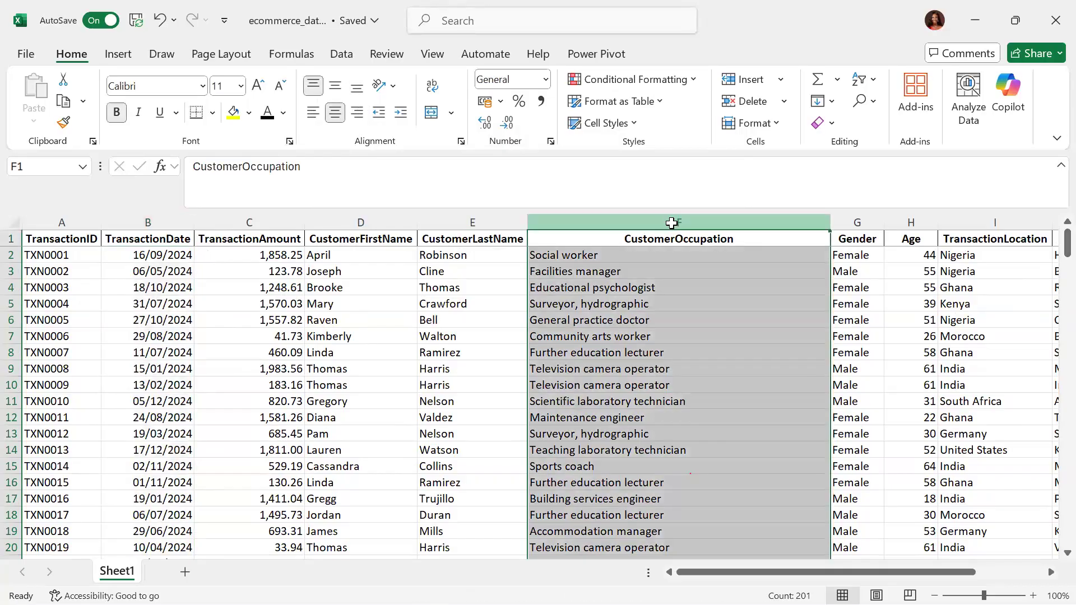
click(614, 305)
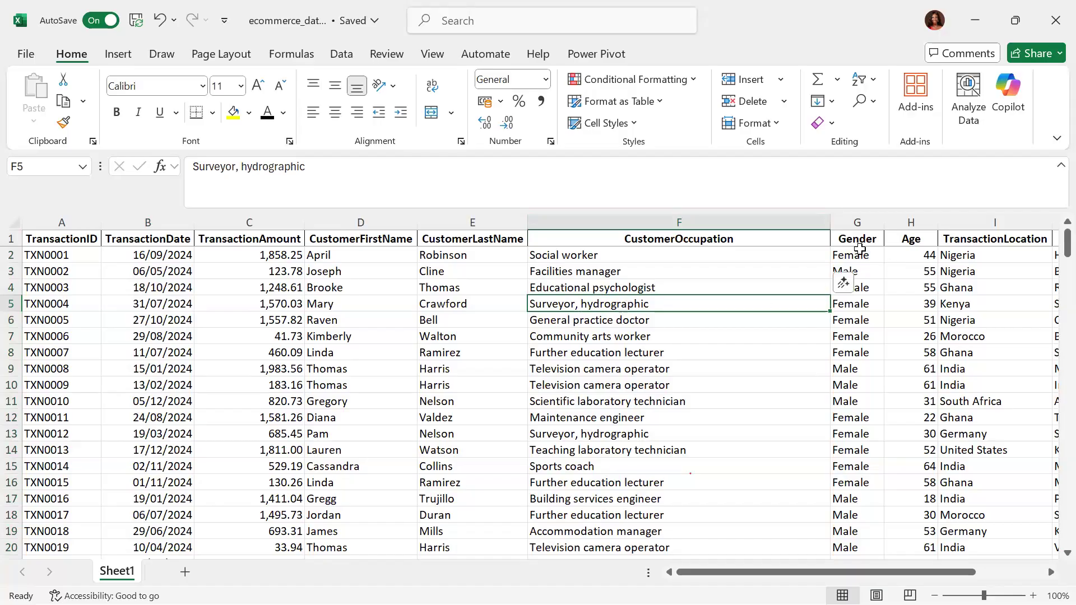
click(661, 213)
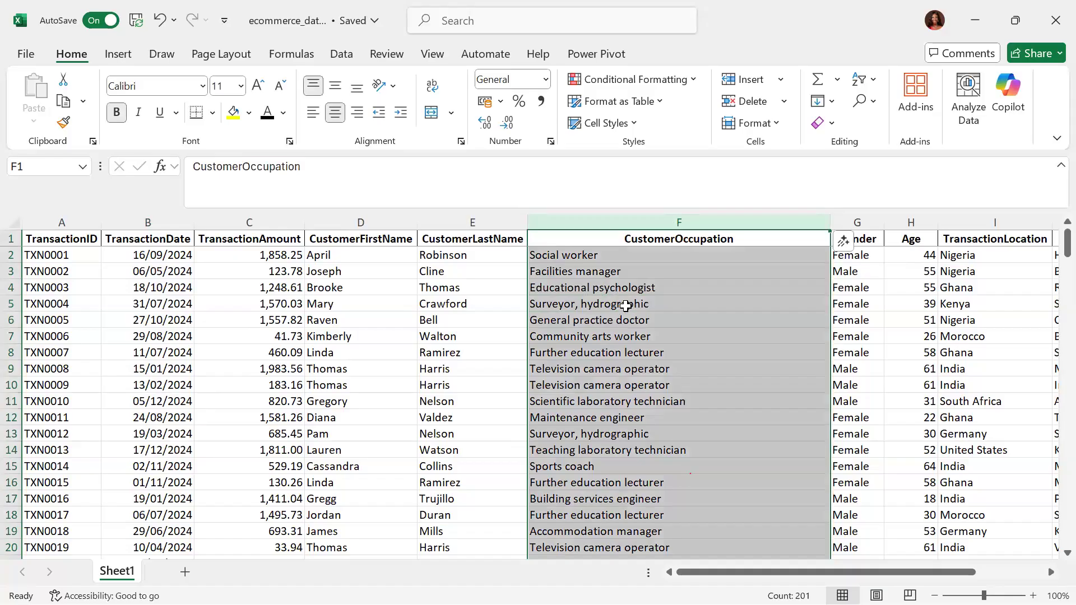
click(576, 253)
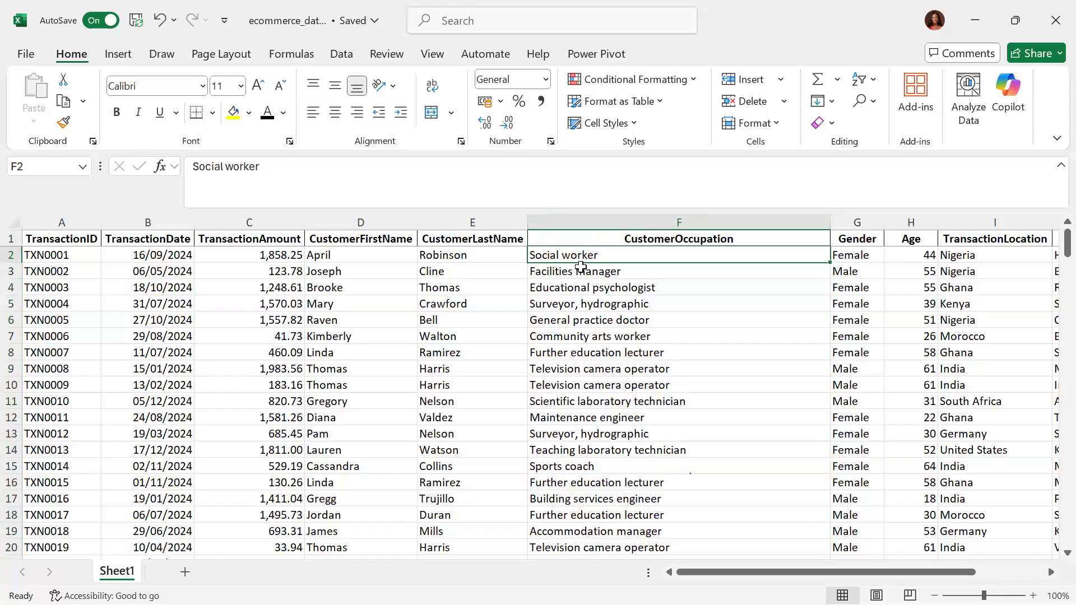
click(576, 268)
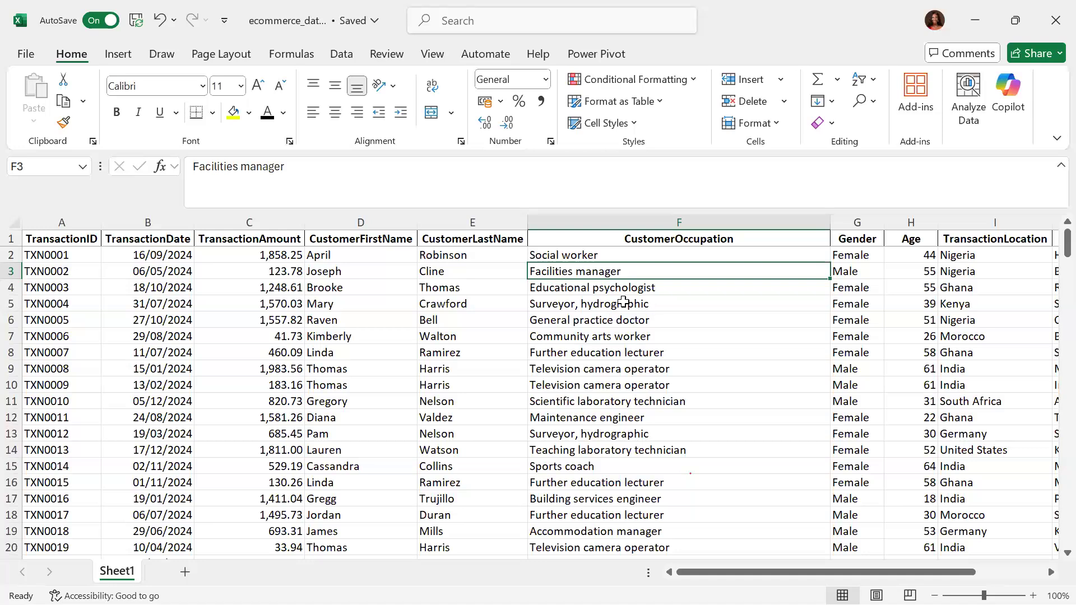
click(1051, 572)
click(1051, 572)
click(1051, 572)
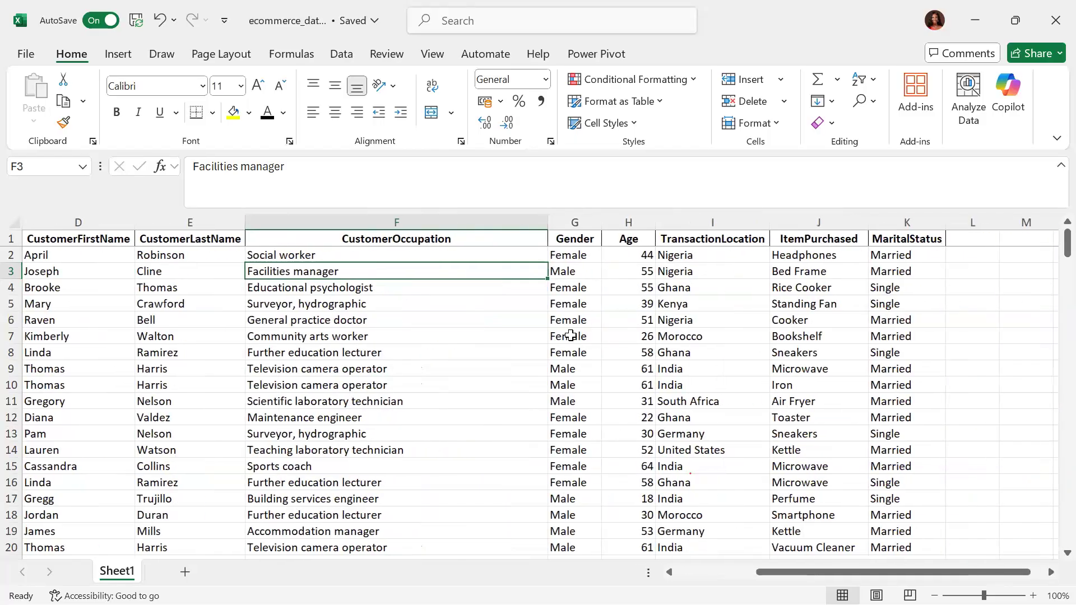
click(586, 256)
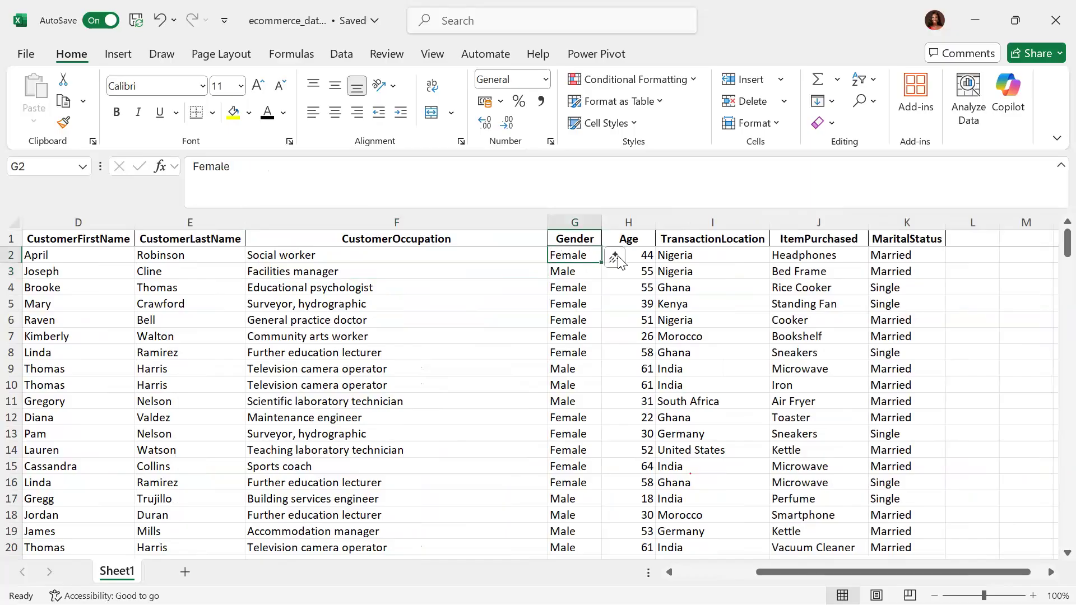
- Format the Age values in H2:H201 as Number with 0 decimal places
click(643, 252)
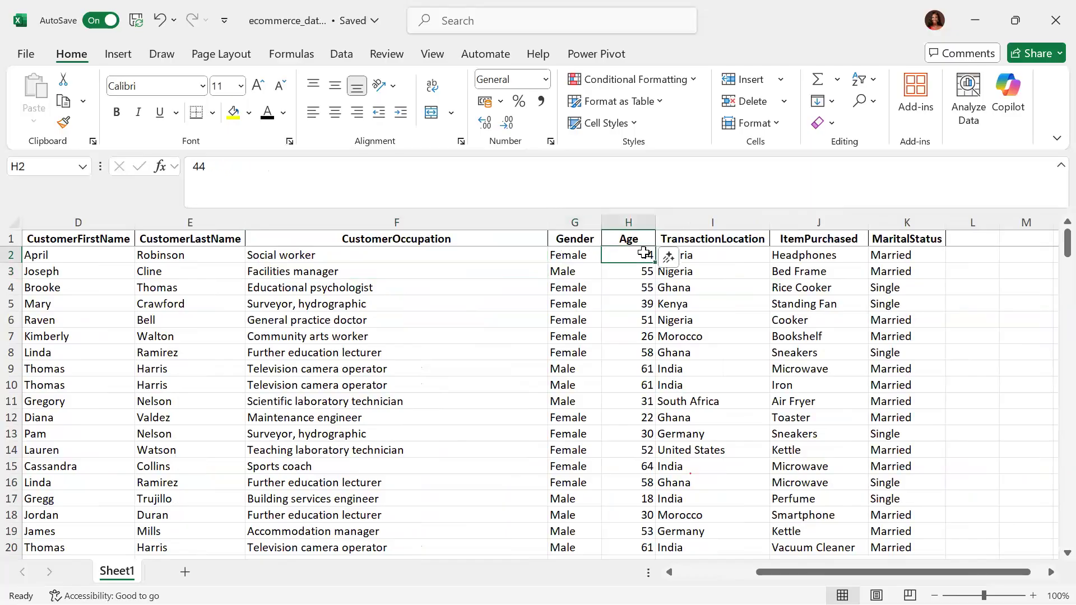
key(ctrl+shift+Down)
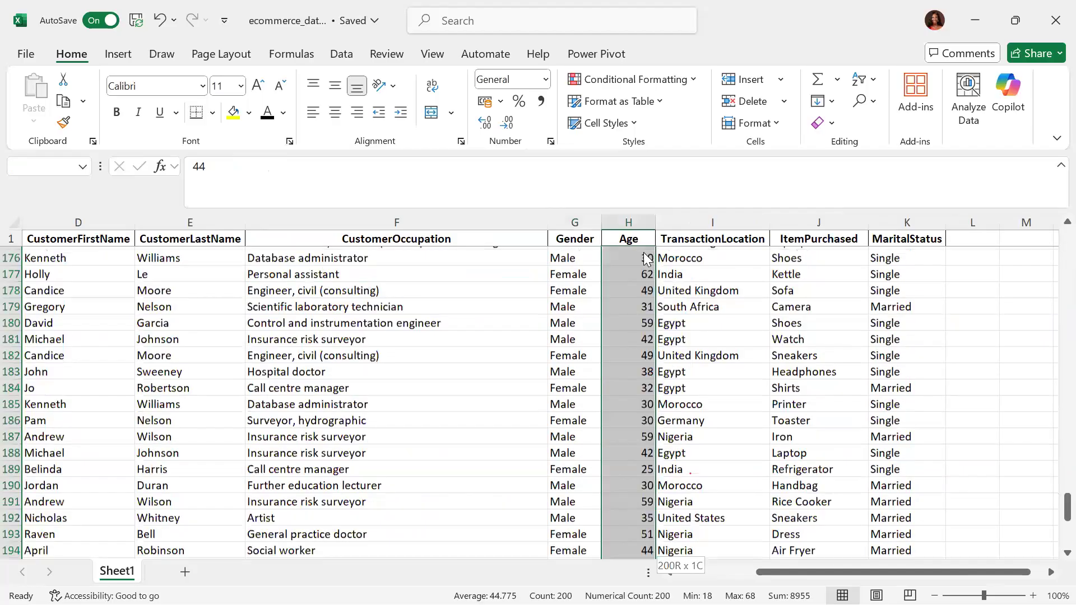
key(ctrl+1)
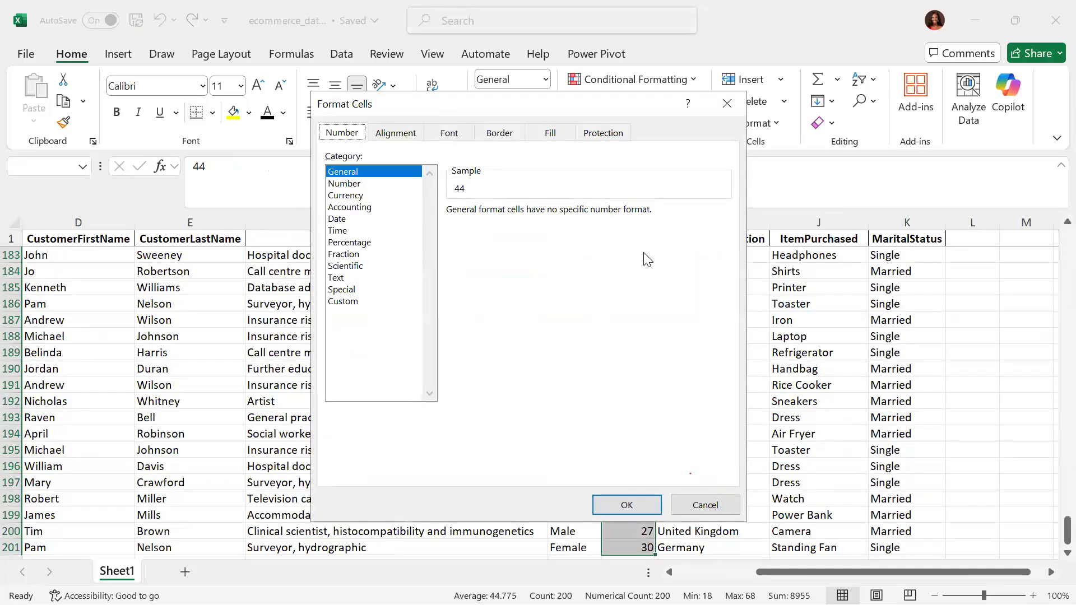
click(359, 183)
click(559, 216)
click(559, 216)
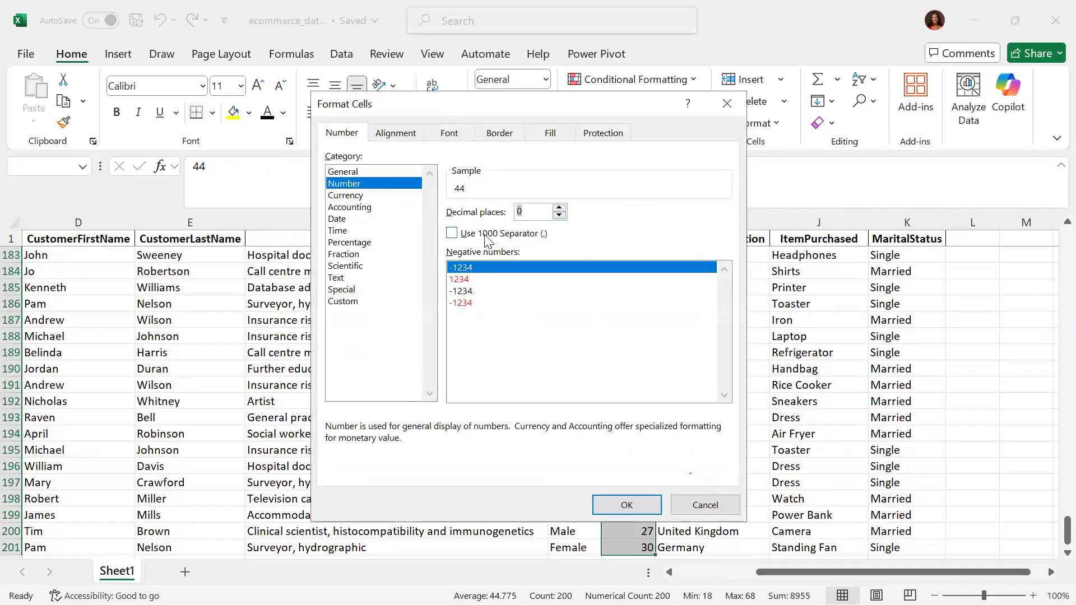
click(627, 505)
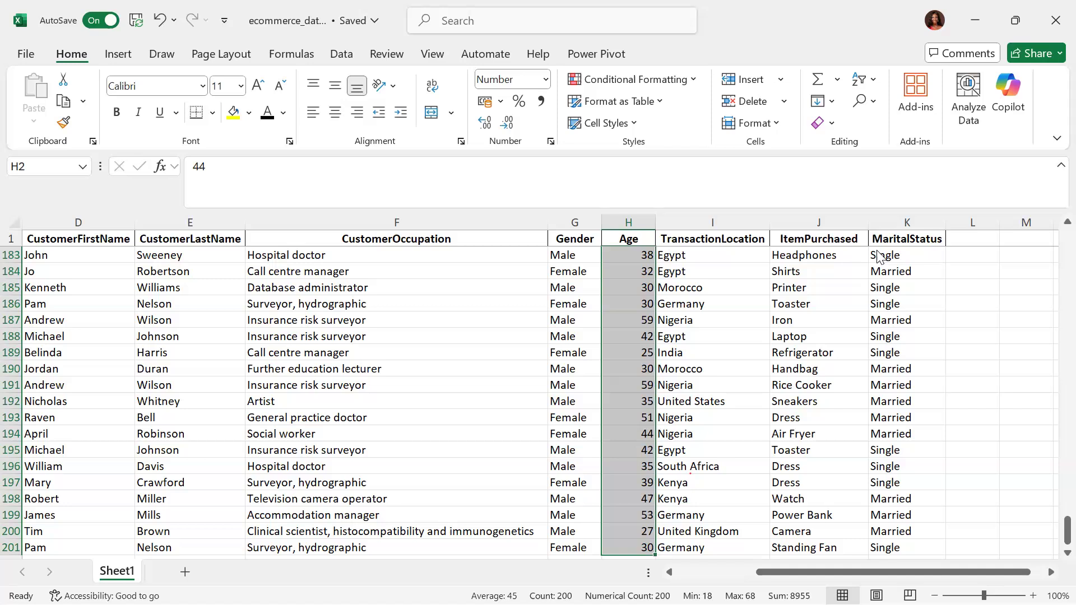
drag(1051, 535, 1049, 163)
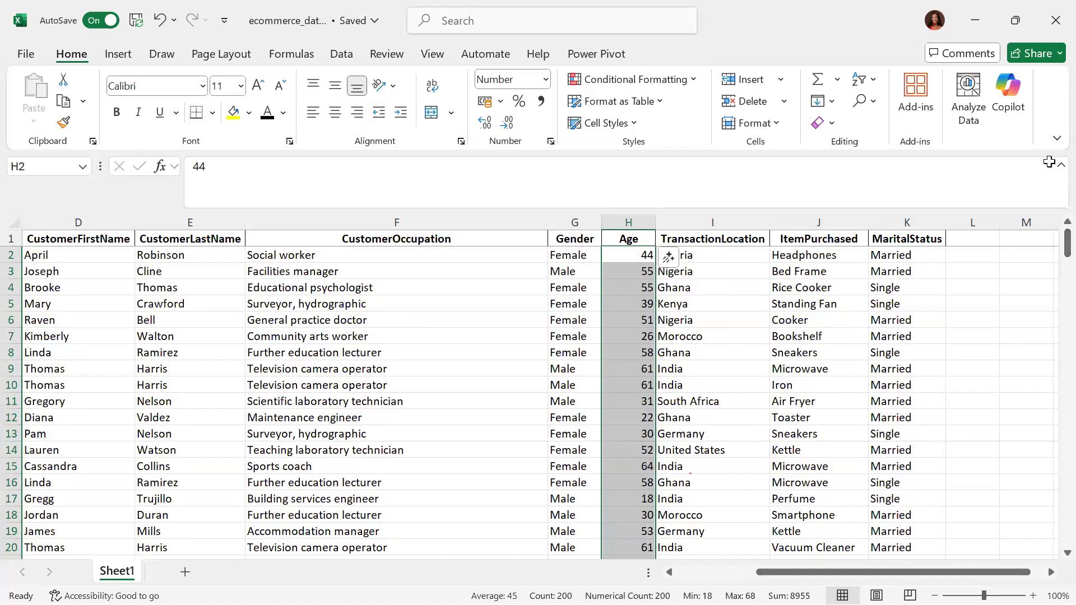
drag(956, 571, 788, 546)
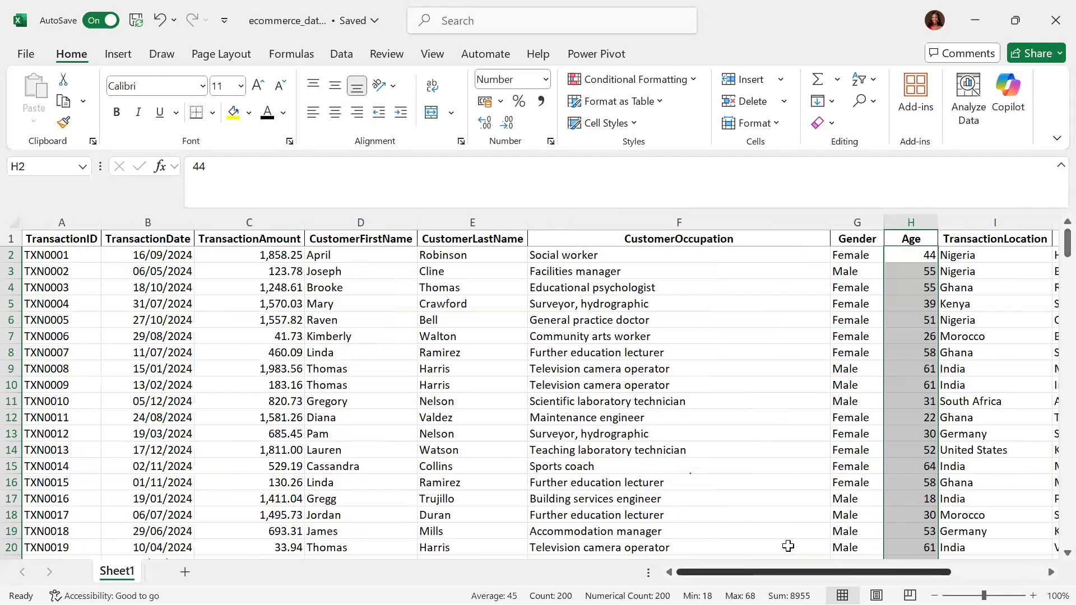
click(424, 350)
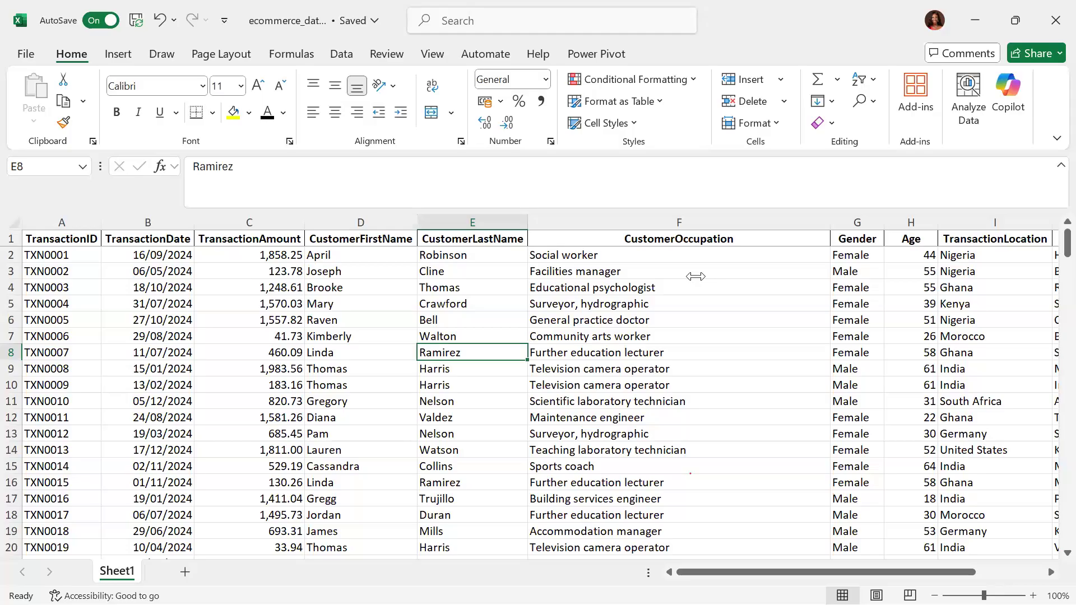
key(ctrl+t)
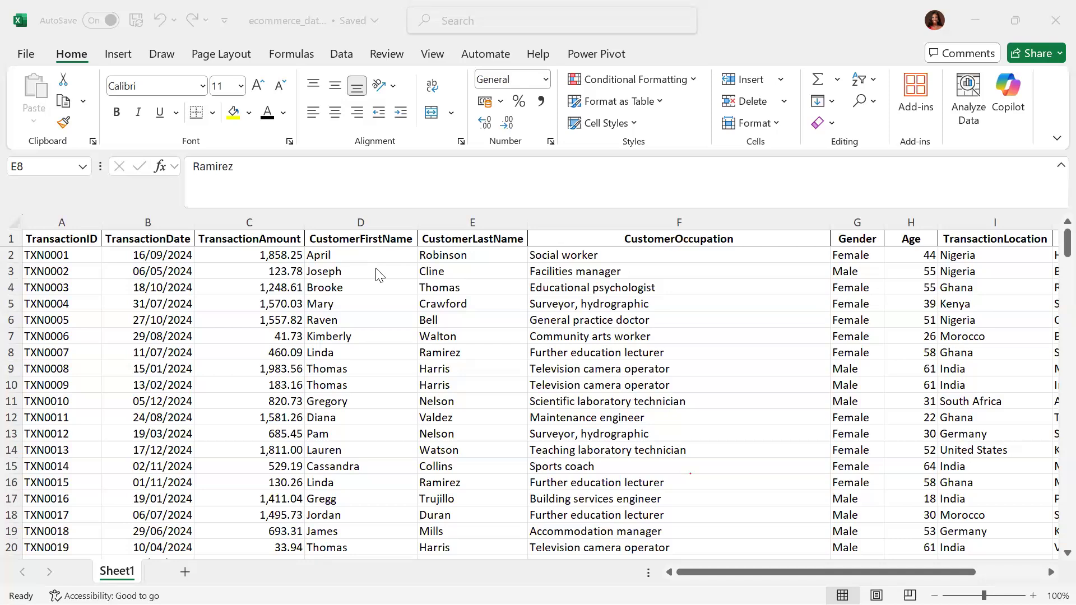
- Insert a new column before CustomerOccupation and give it the header FullName in F1
click(699, 222)
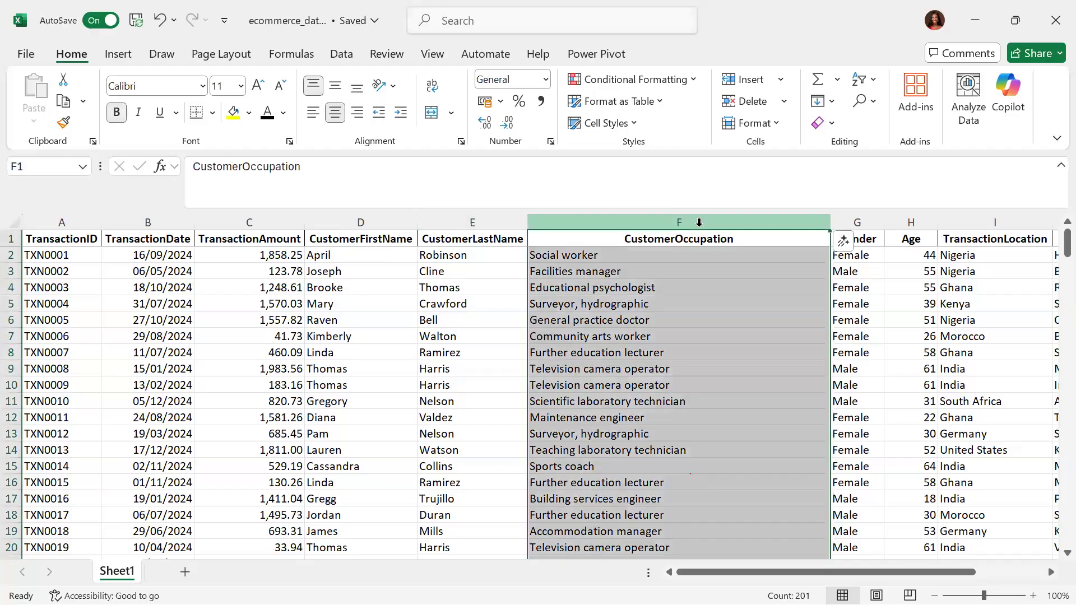
right_click(698, 223)
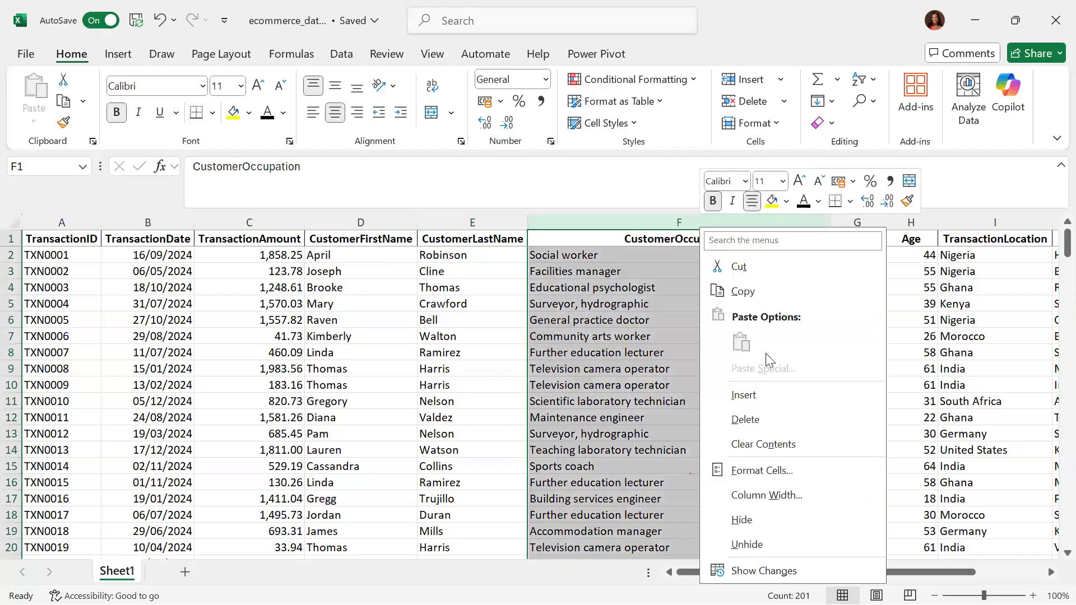
click(749, 397)
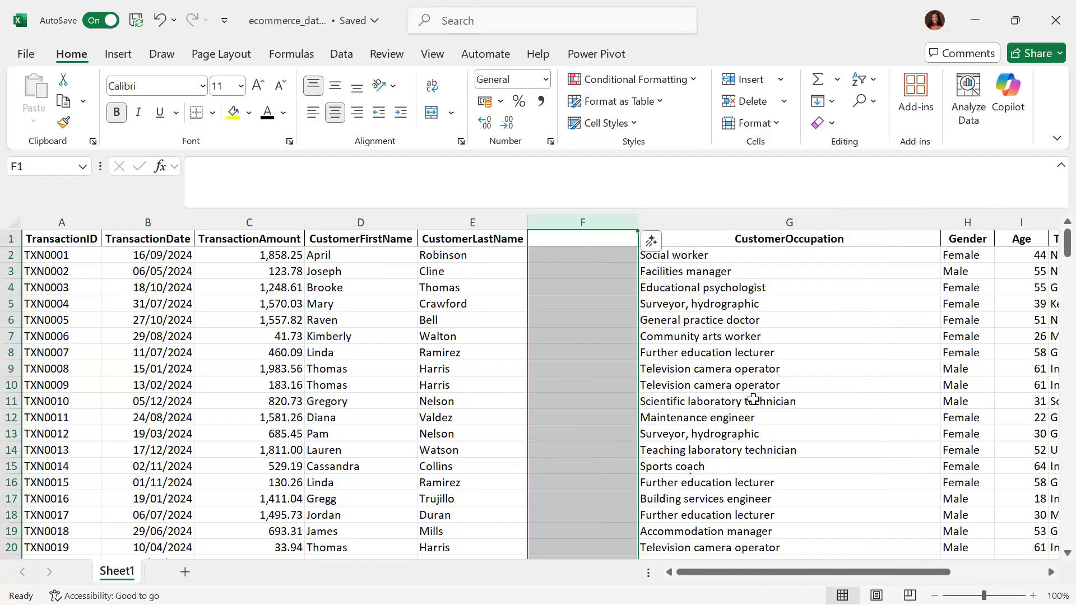
click(599, 242)
text(FU)
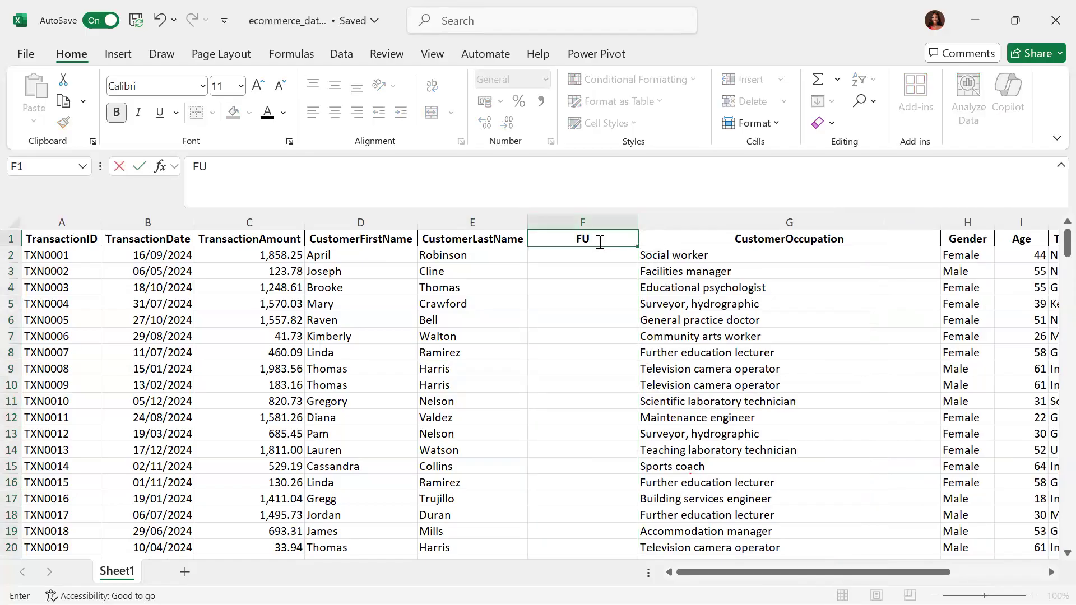
key(BackSpace)
text(ullName)
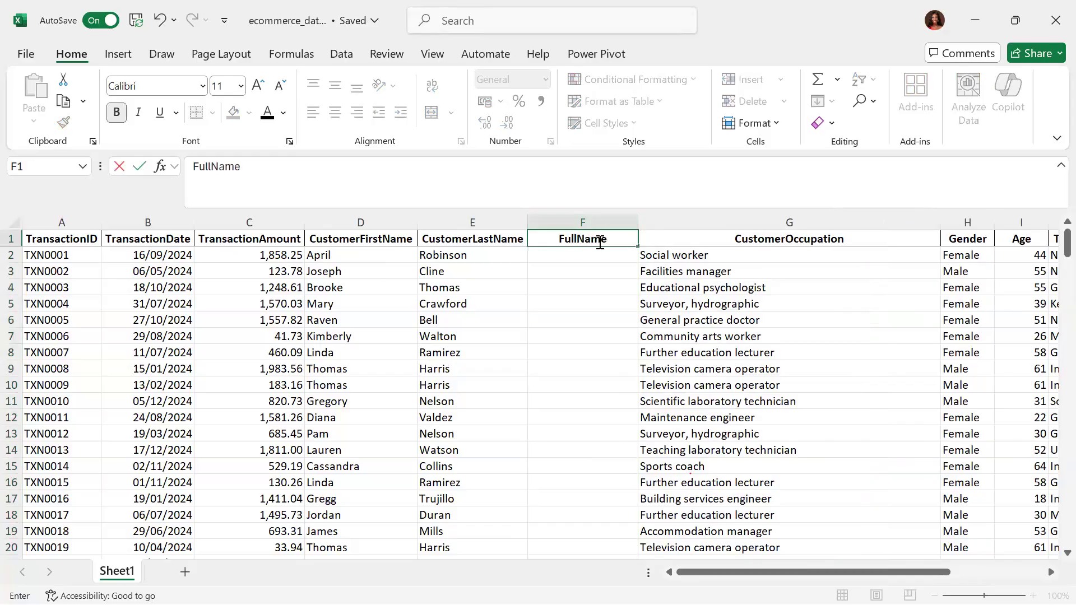
key(Return)
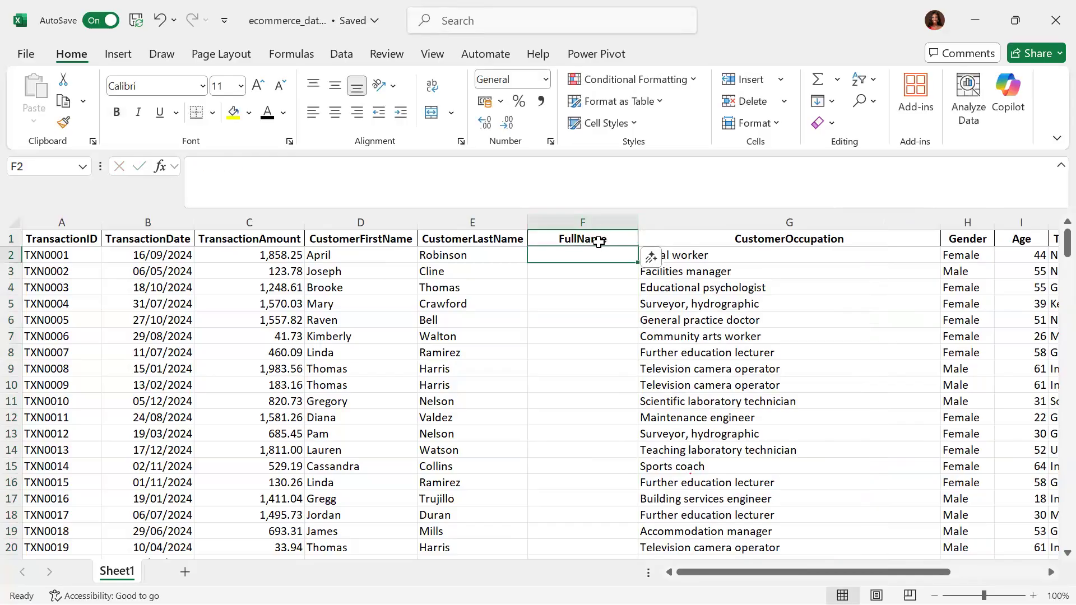
- Join the first and last name in F2 with the formula =CONCAT(D2," ",E2)
text(=)
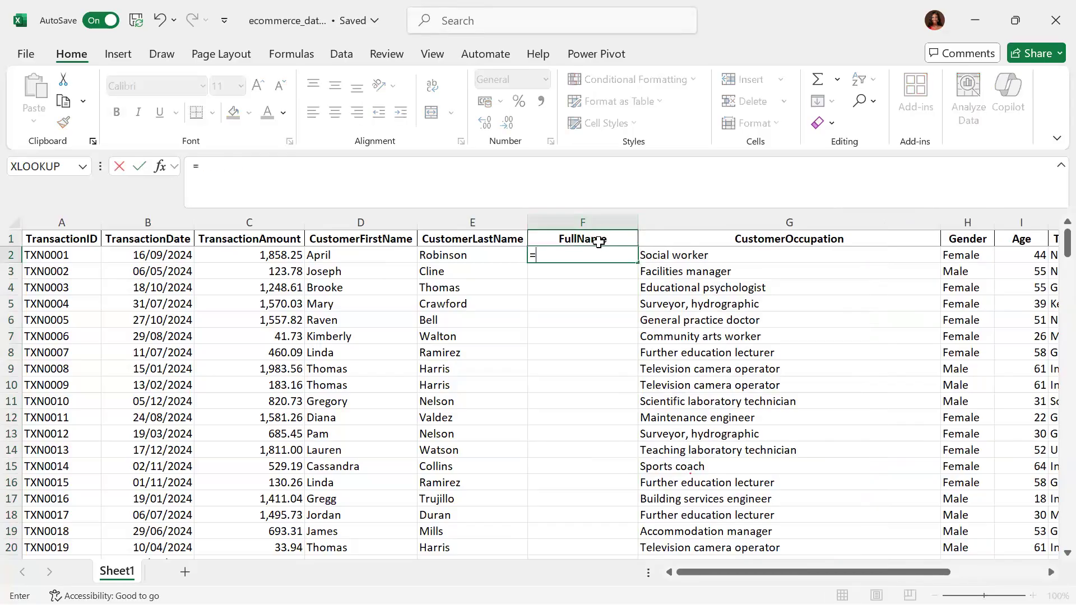
text(conca)
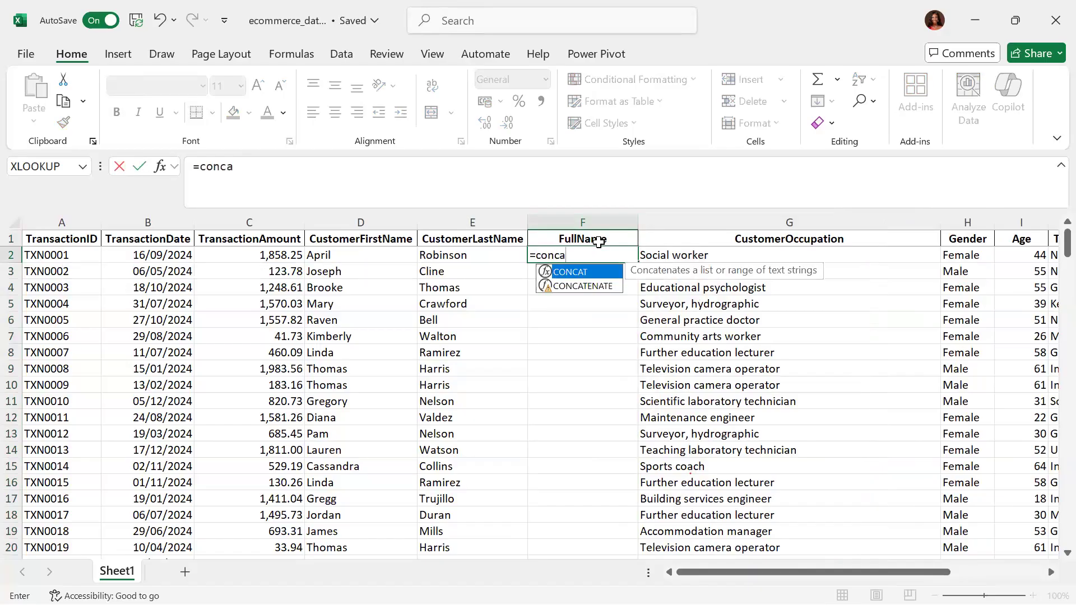
key(Tab)
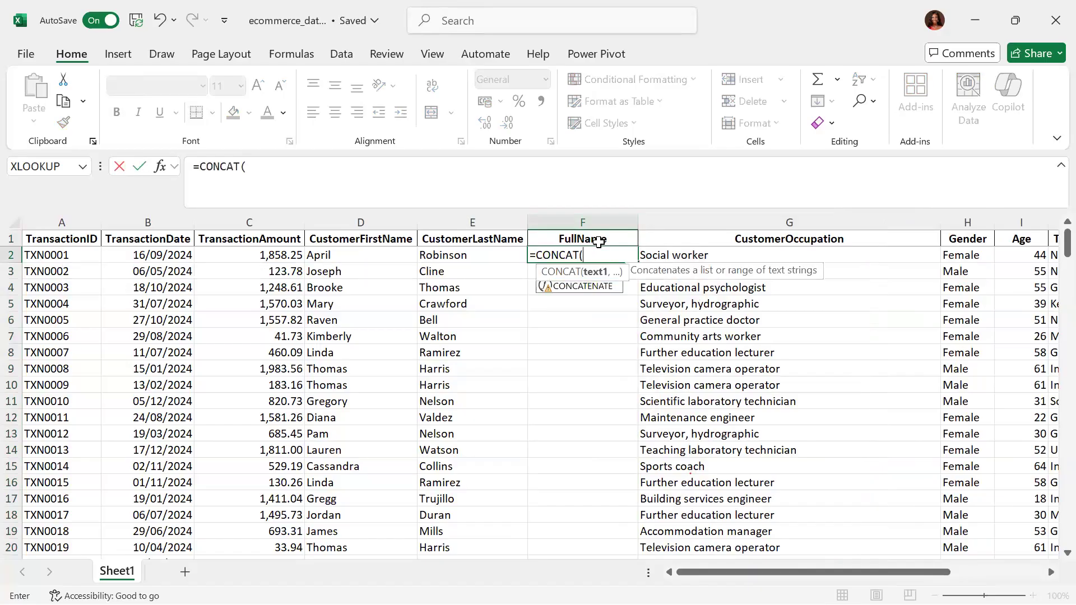
click(349, 252)
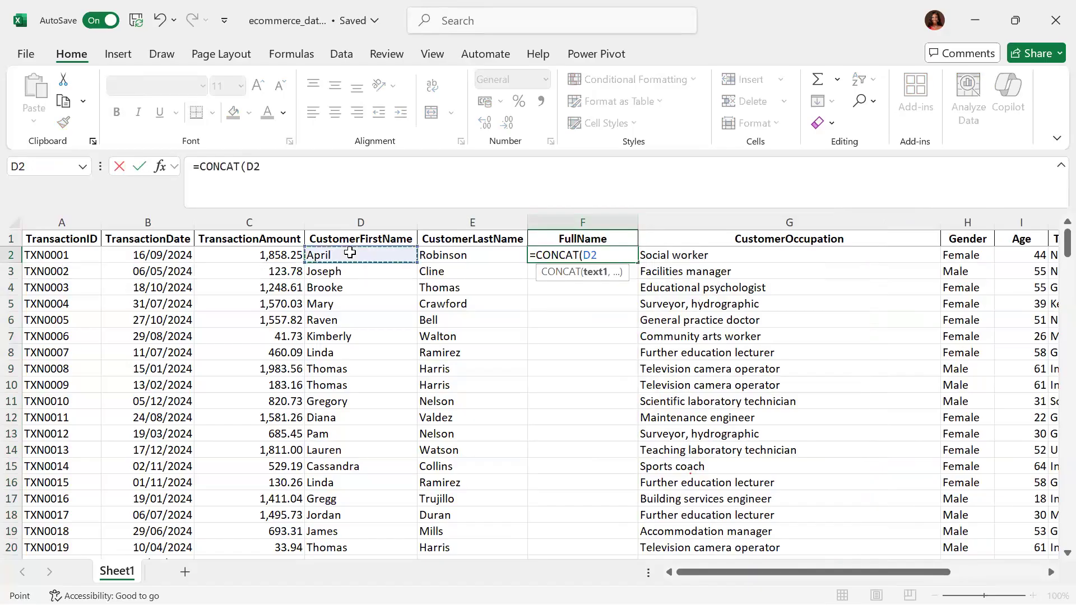
text(,)
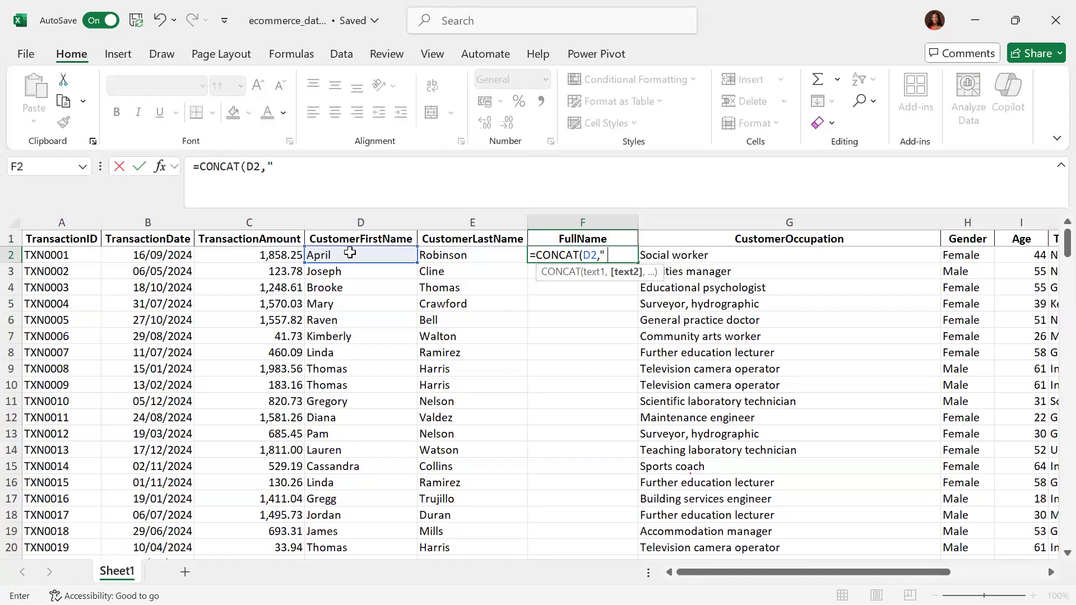
text(",)
click(462, 254)
text())
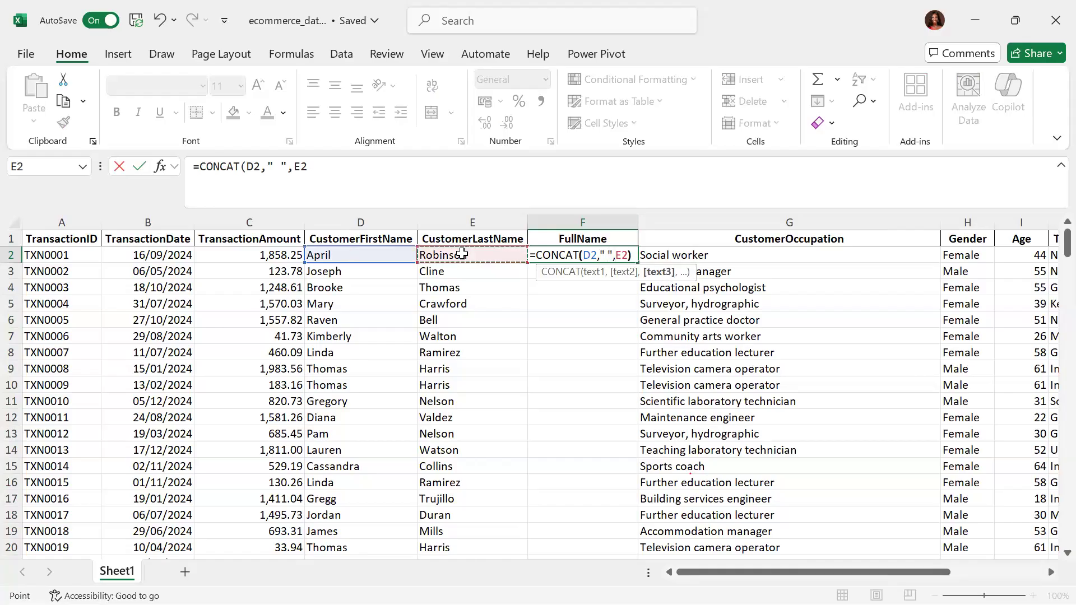
key(ctrl+Return)
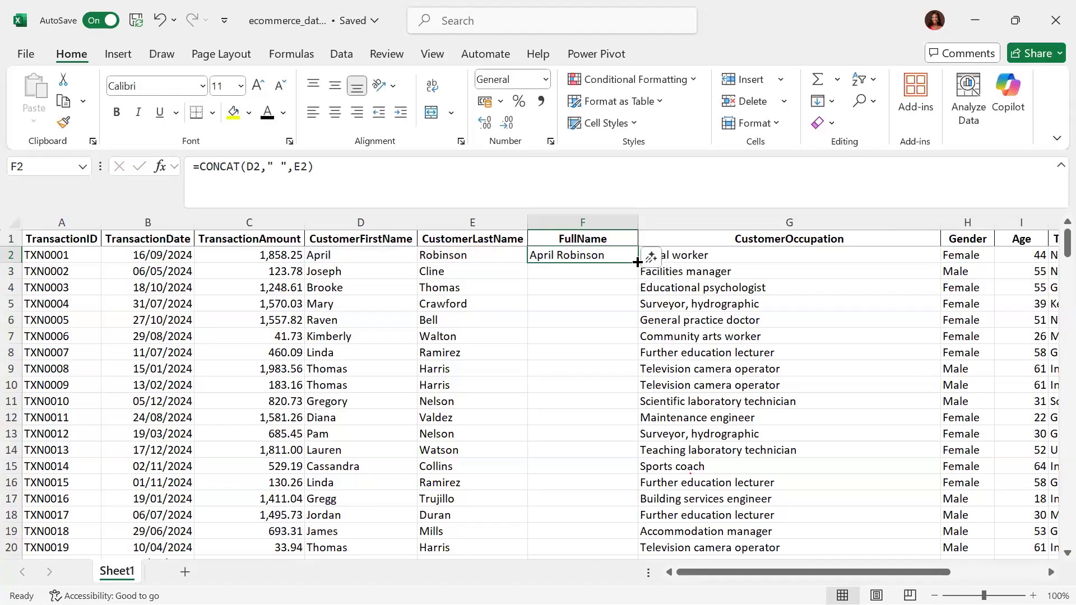
- Join the first and last name in F3 with the formula =TEXTJOIN(" ",TRUE,D3,E3), ignoring empty cells
click(605, 275)
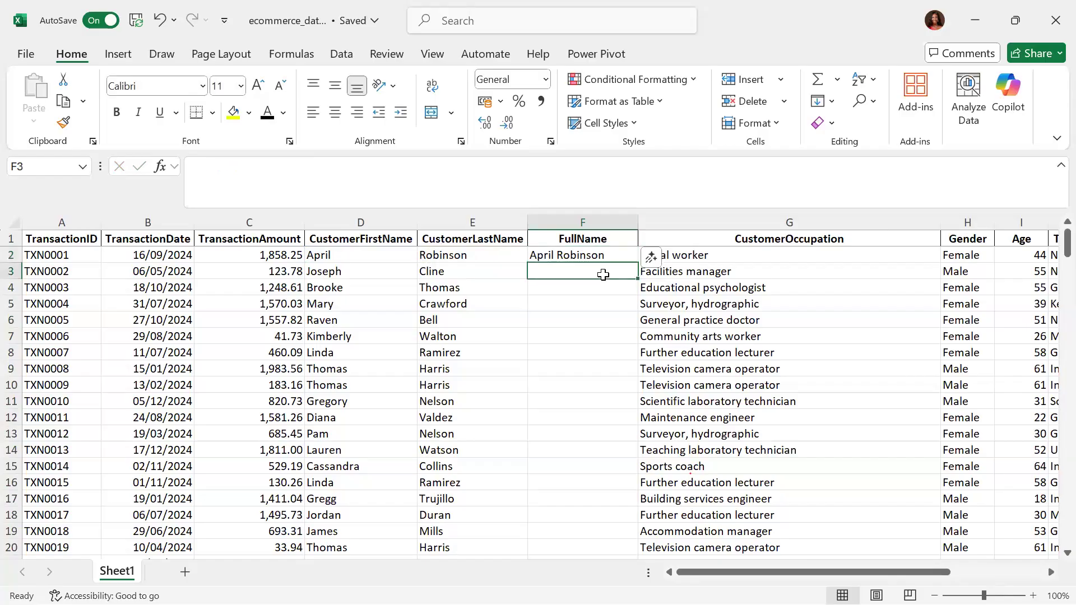
text(=tex)
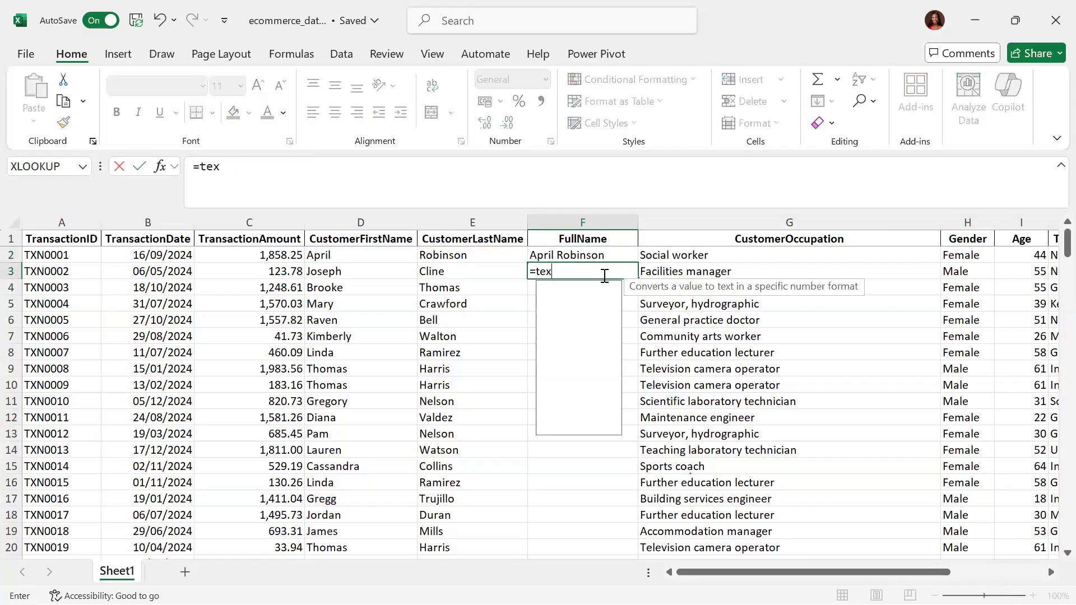
text(tjoin)
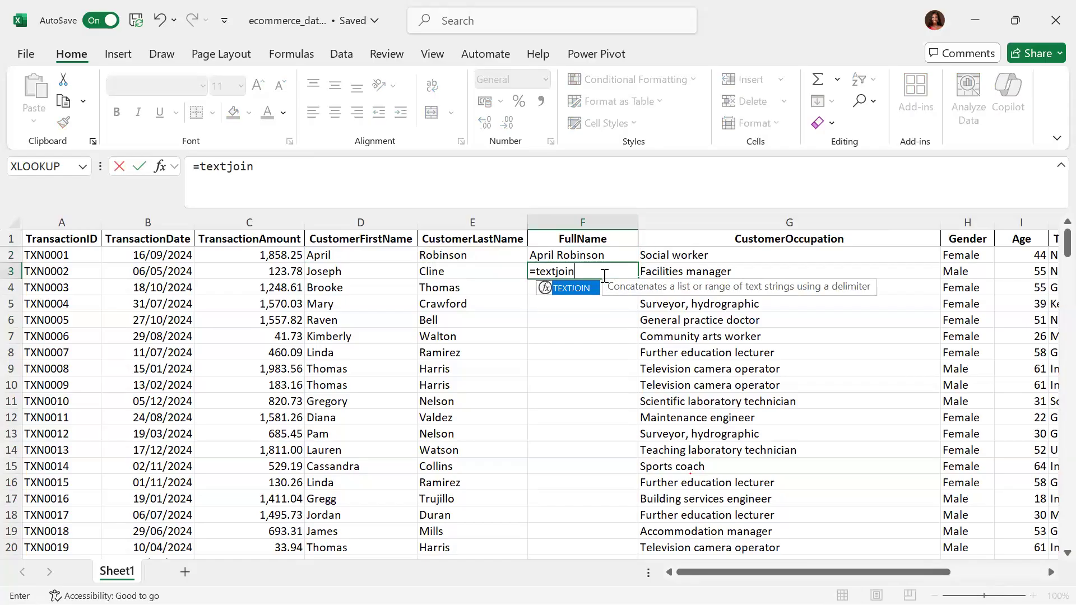
key(Tab)
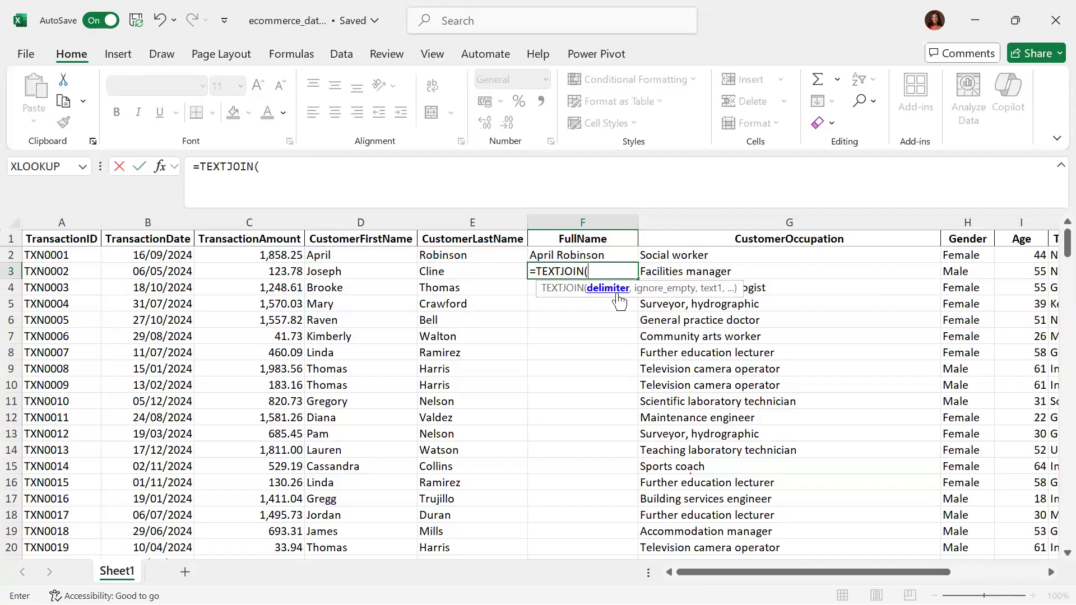
text(" ",)
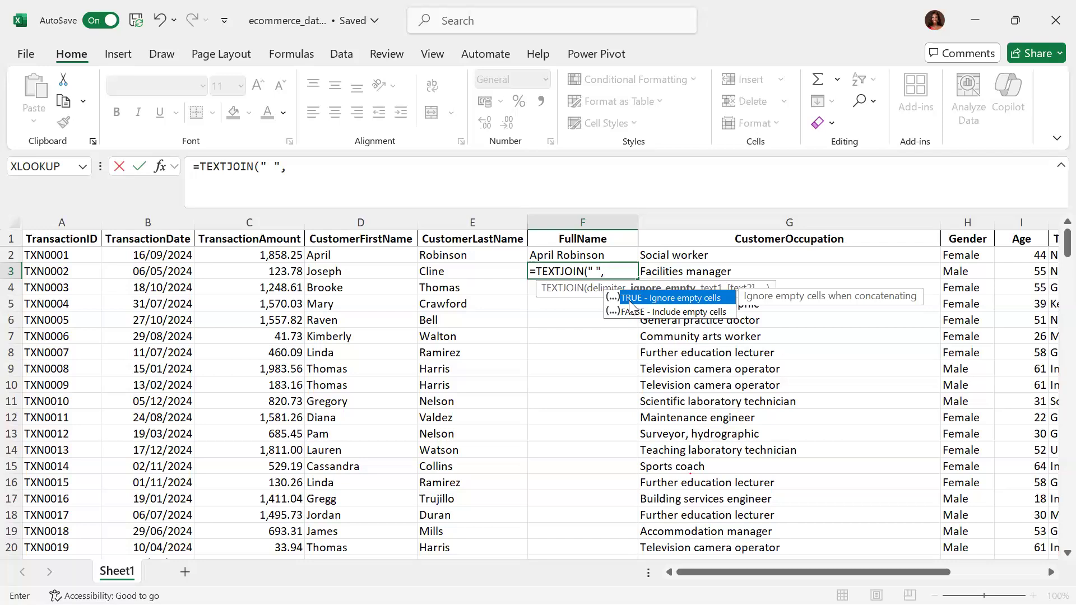
double_click(629, 299)
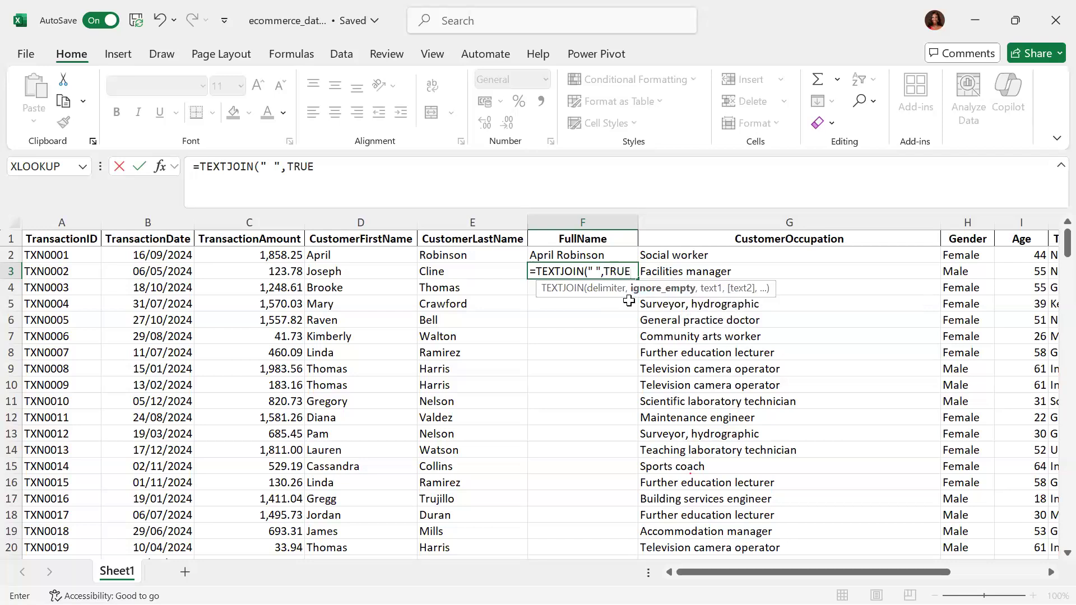
text(,)
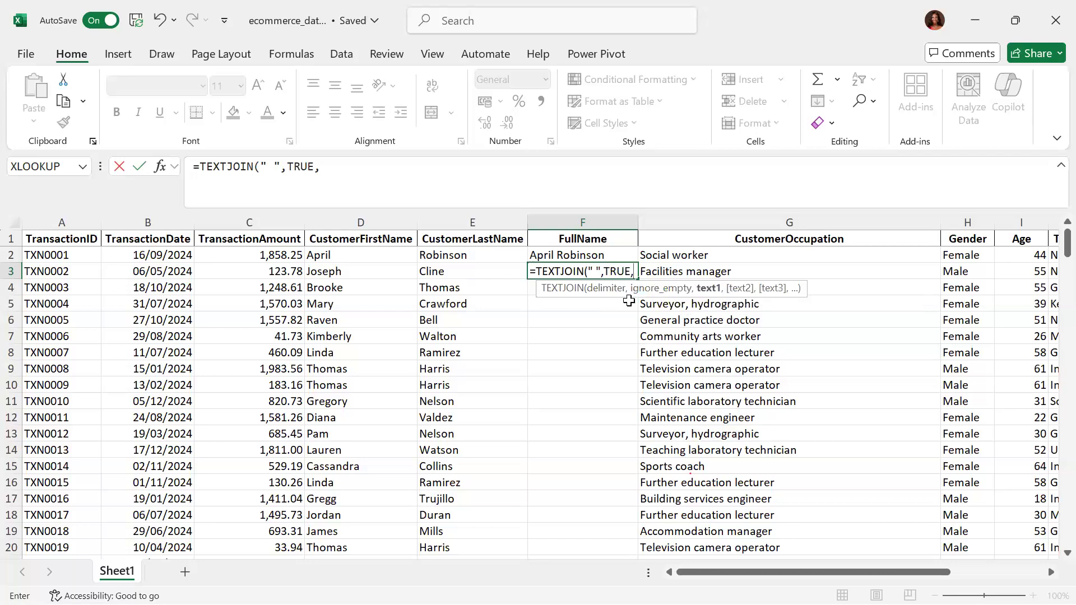
click(358, 269)
text(,)
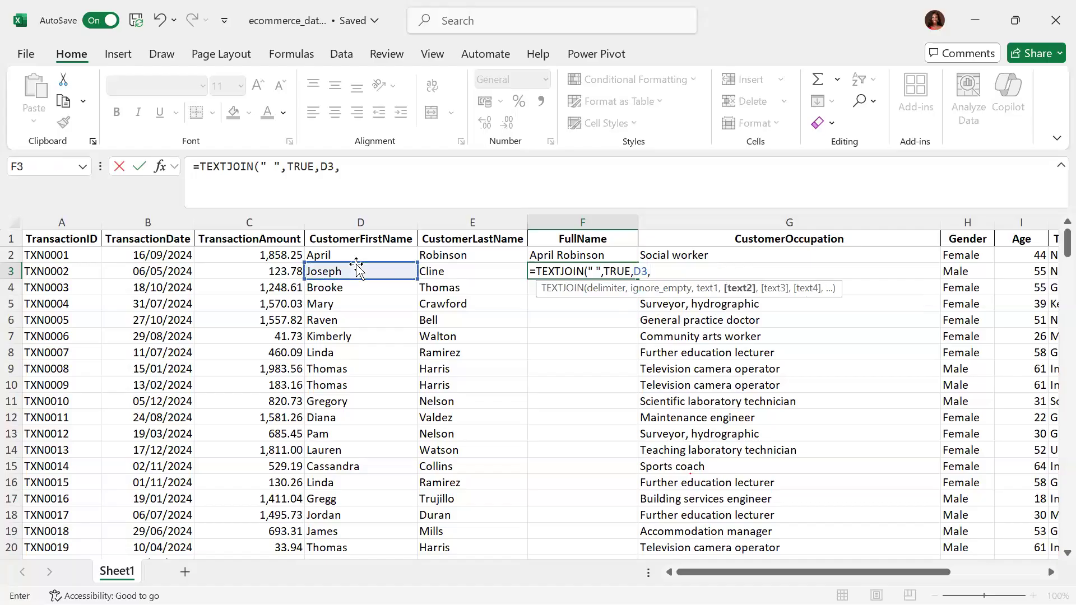
click(472, 273)
text())
key(Return)
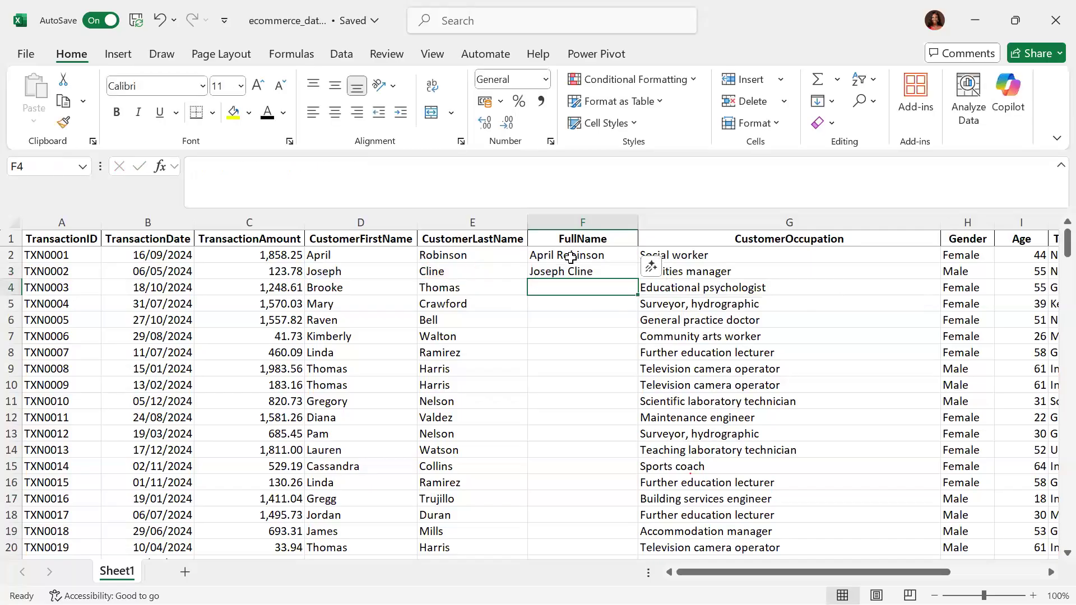
- Compare the formulas in F2 and F3, and fill the FullName column down to row 201
click(568, 272)
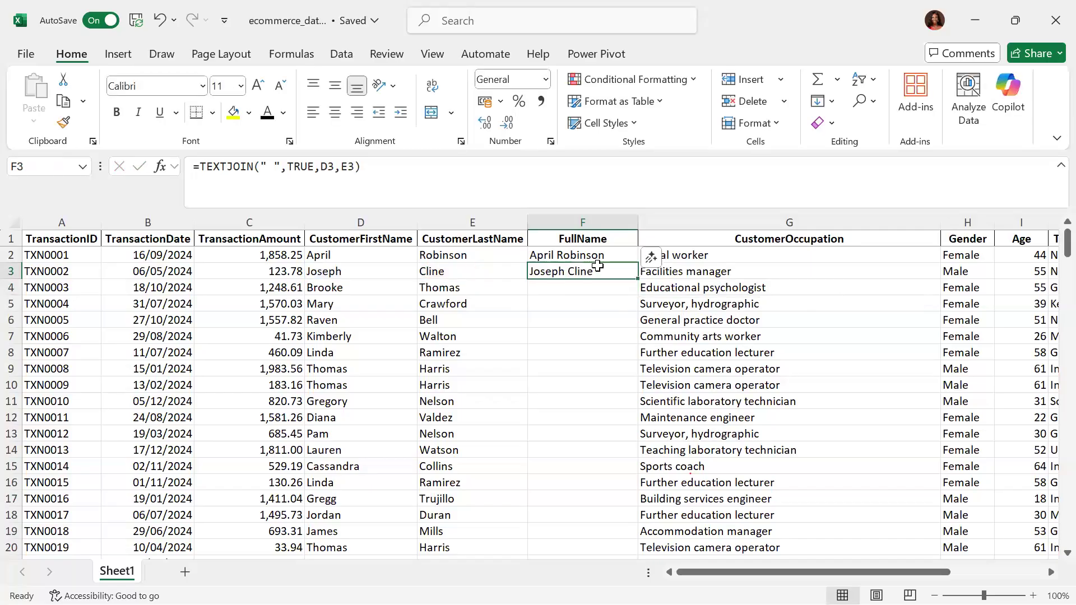
key(Up)
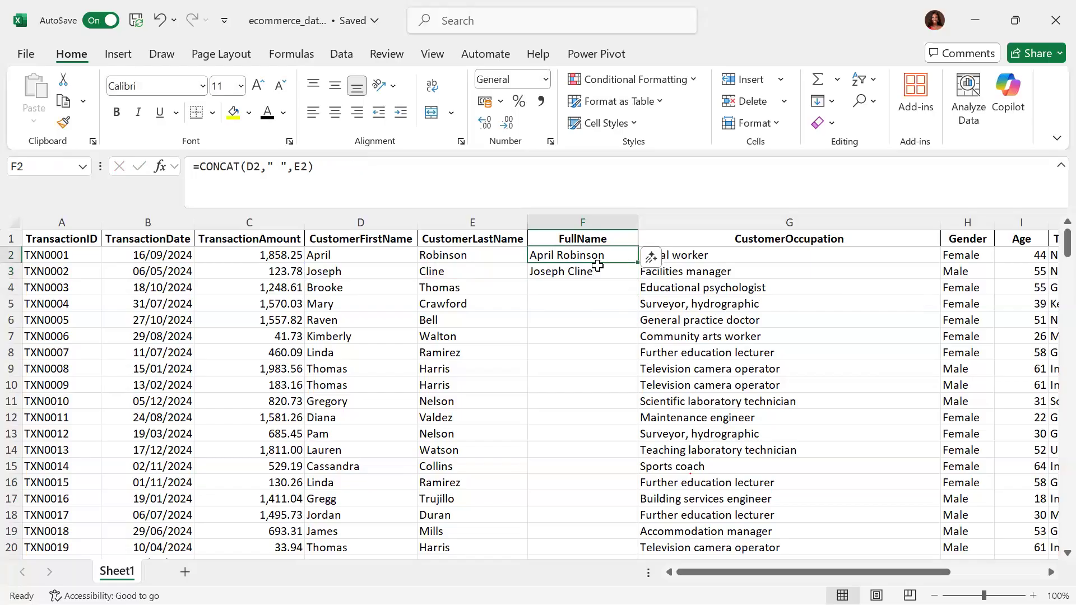
double_click(636, 261)
double_click(637, 277)
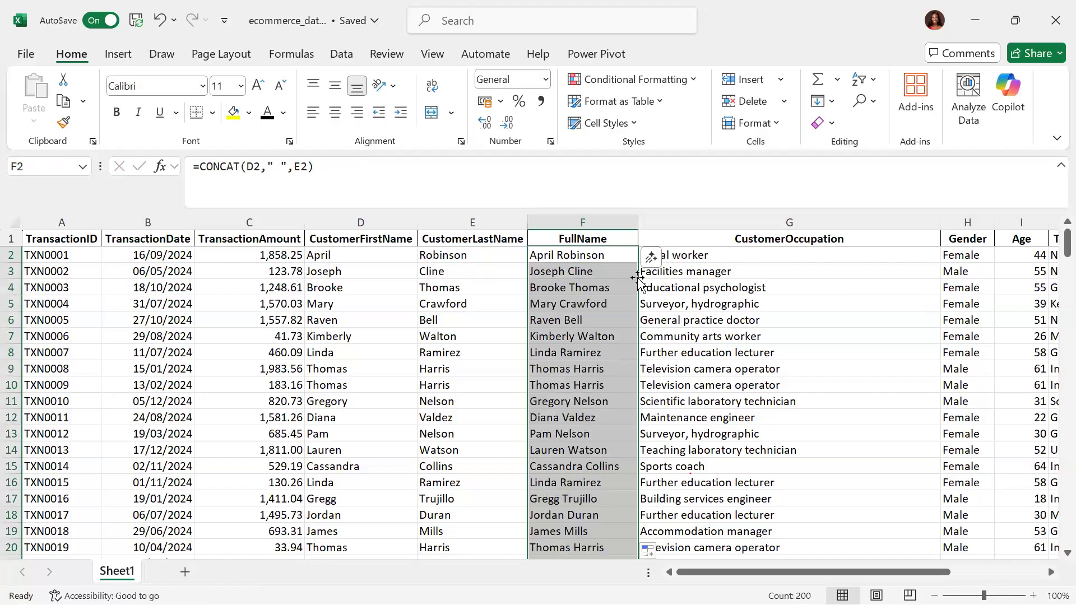
scroll(637, 278, down, 4)
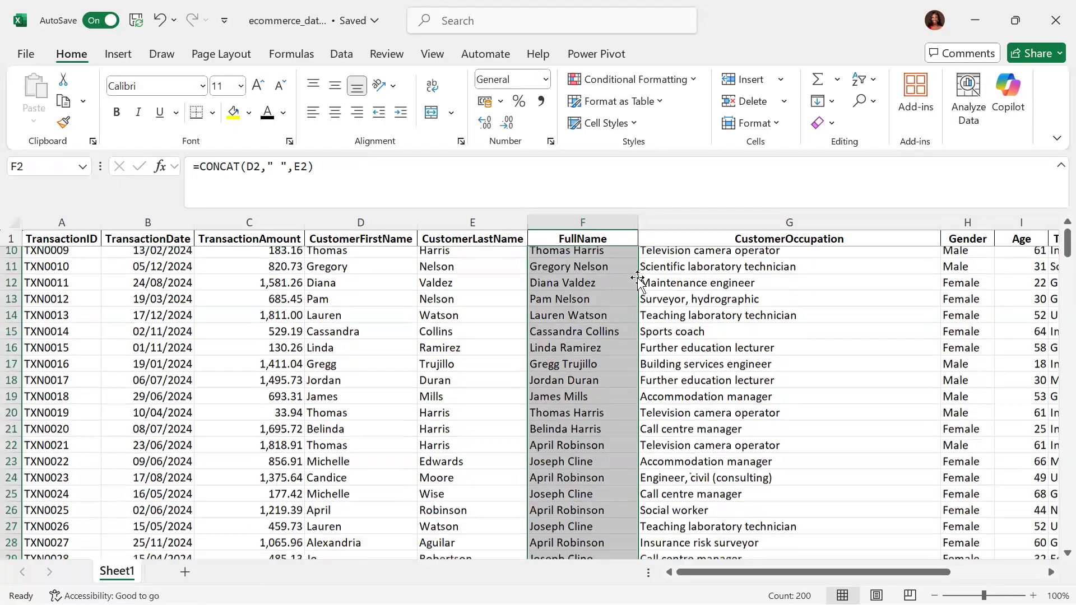
- Examine the filled FullName column against the first and last name columns, and check the formula in F2
scroll(637, 278, down, 1)
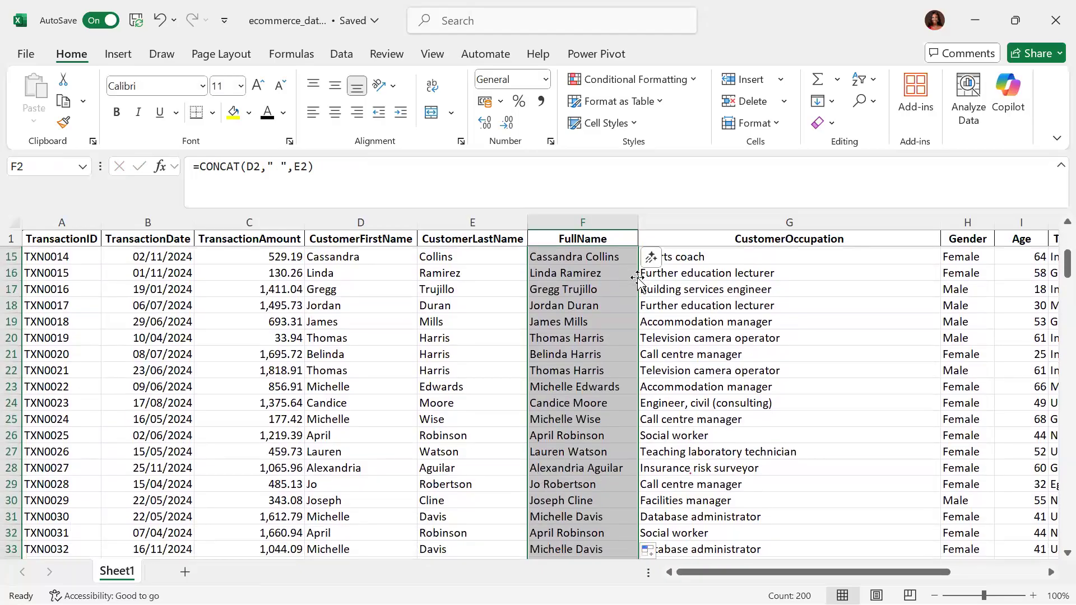
scroll(637, 278, down, 2)
scroll(637, 277, down, 2)
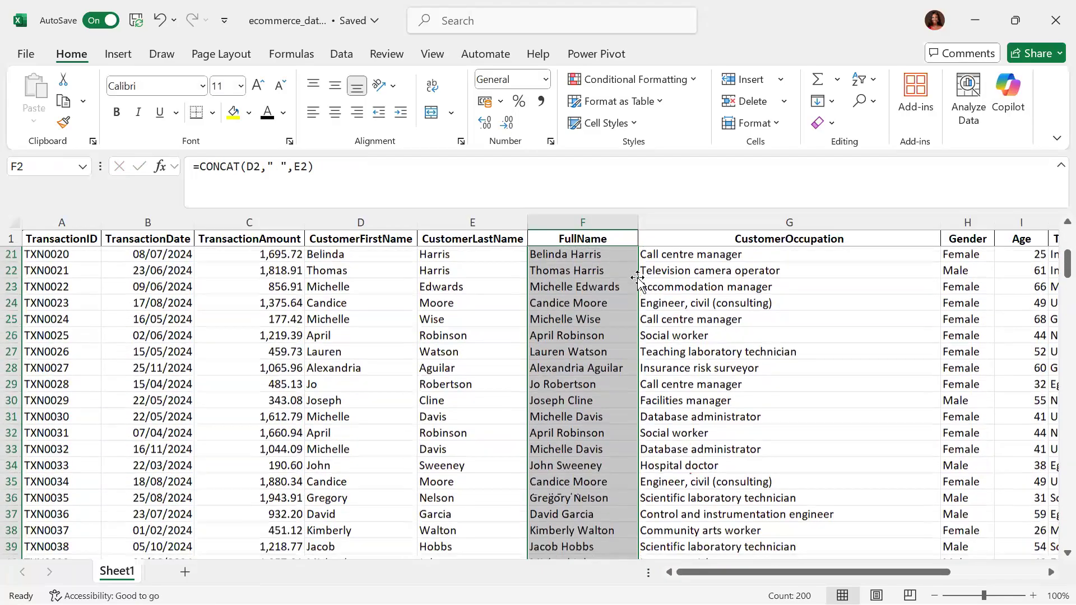
scroll(637, 278, down, 2)
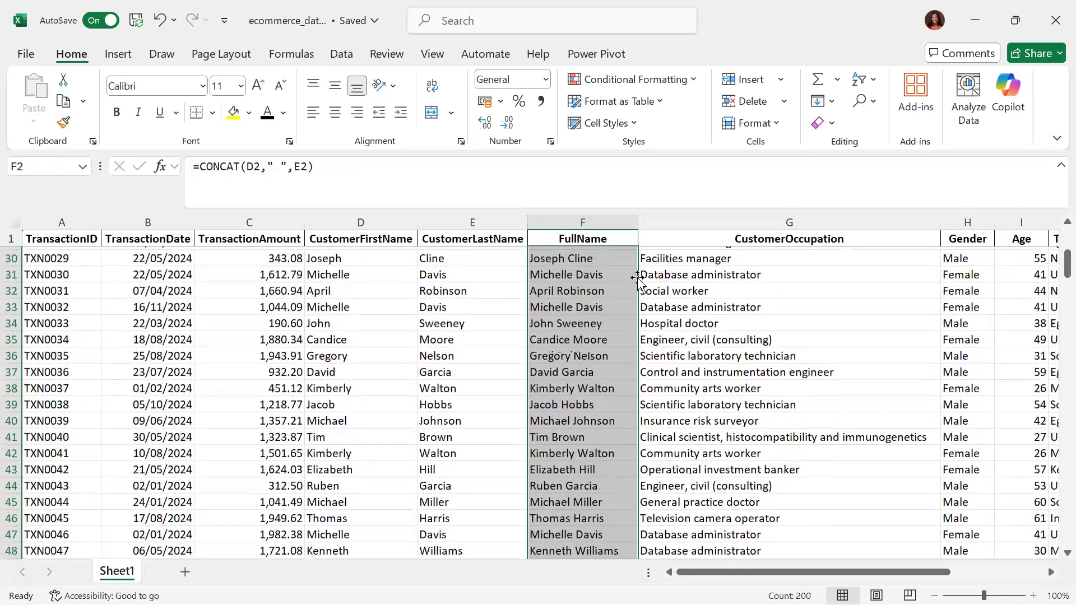
scroll(637, 278, down, 5)
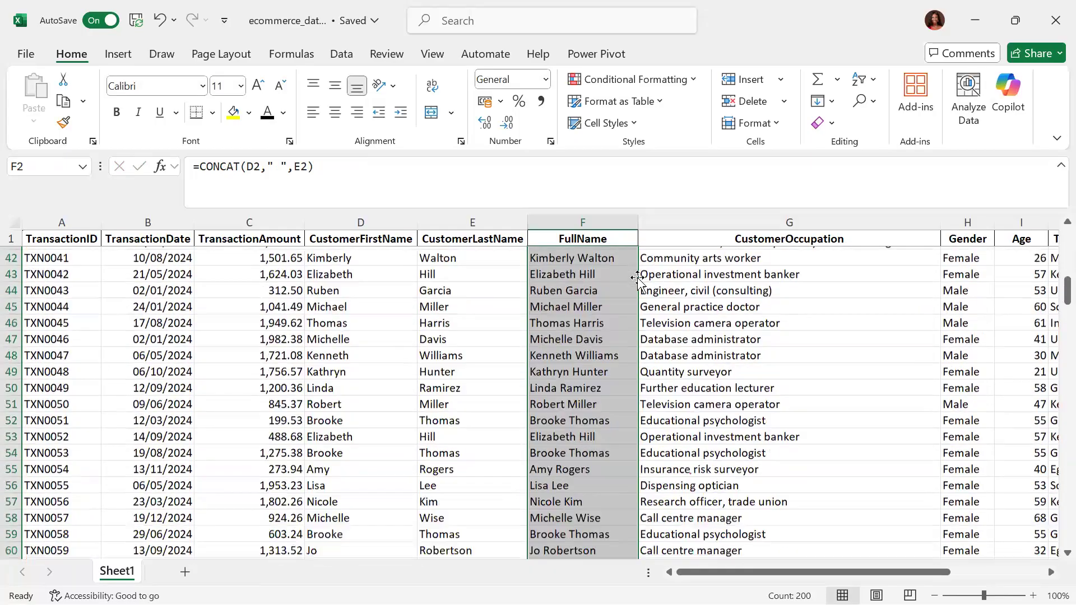
scroll(637, 278, up, 5)
scroll(637, 278, up, 10)
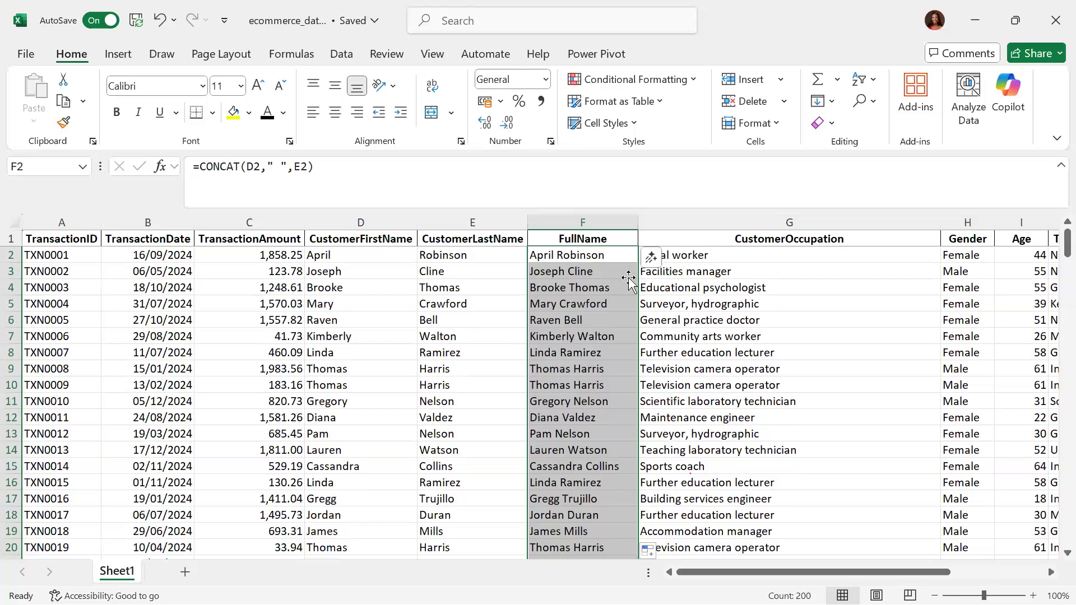
click(591, 257)
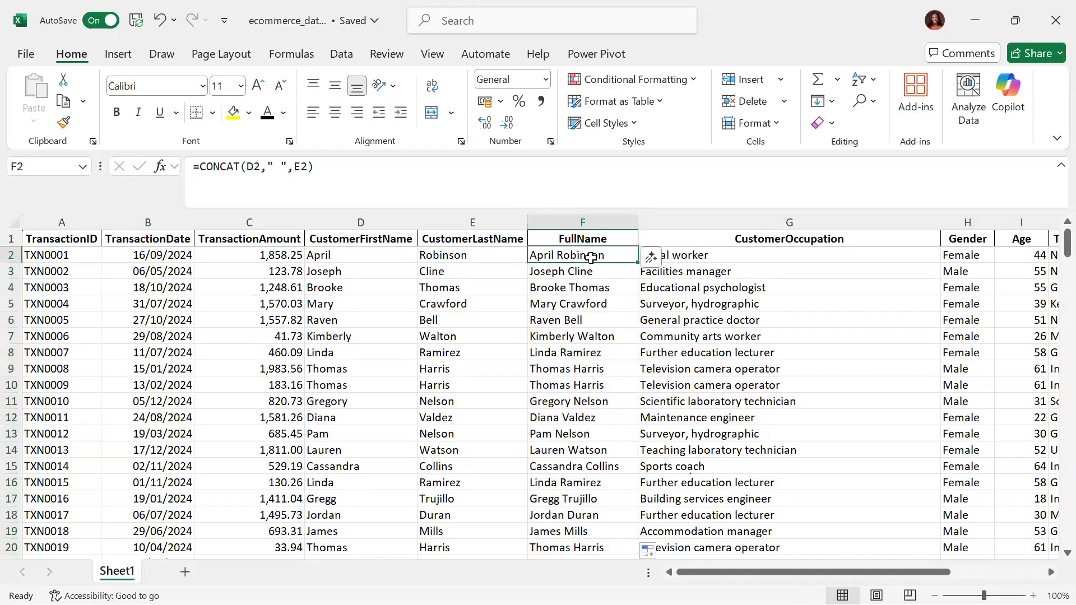
click(381, 223)
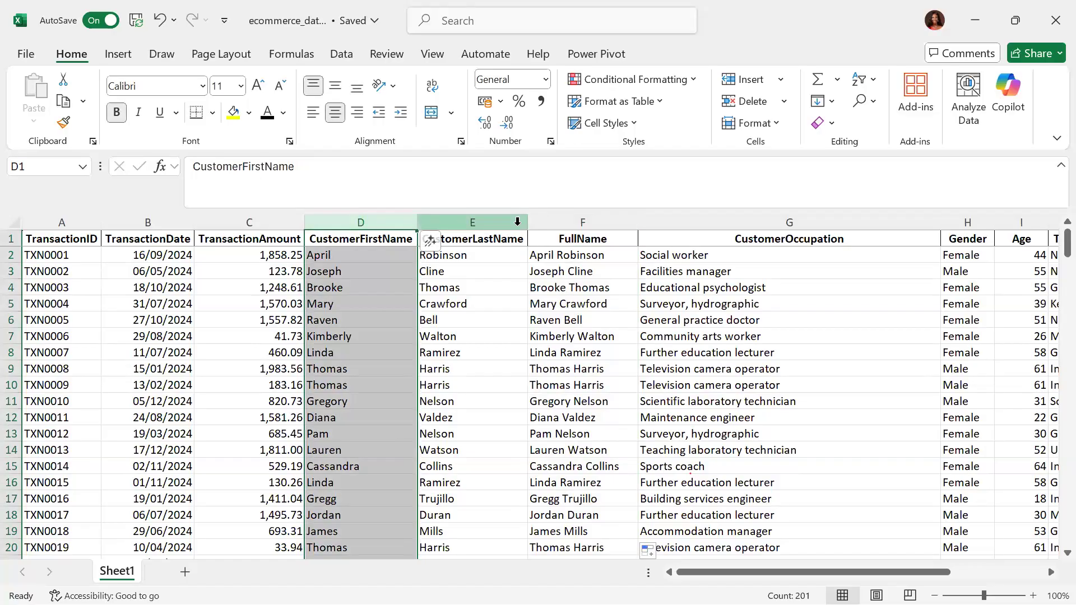
- Replace the FullName formulas in F2:F201 with their values using Paste Special Values, and check the content of F2
click(593, 257)
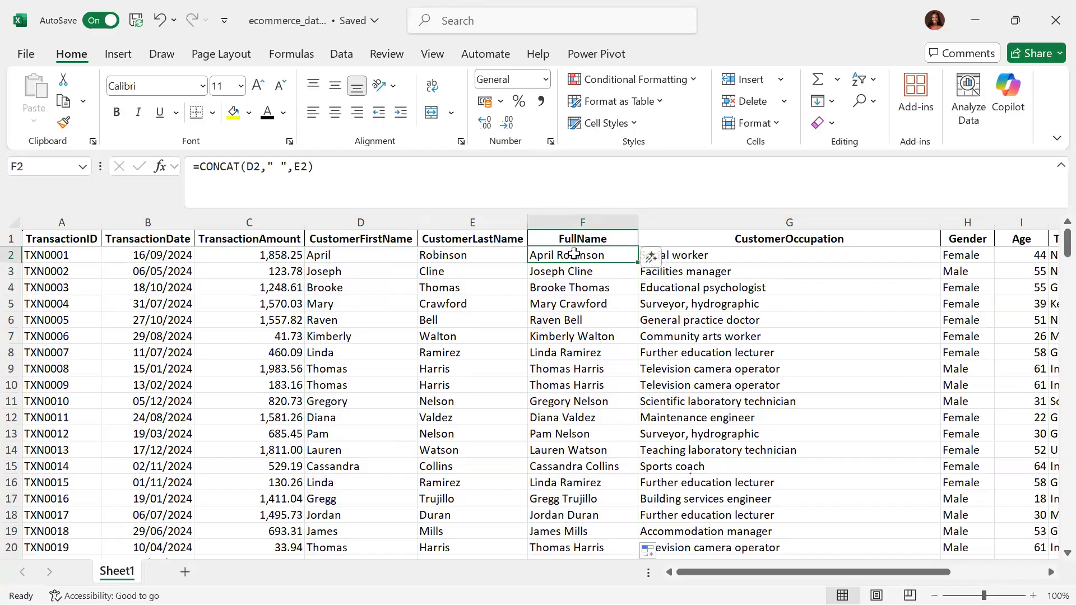
key(ctrl+shift+Down)
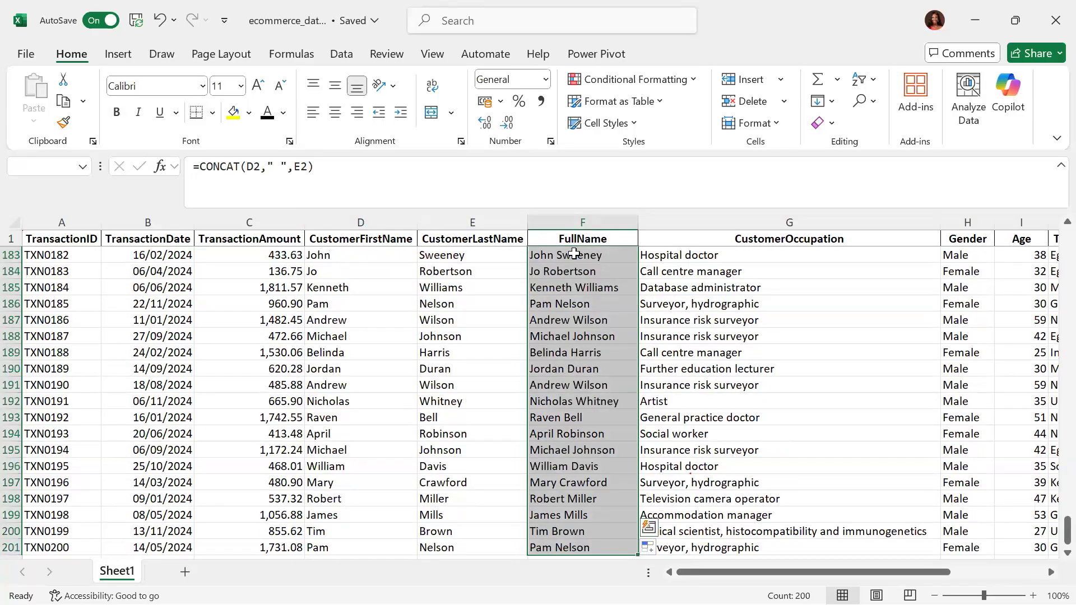
key(ctrl+c)
right_click(574, 255)
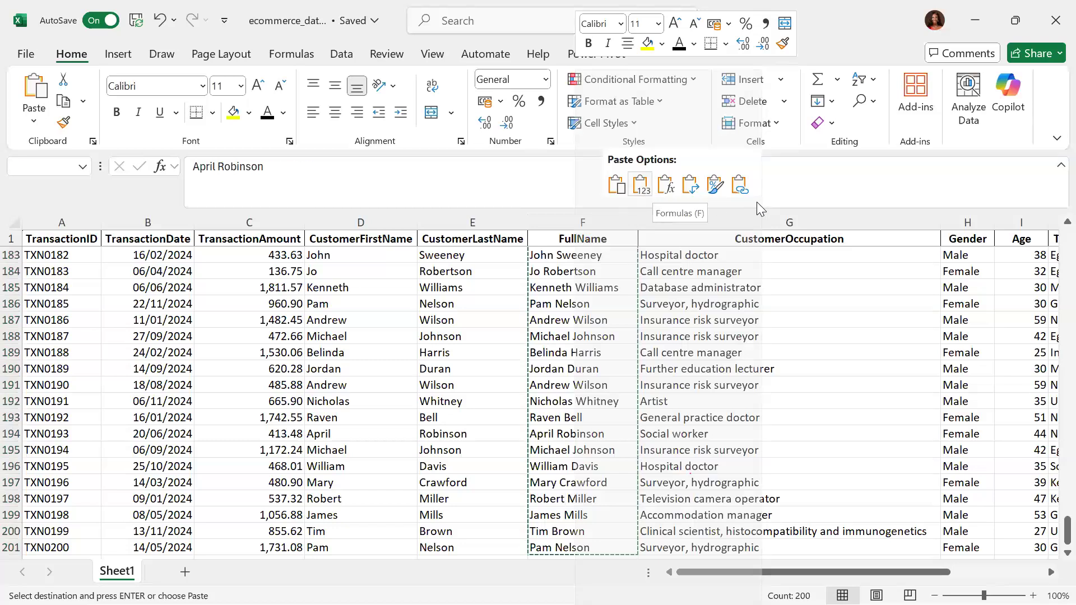
mouse_move(752, 210)
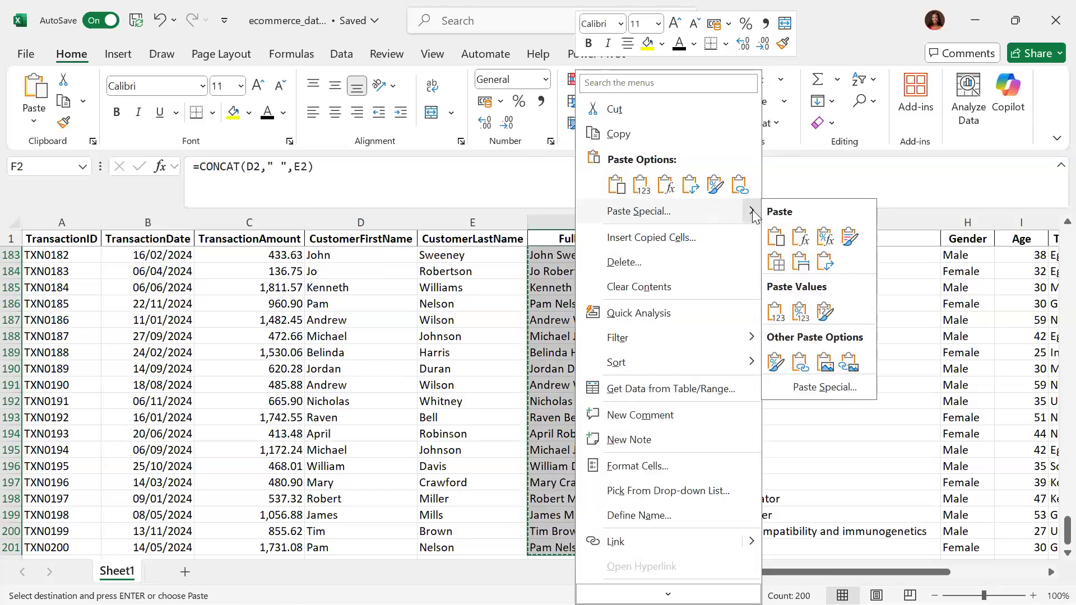
click(713, 216)
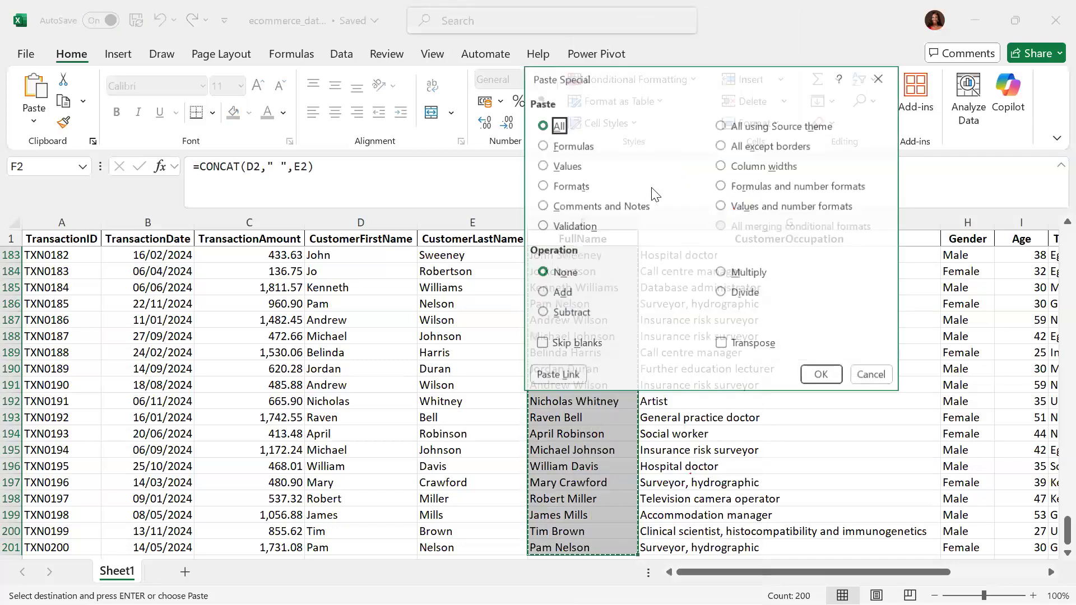
click(543, 166)
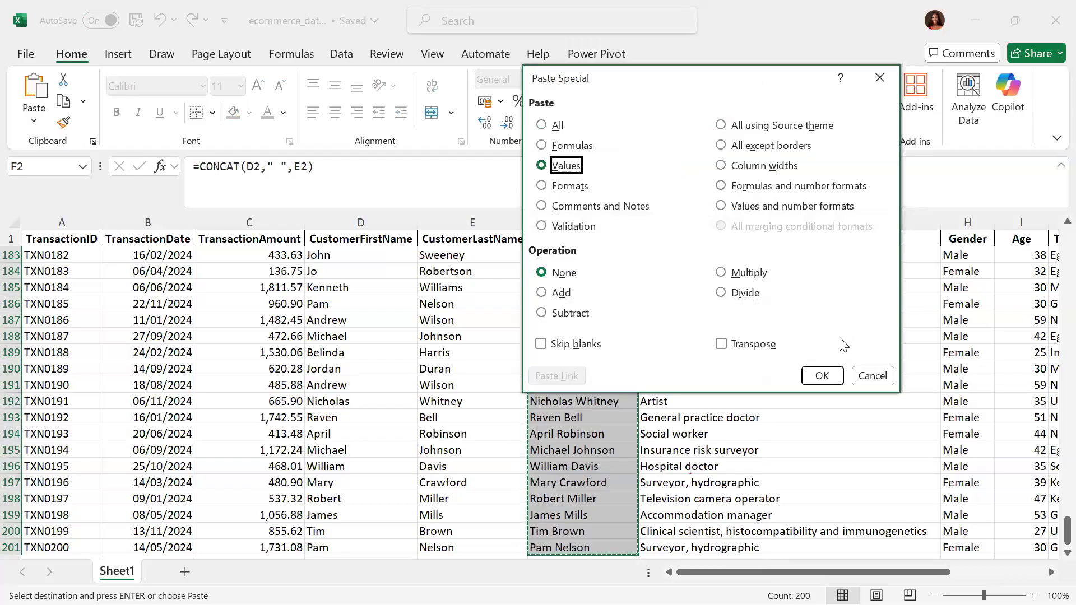
click(823, 376)
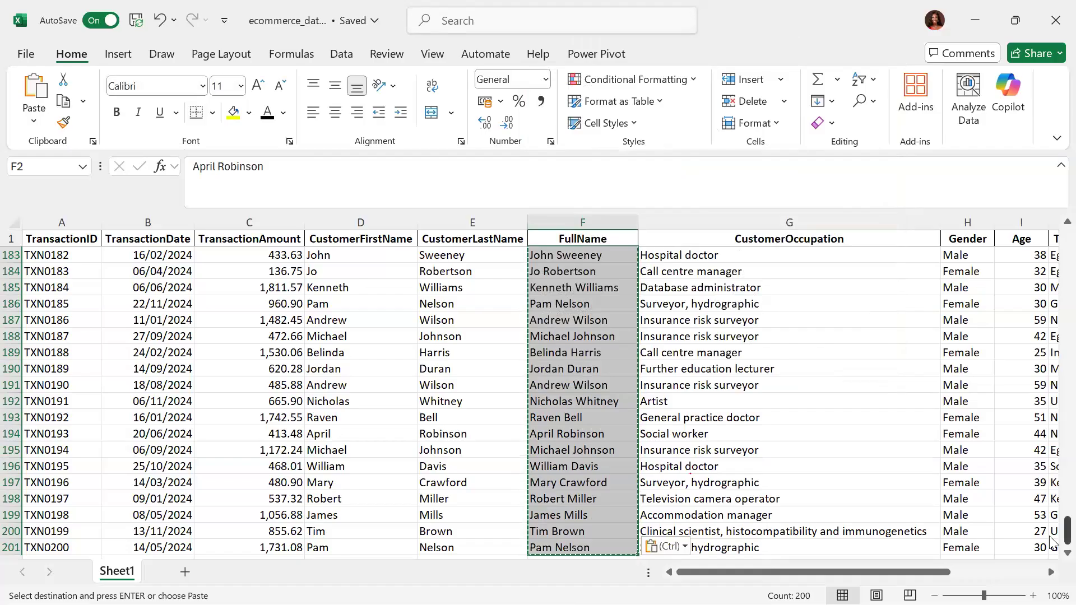
drag(1050, 536, 1049, 195)
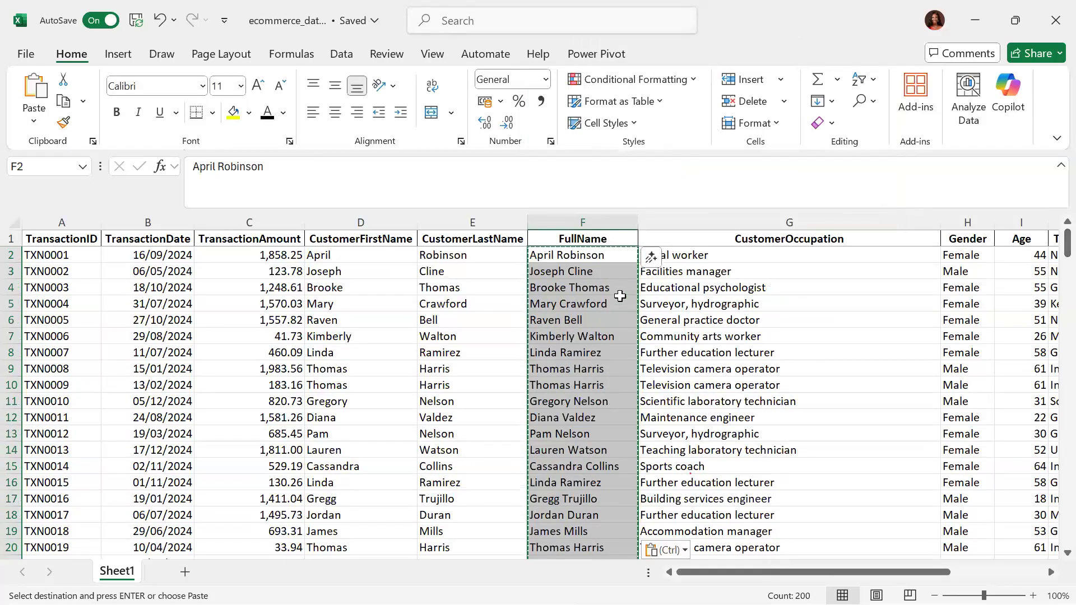
click(600, 255)
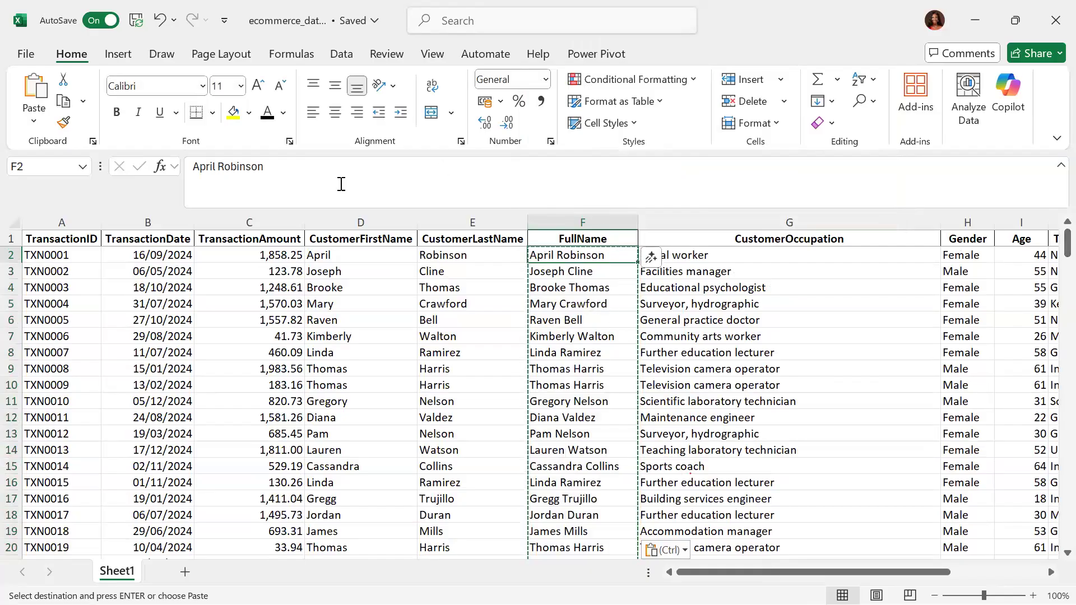
key(Return)
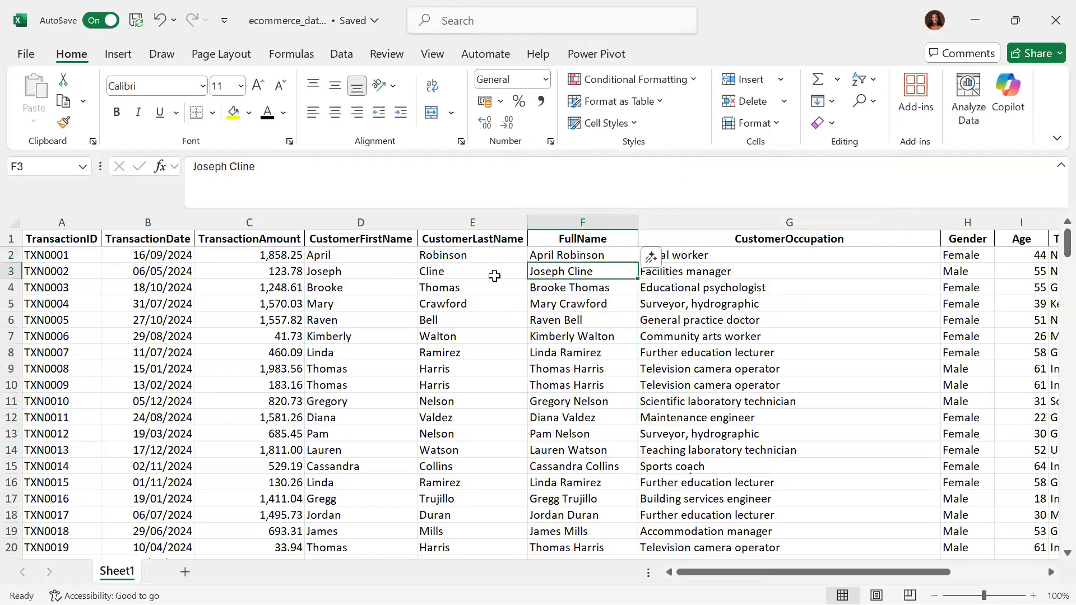
drag(363, 220, 464, 218)
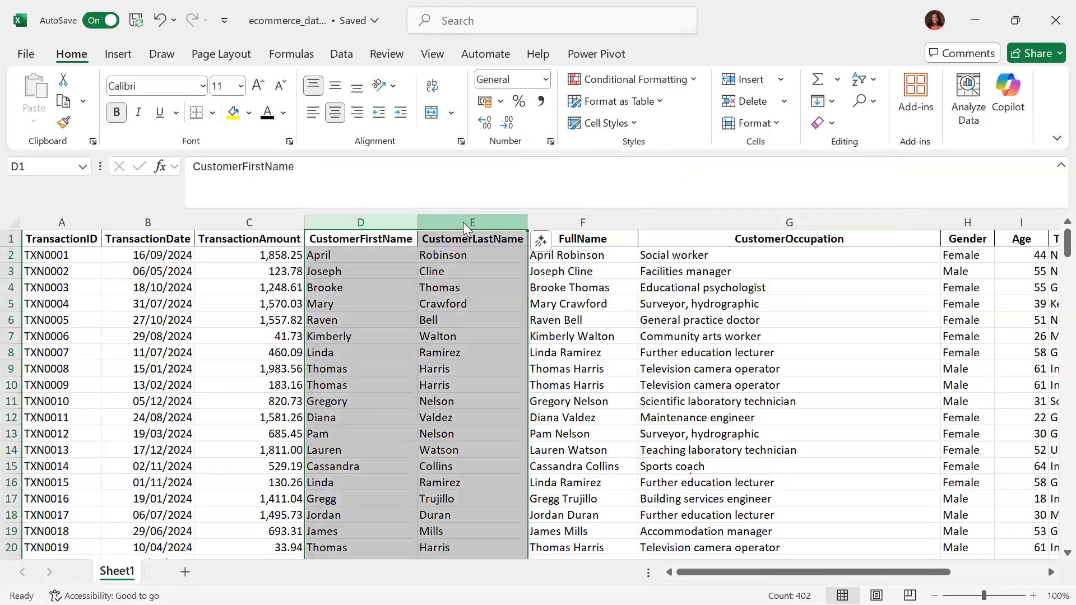
right_click(462, 222)
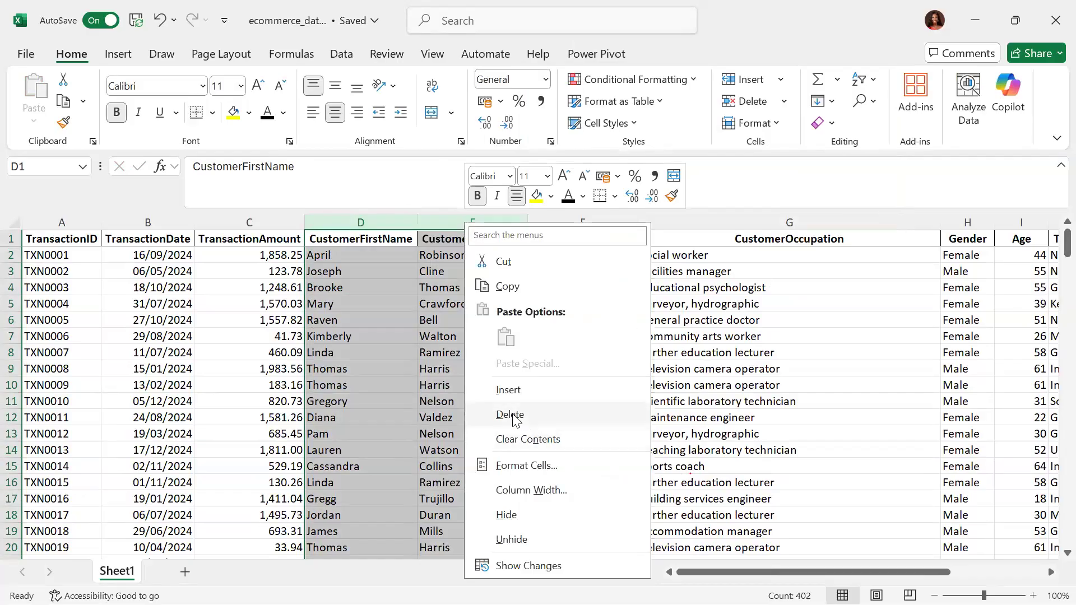
click(373, 301)
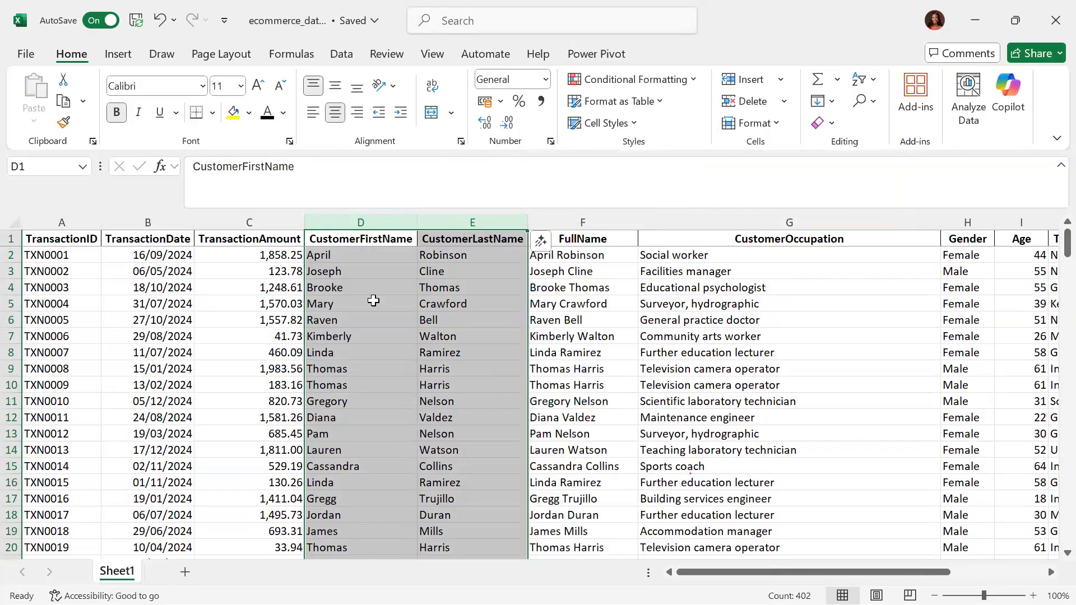
- Create a copy of Sheet1 at the end of the ecommerce_dataset.xlsx workbook
right_click(130, 578)
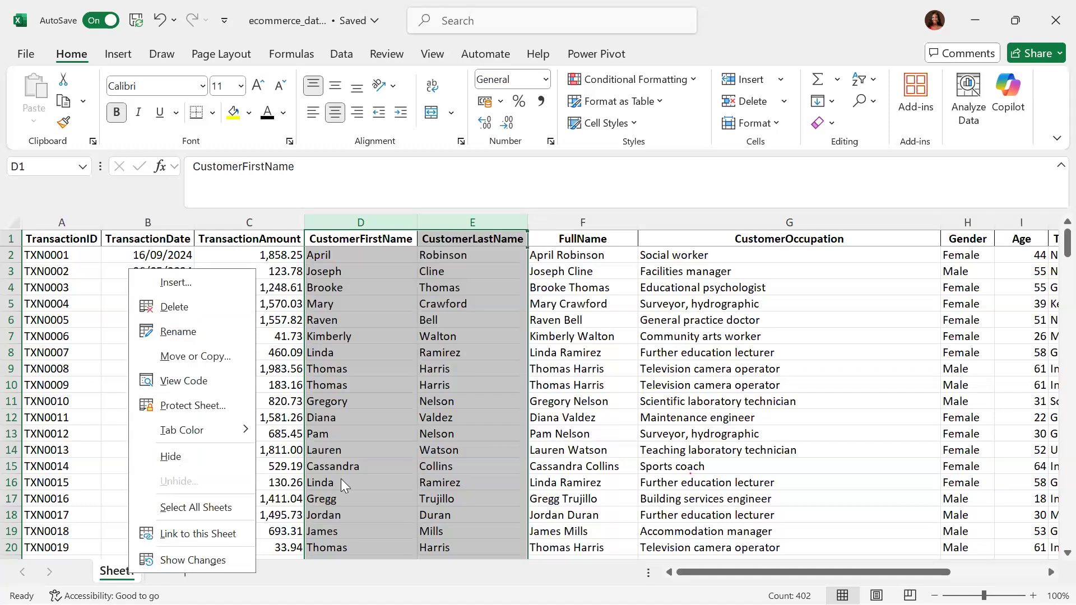
click(207, 358)
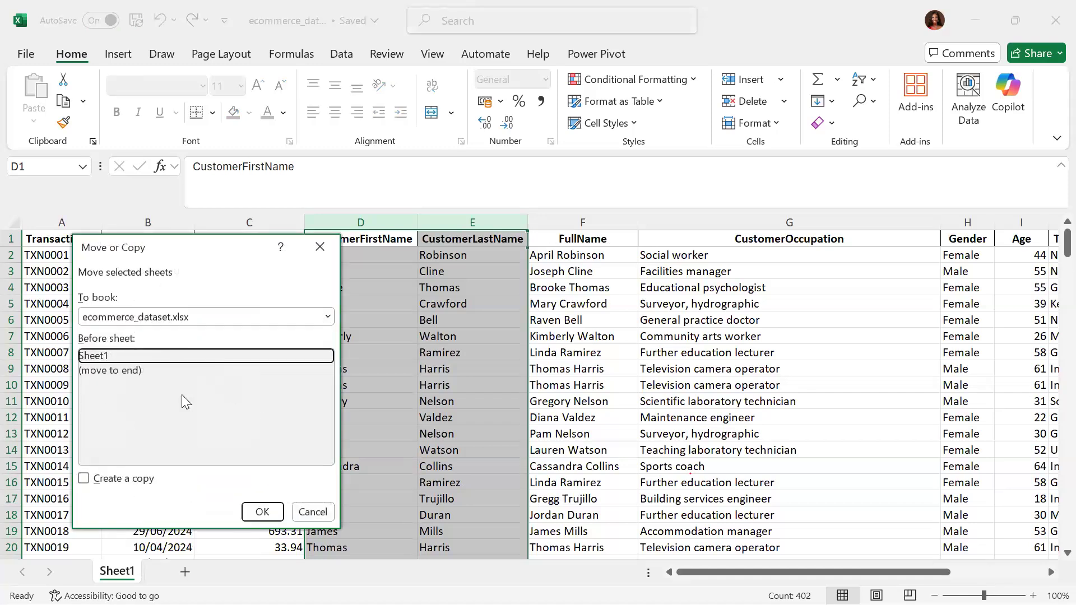
click(103, 371)
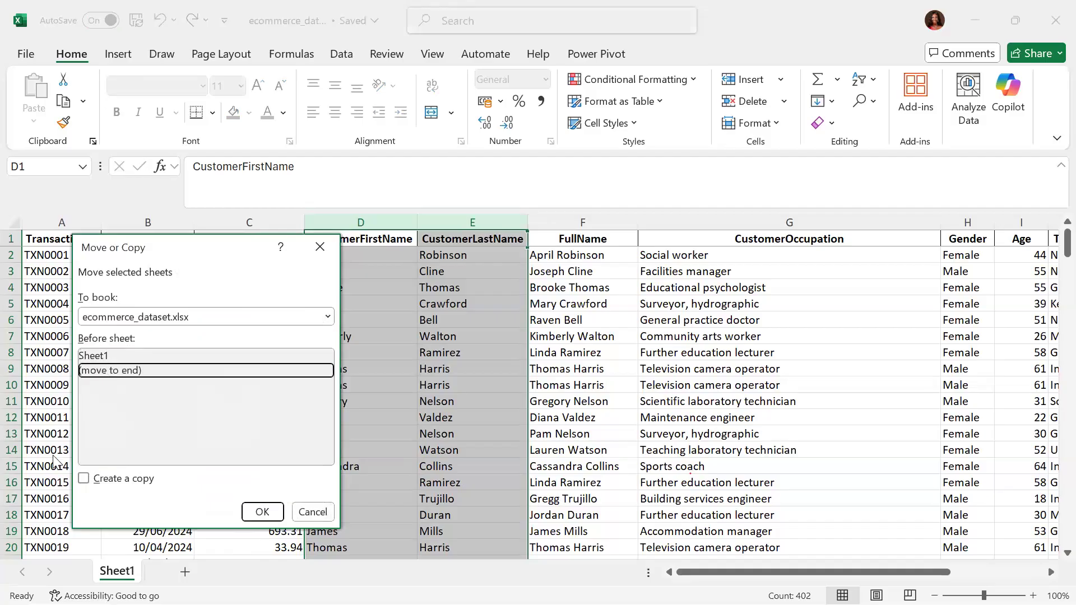
click(84, 479)
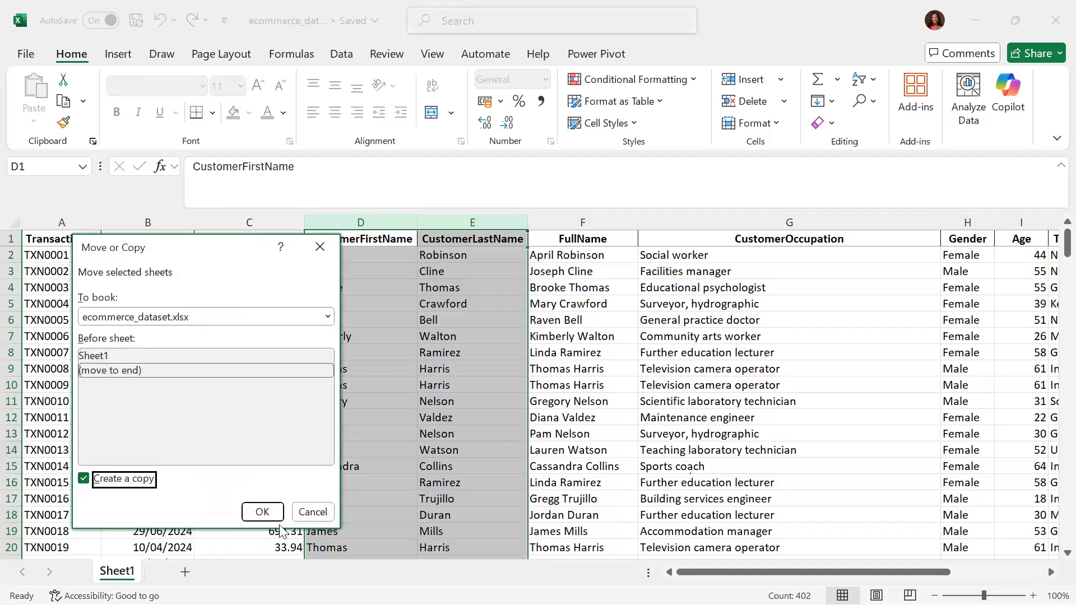
click(262, 513)
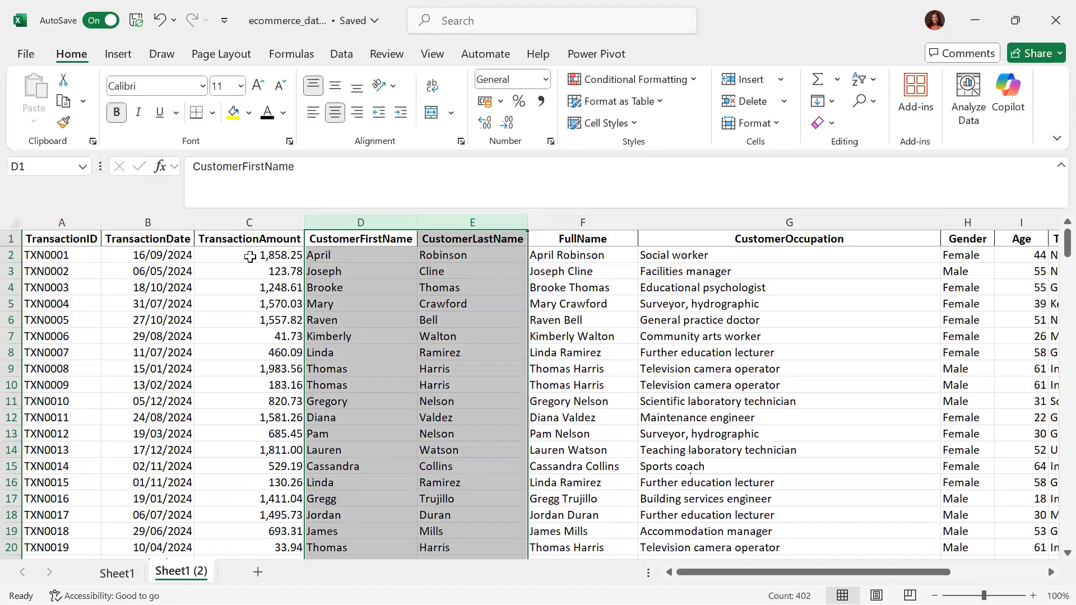
- Rename the original Sheet1 as RAW DATA
double_click(117, 572)
text(RAW DATA)
key(Return)
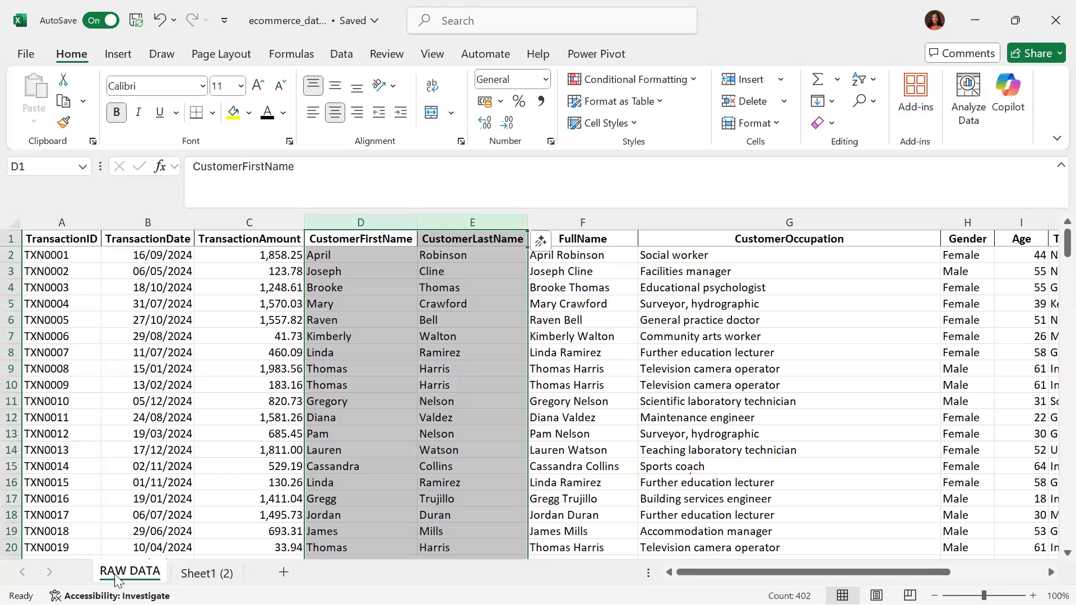
- Delete the CustomerFirstName and CustomerLastName columns from the RAW DATA sheet
drag(384, 223, 459, 232)
right_click(465, 225)
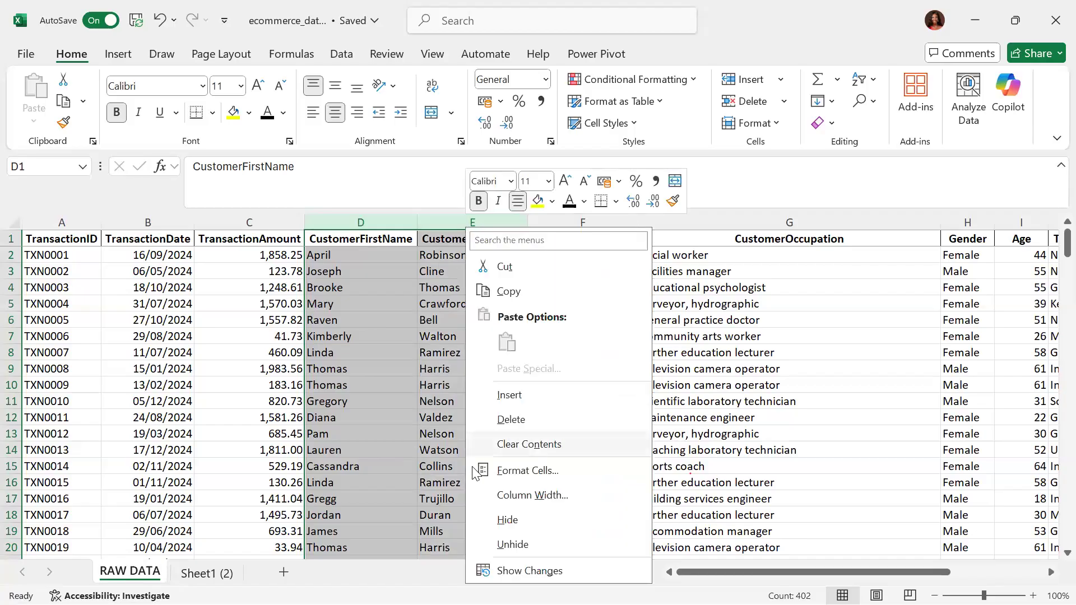
click(510, 419)
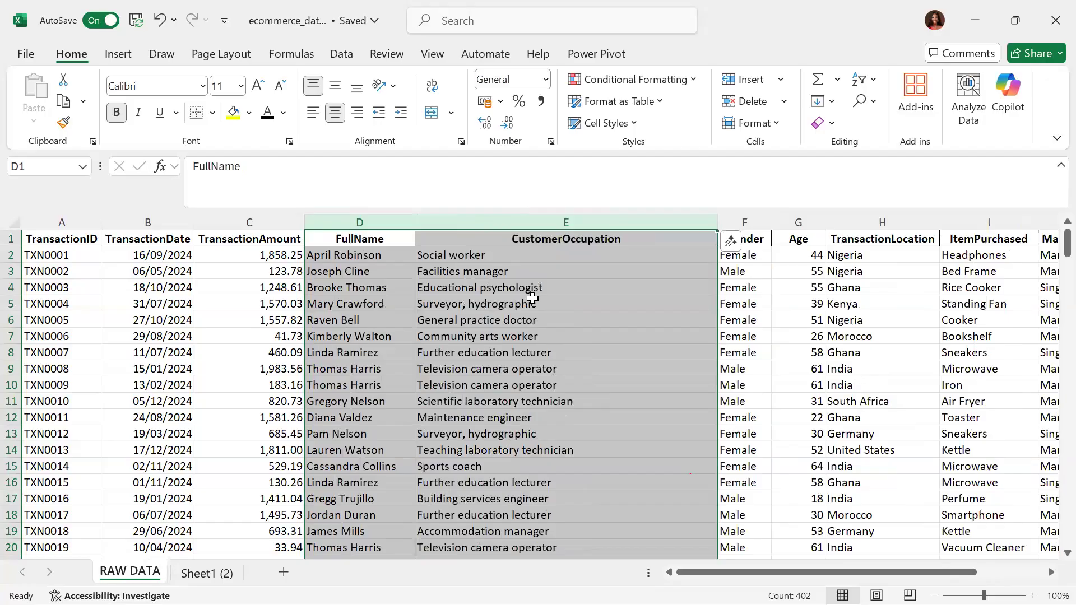
click(531, 298)
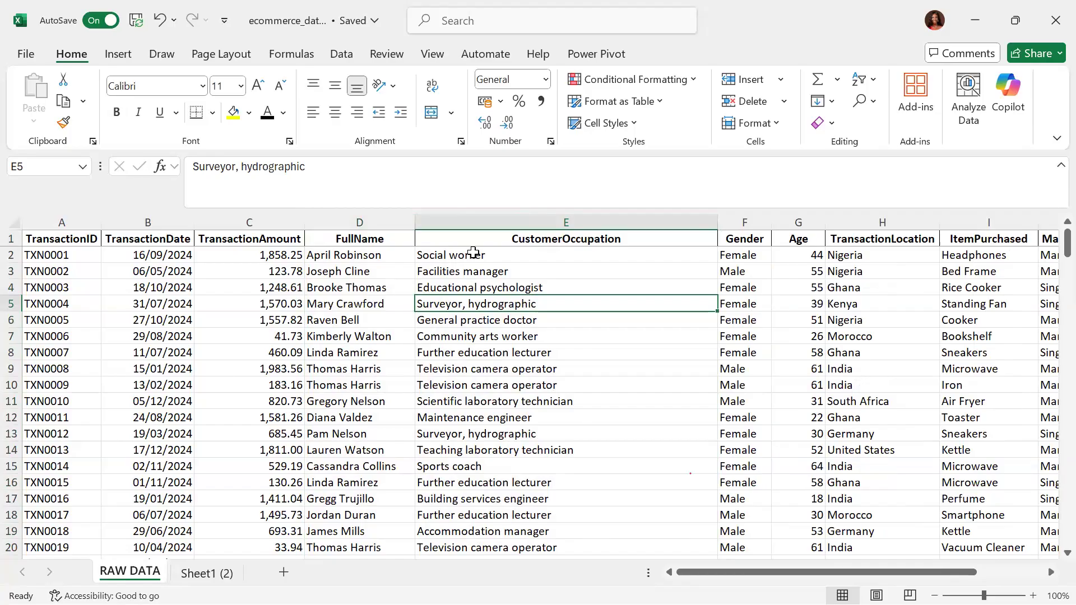
- Convert the RAW DATA range A1:J201 into a table that uses its first row as headers
click(224, 335)
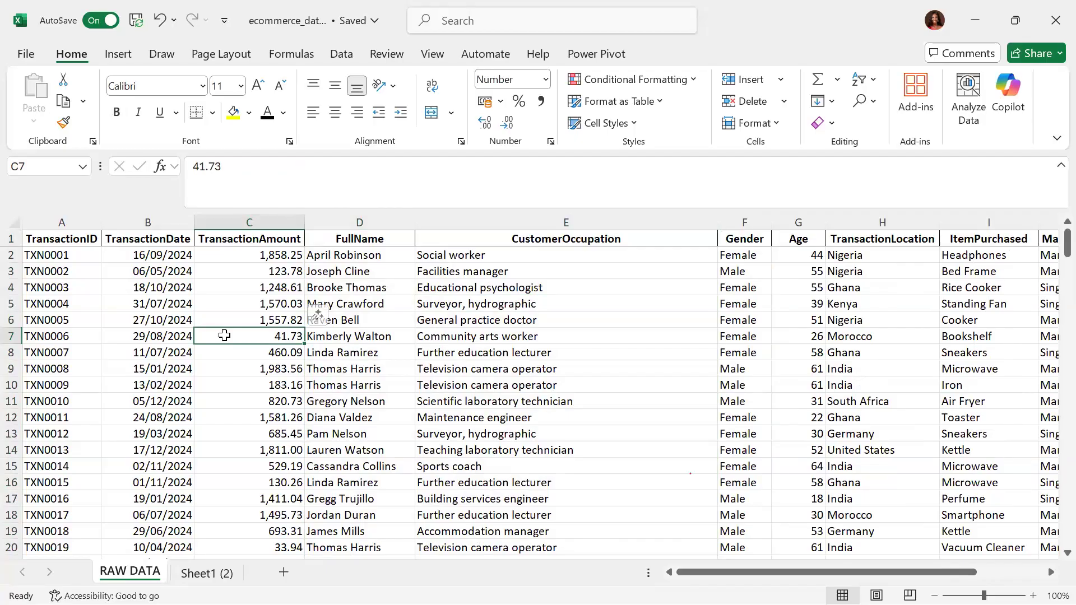
key(ctrl+a)
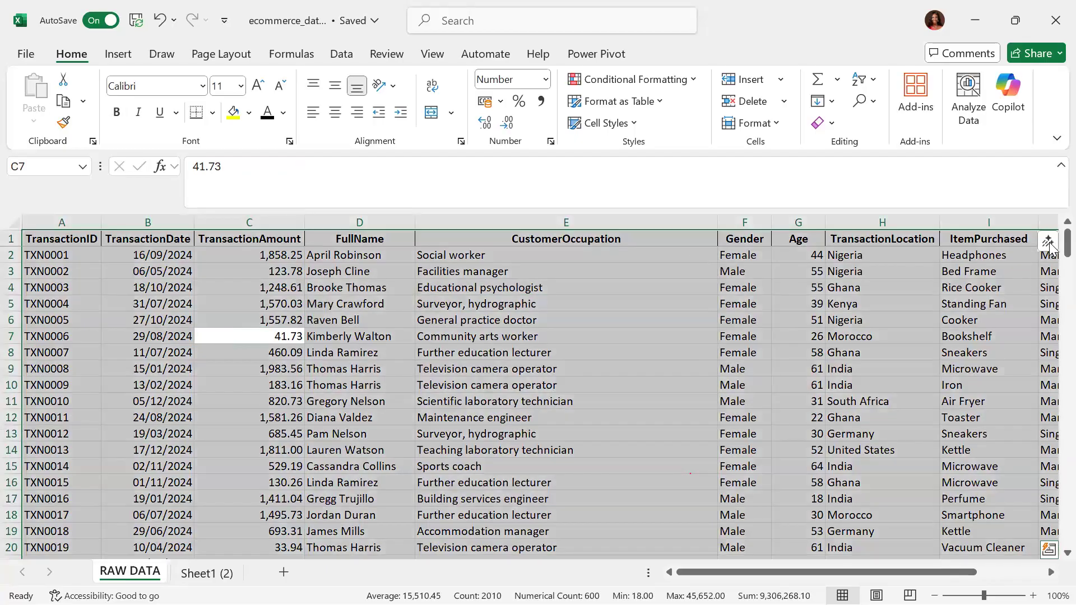
scroll(1050, 322, down, 6)
scroll(1050, 323, down, 20)
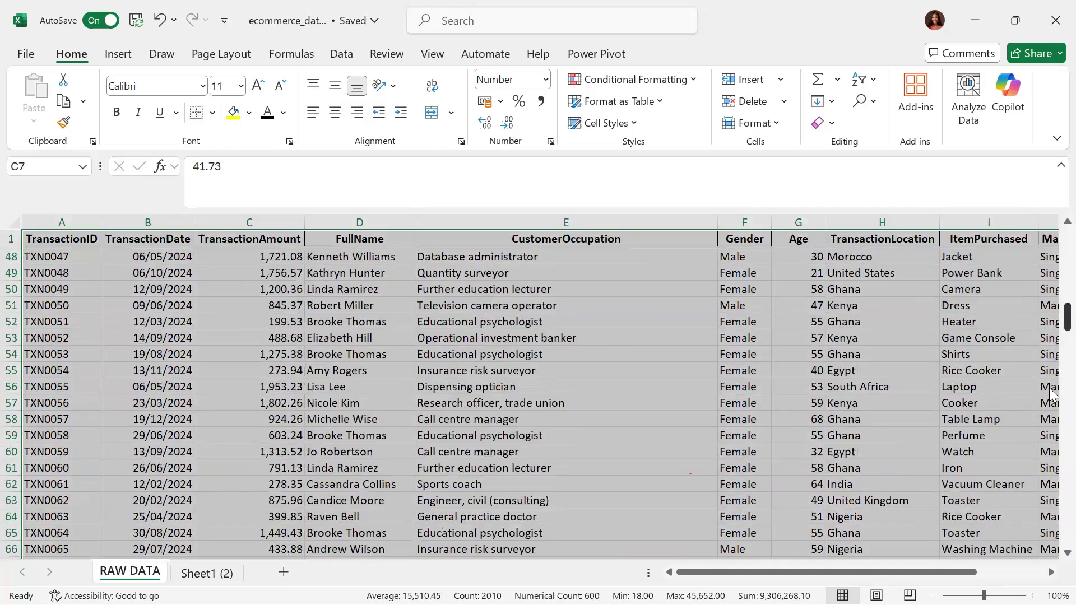
scroll(1051, 520, down, 8)
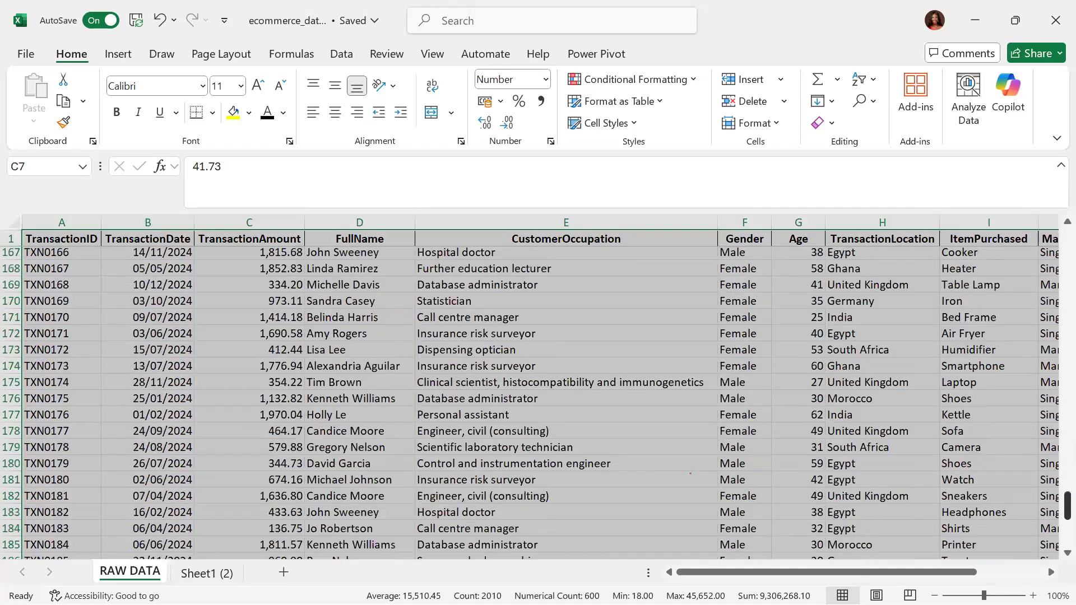
scroll(1052, 400, up, 20)
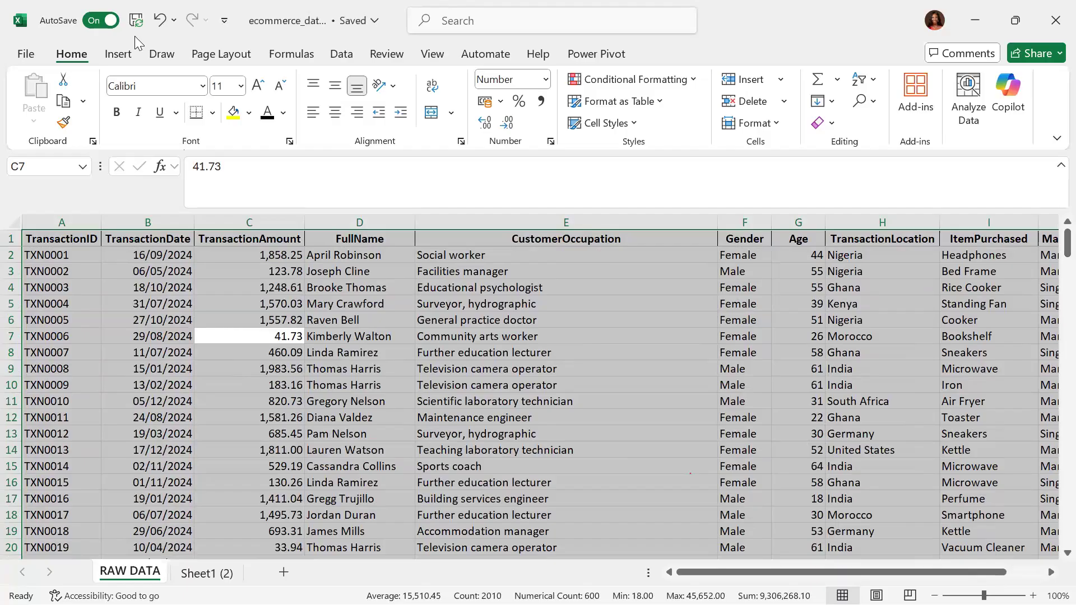
click(120, 53)
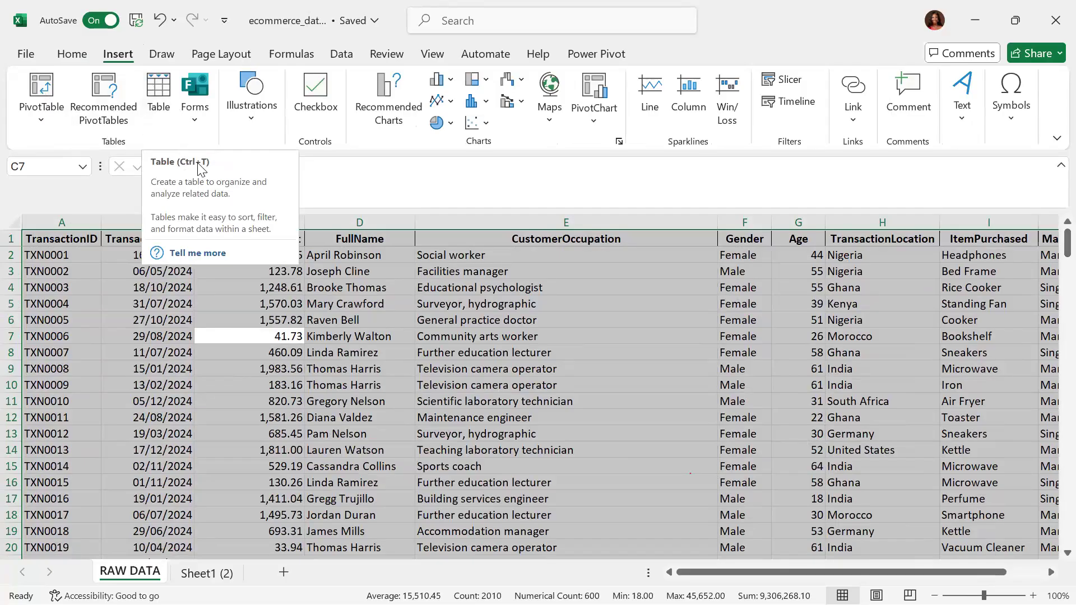
click(168, 100)
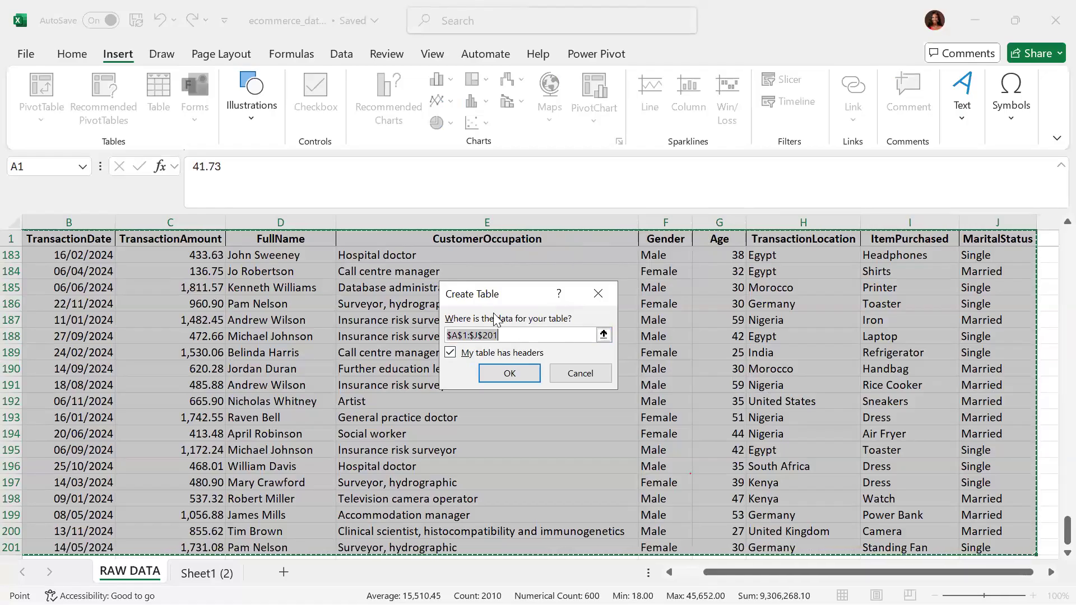
click(518, 374)
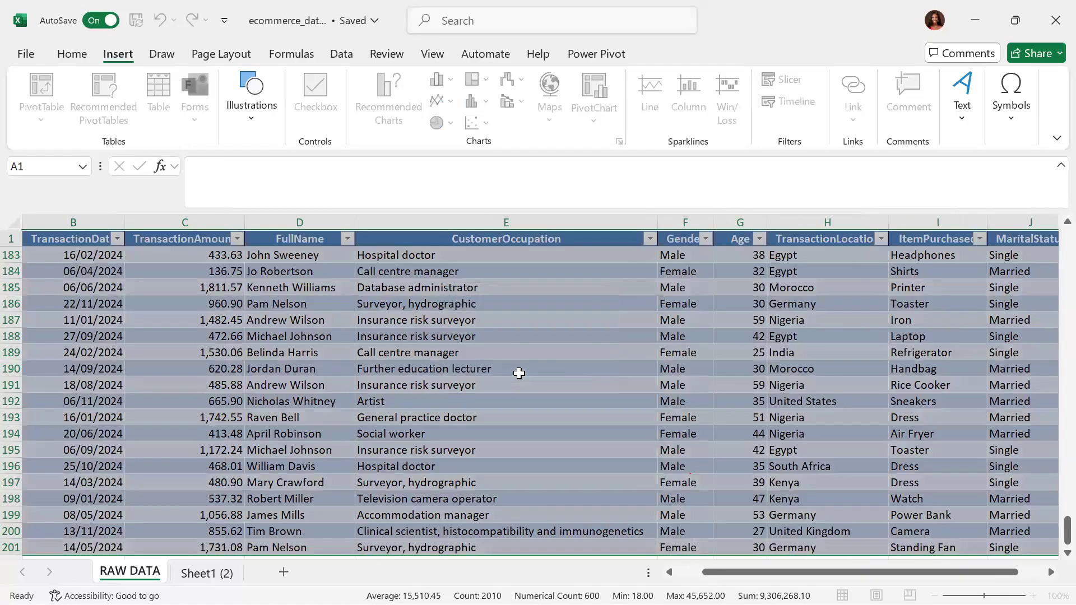
click(518, 373)
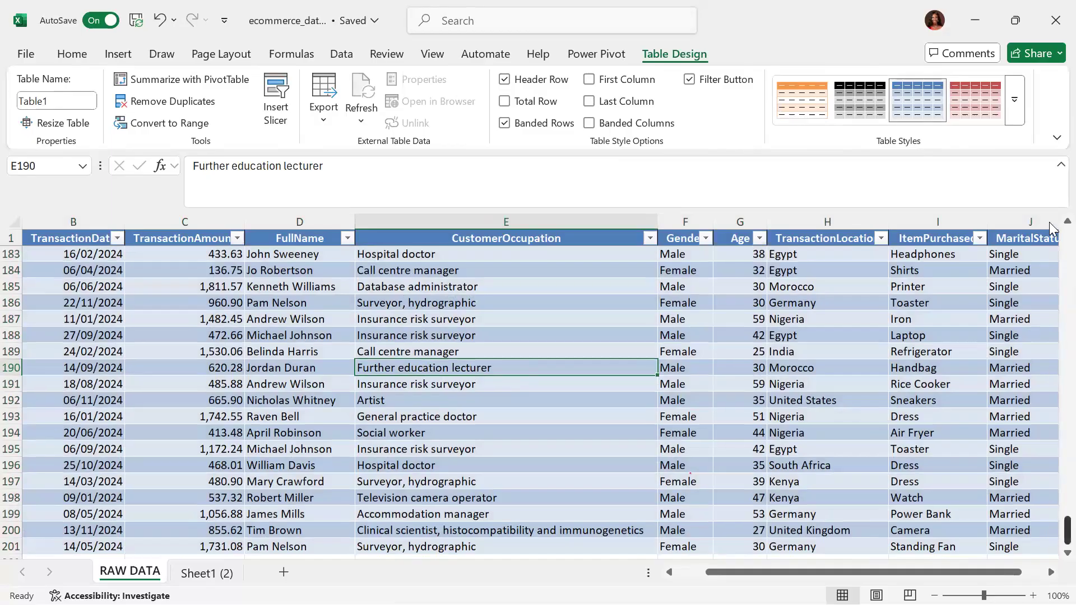
- Examine the filter and sort options of the table's FullName and Gender columns without applying any
drag(1066, 531, 1066, 241)
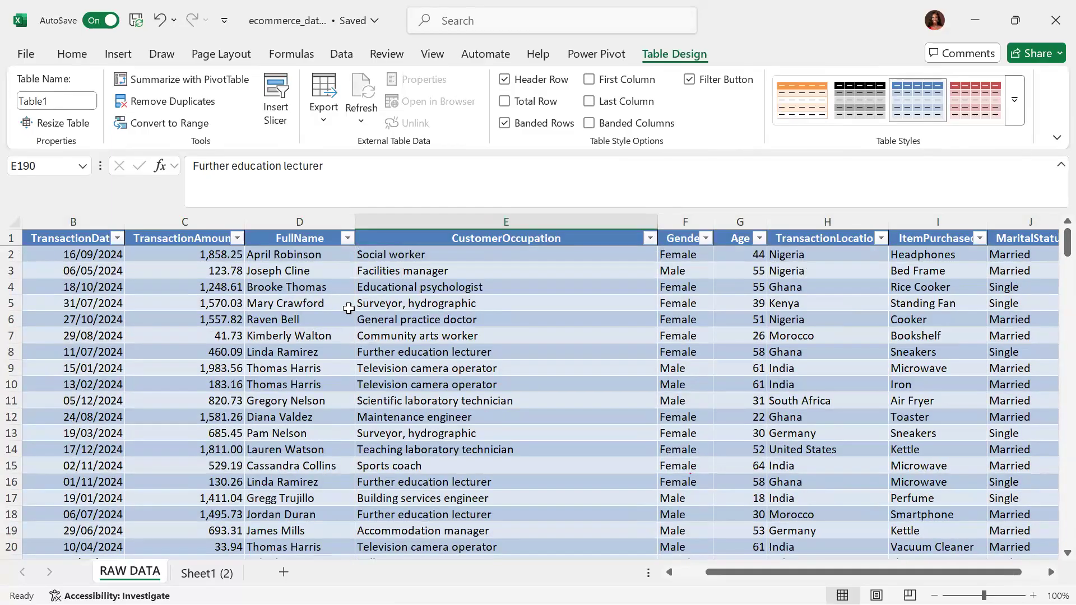
click(348, 238)
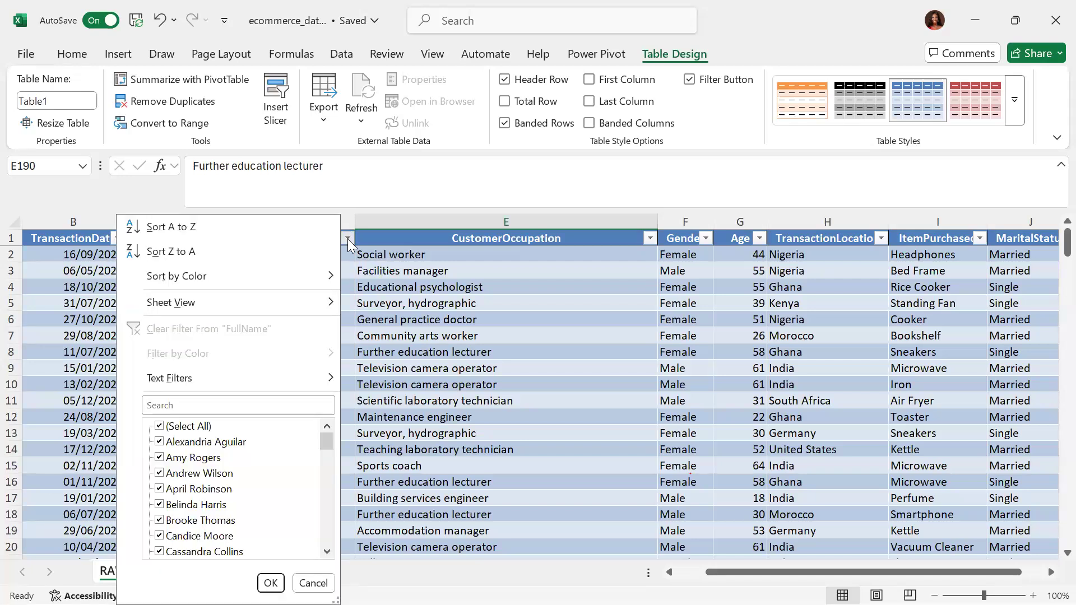
click(347, 239)
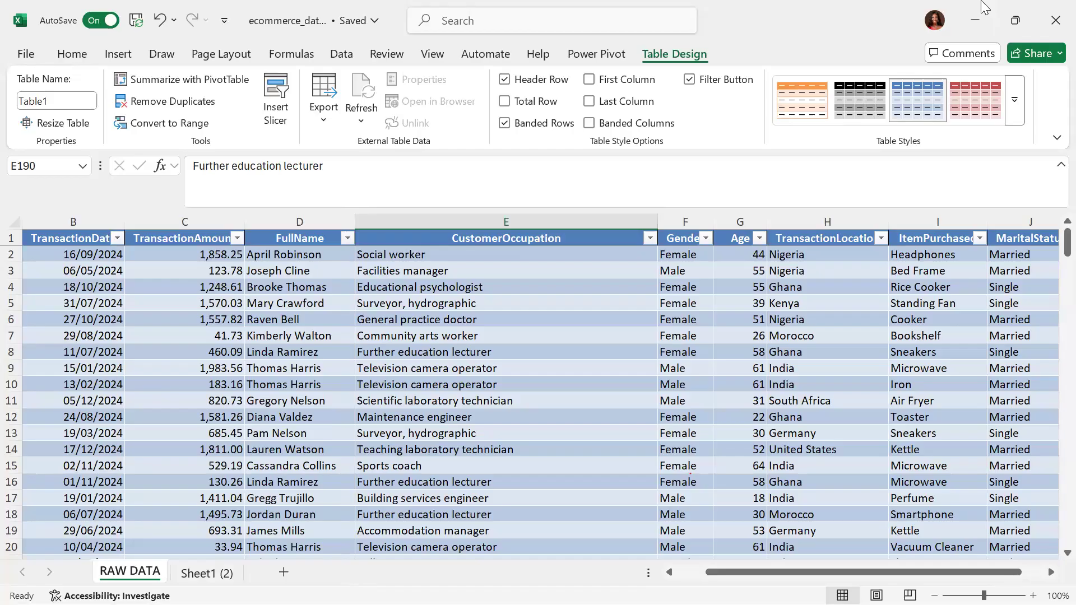
click(708, 239)
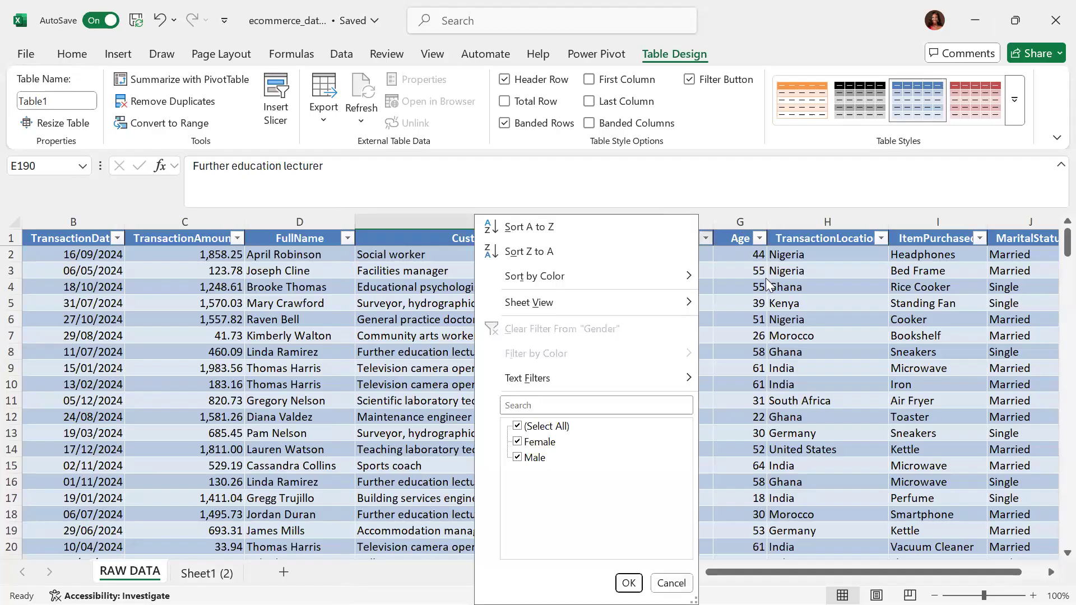
click(765, 292)
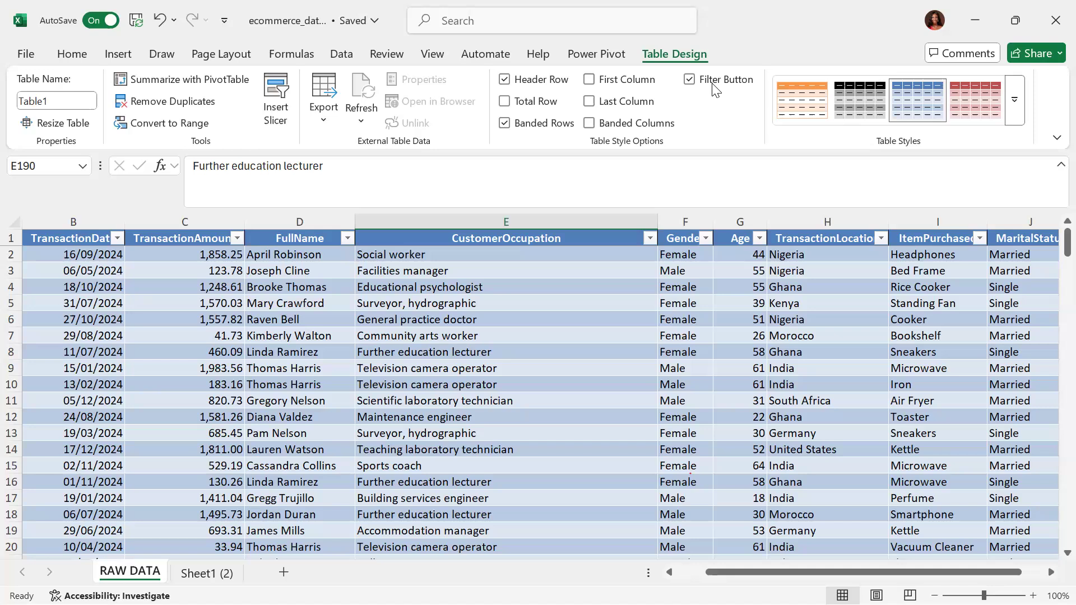
- Clear all cell formats from the entire RAW DATA sheet while keeping its contents
click(516, 320)
key(ctrl+a)
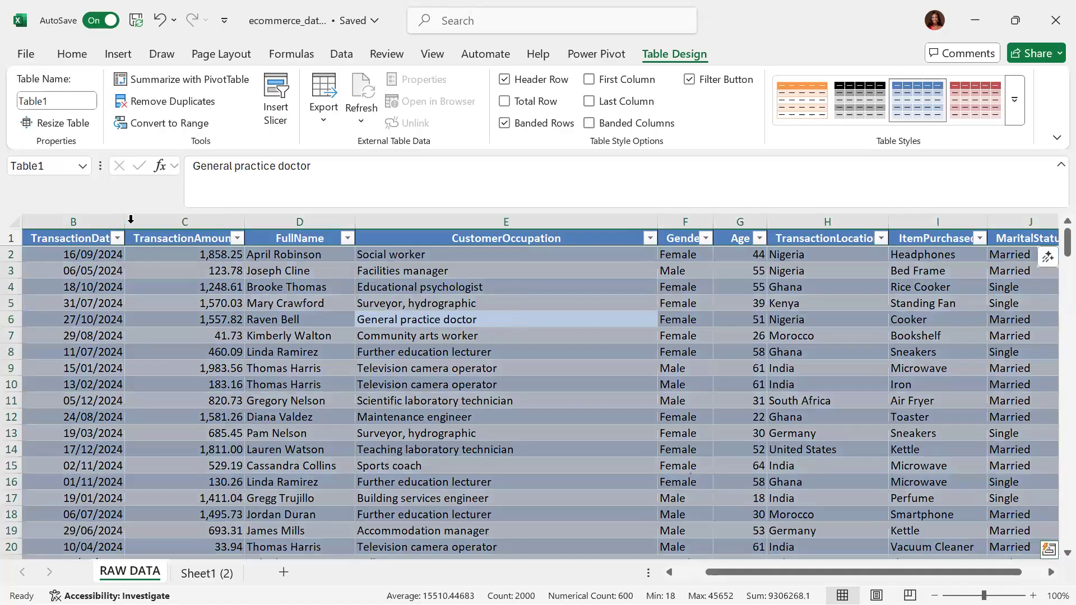
click(36, 239)
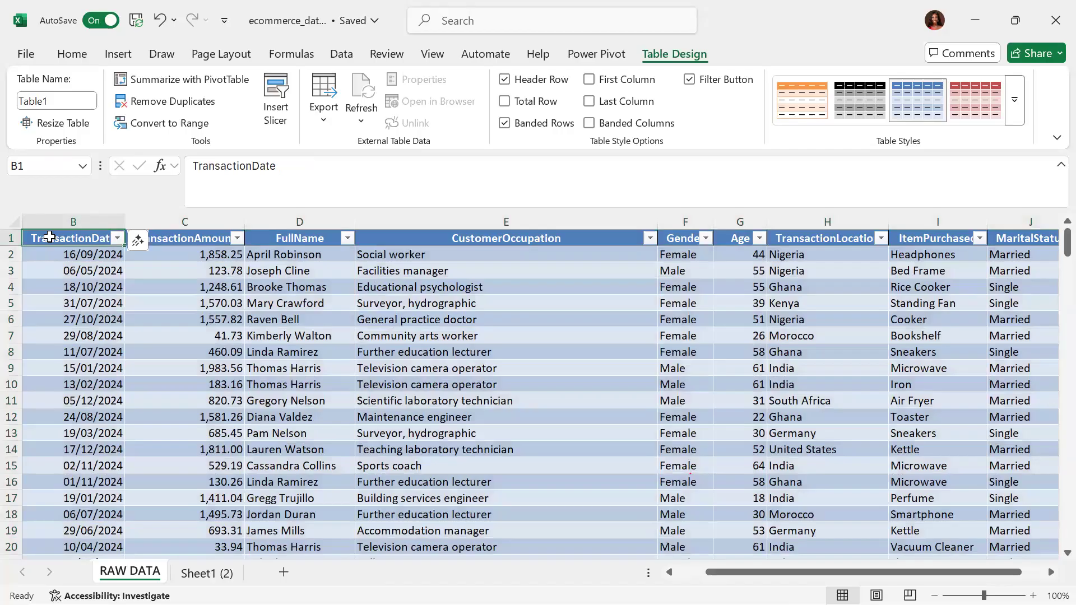
click(15, 223)
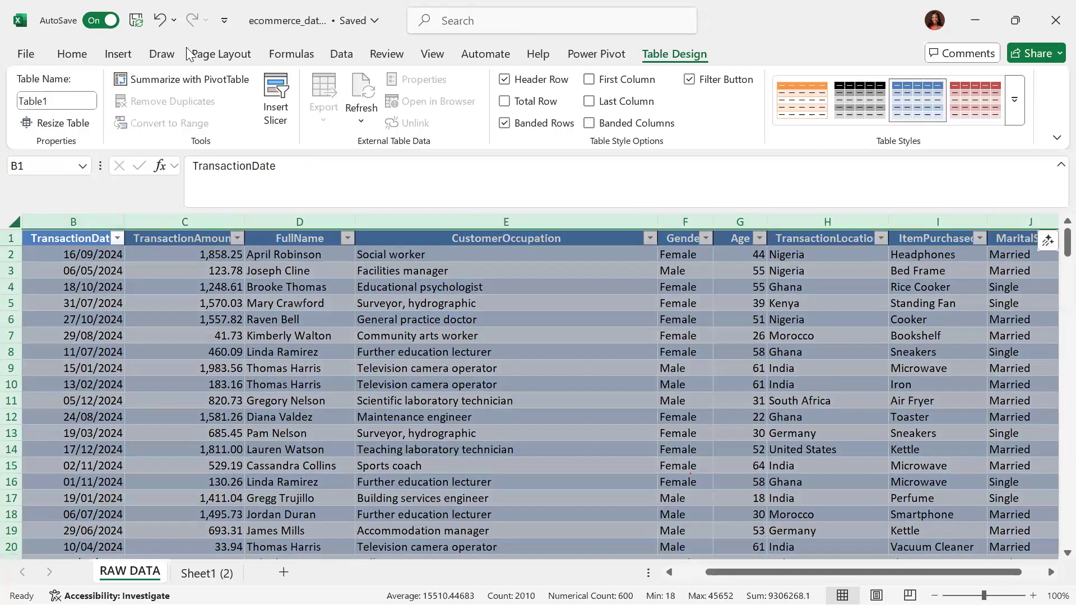
click(71, 54)
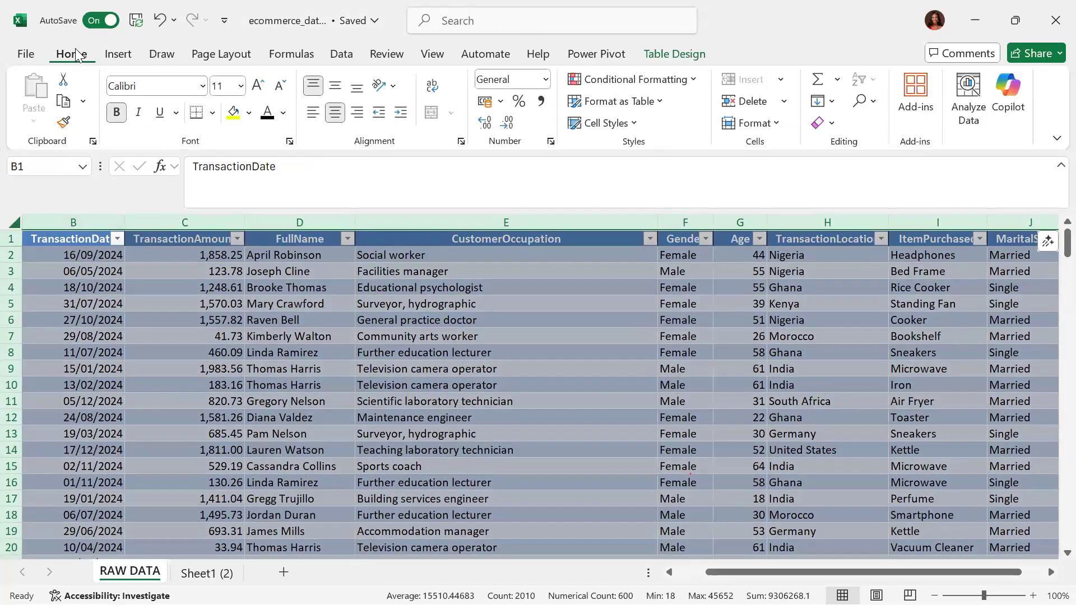
click(829, 124)
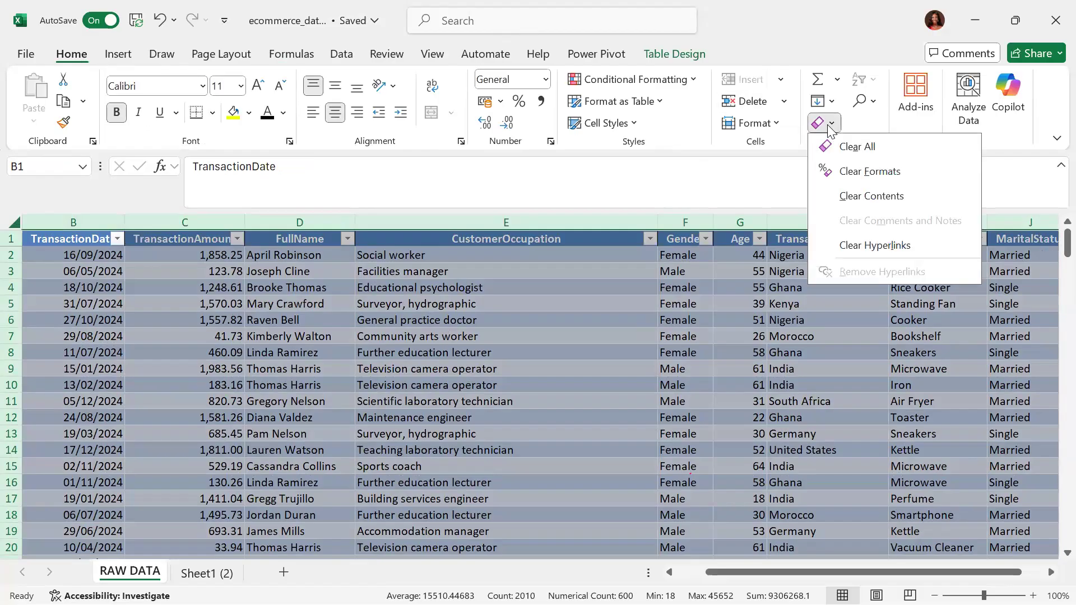
click(856, 175)
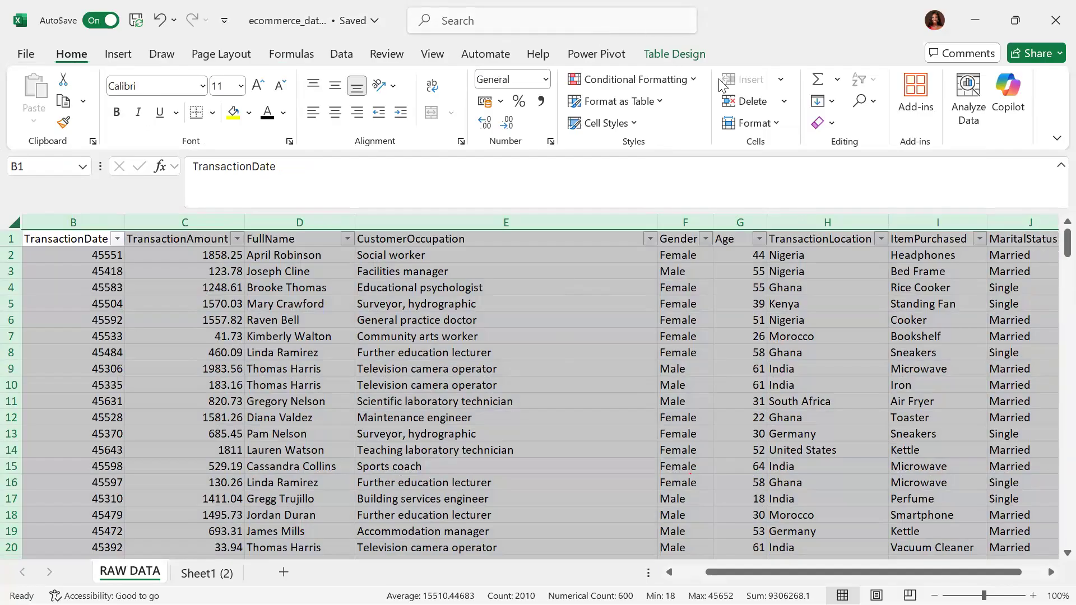
click(820, 121)
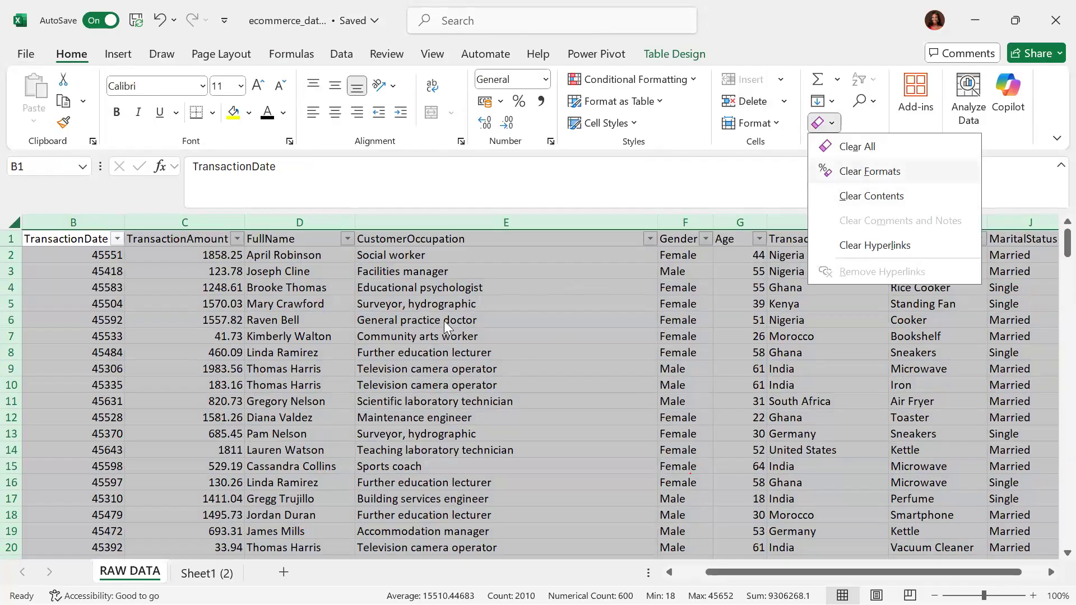
click(784, 472)
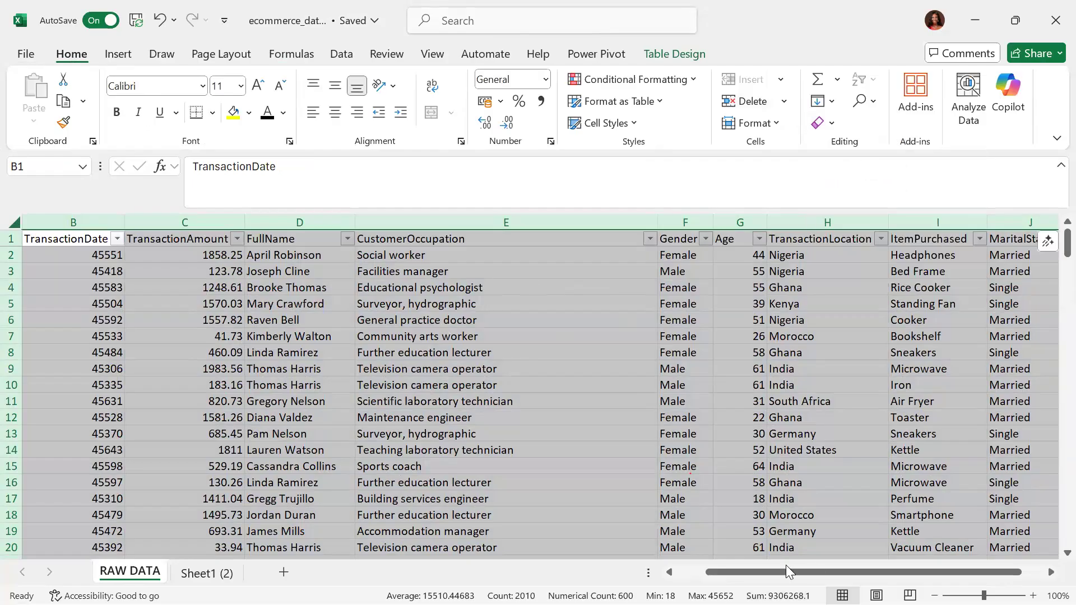
- Format the TransactionDate values in B2:B201 as dates of the 14/03/2012 type
click(669, 572)
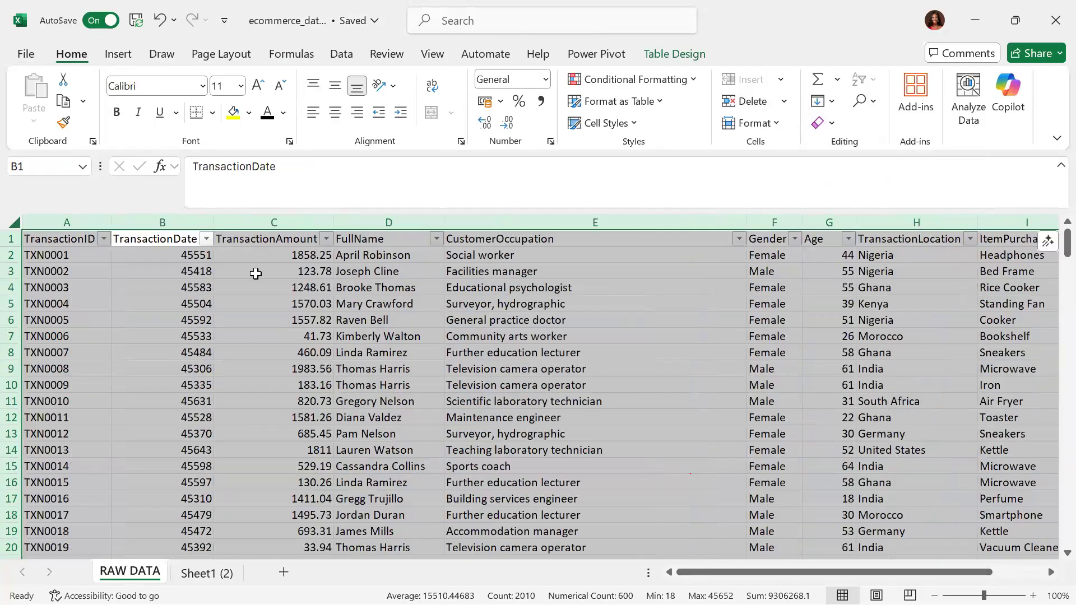
click(169, 255)
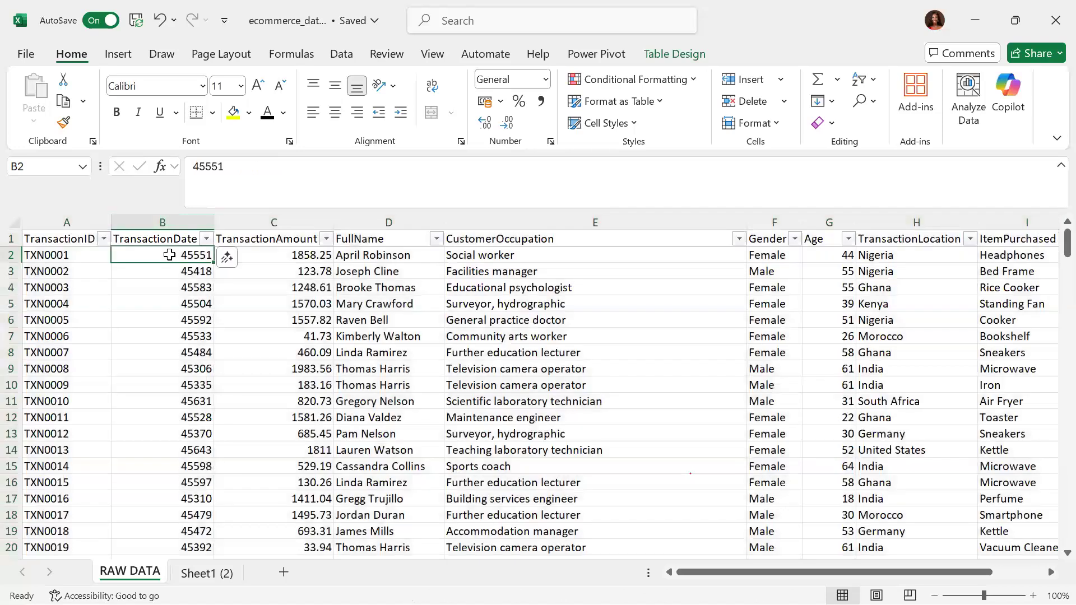
key(ctrl+shift+Down)
key(ctrl+1)
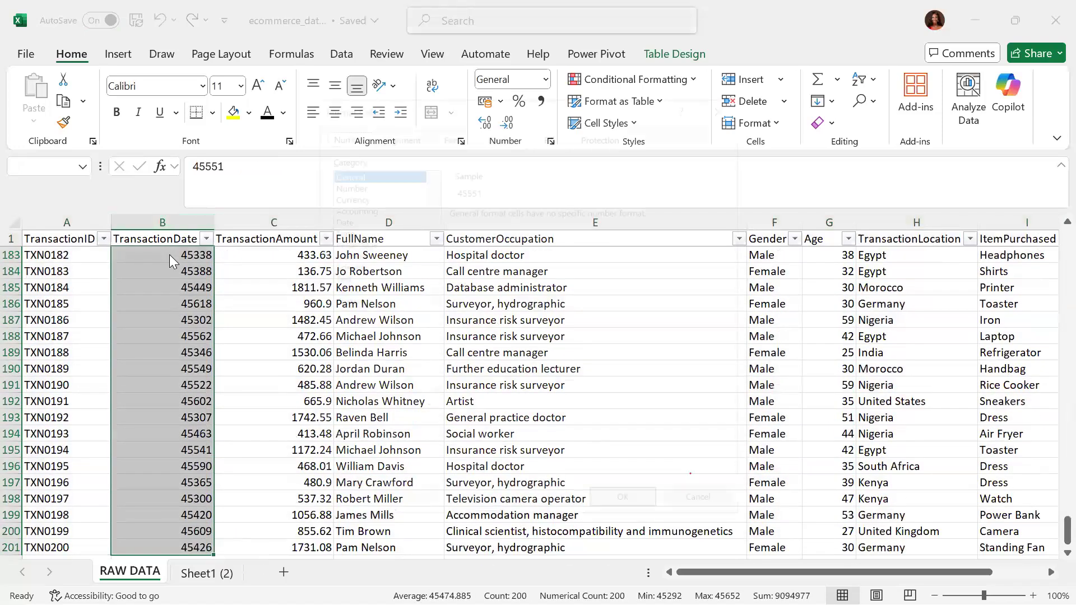
click(344, 220)
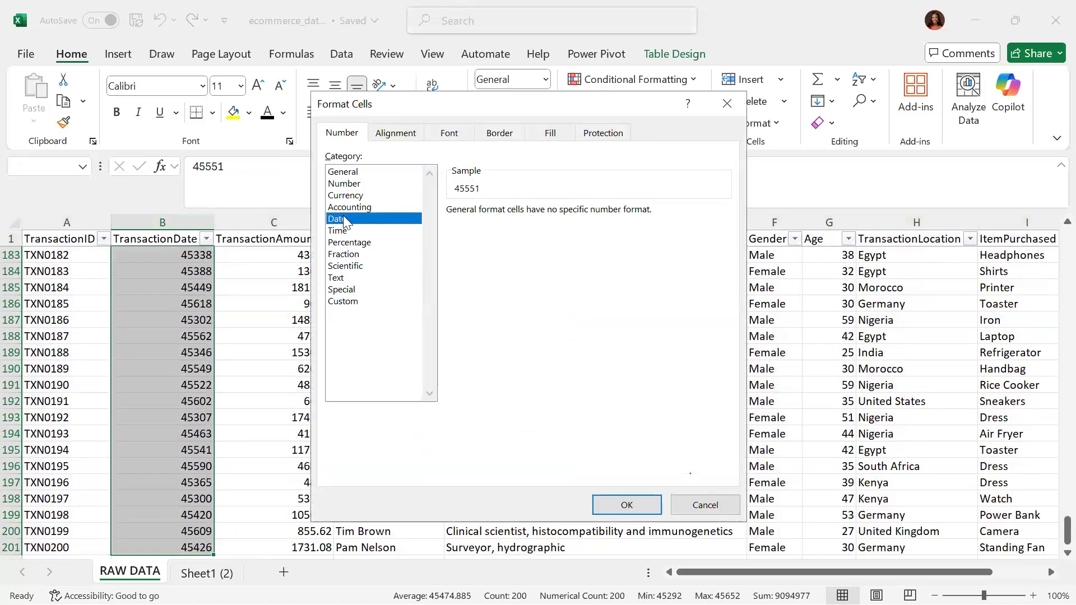
click(486, 260)
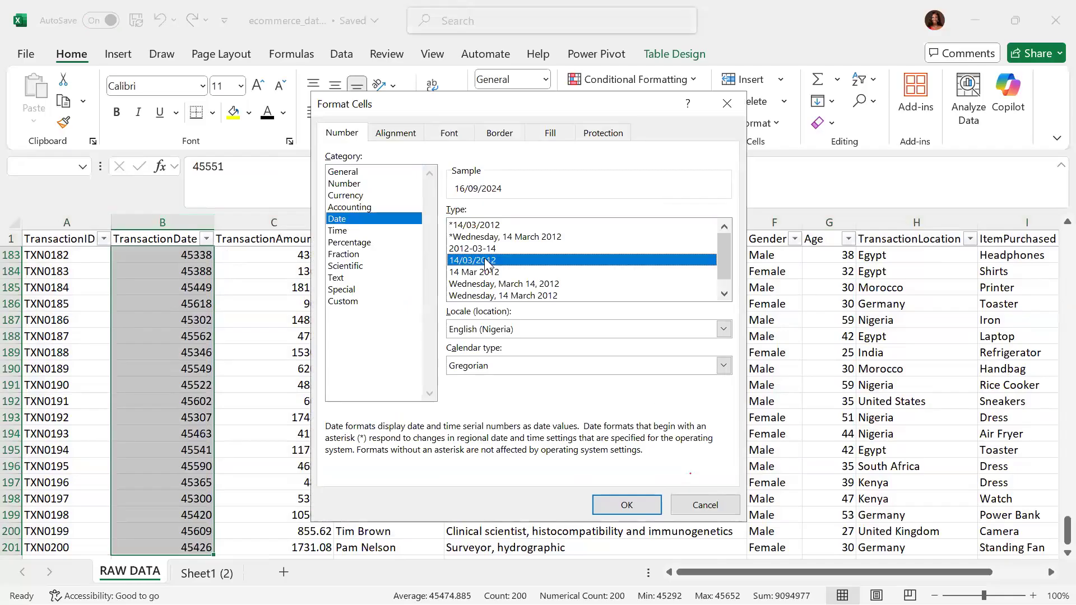
click(628, 504)
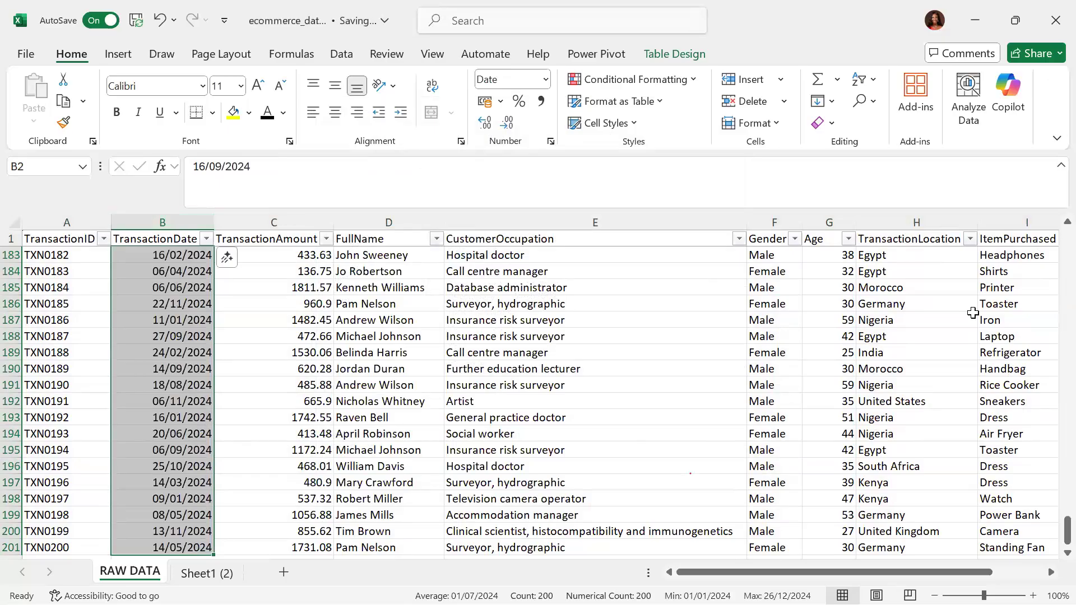
- Format the TransactionAmount values in C2:C201 as numbers with 2 decimal places and a thousands separator
click(290, 548)
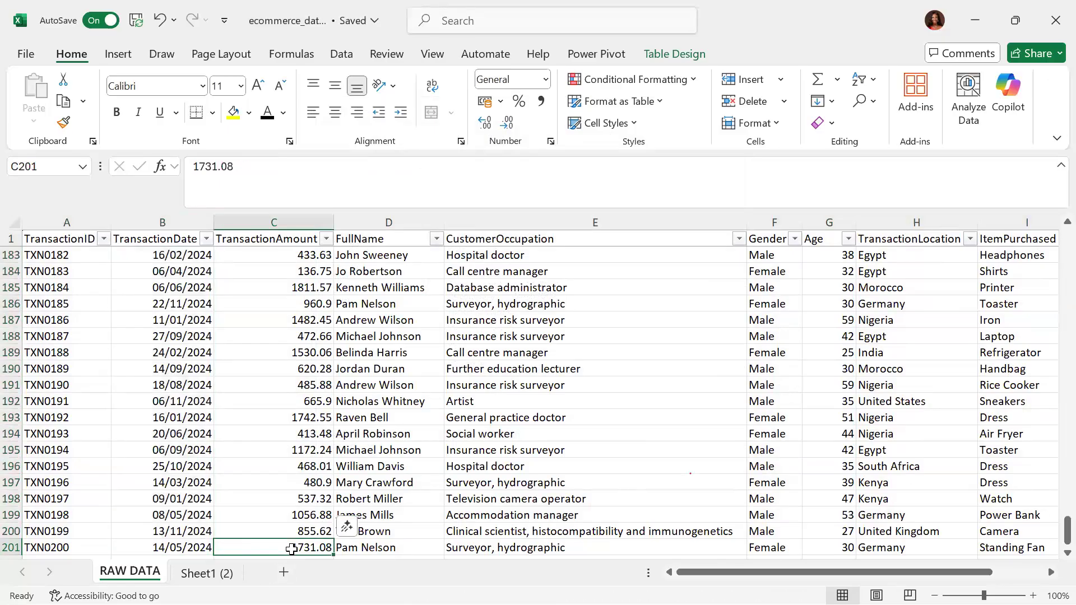
key(ctrl+shift+Up)
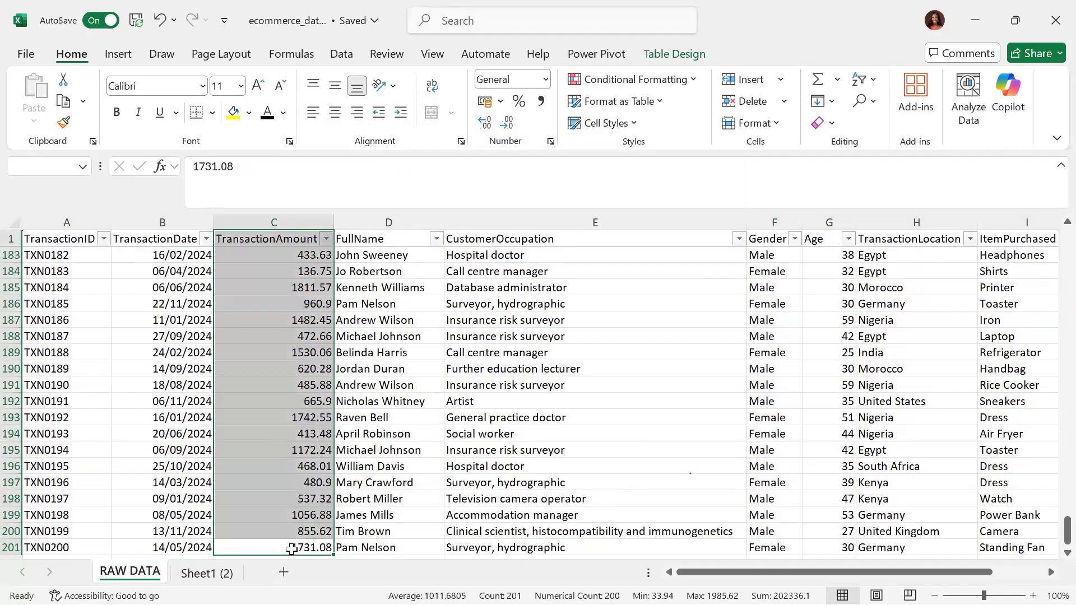
key(shift+Down)
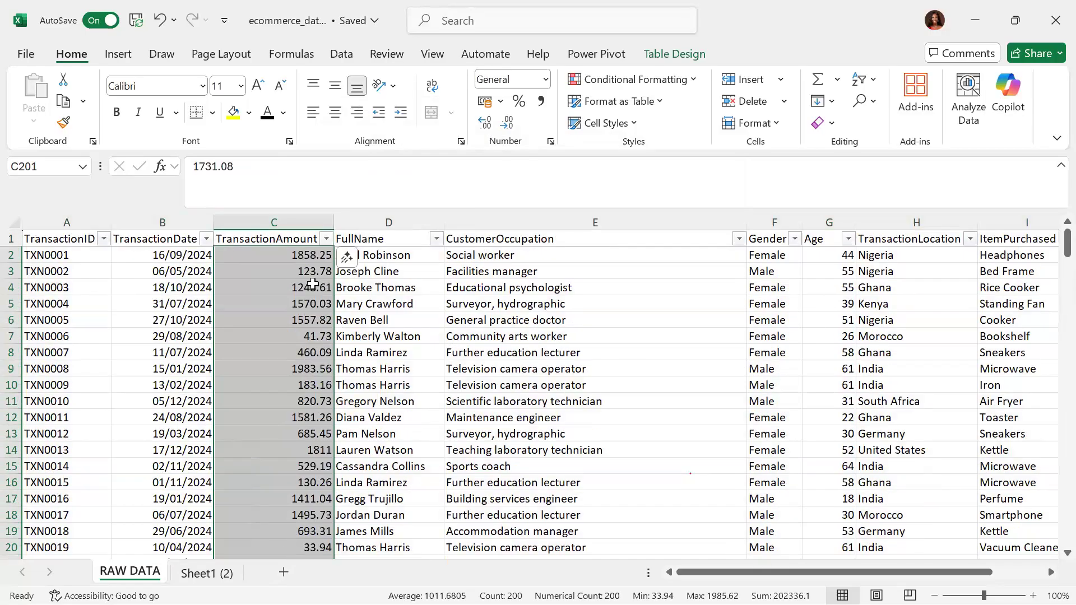
key(ctrl+1)
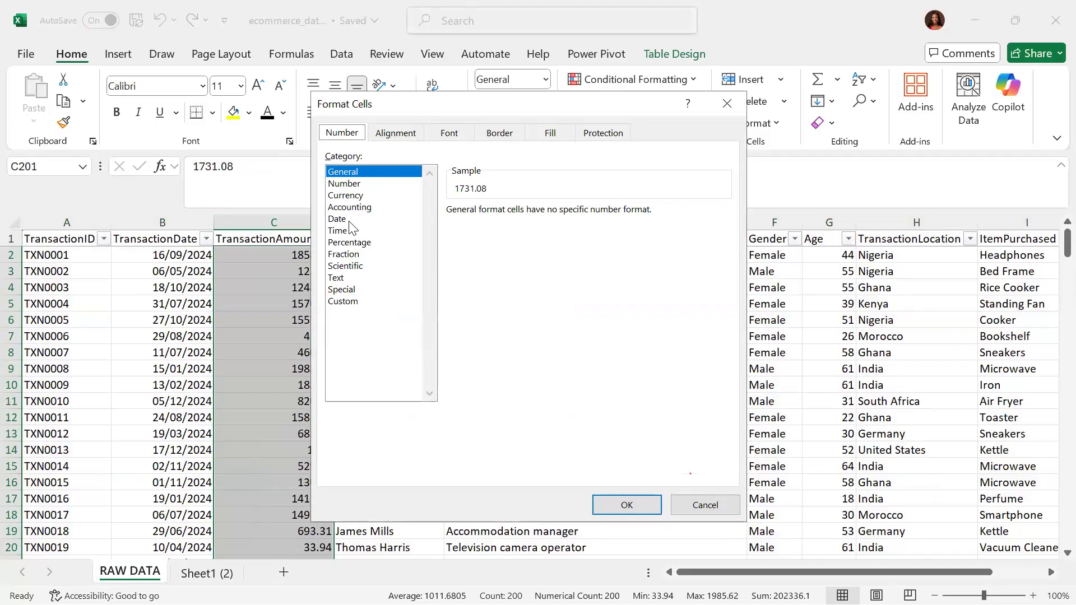
click(351, 183)
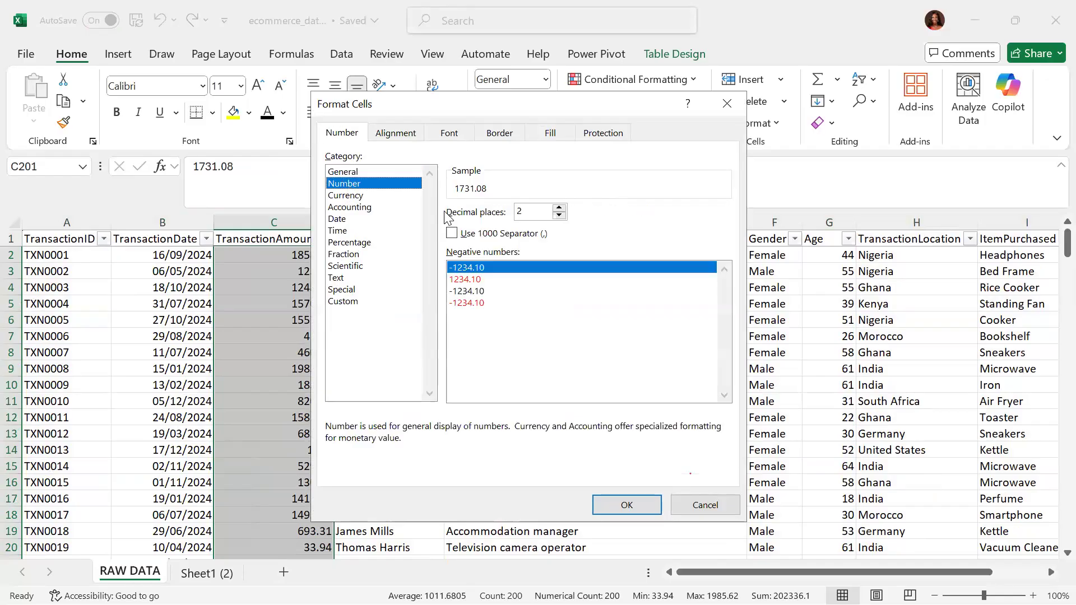
click(453, 233)
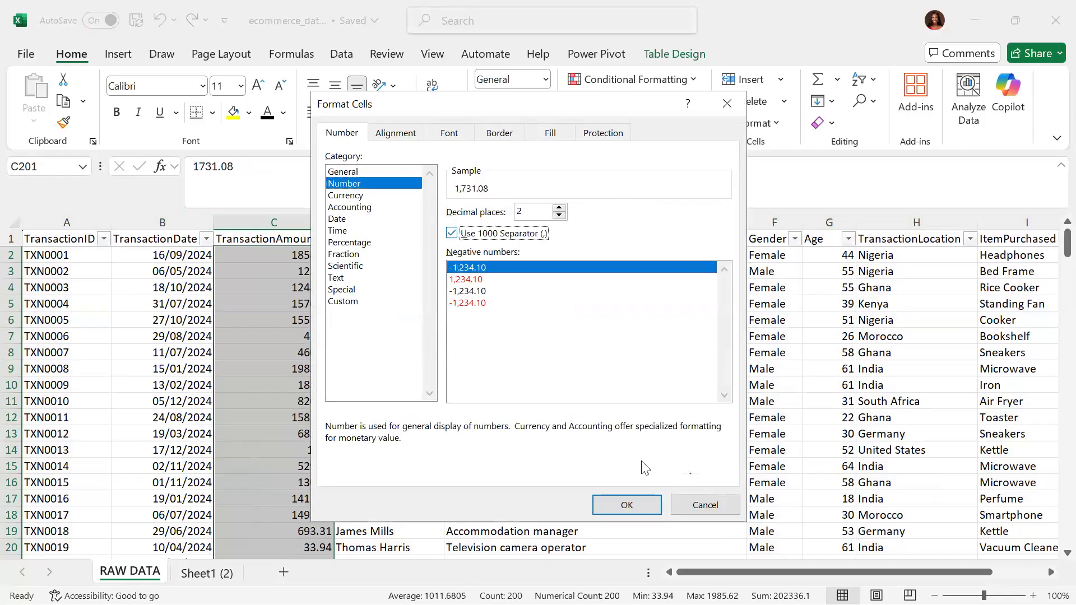
click(631, 506)
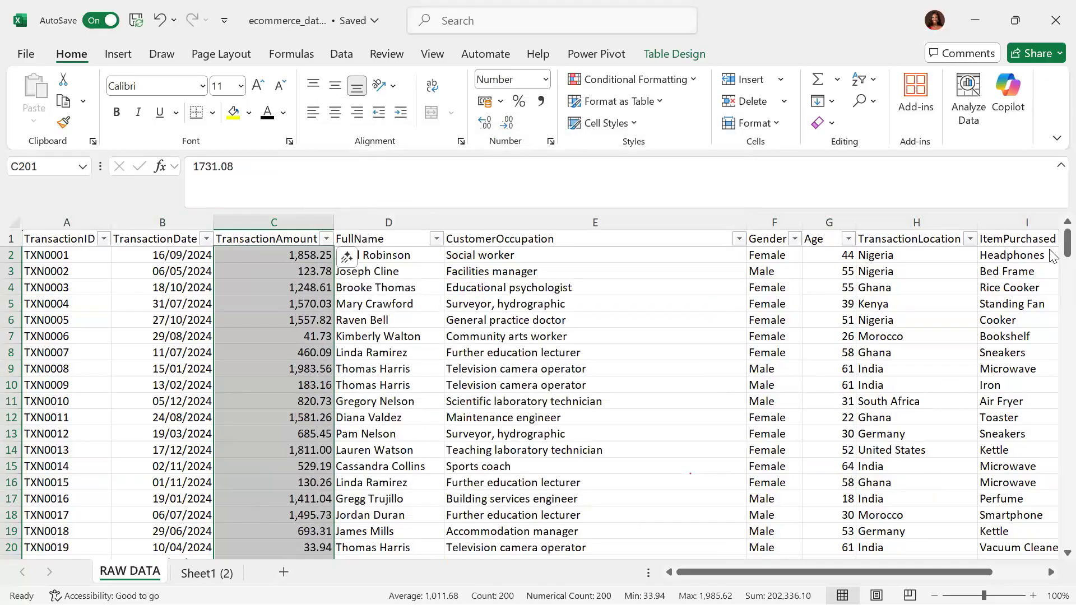
- Format the Age values in G2:G201 of RAW DATA as numbers with 0 decimal places
click(834, 260)
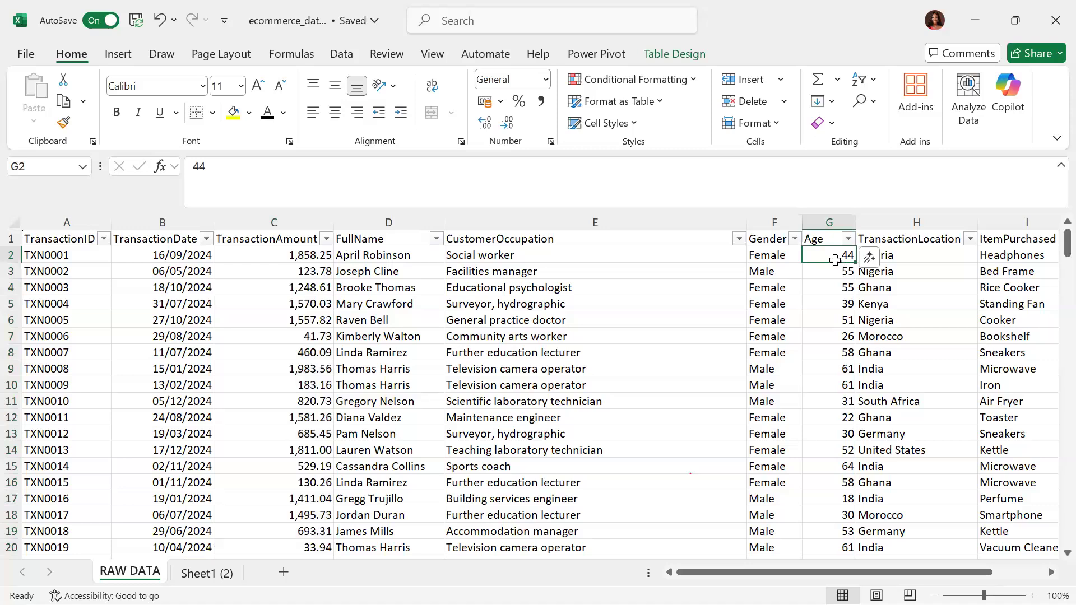
key(ctrl+shift+Down)
key(ctrl+1)
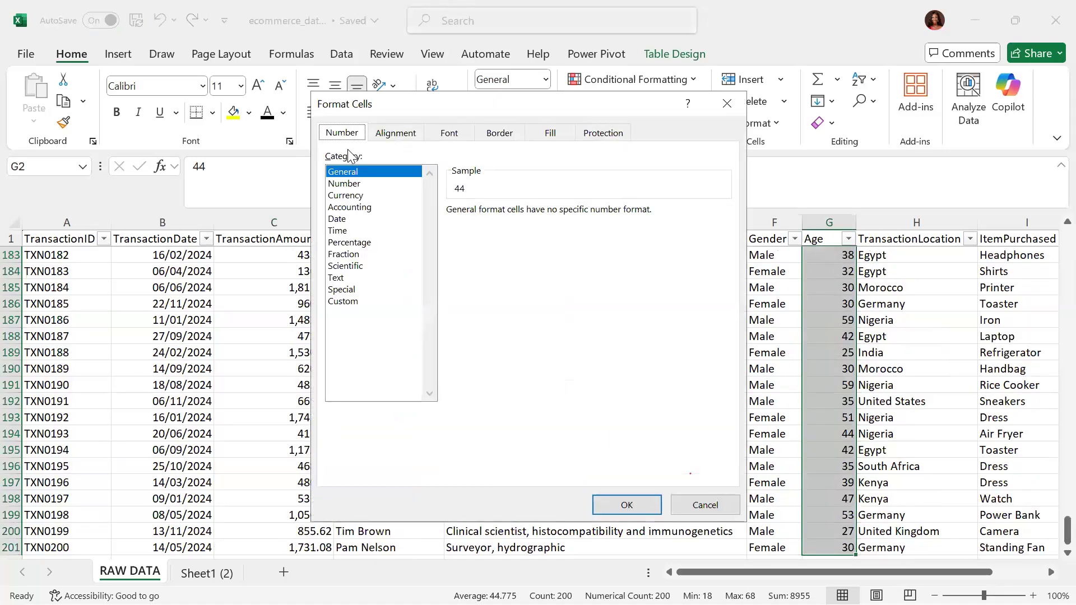
click(352, 185)
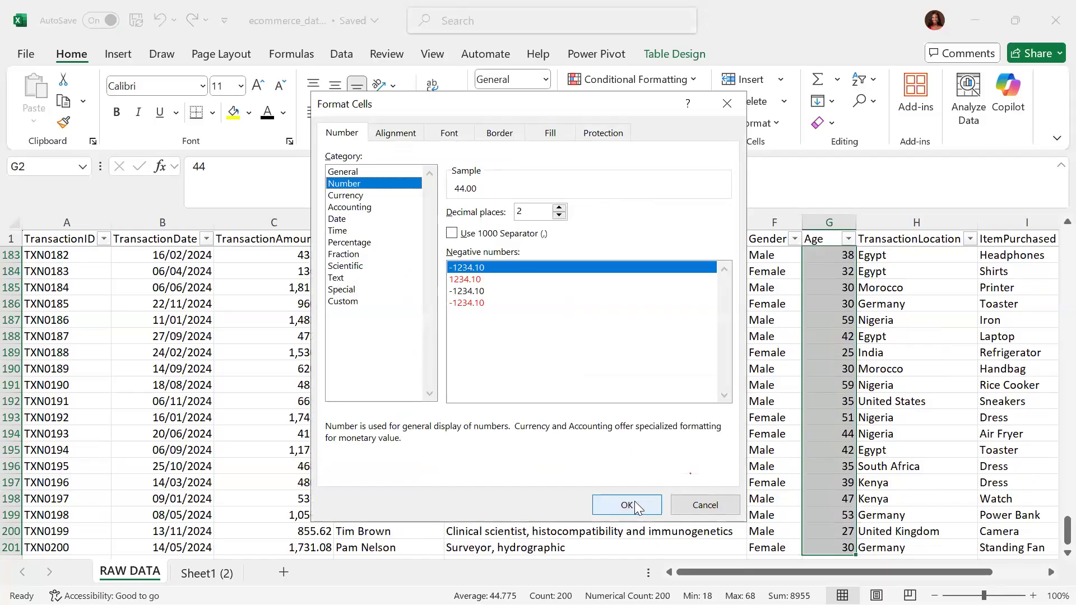
click(559, 215)
click(559, 215)
click(559, 215)
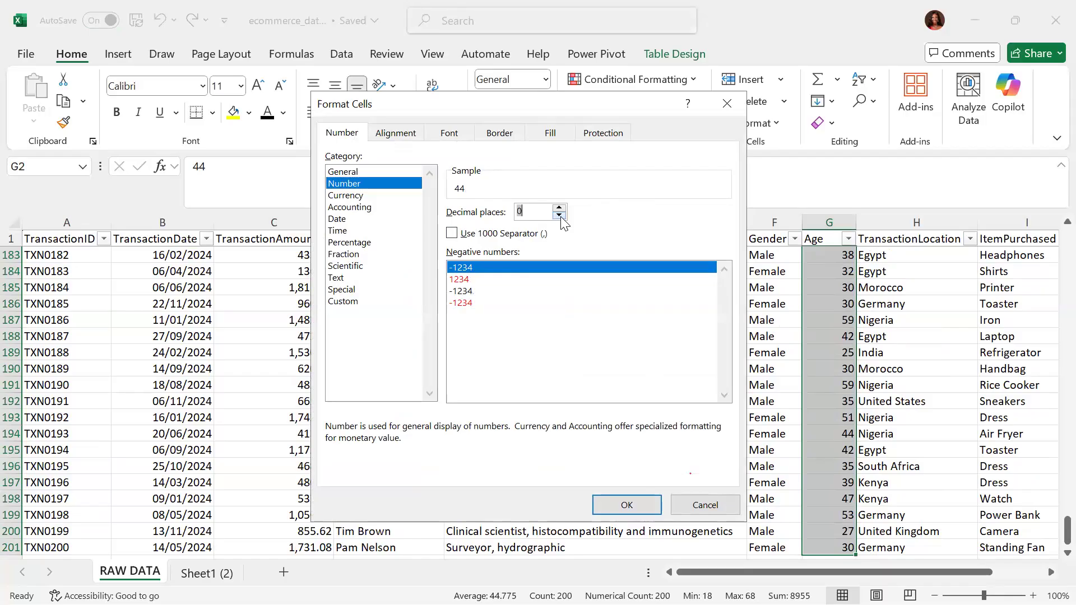
click(639, 504)
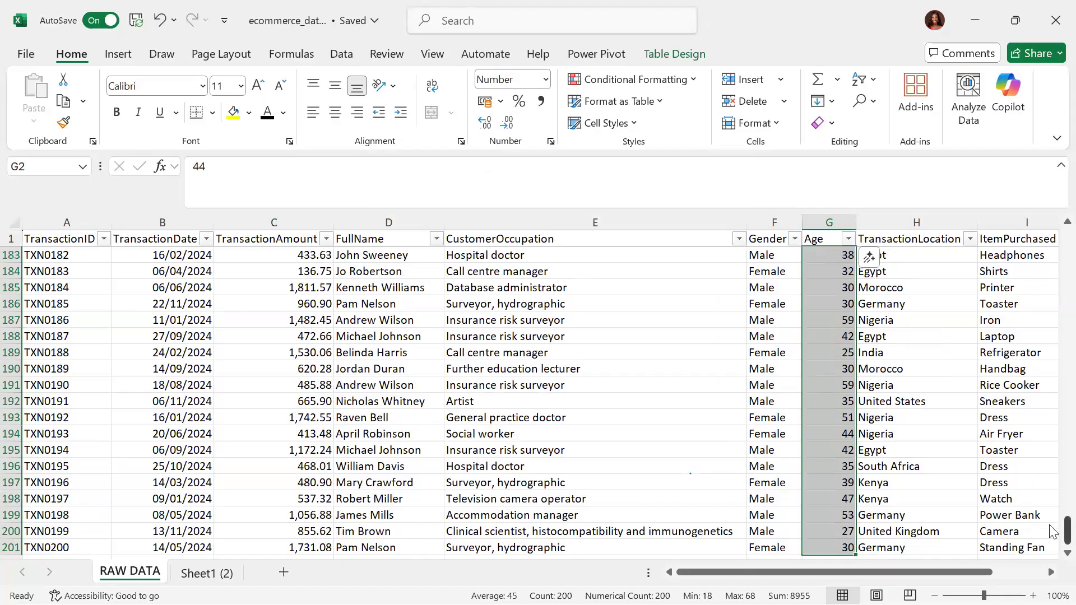
scroll(1049, 284, up, 20)
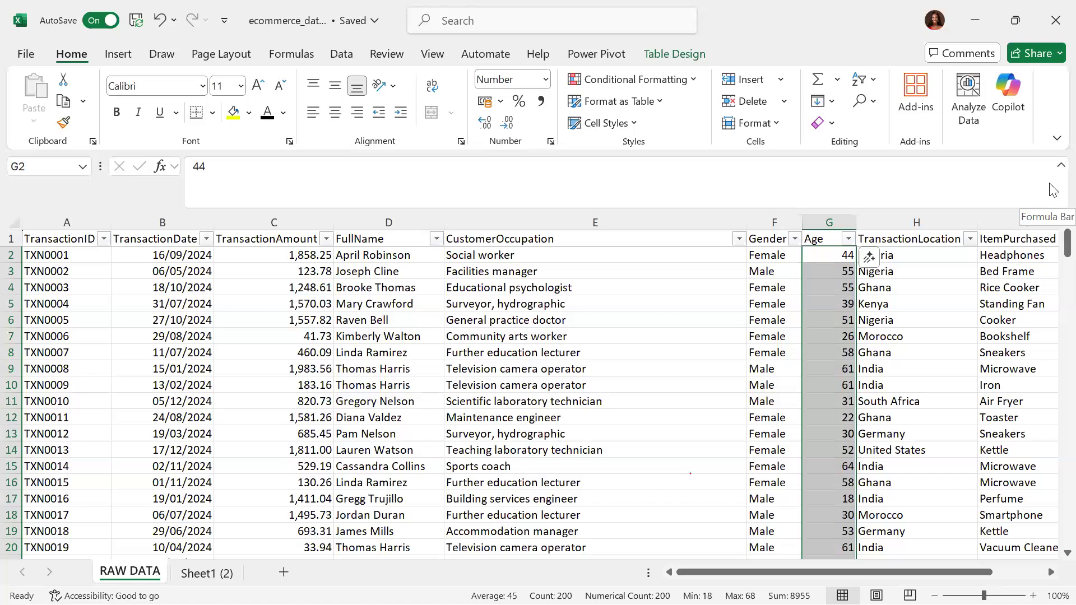
- Examine the sort and filter options of the TransactionAmount column without applying any
click(280, 252)
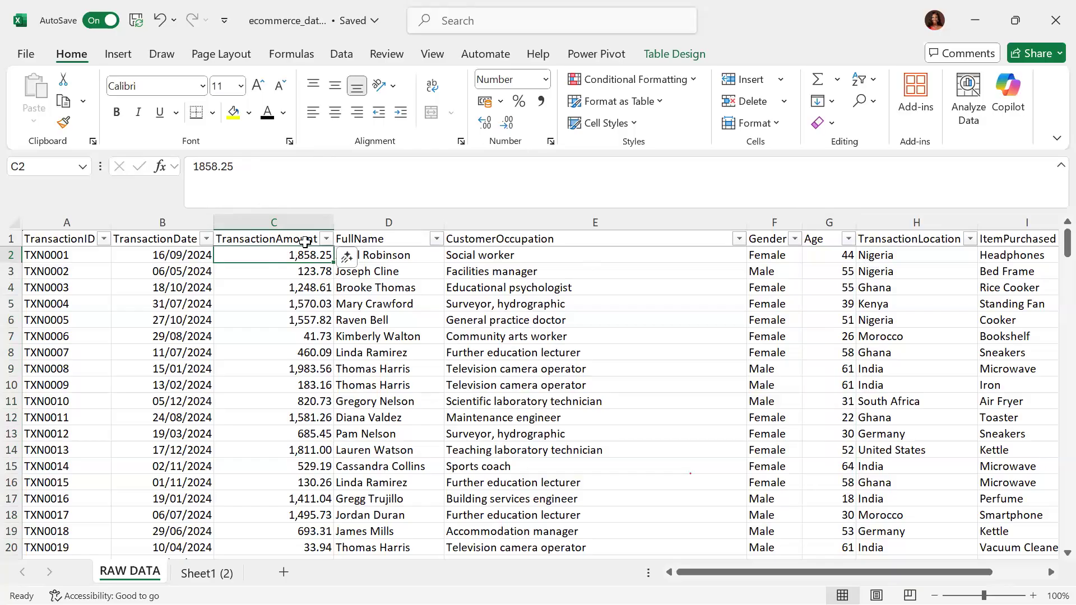
click(326, 239)
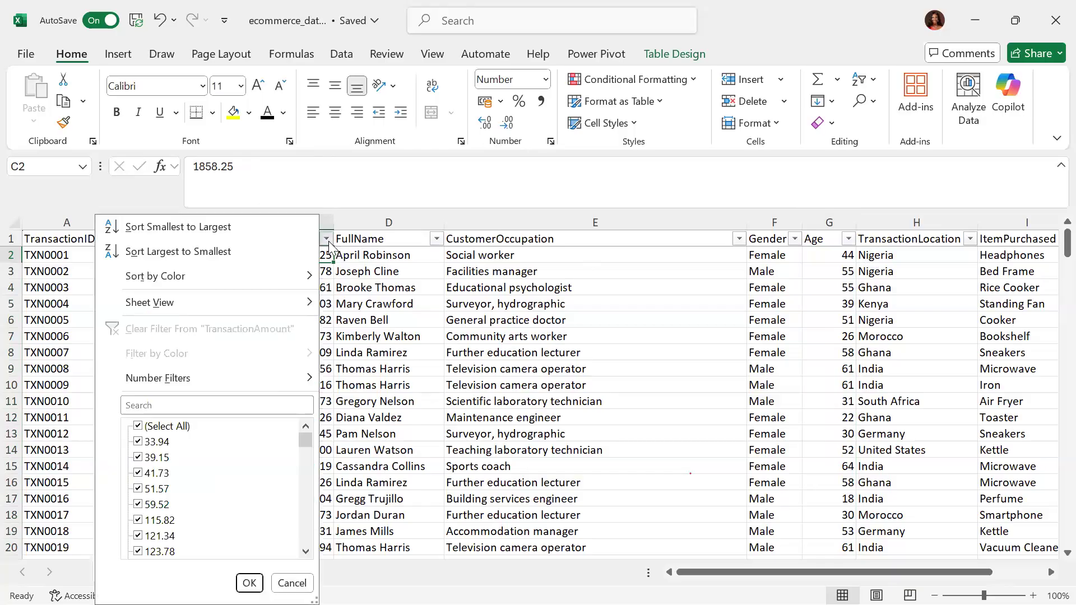
key(Escape)
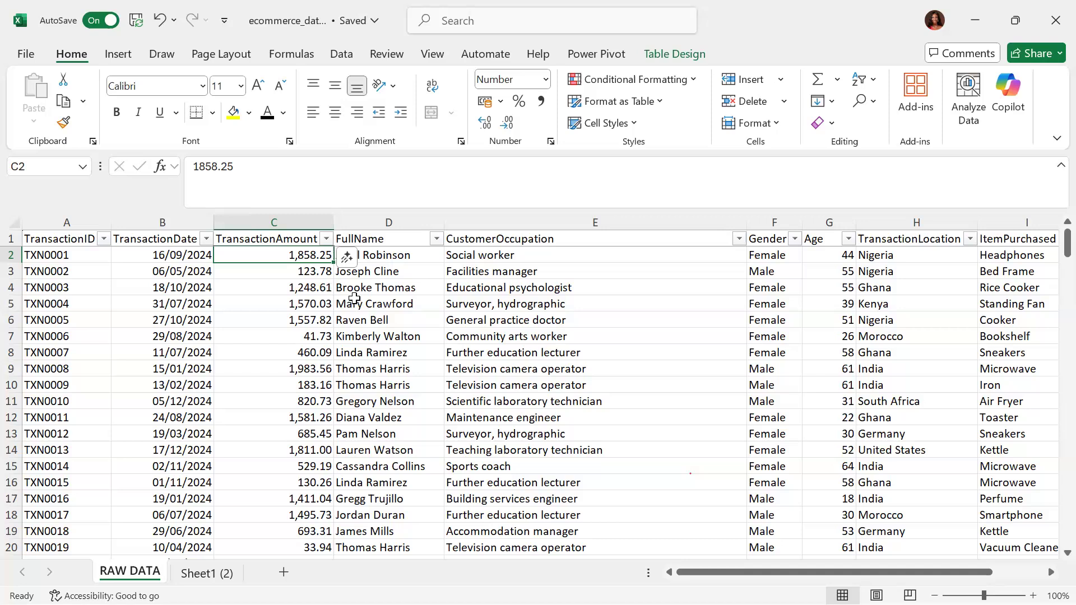
- Select the whole RAW DATA table from TransactionID through MaritalStatus down to row 201, and remove its header filter buttons
click(276, 270)
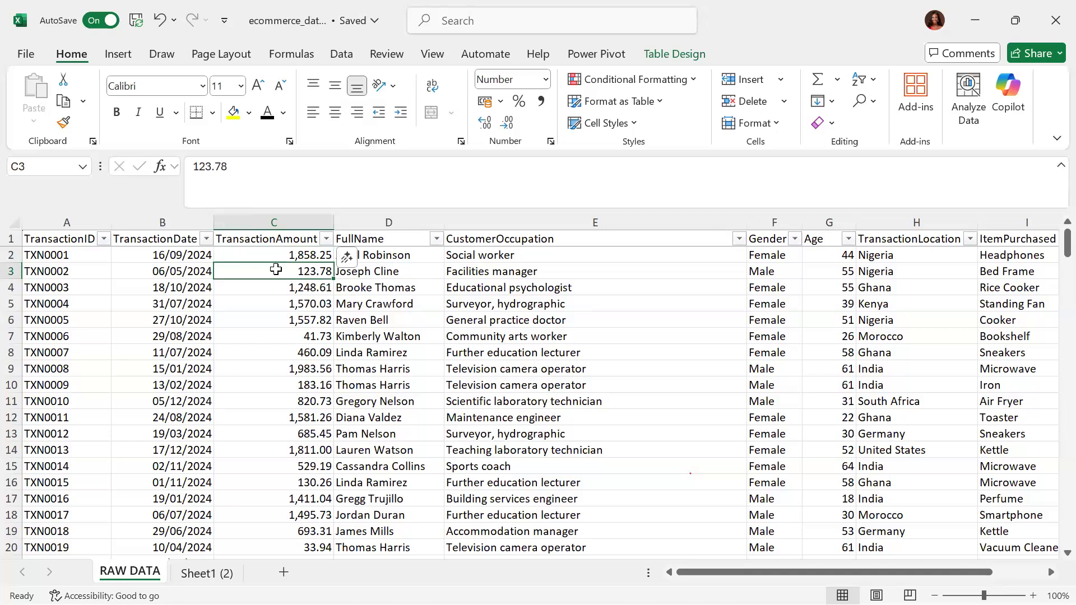
key(ctrl+a)
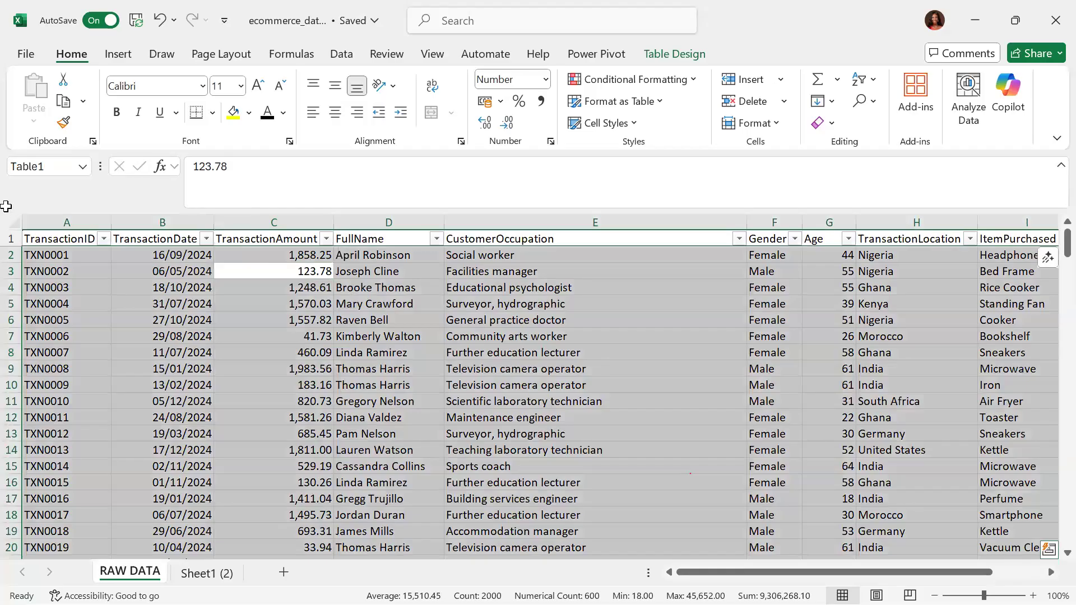
click(8, 222)
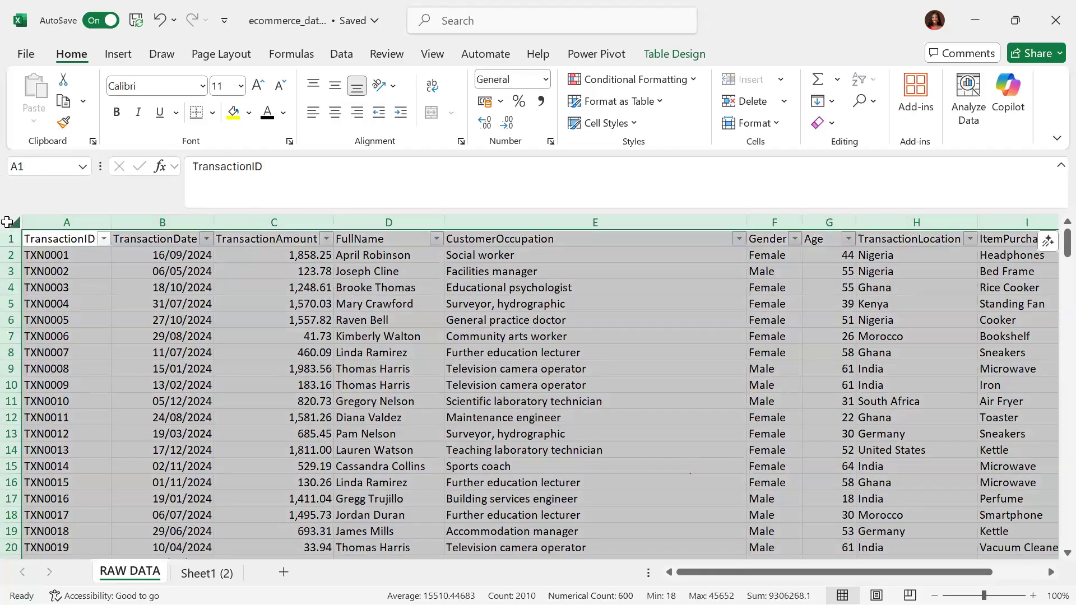
click(77, 238)
click(79, 238)
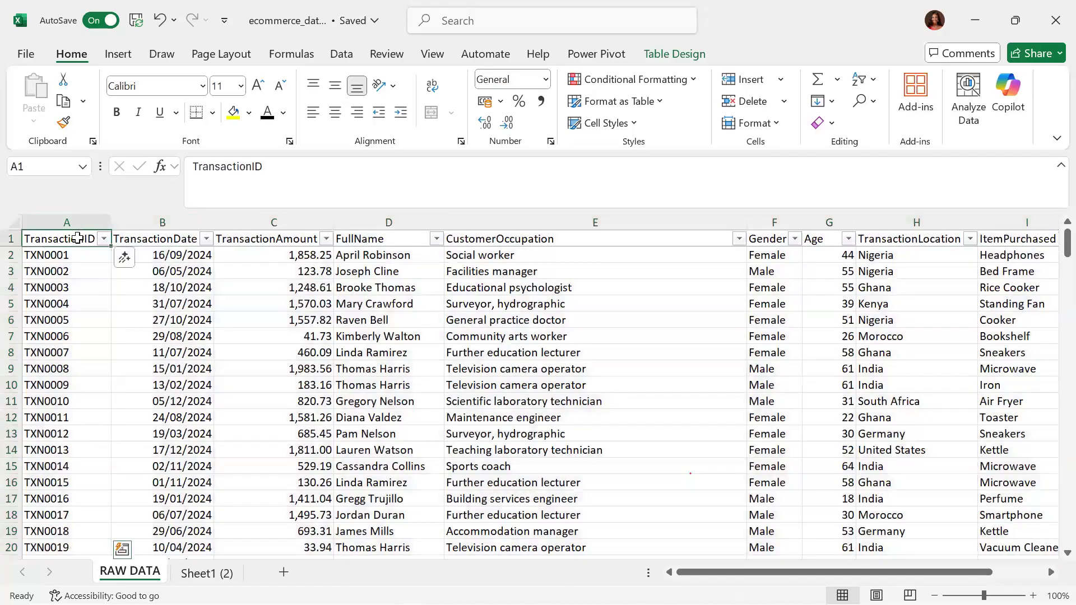
drag(79, 238, 966, 250)
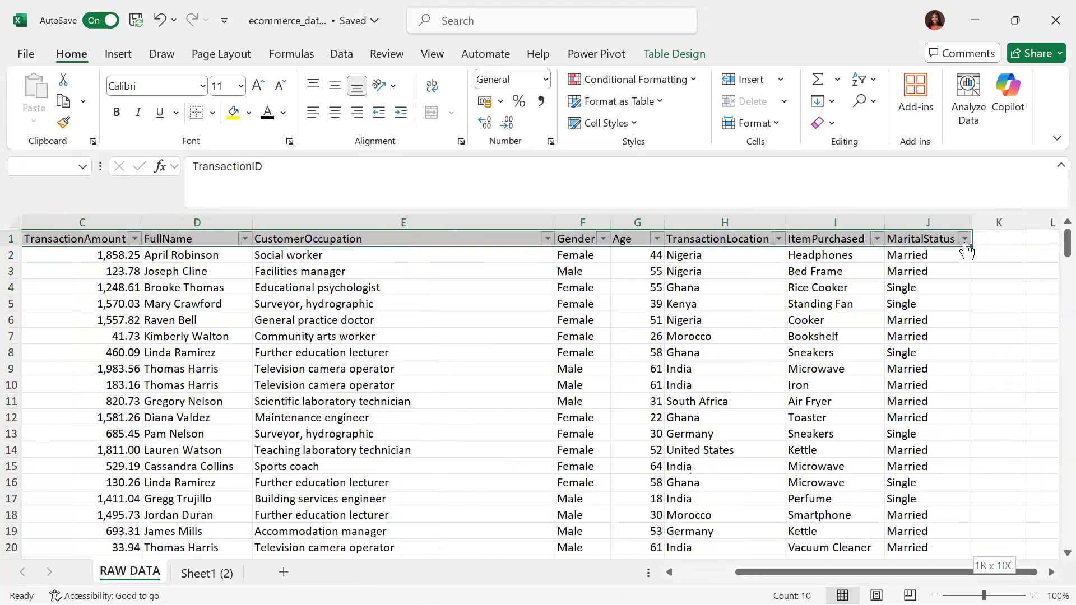
key(ctrl+shift+Down)
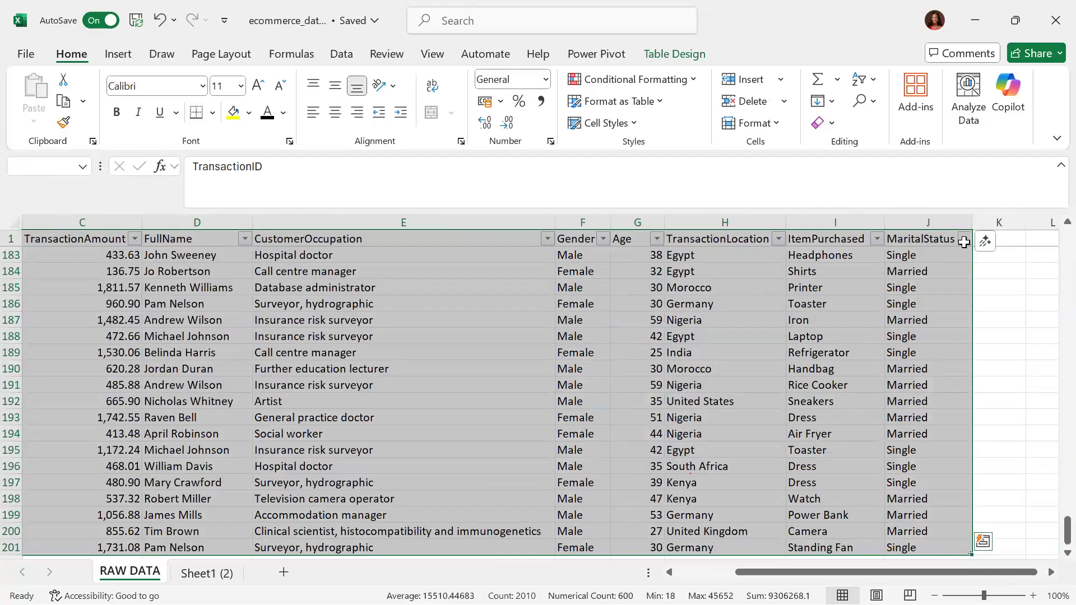
drag(1051, 527, 1043, 213)
drag(884, 568, 747, 559)
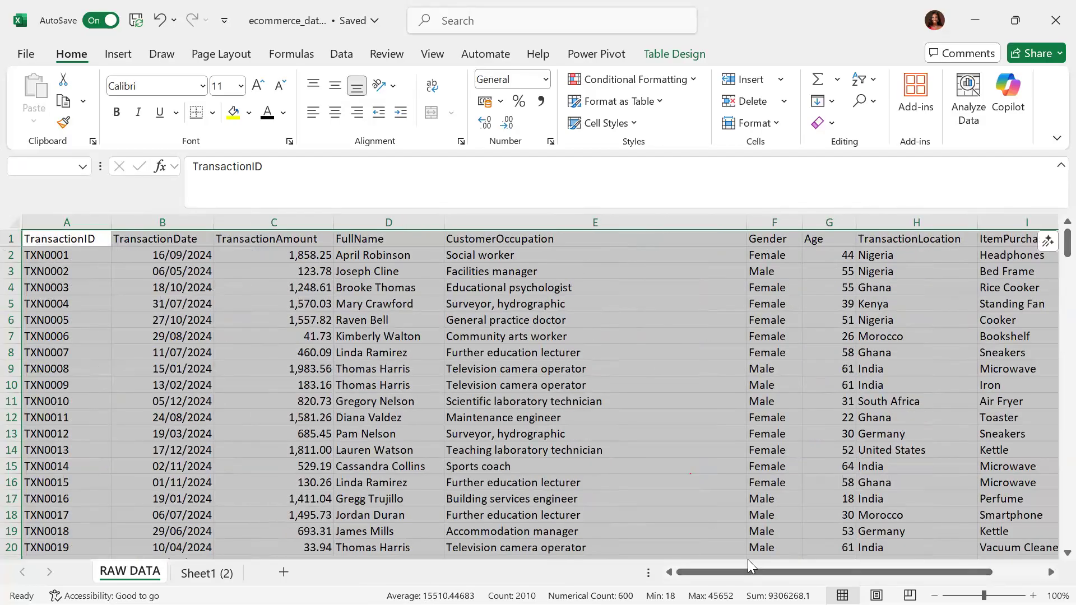
- Select the full range A1:J201 on RAW DATA and try to insert a table from it
click(555, 420)
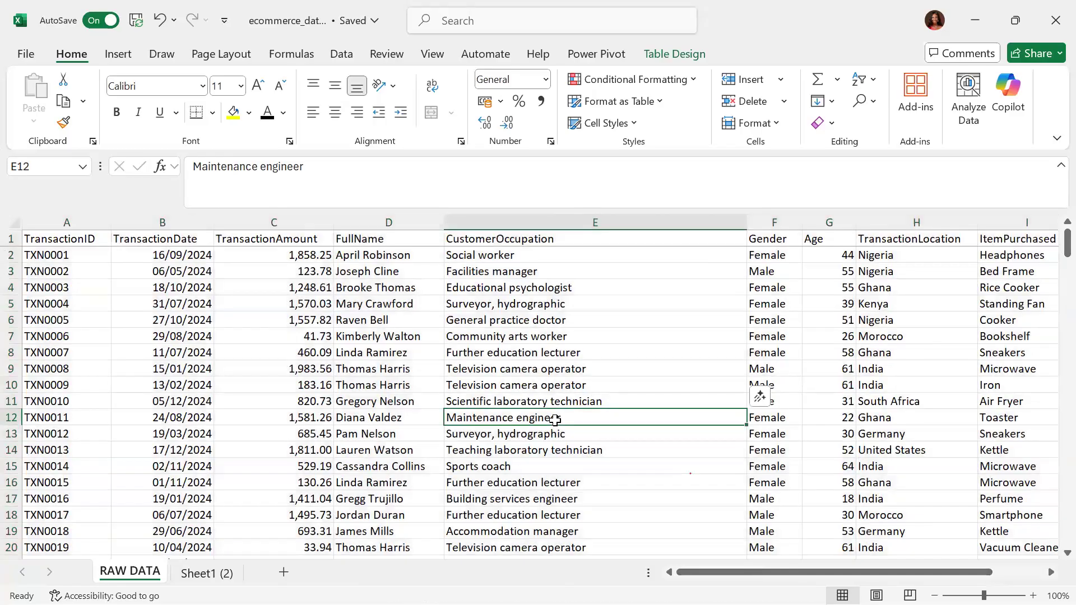
key(ctrl+a)
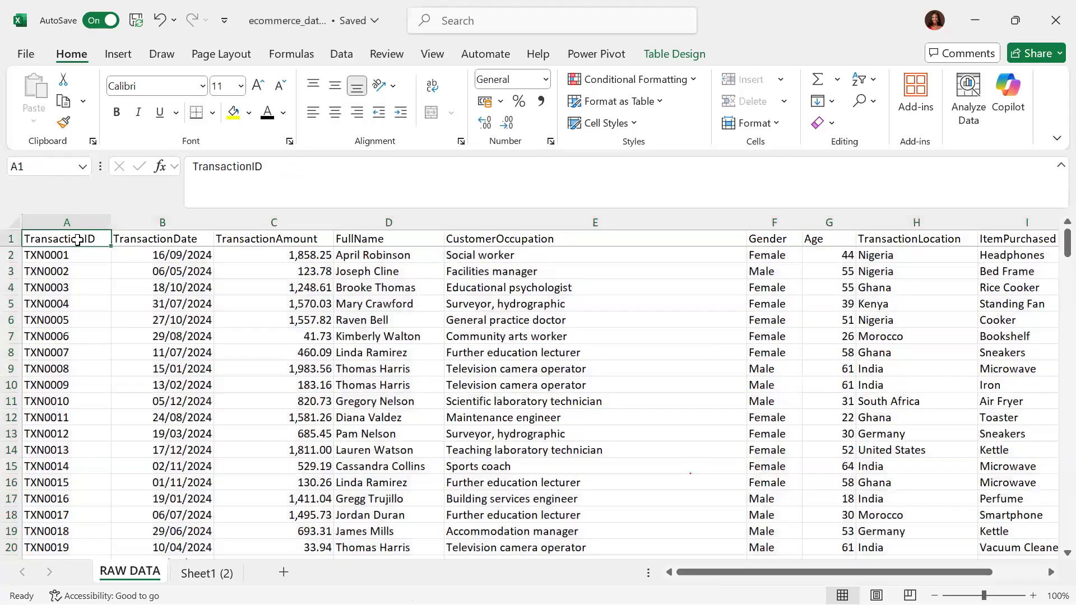
click(77, 240)
key(ctrl+shift+Right)
key(ctrl+shift+Down)
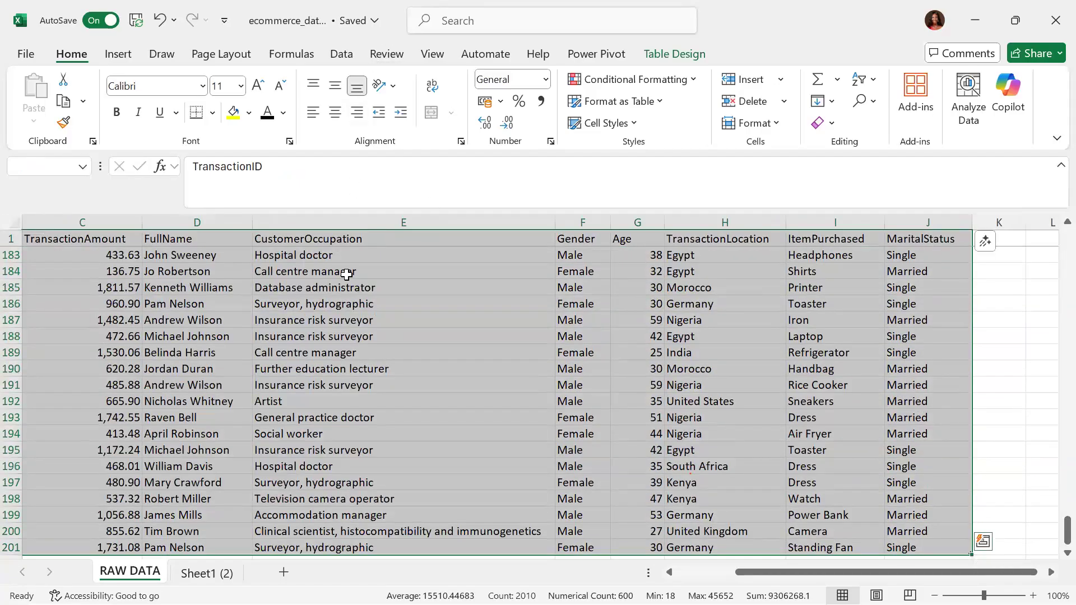
click(120, 62)
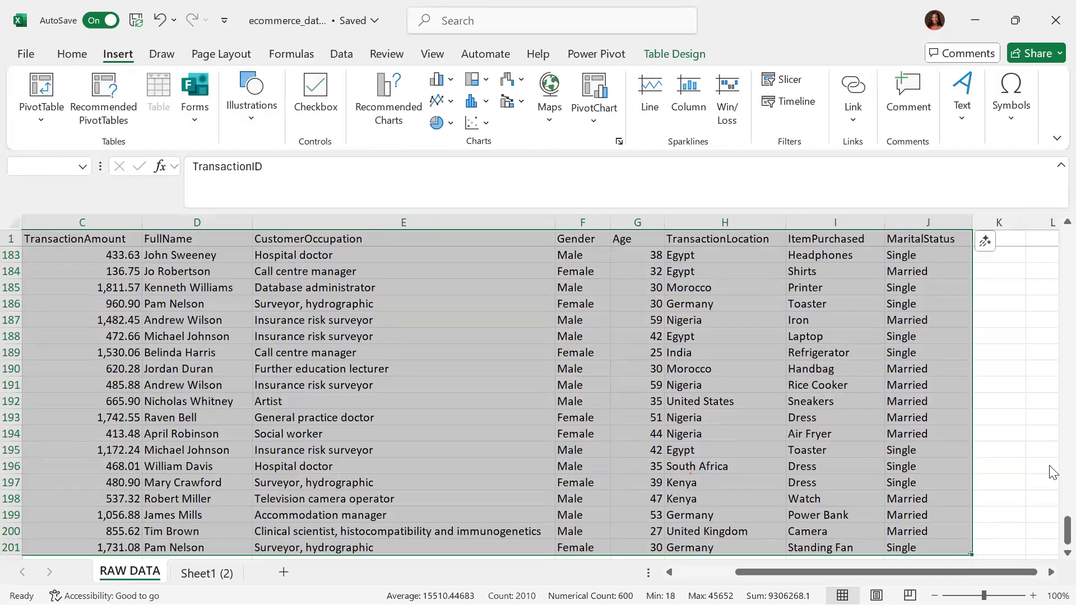
drag(1052, 531, 1053, 174)
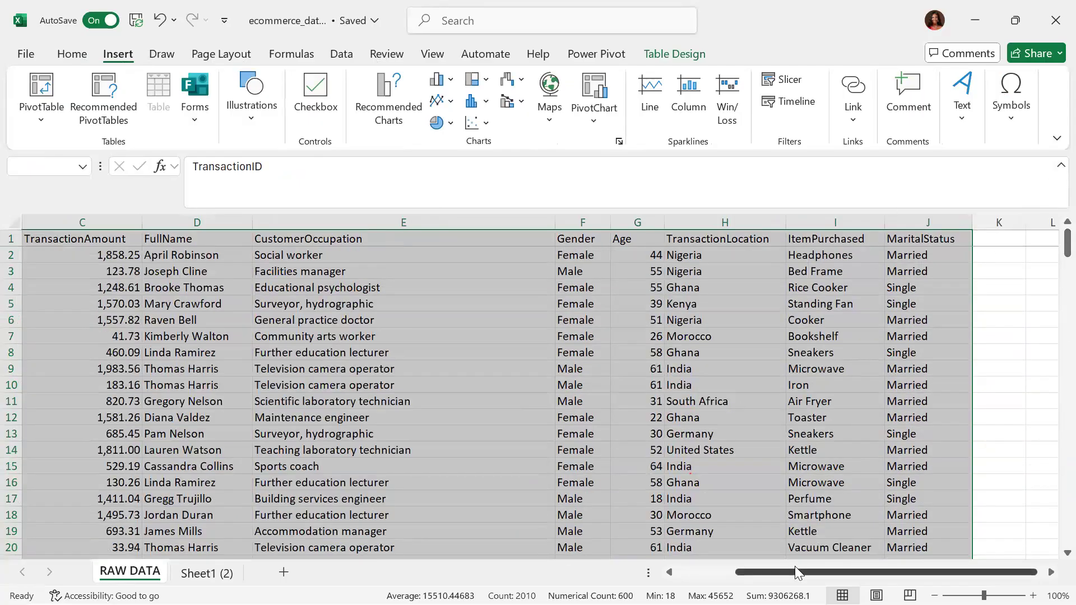
drag(790, 572, 657, 560)
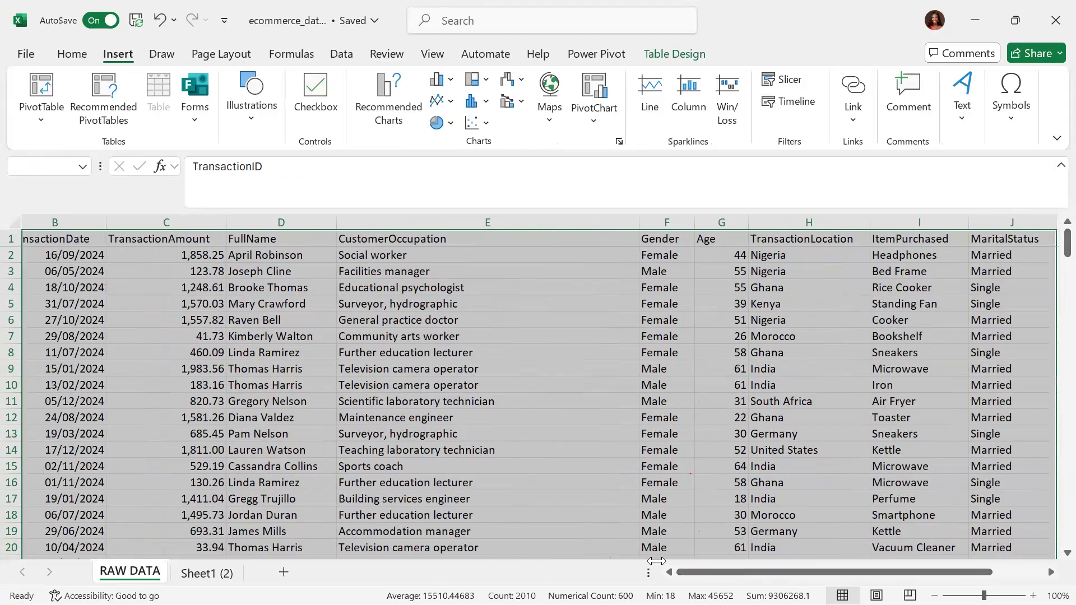
click(363, 300)
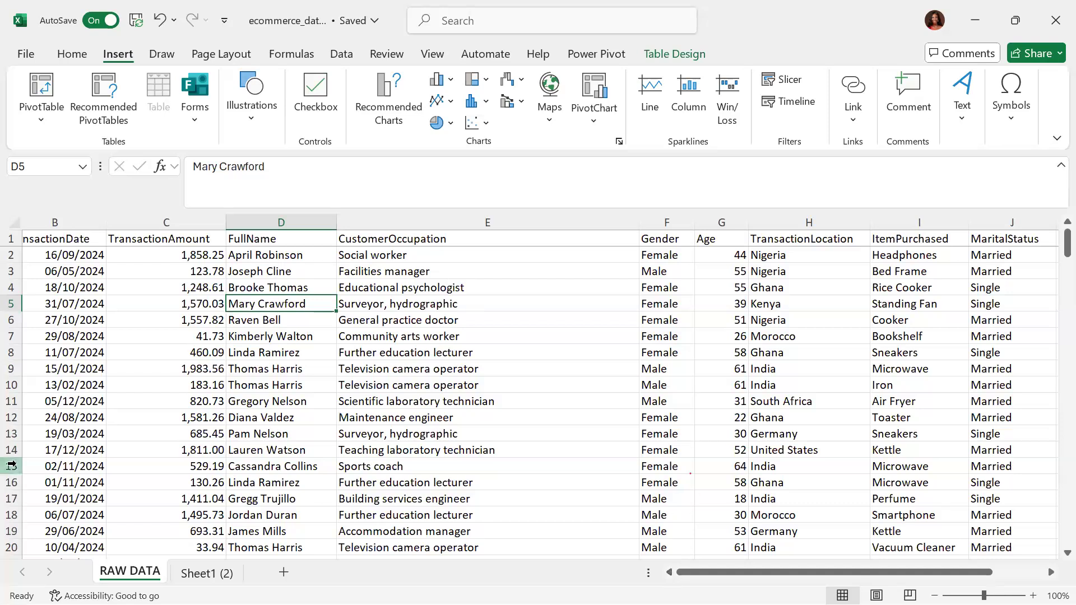
- Delete the RAW DATA sheet from the workbook permanently
right_click(140, 579)
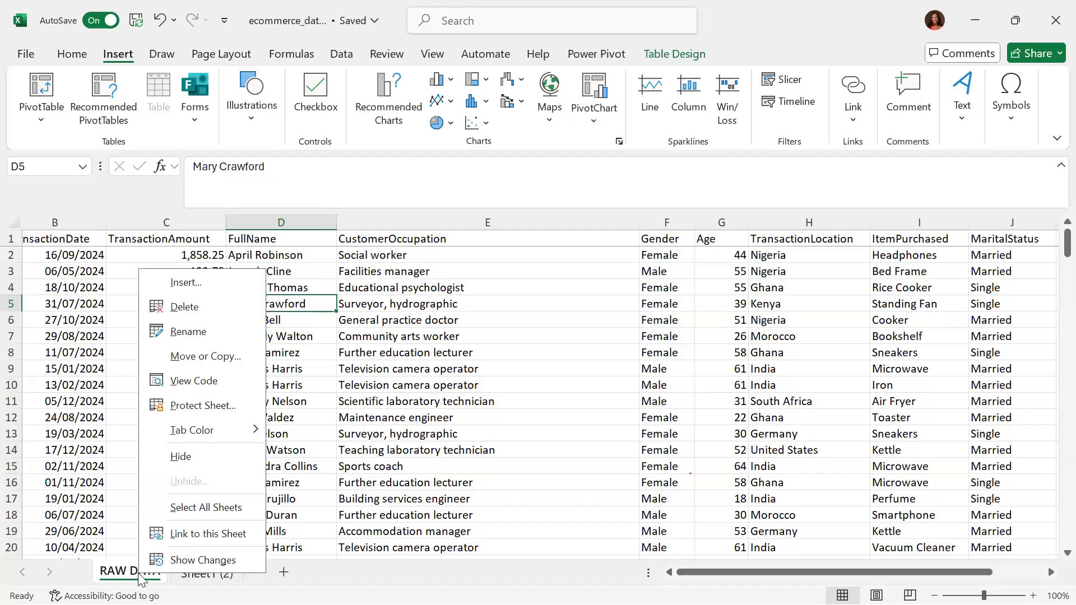
click(210, 308)
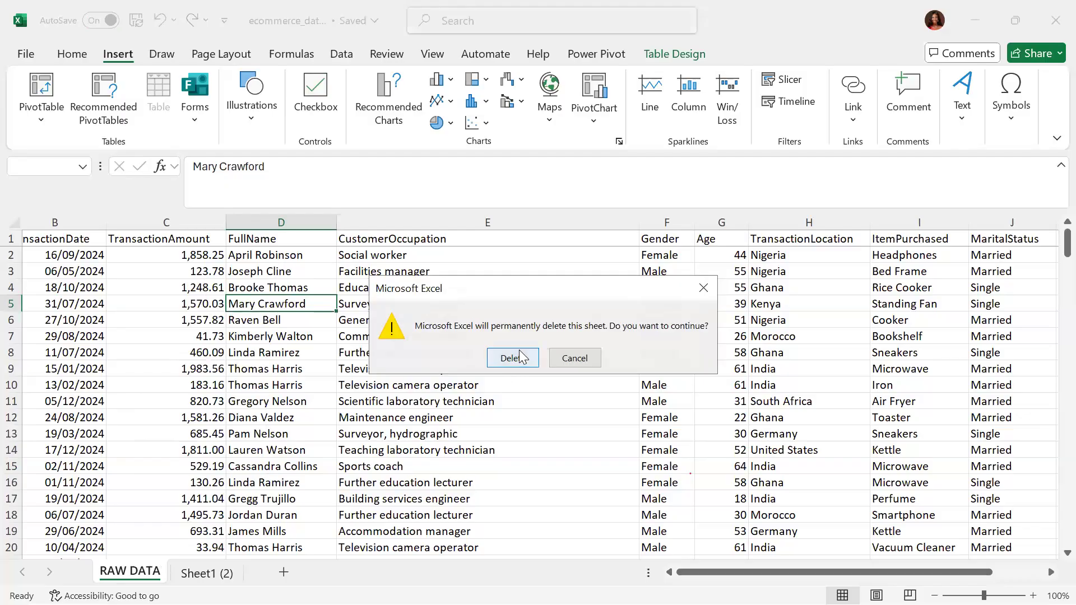
click(519, 353)
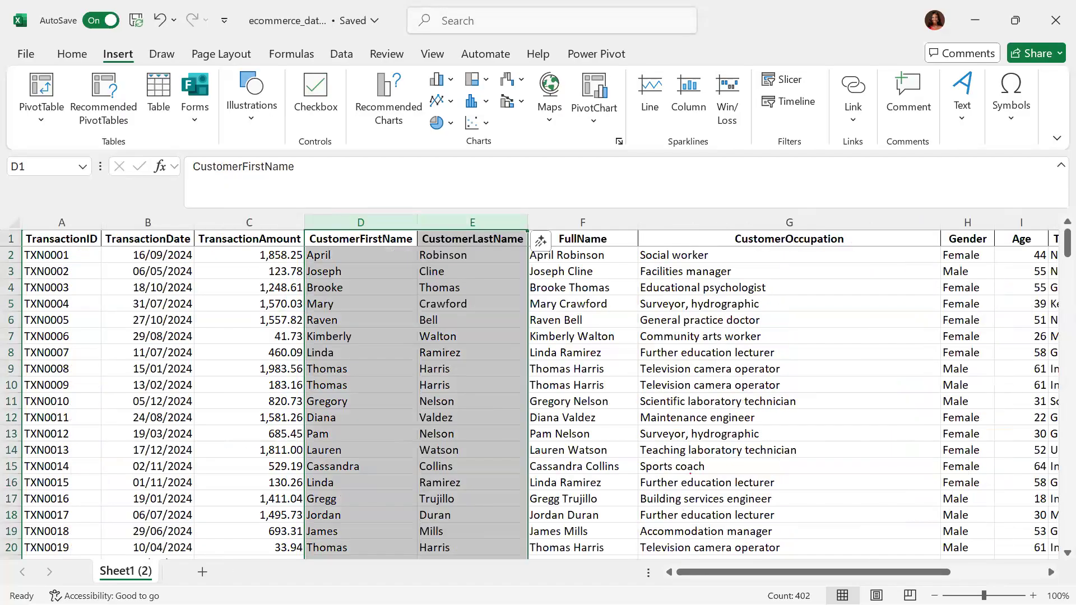
- Create a copy of Sheet1 (2) in the same workbook, placed at the end
right_click(140, 574)
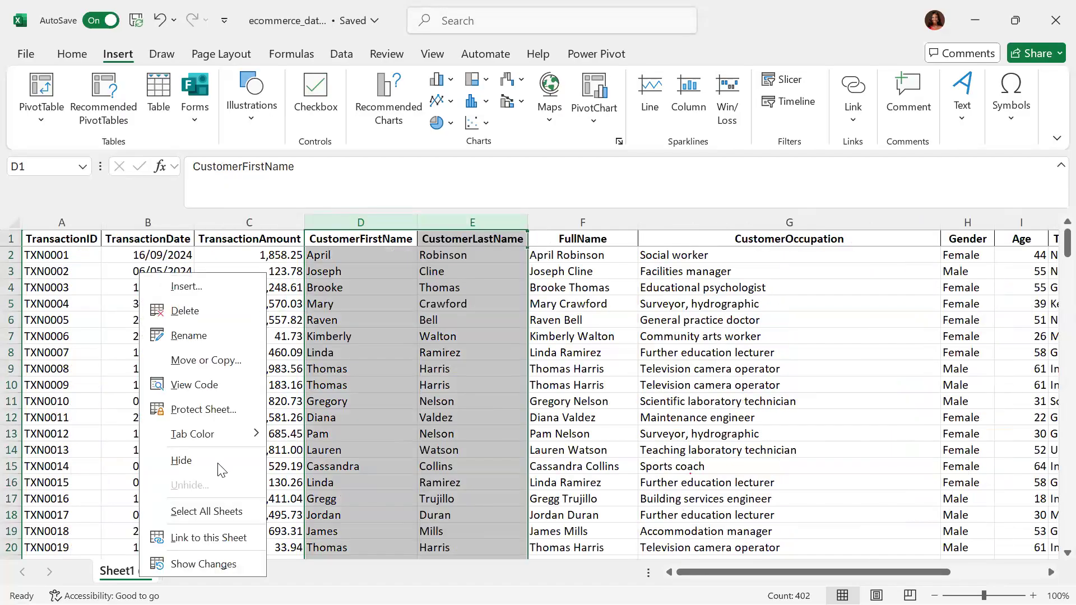
click(206, 360)
click(117, 373)
click(90, 482)
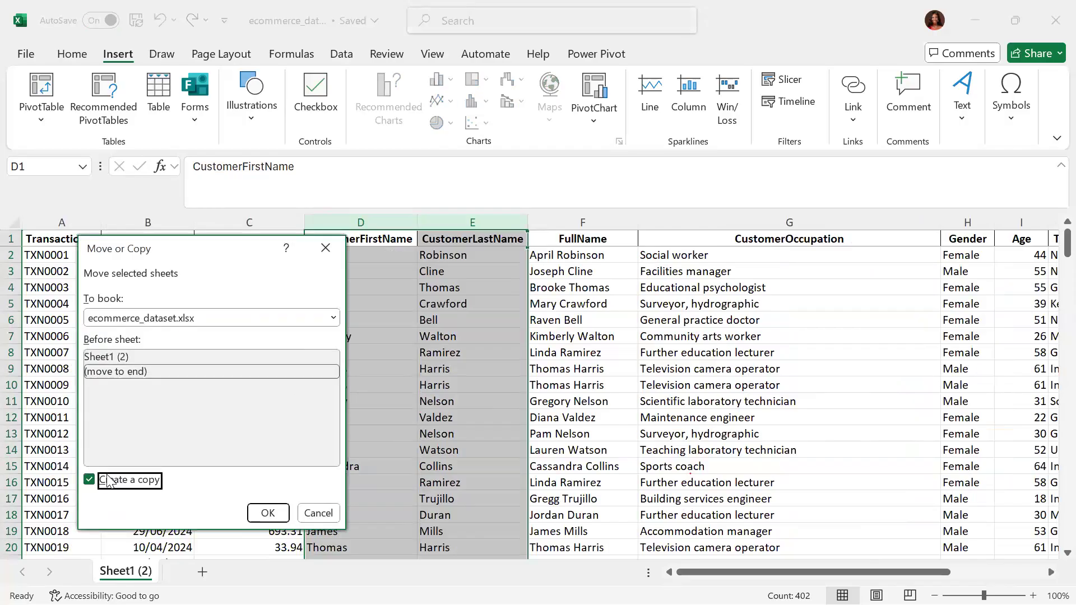
click(268, 514)
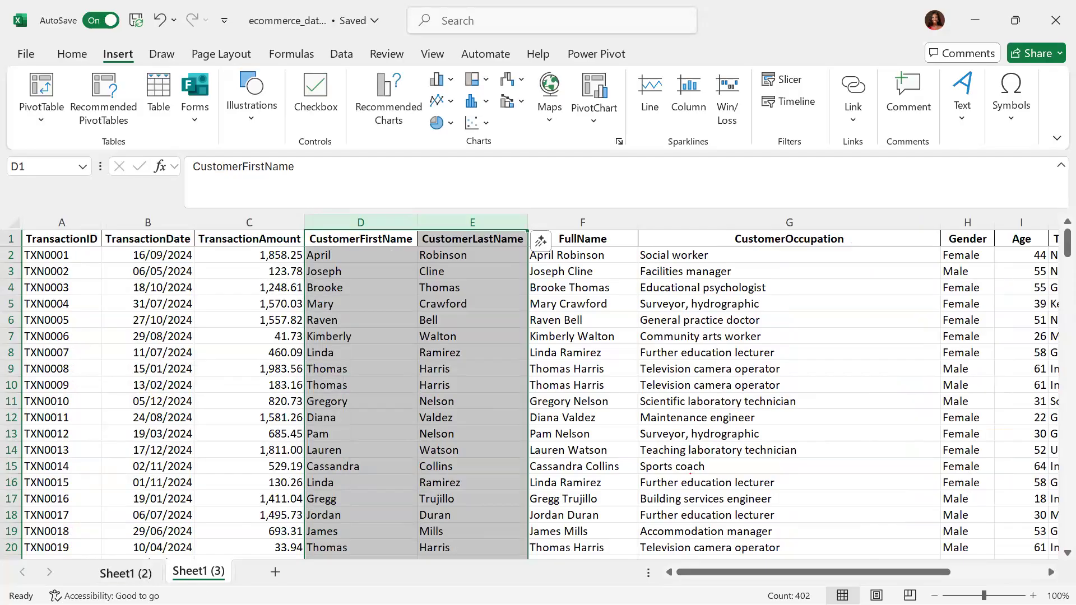
- Rename the copied sheet as RAW DATA
double_click(196, 572)
text(RAW DATW)
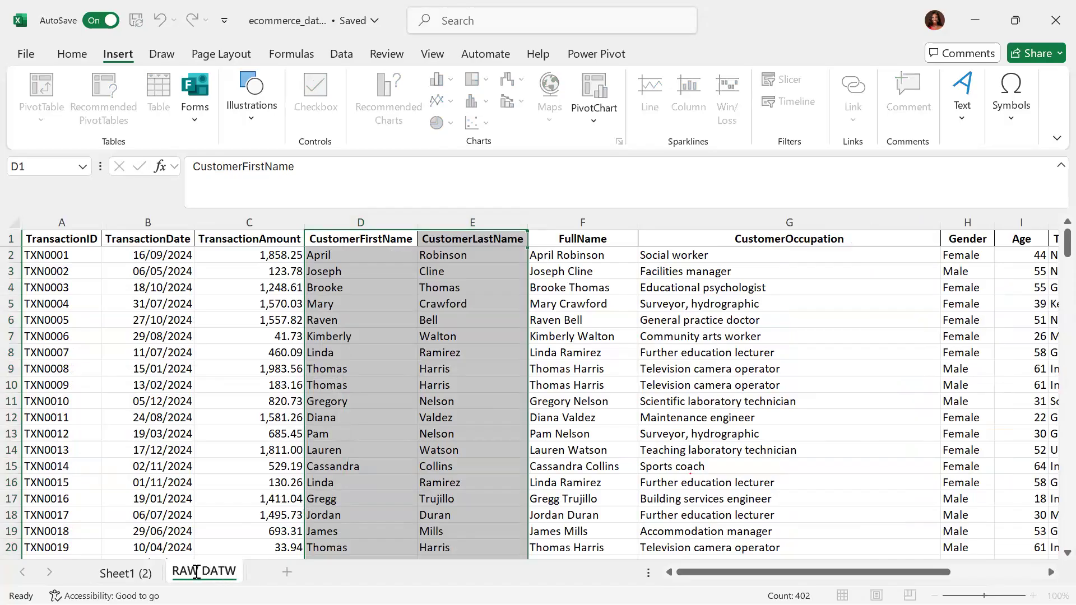
key(BackSpace)
text(A)
key(Return)
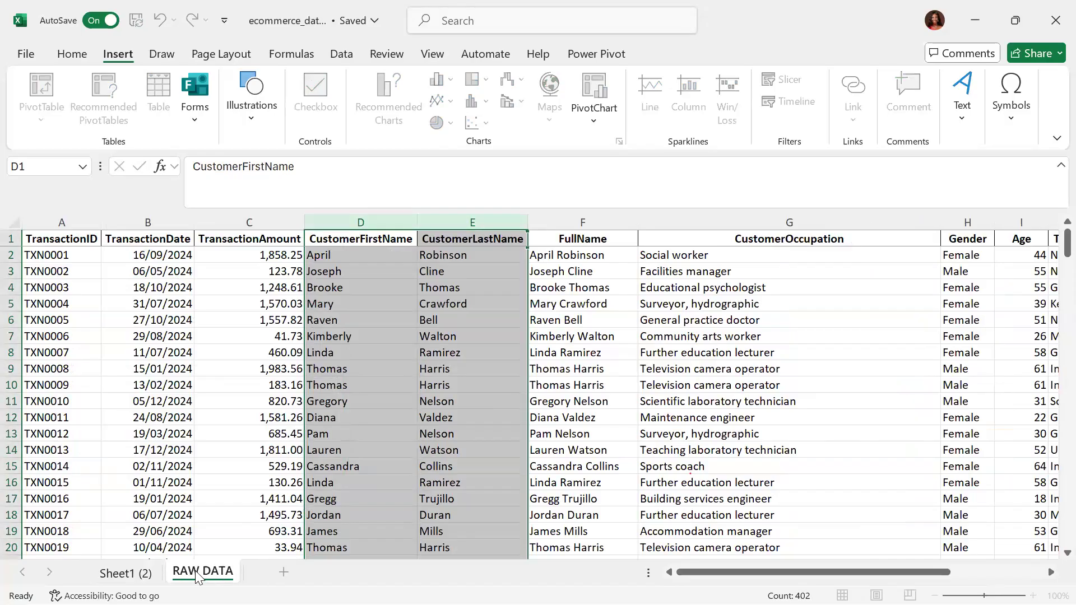
- Delete the CustomerFirstName and CustomerLastName columns, D and E, from Sheet1 (2)
click(125, 572)
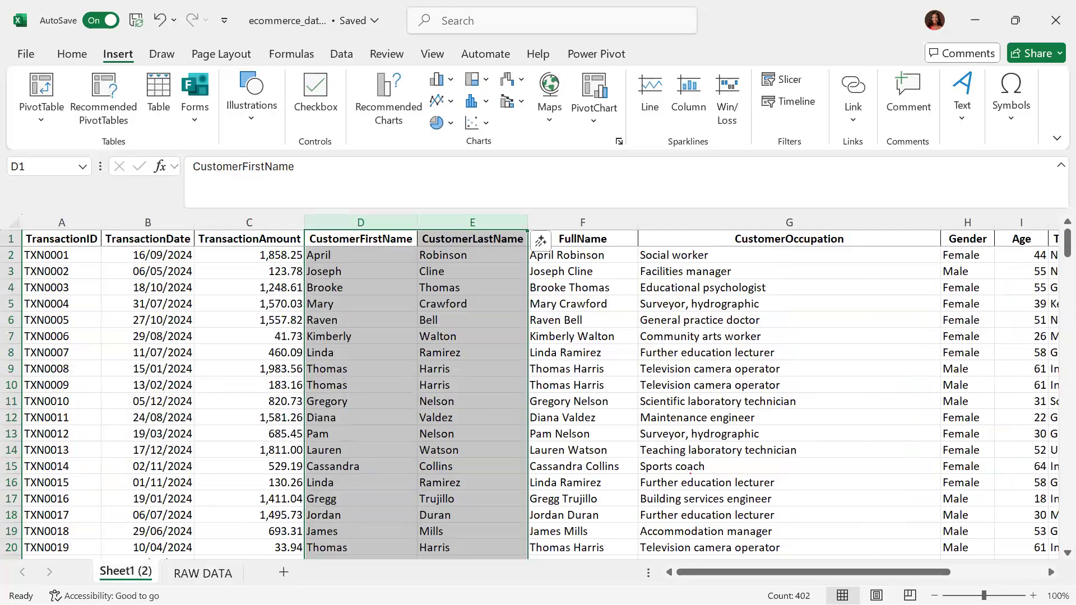
click(374, 220)
shift+click(453, 221)
right_click(454, 221)
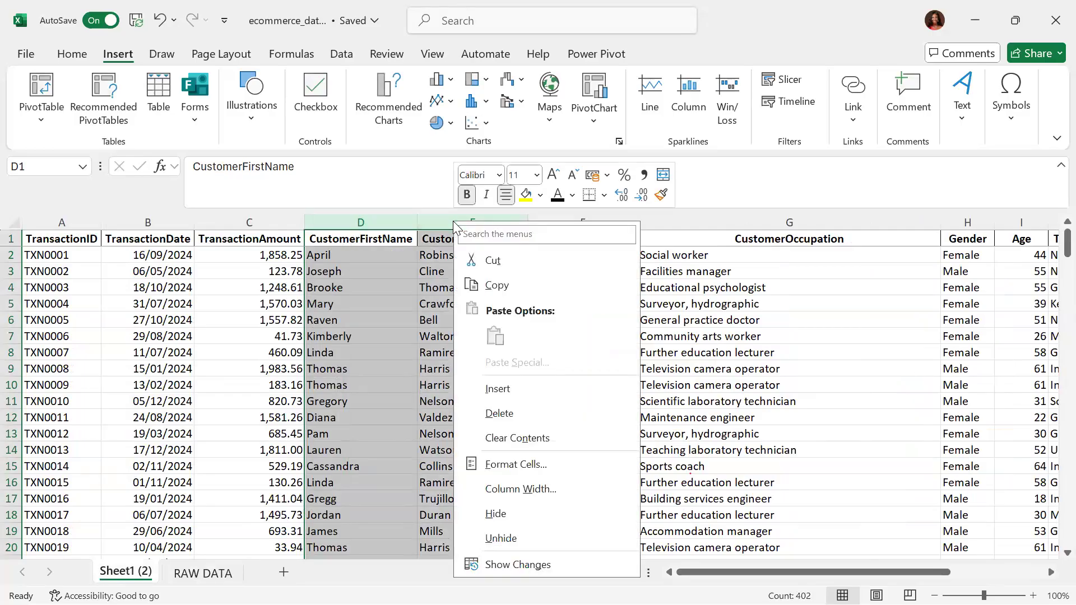
click(498, 412)
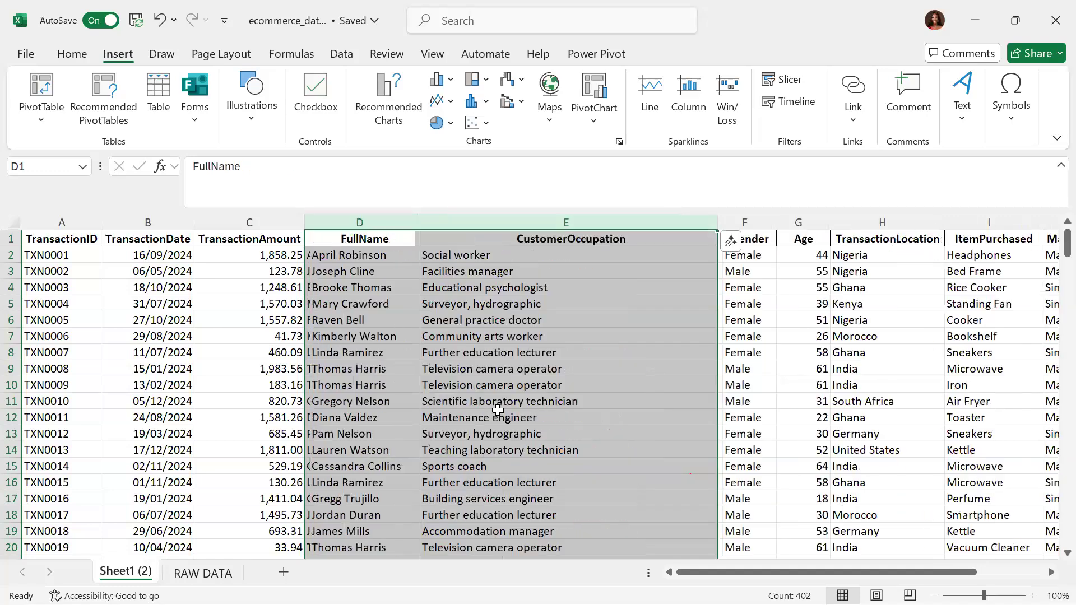
click(365, 383)
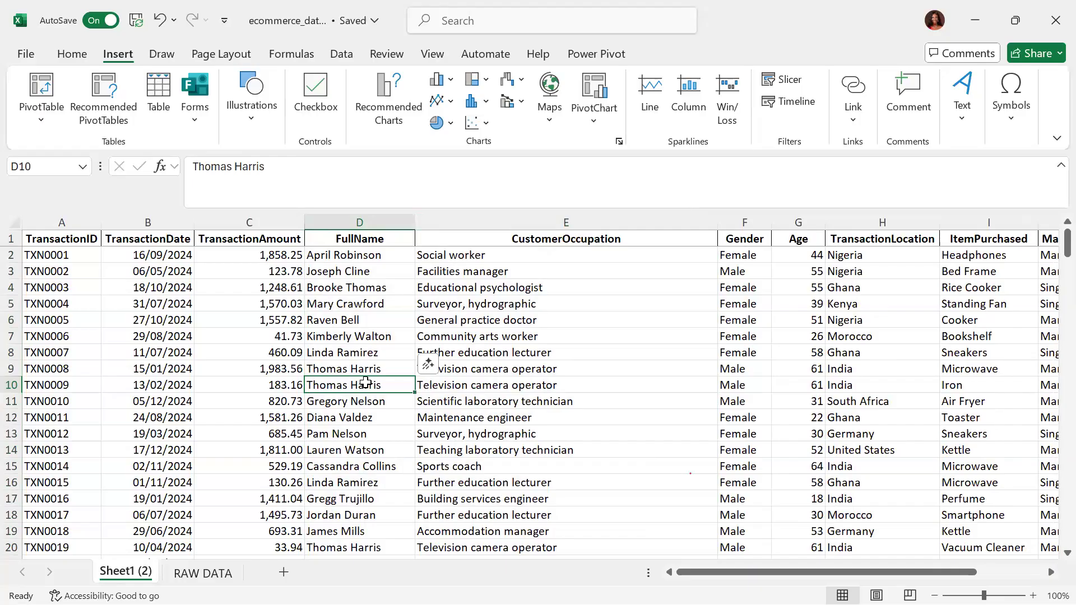
- Convert the whole dataset range A1:J201 on Sheet1 (2) into a table with headers
key(ctrl+a)
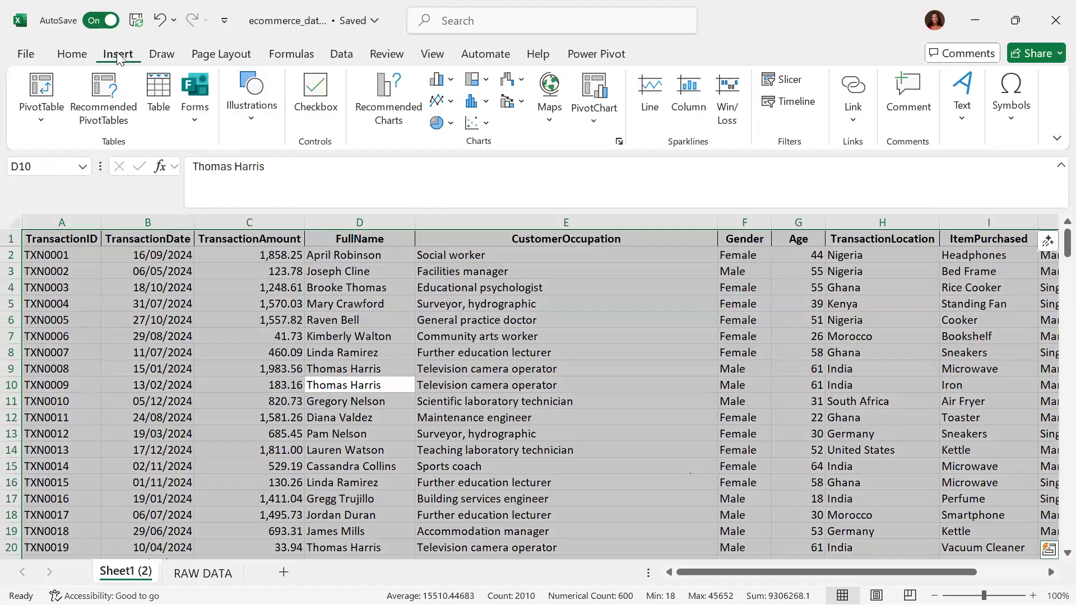
click(159, 90)
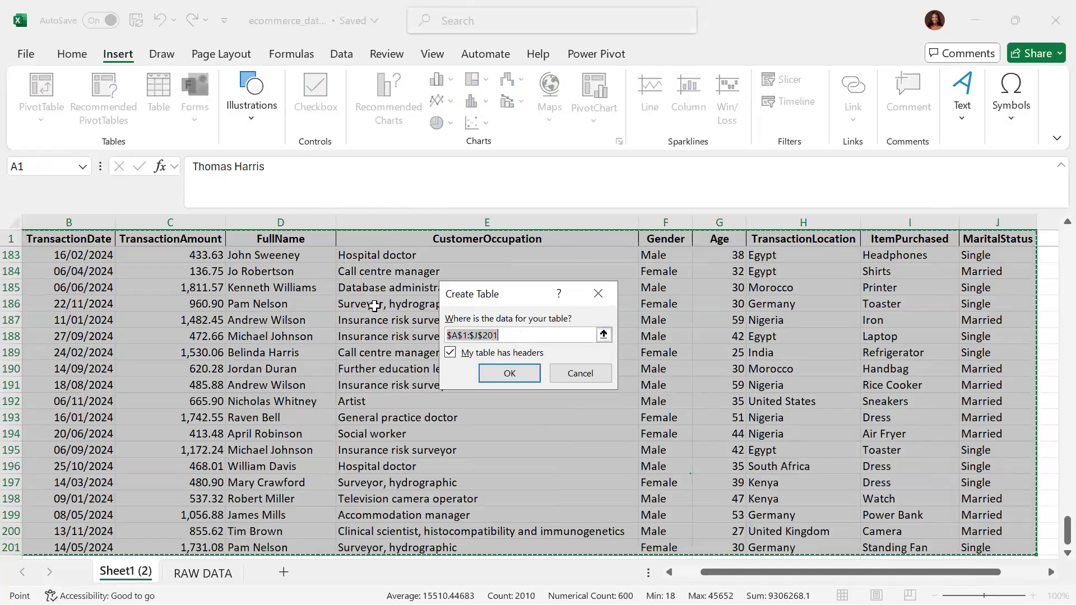
click(510, 373)
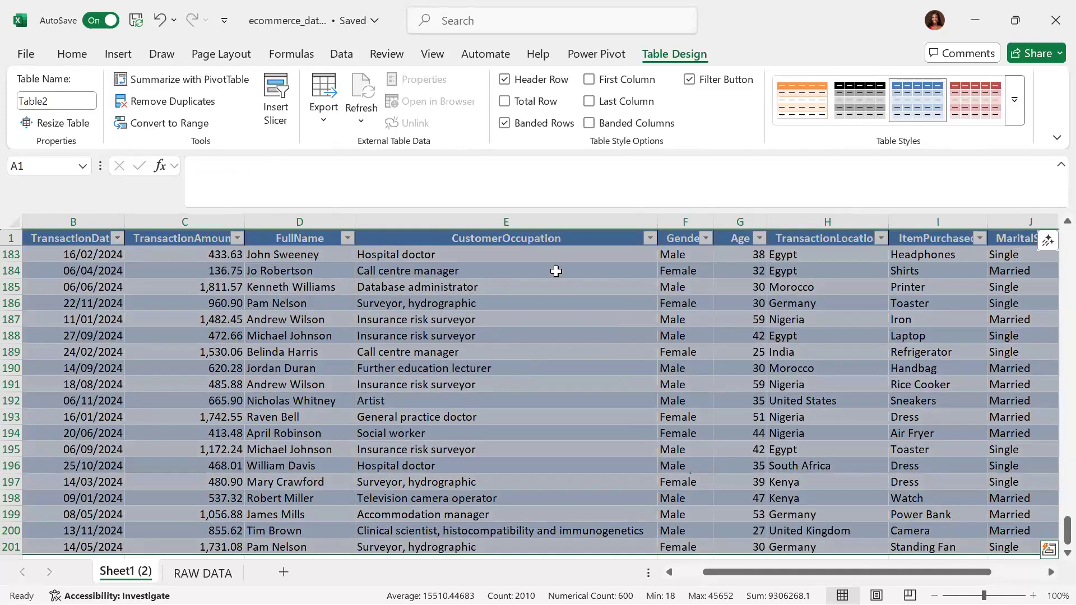
- Examine the sort and filter options of the CustomerOccupation column in the table
click(555, 271)
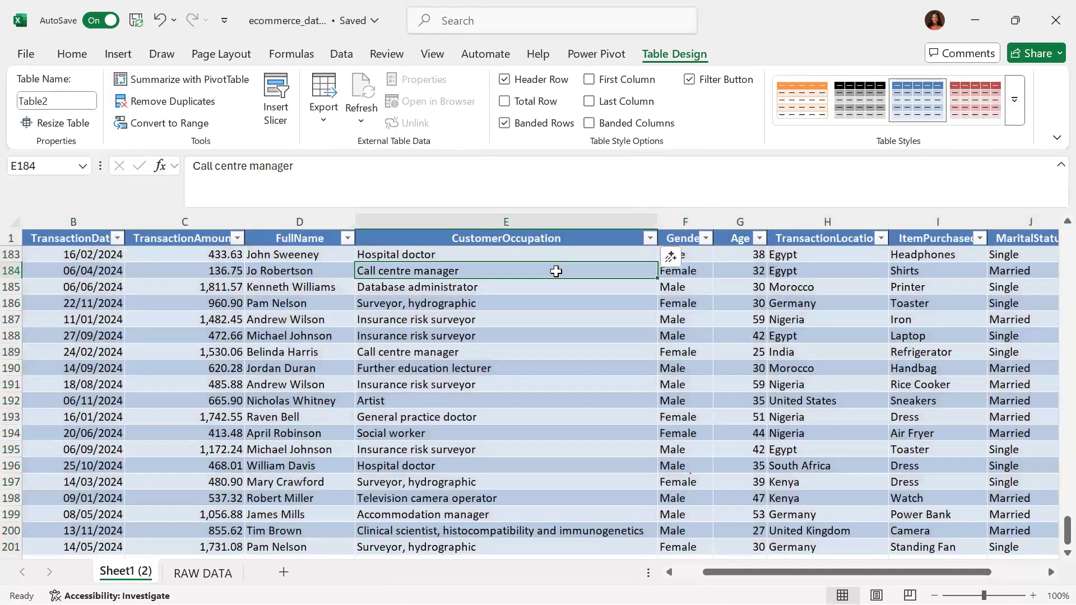
click(650, 241)
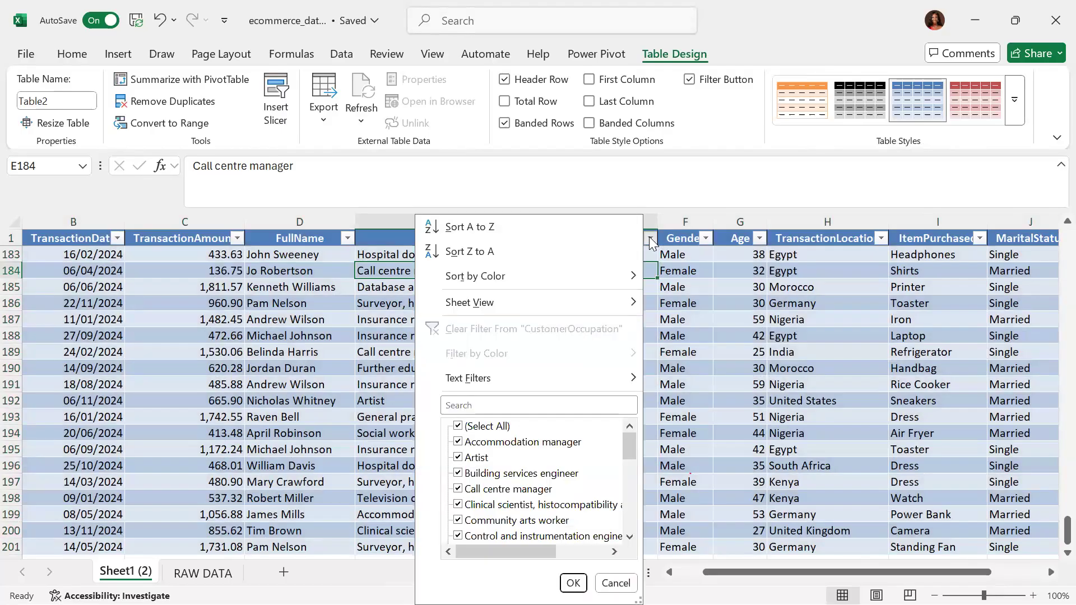
click(649, 240)
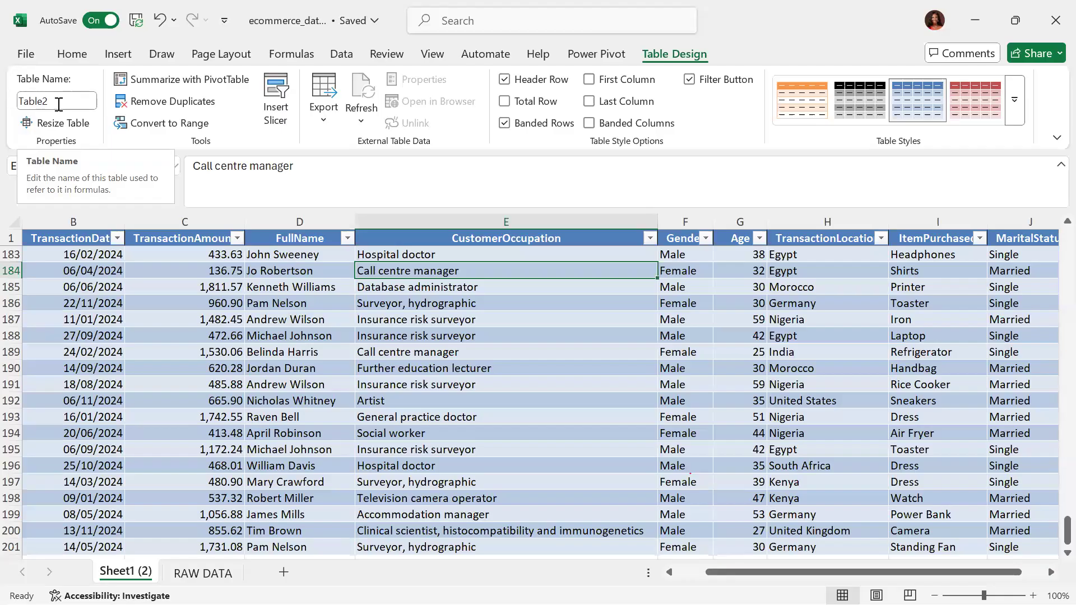
- Run Remove Duplicates on the table with all columns included and the data treated as having headers
click(164, 102)
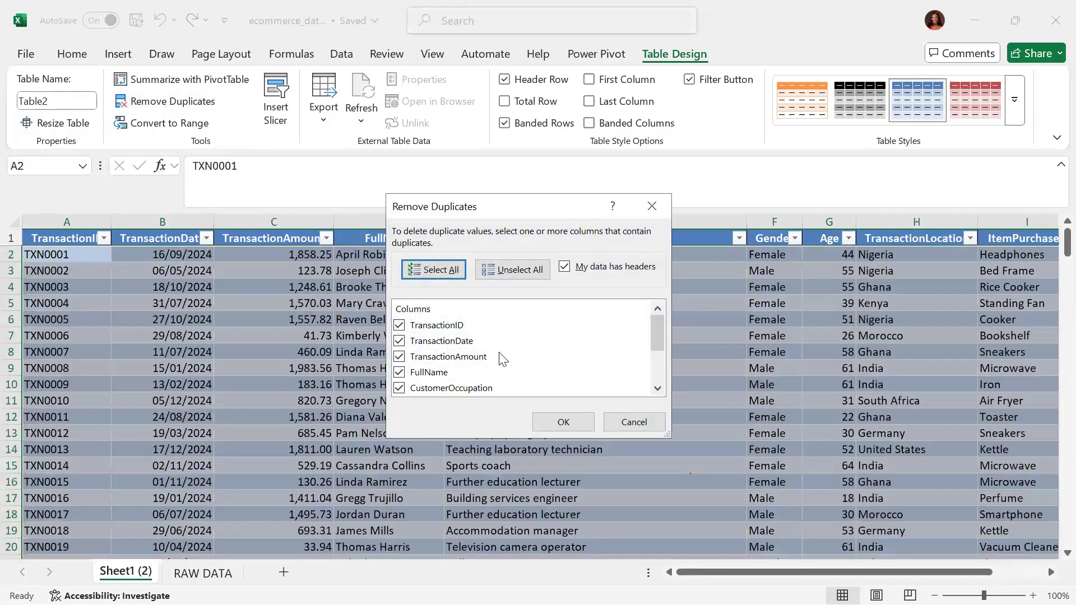
click(570, 425)
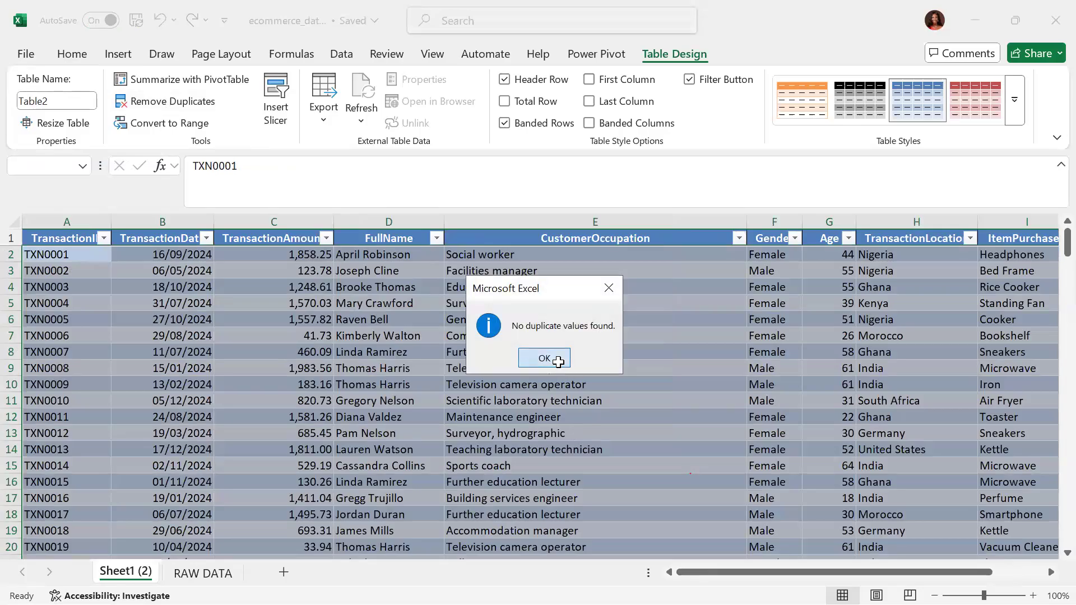
click(544, 359)
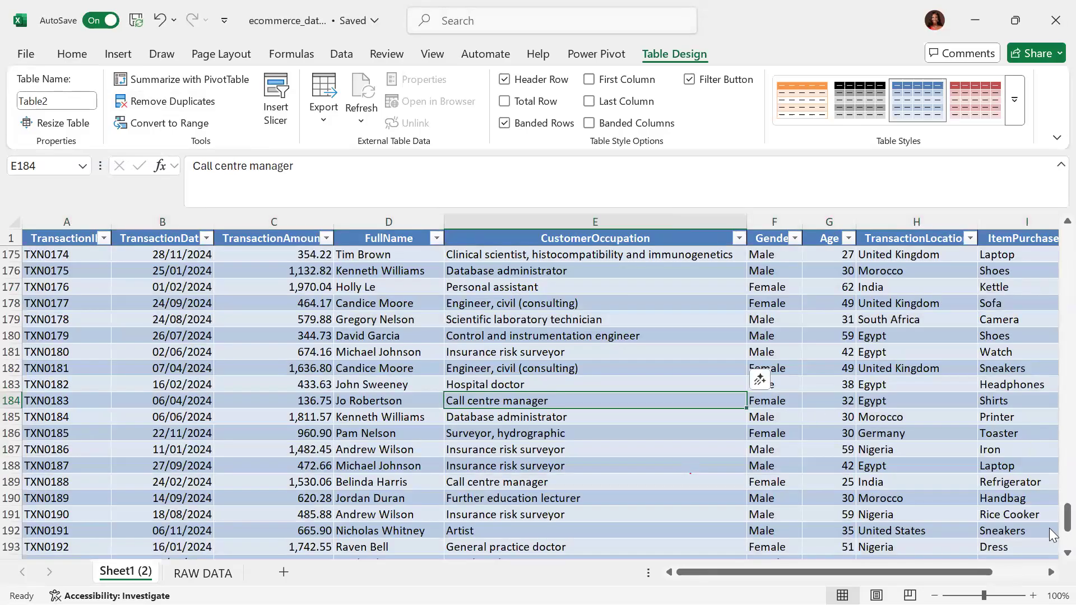
- Convert the table on Sheet1 (2) to a normal range
scroll(1051, 457, up, 20)
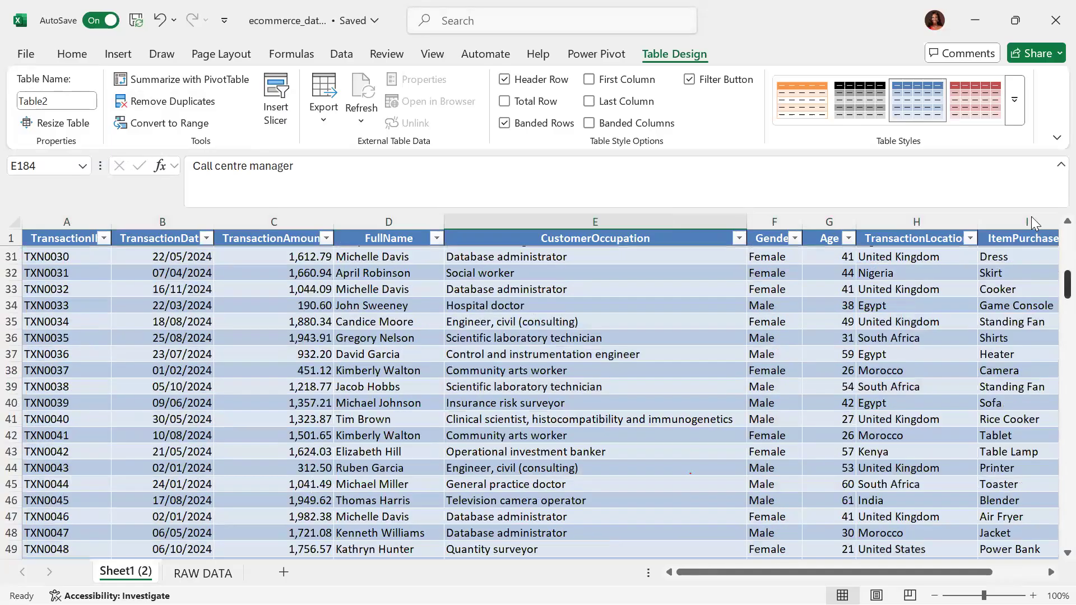
scroll(1034, 222, up, 10)
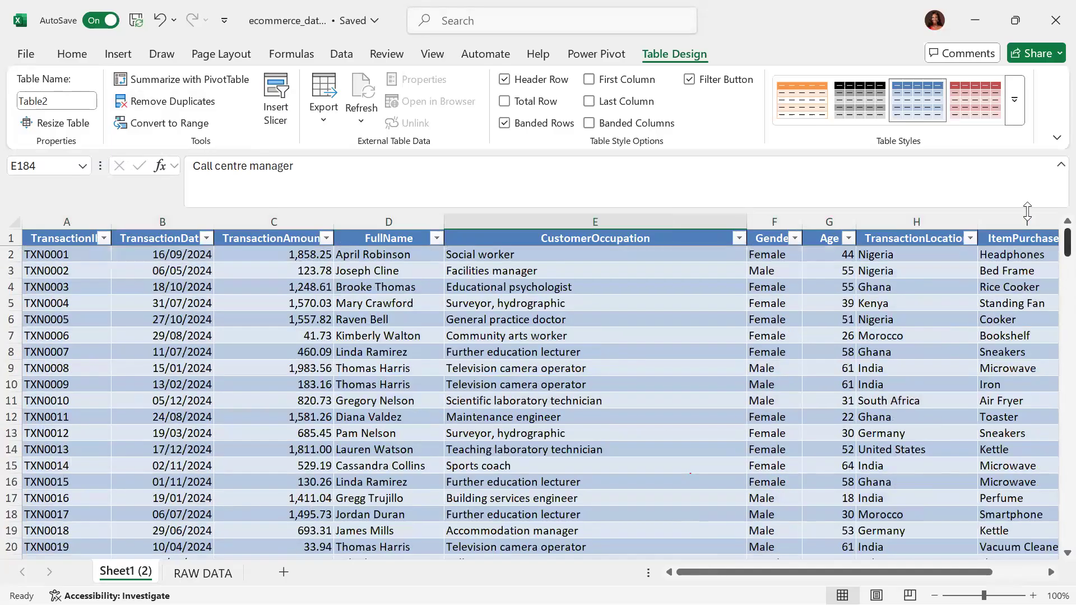
click(174, 120)
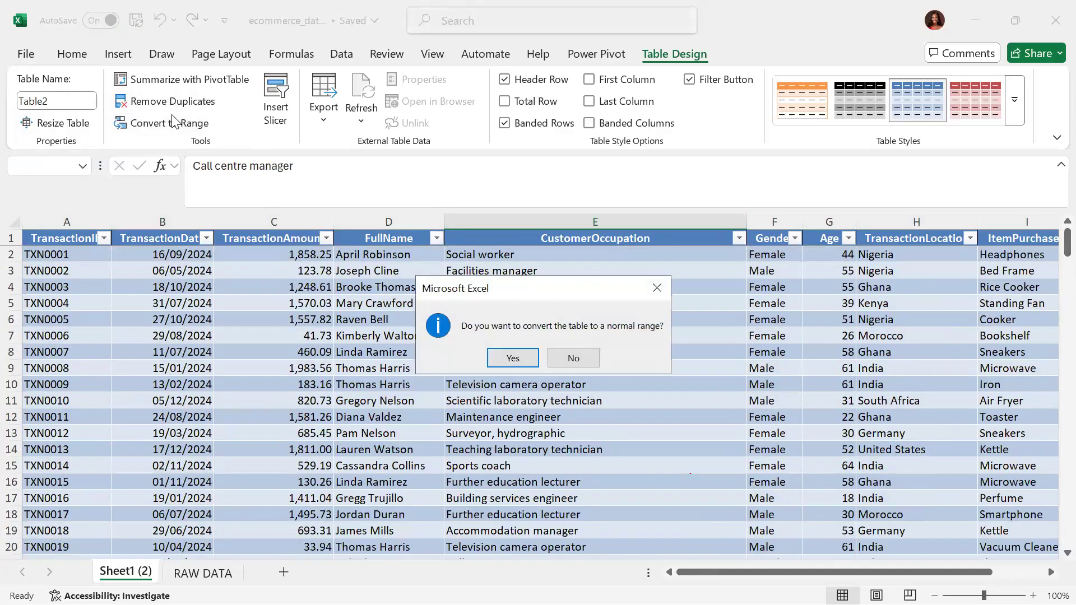
click(513, 359)
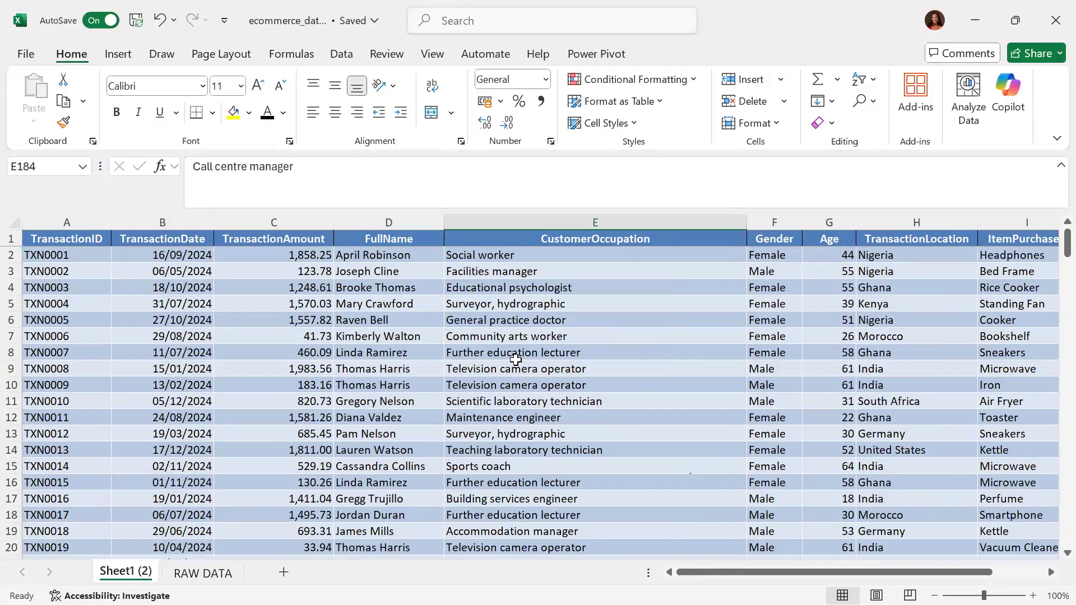
click(353, 273)
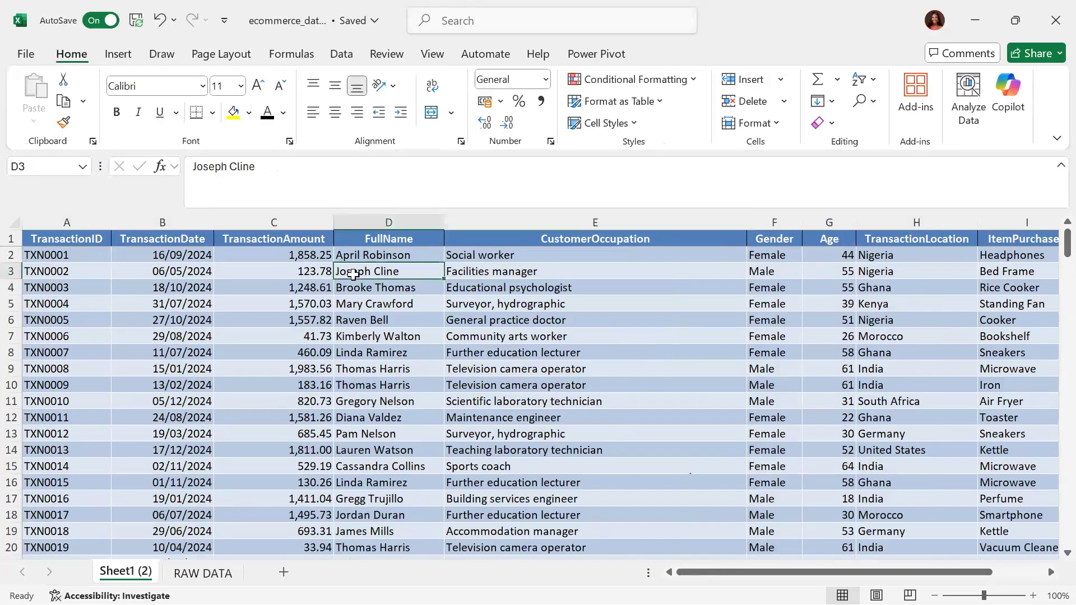
click(123, 56)
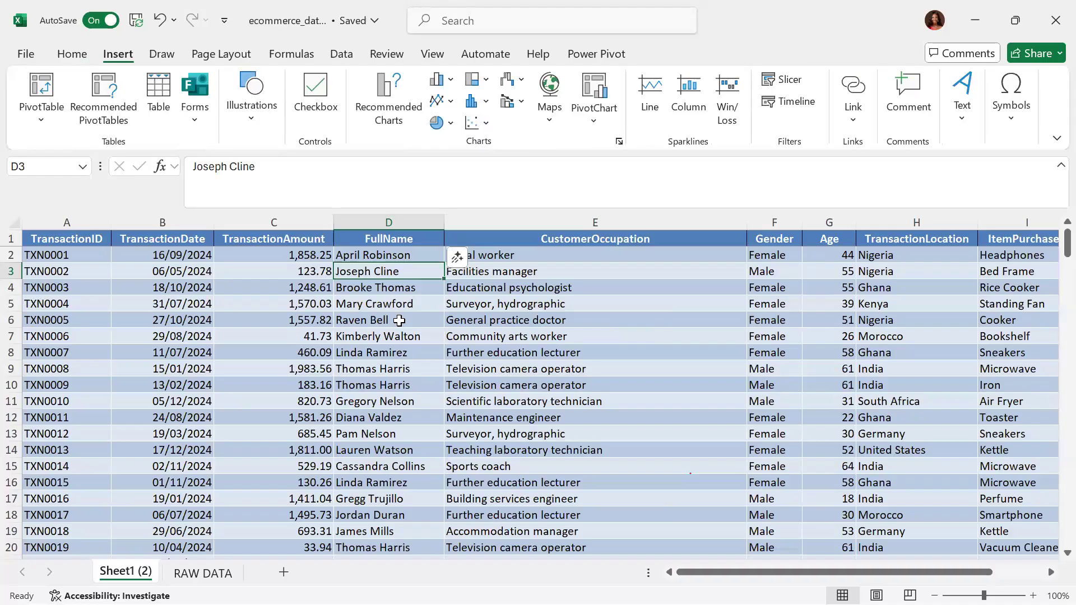
click(71, 53)
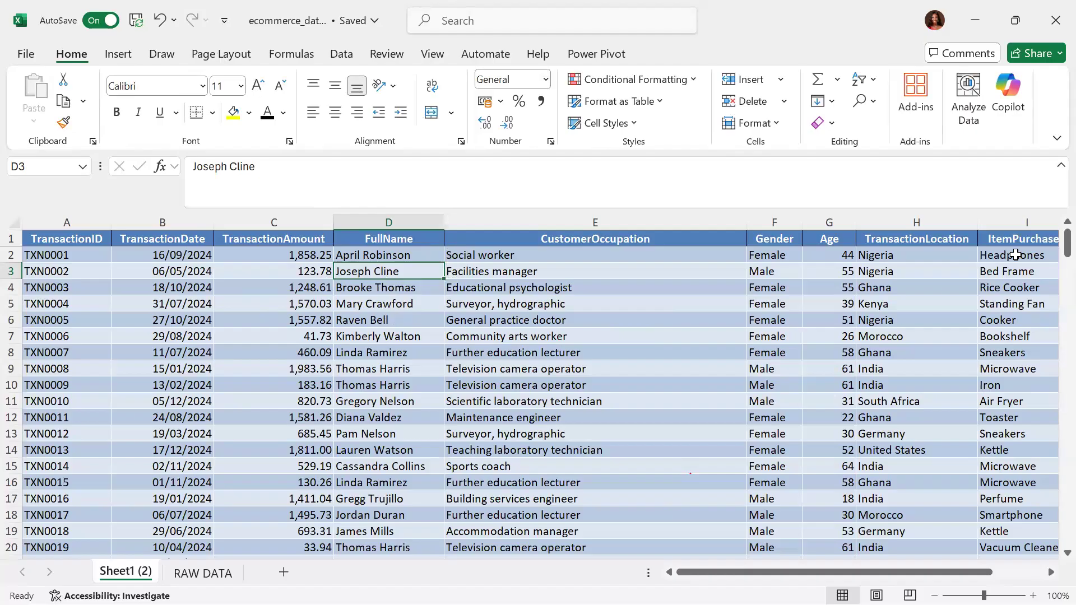
scroll(1052, 256, down, 20)
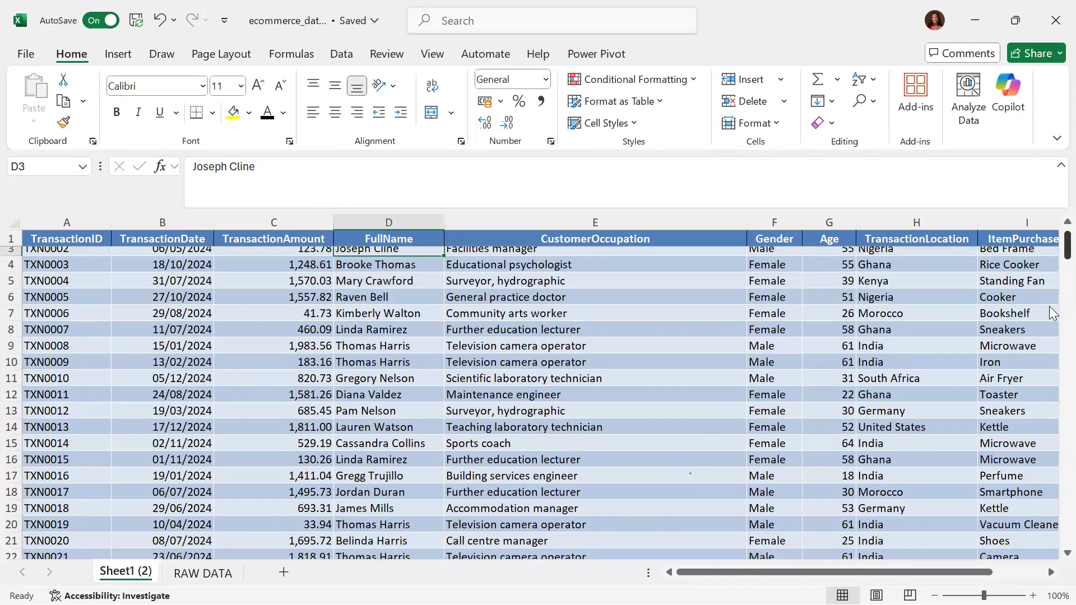
scroll(1053, 413, down, 10)
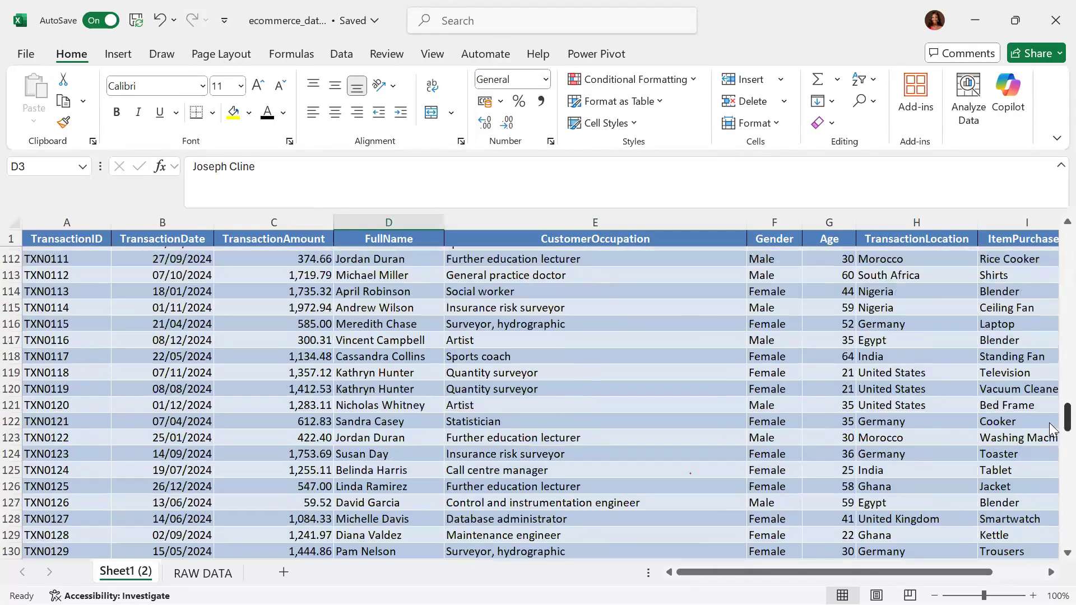
scroll(1054, 236, up, 20)
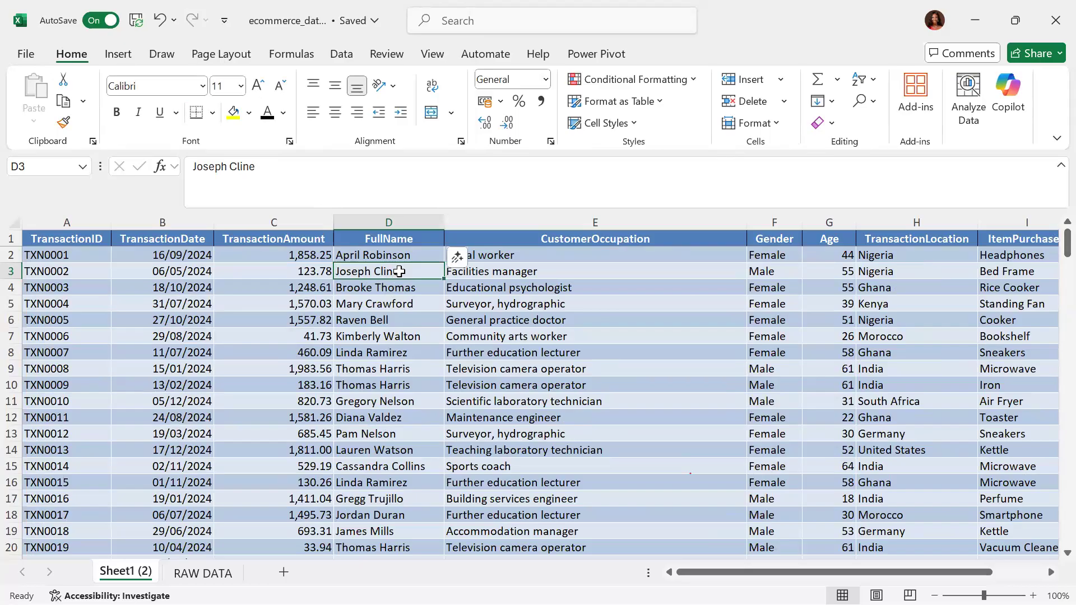
- Turn the banded range A1:J201 back into a table, keeping the first row as headers
key(ctrl+a)
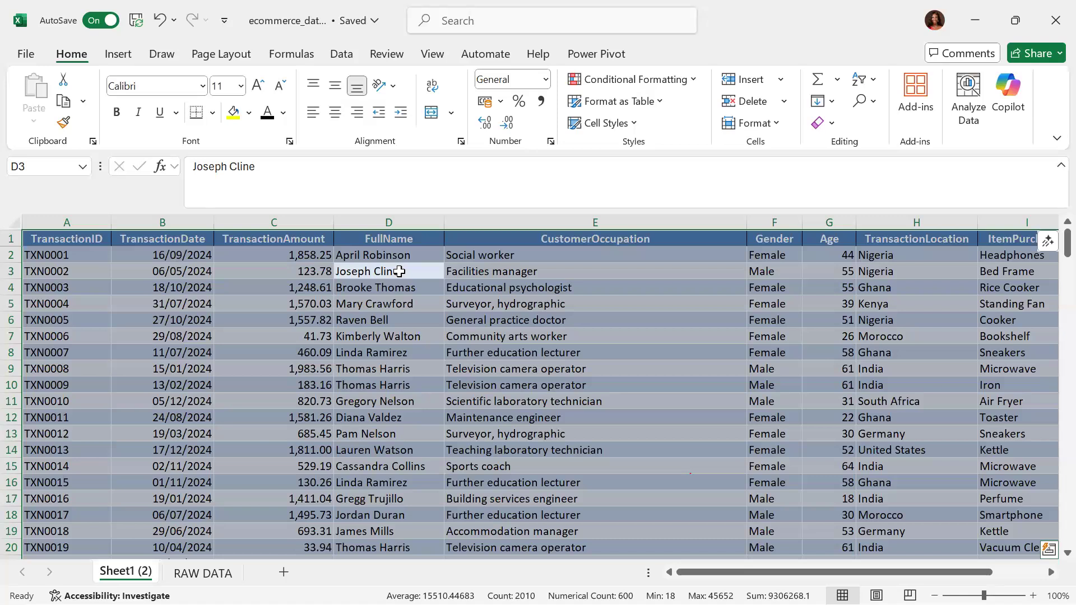
click(123, 51)
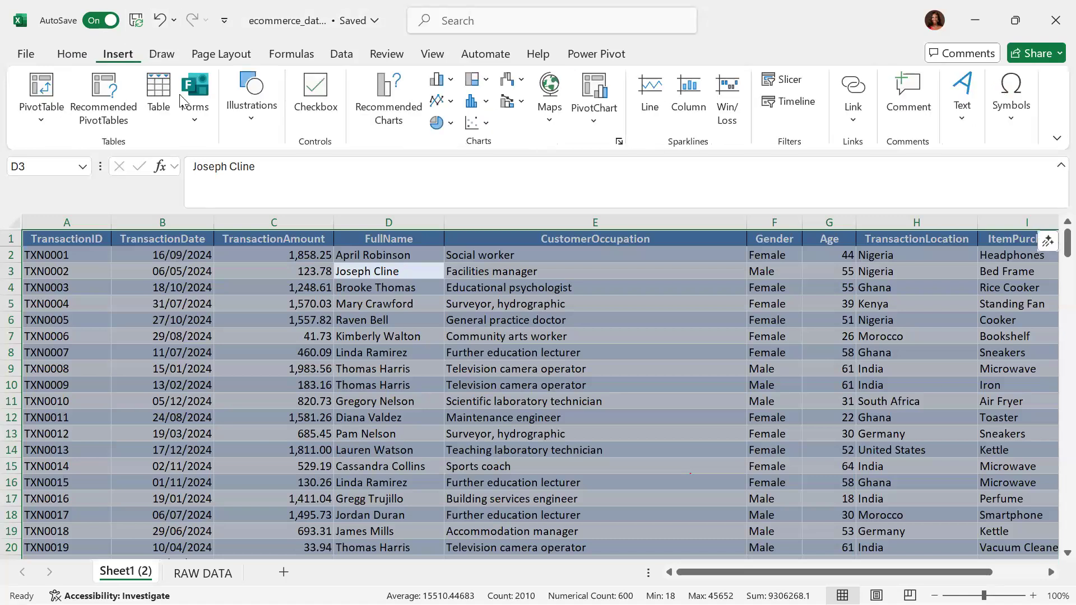
click(162, 106)
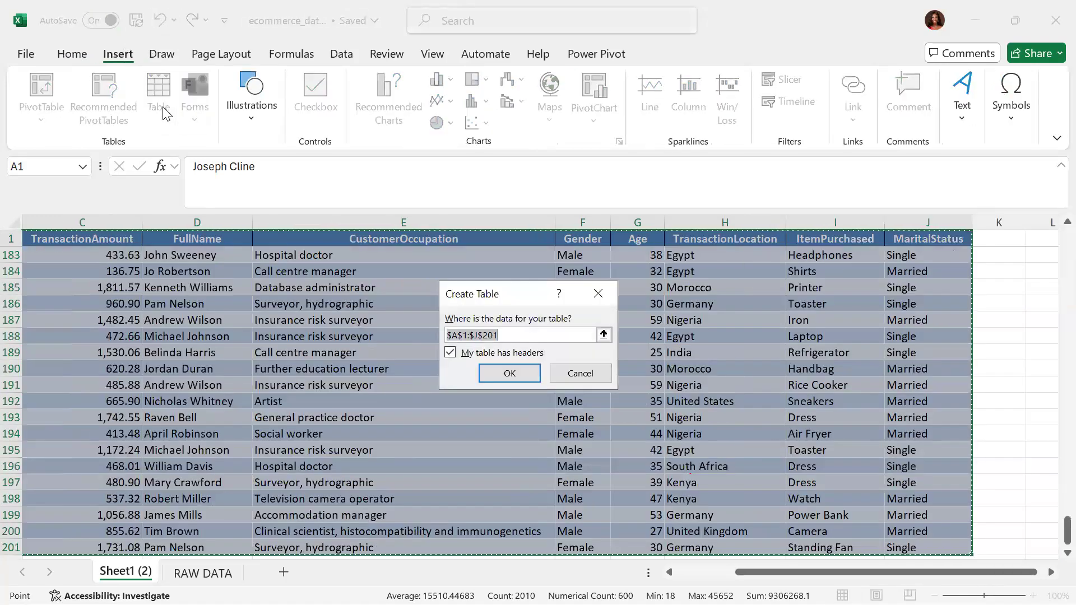
click(510, 374)
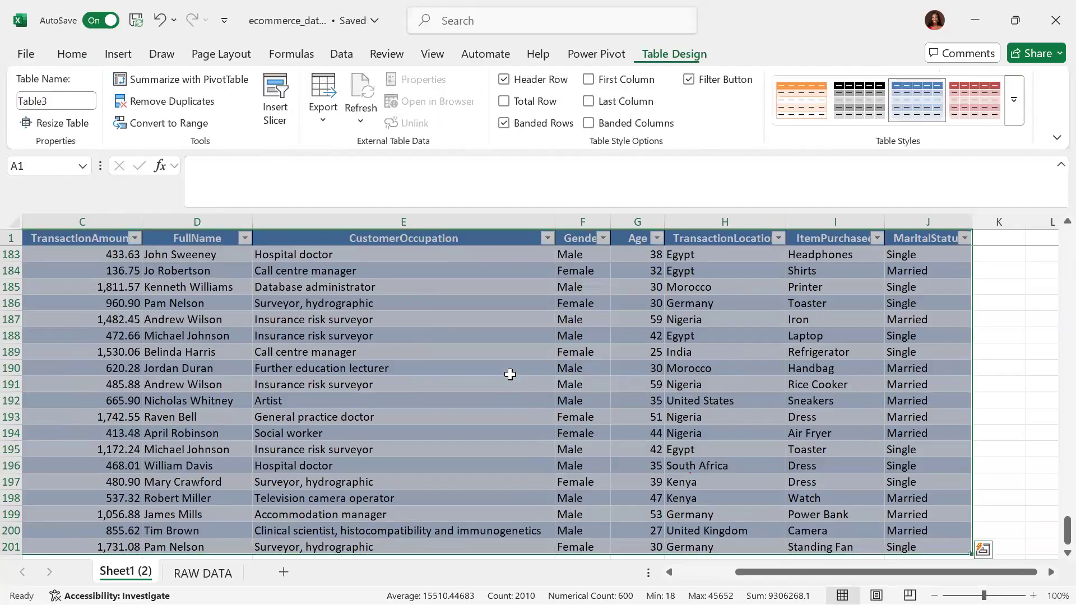
drag(1066, 531, 1049, 168)
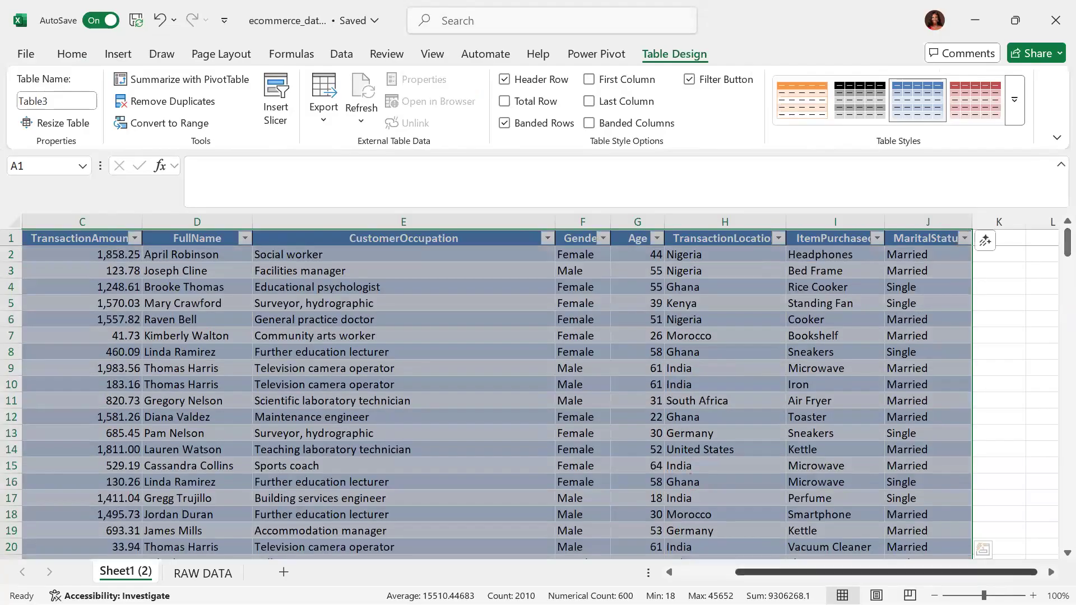
drag(778, 572, 720, 572)
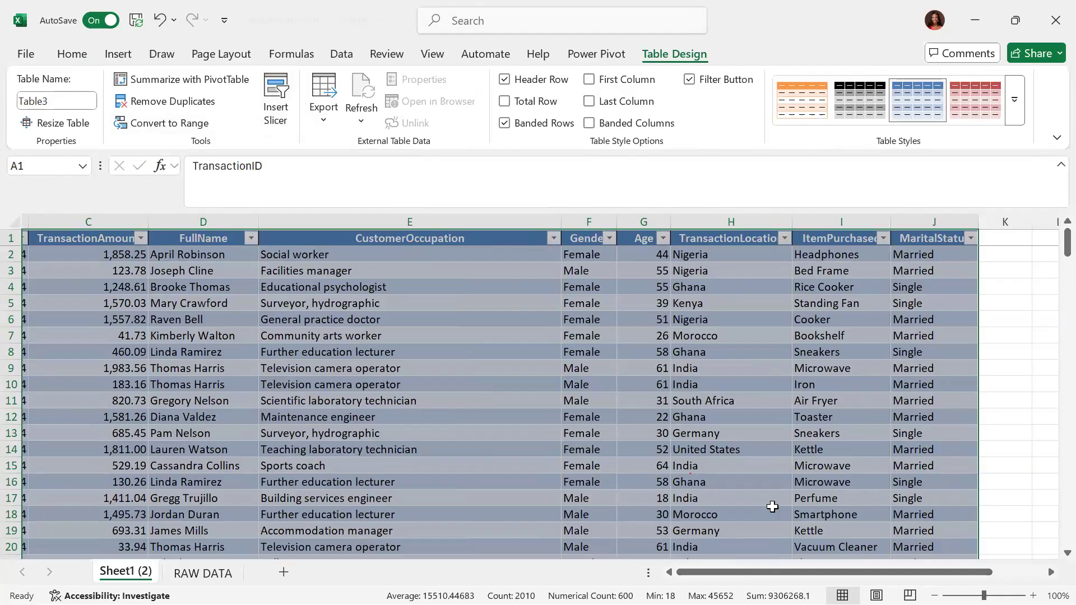
scroll(602, 535, left, 3)
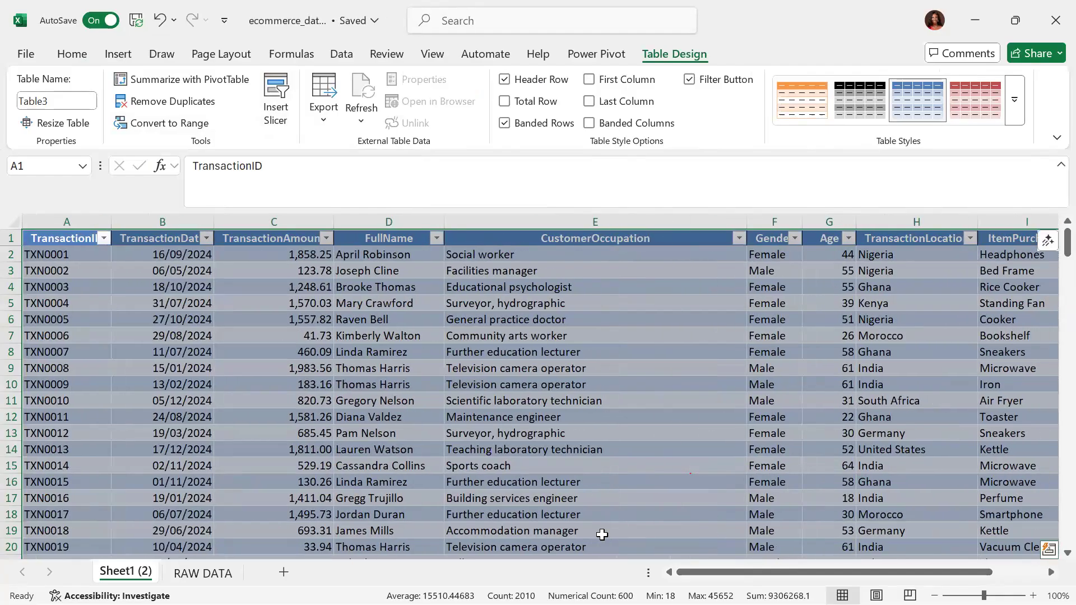
- Hide the table's header row and show it again
click(505, 80)
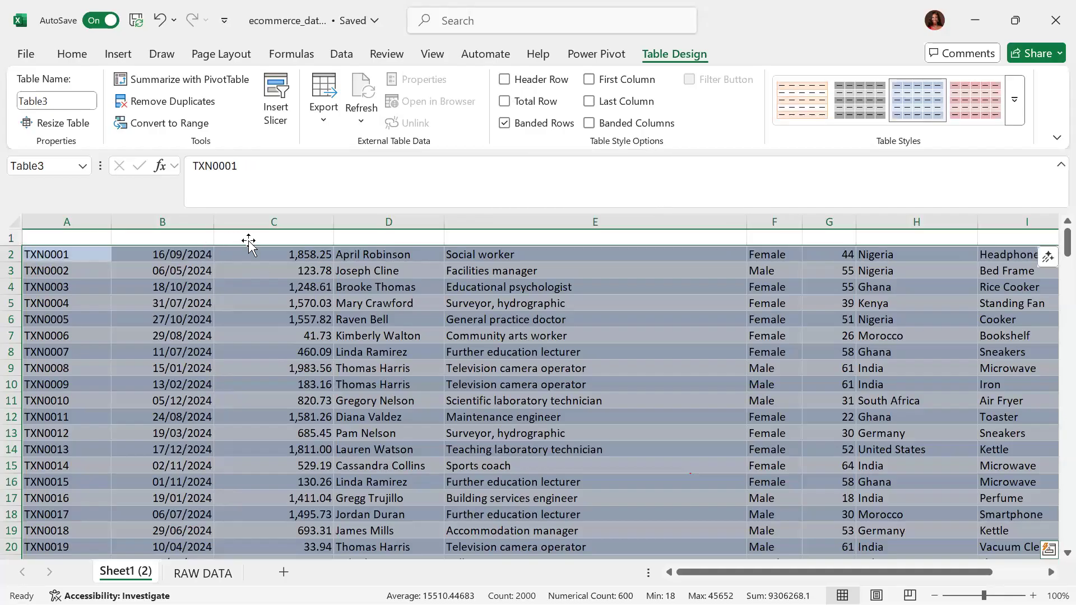
click(505, 80)
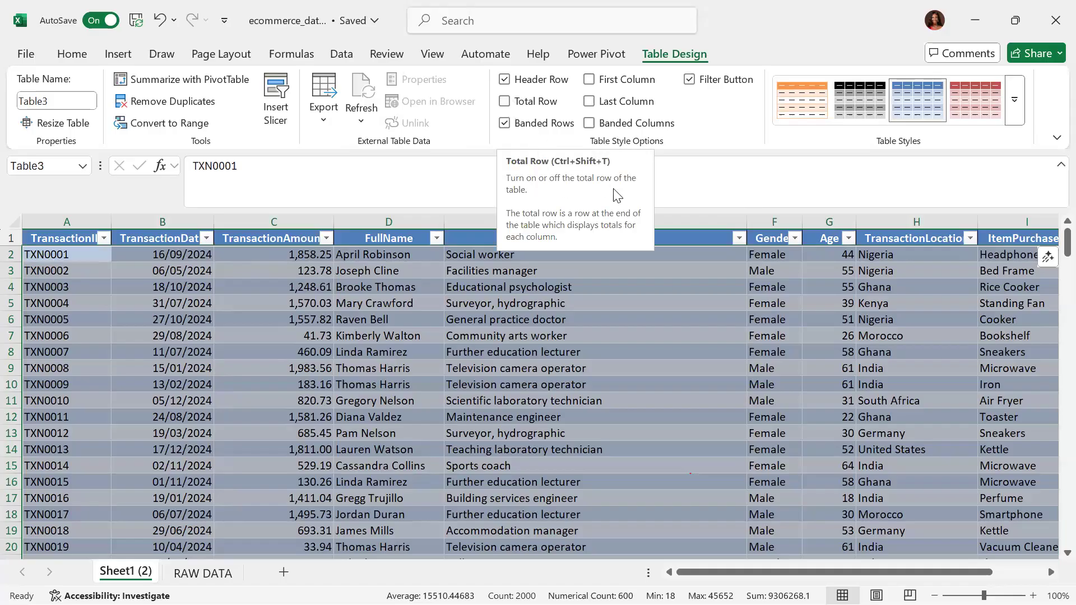
- Add a total row to the end of the table, select it in row 202, and remove it again
click(503, 103)
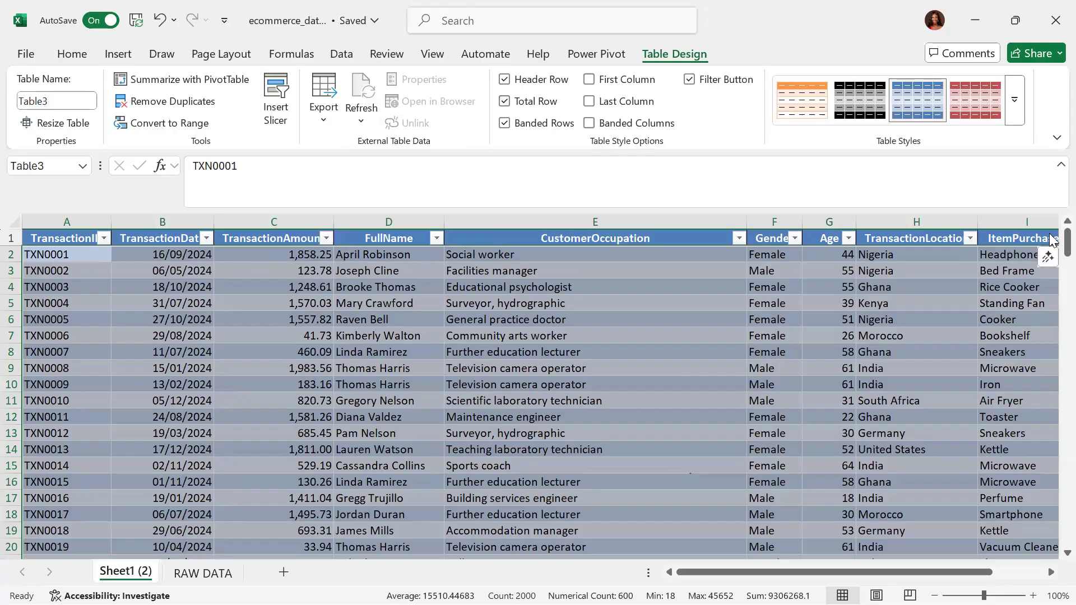
scroll(1054, 469, down, 20)
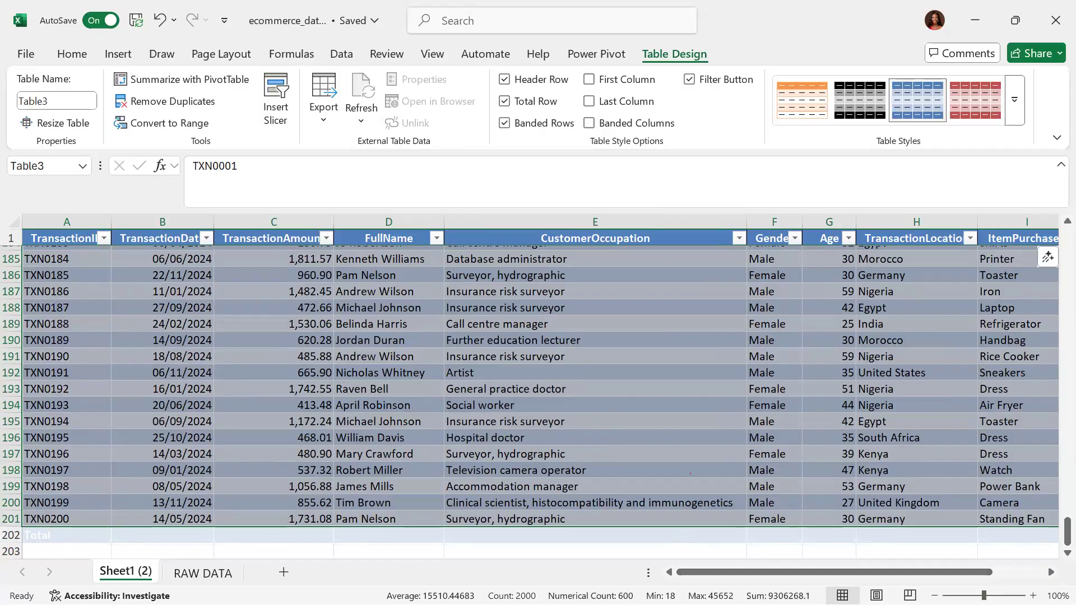
click(11, 535)
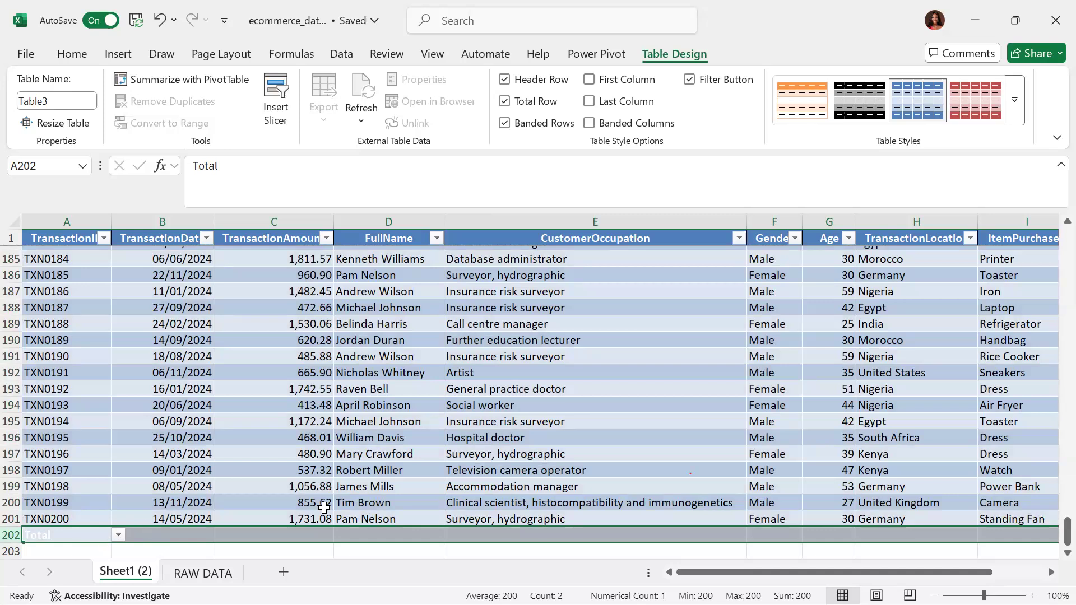
click(503, 102)
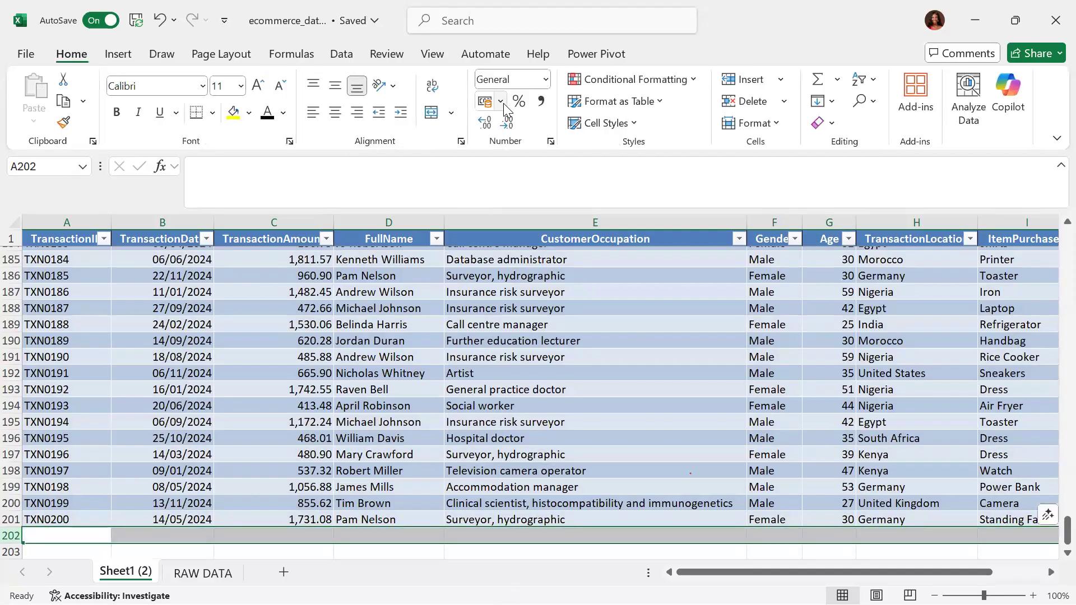
click(559, 351)
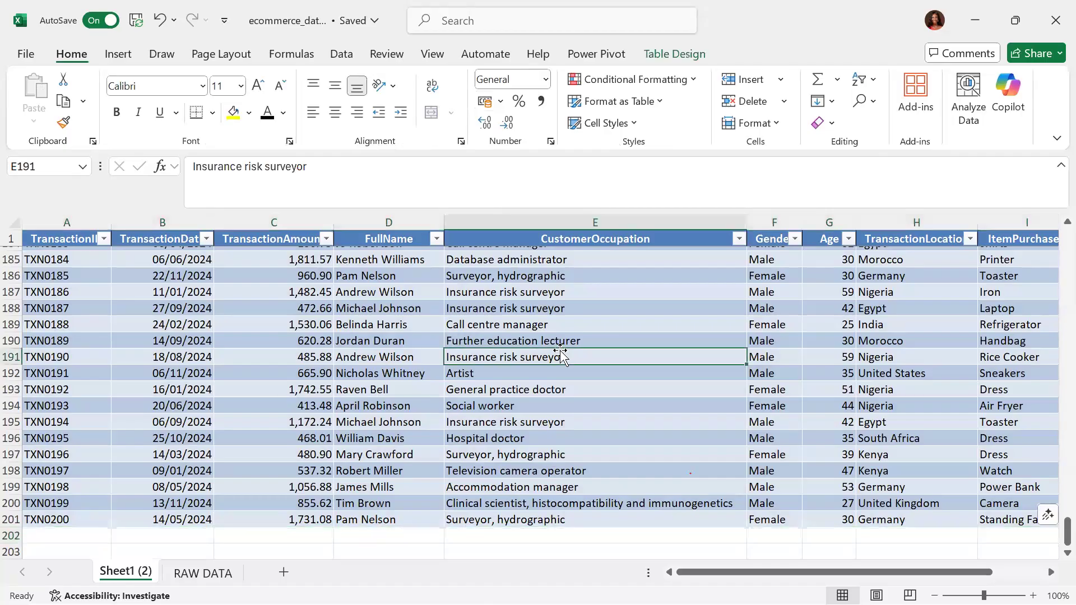
click(674, 54)
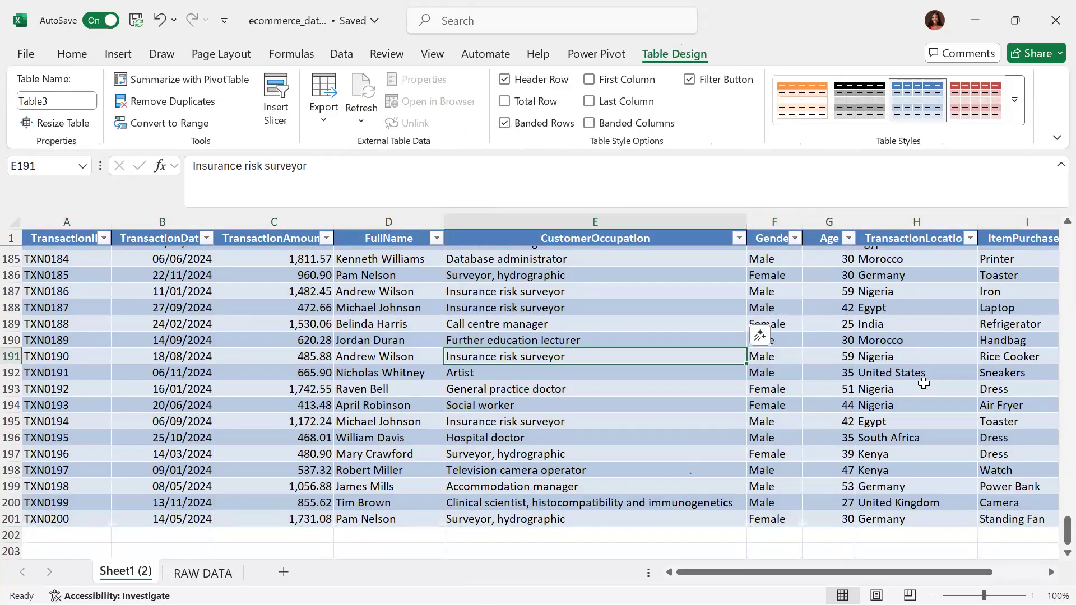
drag(1054, 530, 1051, 192)
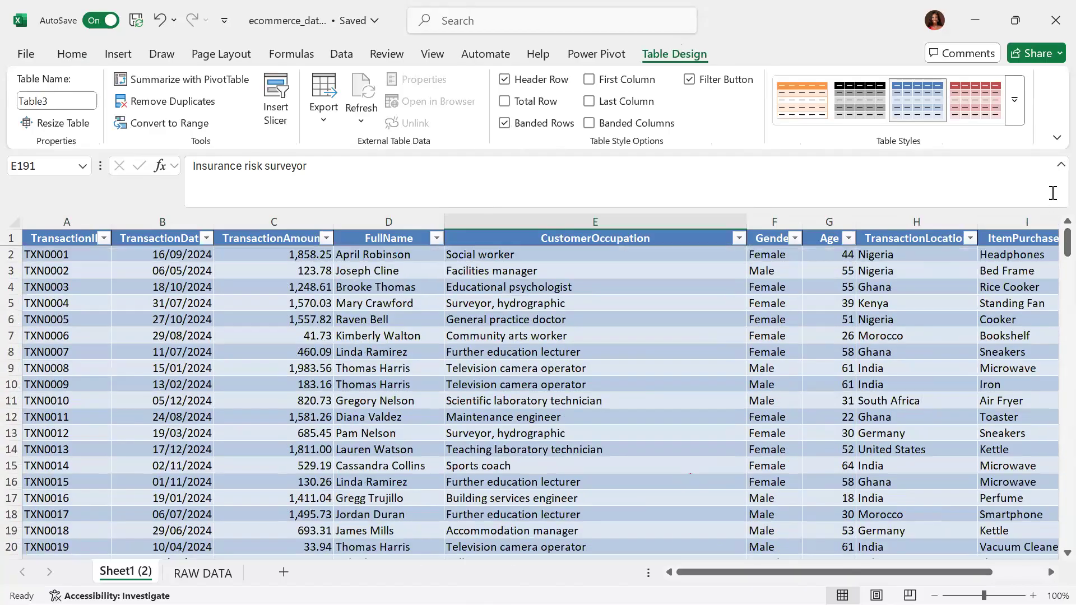
- Turn the table's banded rows off and on again, and switch the special first-column formatting on and off
click(504, 124)
click(505, 124)
click(589, 80)
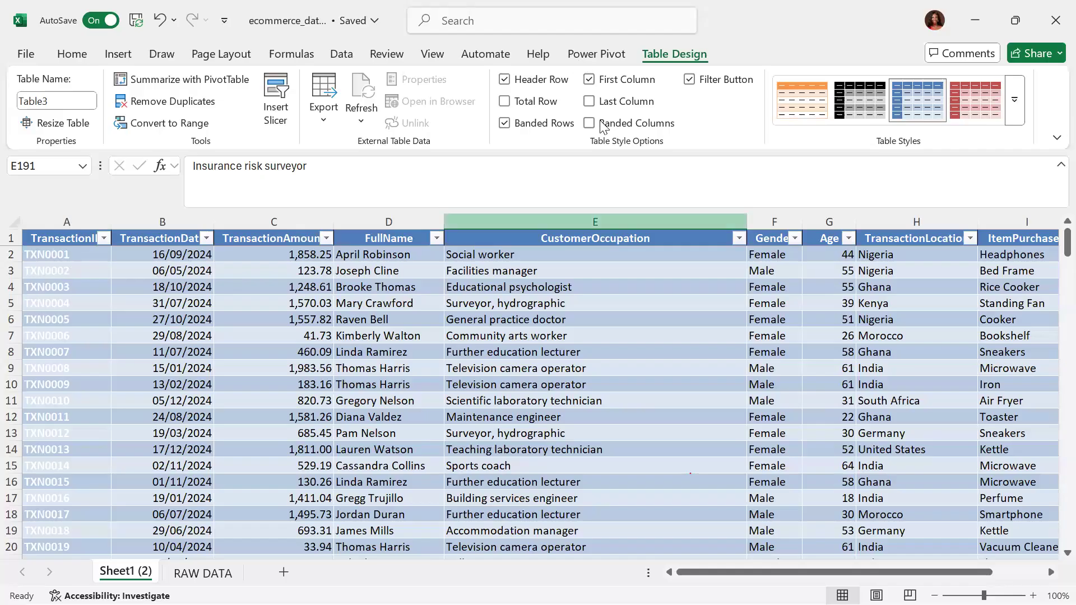
click(588, 79)
- Switch on the special formatting for the table's last column, check the MaritalStatus column, and switch it off again
click(588, 102)
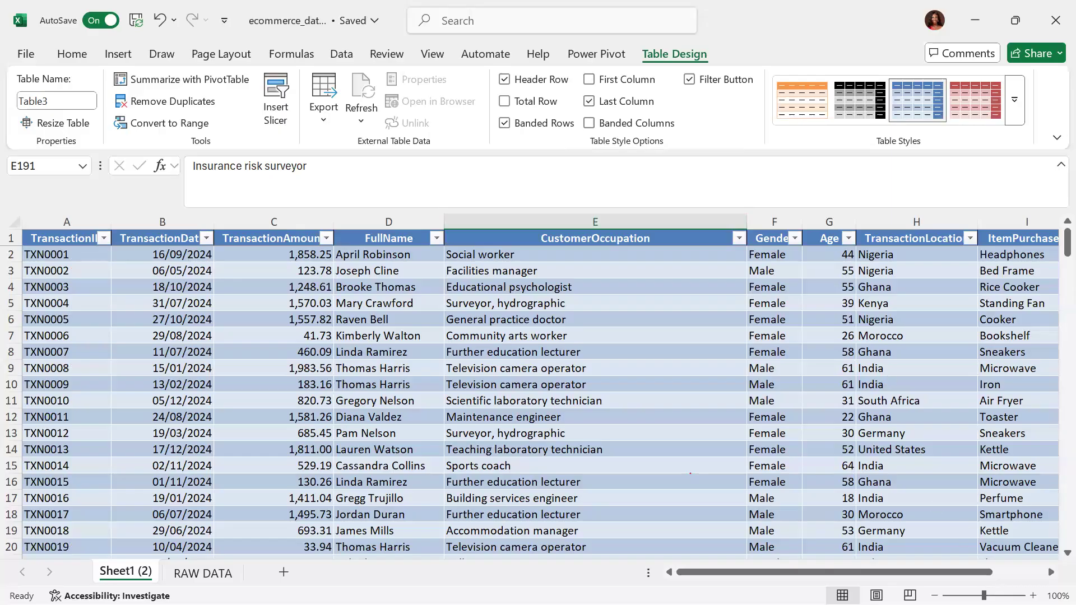
scroll(1032, 550, right, 2)
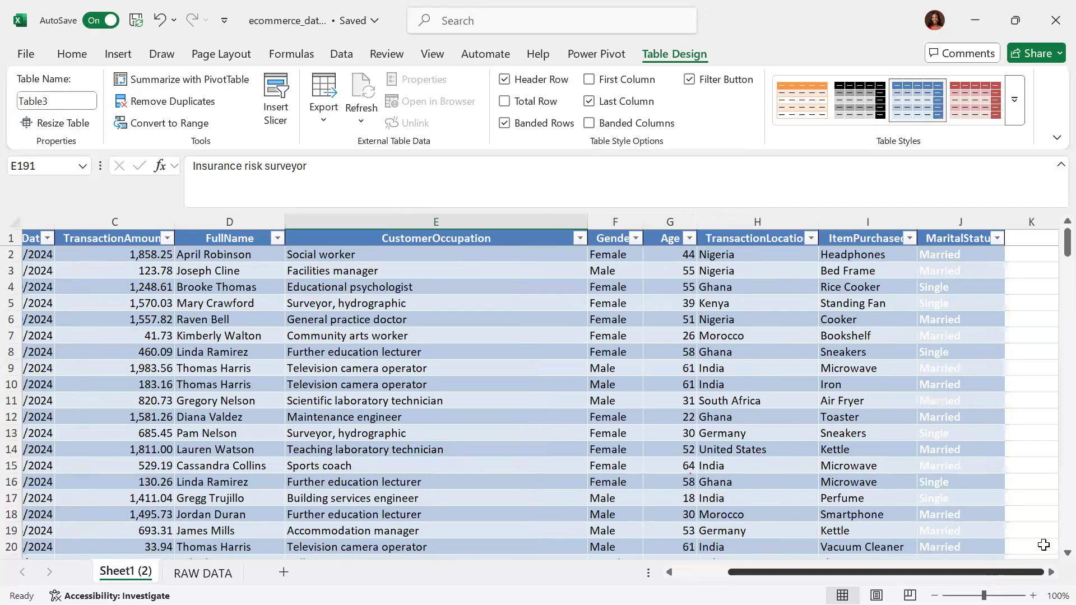
click(589, 103)
click(590, 102)
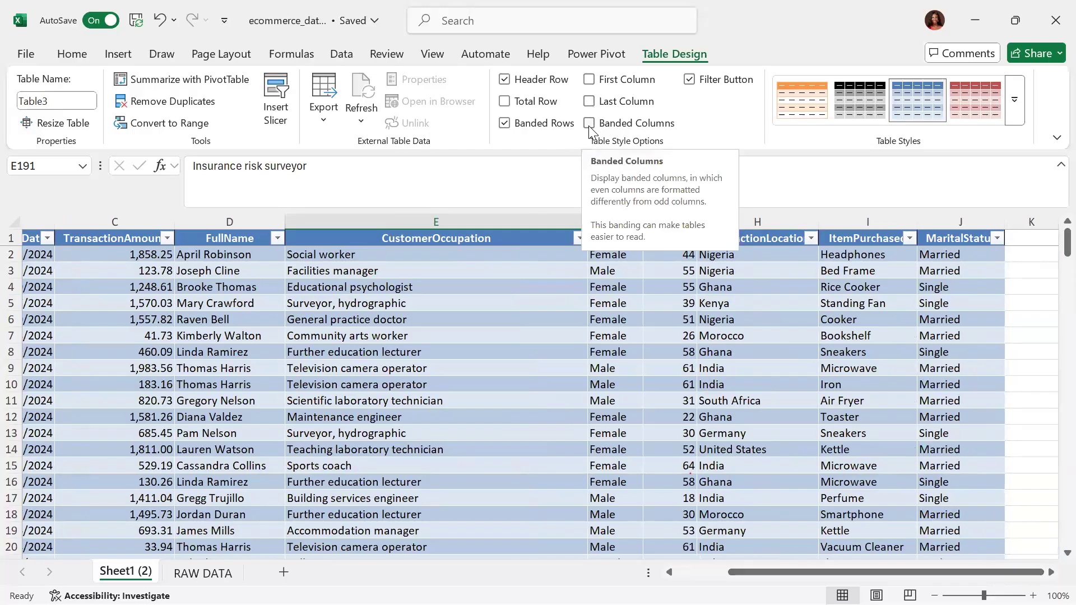
- Switch banded columns on and off, and hide the header row's filter buttons and show them again
click(588, 122)
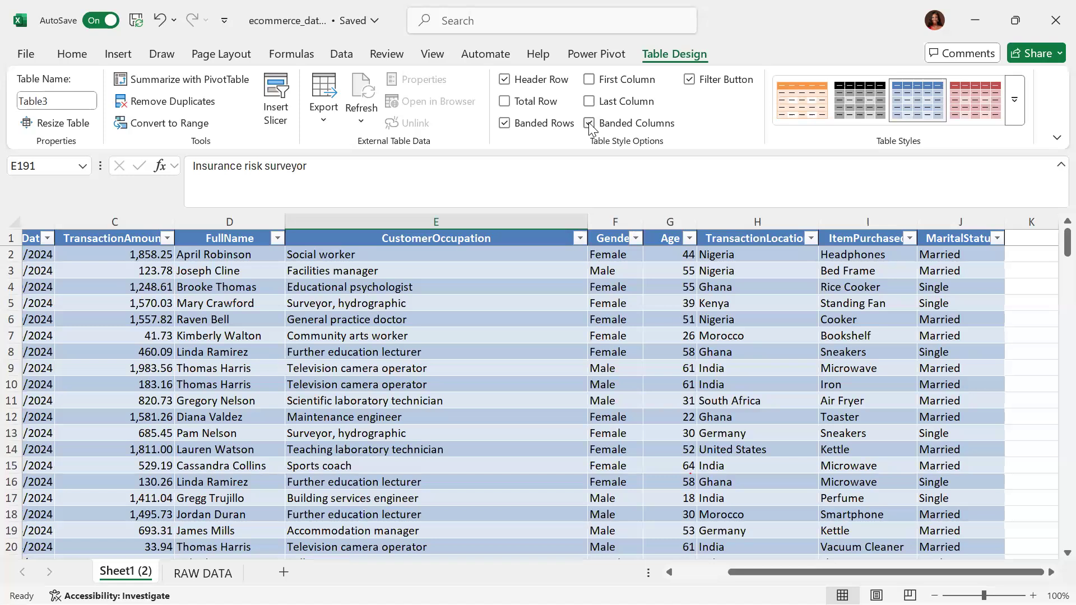
click(588, 122)
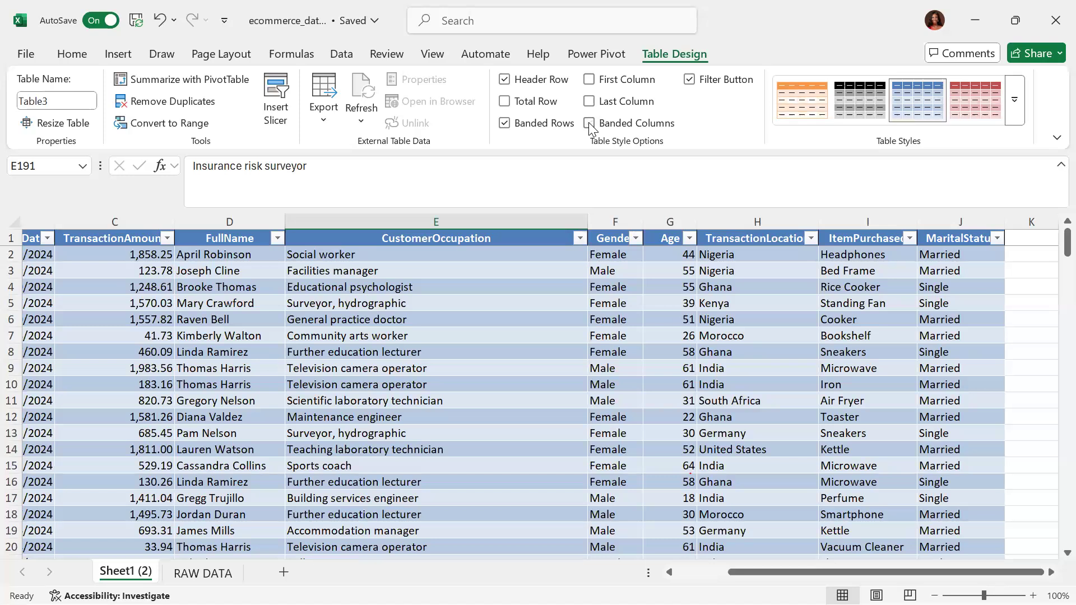
click(691, 80)
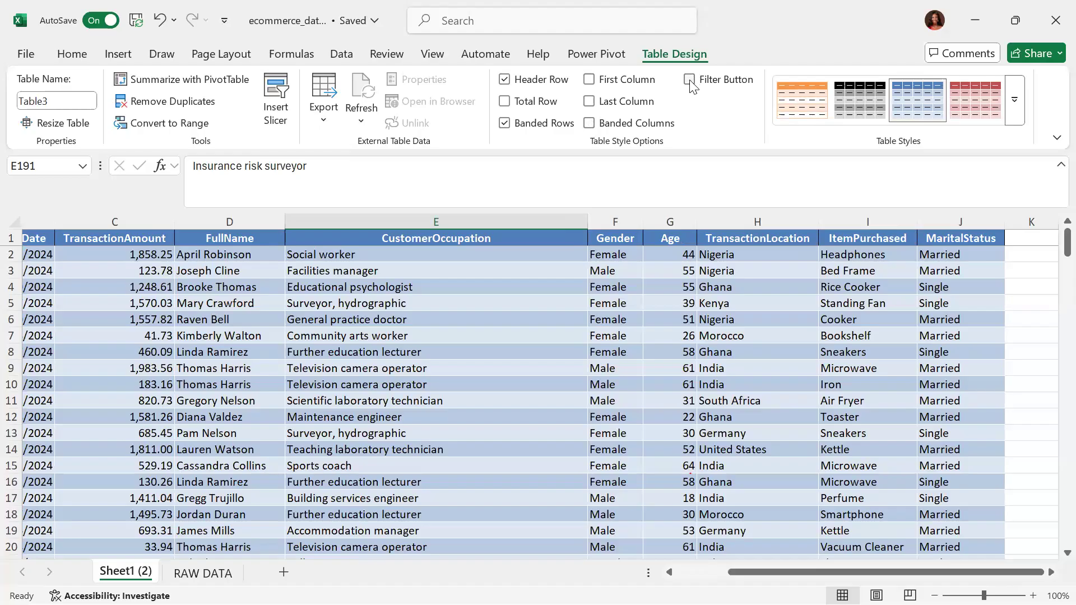
click(691, 80)
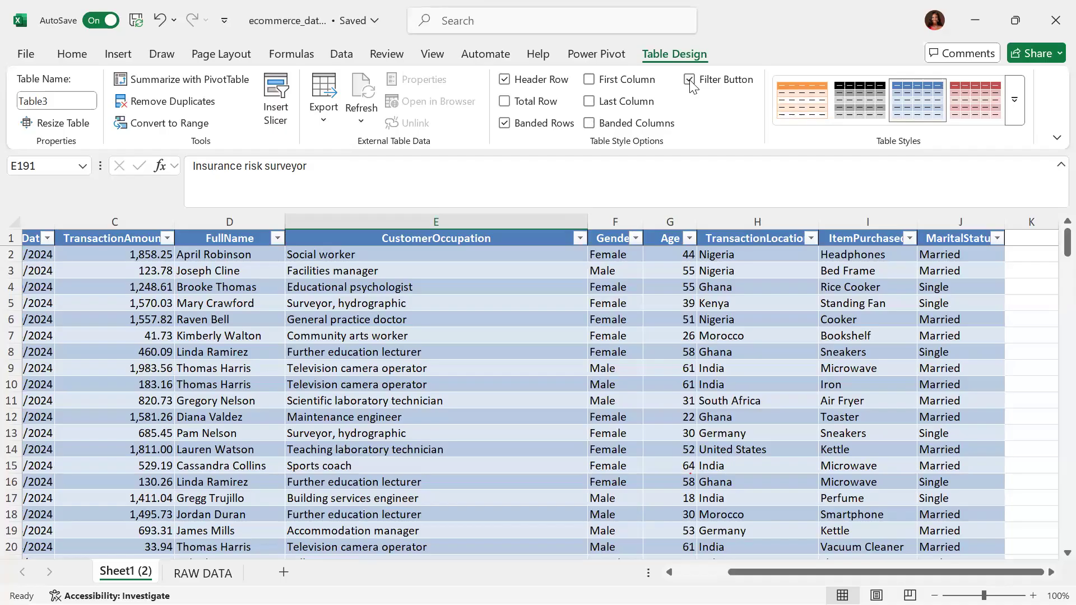
- Try the black Medium style on the table, and apply the purple-header Light style with the whole table including headers selected
click(1017, 97)
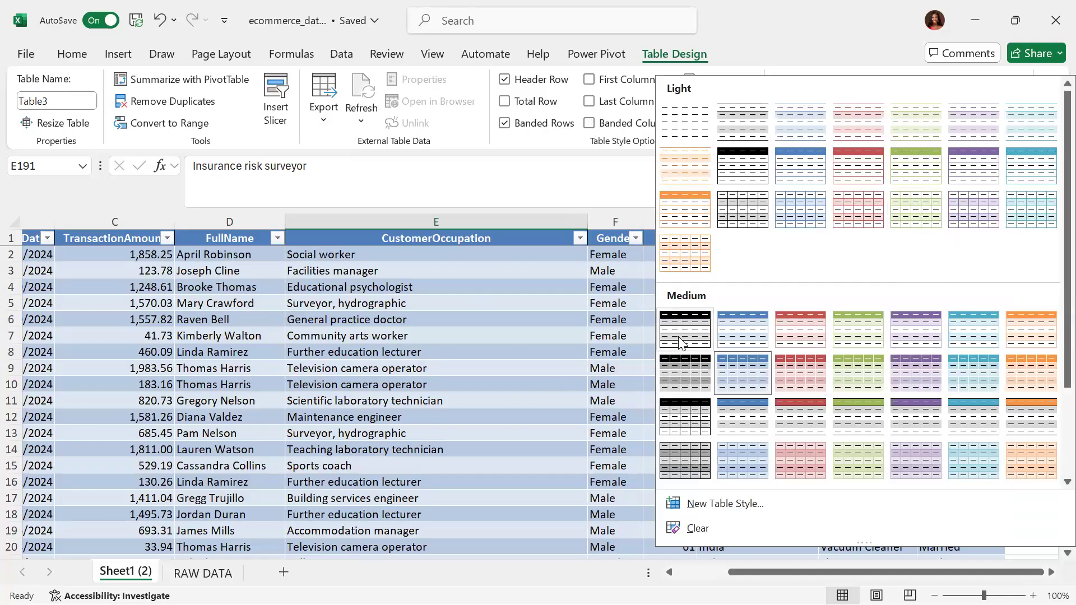
key(Escape)
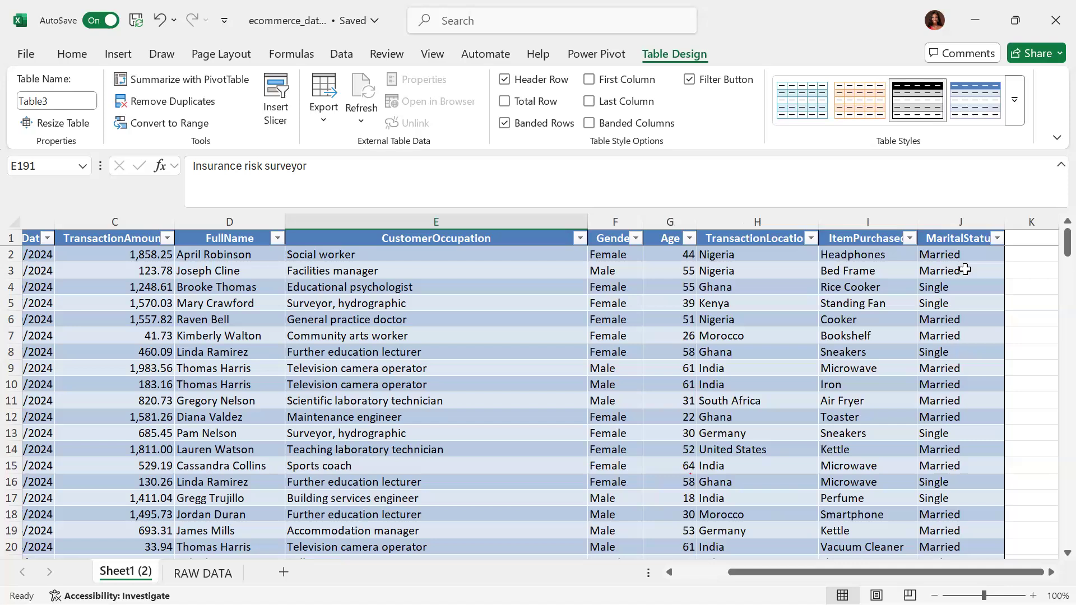
click(683, 288)
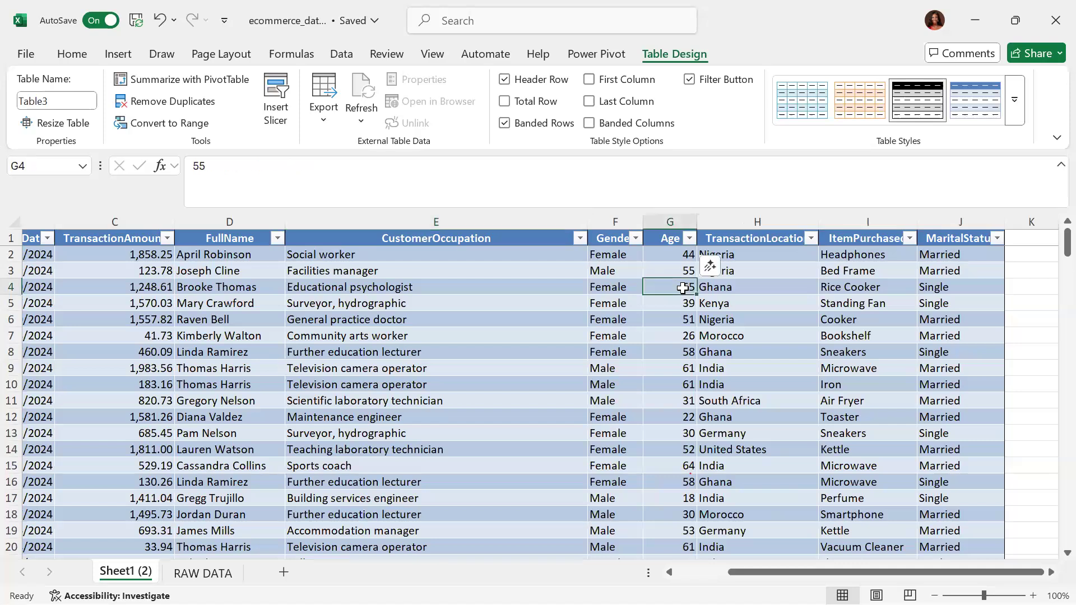
key(ctrl+a)
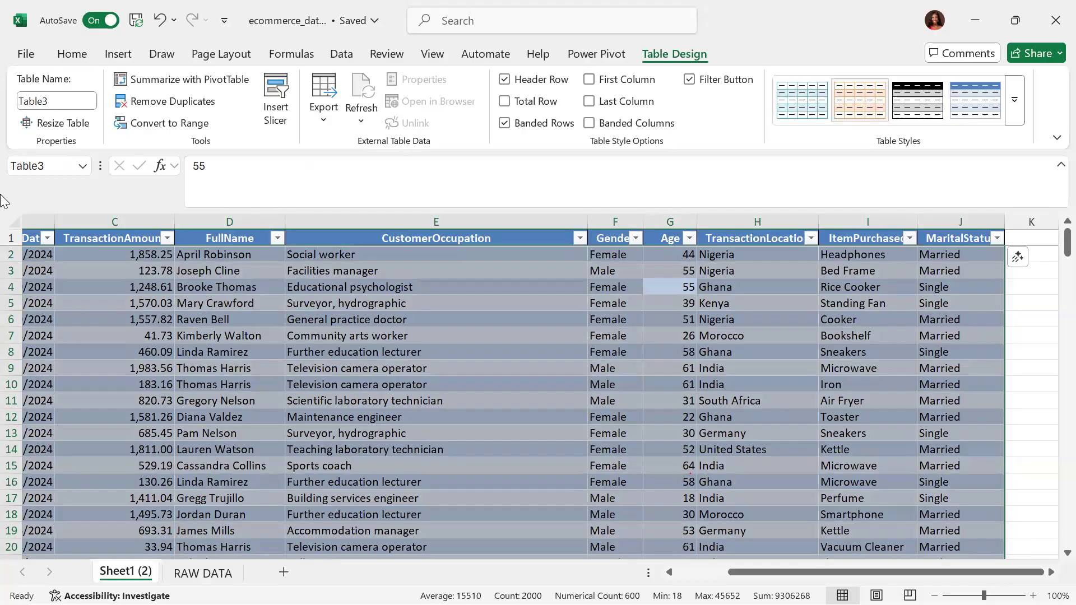
click(95, 242)
key(ctrl+a)
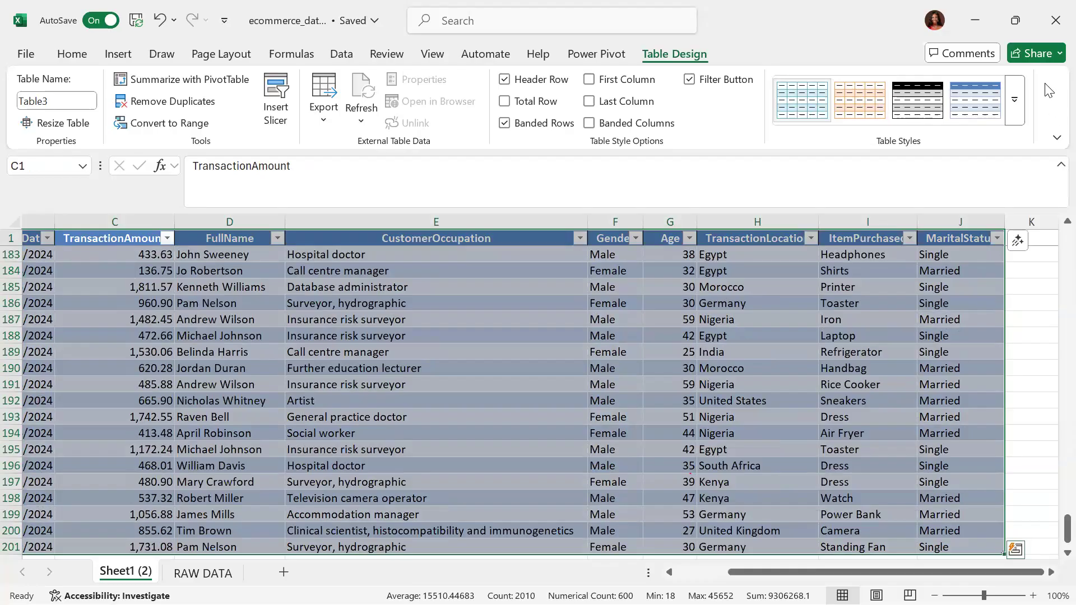
click(1014, 90)
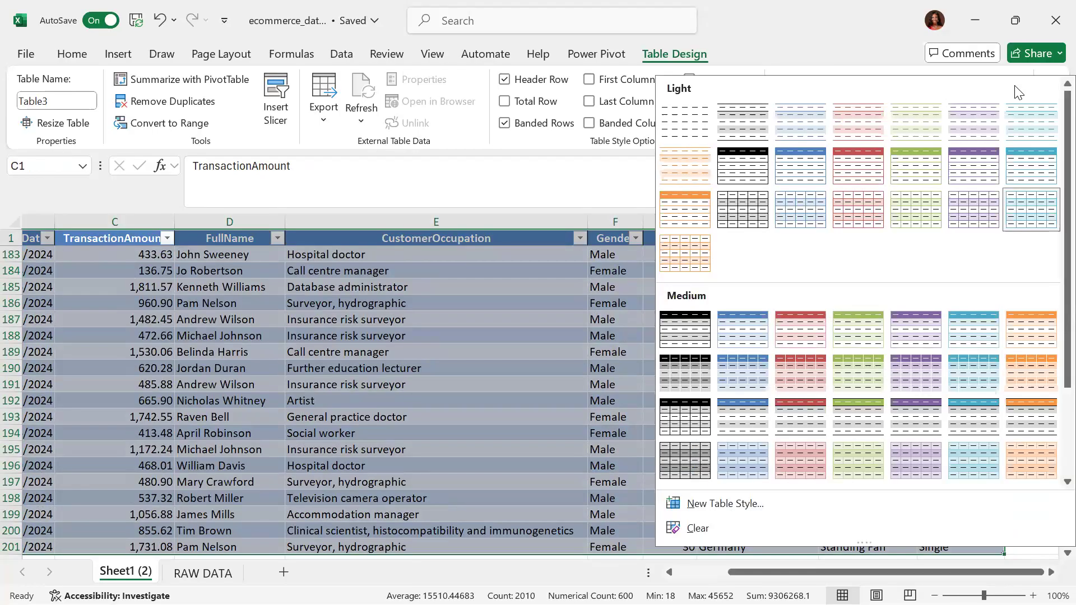
click(973, 168)
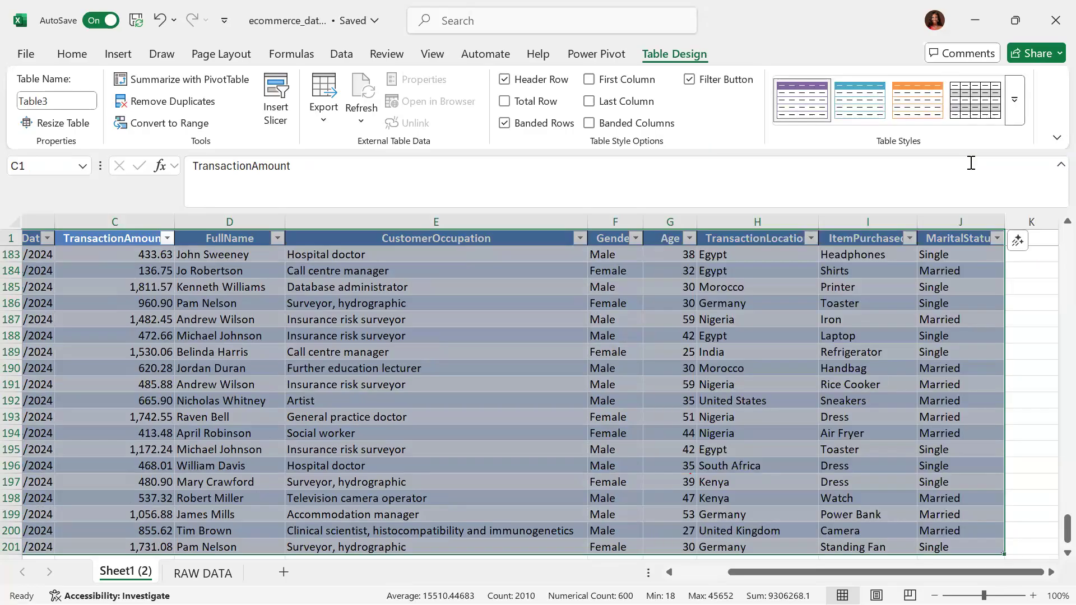
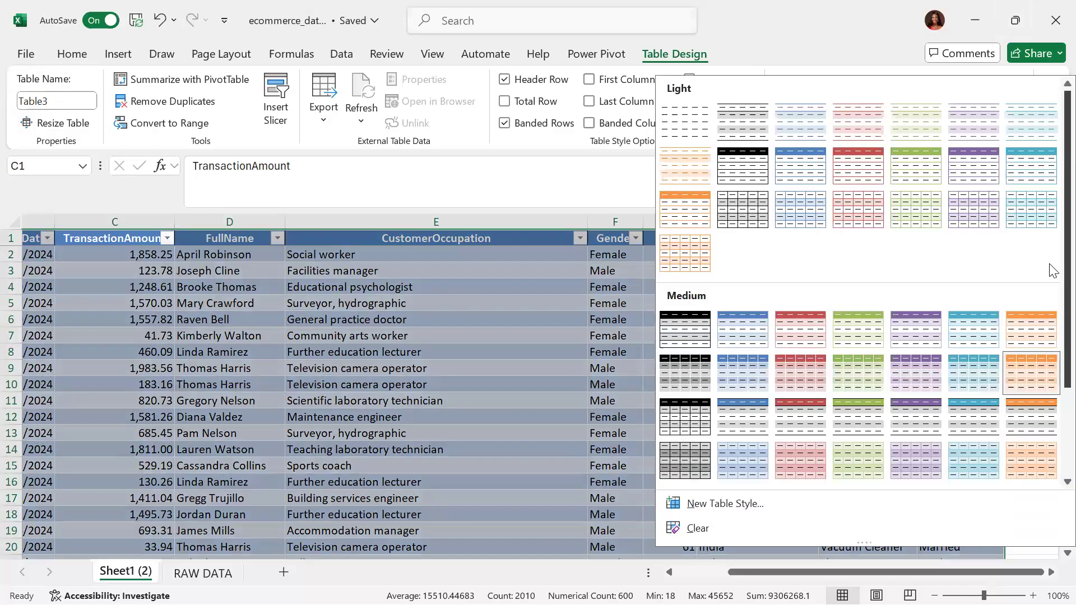
- Try the green Dark table style and the red Medium style with gridlines and shaded bands
scroll(1049, 379, down, 3)
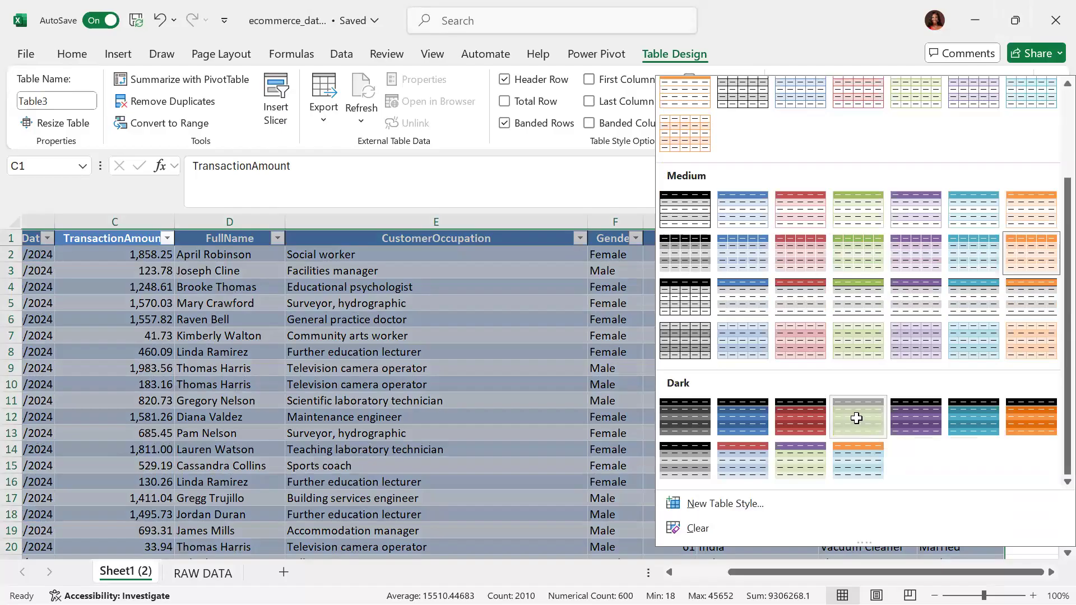
click(856, 418)
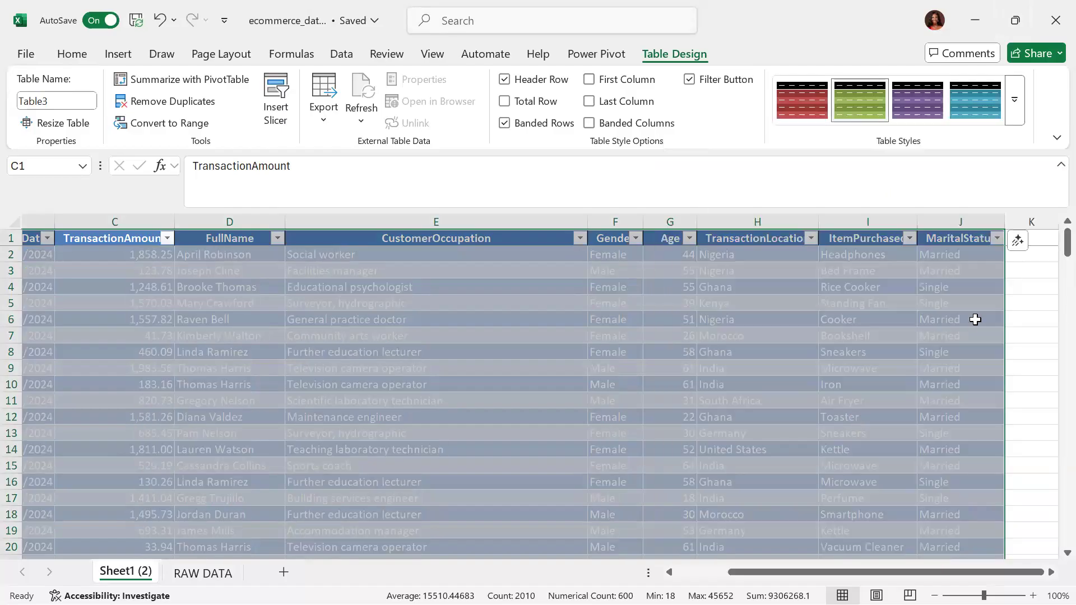
click(1019, 94)
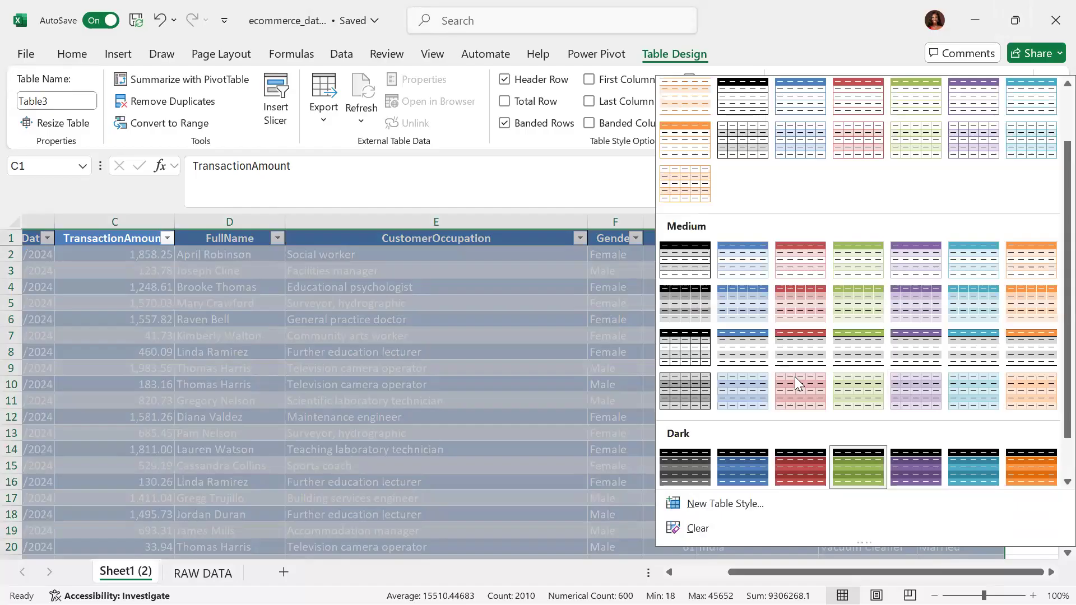
click(801, 384)
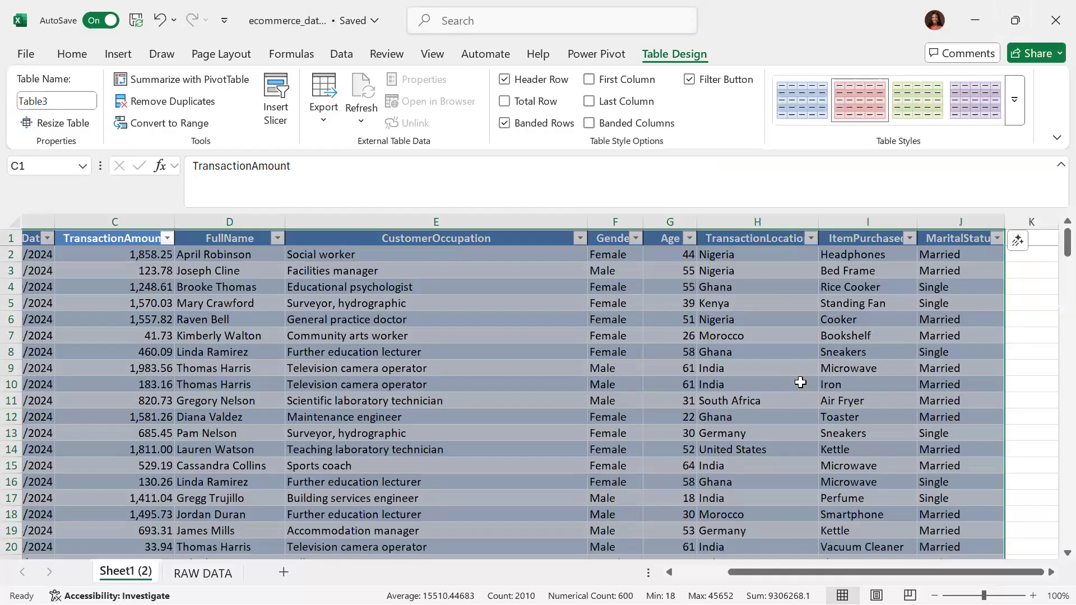
- Apply the red Light table style with gridlines, and select cell E3 to clear the table selection
click(1018, 92)
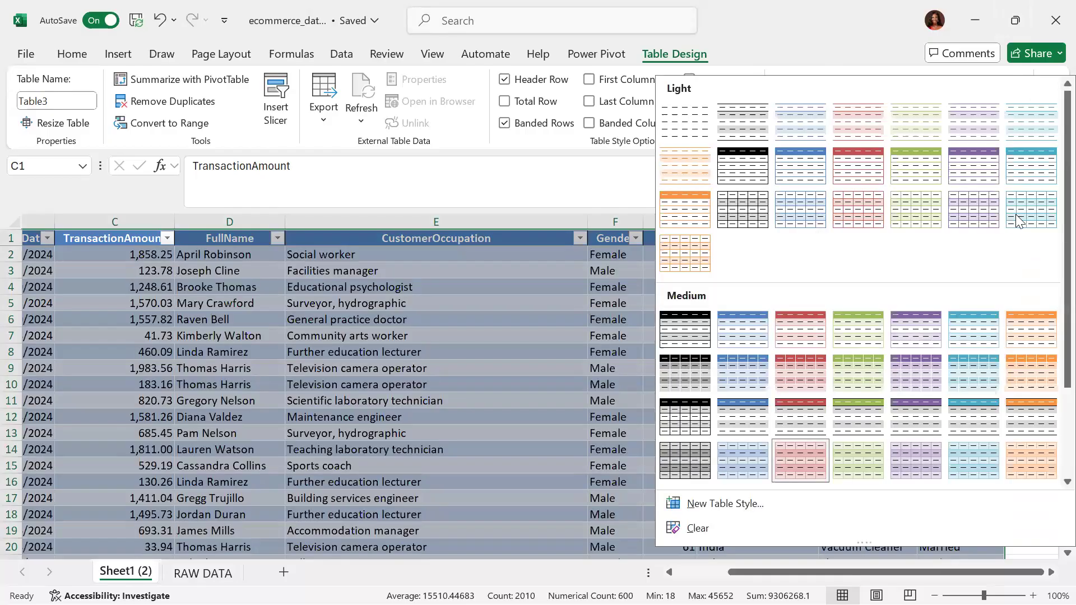
click(855, 202)
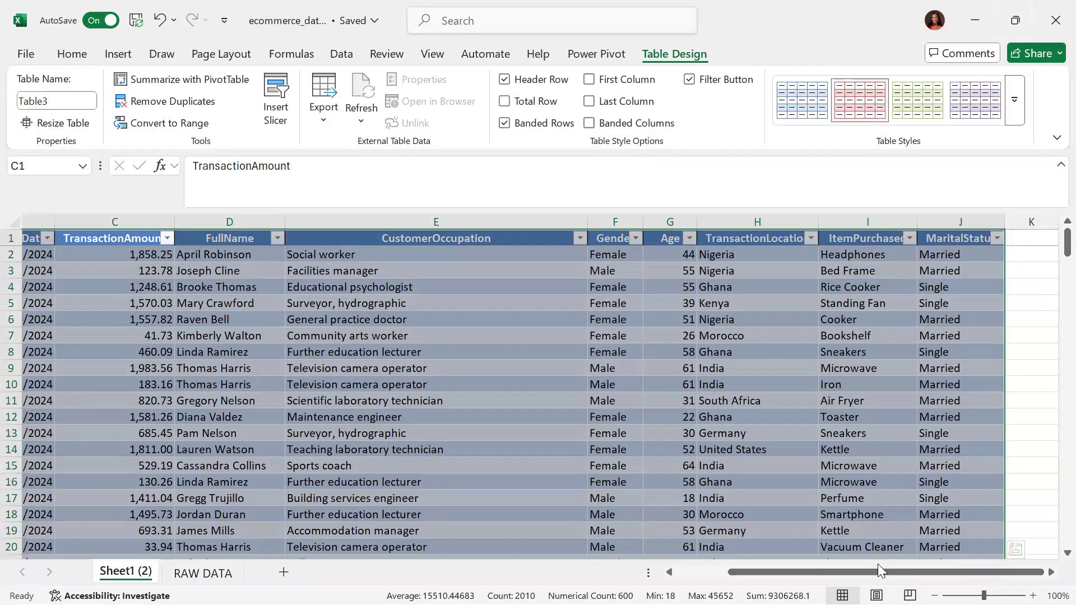
drag(862, 568, 728, 568)
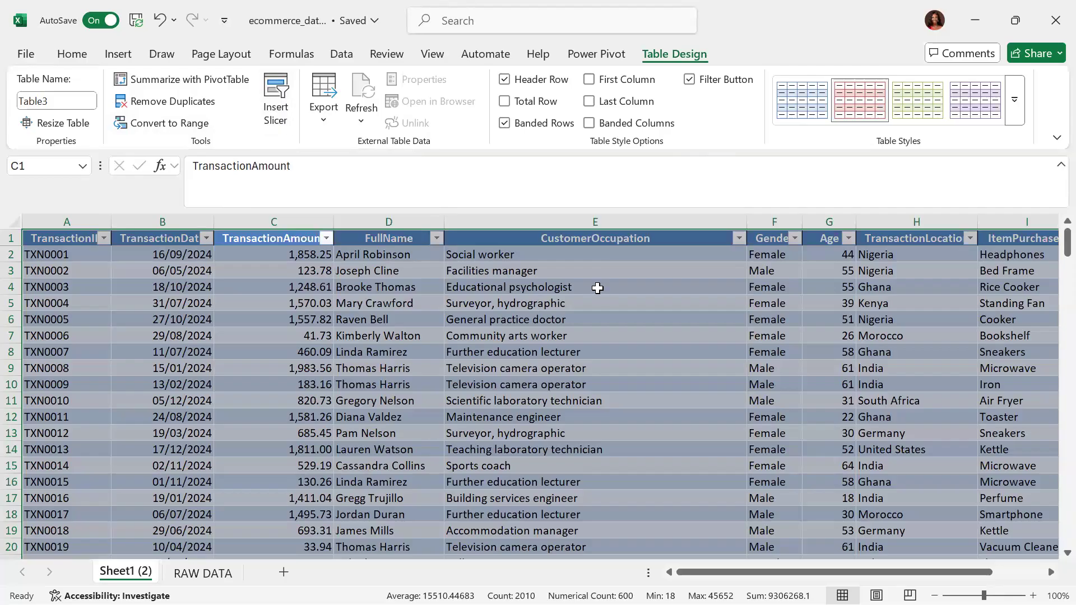
click(642, 267)
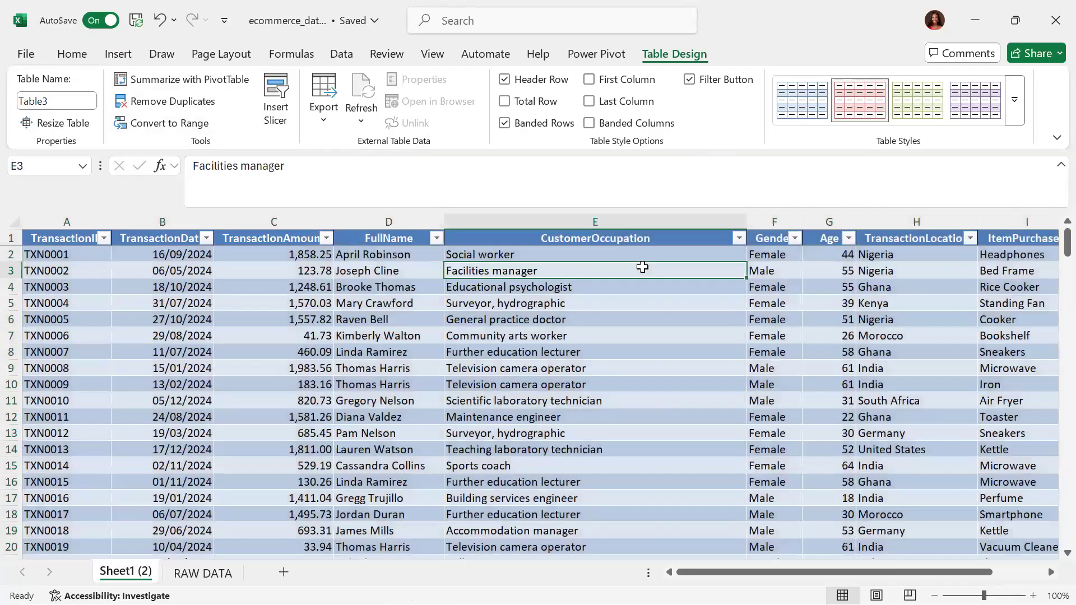
- Look through the Light, Medium and Dark table styles and the table's Refresh options without choosing any
click(1019, 94)
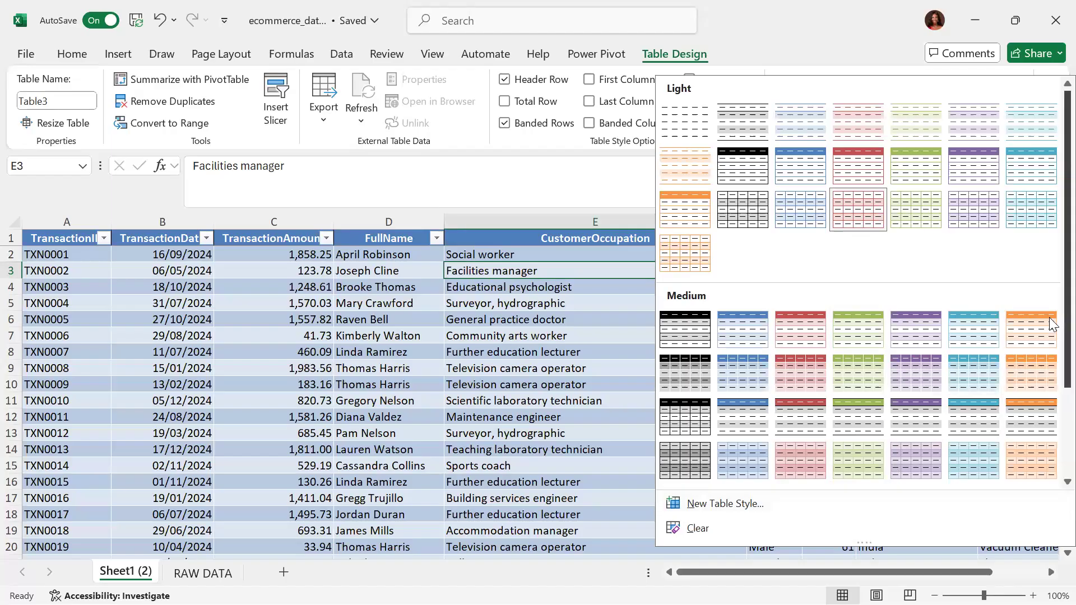
scroll(1049, 413, down, 3)
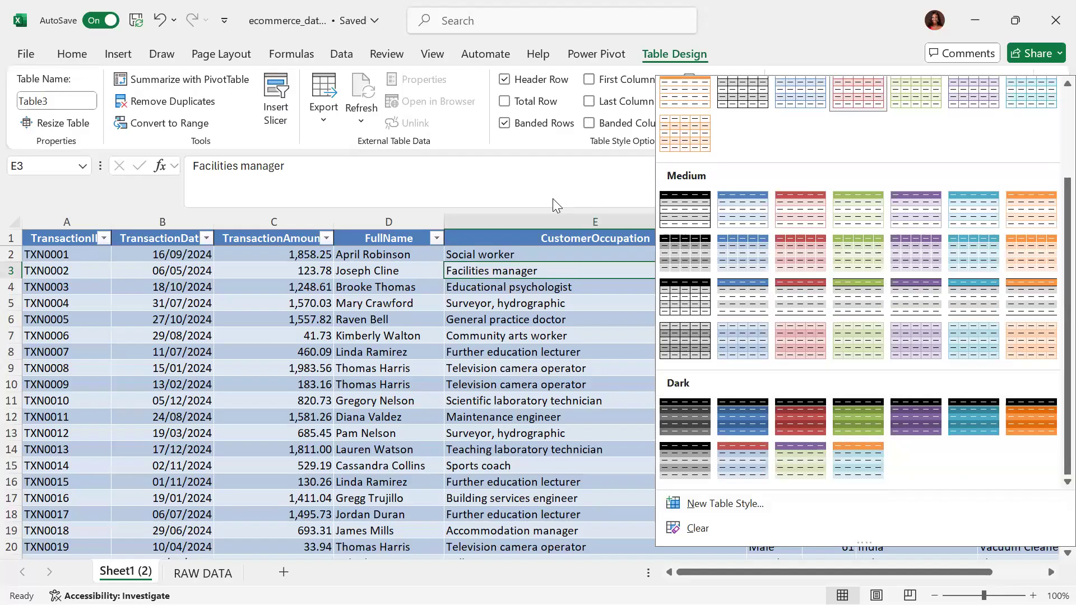
key(Escape)
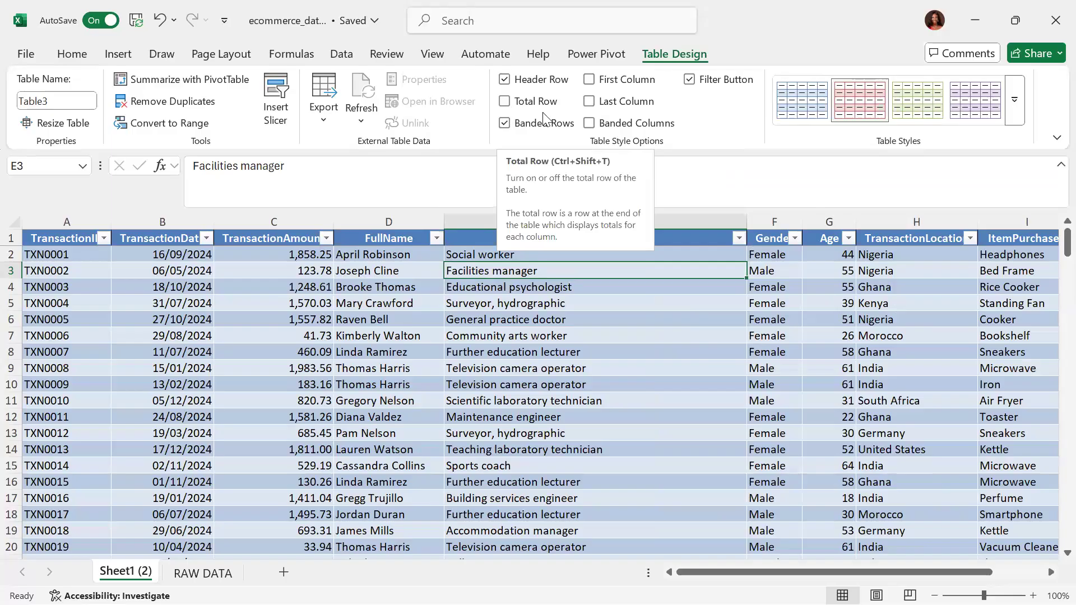
click(362, 121)
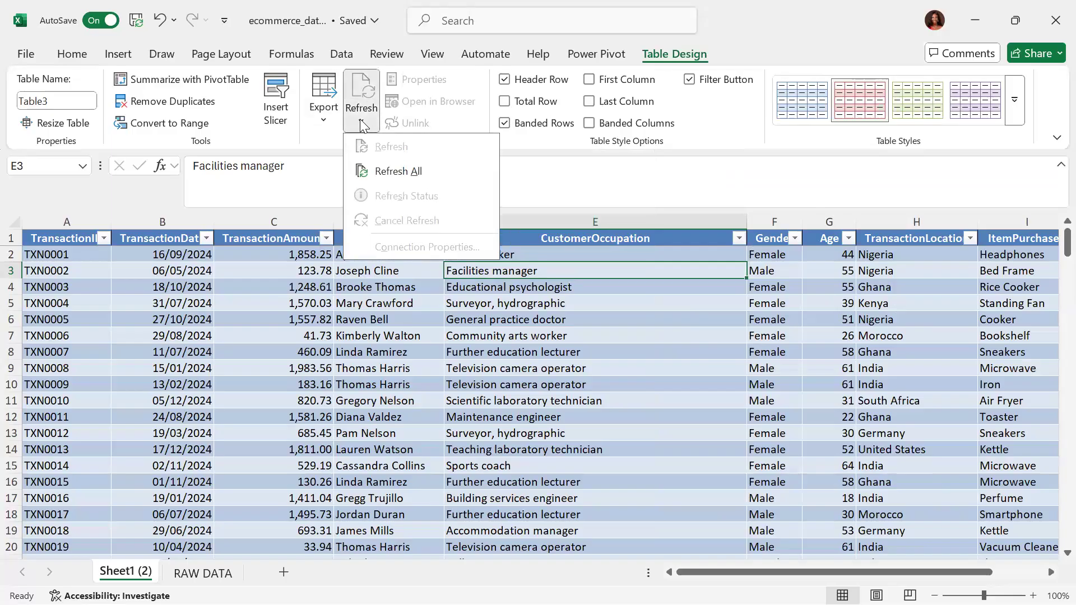
click(670, 164)
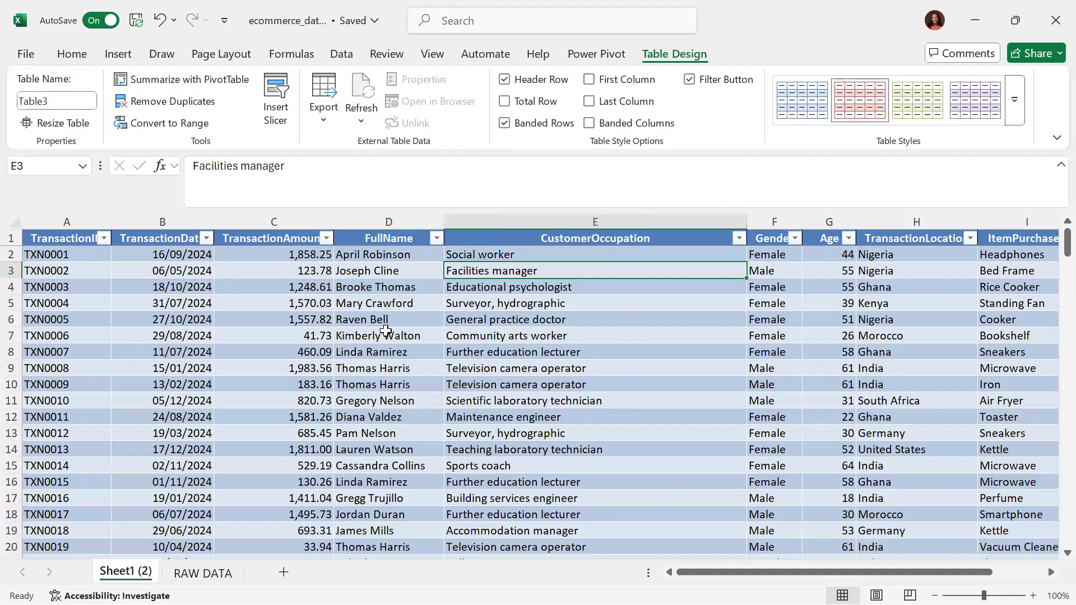
- Rename the Sheet1 (2) worksheet as TABLES
double_click(144, 571)
text(TABLES)
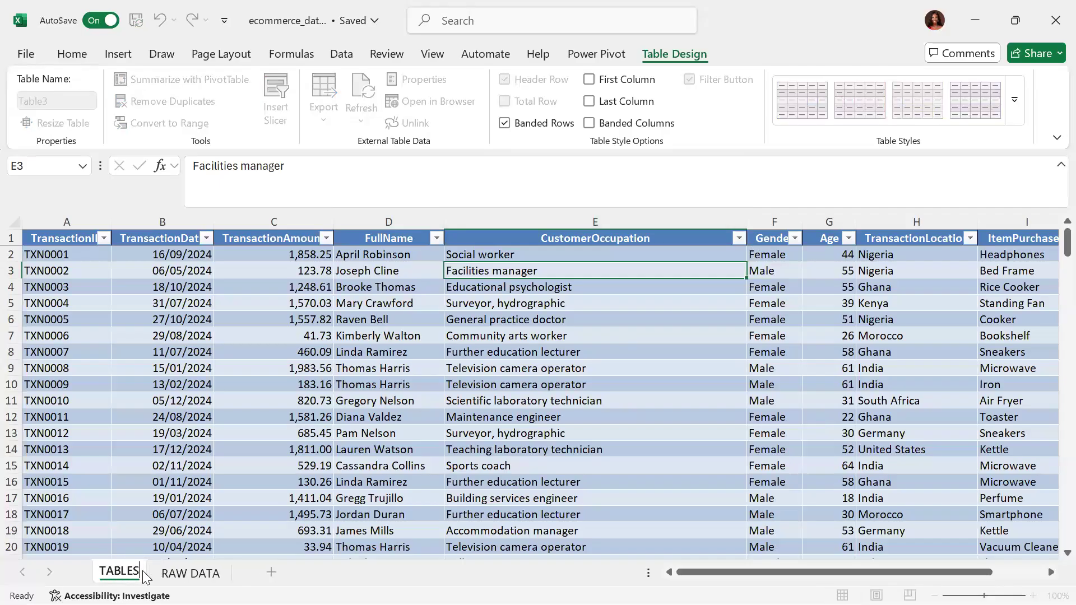
key(Return)
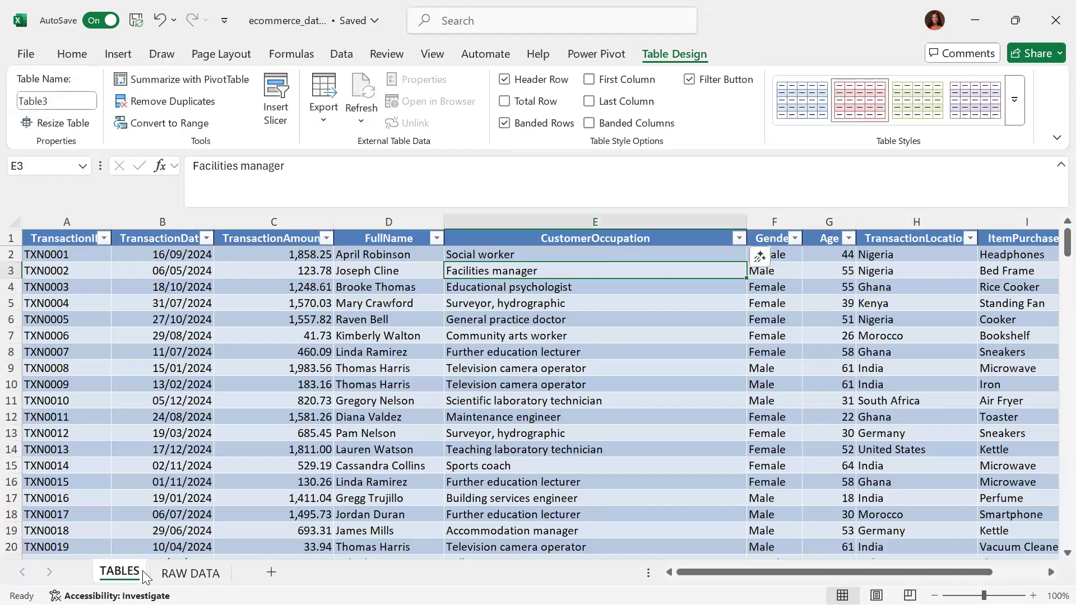